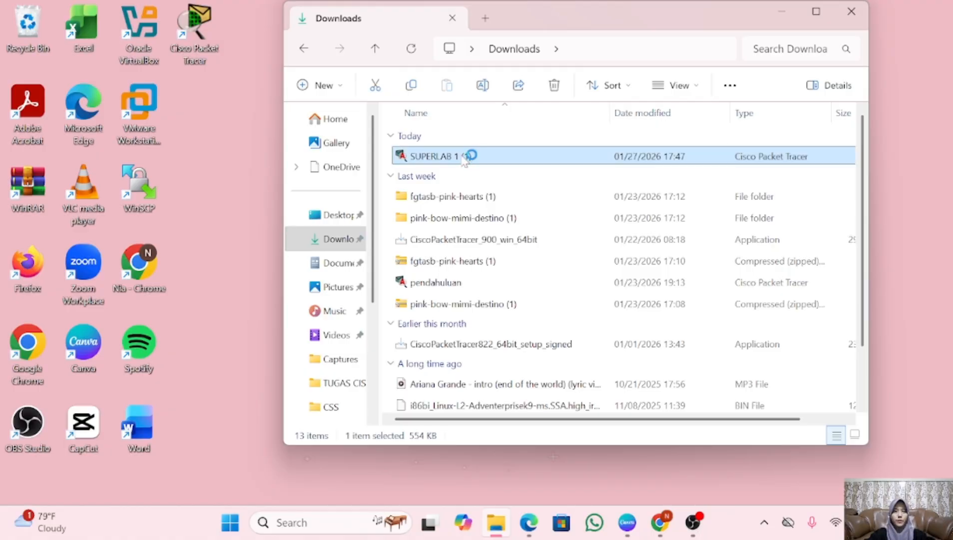
# - Minimize the Downloads window and dock the activity instructions beside the SUPERLAB 1 topology
pyautogui.click(782, 12)
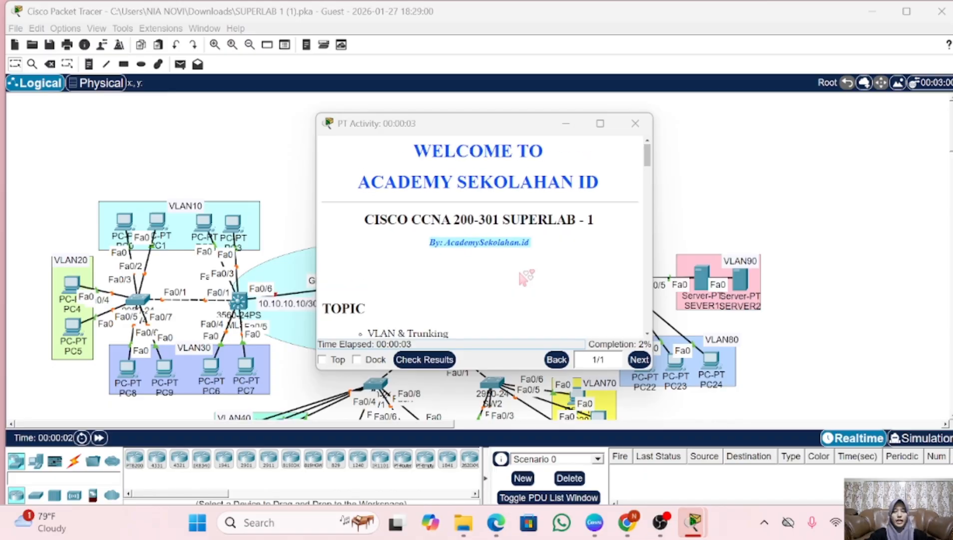
pyautogui.click(357, 359)
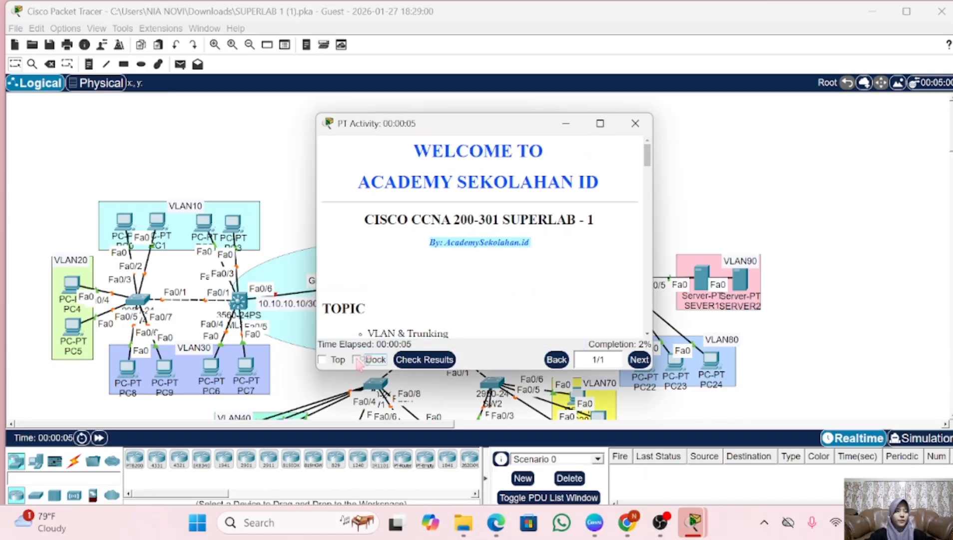
# - Read the activity's topic list and the instructions for Part 1 basic configuration and Part 2 VLAN and trunking
pyautogui.scroll(-3, 203, 299)
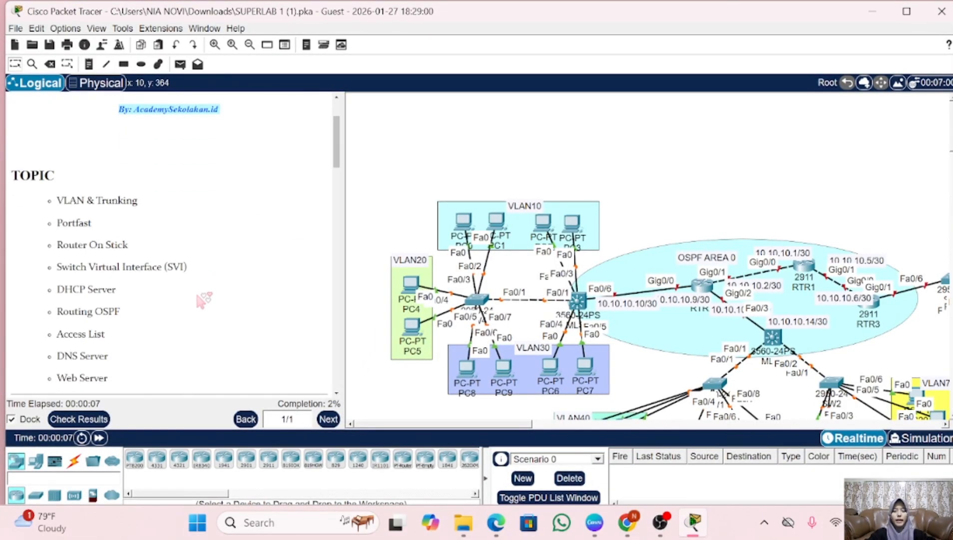
pyautogui.scroll(2, 202, 299)
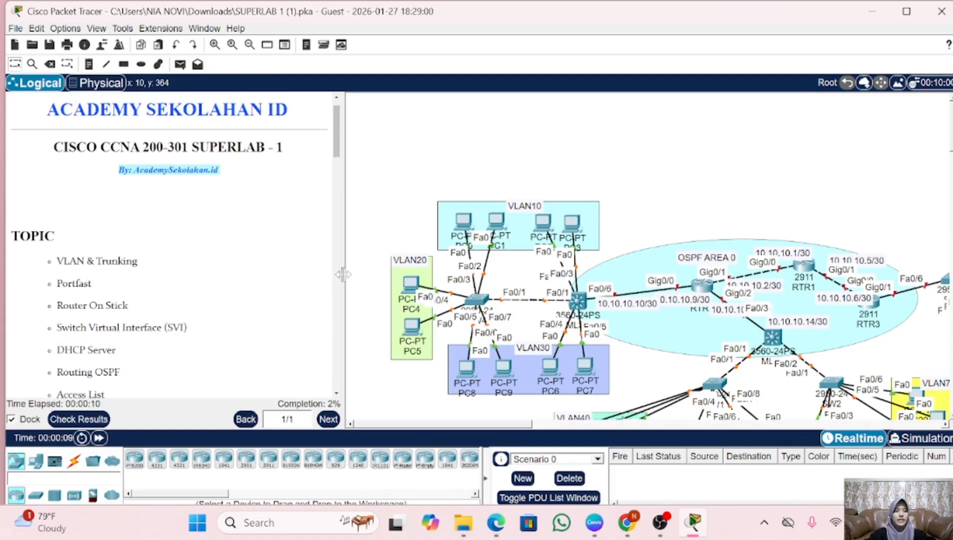
pyautogui.scroll(-5, 162, 311)
pyautogui.scroll(-4, 165, 310)
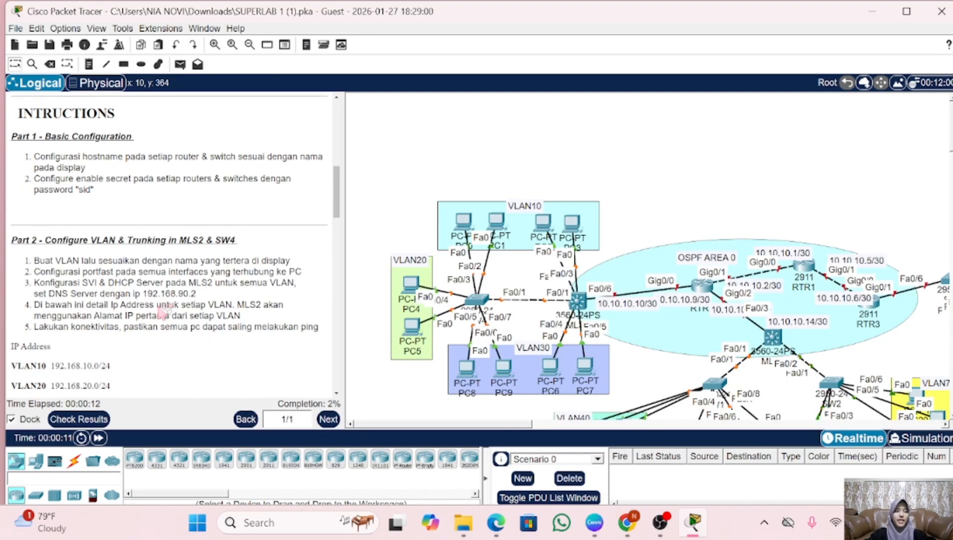
pyautogui.scroll(5, 165, 309)
pyautogui.scroll(-2, 162, 311)
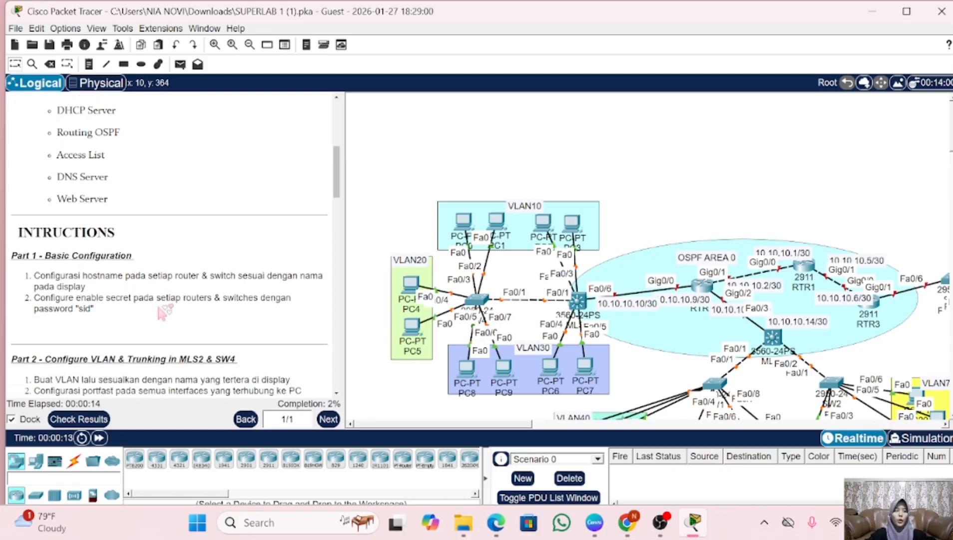
pyautogui.scroll(4, 163, 311)
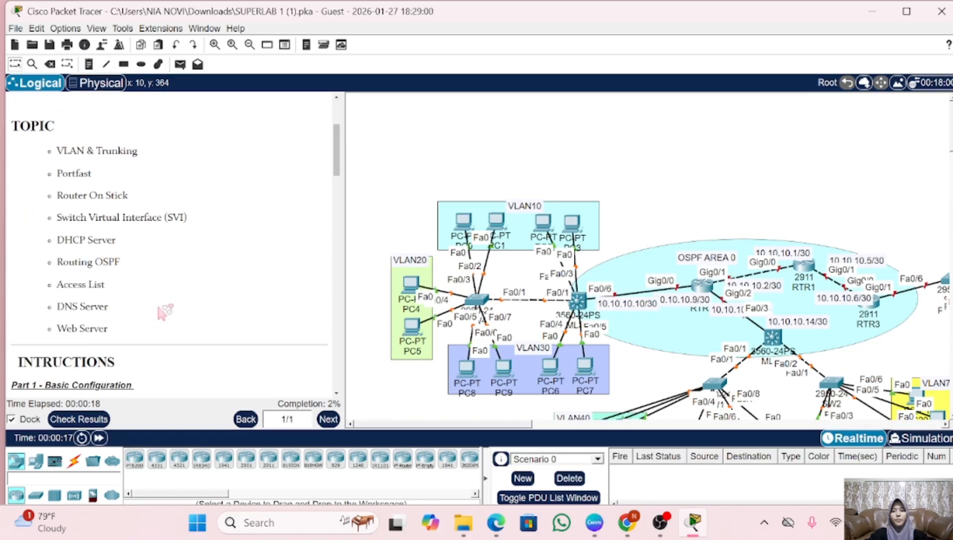
pyautogui.scroll(-5, 167, 271)
pyautogui.scroll(2, 167, 270)
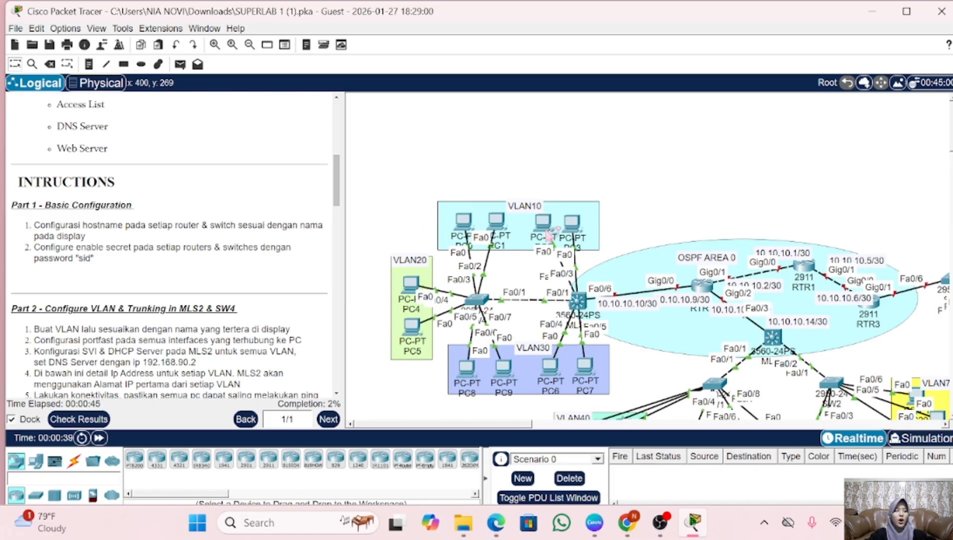
# - Open the command line of switch SW4, enter global configuration mode and set the hostname to SW4
pyautogui.scroll(-3, 497, 299)
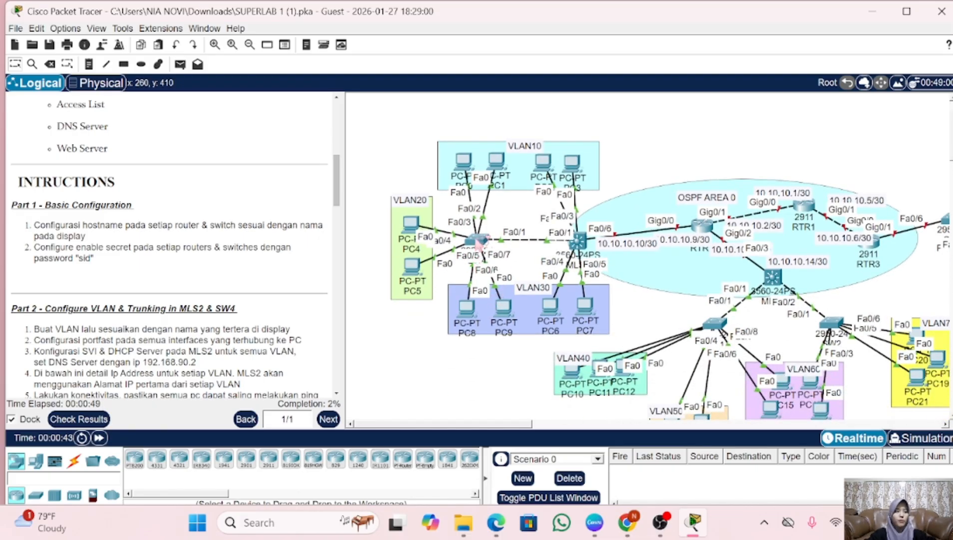
pyautogui.click(478, 241)
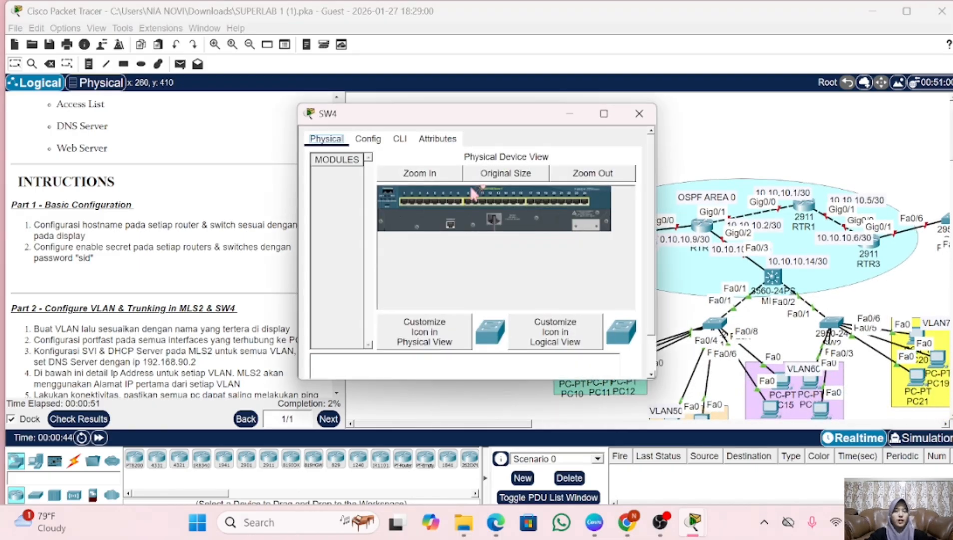
pyautogui.click(400, 140)
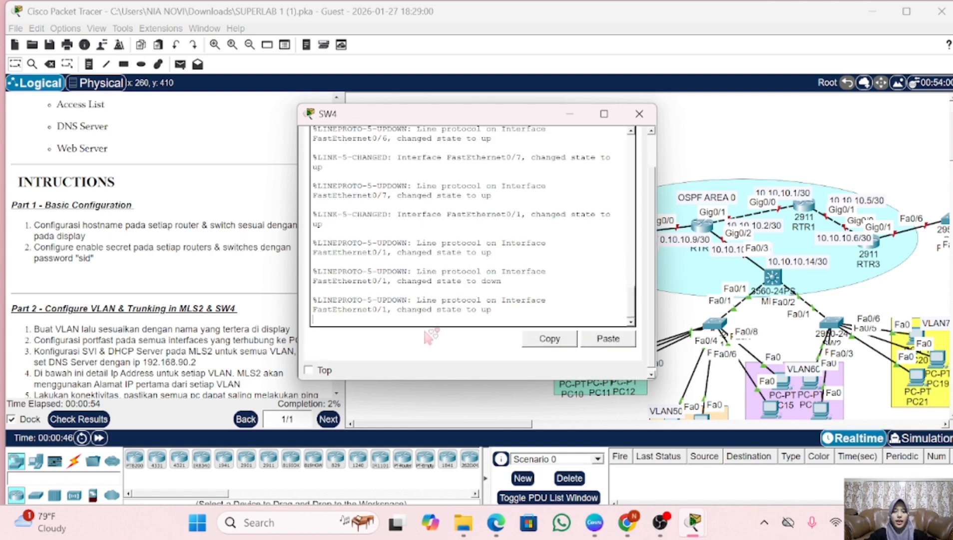
pyautogui.press('Return')
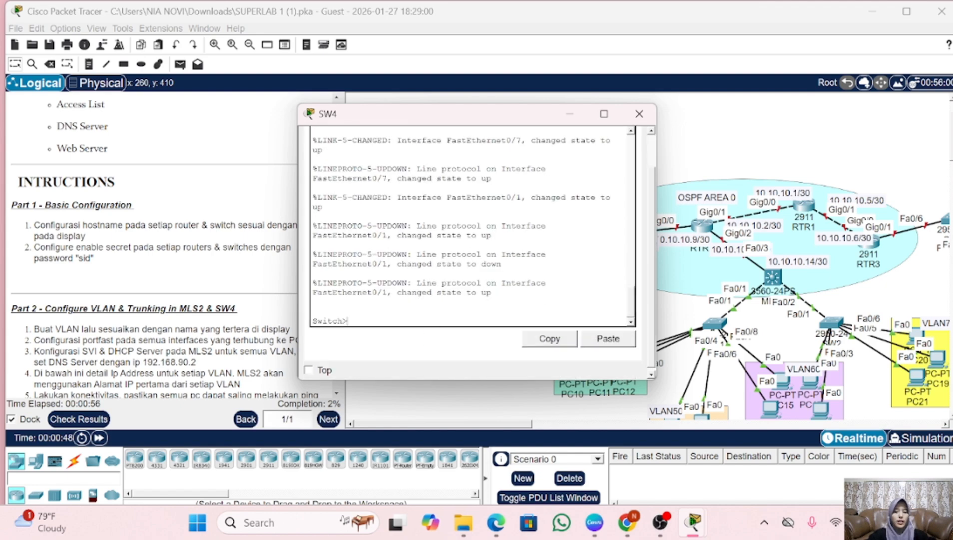
pyautogui.write('en')
pyautogui.press('Return')
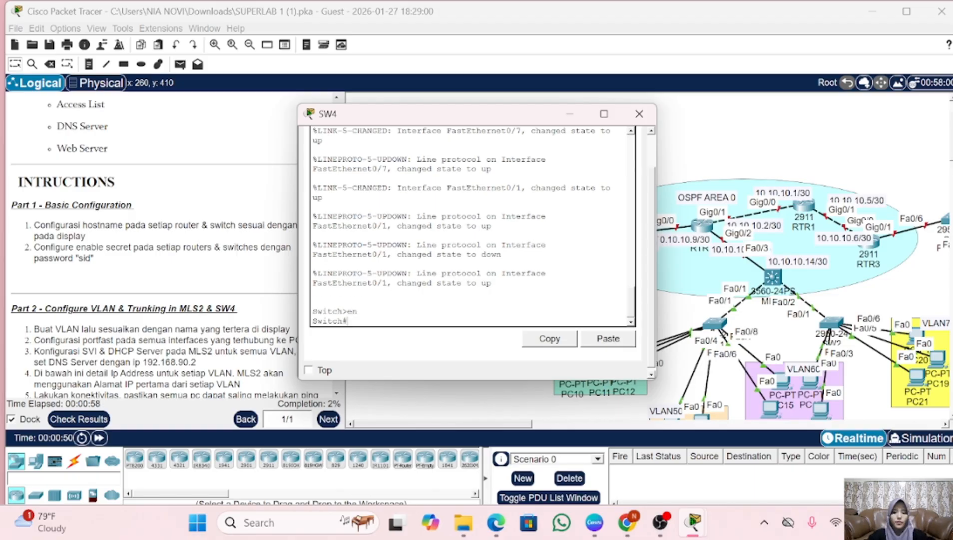
pyautogui.write('conf t')
pyautogui.press('Return')
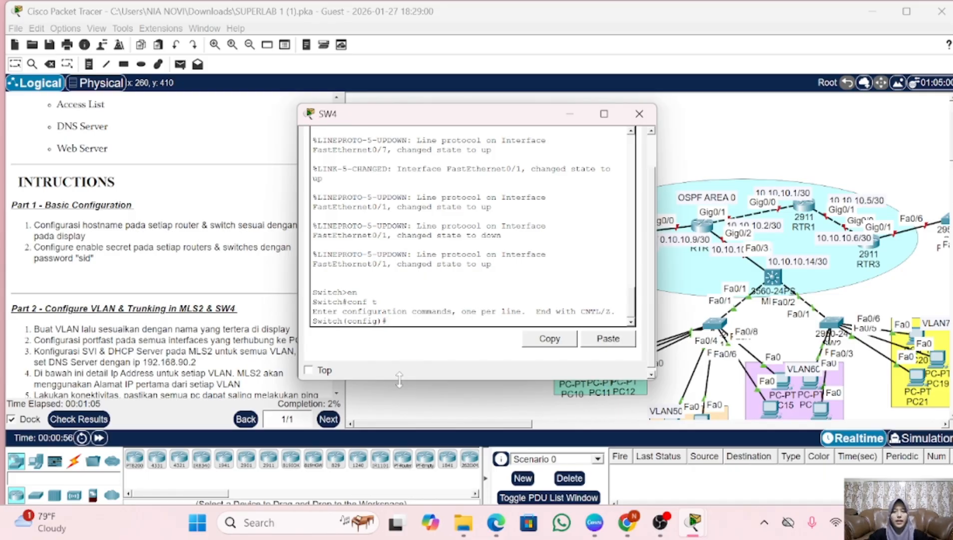
pyautogui.write('host')
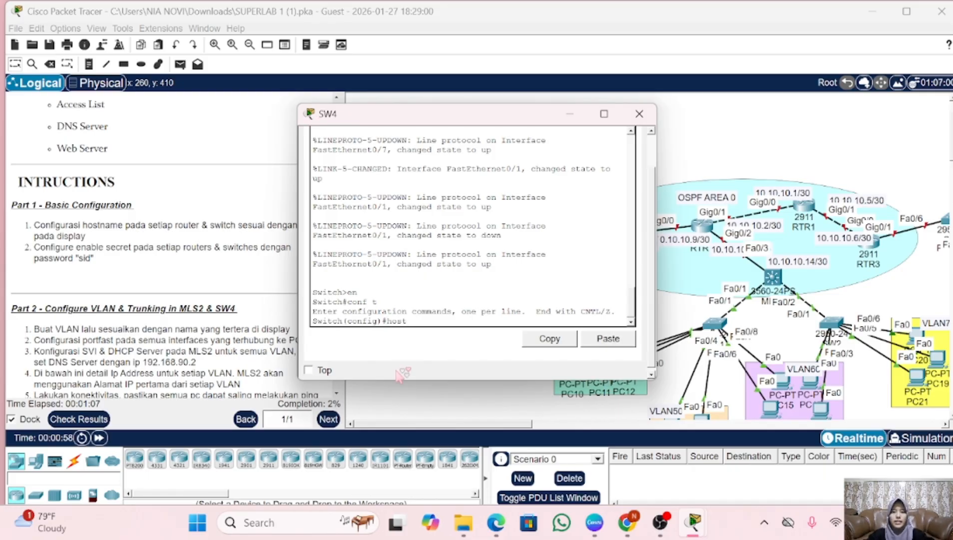
pyautogui.press('capslock')
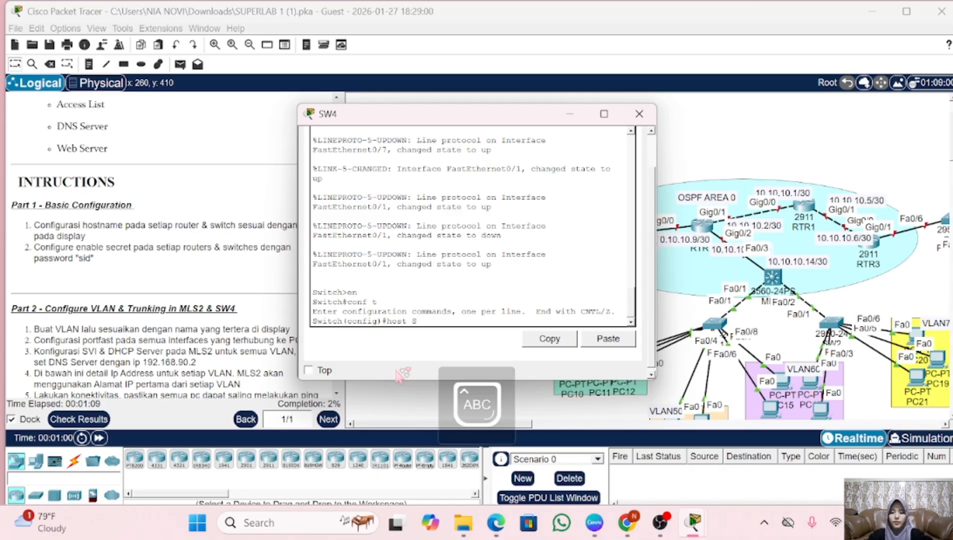
pyautogui.write('SW4')
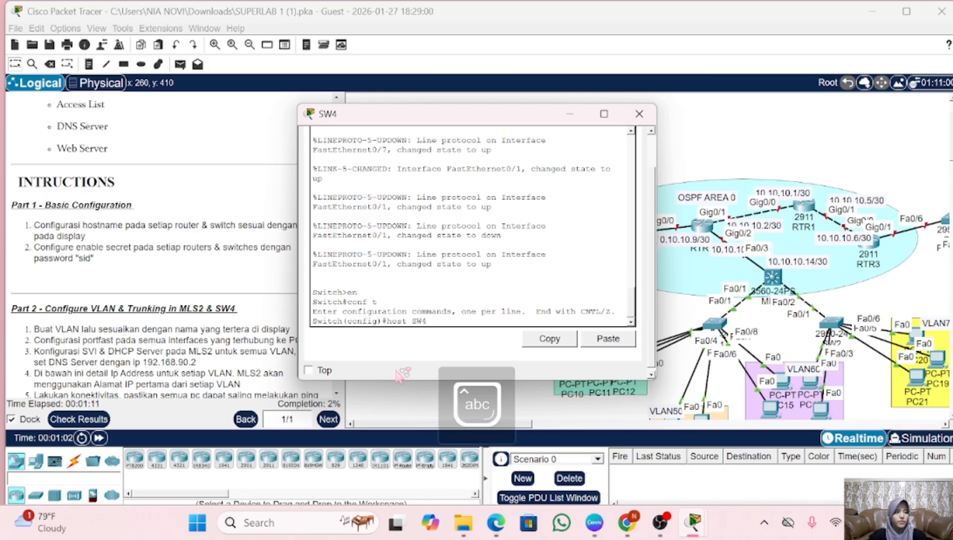
pyautogui.press('Return')
# - Configure the enable secret on SW4 with the password given in the Part 1 instructions
pyautogui.write('ena')
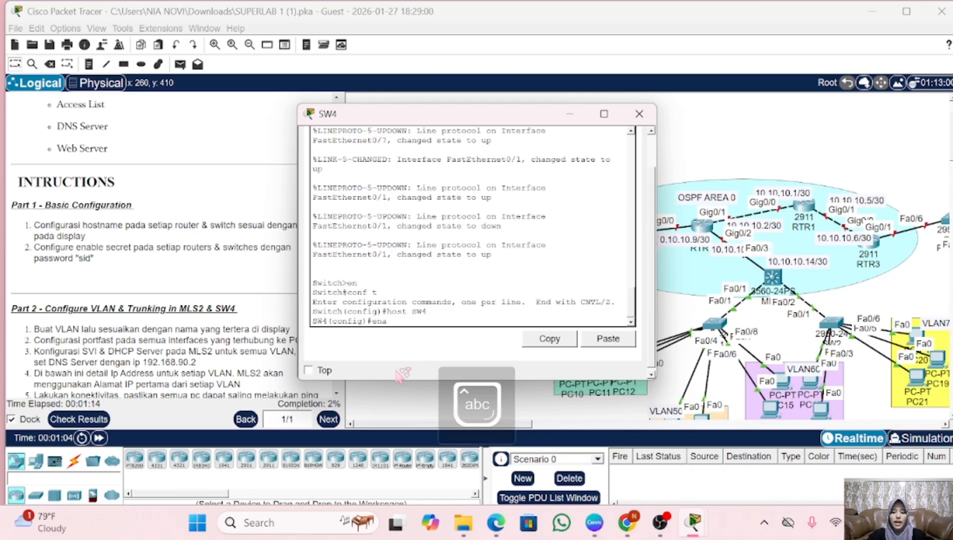
pyautogui.write(' sec')
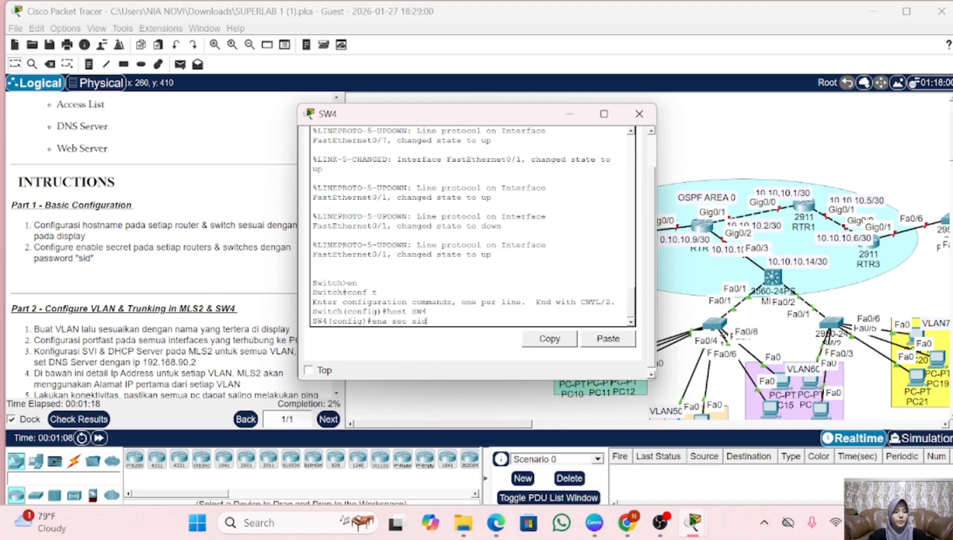
pyautogui.write(' sid')
pyautogui.press('Return')
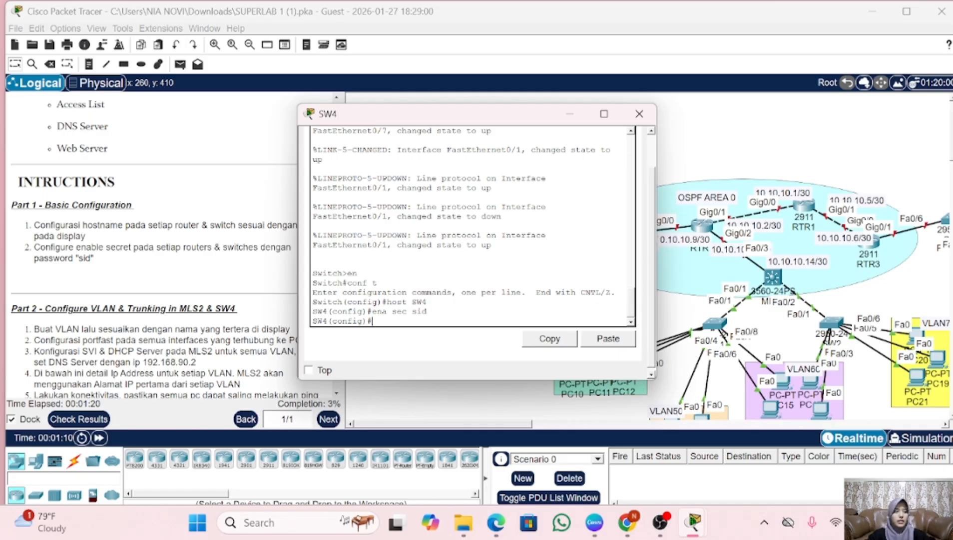
# - Log out of SW4's console, test privileged access by entering the enable password, and close the device window
pyautogui.write('ex')
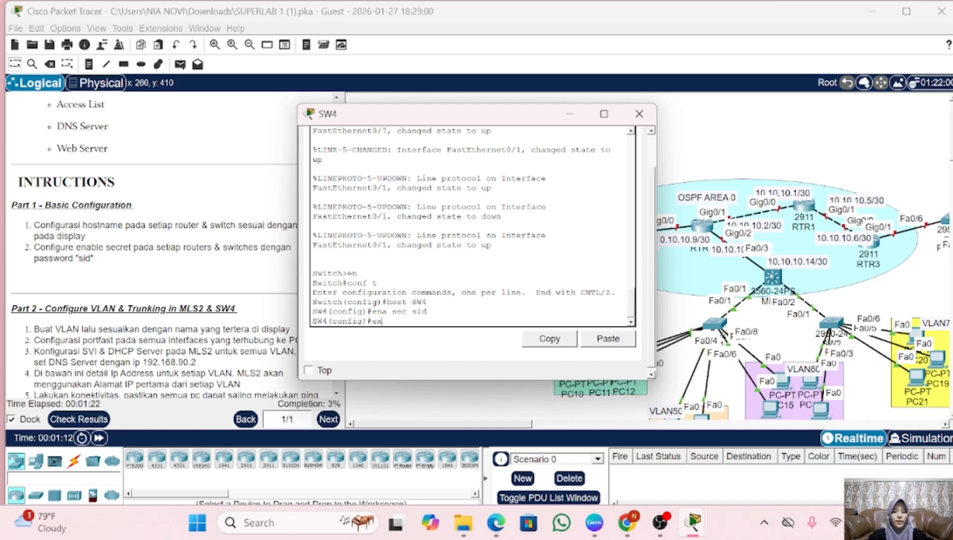
pyautogui.press('Return')
pyautogui.press('Return')
pyautogui.write('ex')
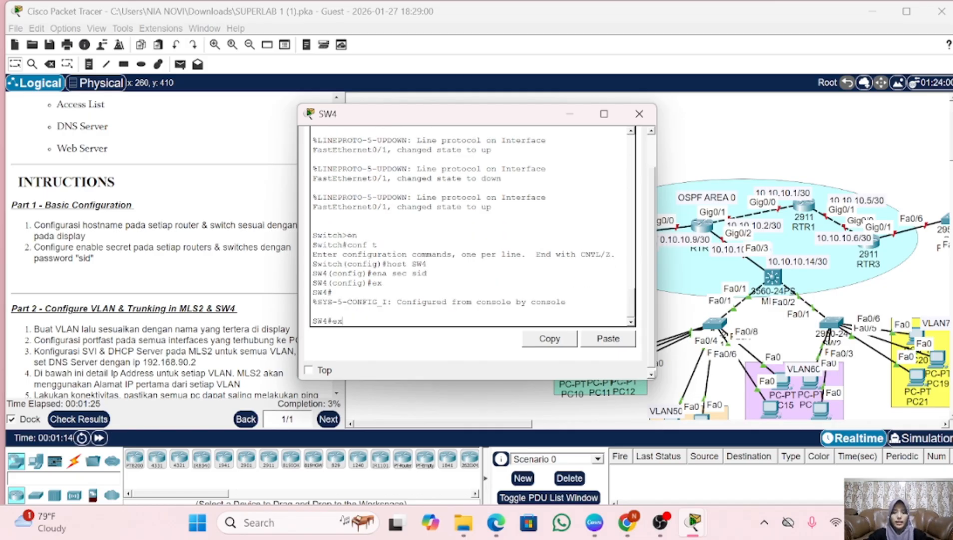
pyautogui.press('Return')
pyautogui.press('Return')
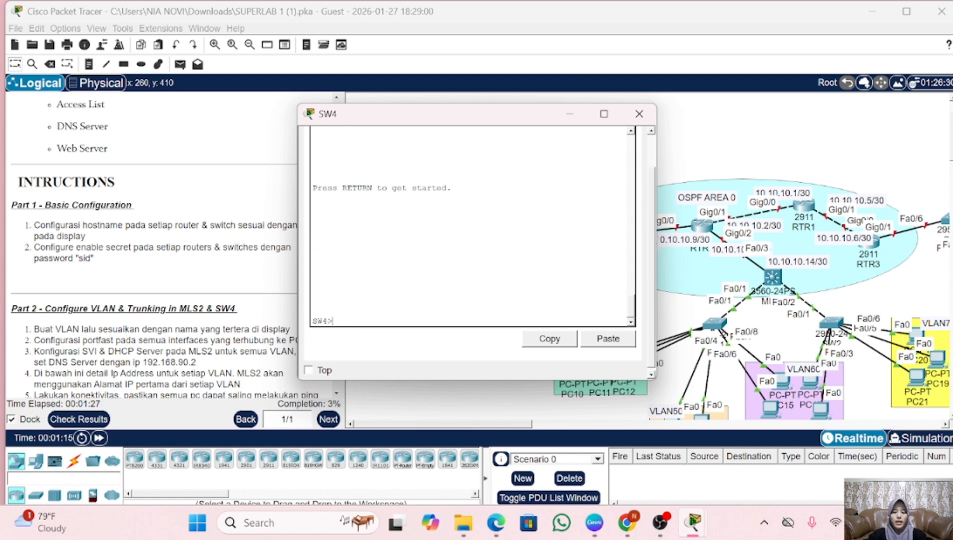
pyautogui.write('en')
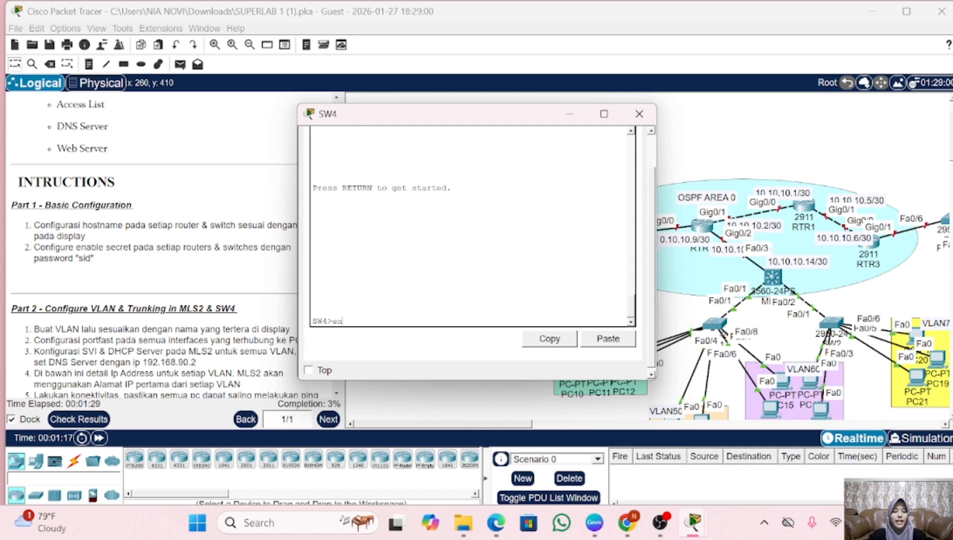
pyautogui.press('Return')
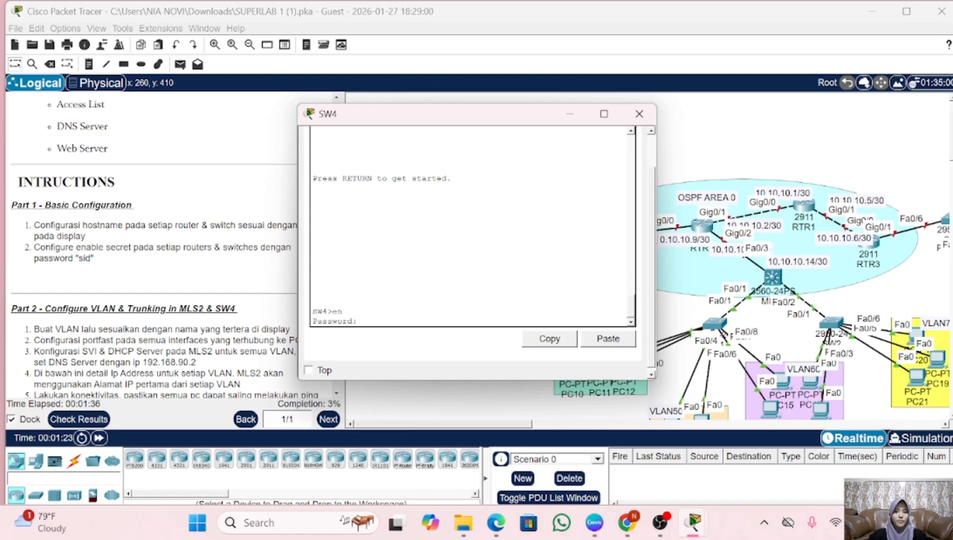
pyautogui.press('Return')
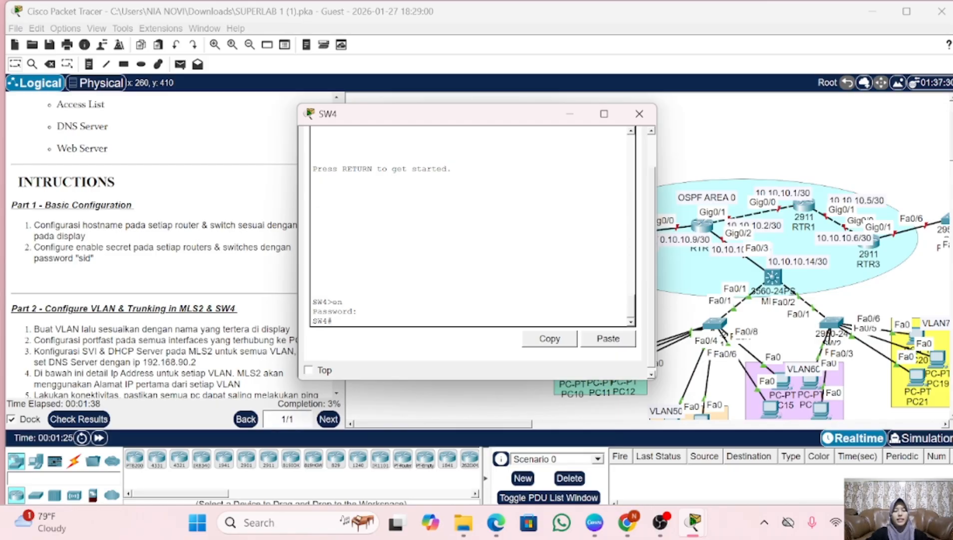
pyautogui.click(640, 113)
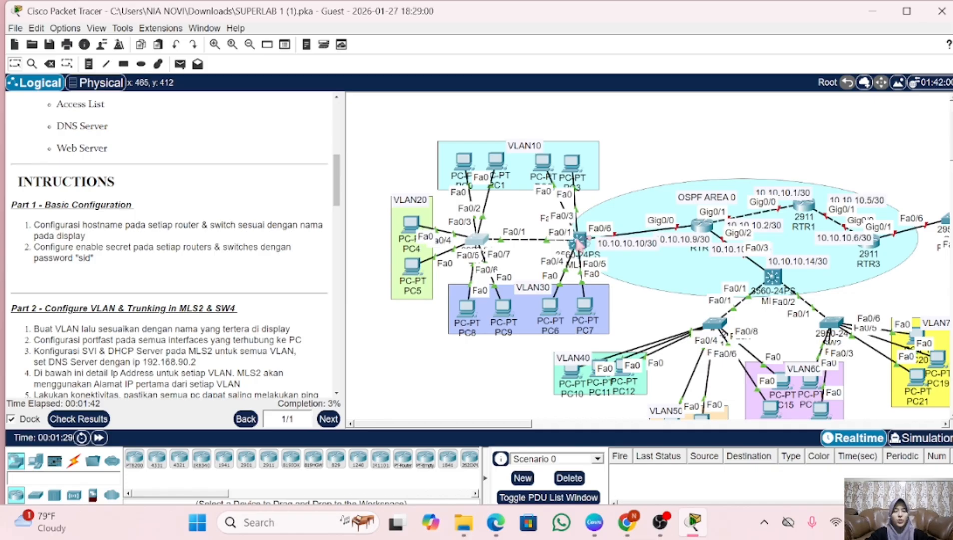
# - Open the command line of multilayer switch MLS2, enter global configuration mode and set the hostname to MLS2
pyautogui.click(580, 242)
pyautogui.click(402, 140)
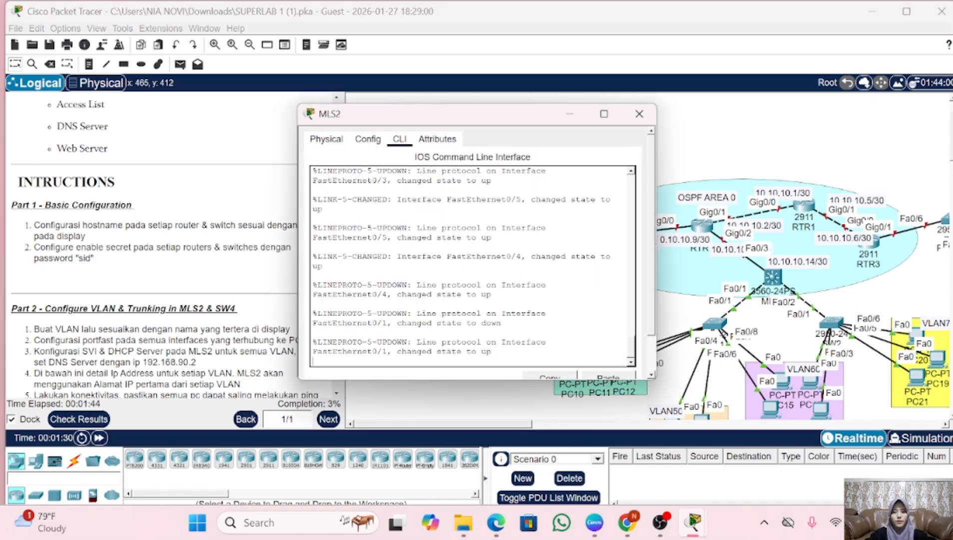
pyautogui.press('Return')
pyautogui.write('en')
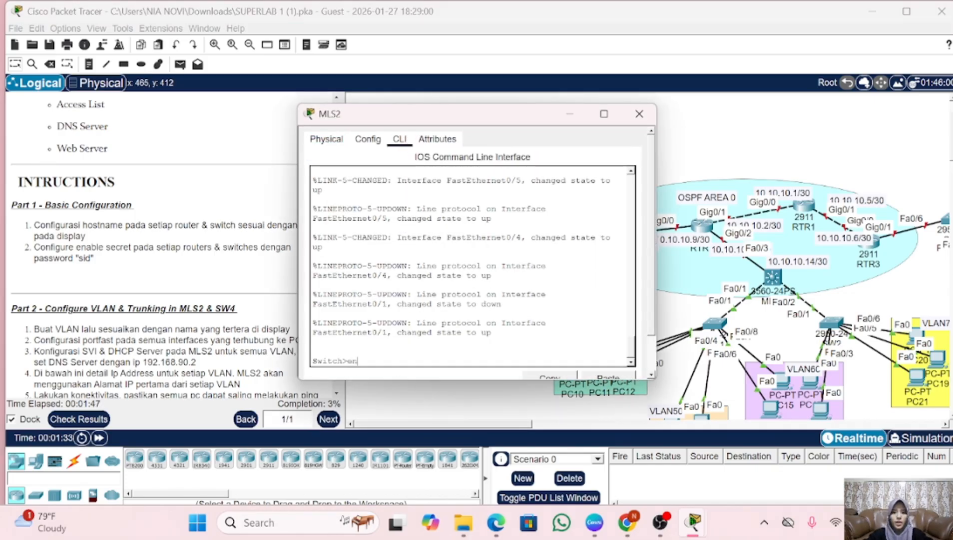
pyautogui.press('Return')
pyautogui.write('ch#c')
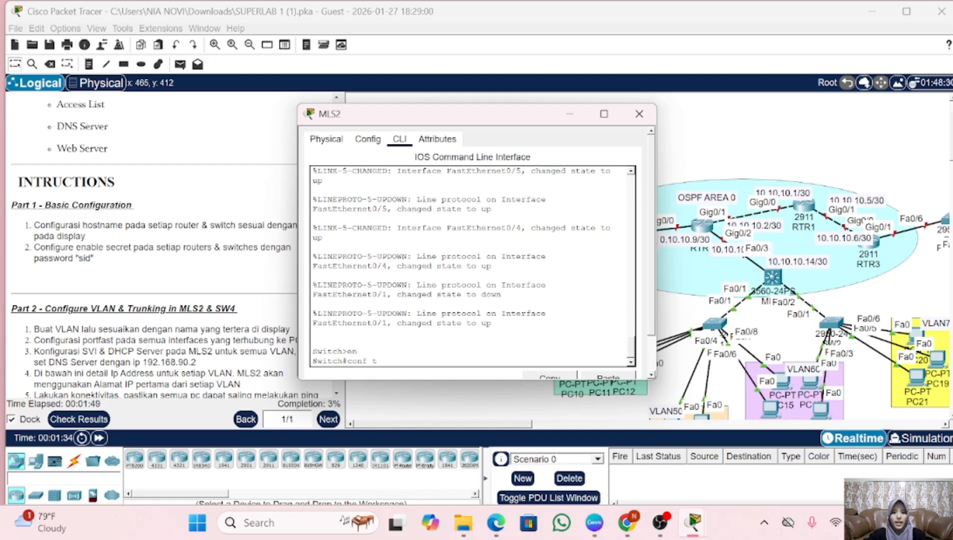
pyautogui.write('onf t')
pyautogui.press('Return')
pyautogui.write('host')
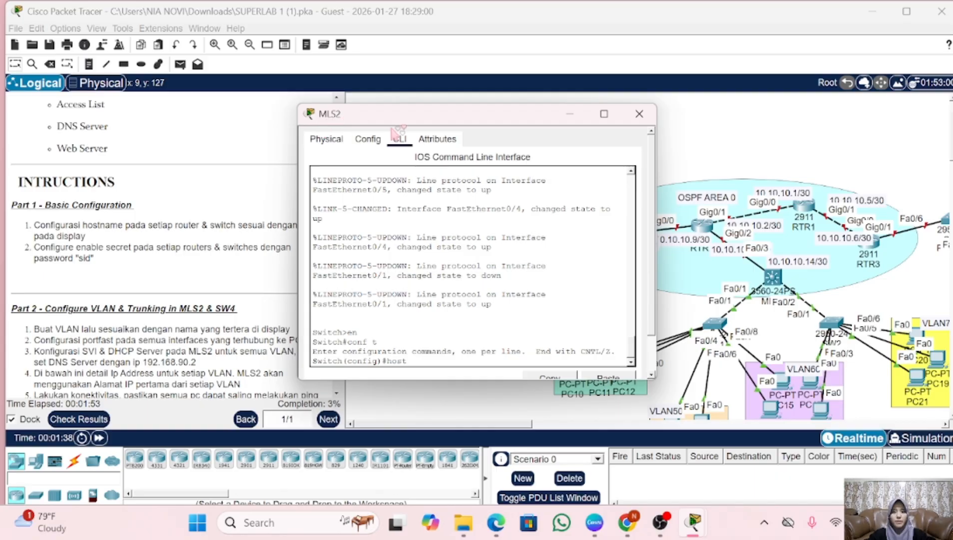
pyautogui.press('capslock')
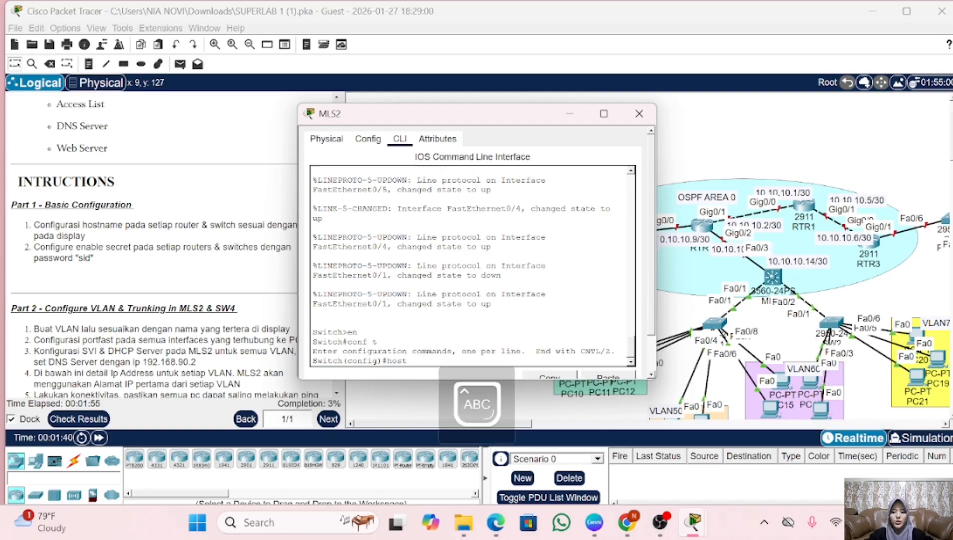
pyautogui.write('MLS2')
pyautogui.press('capslock')
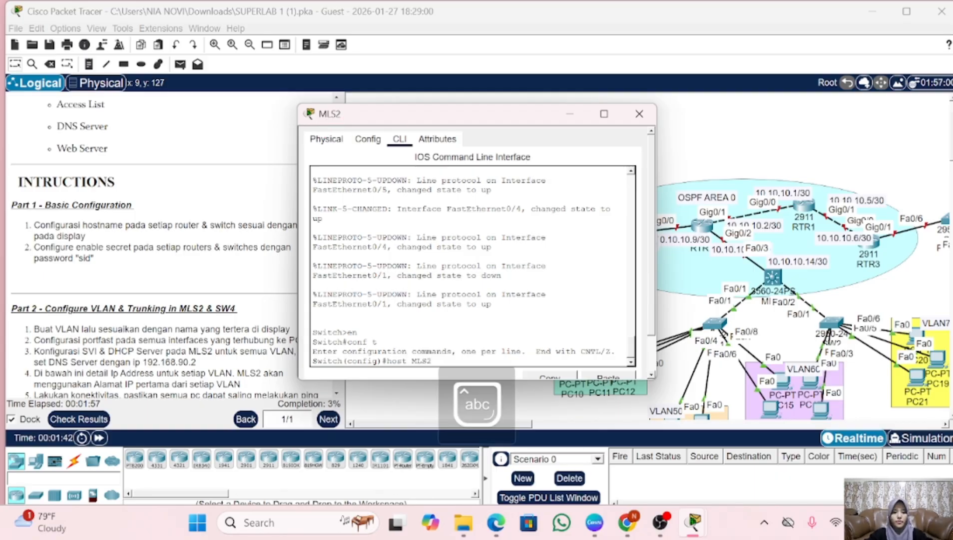
pyautogui.press('Return')
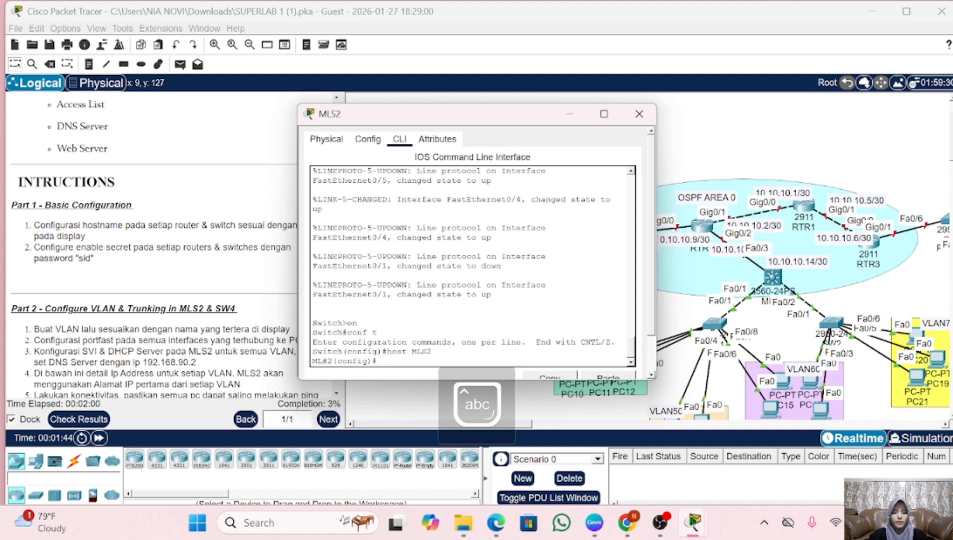
# - Configure the enable secret on MLS2 with the password given in the Part 1 instructions and close the device window
pyautogui.write('ena sec sid')
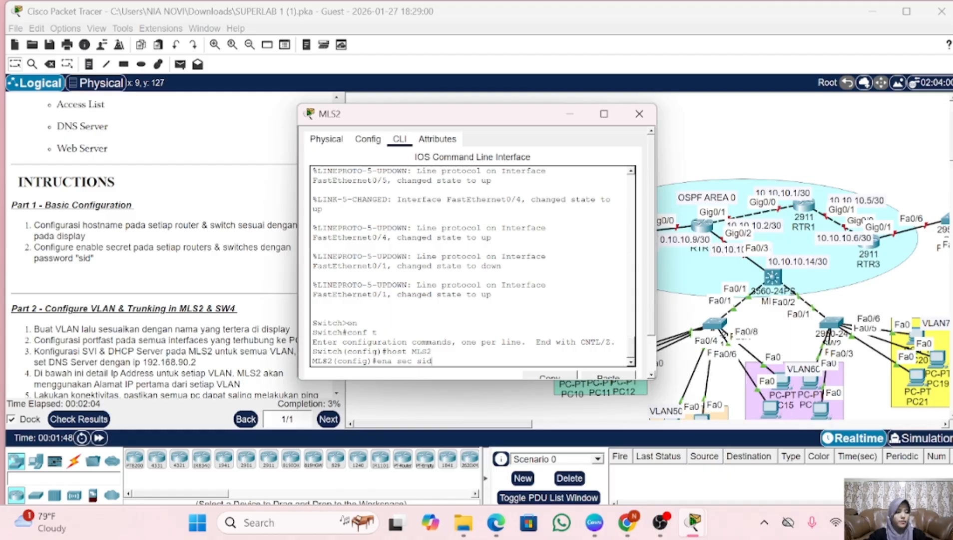
pyautogui.press('Return')
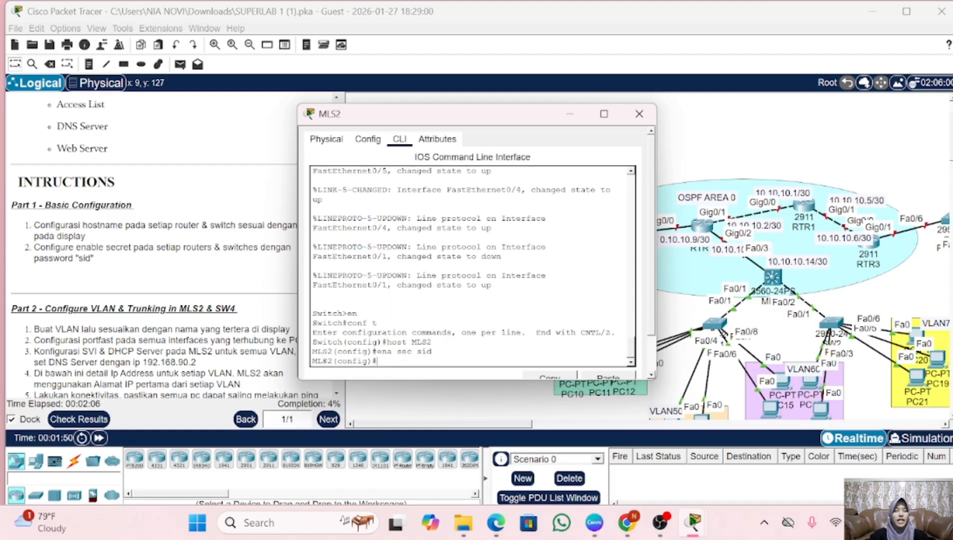
pyautogui.click(639, 114)
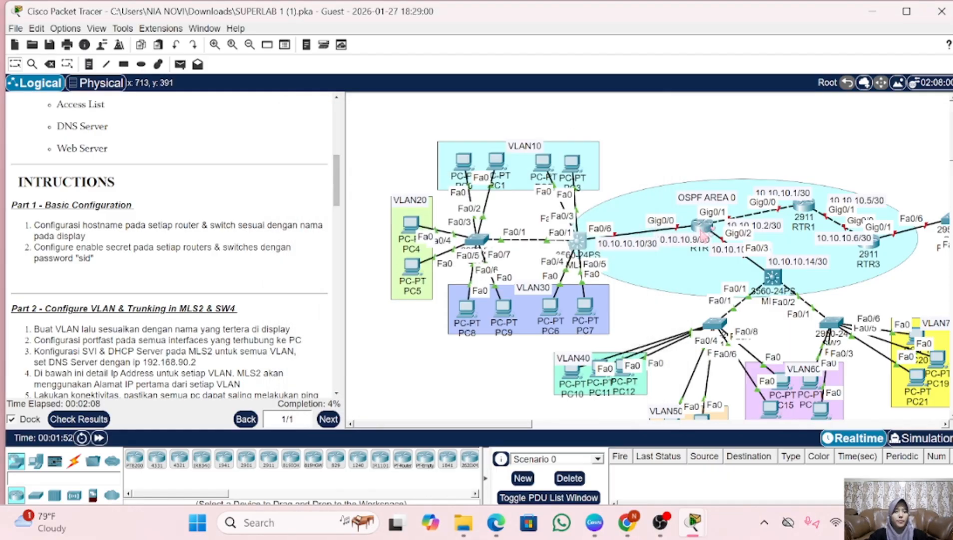
# - Open the command line of router RTR2 and enter global configuration mode
pyautogui.click(704, 229)
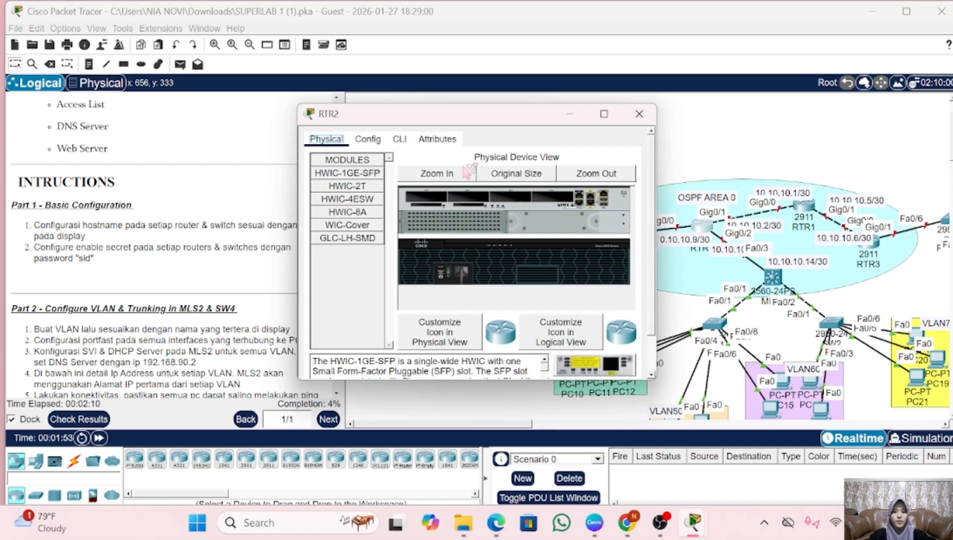
pyautogui.click(400, 138)
pyautogui.press('Return')
pyautogui.write('en')
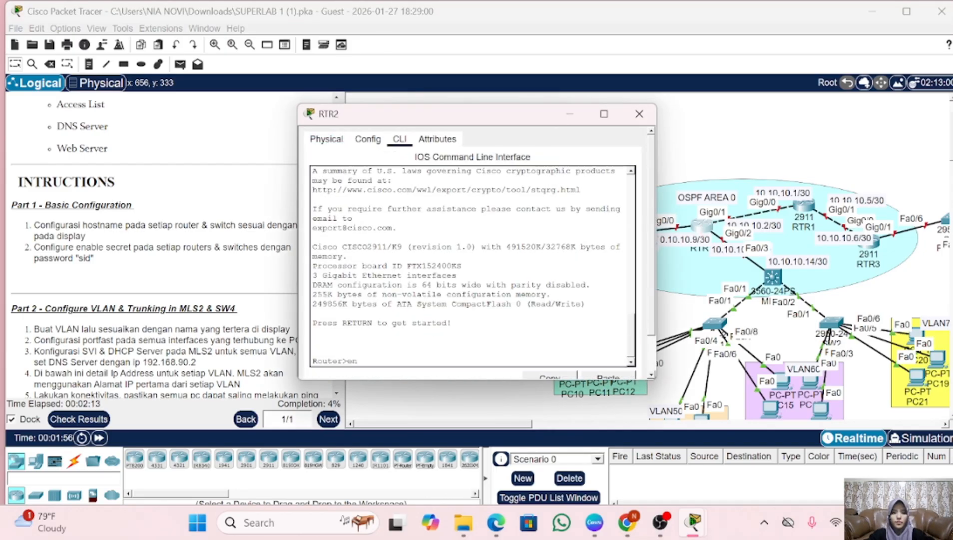
pyautogui.press('Return')
pyautogui.write('conf')
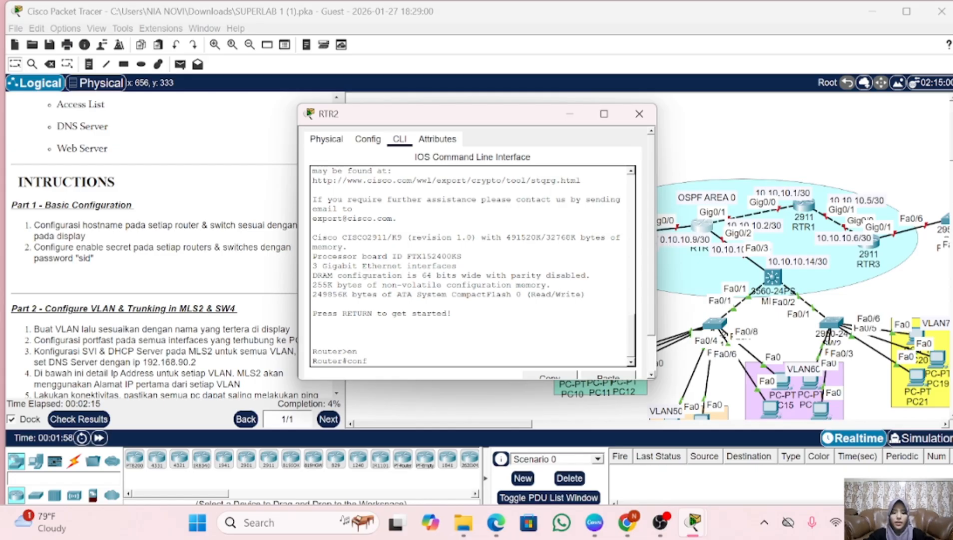
pyautogui.write(' t')
pyautogui.press('Return')
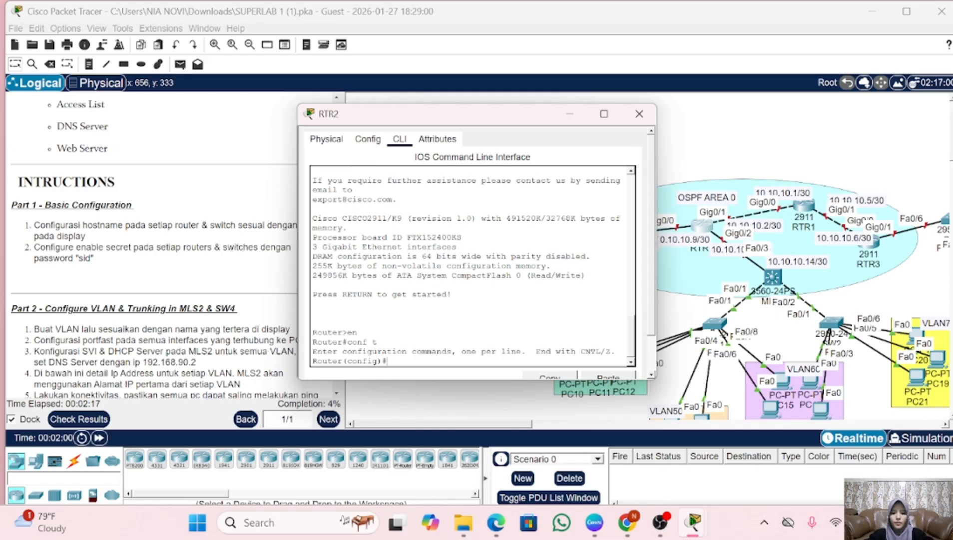
# - Set the hostname of the 2911 router linked to MLS1 and MLS2 to RTR2
pyautogui.write('host')
pyautogui.press('capslock')
pyautogui.write('RTR2')
pyautogui.press('capslock')
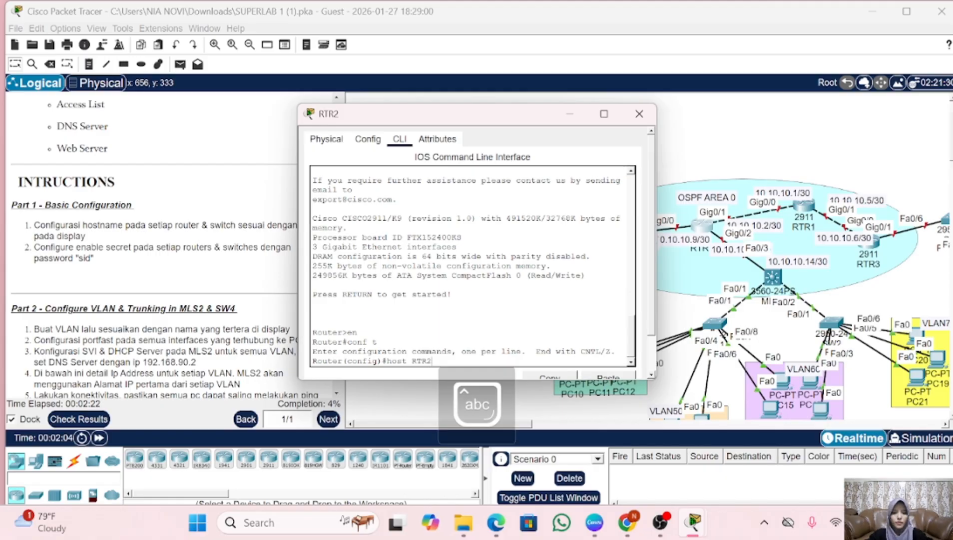
pyautogui.press('Return')
# - Configure the enable secret on RTR2 with the Part 1 password and close the router's window
pyautogui.write('ena se')
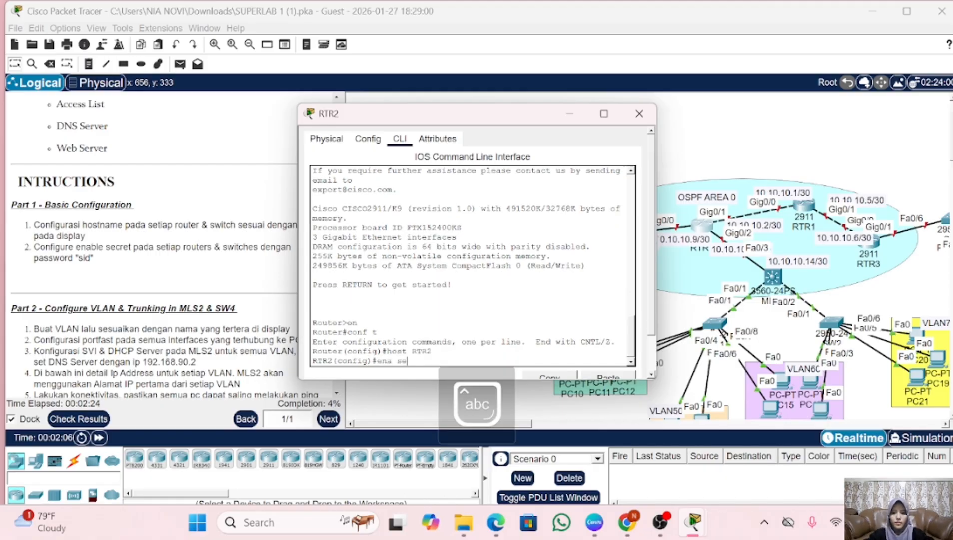
pyautogui.write('c di')
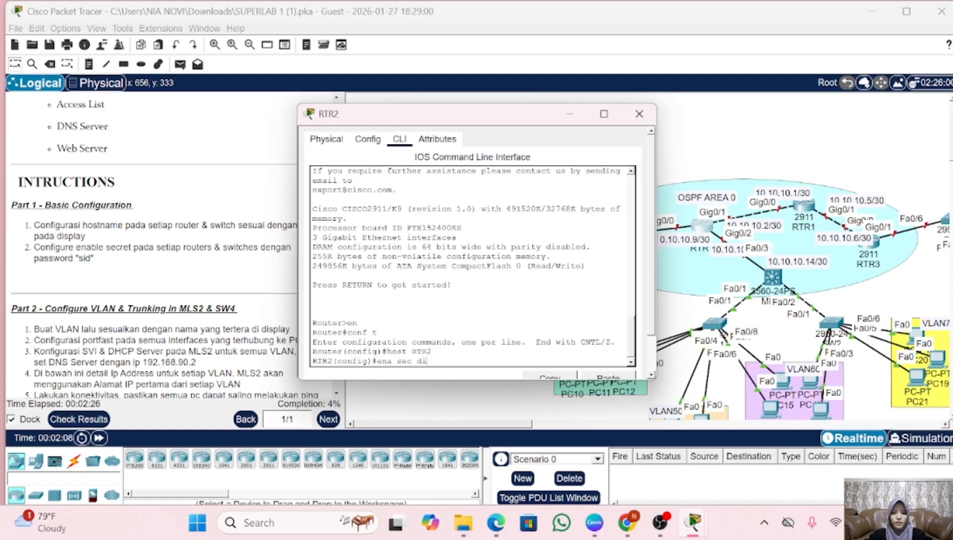
pyautogui.press('BackSpace')
pyautogui.press('BackSpace')
pyautogui.write('sid')
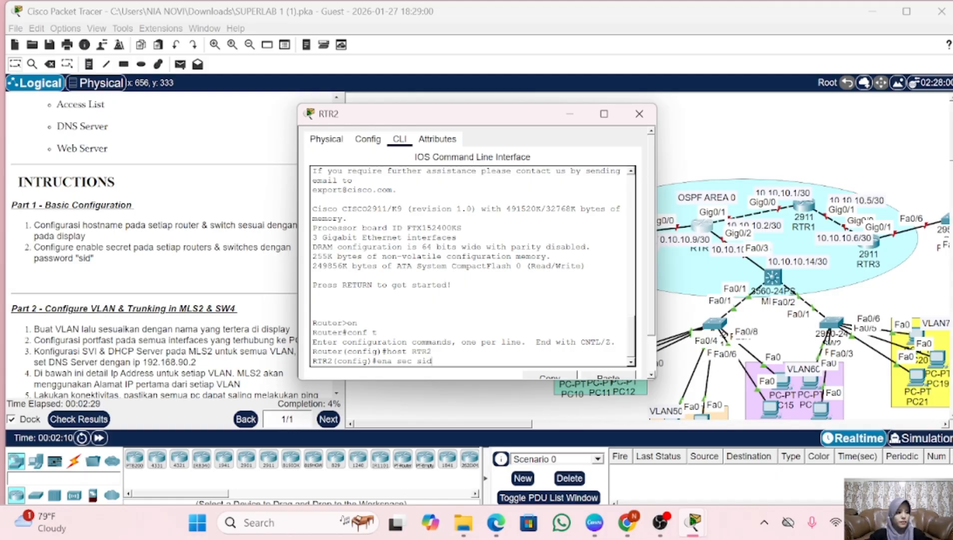
pyautogui.press('Return')
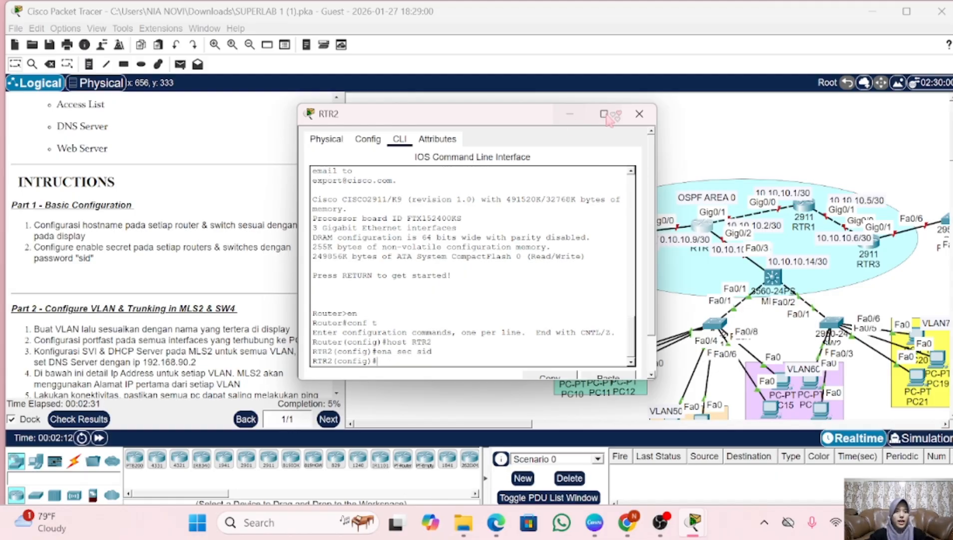
pyautogui.click(635, 121)
# - Open the command line of multilayer switch MLS1 below RTR2 and enter global configuration mode
pyautogui.hscroll(5, 660, 282)
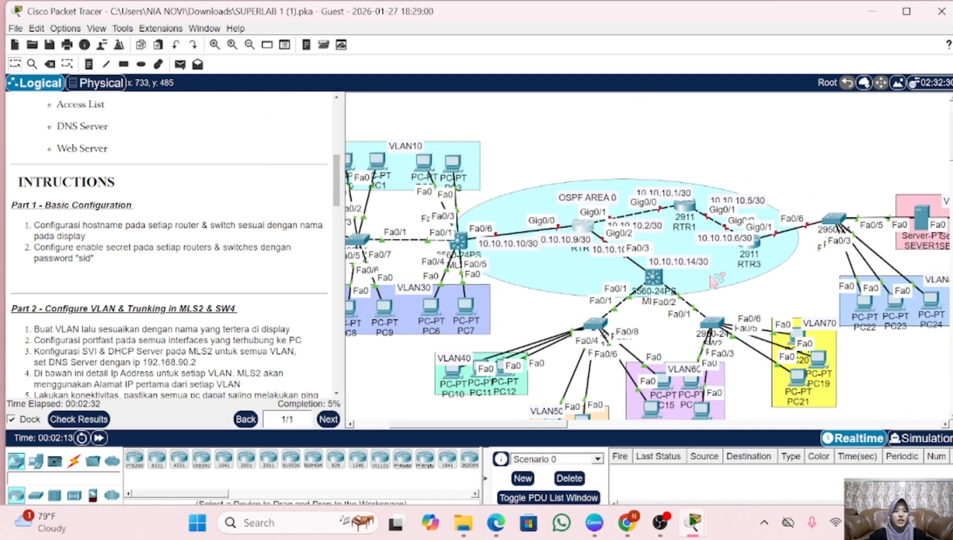
pyautogui.click(654, 277)
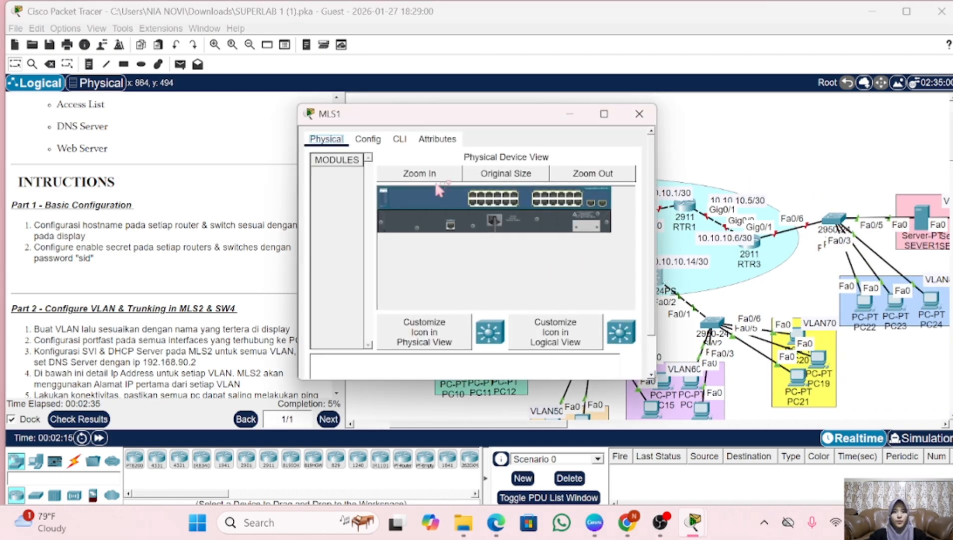
pyautogui.click(400, 139)
pyautogui.press('Return')
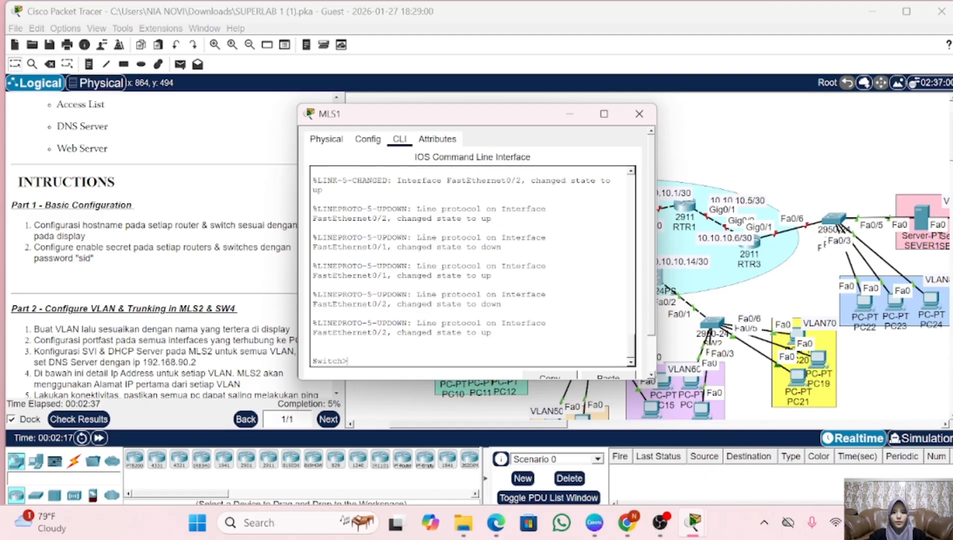
pyautogui.write('en')
pyautogui.press('Return')
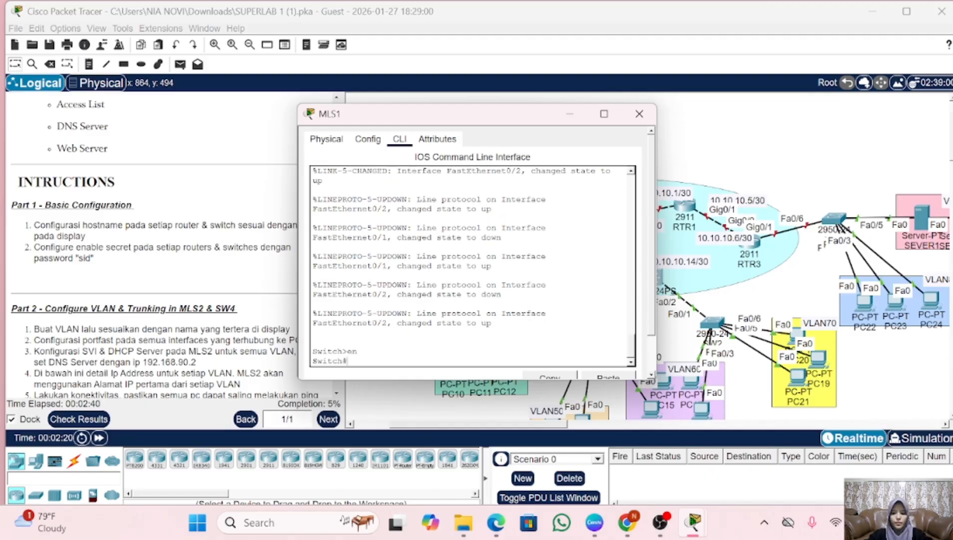
pyautogui.write('conf')
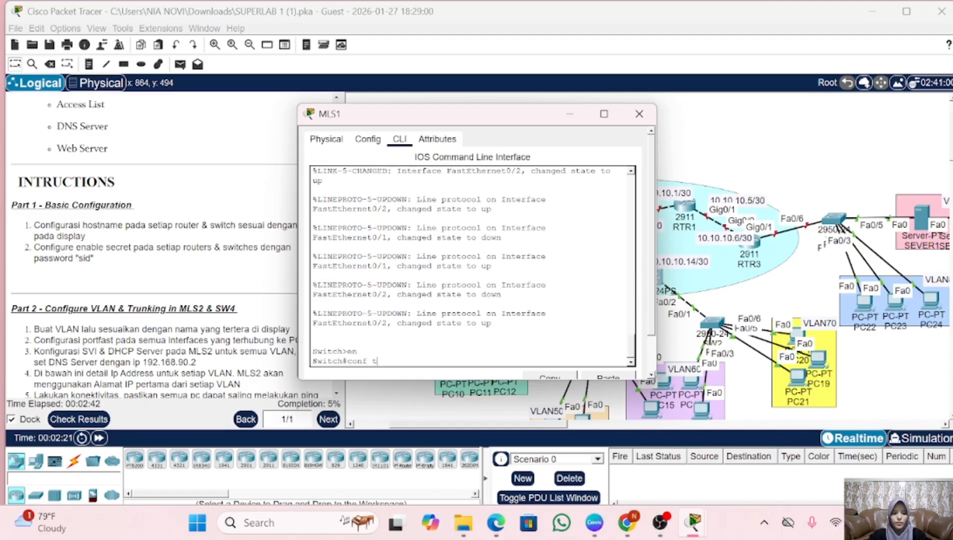
pyautogui.write(' t')
pyautogui.press('Return')
# - Set the multilayer switch's hostname to MLS1
pyautogui.write('host')
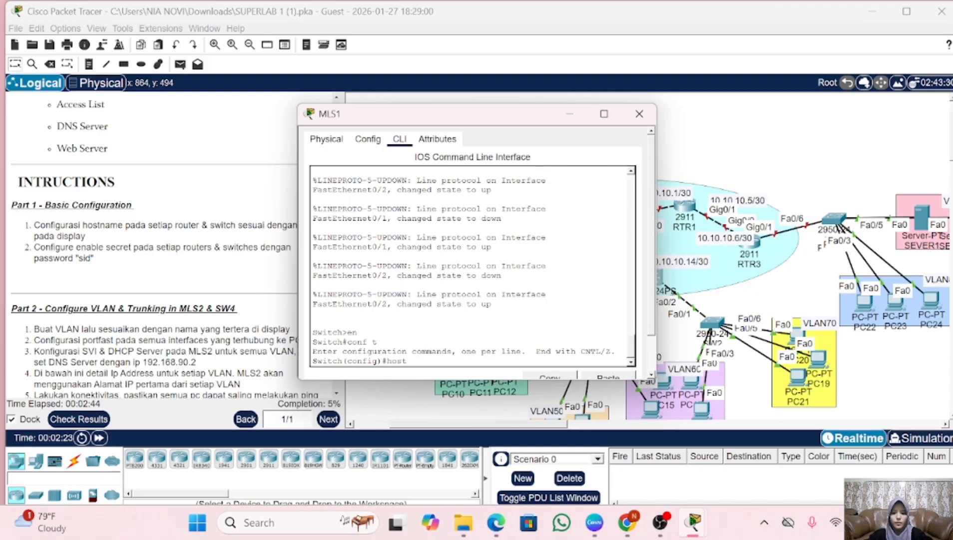
pyautogui.press('capslock')
pyautogui.write('MLS')
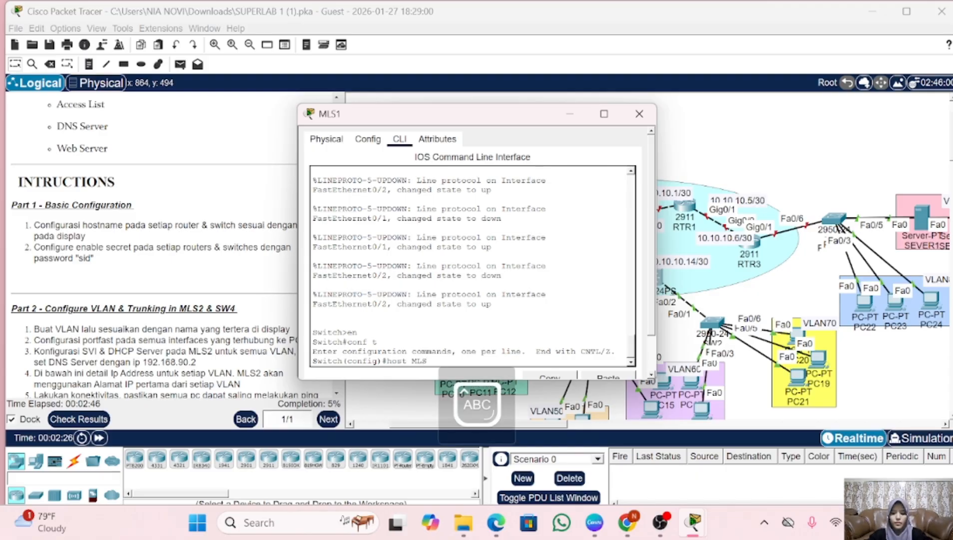
pyautogui.press('capslock')
pyautogui.write('1')
pyautogui.press('Return')
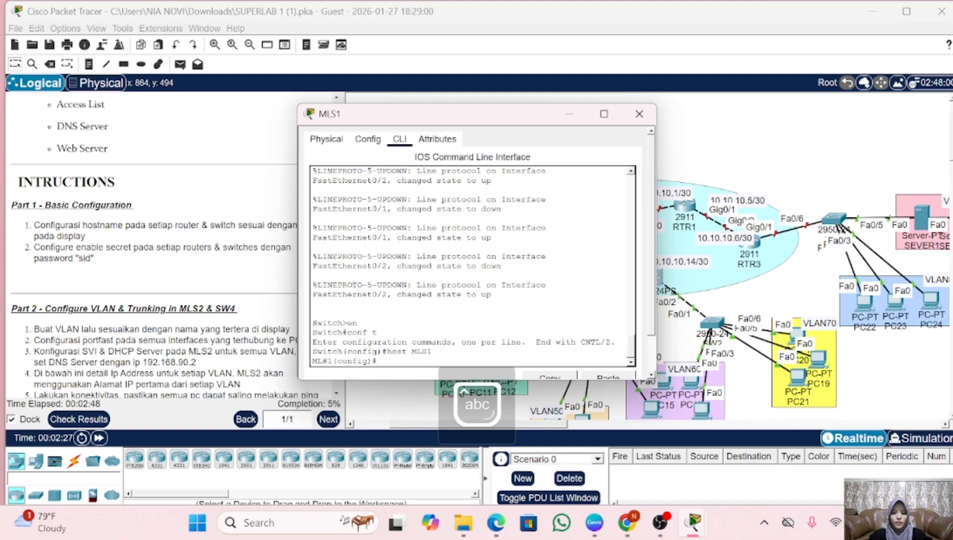
# - Configure the enable secret on MLS1 with the Part 1 password and close its window
pyautogui.write('ena se')
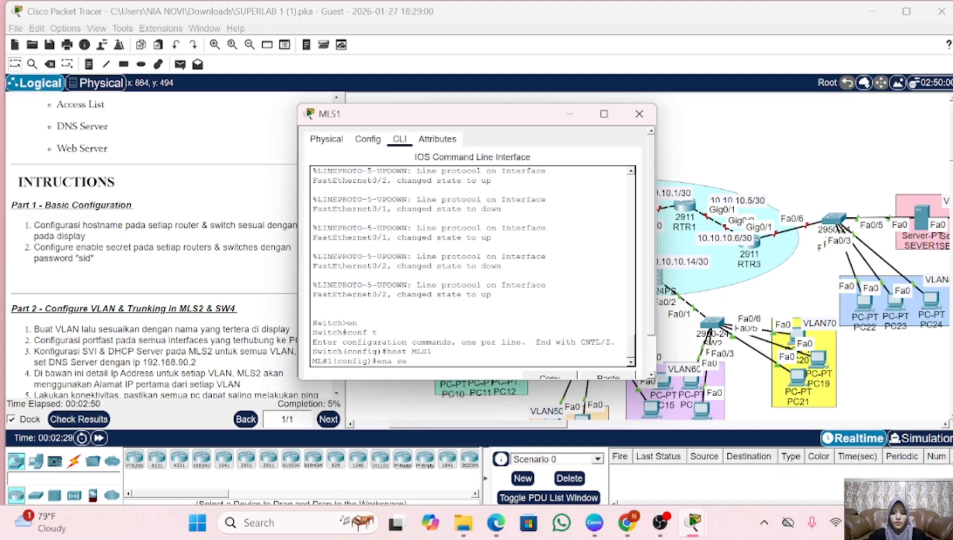
pyautogui.write('c sid')
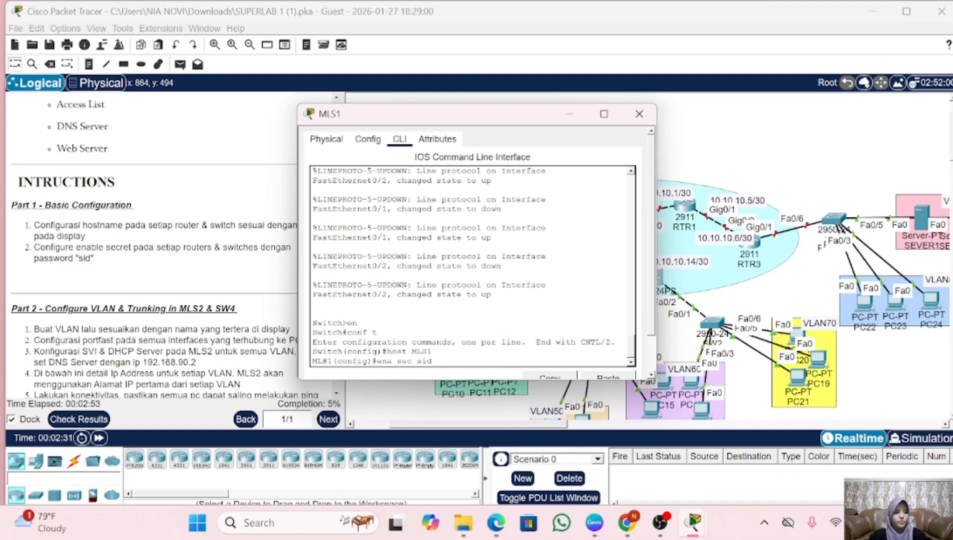
pyautogui.press('Return')
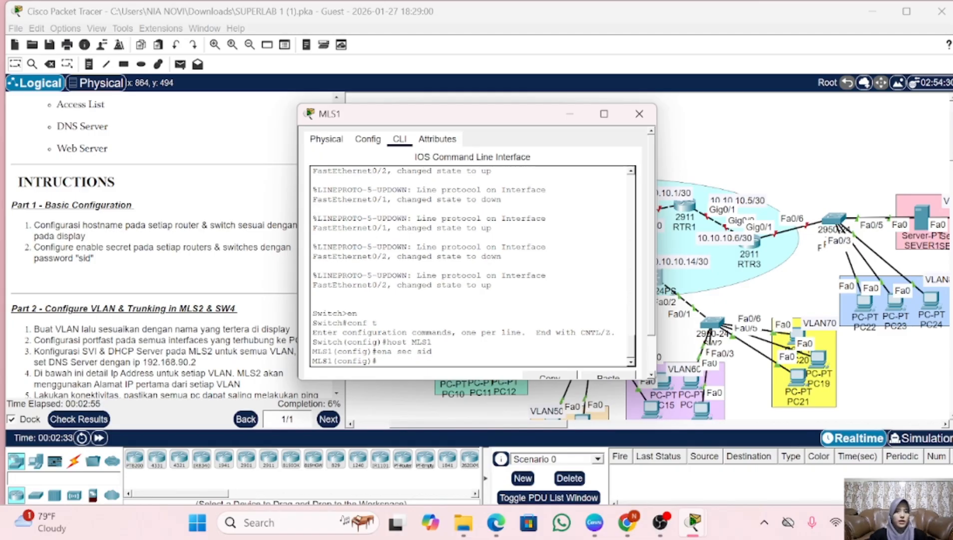
pyautogui.click(640, 114)
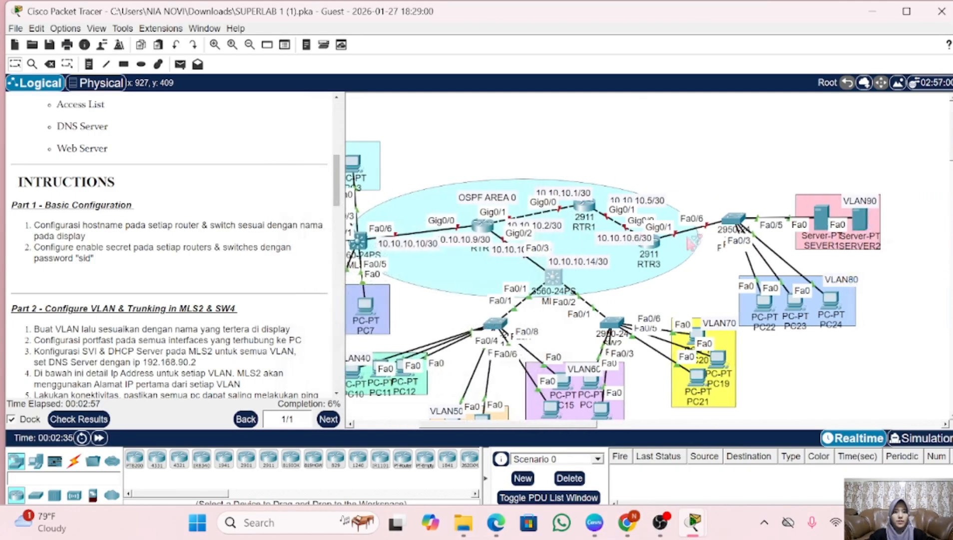
# - Open the command line of switch SW1, which serves VLAN40 and VLAN50, and enter global configuration mode
pyautogui.click(494, 324)
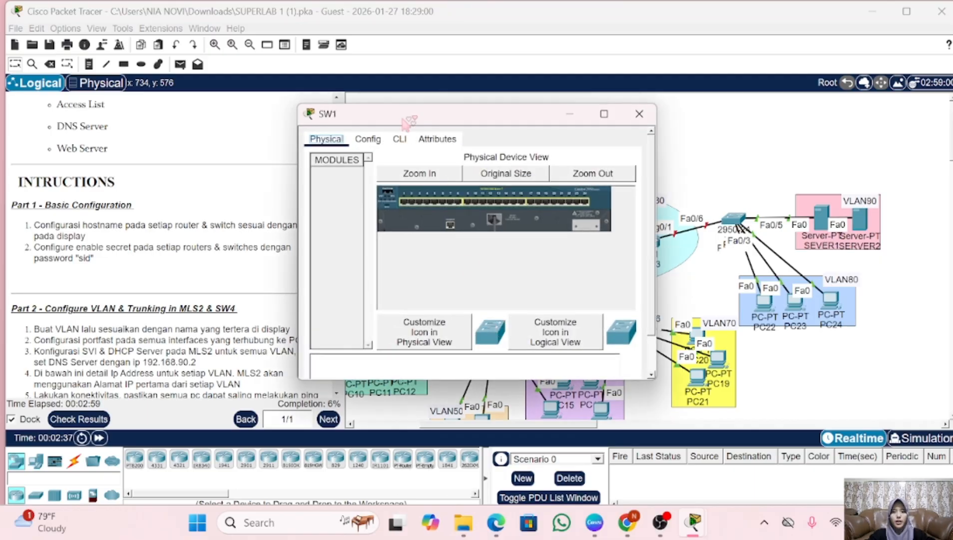
pyautogui.click(400, 139)
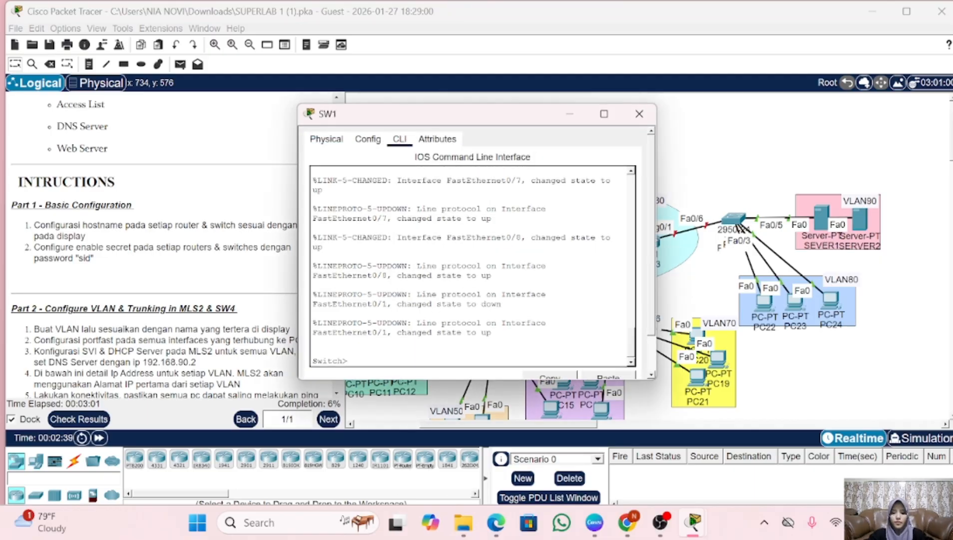
pyautogui.write('en')
pyautogui.press('Return')
pyautogui.write('c')
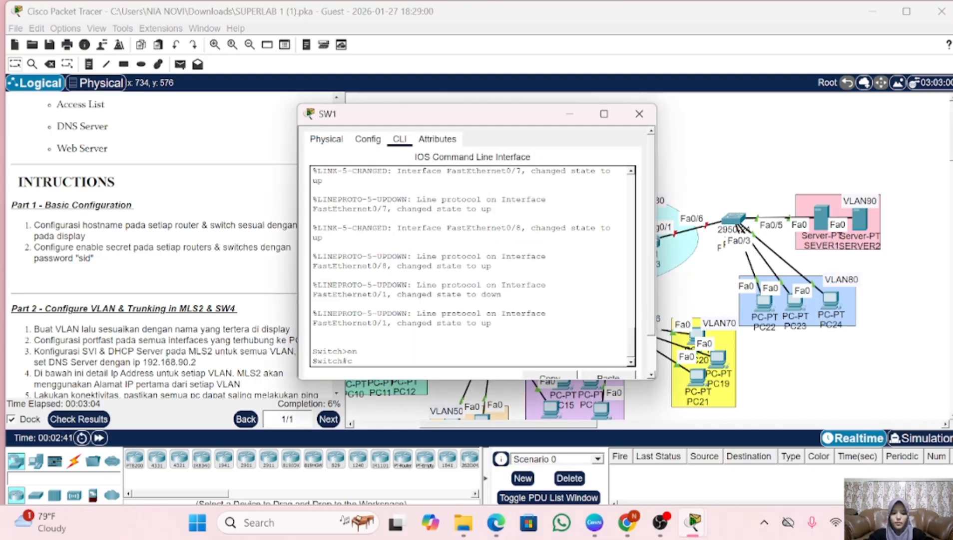
pyautogui.write('onf t')
pyautogui.press('Return')
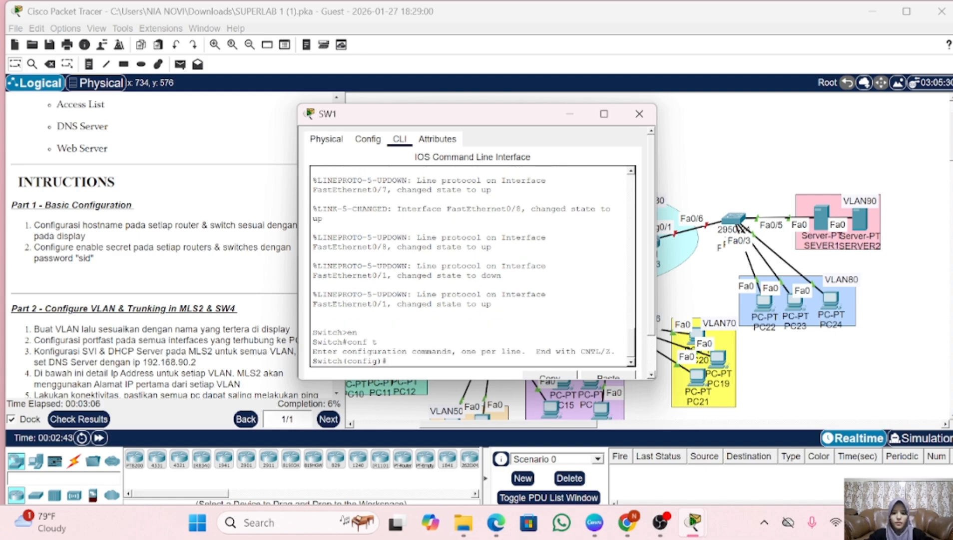
# - Set the switch's hostname to SW1
pyautogui.write('host')
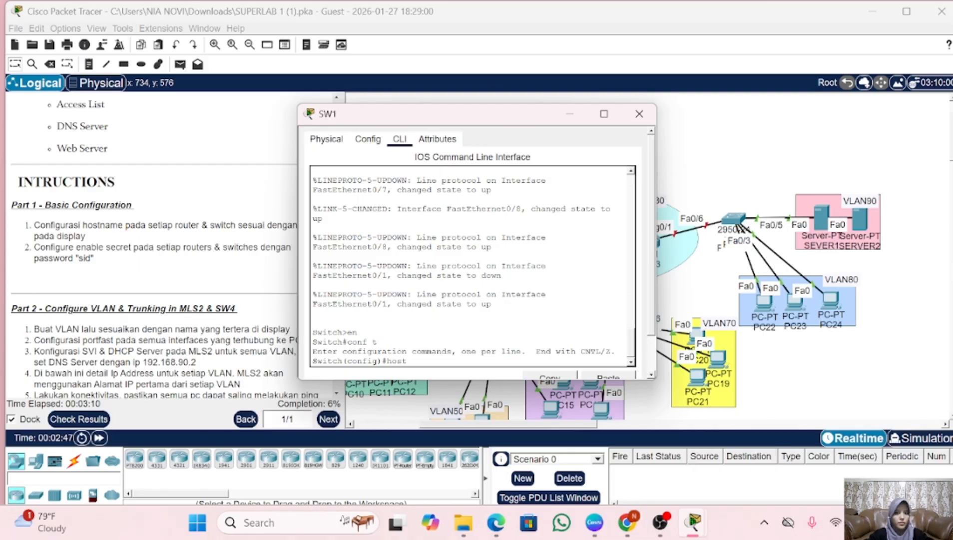
pyautogui.press('capslock')
pyautogui.write('SW')
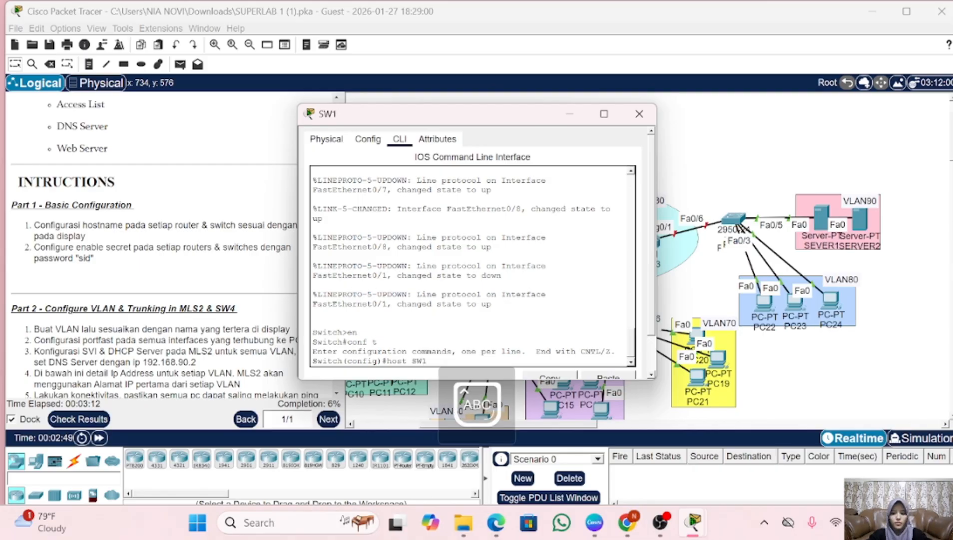
pyautogui.write('1')
pyautogui.press('capslock')
pyautogui.press('Return')
# - Configure the enable secret on SW1 with the Part 1 password and close the switch's window
pyautogui.write('ena se')
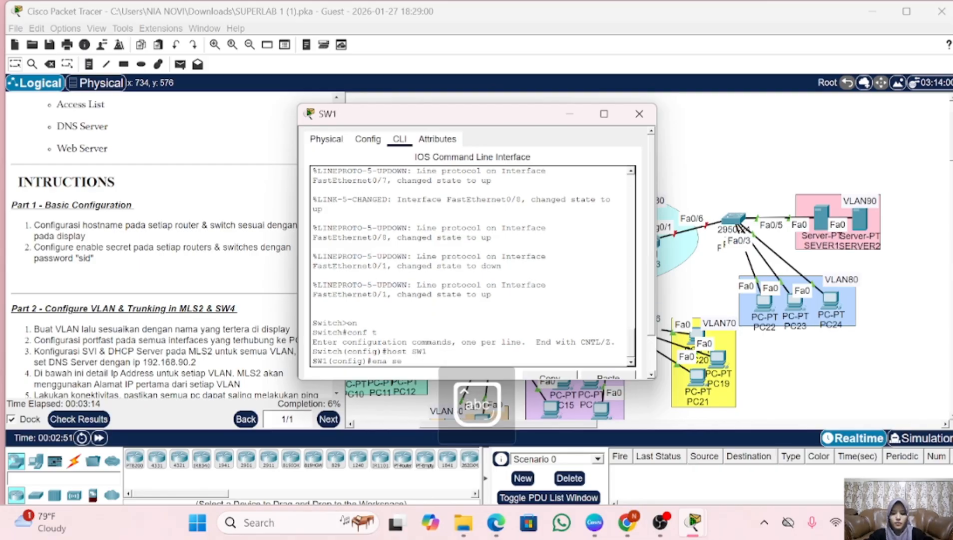
pyautogui.write('c sid')
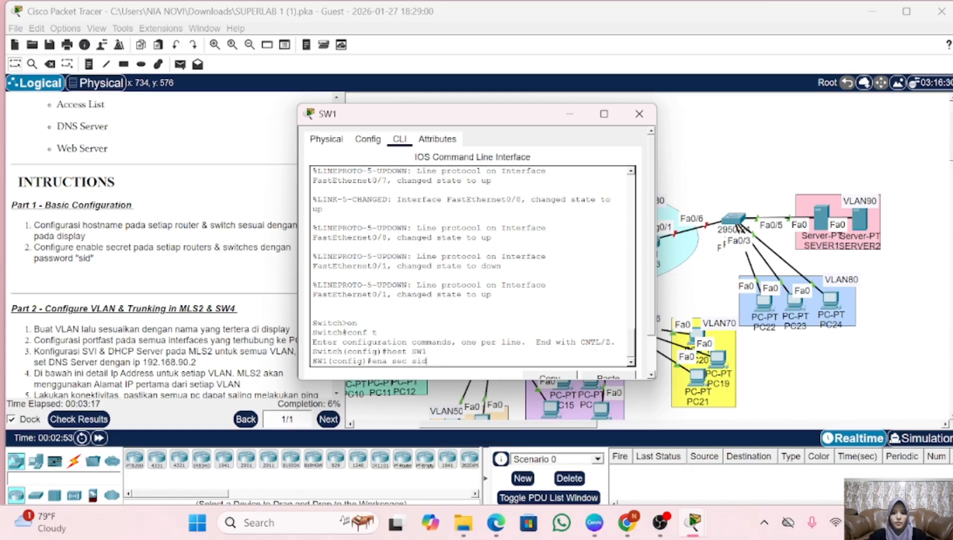
pyautogui.press('Return')
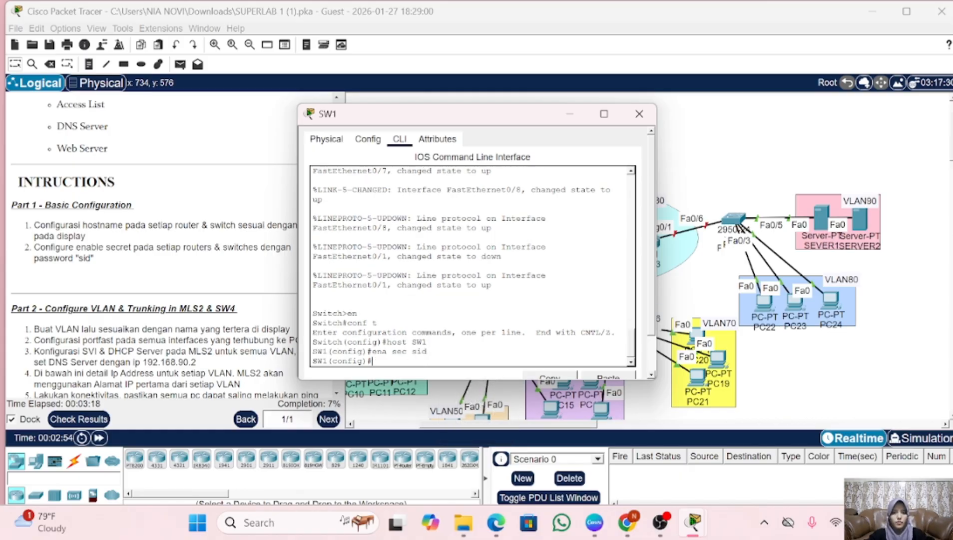
pyautogui.click(633, 119)
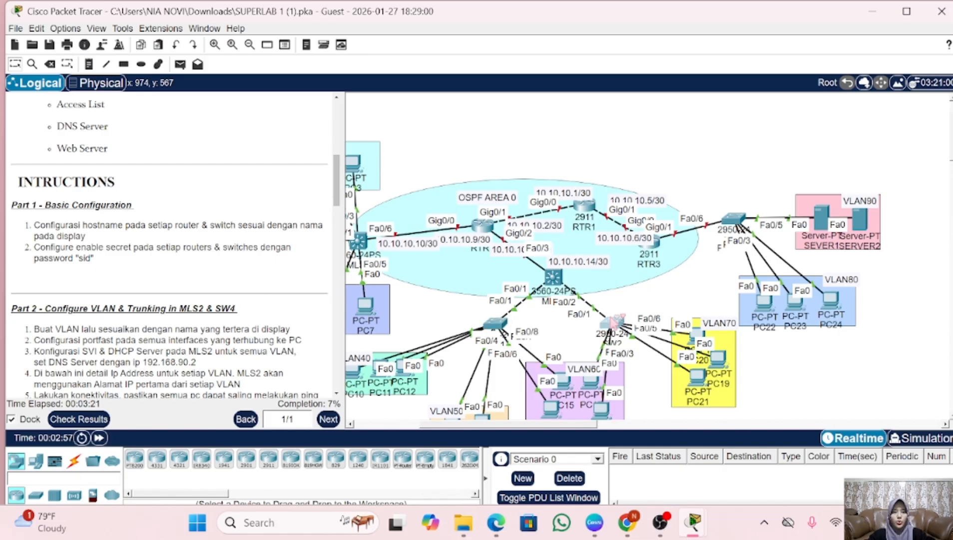
# - Open the command line of switch SW2, which serves VLAN60 and VLAN70, and enter global configuration mode
pyautogui.click(613, 324)
pyautogui.click(400, 138)
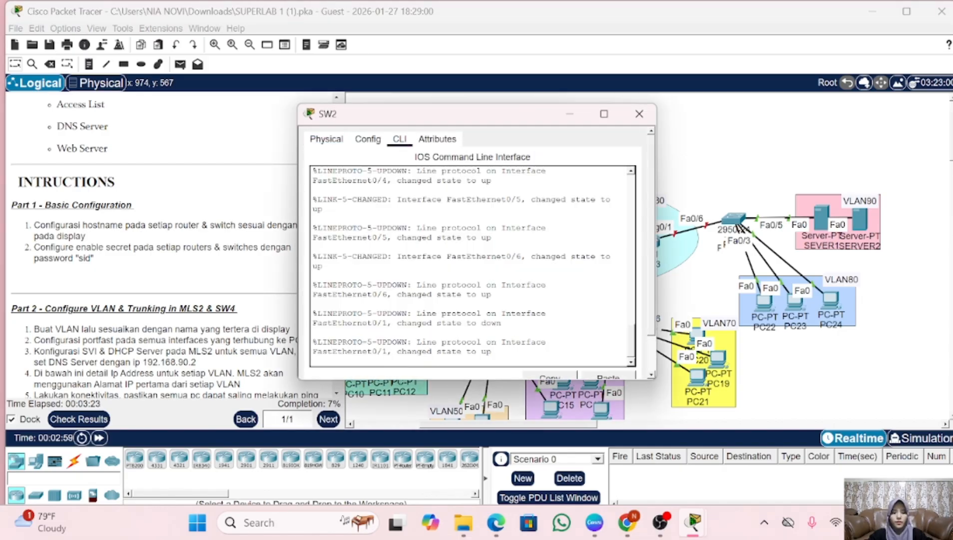
pyautogui.write('en')
pyautogui.press('Return')
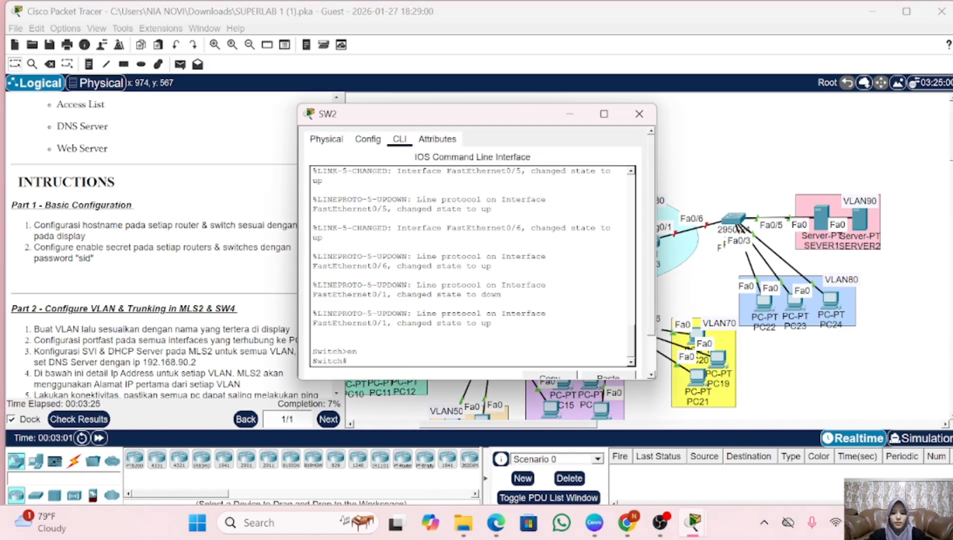
pyautogui.write('conf t')
pyautogui.press('Return')
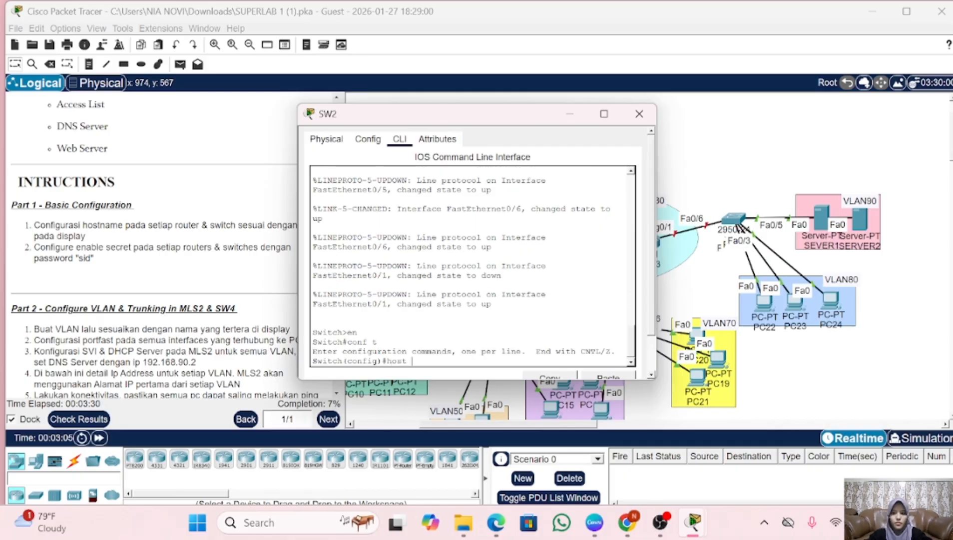
# - Set the switch's hostname to SW2
pyautogui.press('capslock')
pyautogui.press('capslock')
pyautogui.press('Return')
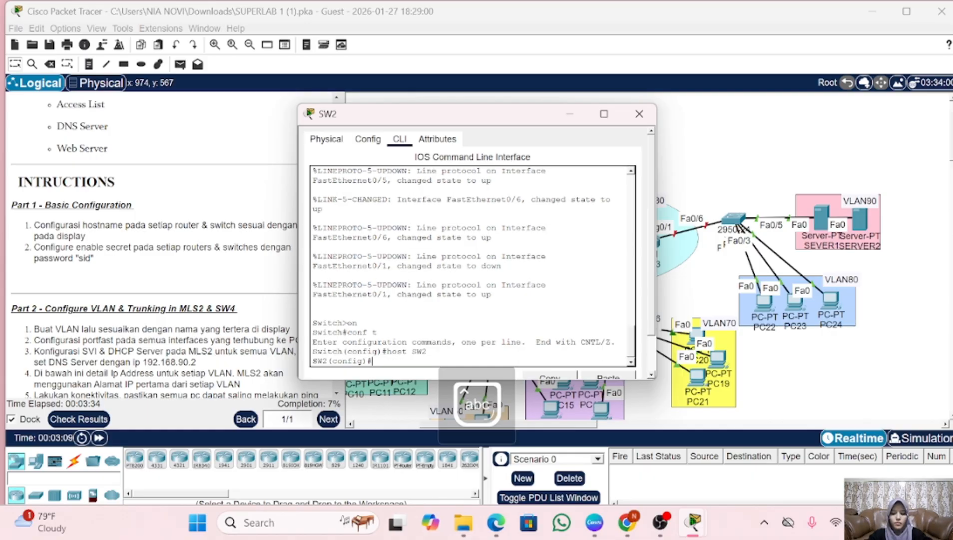
# - Configure the enable secret on SW2 with the Part 1 password and close the switch's window
pyautogui.write('ena sec ')
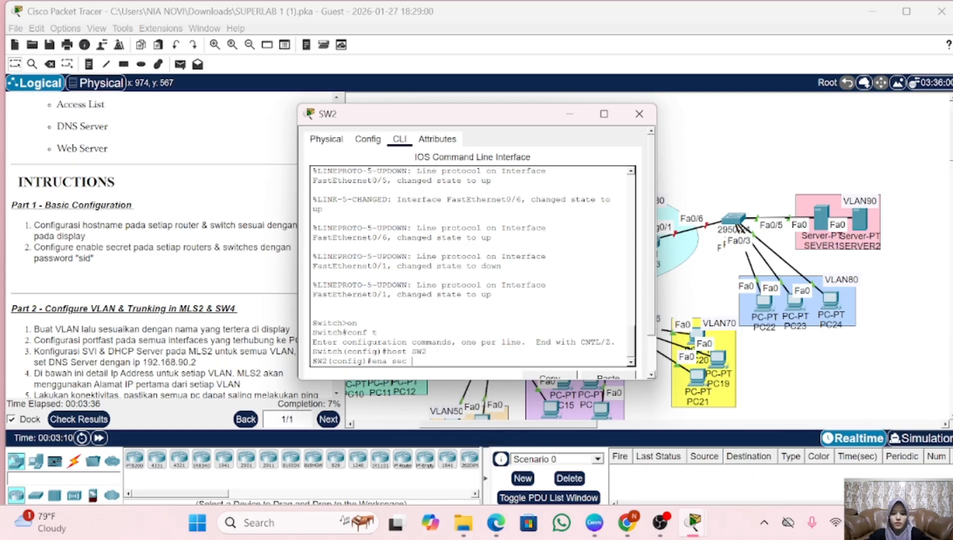
pyautogui.write('sid')
pyautogui.press('Return')
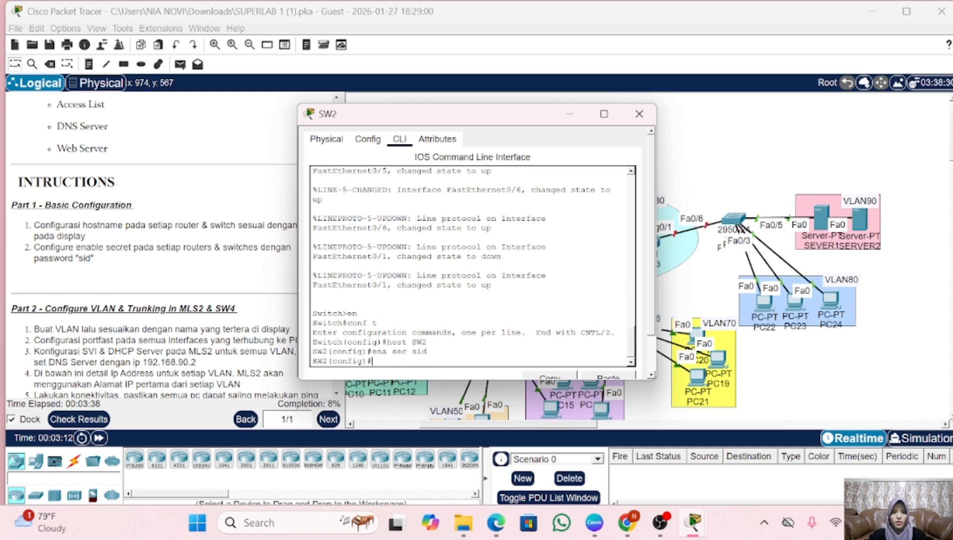
pyautogui.click(639, 114)
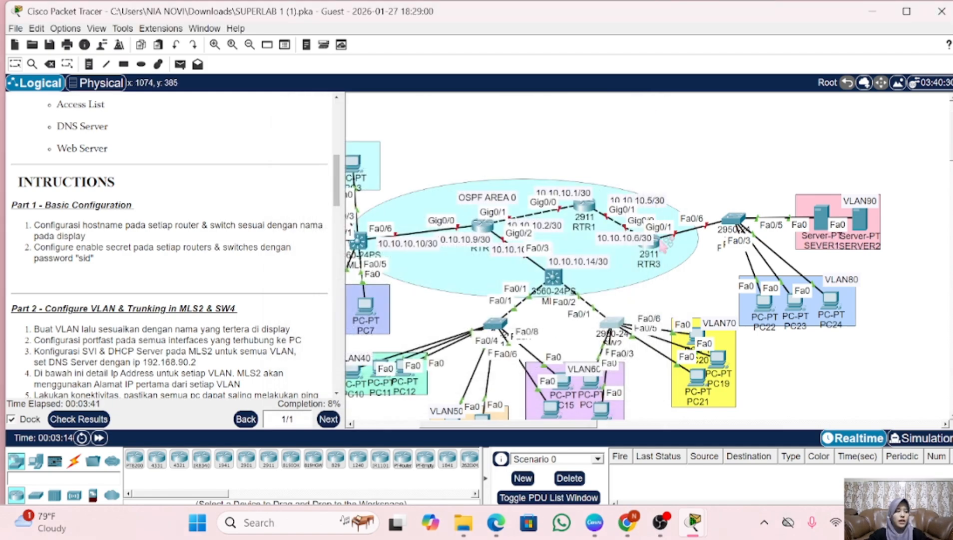
# - Open the command line of router RTR1 in OSPF area 0 and enter global configuration mode
pyautogui.scroll(2, 640, 242)
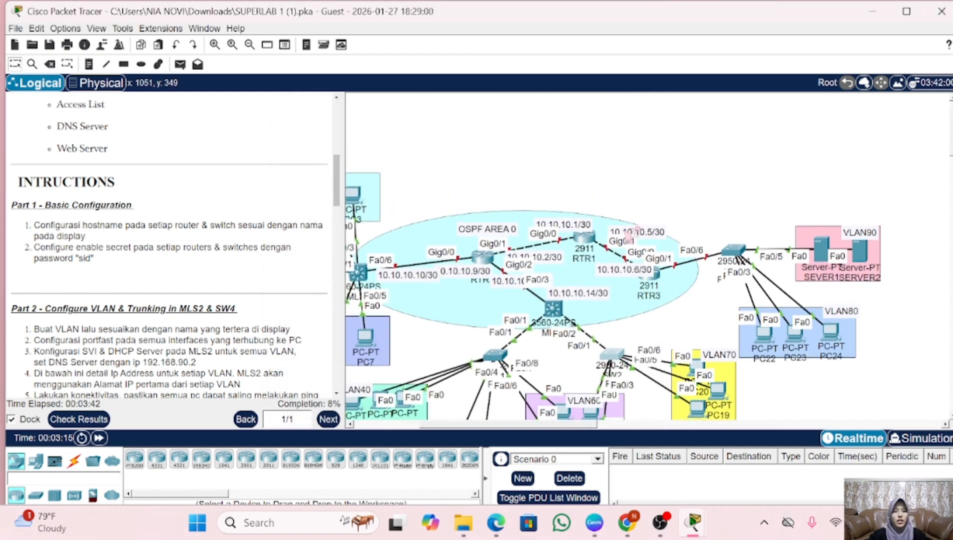
pyautogui.click(584, 244)
pyautogui.click(400, 138)
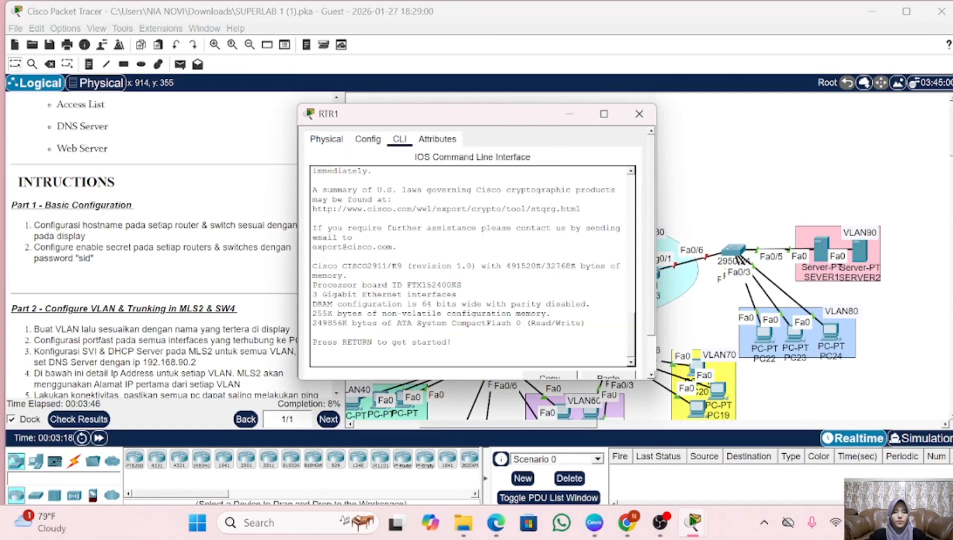
pyautogui.press('Return')
pyautogui.write('en')
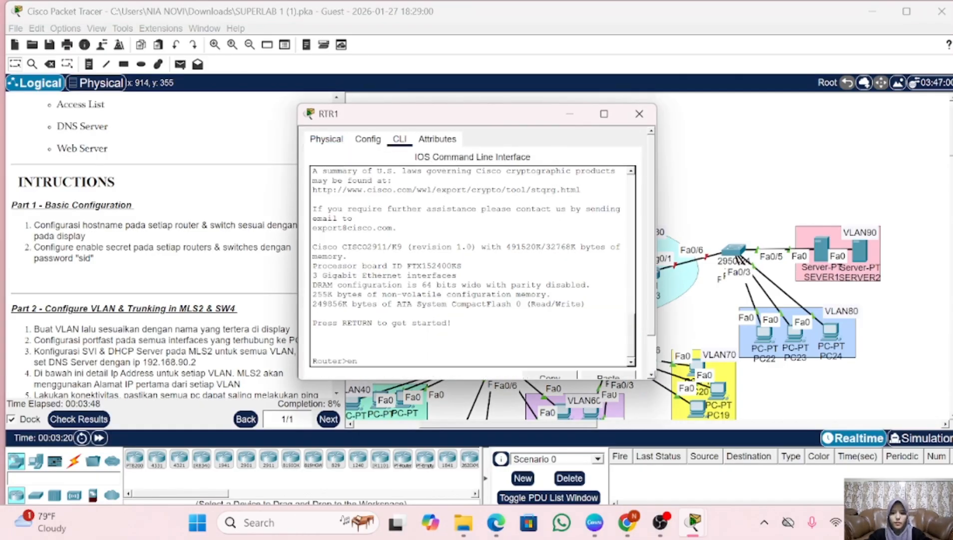
pyautogui.press('Return')
pyautogui.write('conf t')
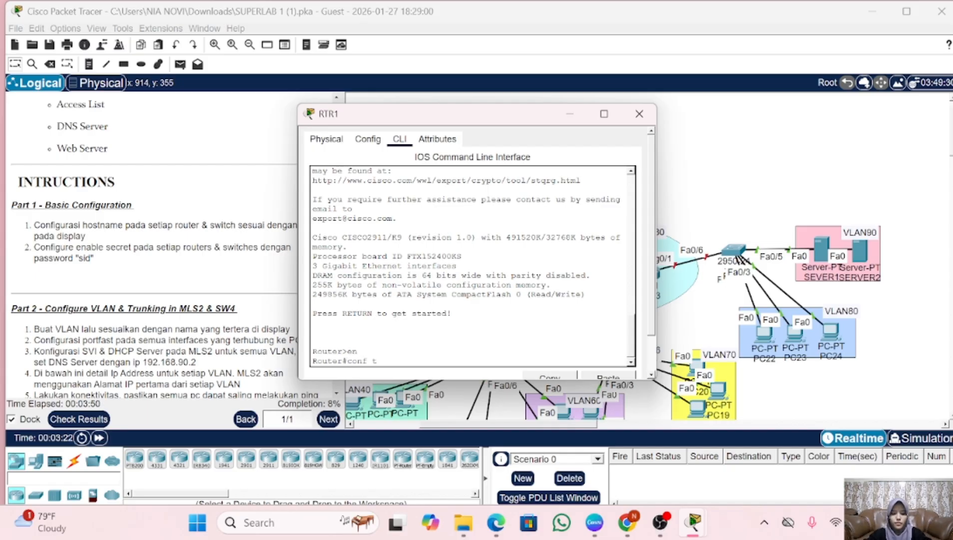
pyautogui.press('Return')
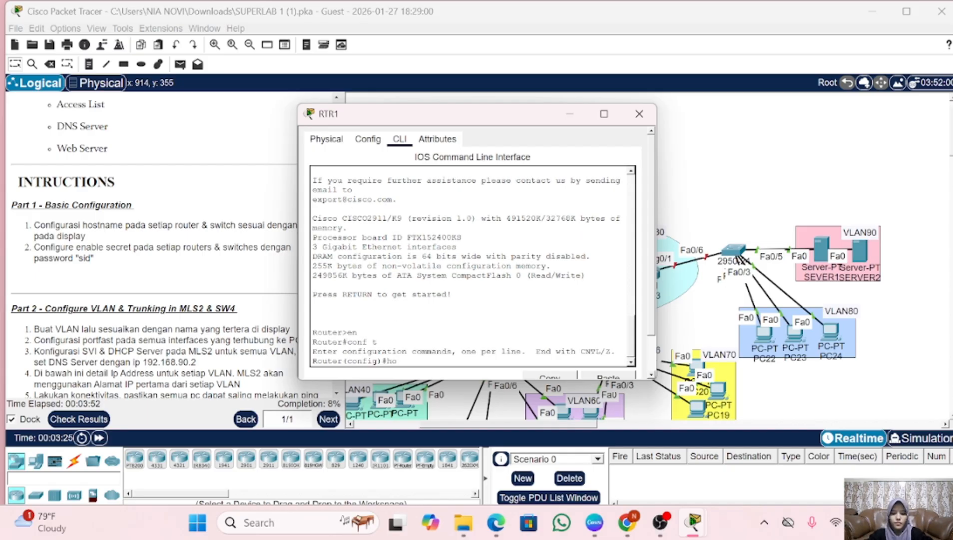
# - Set the router's hostname to RTR1
pyautogui.write('host RTR')
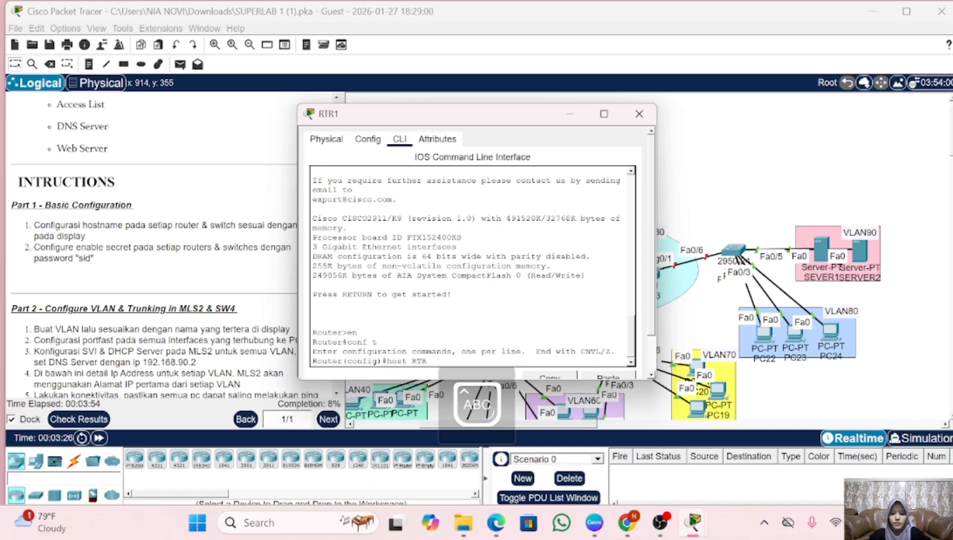
pyautogui.press('capslock')
pyautogui.write('1')
pyautogui.press('Return')
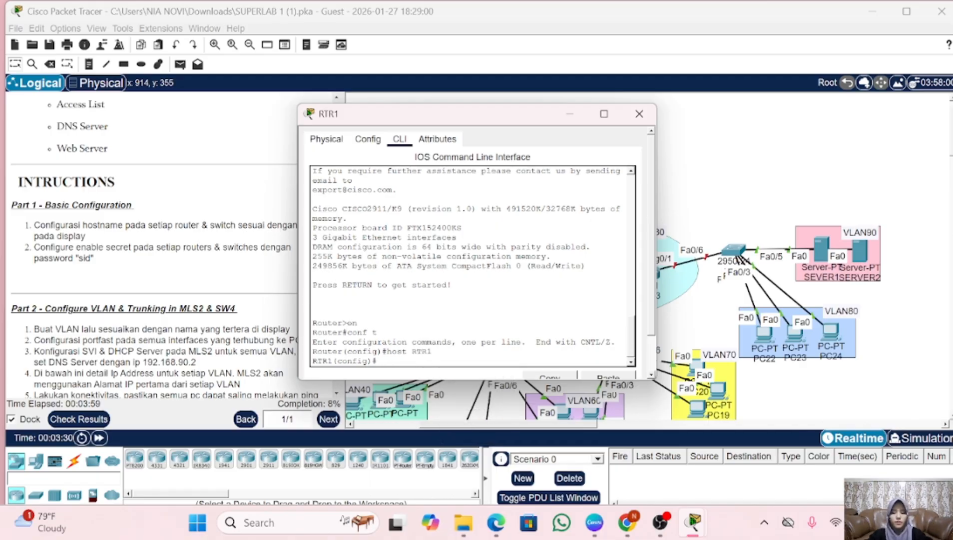
# - Configure the enable secret on RTR1 with the Part 1 password and close the router's window
pyautogui.write('ena sec ')
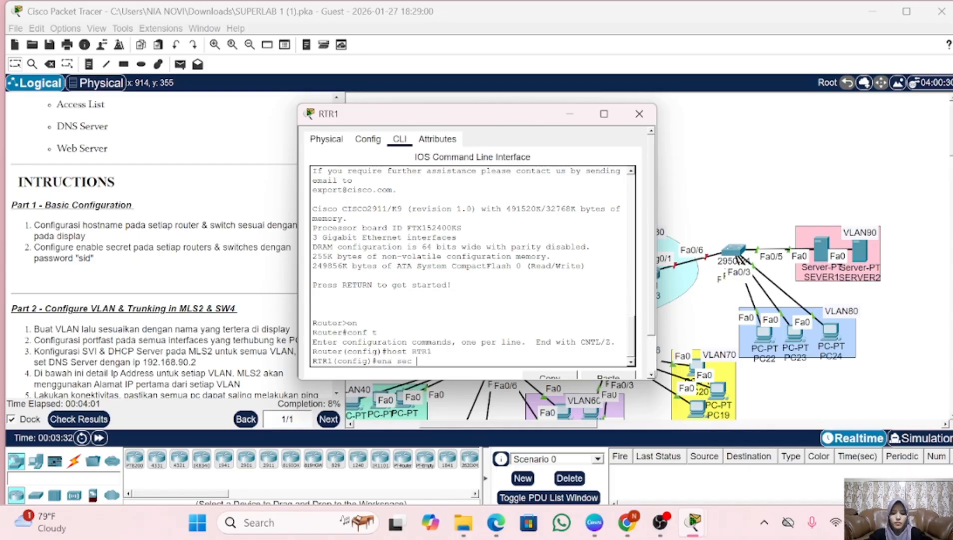
pyautogui.write('sid')
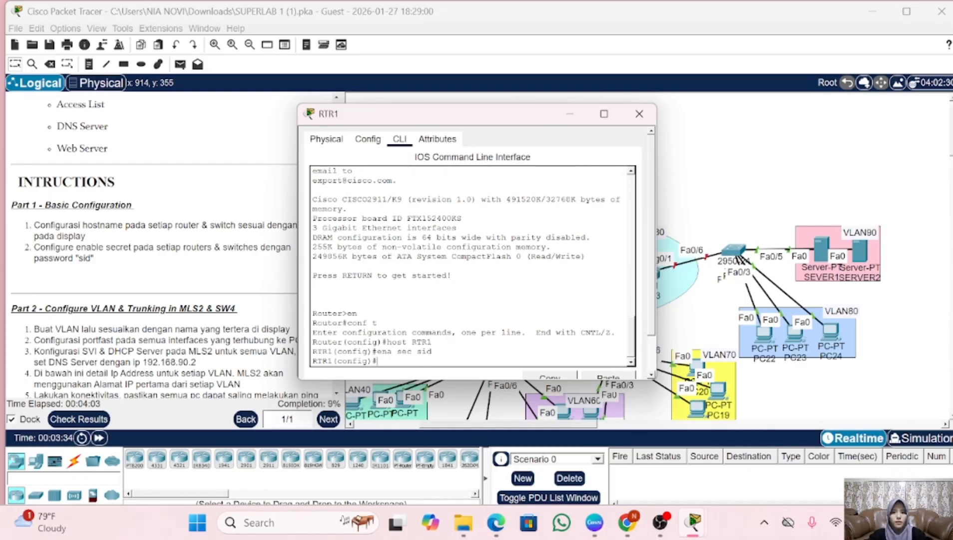
pyautogui.click(639, 114)
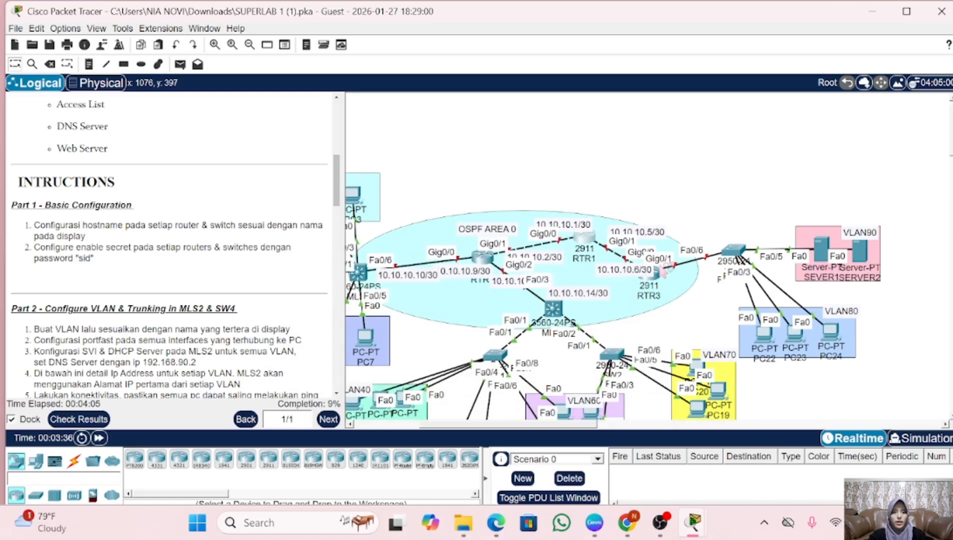
# - Open the command line of router RTR3, which links to the VLAN80 and VLAN90 switch, and enter global configuration mode
pyautogui.click(654, 272)
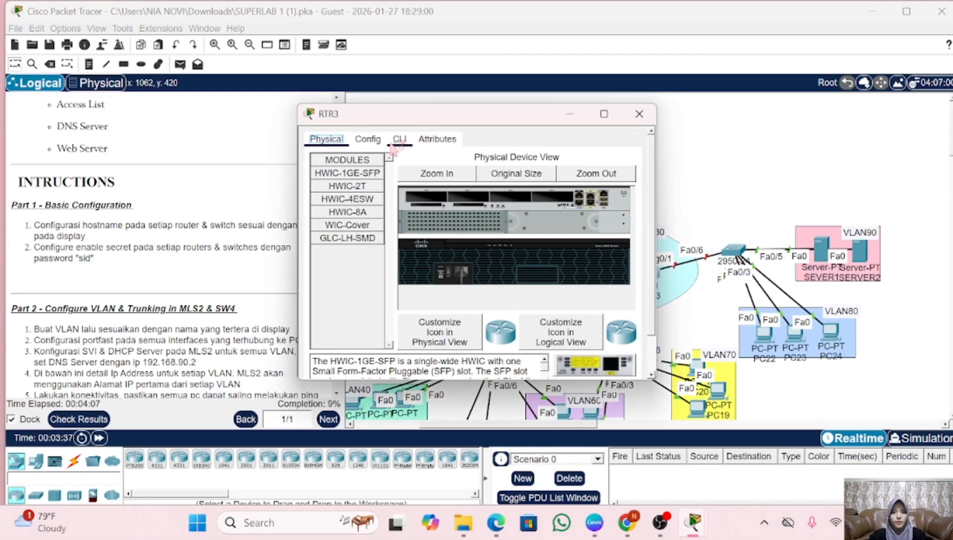
pyautogui.click(400, 139)
pyautogui.write('en')
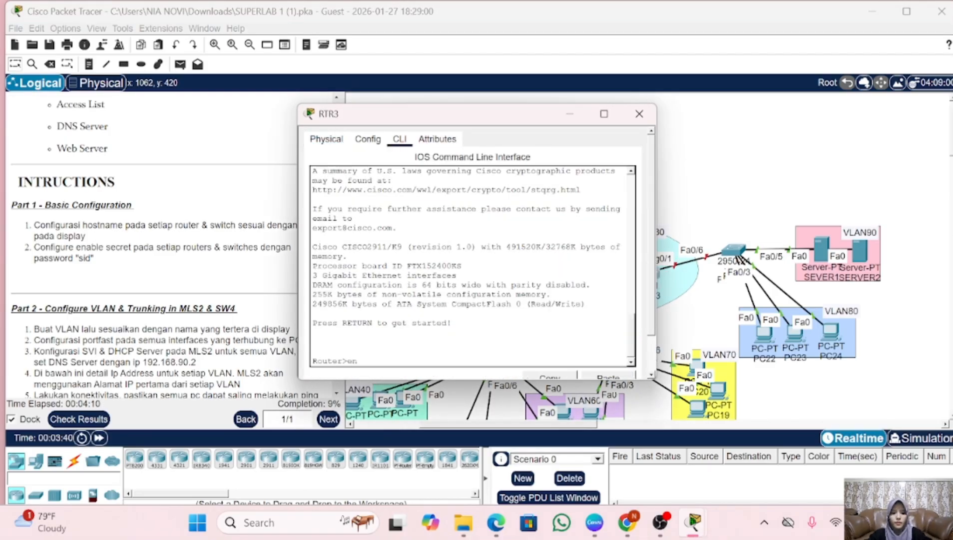
pyautogui.press('Return')
pyautogui.write('conf t')
pyautogui.press('Return')
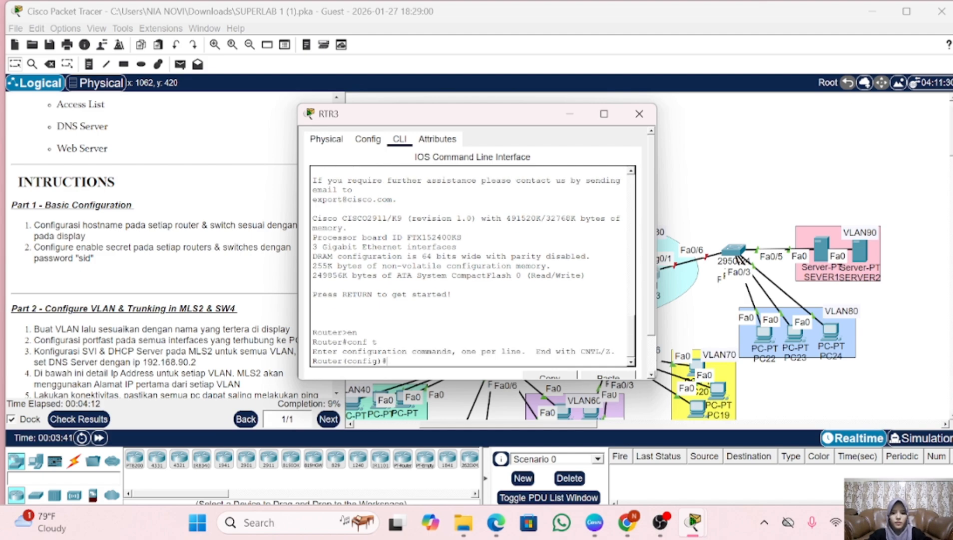
# - Set the router's hostname to RTR3
pyautogui.write('host')
pyautogui.press('capslock')
pyautogui.write('RTR')
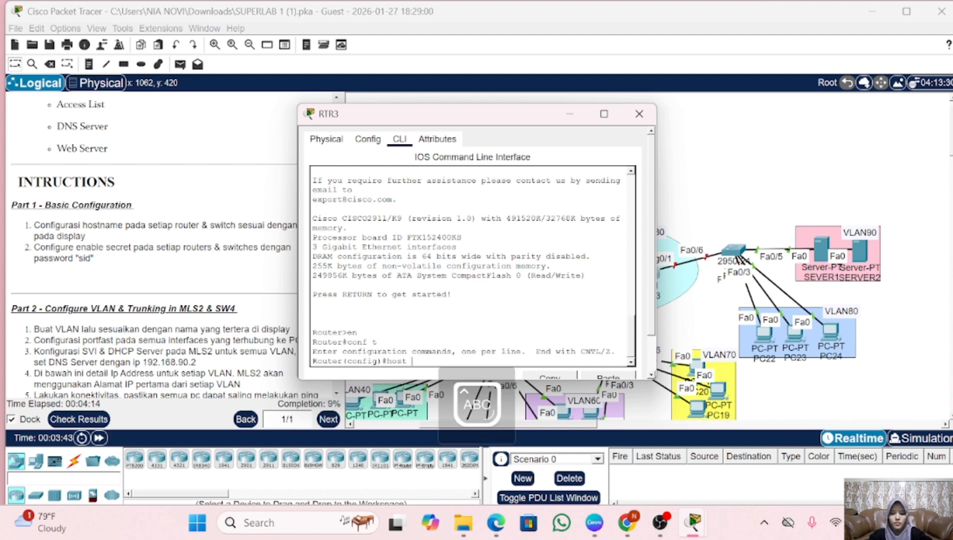
pyautogui.write('3')
pyautogui.press('Return')
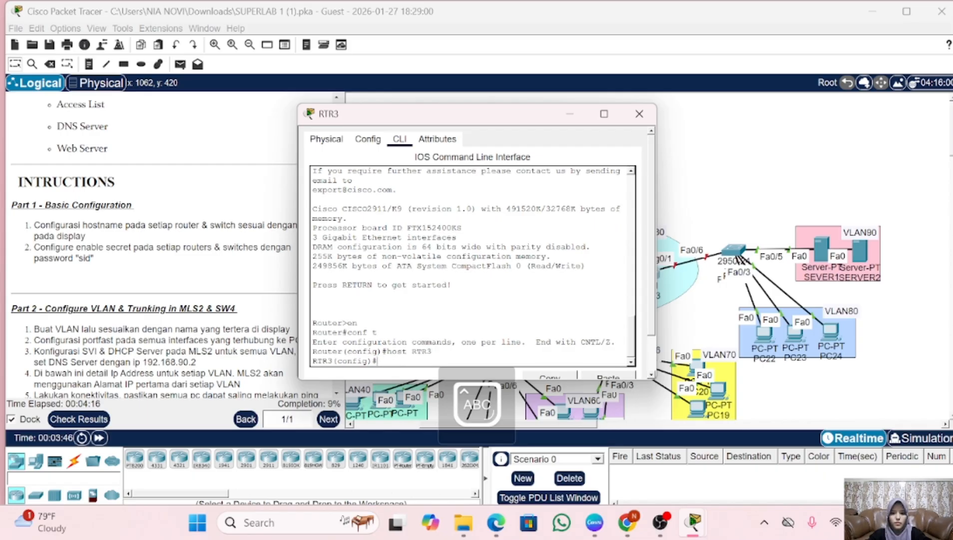
# - Configure the enable secret on RTR3 with the Part 1 password and close the router's window
pyautogui.press('capslock')
pyautogui.write('ena ')
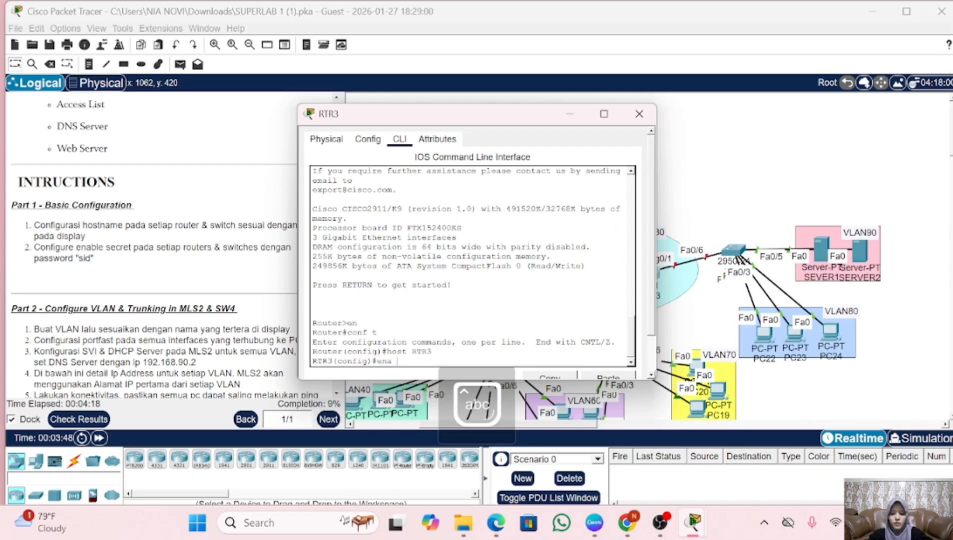
pyautogui.write('sec sid')
pyautogui.press('Return')
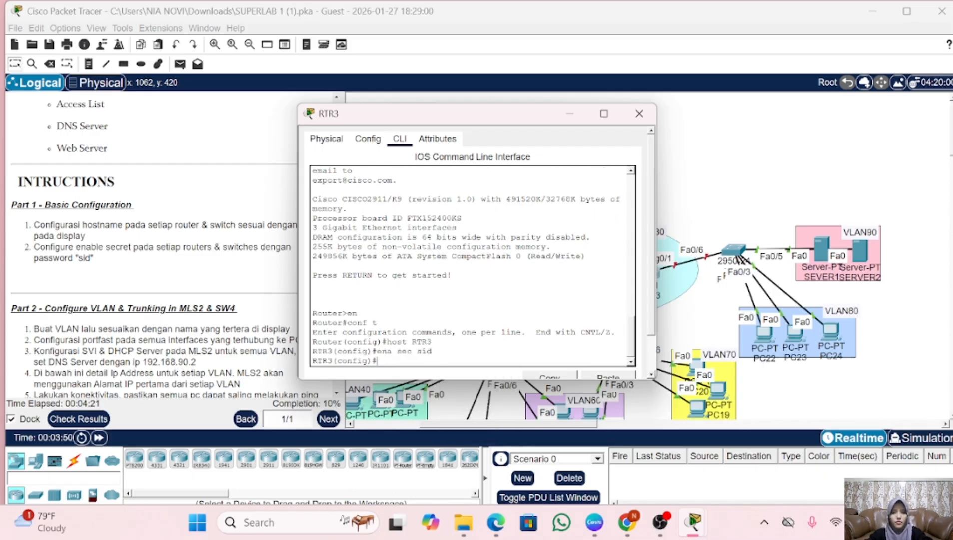
pyautogui.click(640, 116)
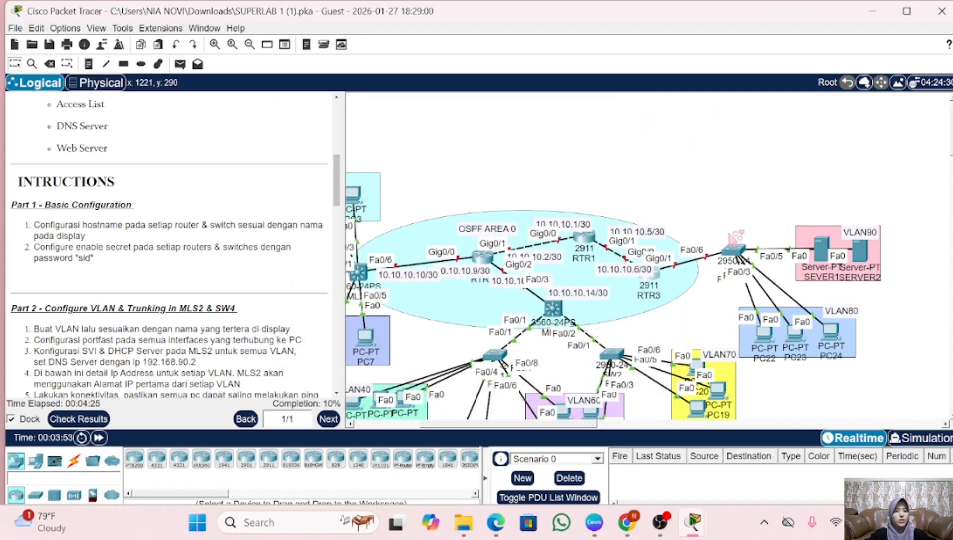
# - Open the command line of switch SW3, which serves VLAN80 and VLAN90, and enter global configuration mode
pyautogui.click(737, 250)
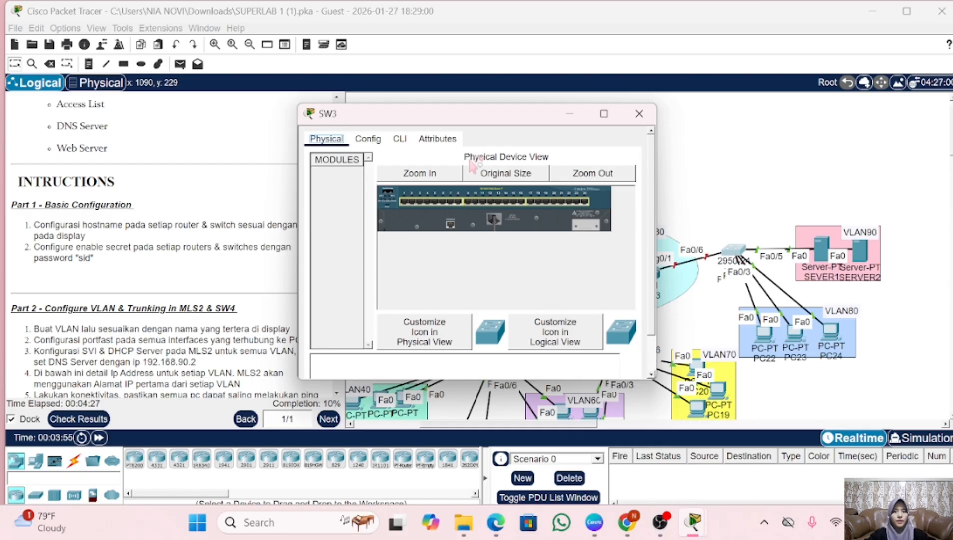
pyautogui.click(400, 139)
pyautogui.write('e')
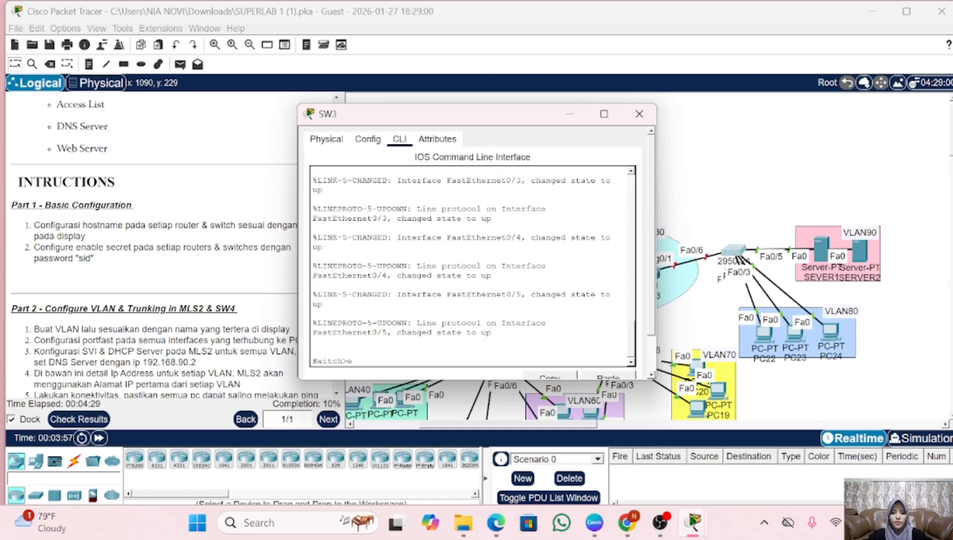
pyautogui.write('n')
pyautogui.press('Return')
pyautogui.write('c')
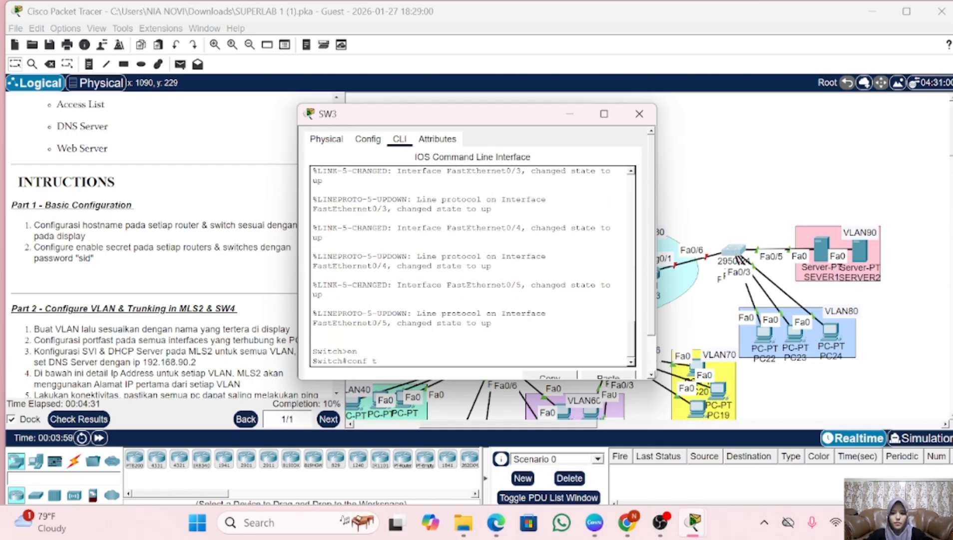
pyautogui.write('onf t')
pyautogui.press('Return')
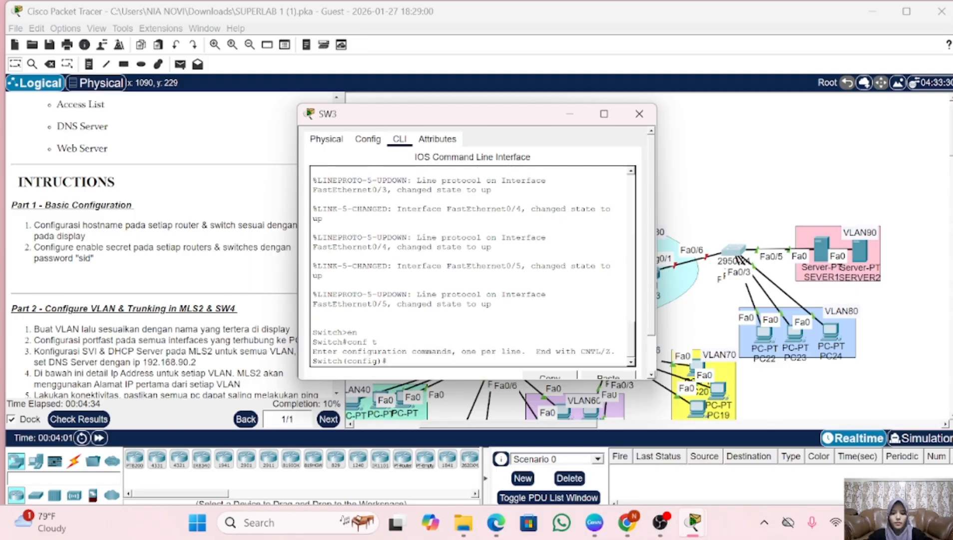
# - Set the switch's hostname to SW3
pyautogui.write('host')
pyautogui.press('capslock')
pyautogui.write('SW')
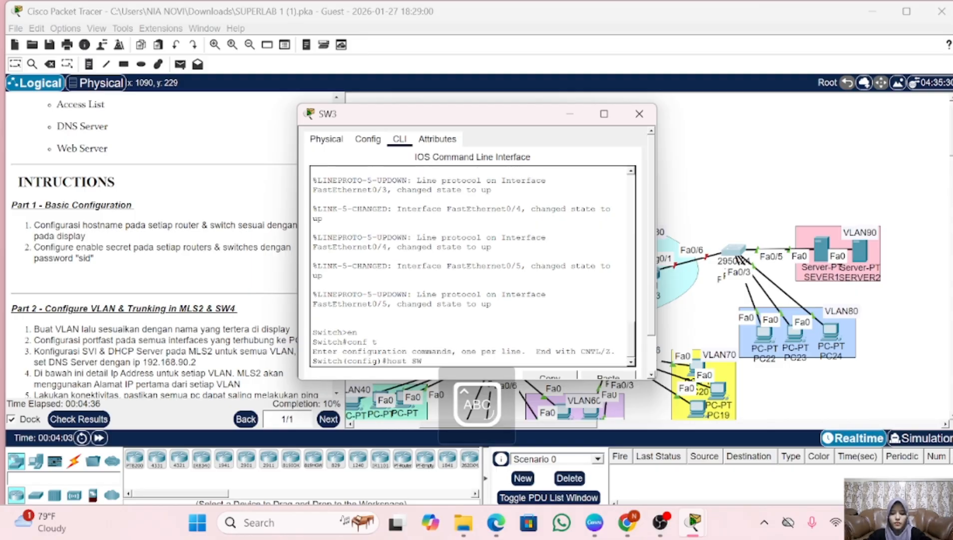
pyautogui.press('capslock')
pyautogui.write('3')
pyautogui.press('Return')
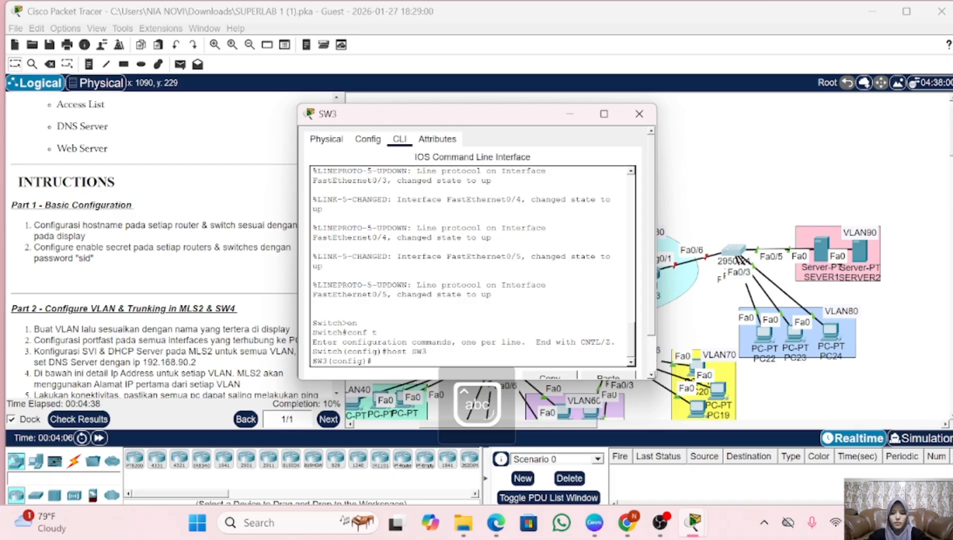
# - Configure the enable secret on SW3 with the Part 1 password and close the switch's window
pyautogui.write('ena sec sid')
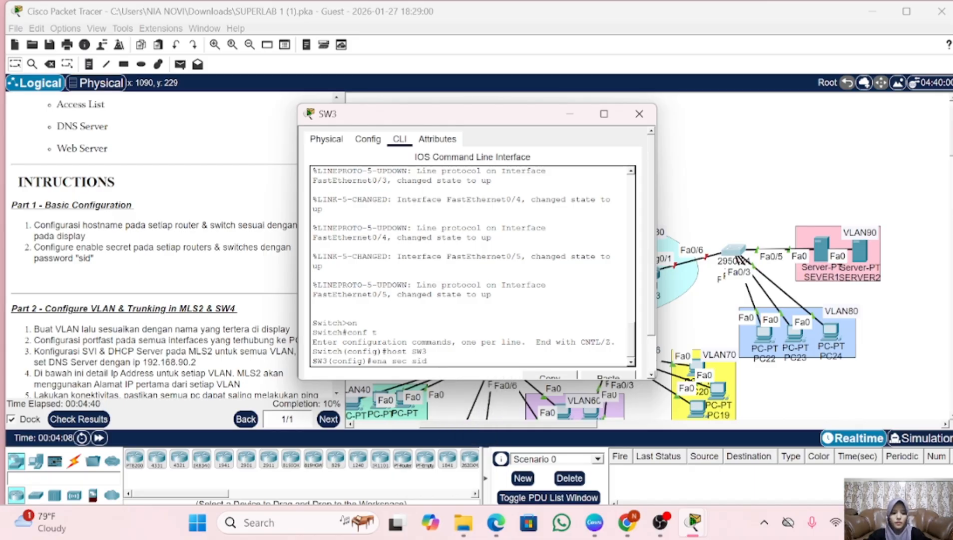
pyautogui.press('Return')
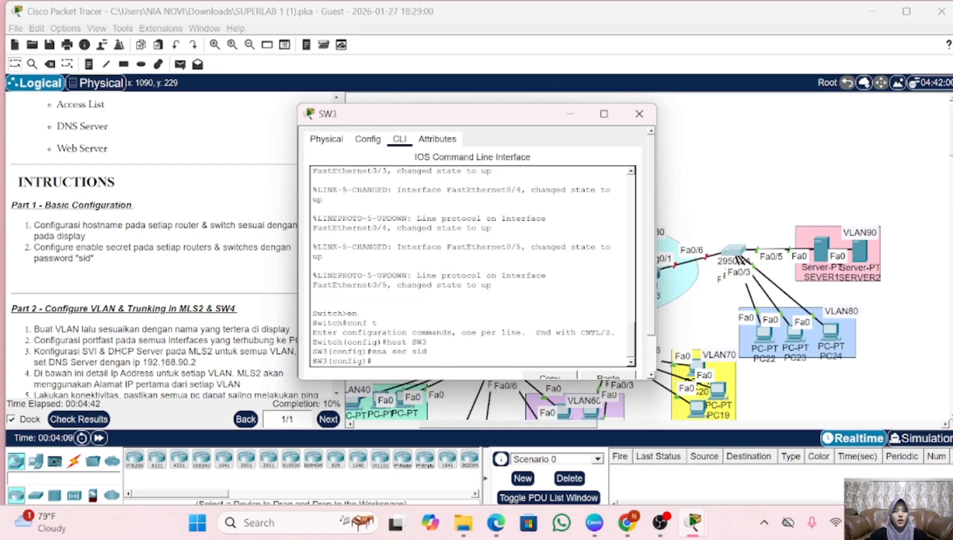
pyautogui.click(639, 114)
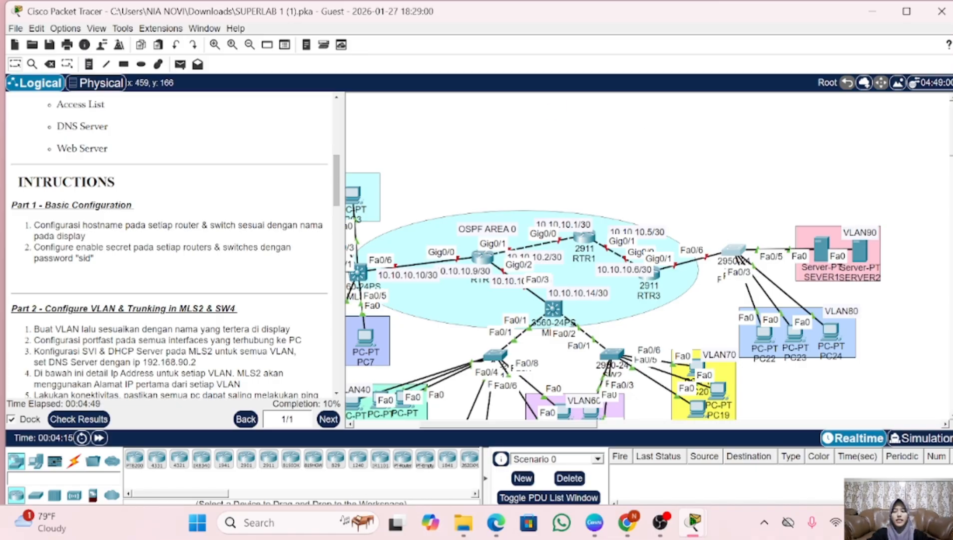
# - Check the activity results, review the assessment items for each device's enable secret and host name, and close the results
pyautogui.click(82, 421)
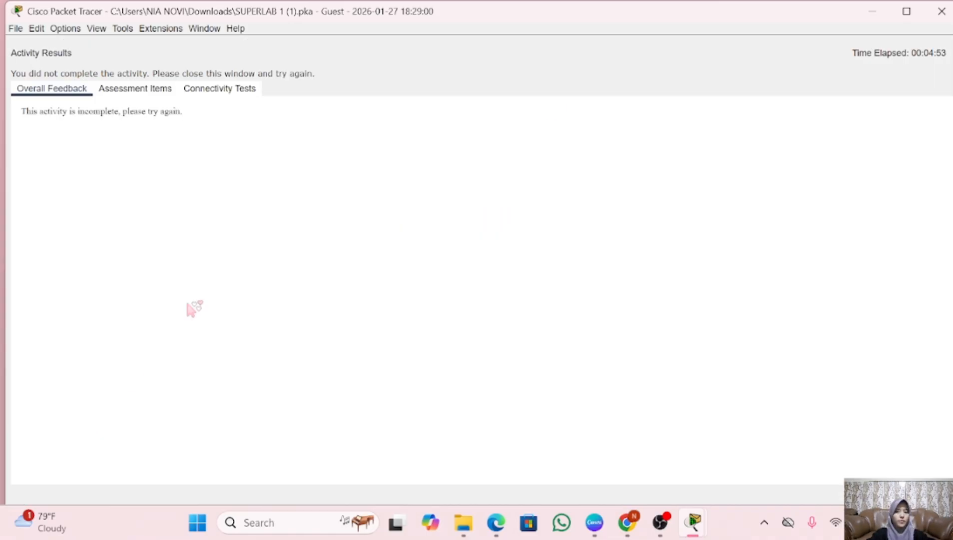
pyautogui.click(127, 95)
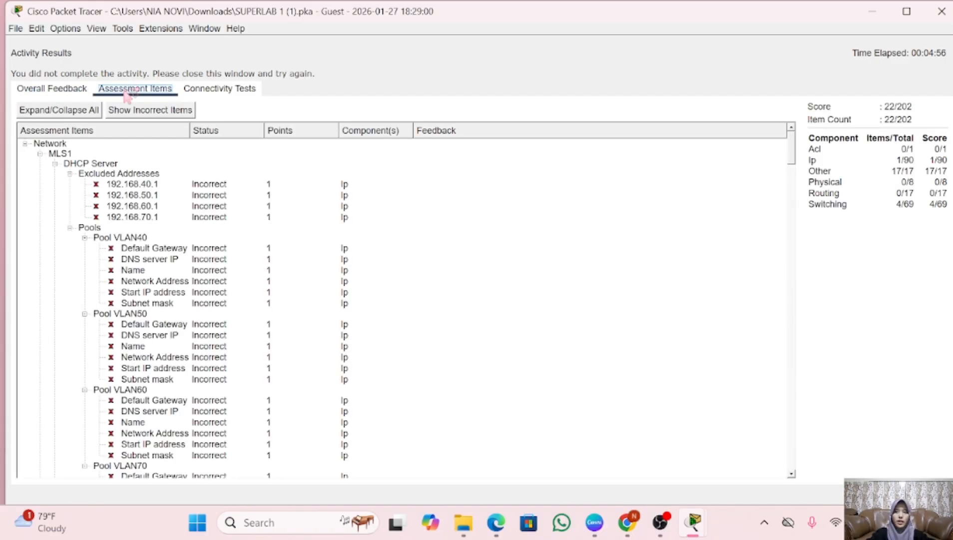
pyautogui.scroll(-15, 165, 306)
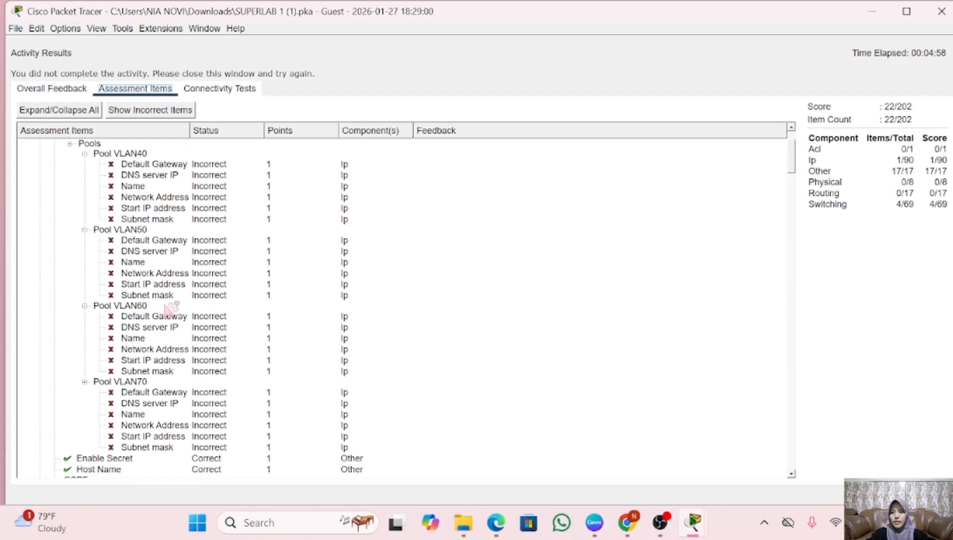
pyautogui.scroll(20, 165, 305)
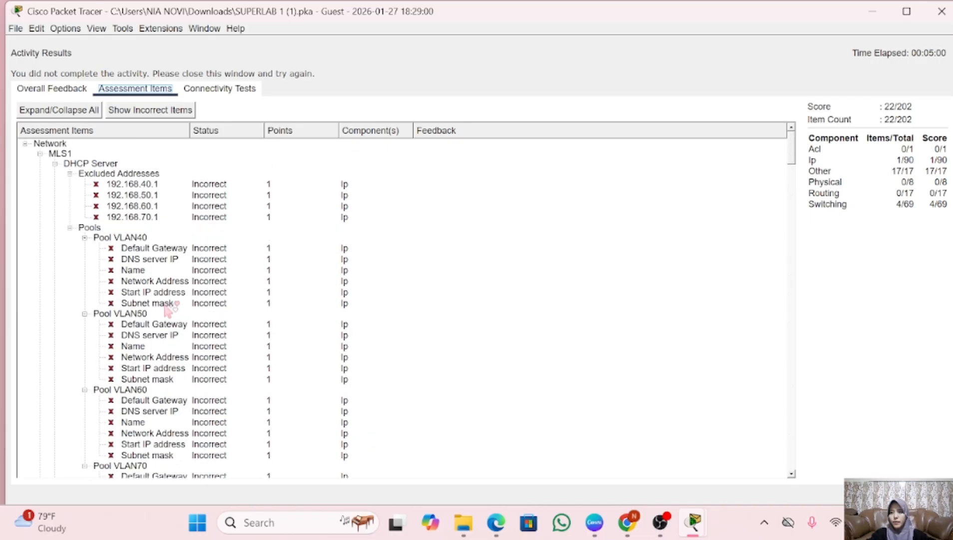
pyautogui.scroll(-13, 168, 309)
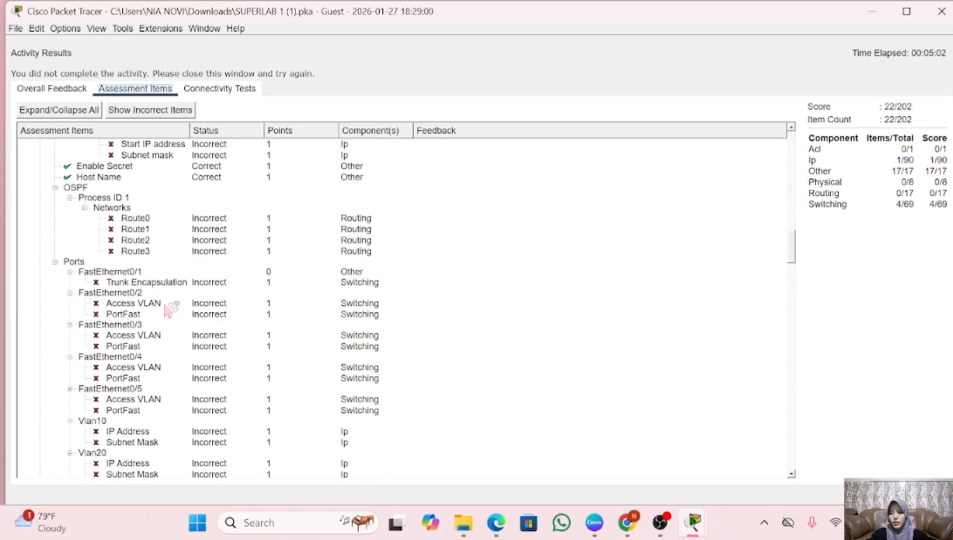
pyautogui.scroll(4, 162, 300)
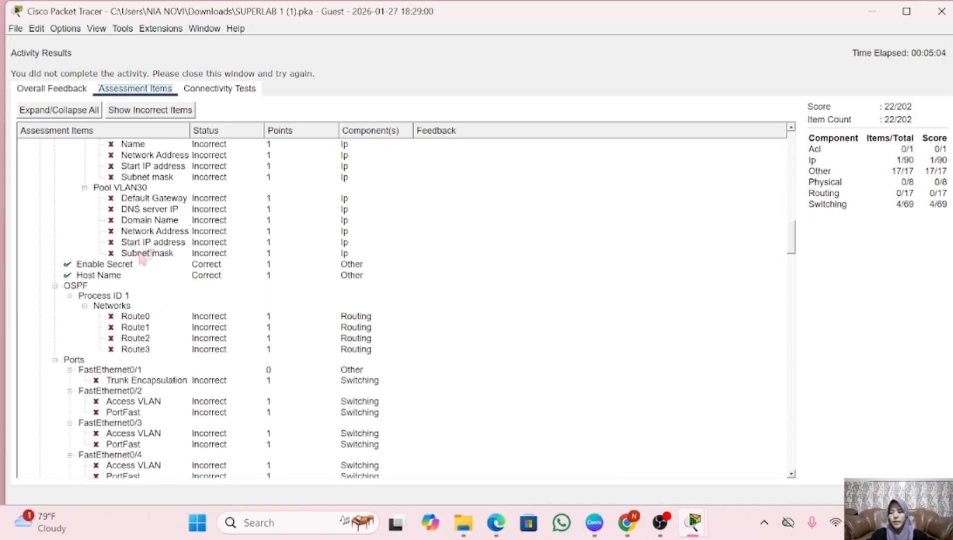
pyautogui.scroll(-15, 150, 256)
pyautogui.scroll(15, 148, 253)
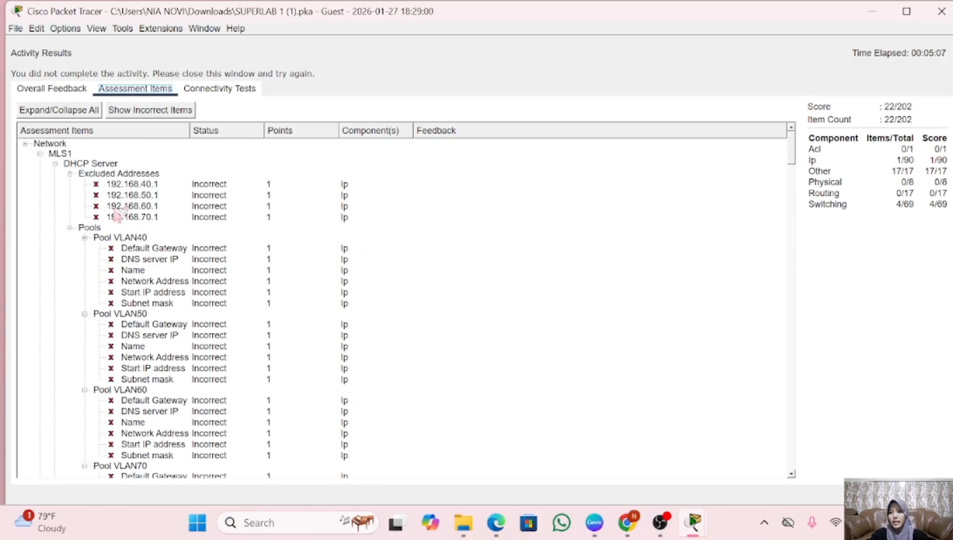
pyautogui.scroll(-3, 94, 216)
pyautogui.scroll(2, 95, 216)
pyautogui.scroll(-9, 95, 215)
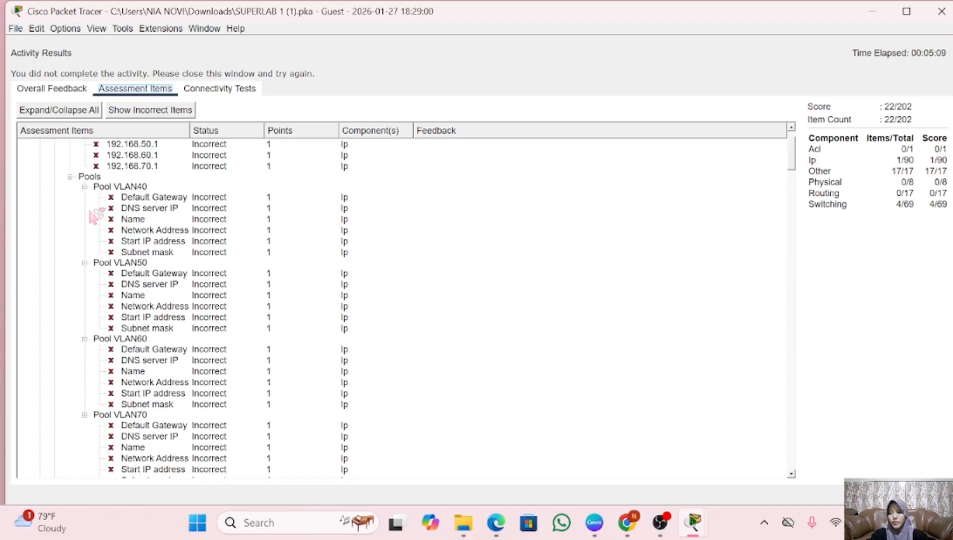
pyautogui.scroll(-20, 91, 212)
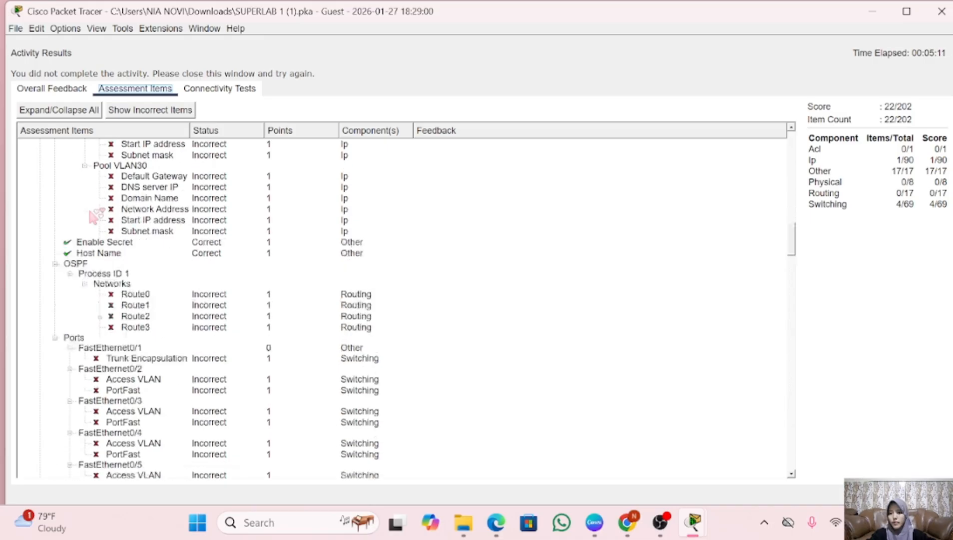
pyautogui.scroll(-20, 91, 212)
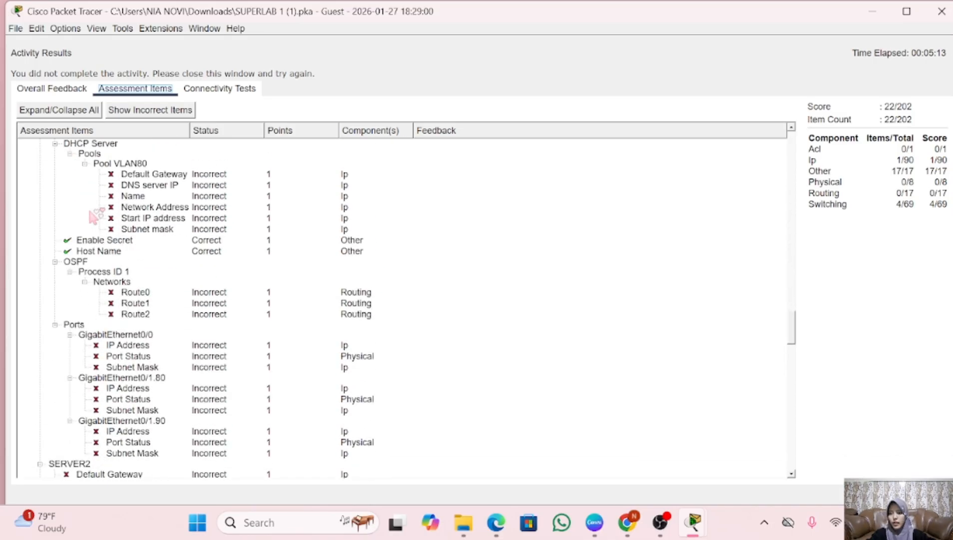
pyautogui.scroll(-13, 92, 212)
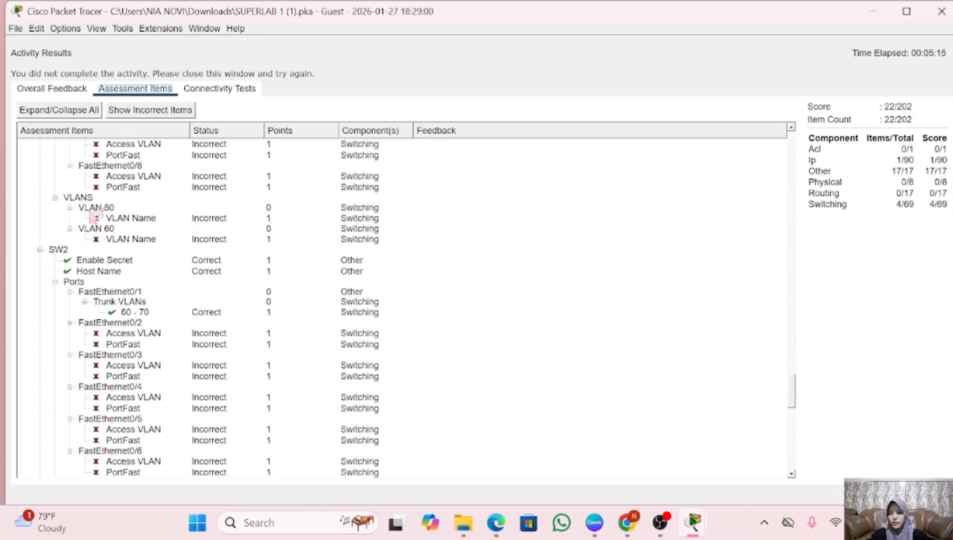
pyautogui.scroll(-3, 92, 210)
pyautogui.scroll(20, 91, 212)
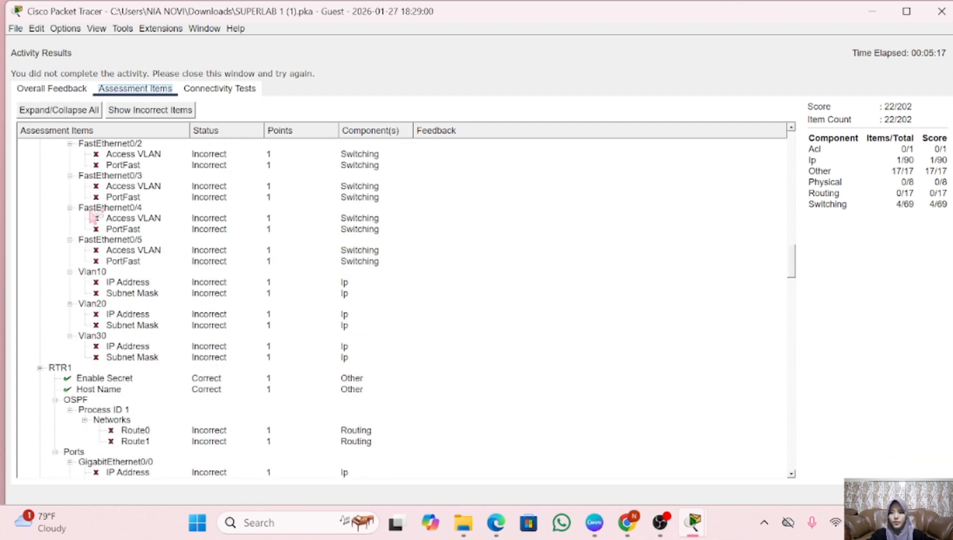
pyautogui.scroll(6, 90, 210)
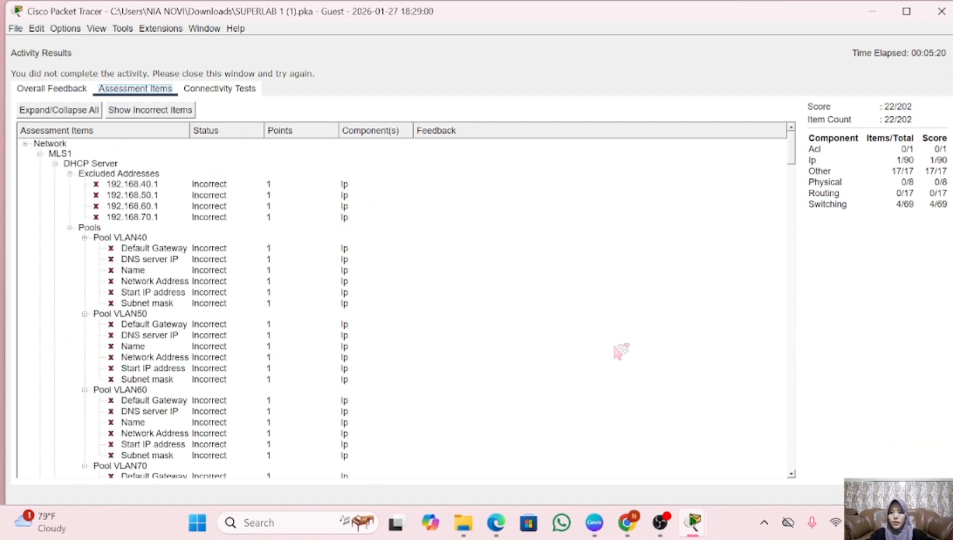
pyautogui.click(926, 494)
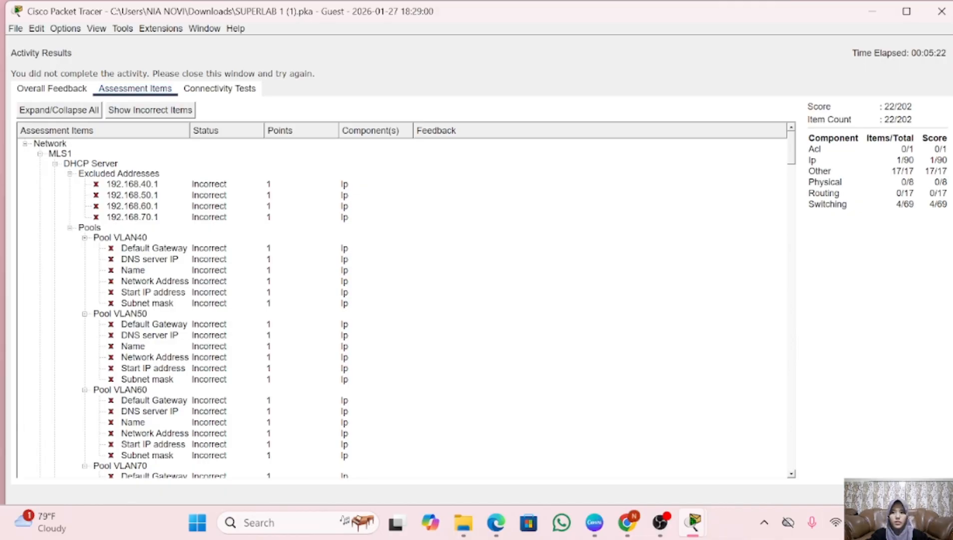
pyautogui.scroll(-2, 650, 270)
pyautogui.click(547, 247)
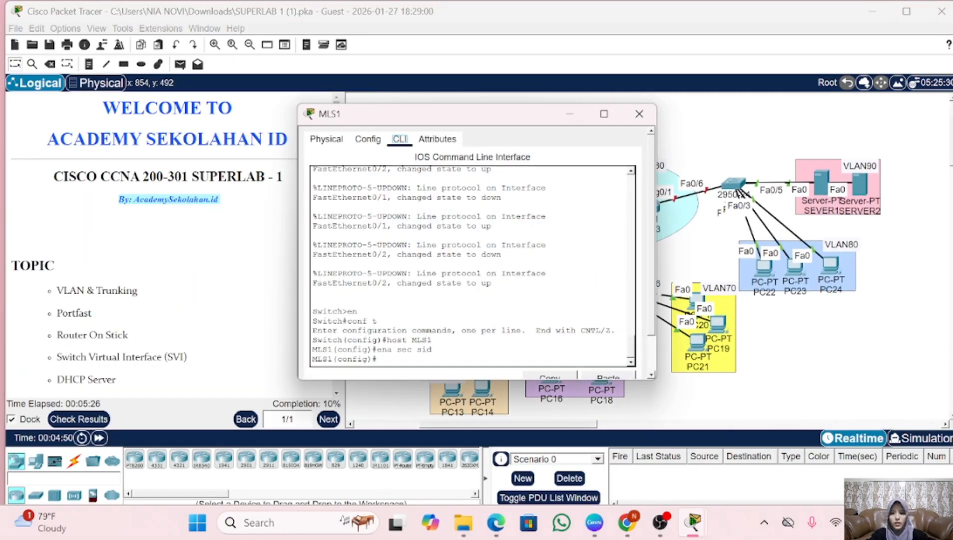
pyautogui.click(639, 113)
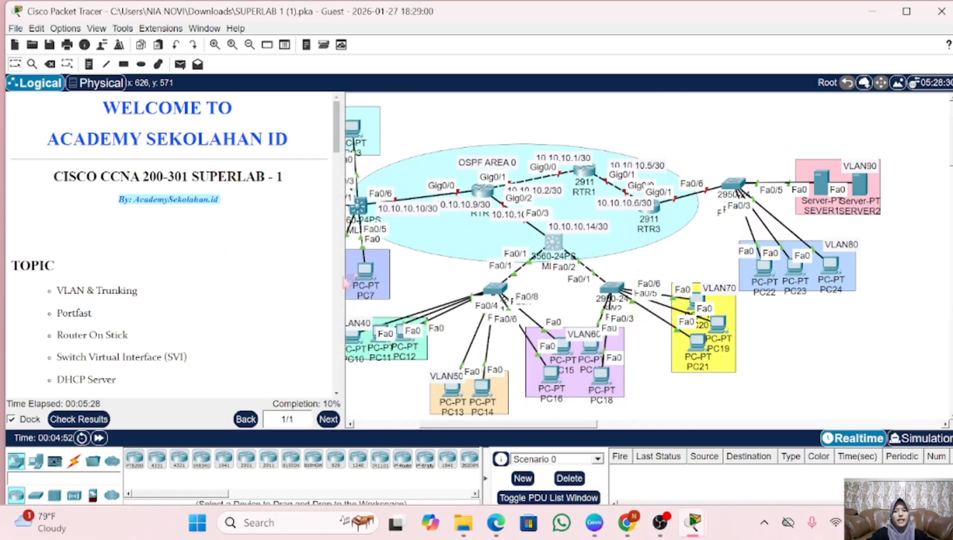
# - Open the command line of switch SW4, enter privileged mode with the enable password, and enter global configuration mode
pyautogui.scroll(-10, 202, 382)
pyautogui.scroll(-7, 203, 381)
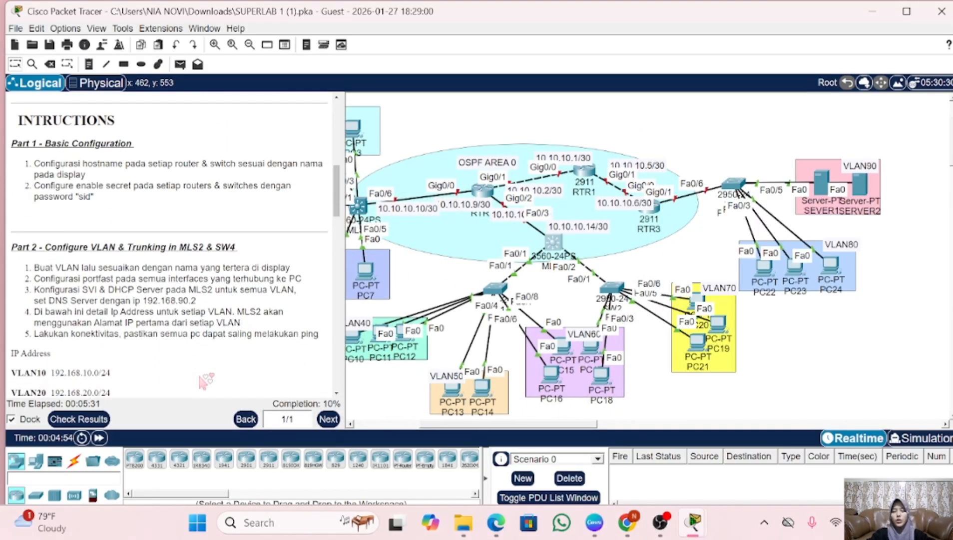
pyautogui.scroll(-1, 205, 379)
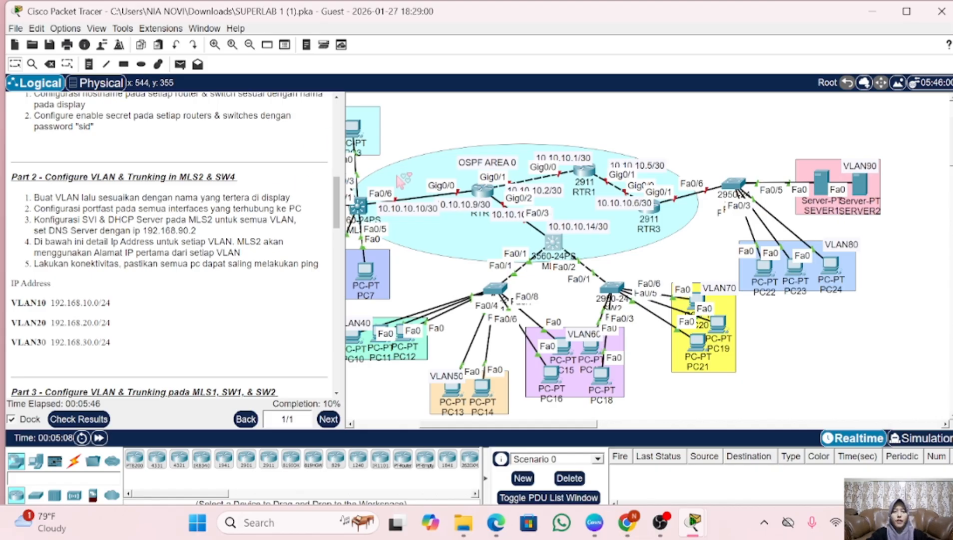
pyautogui.hscroll(-5, 450, 233)
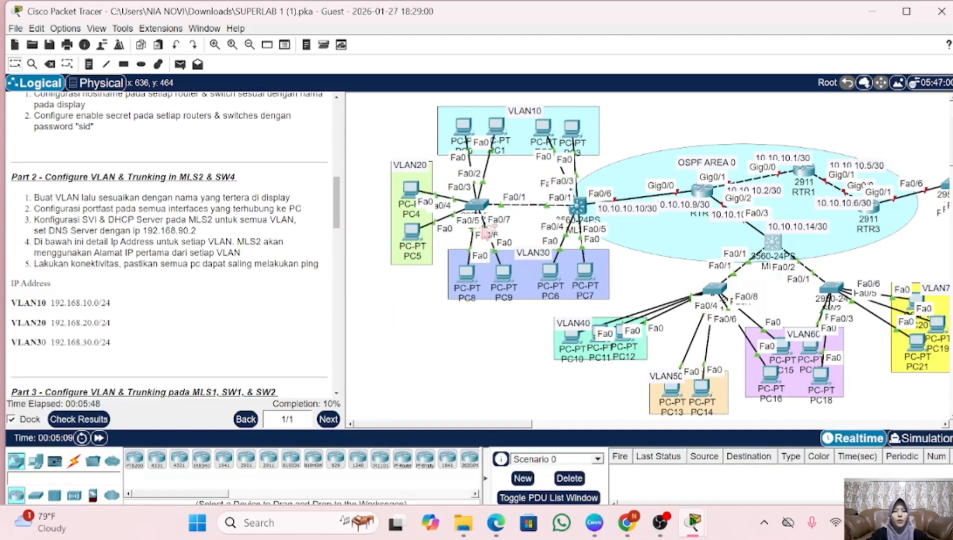
pyautogui.click(477, 204)
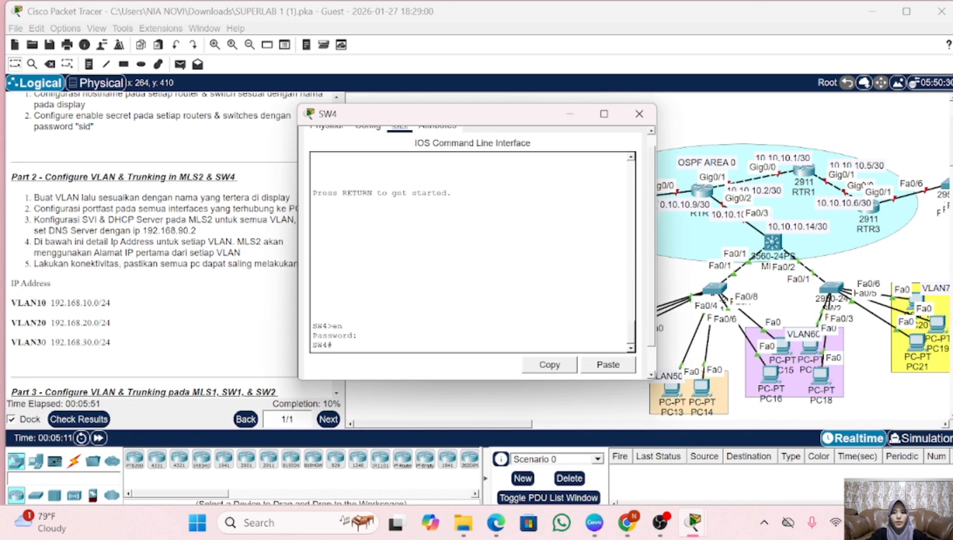
pyautogui.write('c')
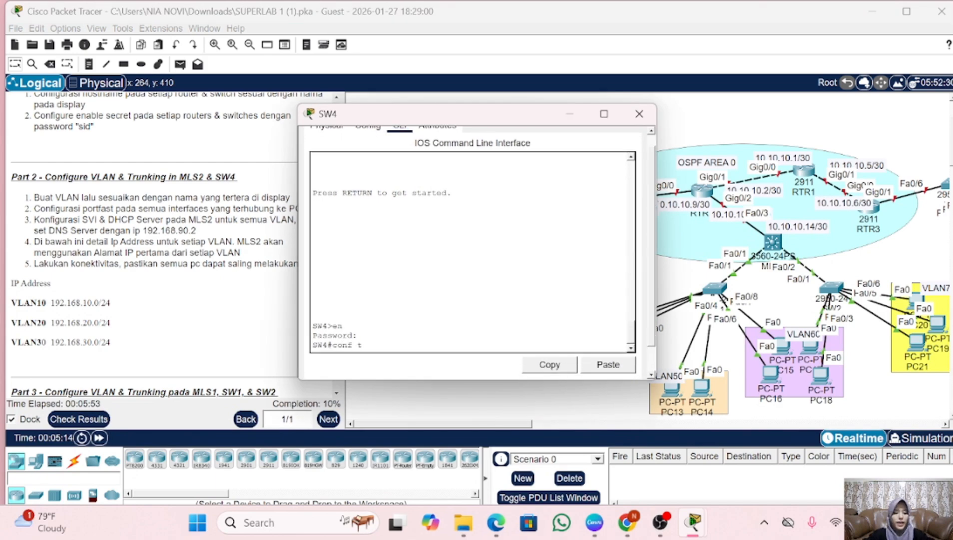
pyautogui.write('onf t')
pyautogui.press('Return')
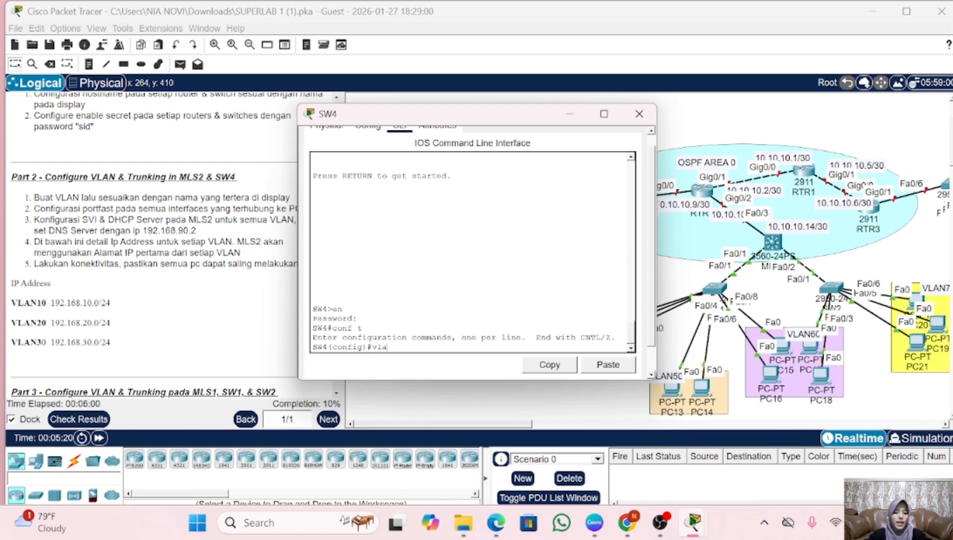
# - Create VLAN 10 on SW4 and name it VLAN10
pyautogui.write('vlan 10')
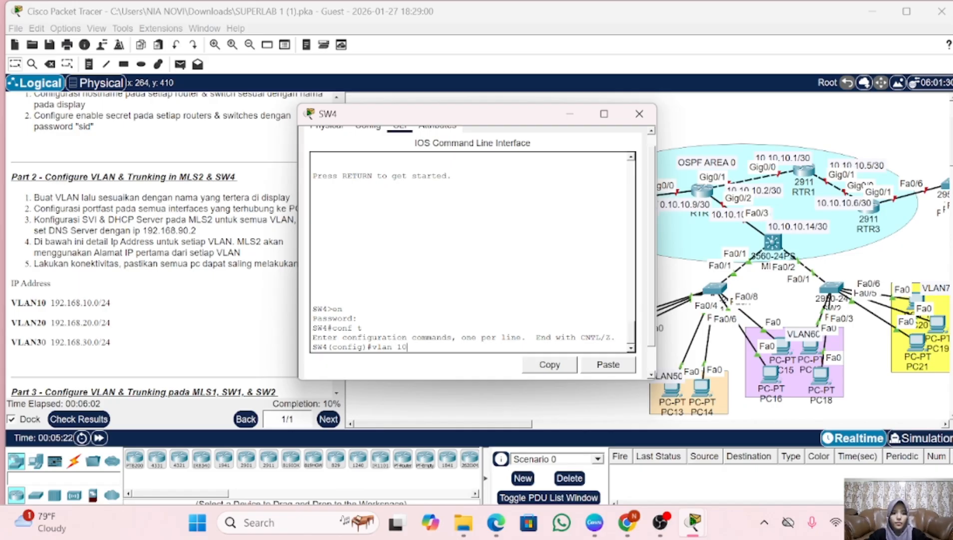
pyautogui.press('Return')
pyautogui.write('name')
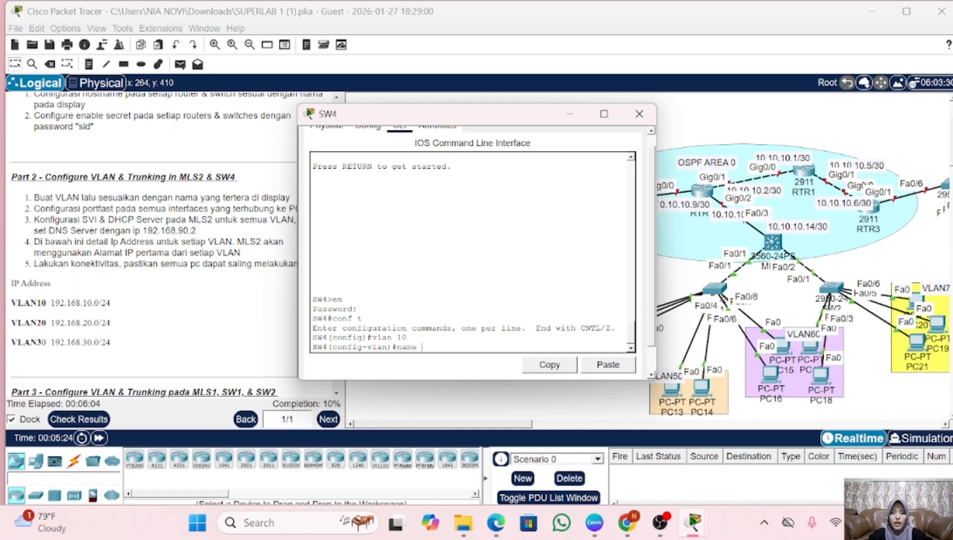
pyautogui.press('capslock')
pyautogui.write('e VLAN')
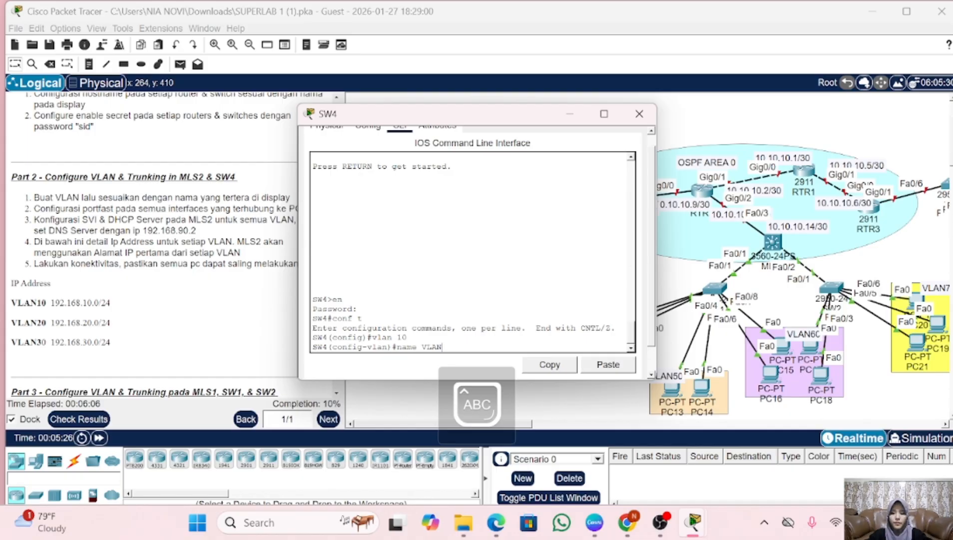
pyautogui.press('capslock')
pyautogui.write('10')
pyautogui.press('Return')
# - Create VLAN 20 on SW4 and name it VLAN20
pyautogui.press('Up')
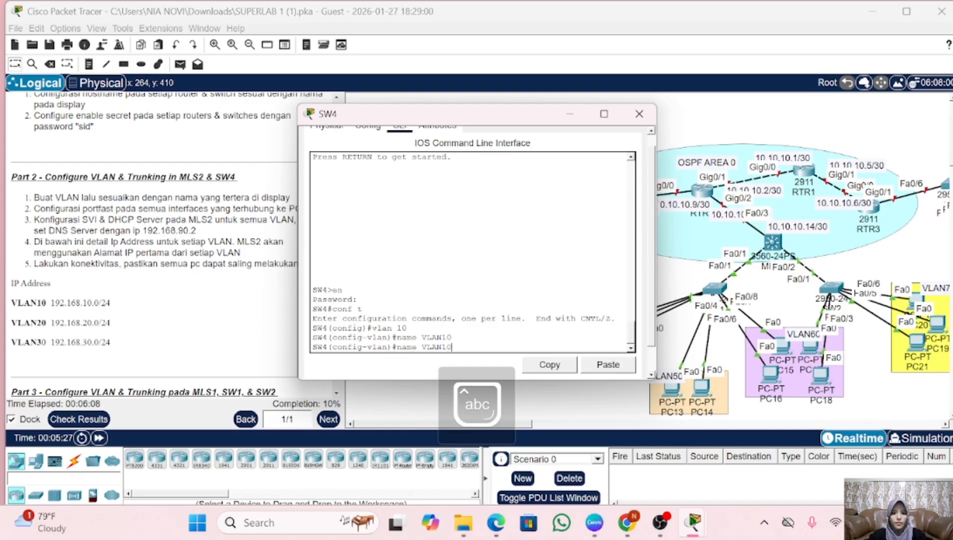
pyautogui.press('Up')
pyautogui.press('BackSpace')
pyautogui.press('BackSpace')
pyautogui.write('20')
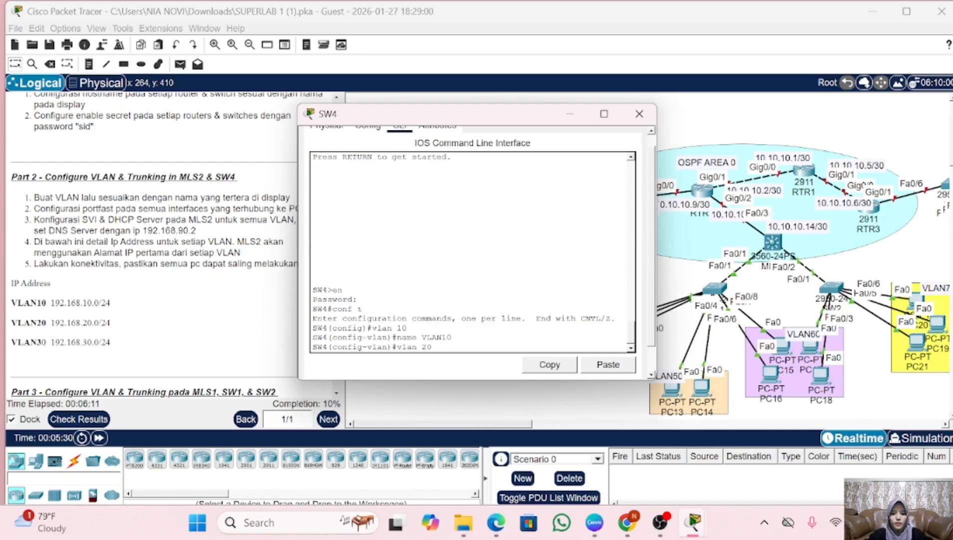
pyautogui.press('Return')
pyautogui.press('Up')
pyautogui.press('Up')
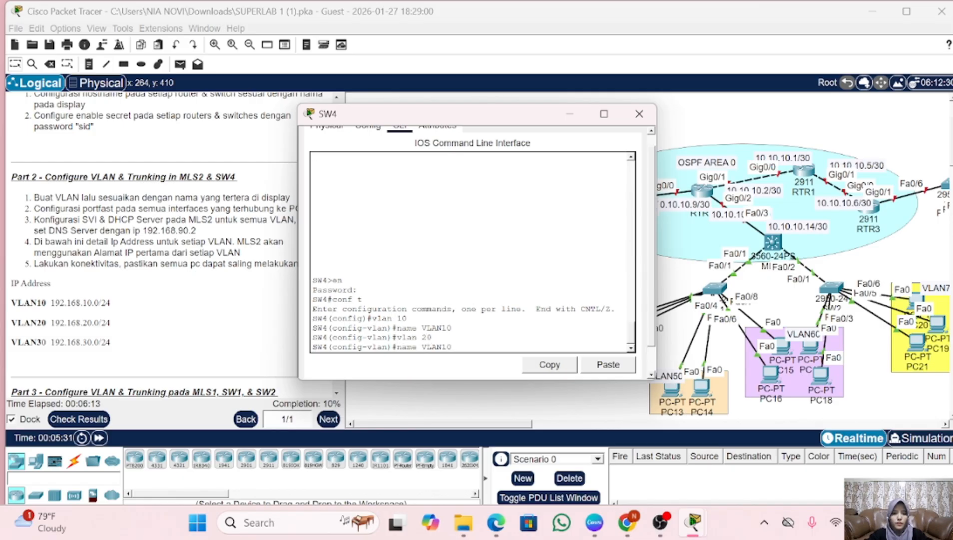
pyautogui.press('Return')
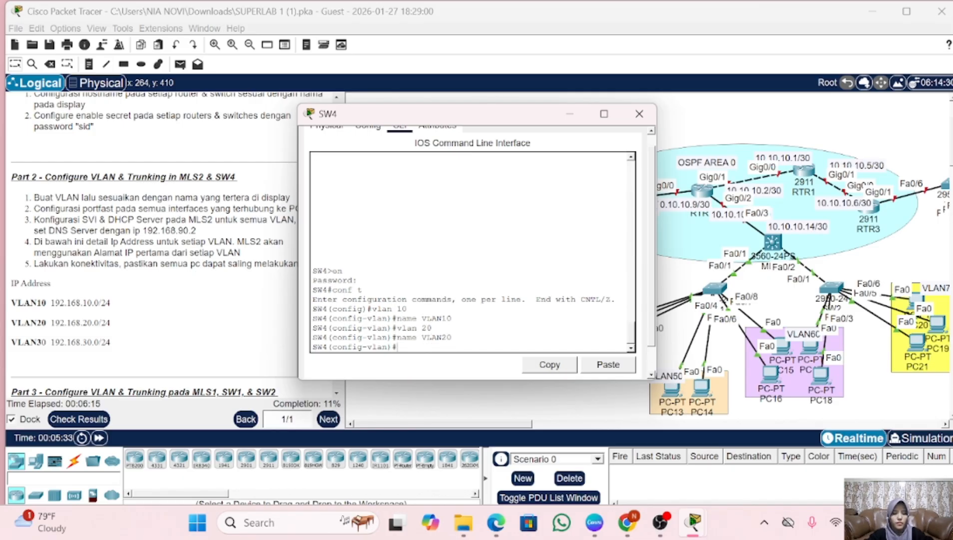
# - Create VLAN 30 on SW4, name it VLAN30, and return to global configuration mode
pyautogui.press('Up')
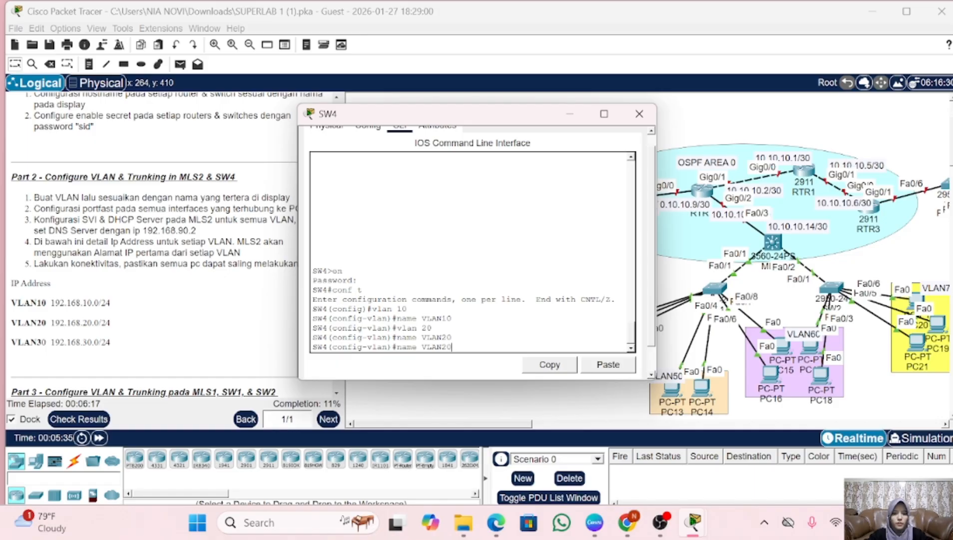
pyautogui.press('Up')
pyautogui.press('BackSpace')
pyautogui.write('3')
pyautogui.press('Return')
pyautogui.press('Up')
pyautogui.press('Up')
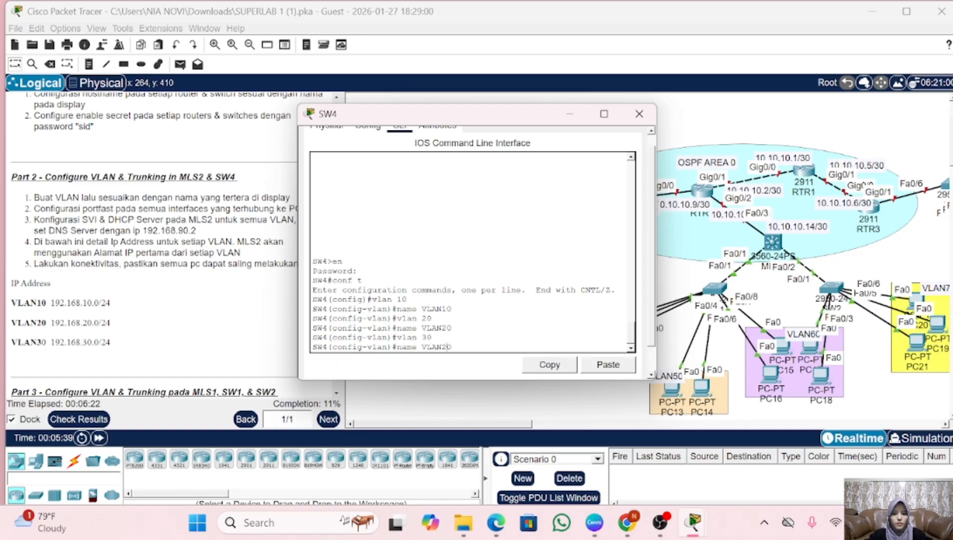
pyautogui.press('BackSpace')
pyautogui.write('3')
pyautogui.press('Return')
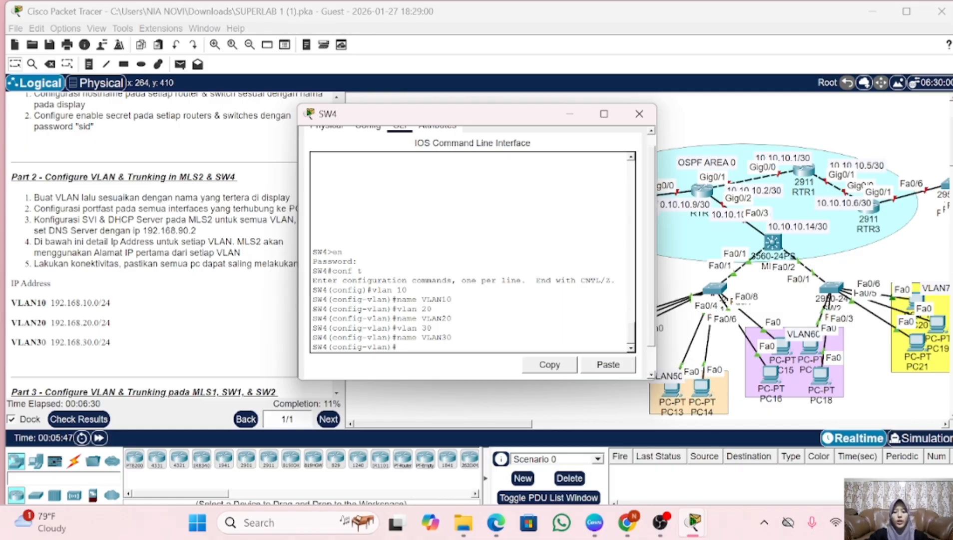
pyautogui.write('ex')
pyautogui.press('Return')
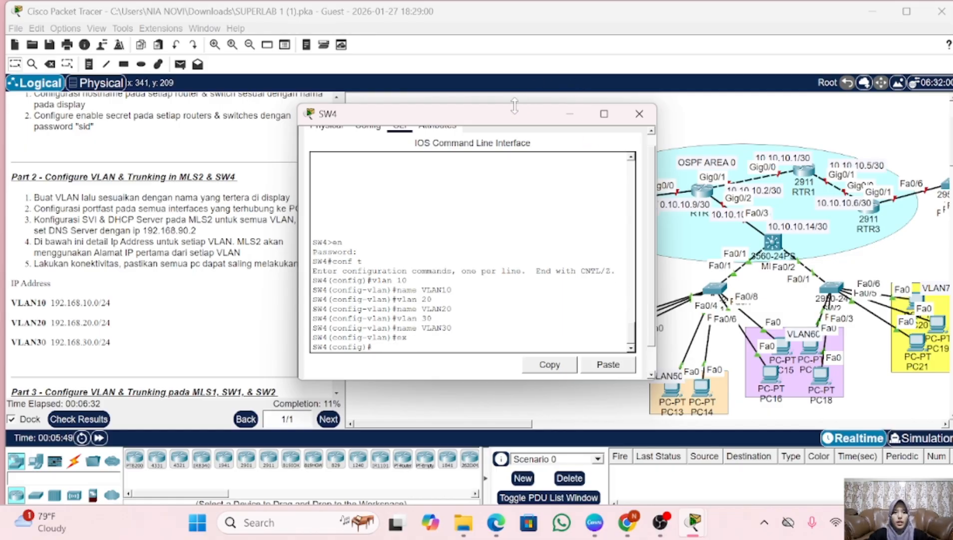
# - Enter interface range configuration on SW4 for ports fa0/2-3, the ones connected to the VLAN10 PCs
pyautogui.moveTo(515, 106); pyautogui.dragTo(831, 106)
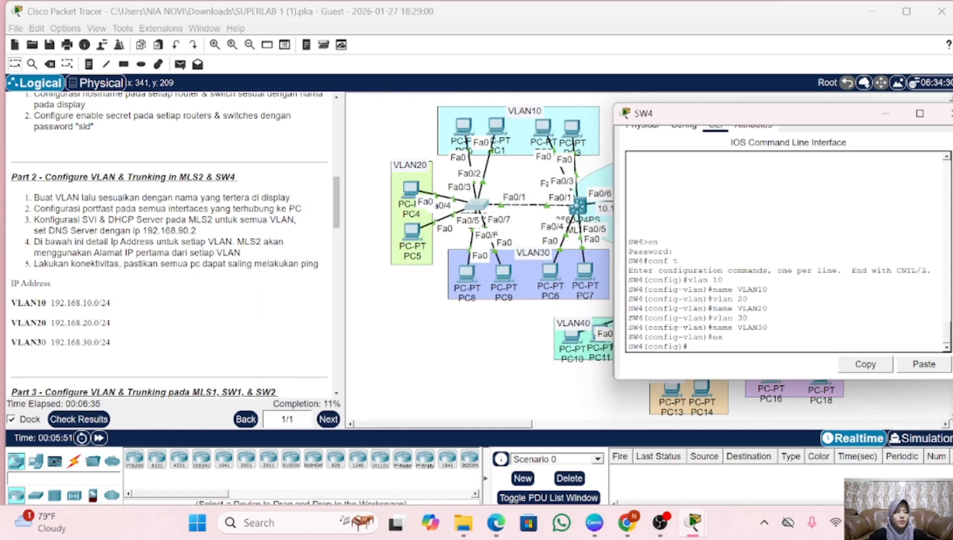
pyautogui.hscroll(2, 535, 248)
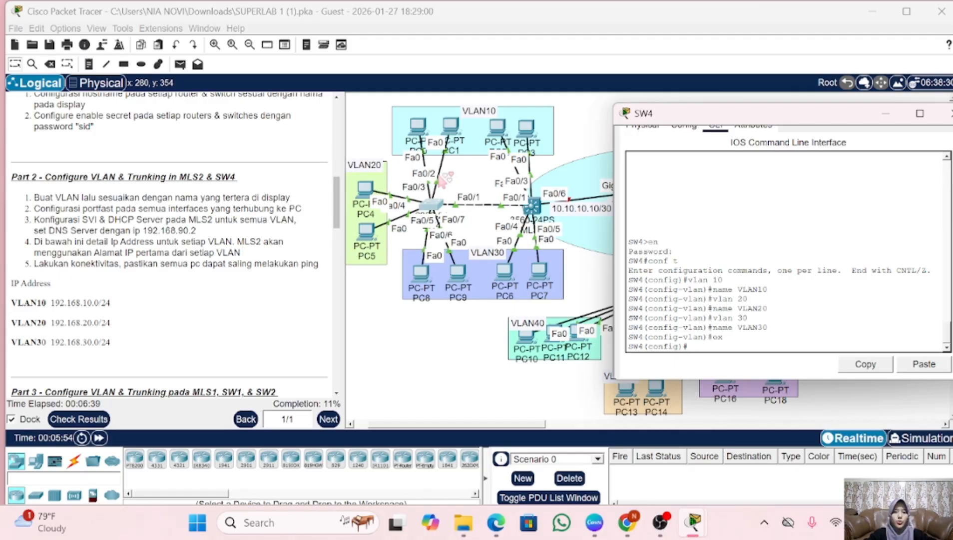
pyautogui.hscroll(-2, 432, 187)
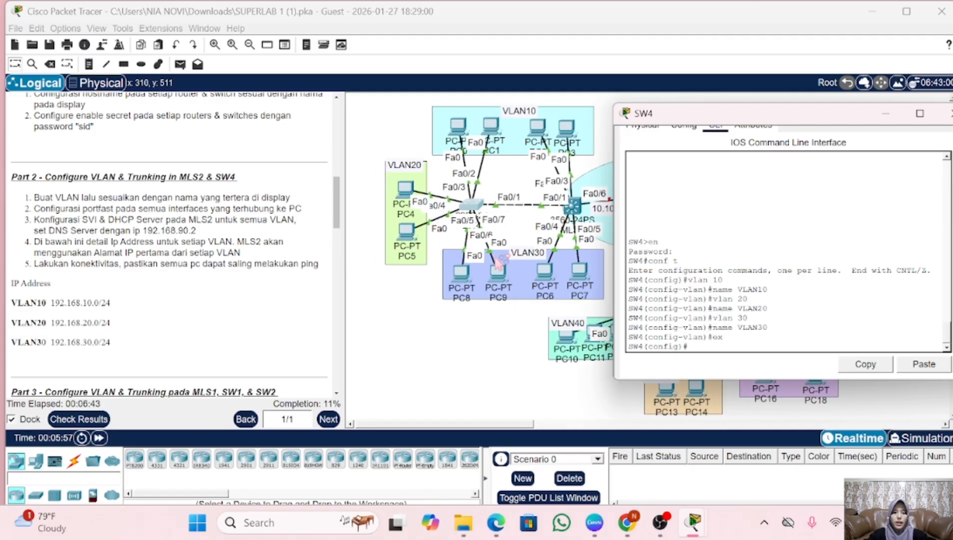
pyautogui.hscroll(1, 494, 265)
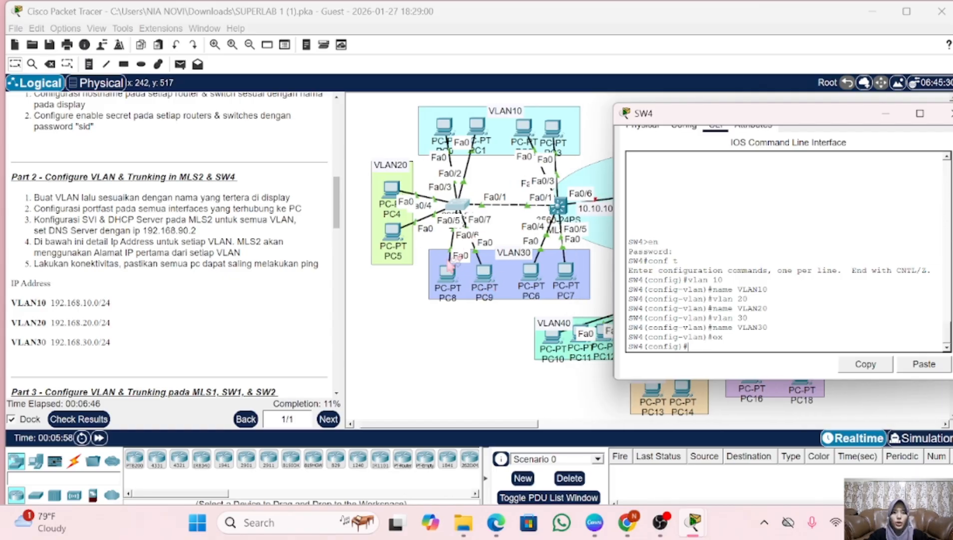
pyautogui.hscroll(2, 508, 252)
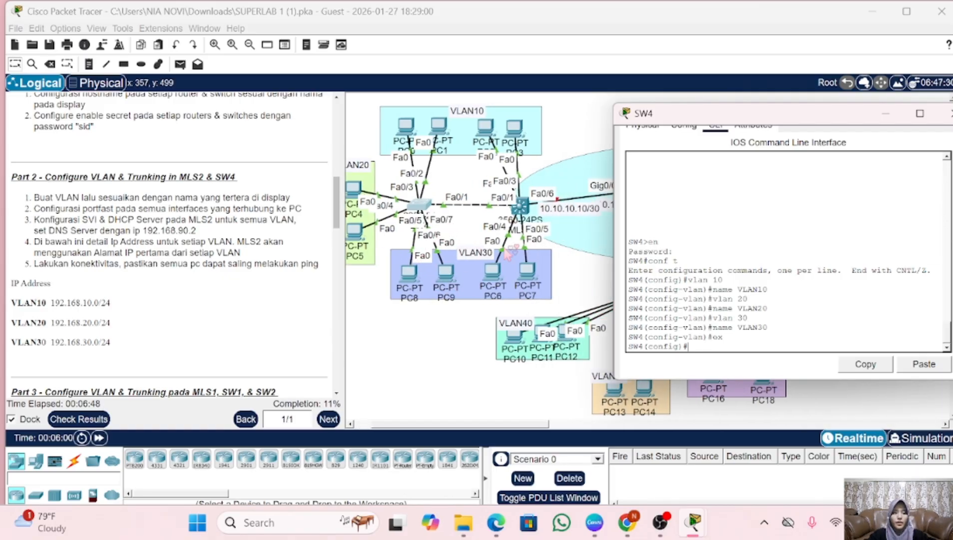
pyautogui.hscroll(1, 509, 254)
pyautogui.write('in')
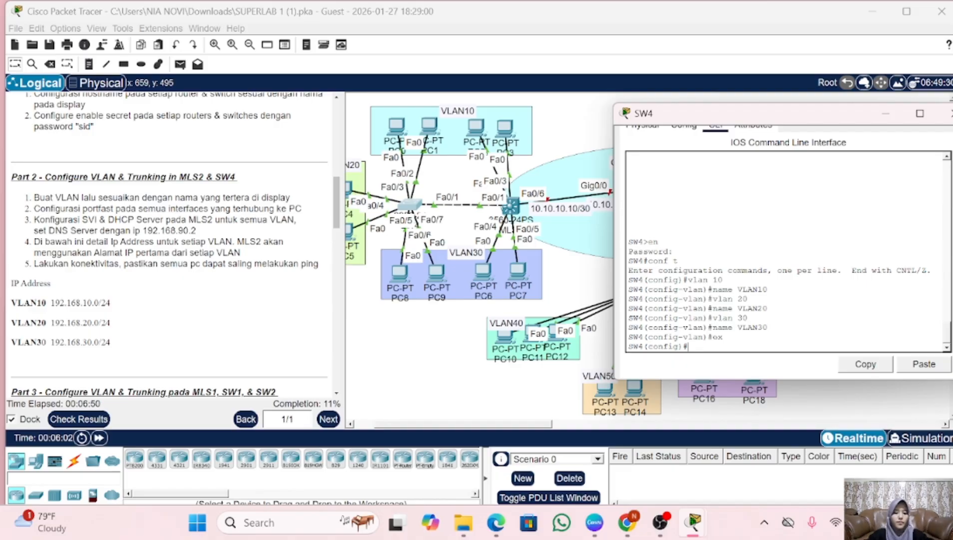
pyautogui.write('t ran')
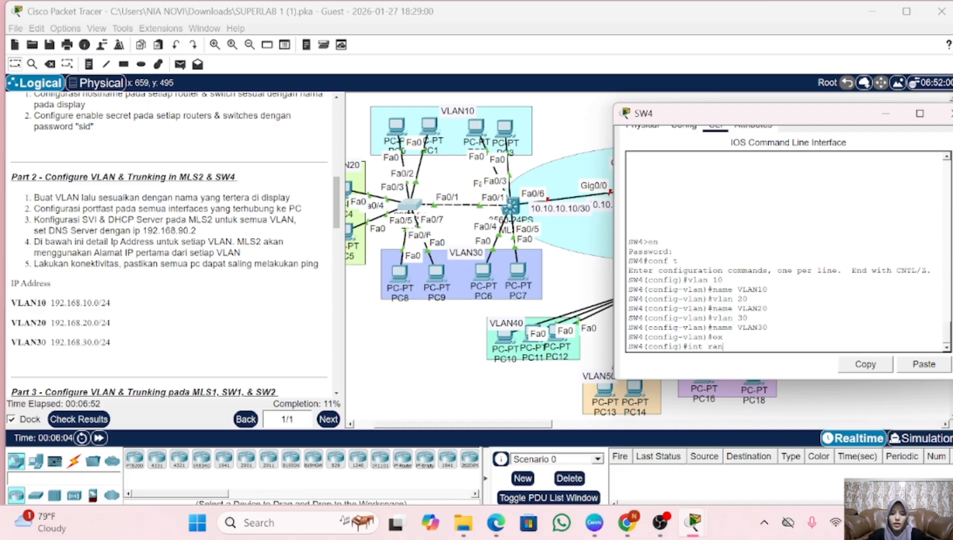
pyautogui.write('ge fa0')
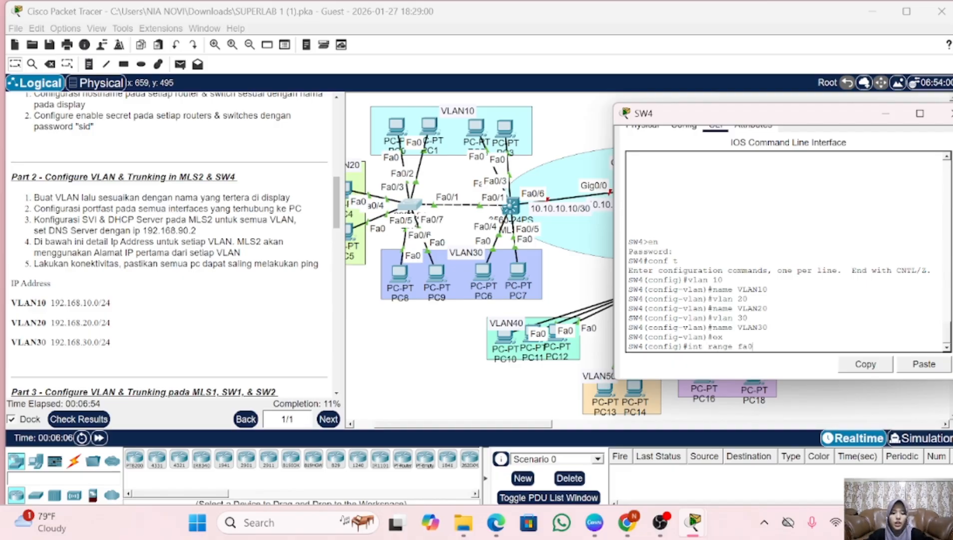
pyautogui.write('/2-3')
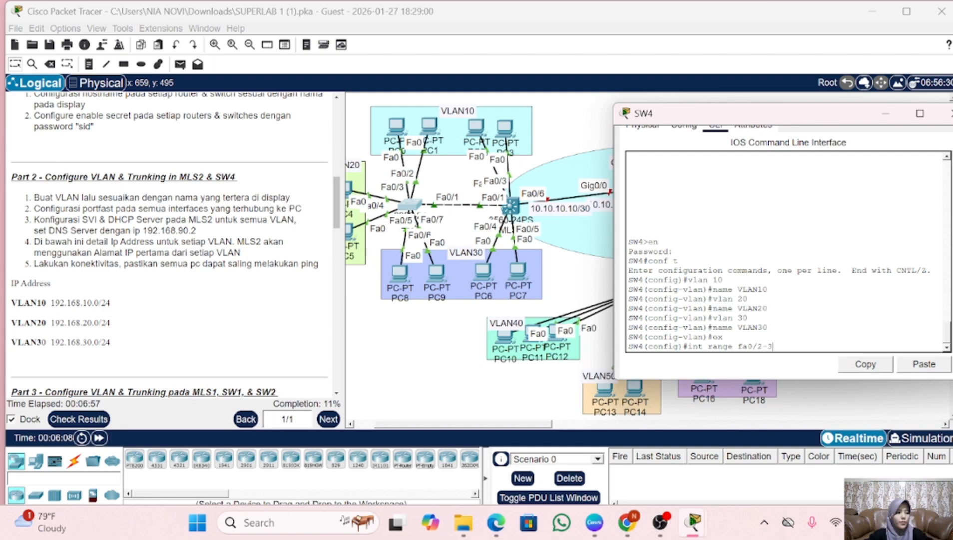
pyautogui.press('Return')
# - Set SW4 ports fa0/2-3 to switchport access mode
pyautogui.write('s m a')
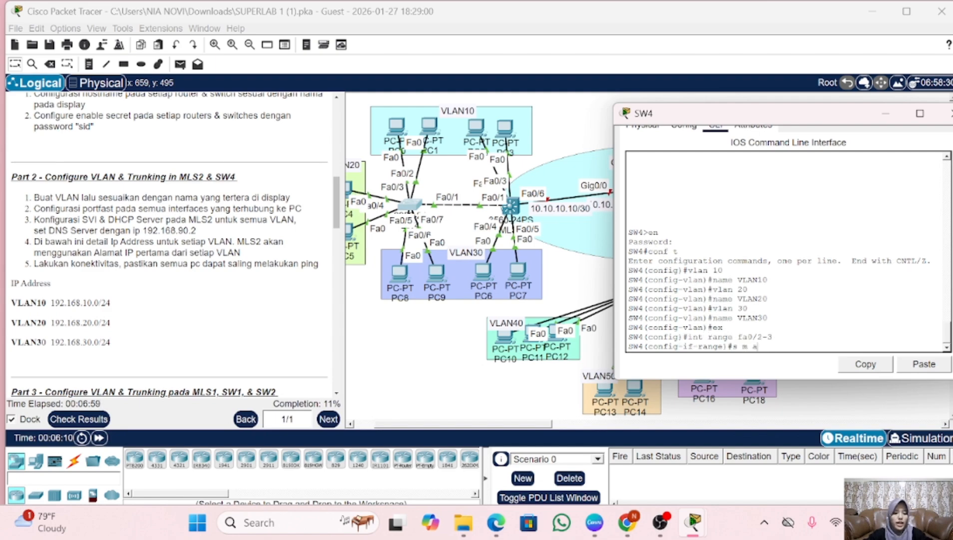
pyautogui.press('Return')
pyautogui.write('sw')
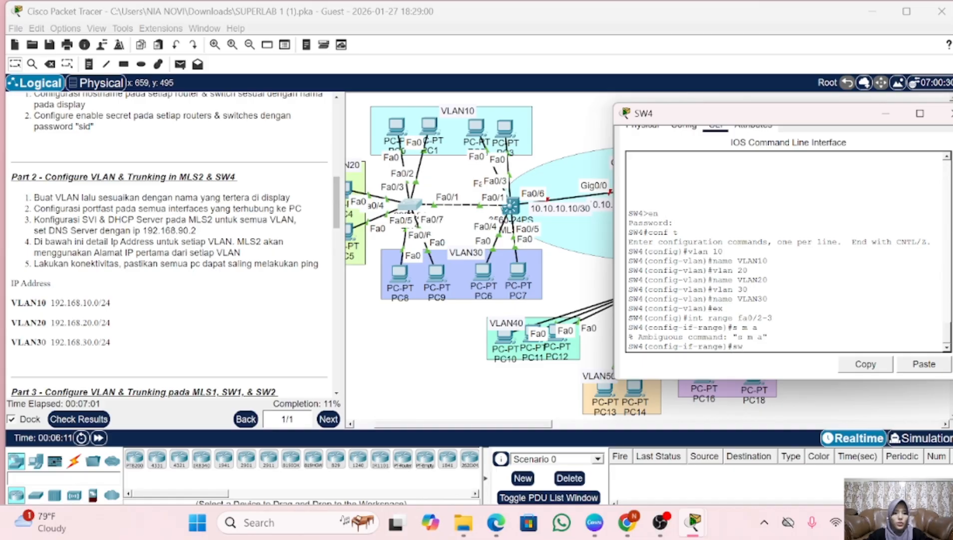
pyautogui.press('Up')
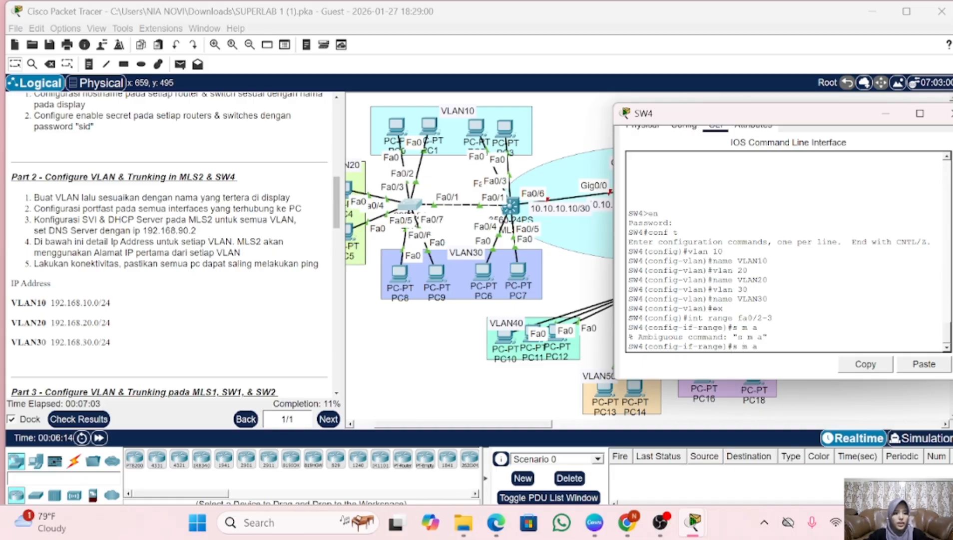
pyautogui.press('Left')
pyautogui.press('Left')
pyautogui.press('Left')
pyautogui.press('Left')
pyautogui.write('w')
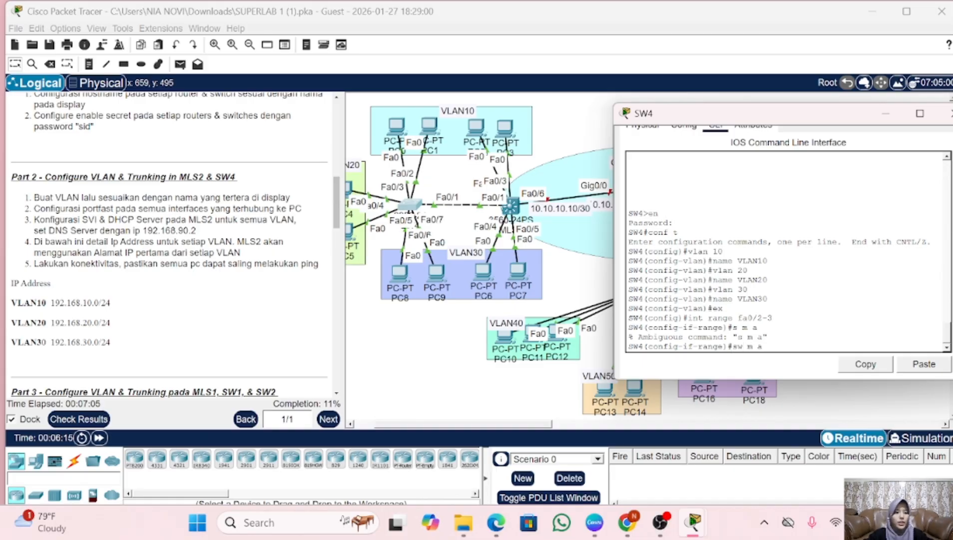
pyautogui.press('Return')
# - Assign SW4 ports fa0/2-3 to access VLAN 10
pyautogui.press('Up')
pyautogui.press('Left')
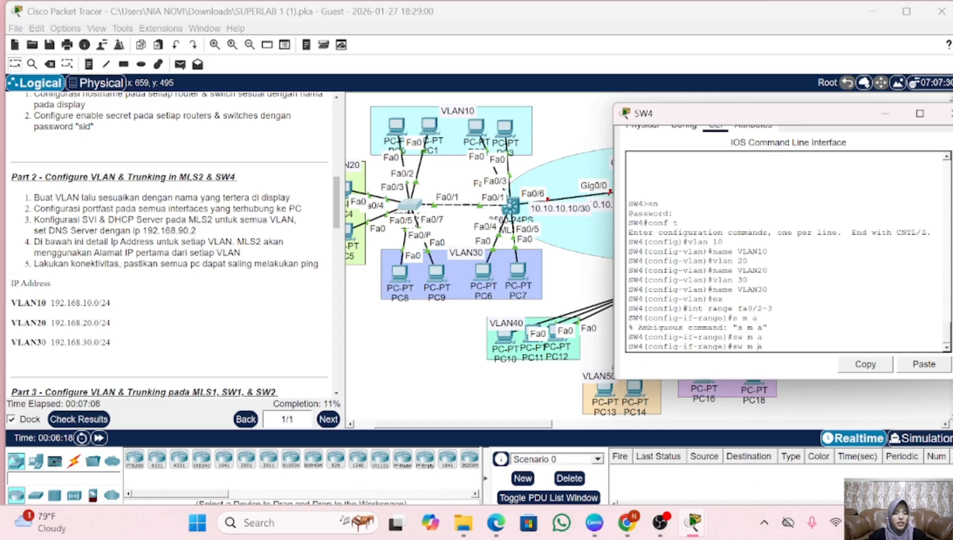
pyautogui.press('BackSpace')
pyautogui.press('BackSpace')
pyautogui.press('Right')
pyautogui.write('v1')
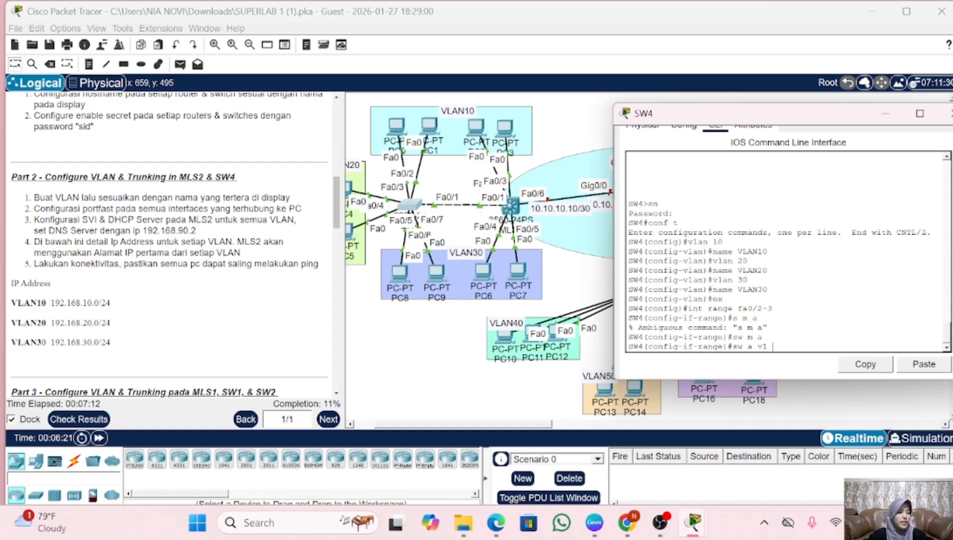
pyautogui.write(' 10')
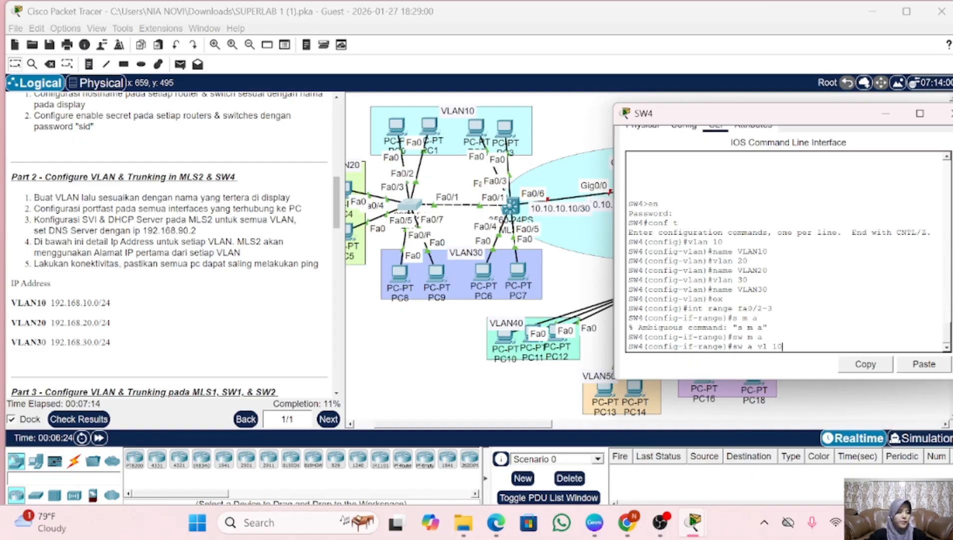
pyautogui.press('Return')
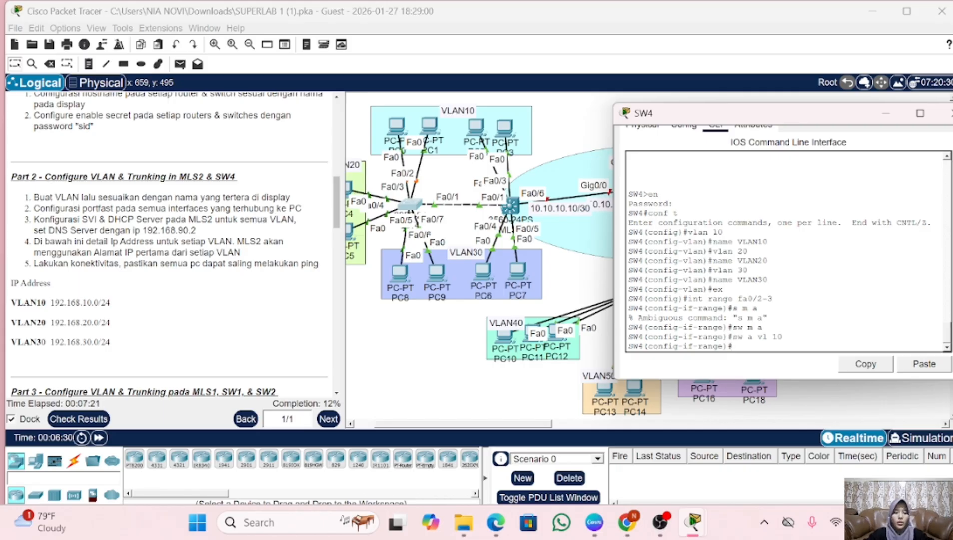
# - Enable spanning-tree PortFast on SW4 ports fa0/2-3 and return to global configuration mode
pyautogui.write('spanni')
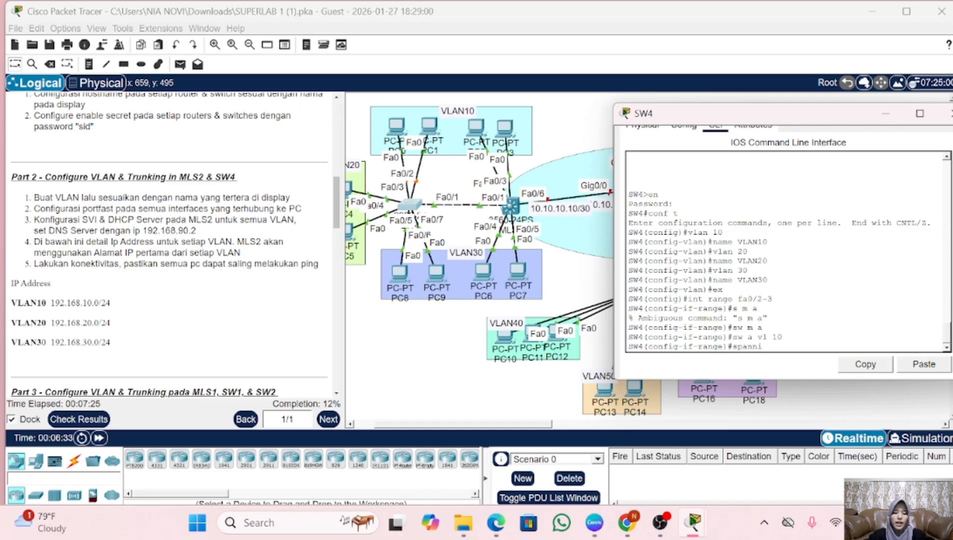
pyautogui.write('ng-tr')
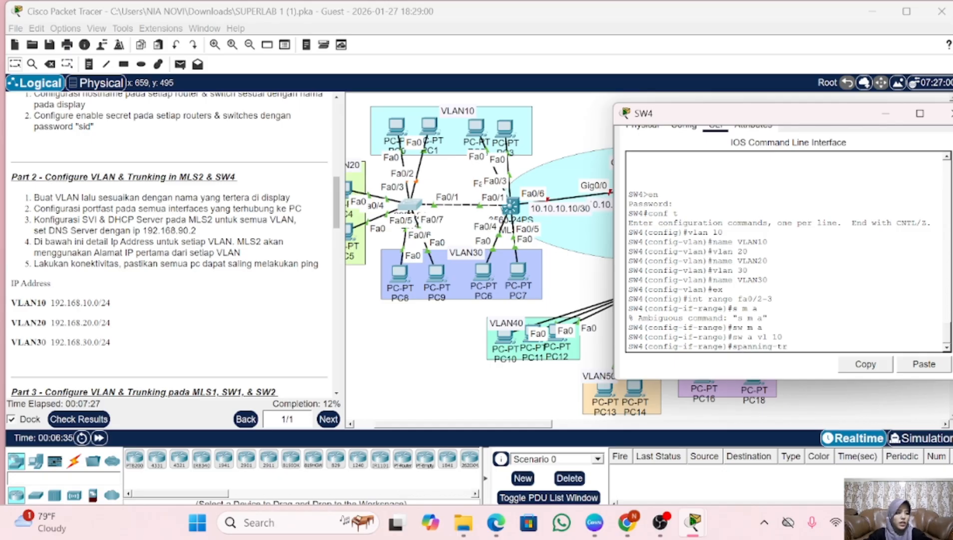
pyautogui.write('ee pos')
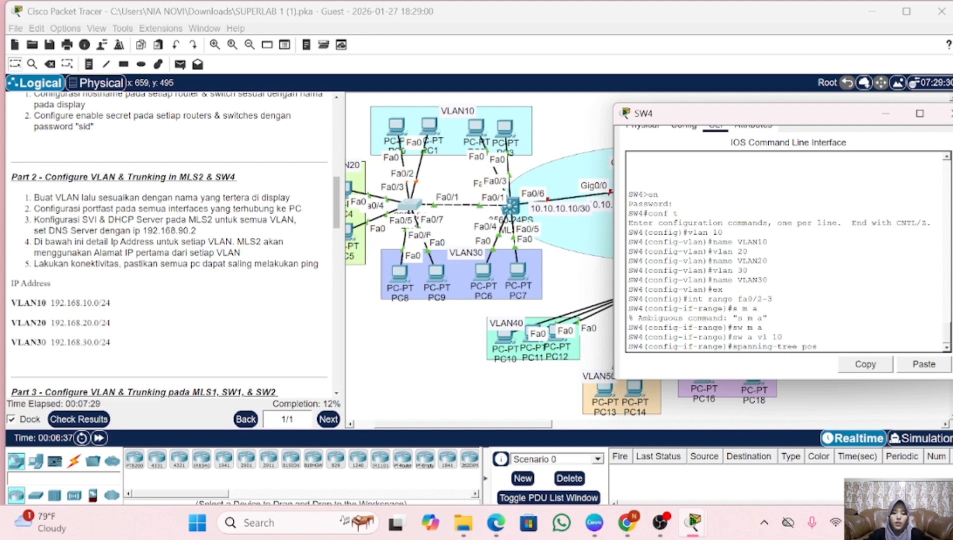
pyautogui.write('tf')
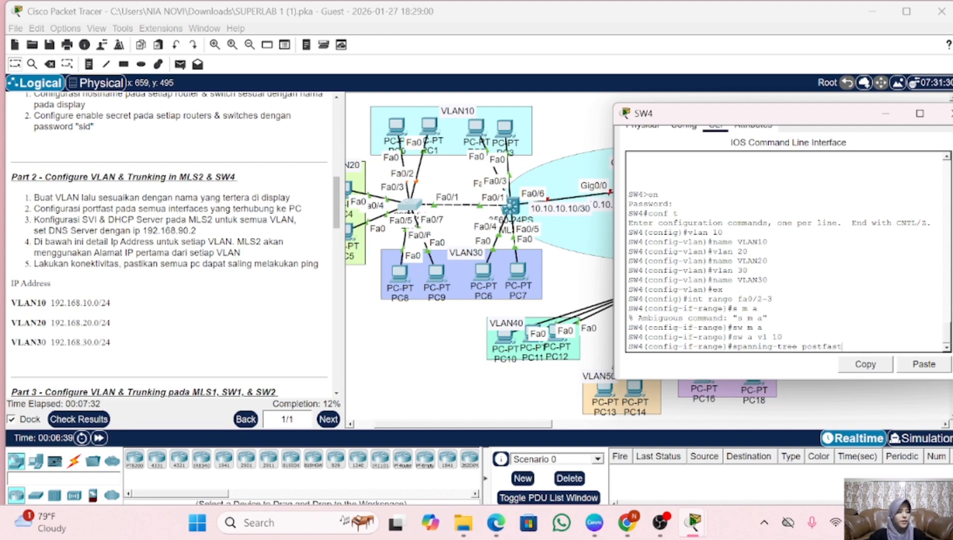
pyautogui.write('ast')
pyautogui.press('Return')
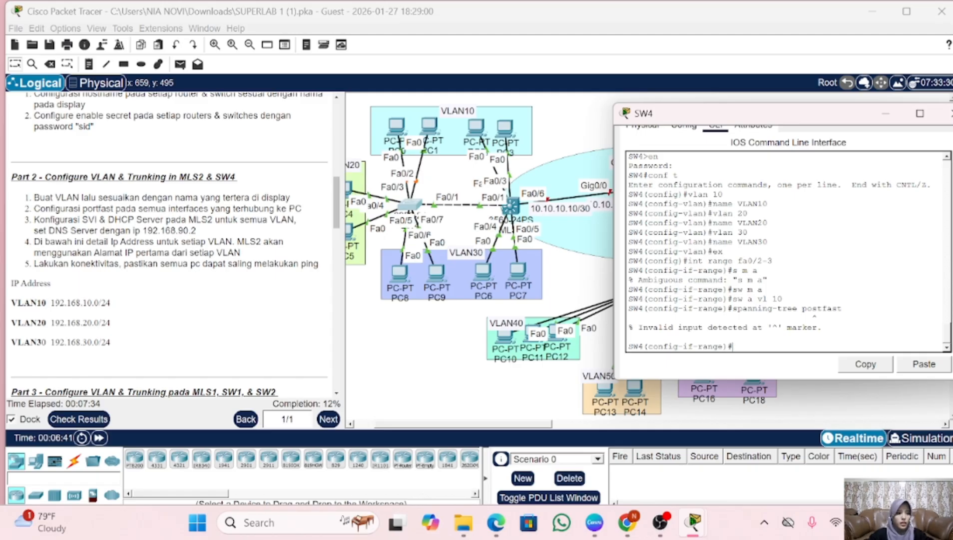
pyautogui.press('Up')
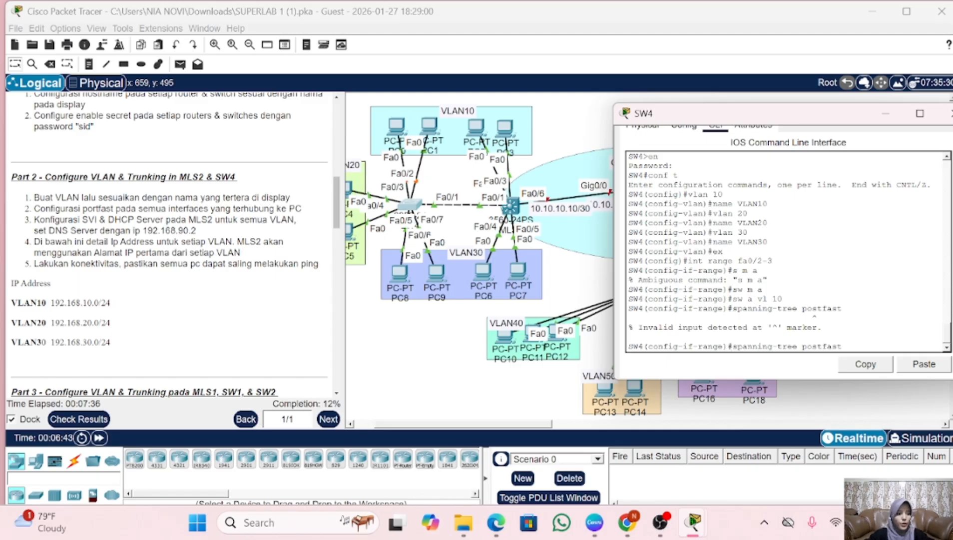
pyautogui.press('Left')
pyautogui.press('Left')
pyautogui.press('Left')
pyautogui.press('Left')
pyautogui.press('Left')
pyautogui.press('BackSpace')
pyautogui.write('r')
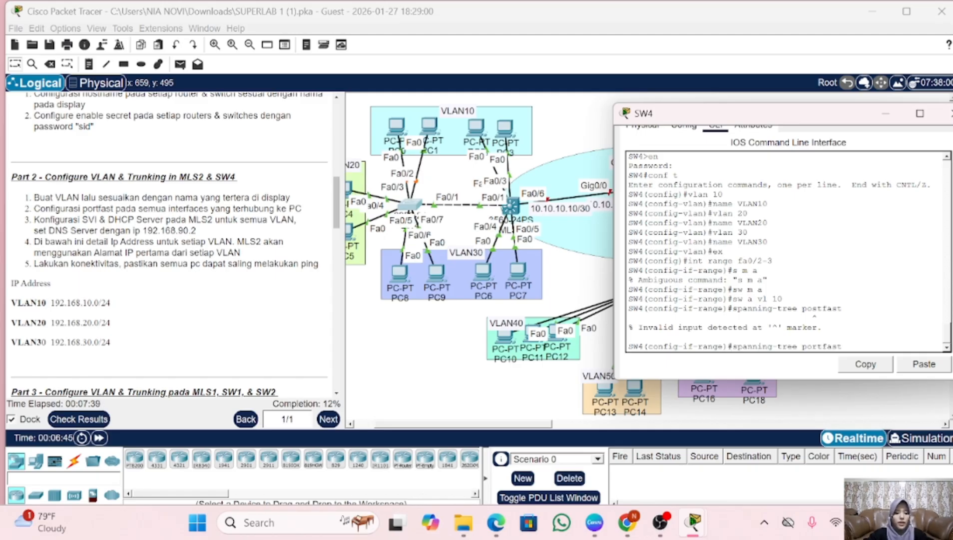
pyautogui.press('Return')
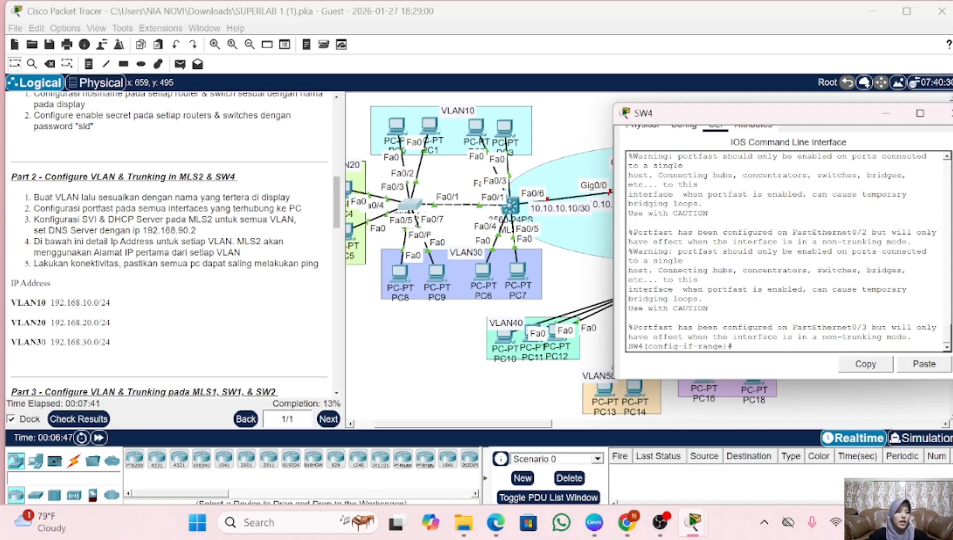
pyautogui.write('ex')
pyautogui.press('Return')
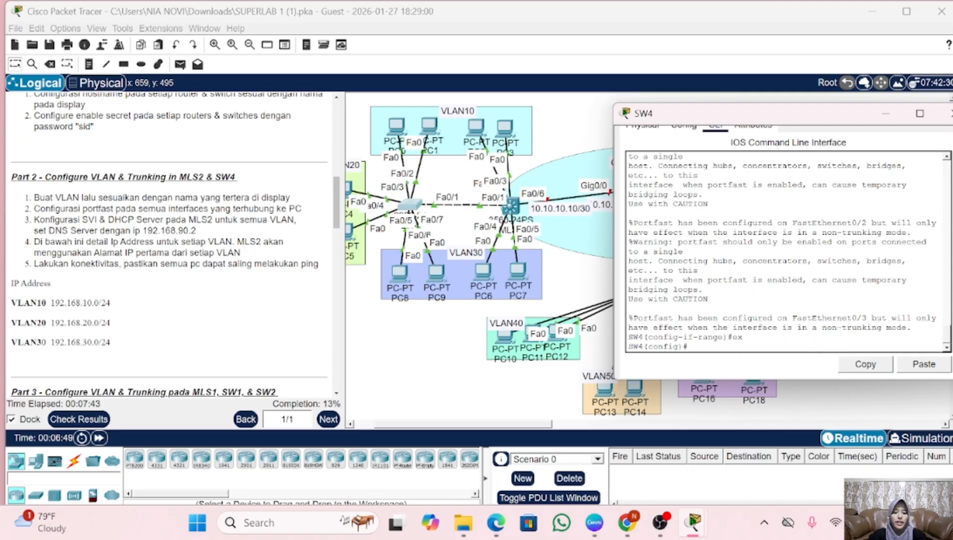
# - Enter interface range configuration on SW4 for ports fa0/4-5, the ones connected to the VLAN20 PCs
pyautogui.write('in')
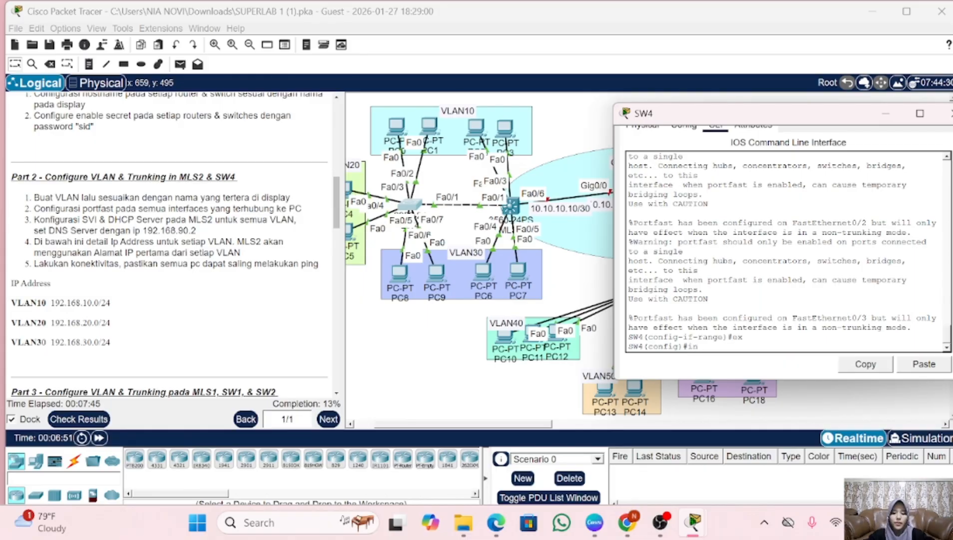
pyautogui.write('t range fa0/')
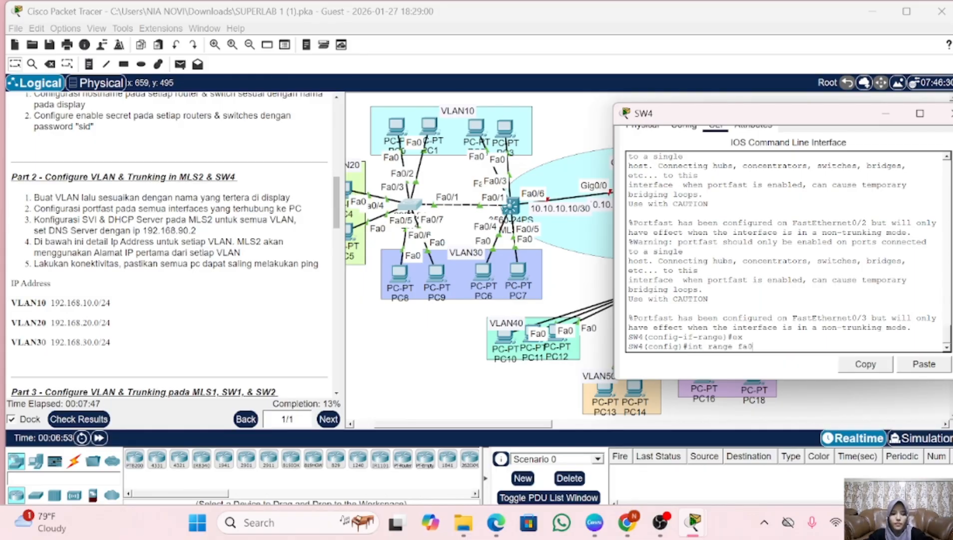
pyautogui.write('4')
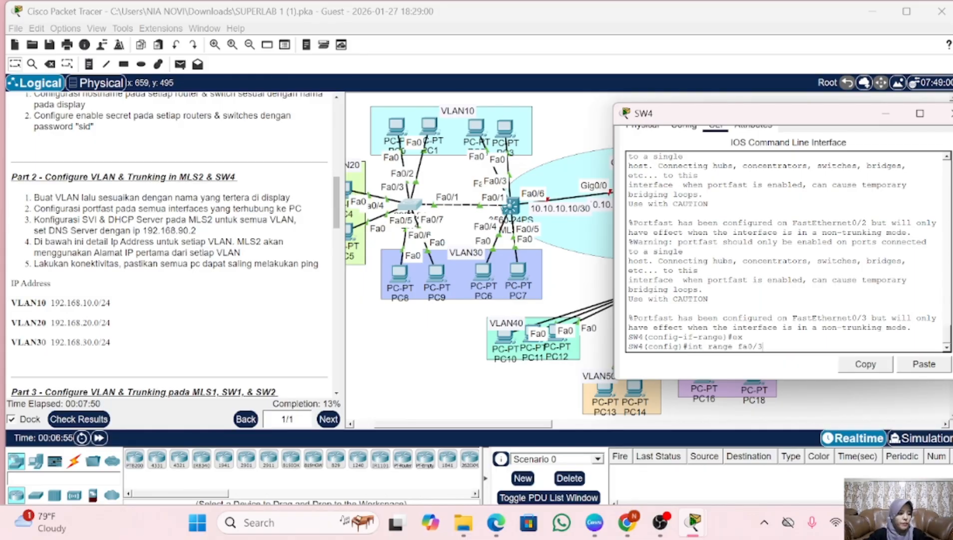
pyautogui.write('-5')
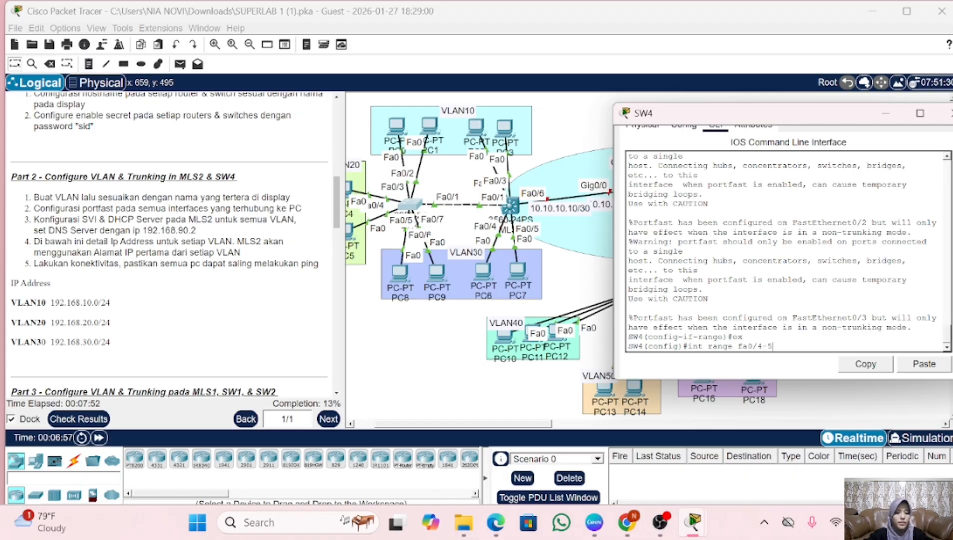
pyautogui.press('Return')
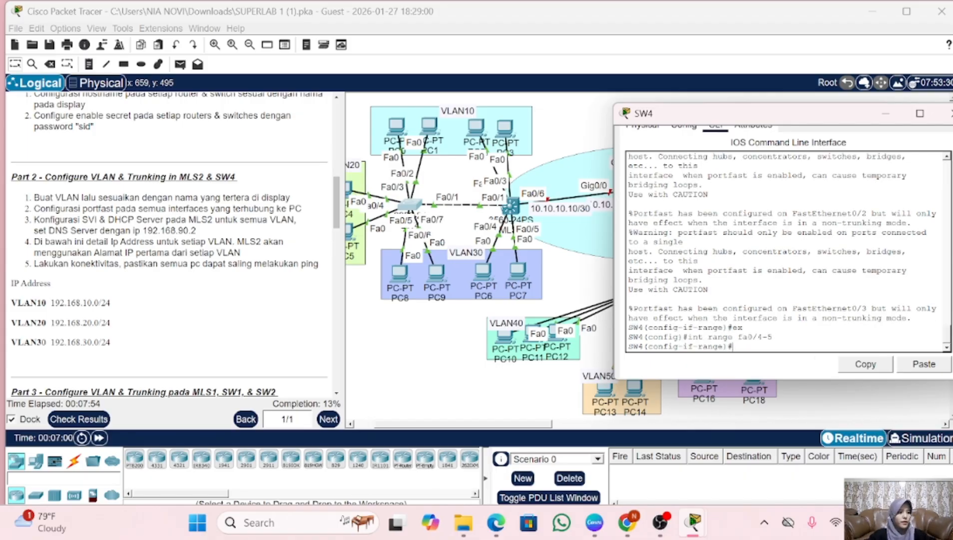
# - Set SW4 ports fa0/4-5 to switchport access mode and assign them to access VLAN 20
pyautogui.write('sw')
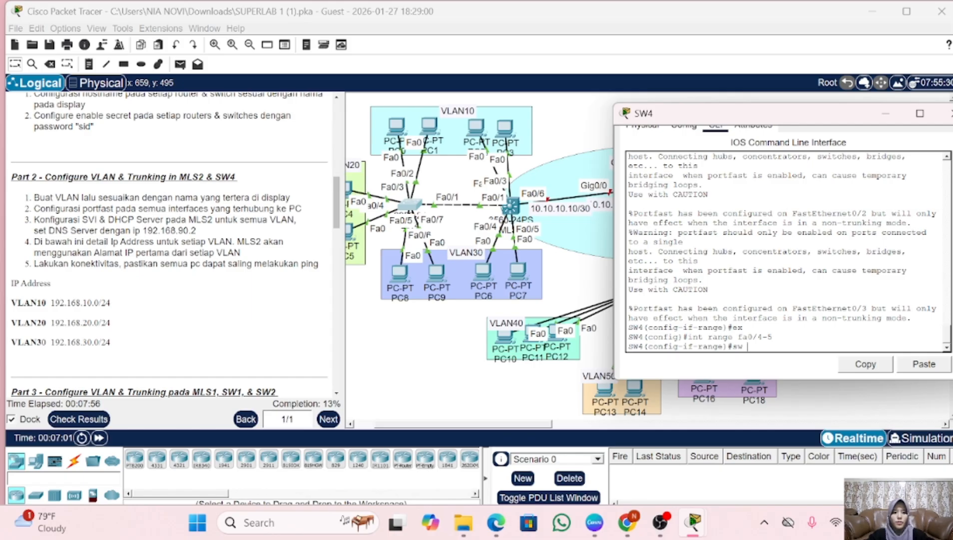
pyautogui.write(' m a')
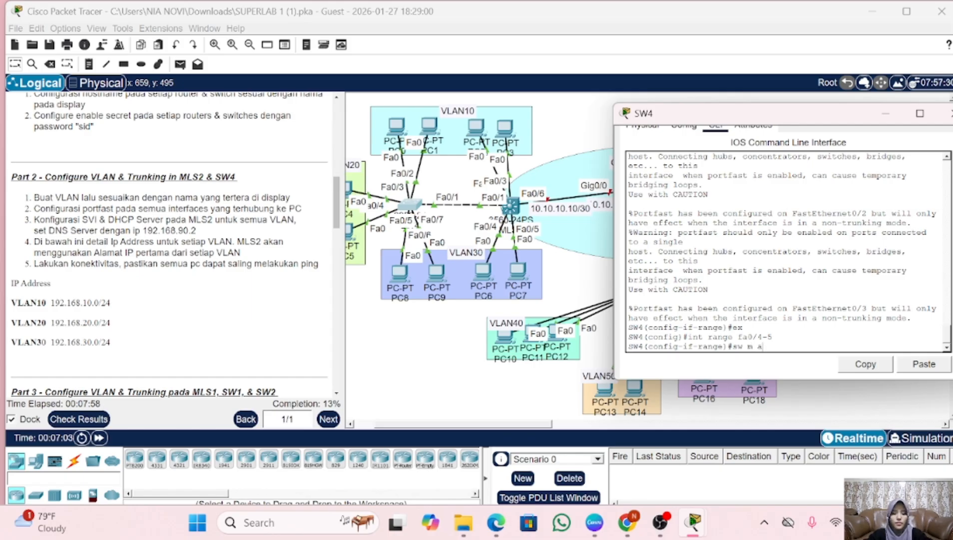
pyautogui.press('Return')
pyautogui.write('sw a')
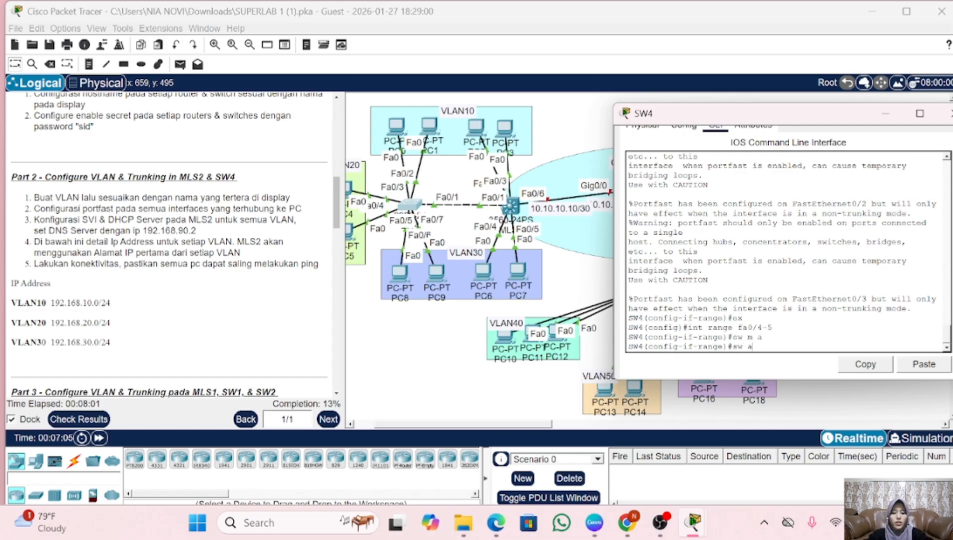
pyautogui.write(' vl 20')
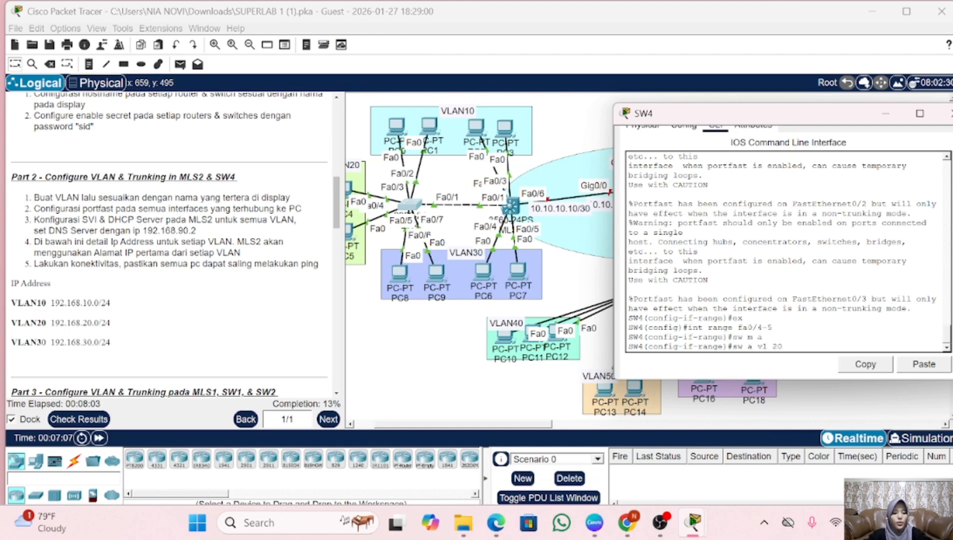
pyautogui.press('Return')
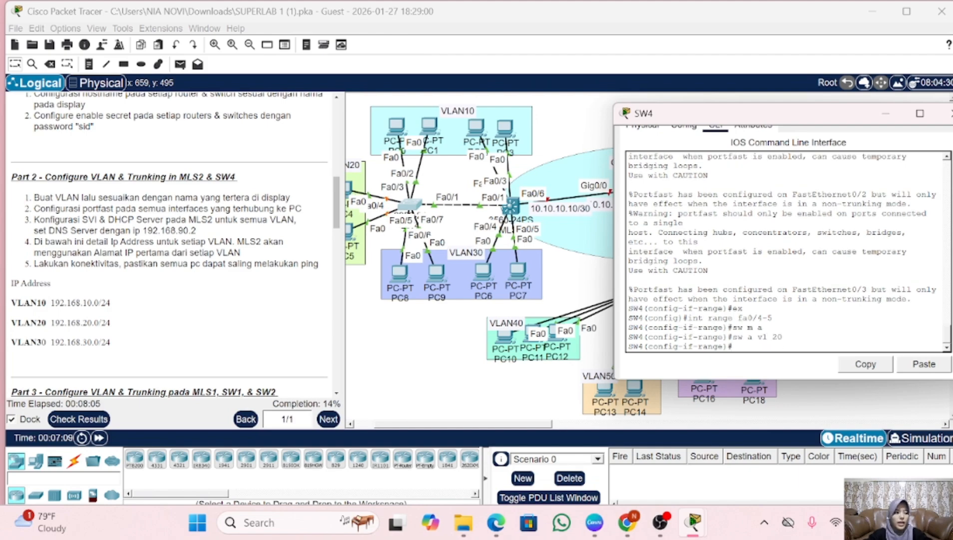
# - Enable spanning-tree PortFast on SW4 ports fa0/4-5 and return to global configuration mode
pyautogui.write('spa ')
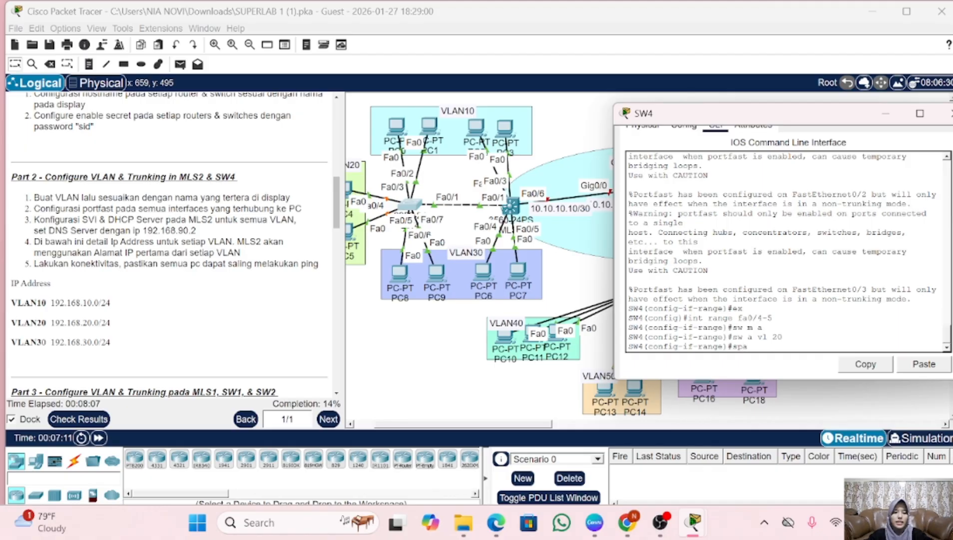
pyautogui.write('po')
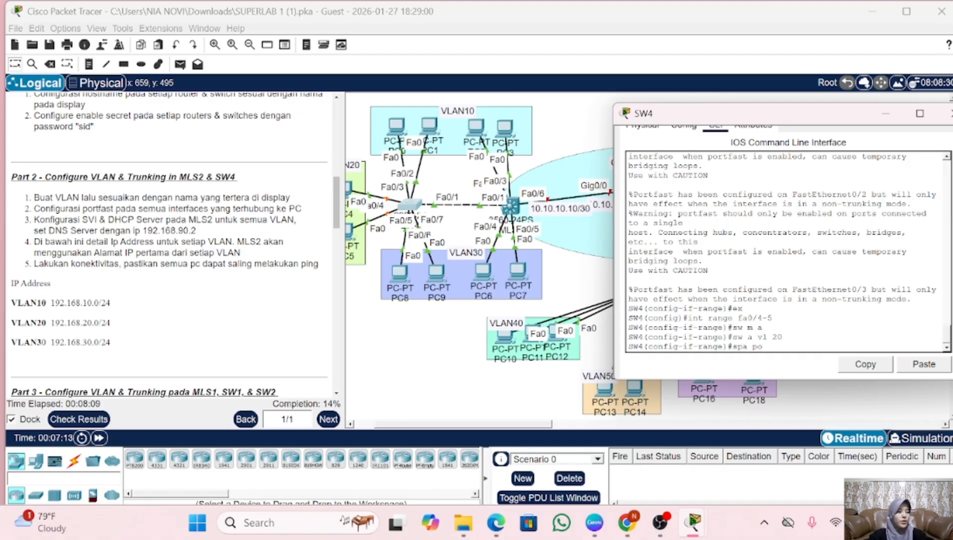
pyautogui.press('Return')
pyautogui.write('ex')
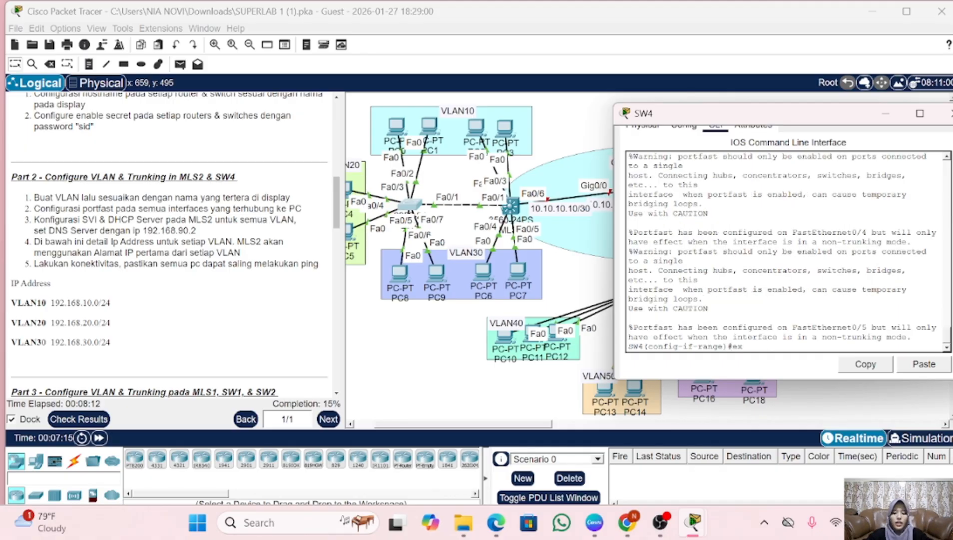
pyautogui.press('Return')
# - Enter interface range configuration on SW4 for ports fa0/6-7, the ones connected to the VLAN30 PCs
pyautogui.write('int')
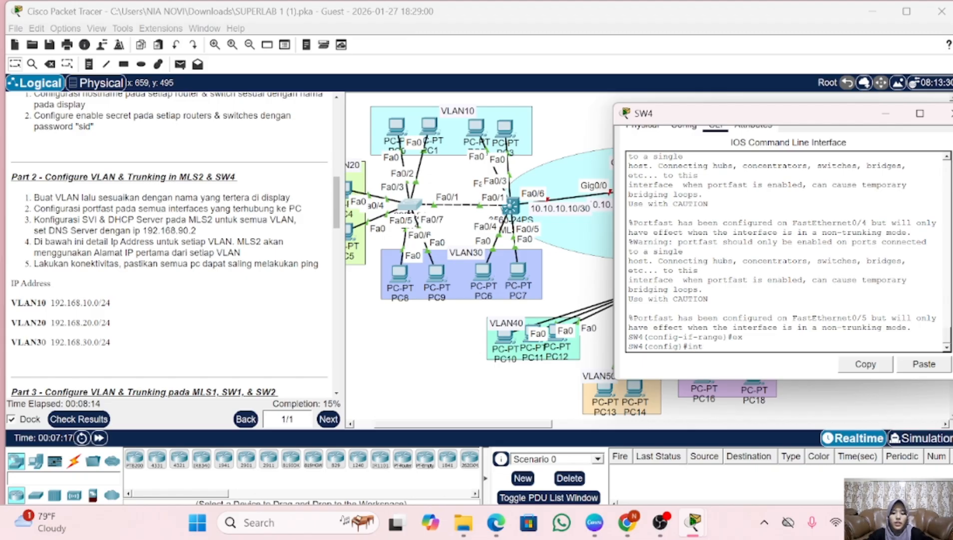
pyautogui.write(' range fa0/6')
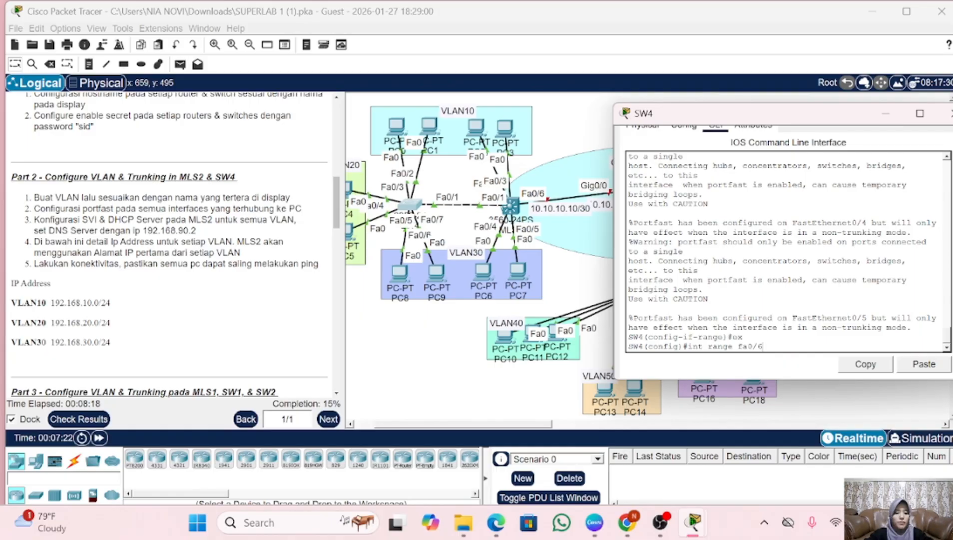
pyautogui.write('-7')
pyautogui.press('Return')
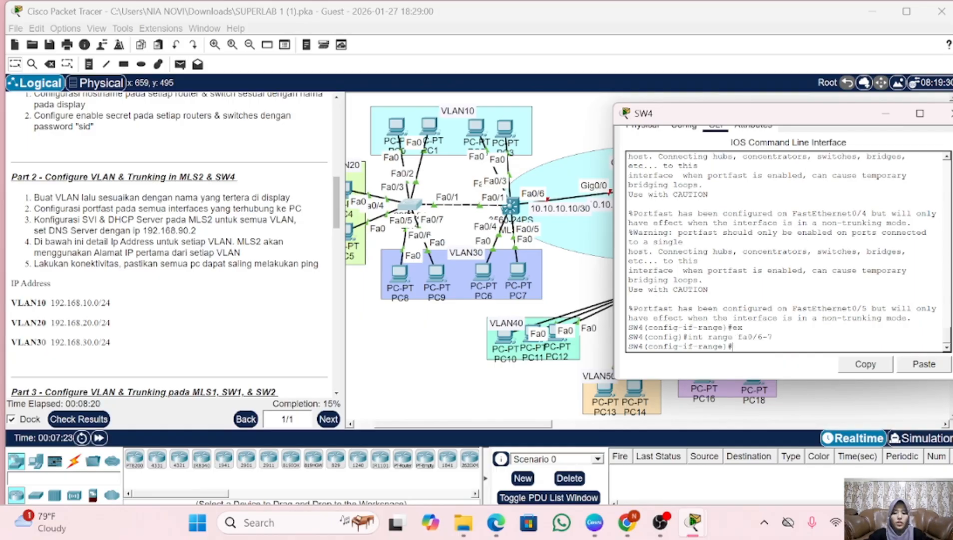
# - Set SW4 ports fa0/6-7 to switchport access mode and assign them to access VLAN 30
pyautogui.write('sw m a')
pyautogui.press('Return')
pyautogui.write('s')
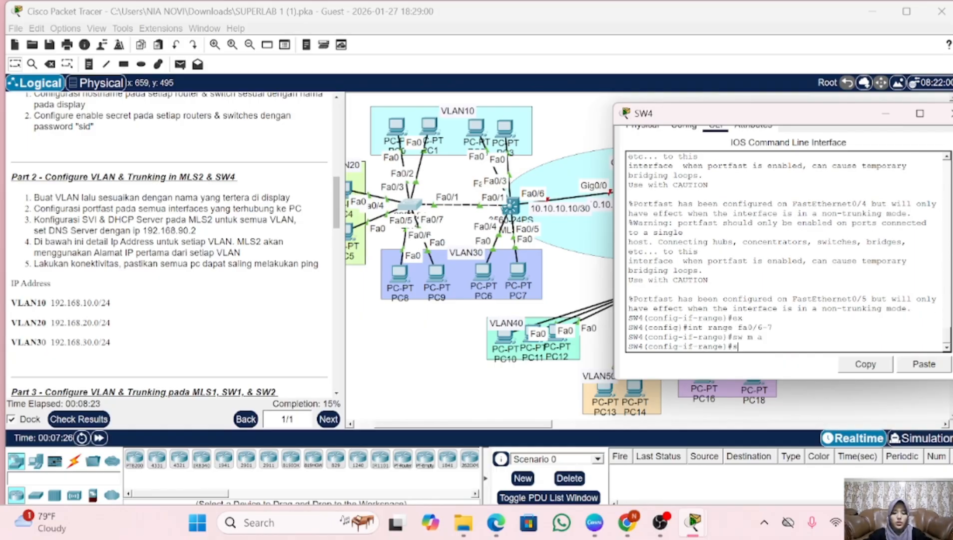
pyautogui.write('w a vl ')
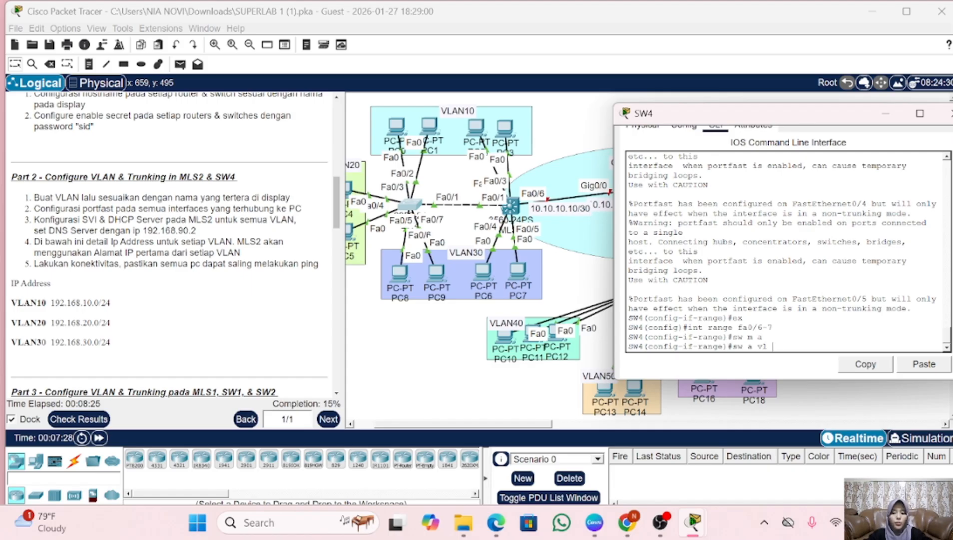
pyautogui.write('30')
pyautogui.press('Return')
# - Enable spanning-tree PortFast on SW4 ports fa0/6-7 and close the SW4 window
pyautogui.write('spa po')
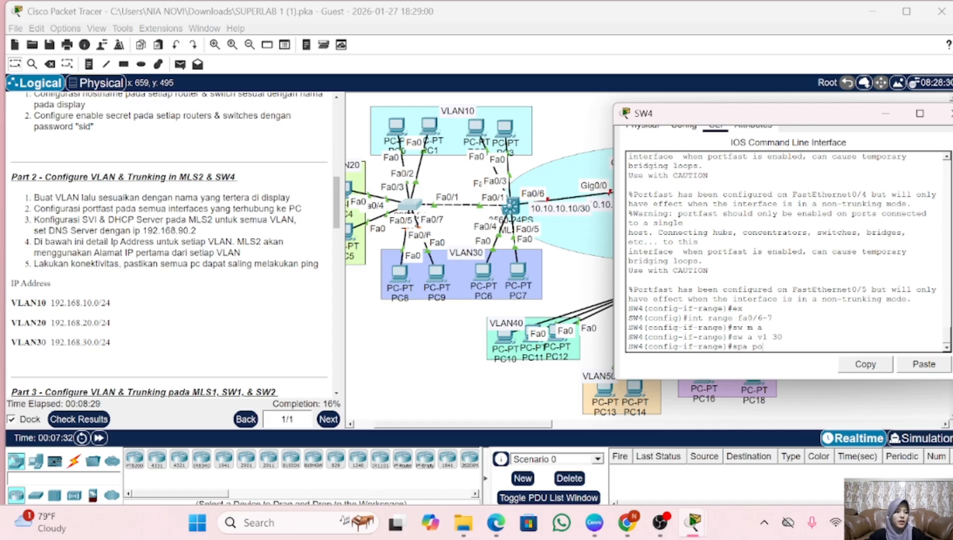
pyautogui.press('Return')
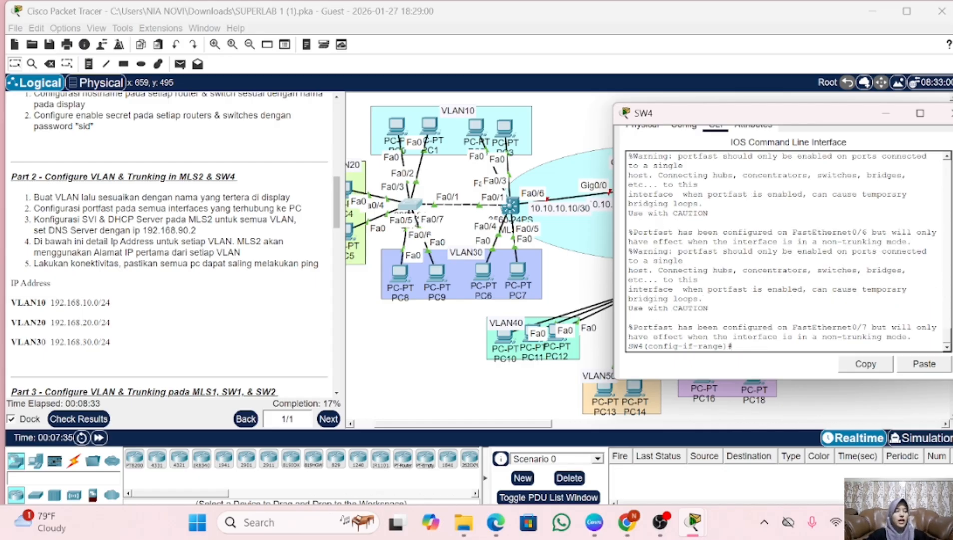
pyautogui.click(947, 114)
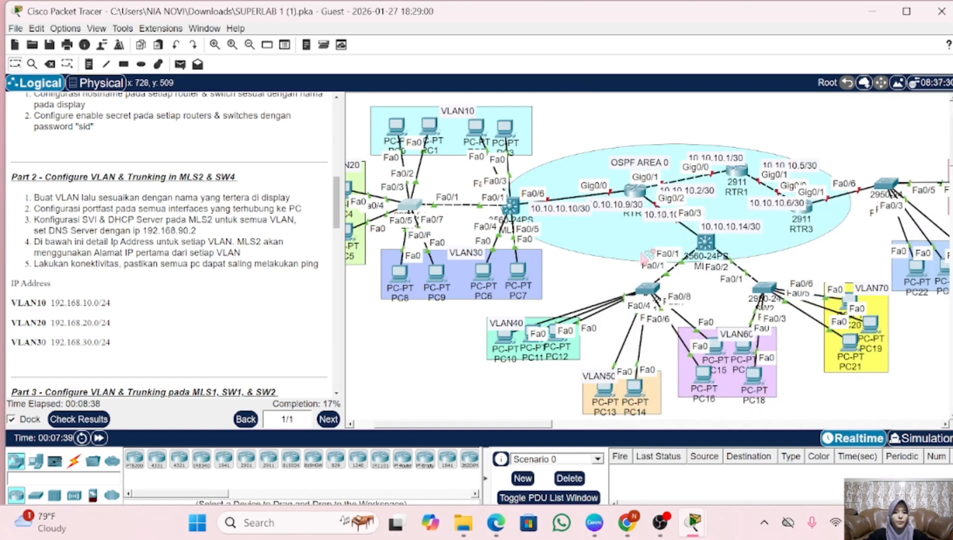
# - Open the MLS2 command line and create VLAN 10 with the name VLAN10
pyautogui.hscroll(1, 513, 206)
pyautogui.click(487, 206)
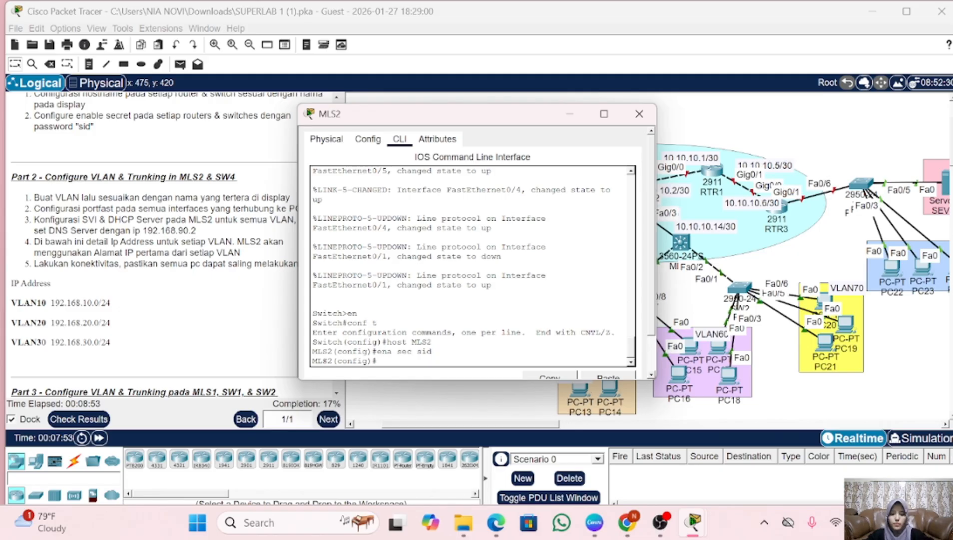
pyautogui.write('vlan 10')
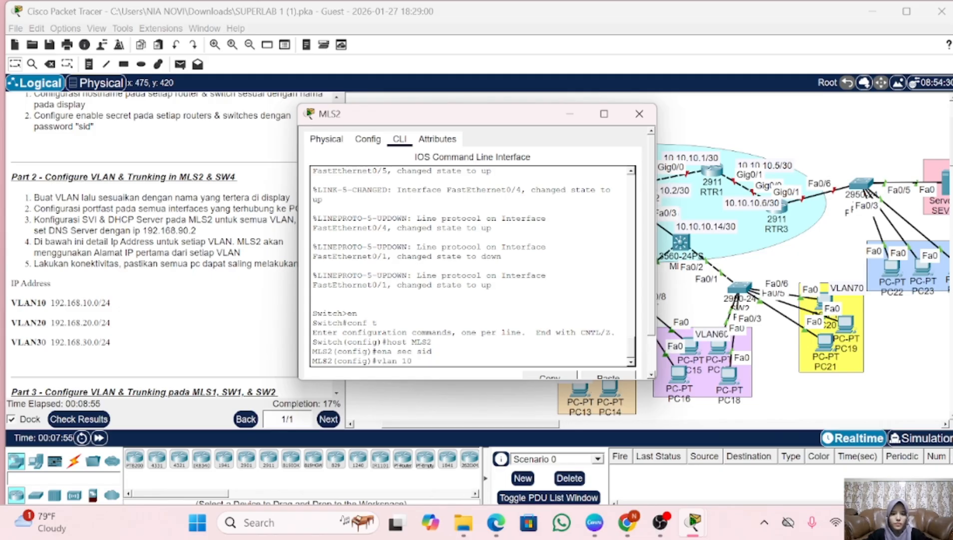
pyautogui.press('Return')
pyautogui.write('name')
pyautogui.press('capslock')
pyautogui.write('V')
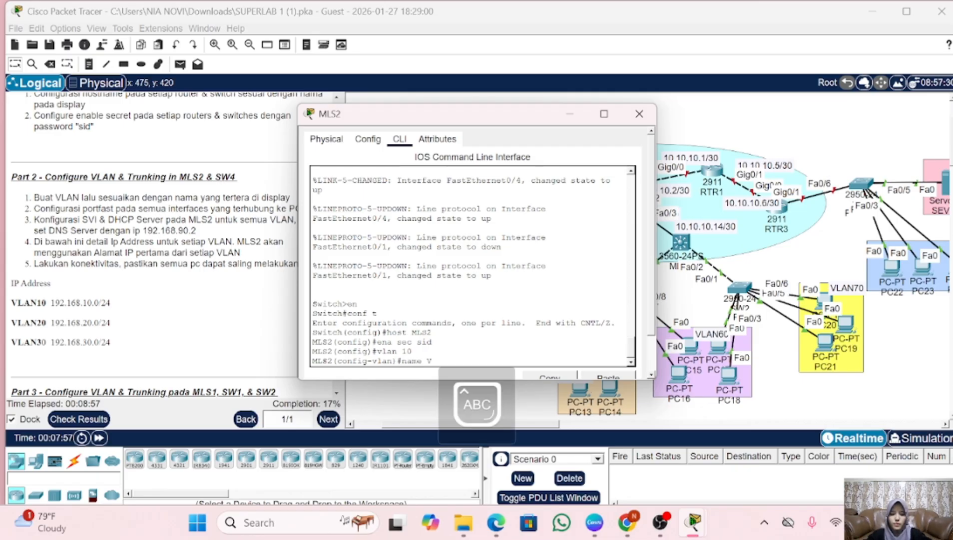
pyautogui.write('l')
pyautogui.press('BackSpace')
pyautogui.press('capslock')
pyautogui.write('LAN10')
pyautogui.press('Return')
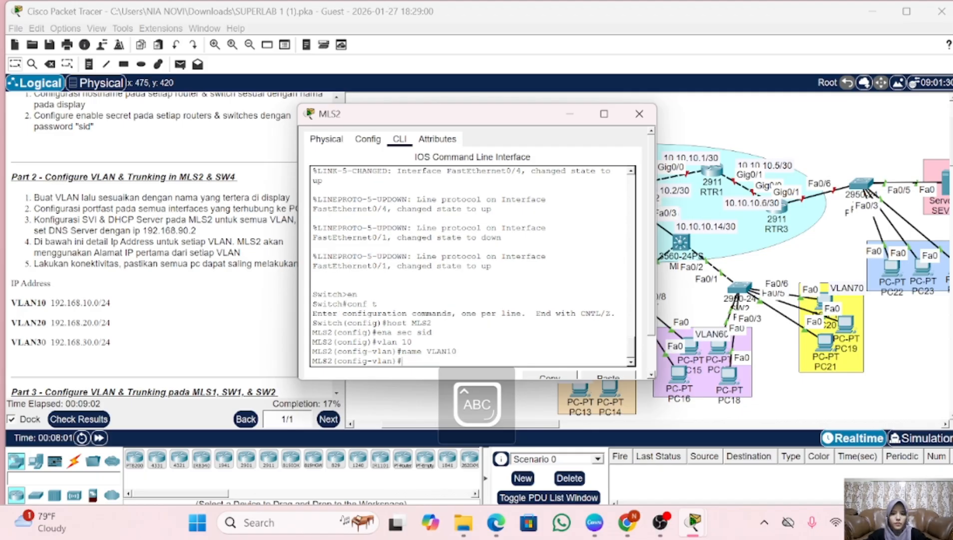
# - Create VLAN 20 on MLS2
pyautogui.press('capslock')
pyautogui.press('Up')
pyautogui.press('BackSpace')
pyautogui.press('BackSpace')
pyautogui.press('BackSpace')
pyautogui.press('BackSpace')
pyautogui.press('BackSpace')
pyautogui.press('BackSpace')
pyautogui.press('BackSpace')
pyautogui.press('BackSpace')
pyautogui.press('BackSpace')
pyautogui.press('BackSpace')
pyautogui.press('BackSpace')
pyautogui.write('vlan 20')
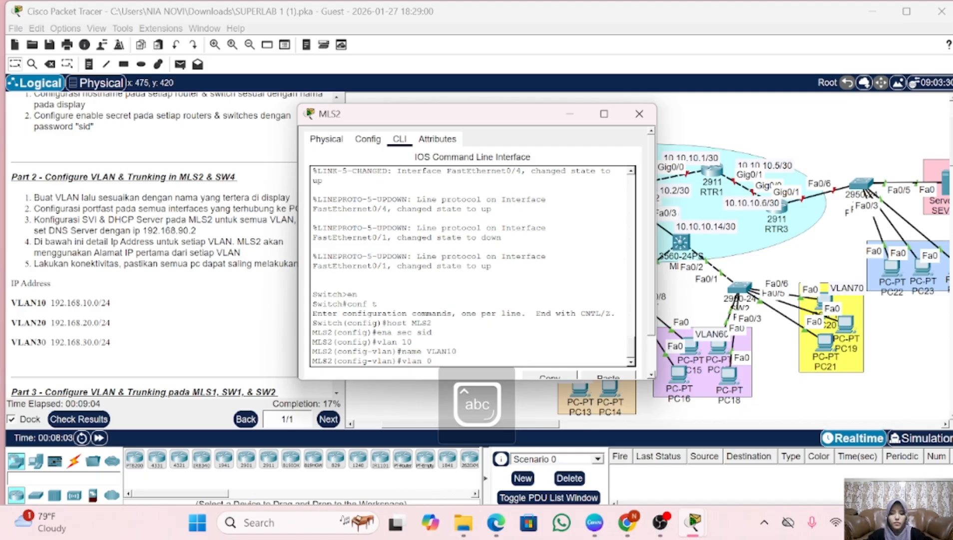
pyautogui.press('Return')
# - Name VLAN 20 on MLS2 as VLAN20
pyautogui.press('Up')
pyautogui.press('Up')
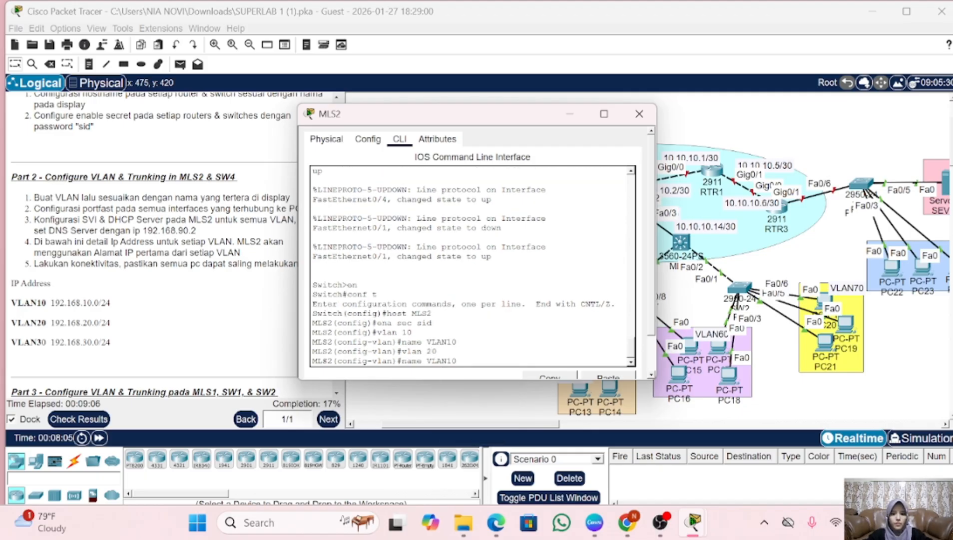
pyautogui.press('BackSpace')
pyautogui.press('BackSpace')
pyautogui.write('20')
pyautogui.press('Return')
# - Create VLAN 30 on MLS2 and name it VLAN30
pyautogui.press('Up')
pyautogui.press('Up')
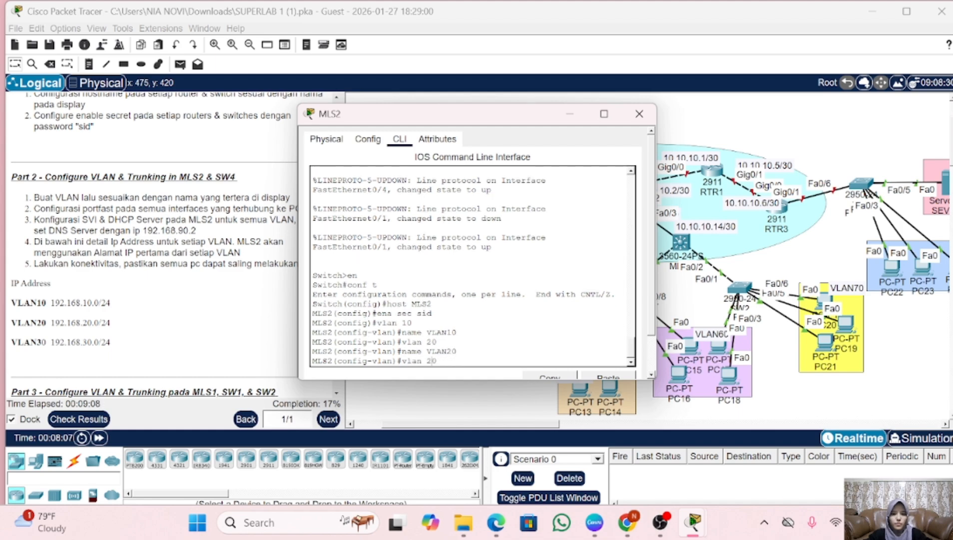
pyautogui.press('BackSpace')
pyautogui.press('BackSpace')
pyautogui.write('30')
pyautogui.press('Return')
pyautogui.press('Up')
pyautogui.press('Up')
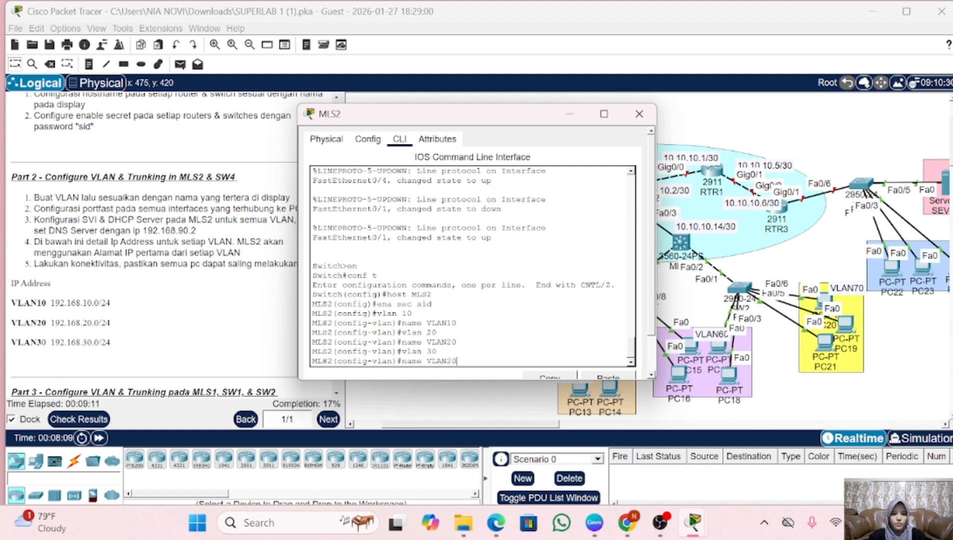
pyautogui.press('BackSpace')
pyautogui.write('3')
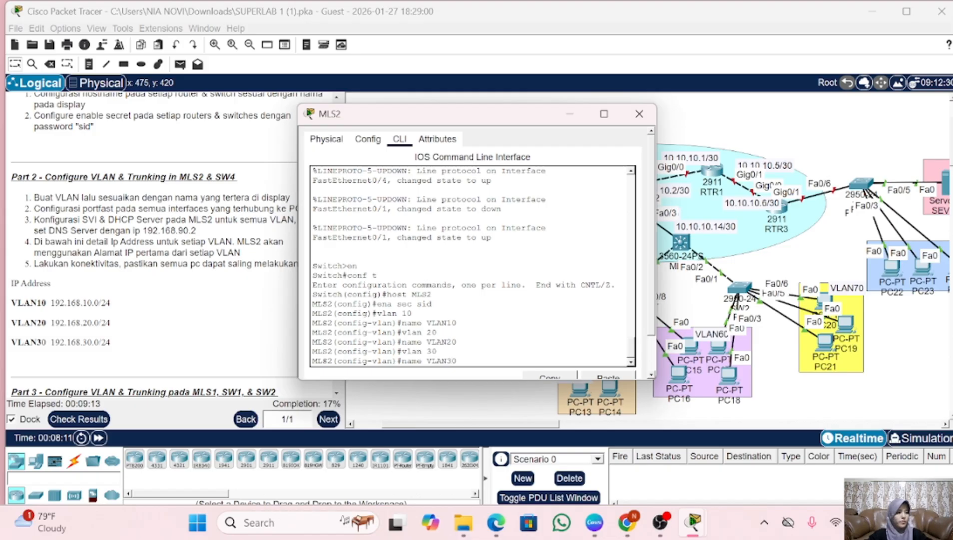
pyautogui.press('Return')
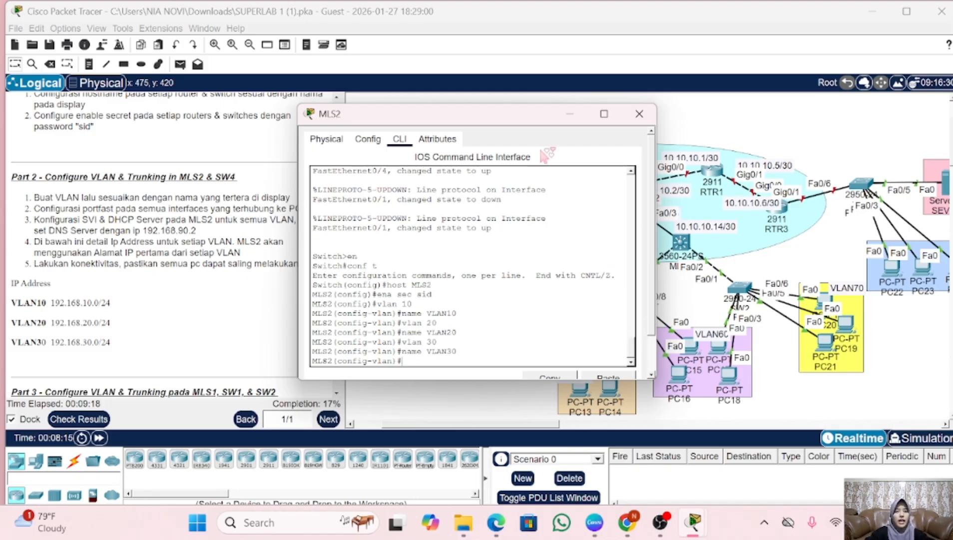
# - Examine the topology around MLS2 for its port connections to SW4 and the PCs, and return to the MLS2 command line
pyautogui.click(570, 119)
pyautogui.hscroll(-2, 570, 220)
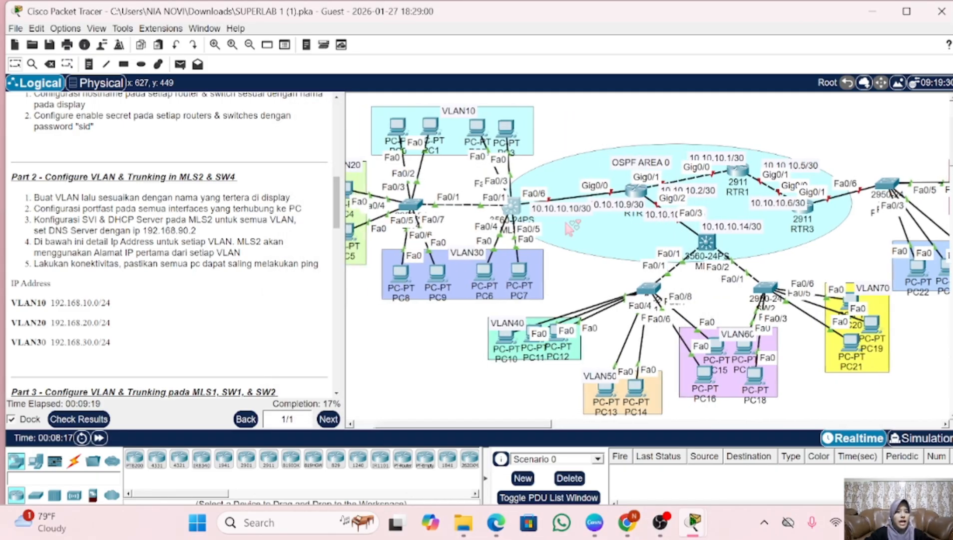
pyautogui.hscroll(-3, 465, 232)
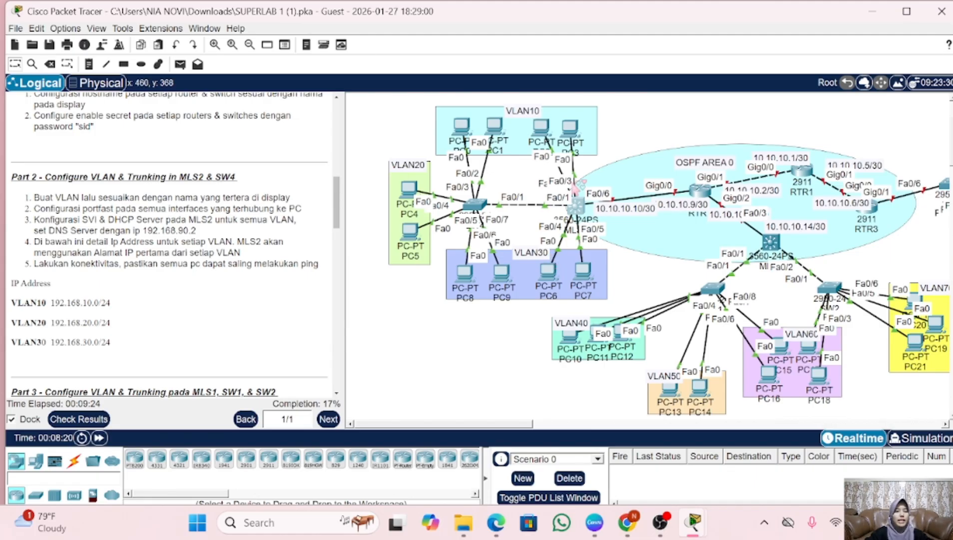
pyautogui.click(578, 206)
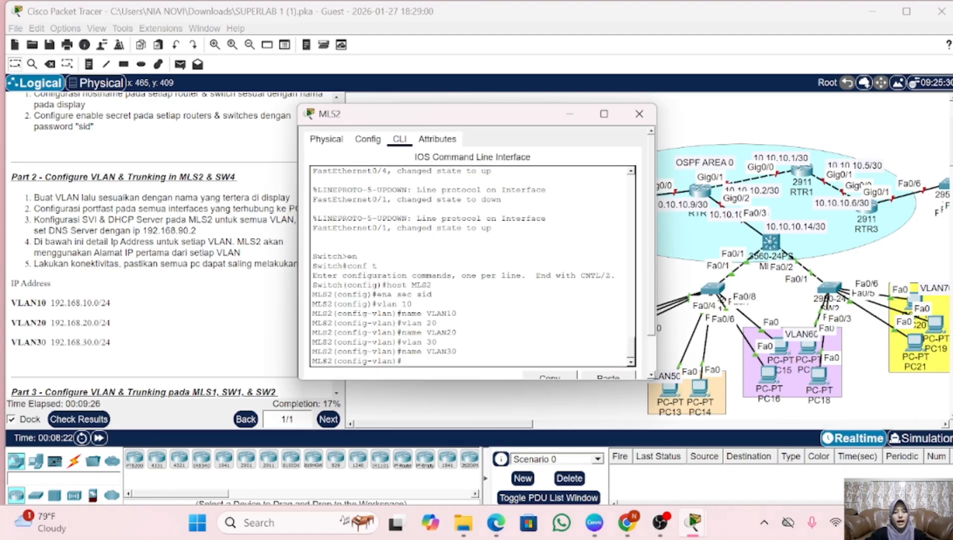
pyautogui.scroll(-1, 473, 266)
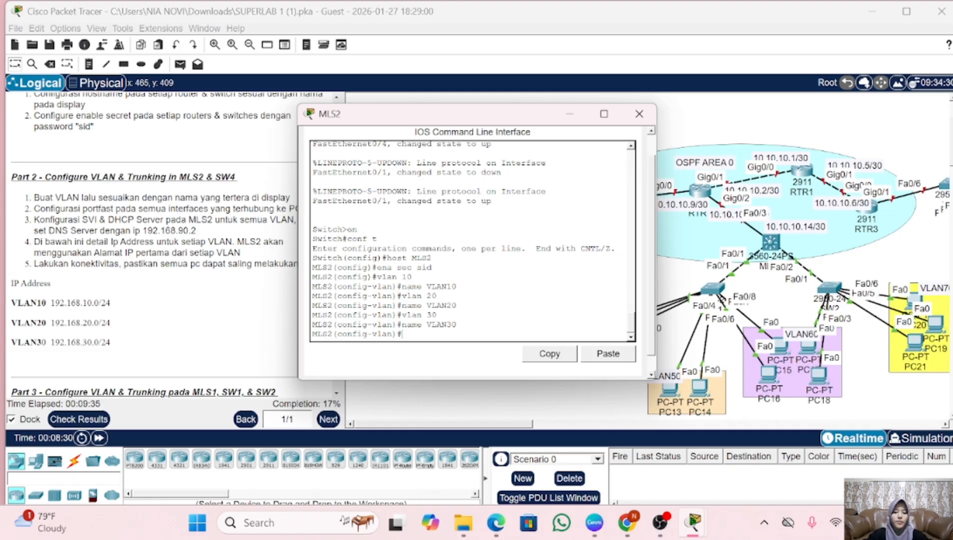
# - Leave VLAN configuration mode on MLS2 and enlarge its command-line window beside the VLAN10, VLAN20 and VLAN30 part of the topology
pyautogui.write('x')
pyautogui.press('Return')
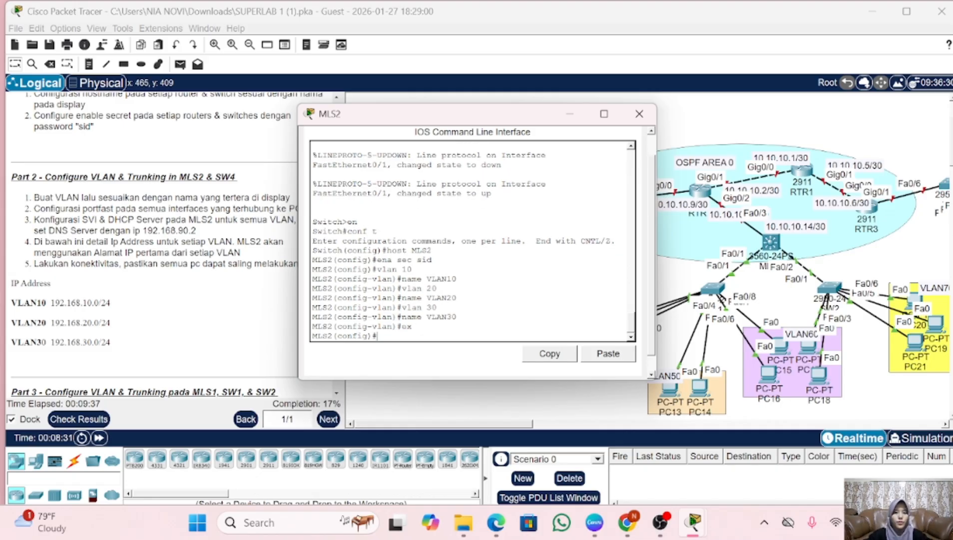
pyautogui.moveTo(507, 121); pyautogui.dragTo(873, 120)
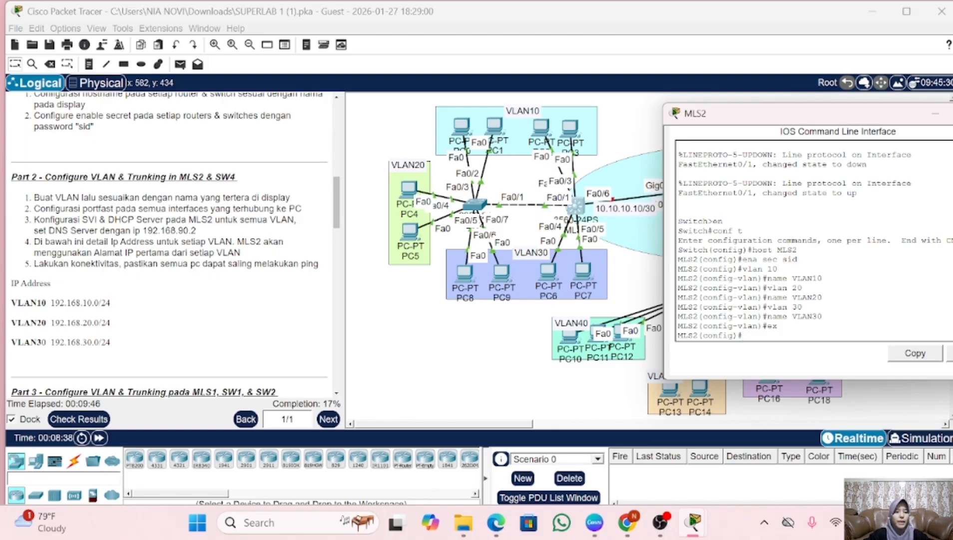
pyautogui.moveTo(856, 113); pyautogui.dragTo(807, 111)
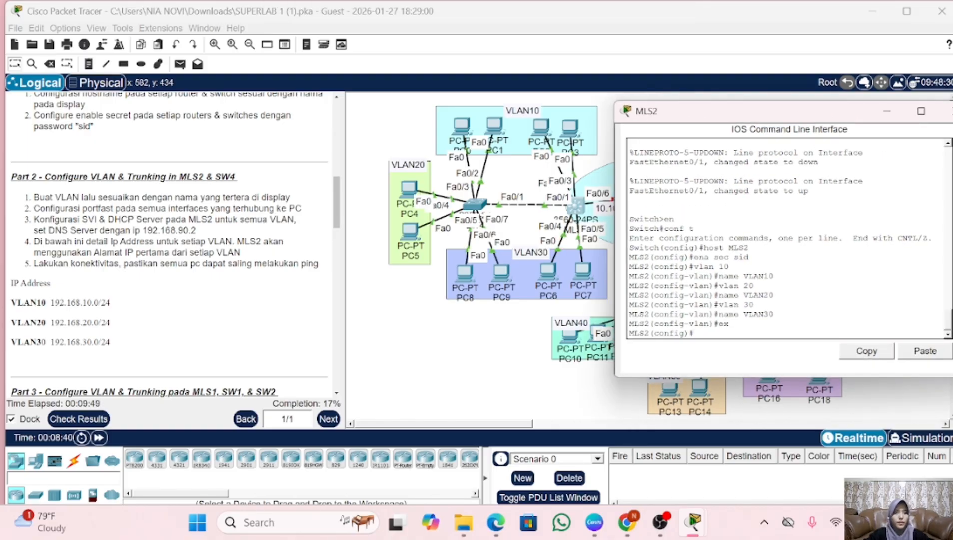
pyautogui.doubleClick(789, 103)
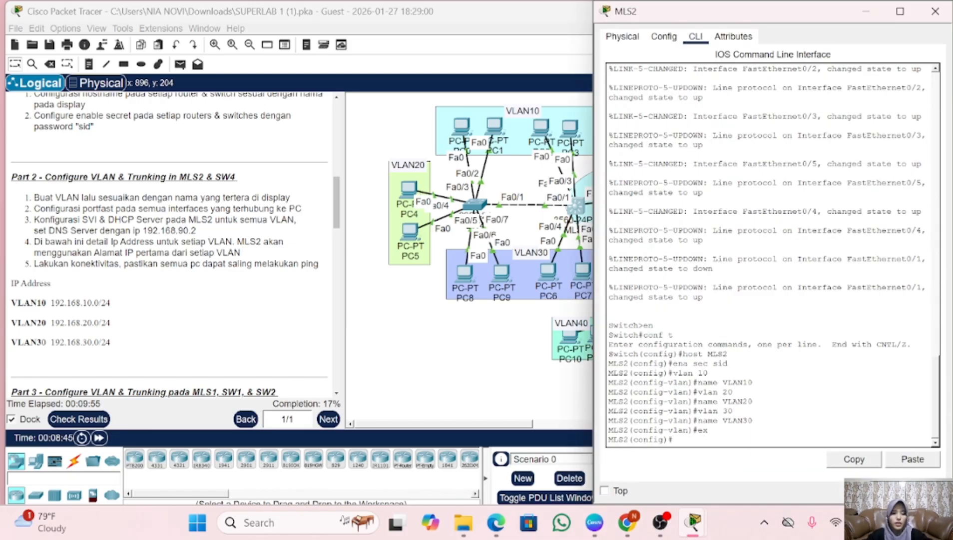
# - Set the interface range fa0/2-3 on MLS2 to access mode
pyautogui.write('t ran')
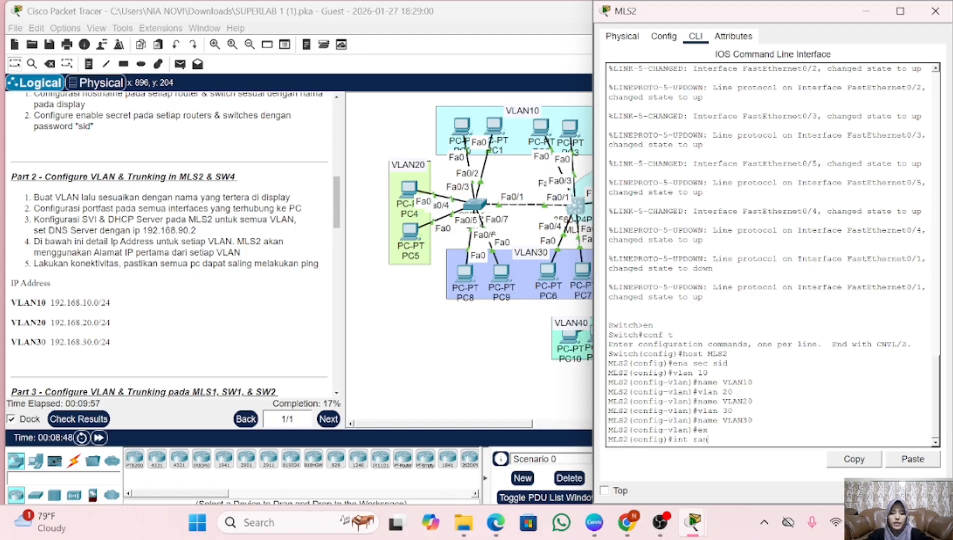
pyautogui.write('ge fa0/2-')
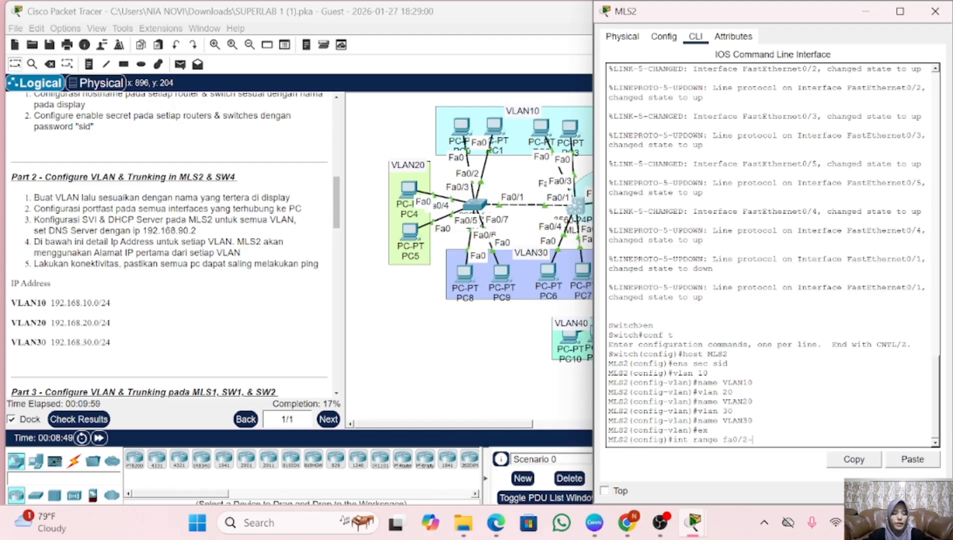
pyautogui.write('3')
pyautogui.press('Return')
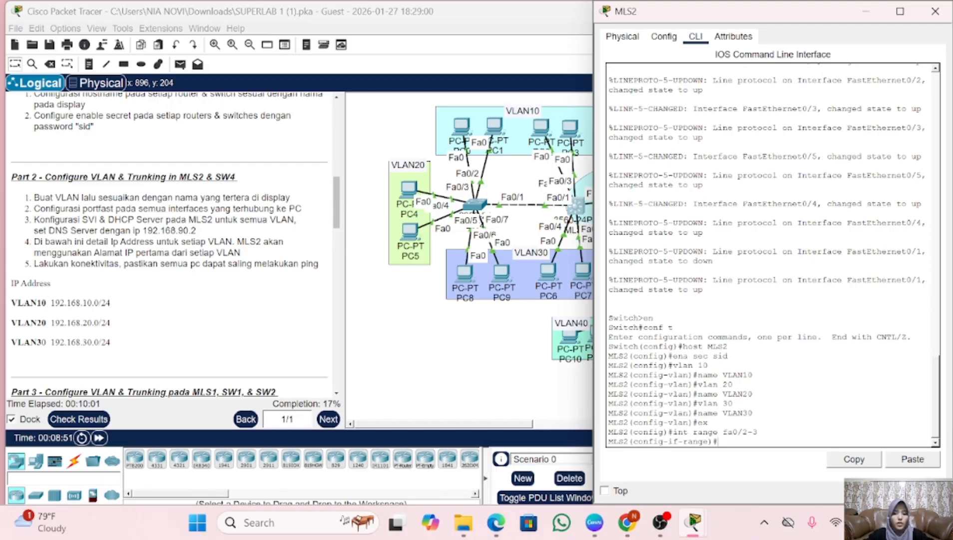
pyautogui.write('sw m a')
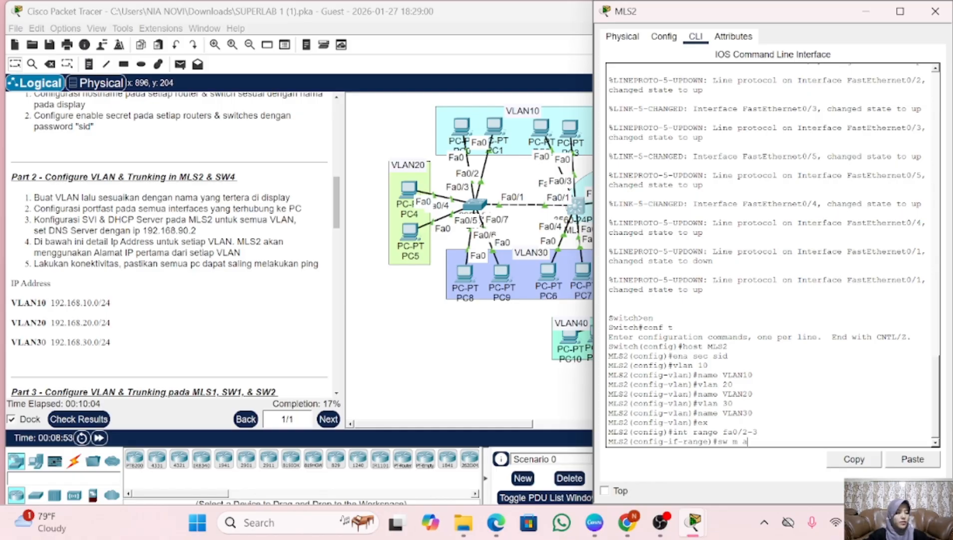
pyautogui.press('Return')
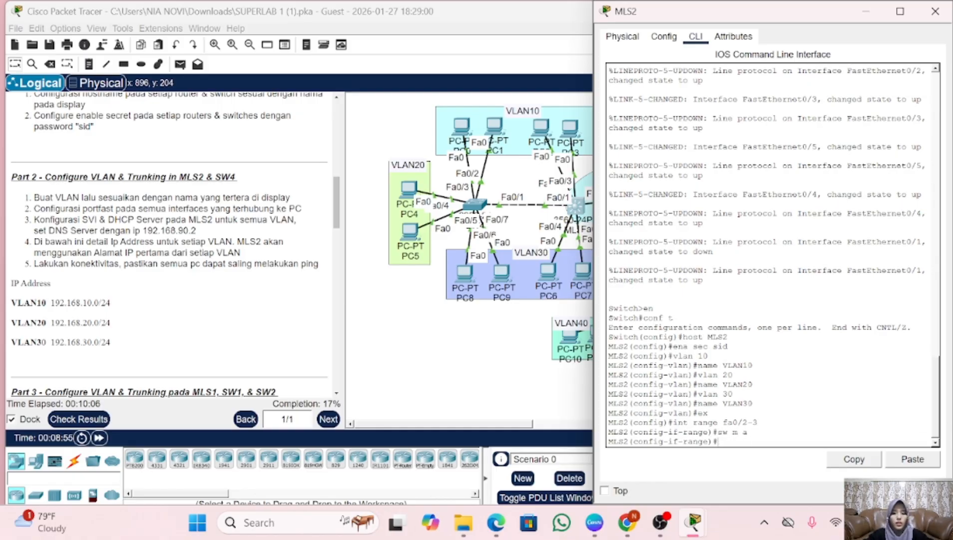
# - Assign MLS2's fa0/2-3 ports to VLAN 10, enable PortFast on them, and return to global configuration
pyautogui.write('sw a vl 10')
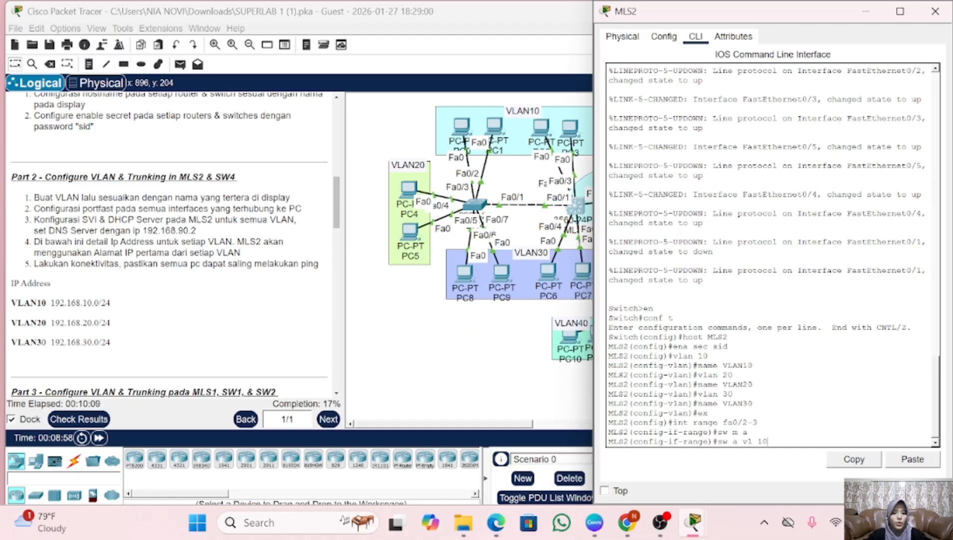
pyautogui.press('Return')
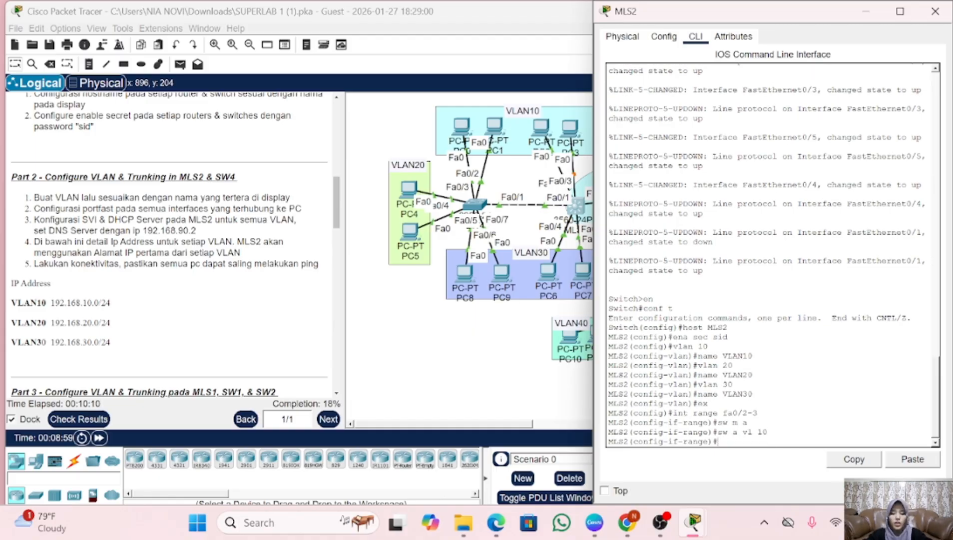
pyautogui.write('spa po')
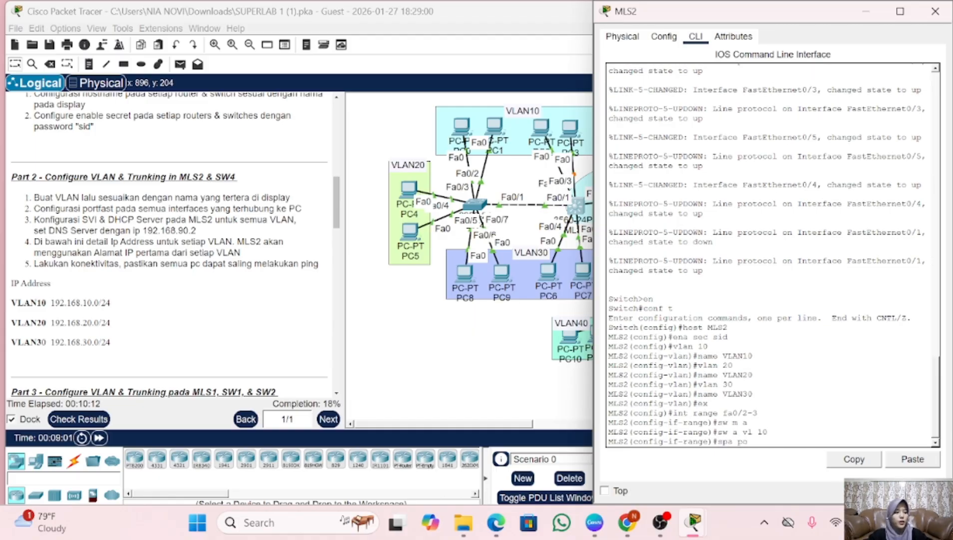
pyautogui.press('Return')
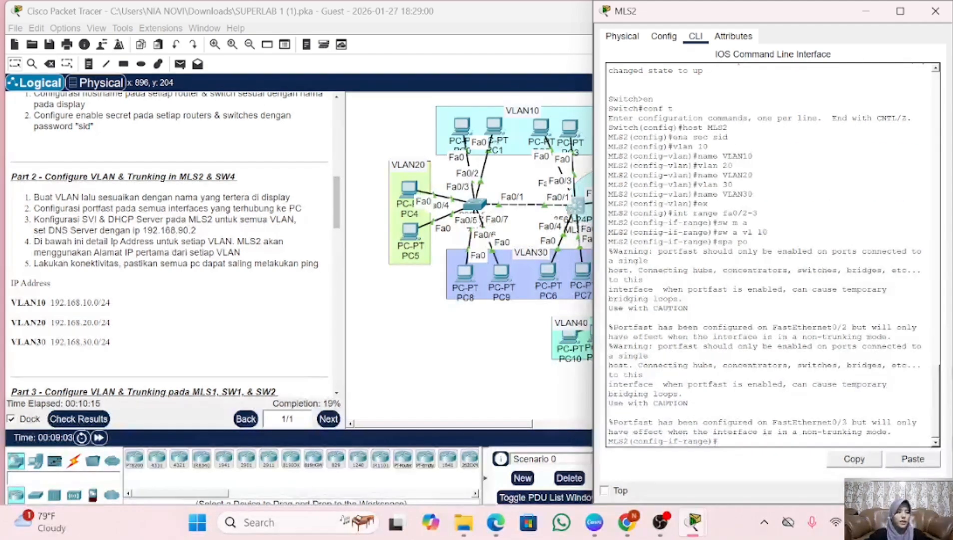
pyautogui.write('ex')
pyautogui.press('Return')
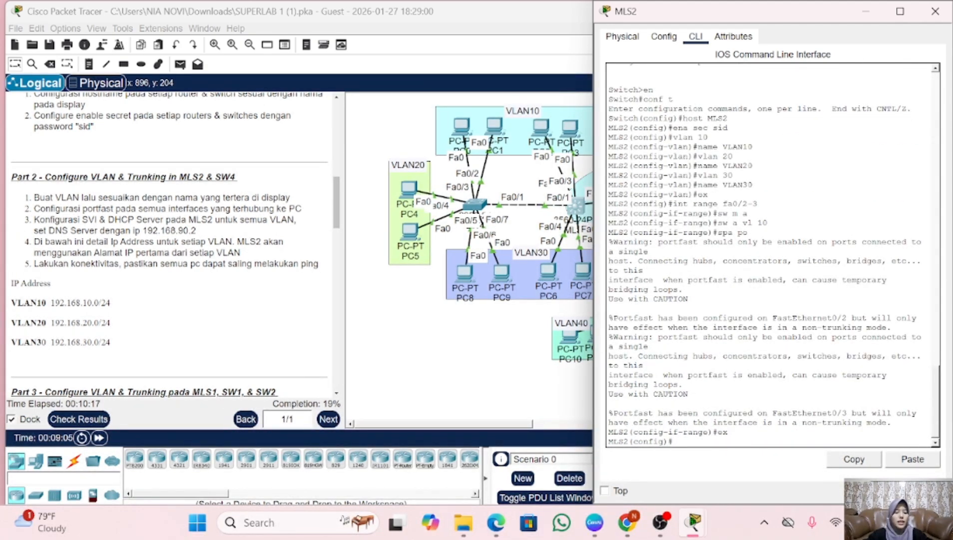
# - Set the interface range fa0/4-5 on MLS2 to access mode
pyautogui.write('i')
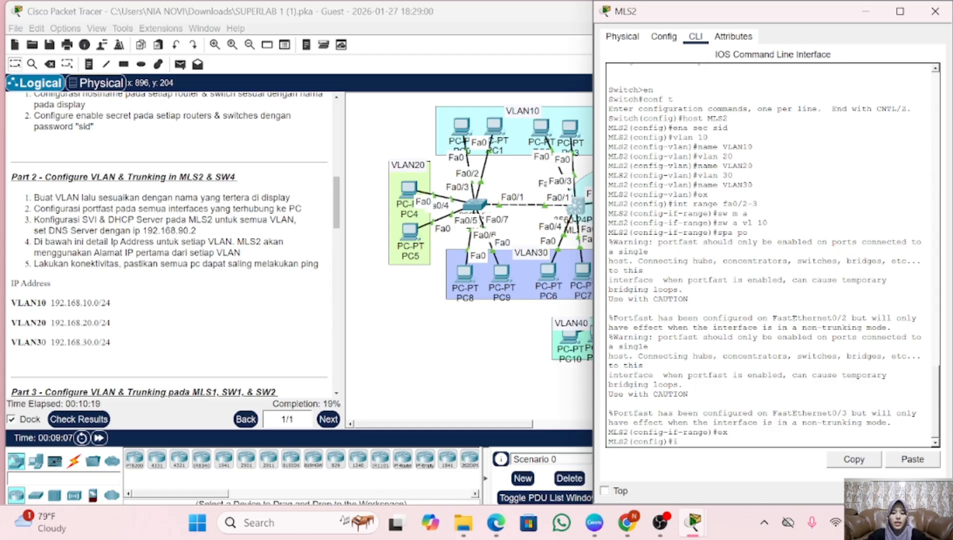
pyautogui.write('nt range f')
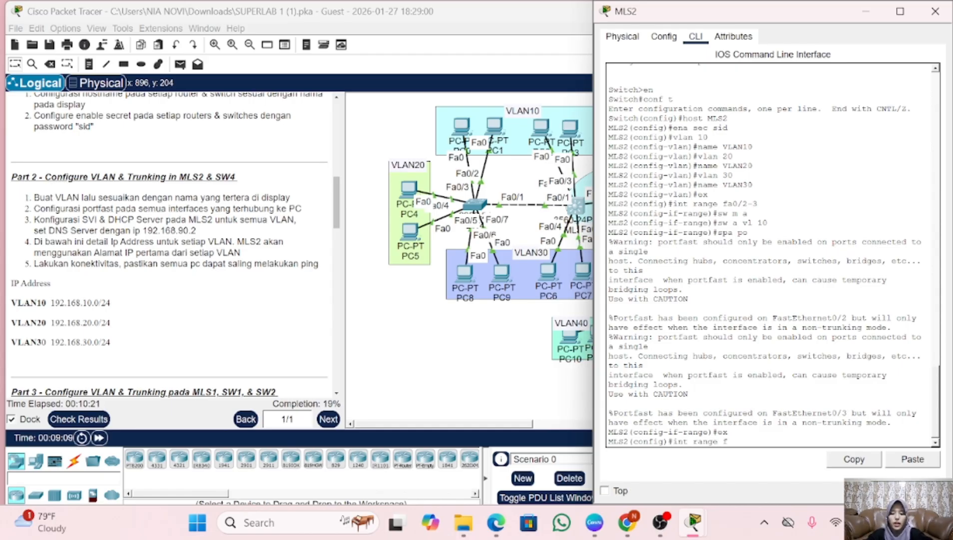
pyautogui.write('a0/4-5')
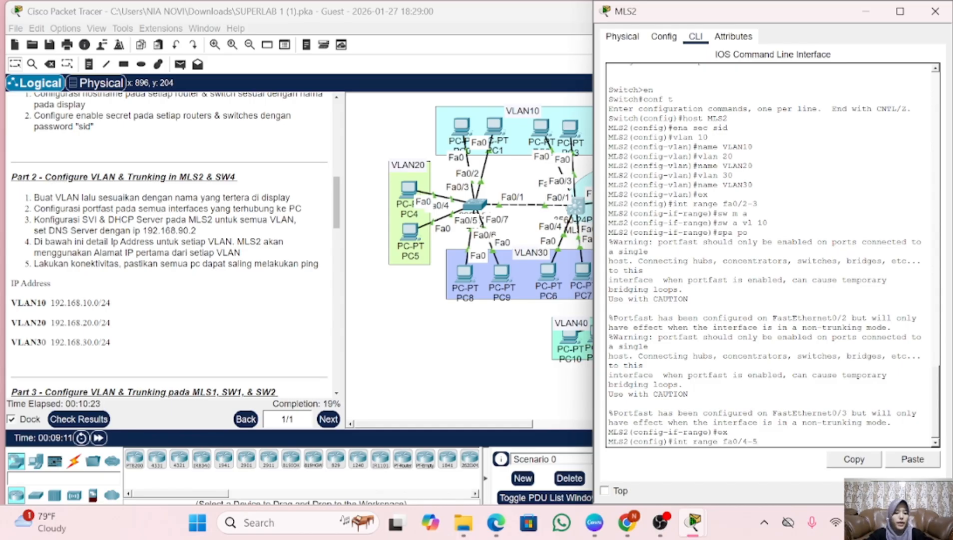
pyautogui.press('Return')
pyautogui.write('sw')
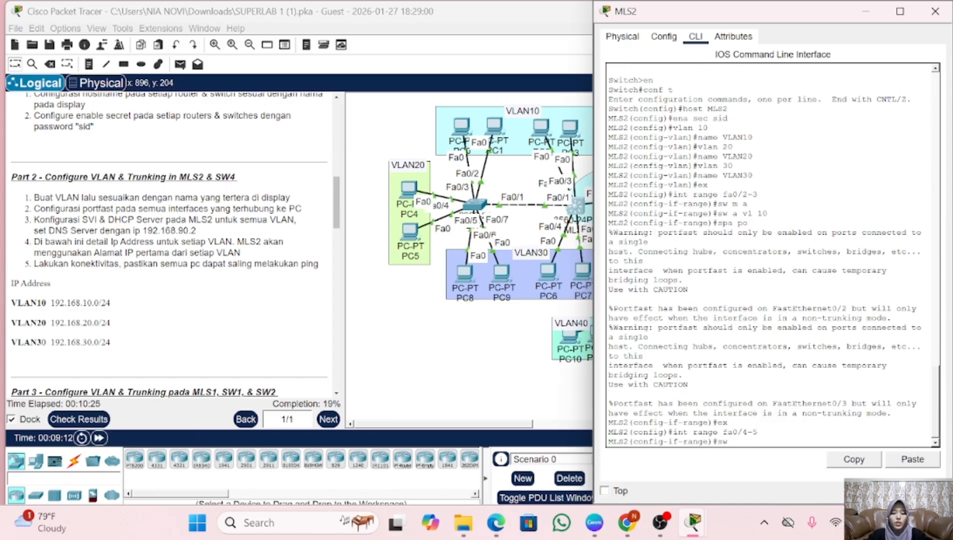
pyautogui.write(' m a')
pyautogui.press('Return')
# - Assign MLS2's fa0/4-5 ports to VLAN 30 and enable PortFast on them
pyautogui.write('sw ')
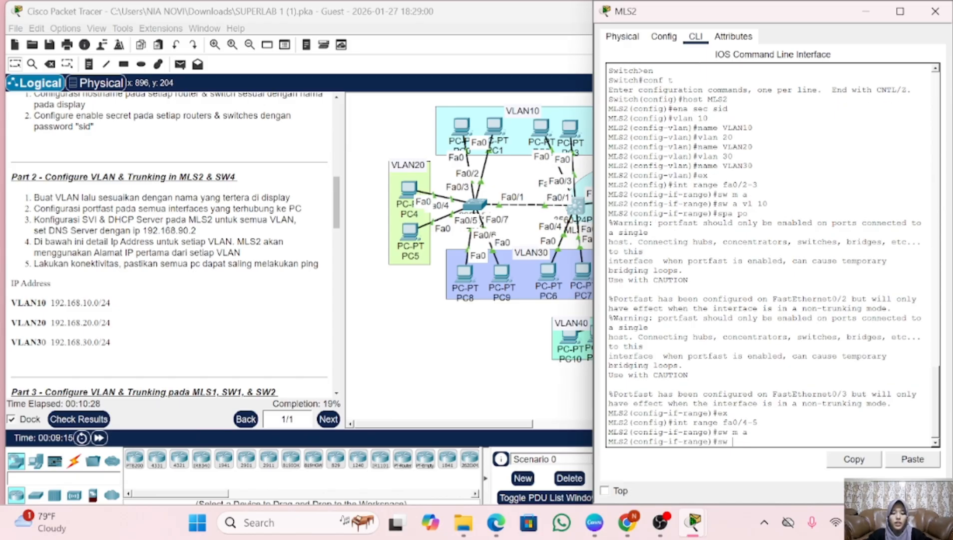
pyautogui.write('a vl 3')
pyautogui.write('0')
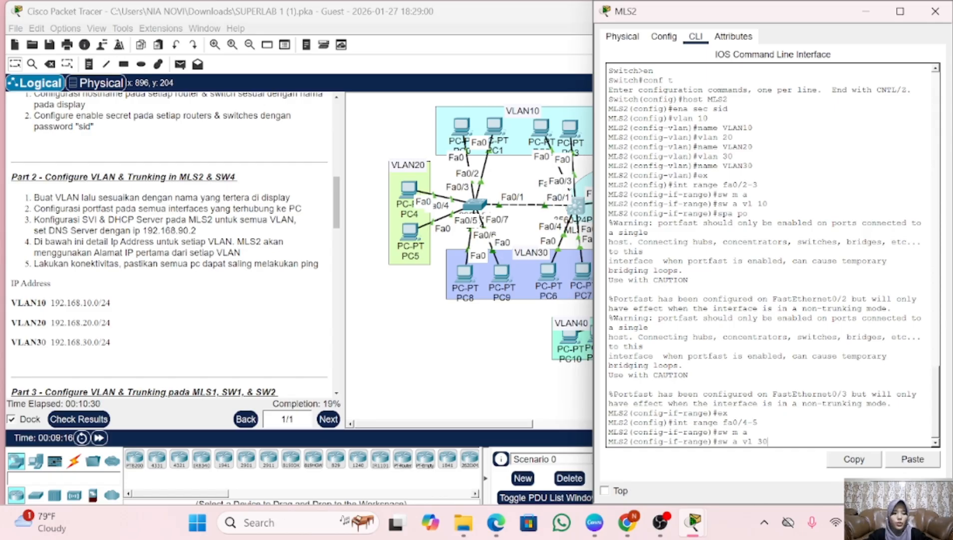
pyautogui.press('Return')
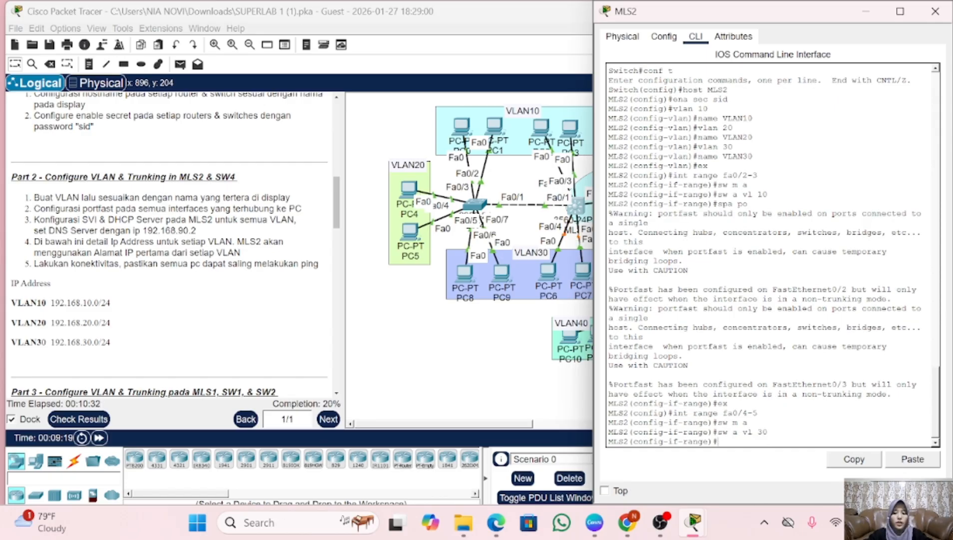
pyautogui.write('spa po')
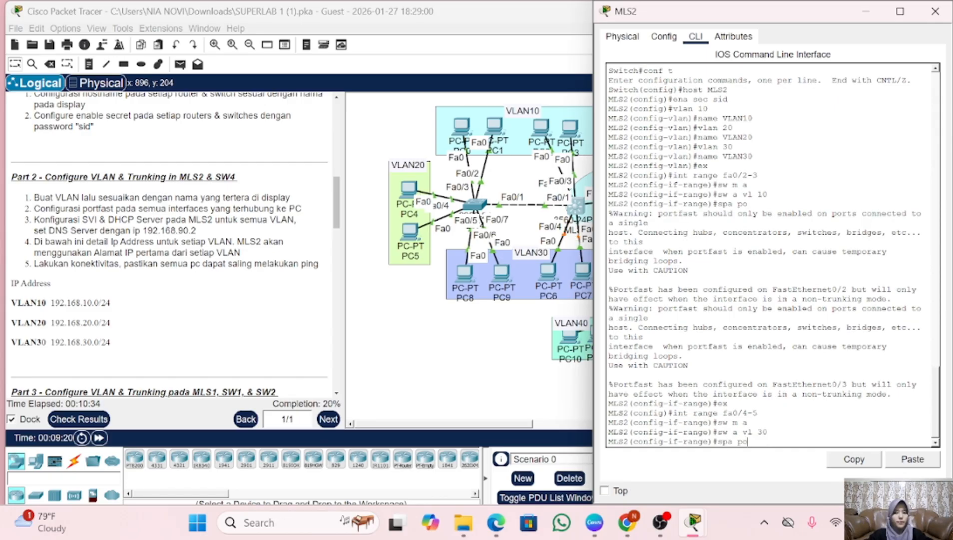
pyautogui.press('Return')
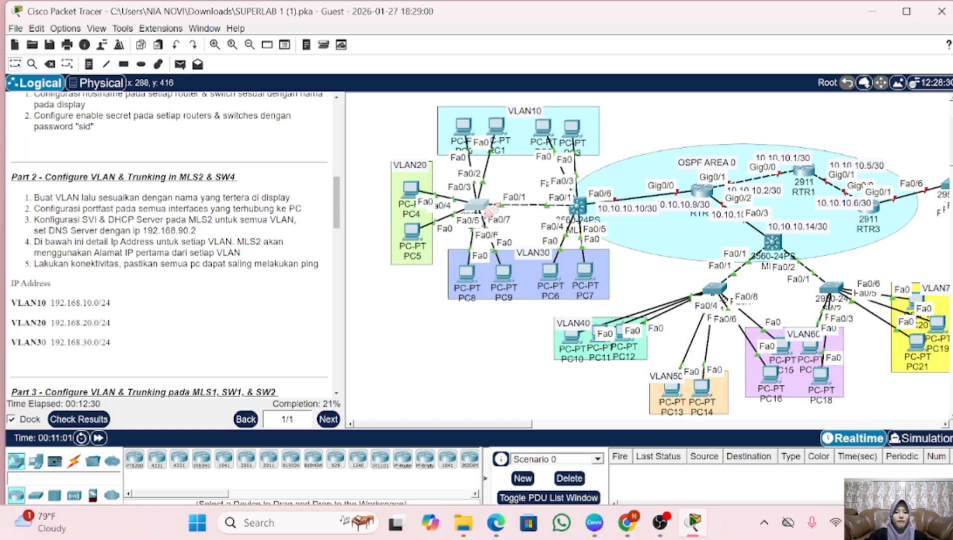
# - Open SW4's command line and set its fa0/1 interface to trunk mode
pyautogui.click(478, 205)
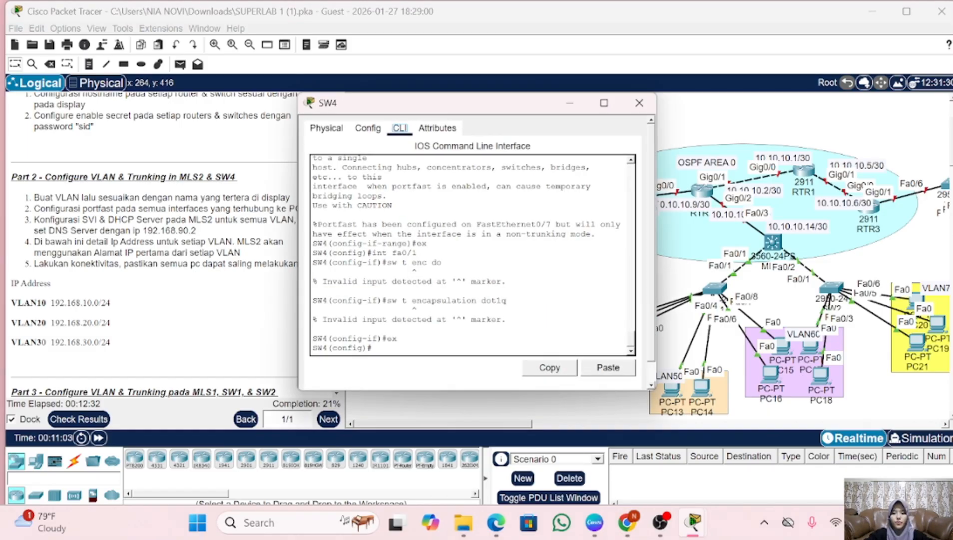
pyautogui.write('int')
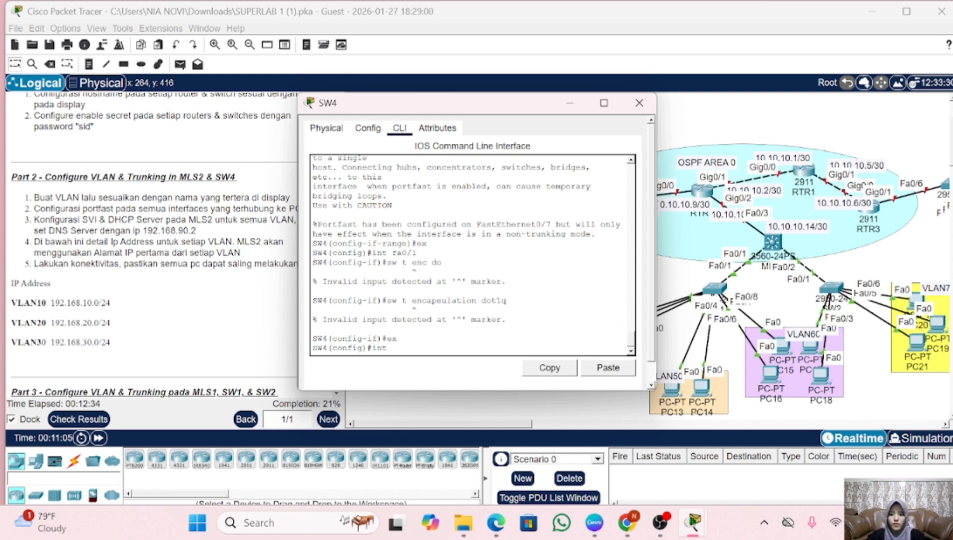
pyautogui.write(' fa0/1')
pyautogui.press('Return')
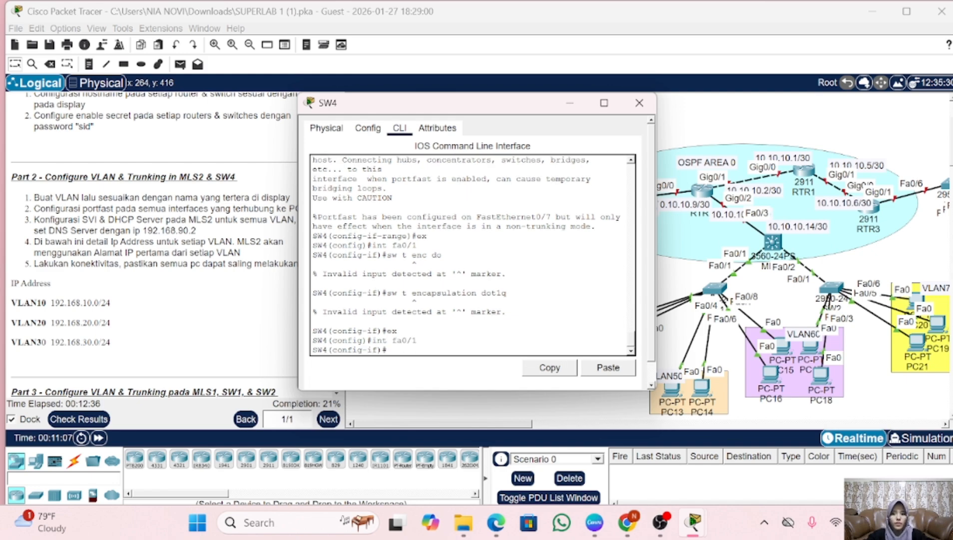
pyautogui.write('sw m t')
pyautogui.press('Return')
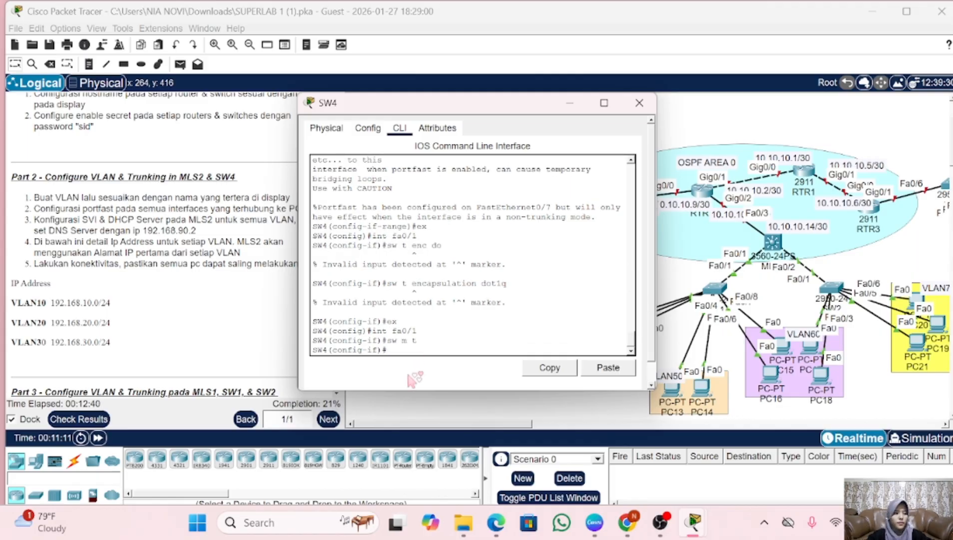
# - Allow VLANs 10-30 on SW4's fa0/1 trunk and close the SW4 window
pyautogui.write('sw')
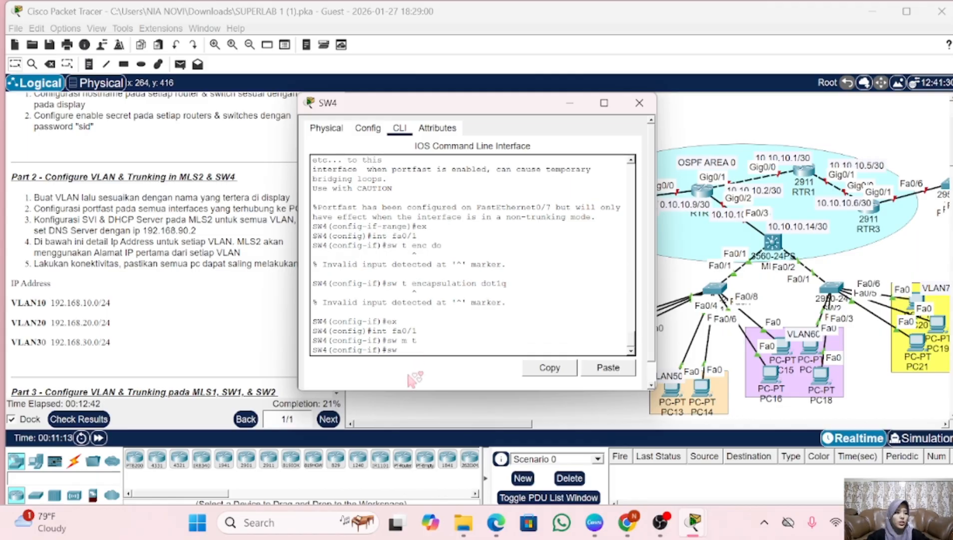
pyautogui.write(' t all ')
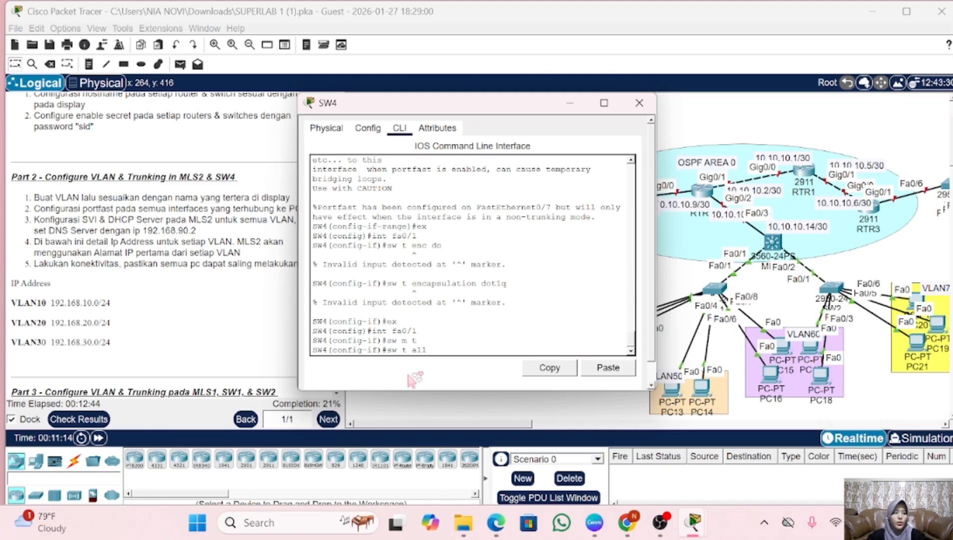
pyautogui.write('vl 10')
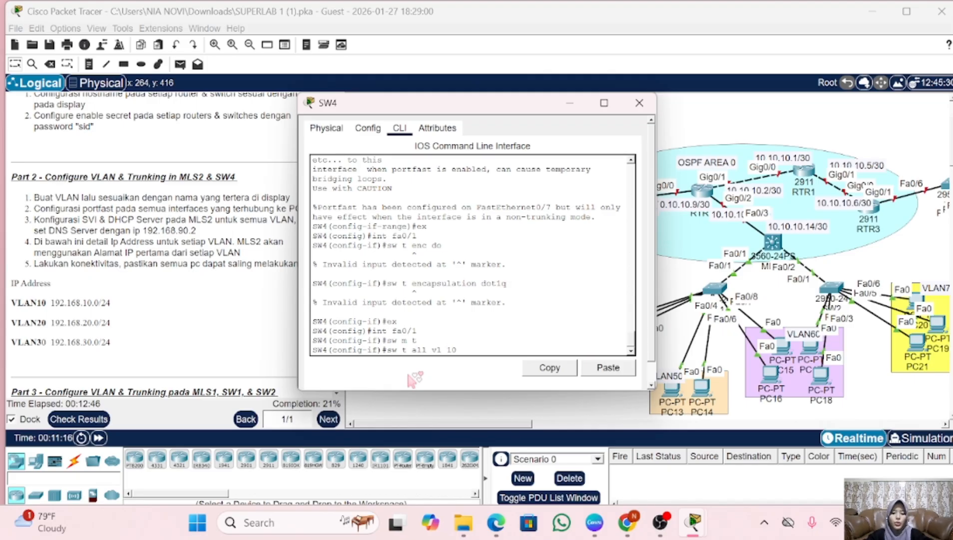
pyautogui.write('-30')
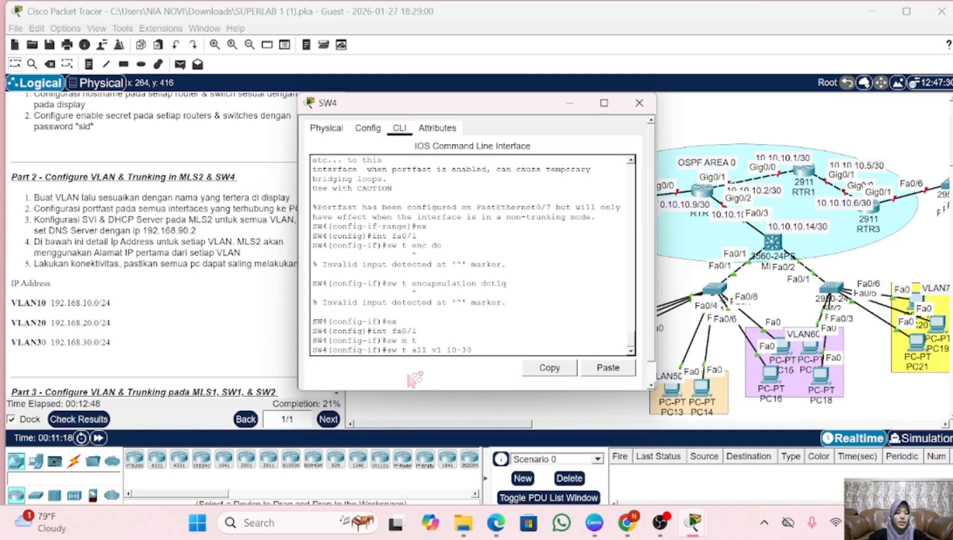
pyautogui.press('Return')
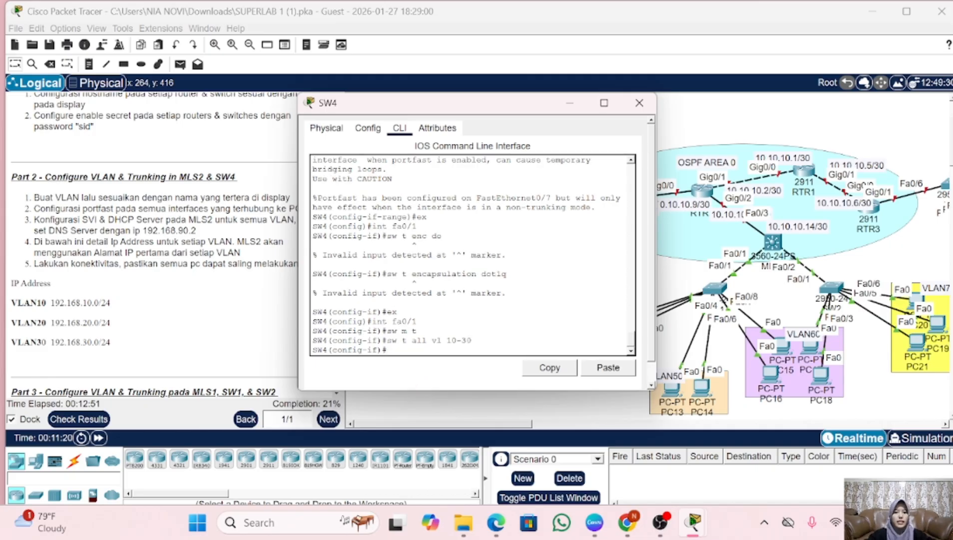
pyautogui.click(639, 103)
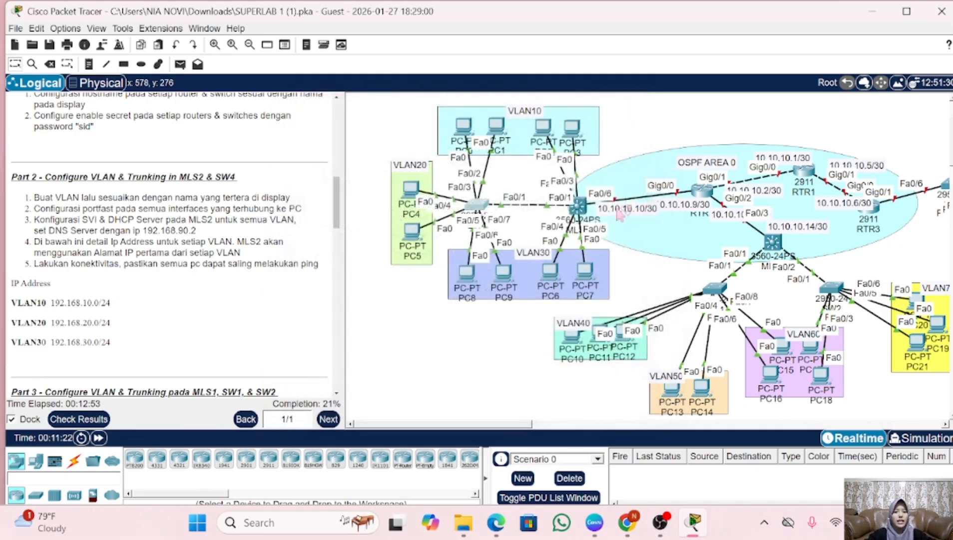
# - Open MLS2's command line and set dot1q trunk encapsulation on its fa0/1 interface
pyautogui.click(578, 205)
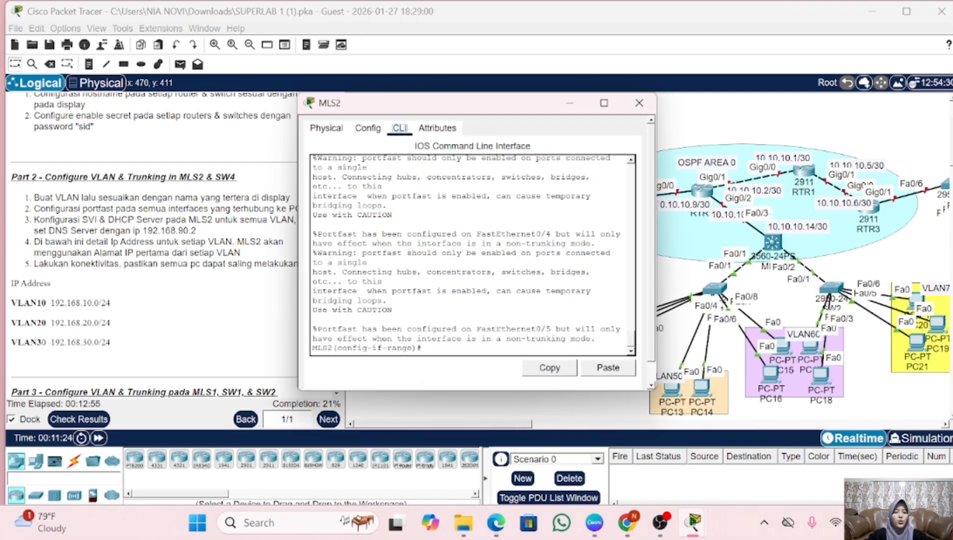
pyautogui.click(455, 350)
pyautogui.write('ex')
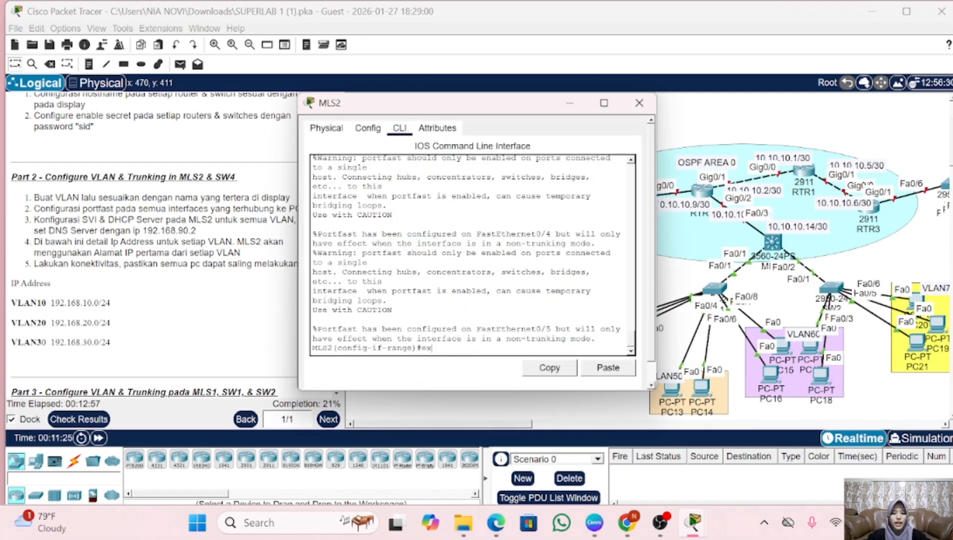
pyautogui.press('Return')
pyautogui.write('int f')
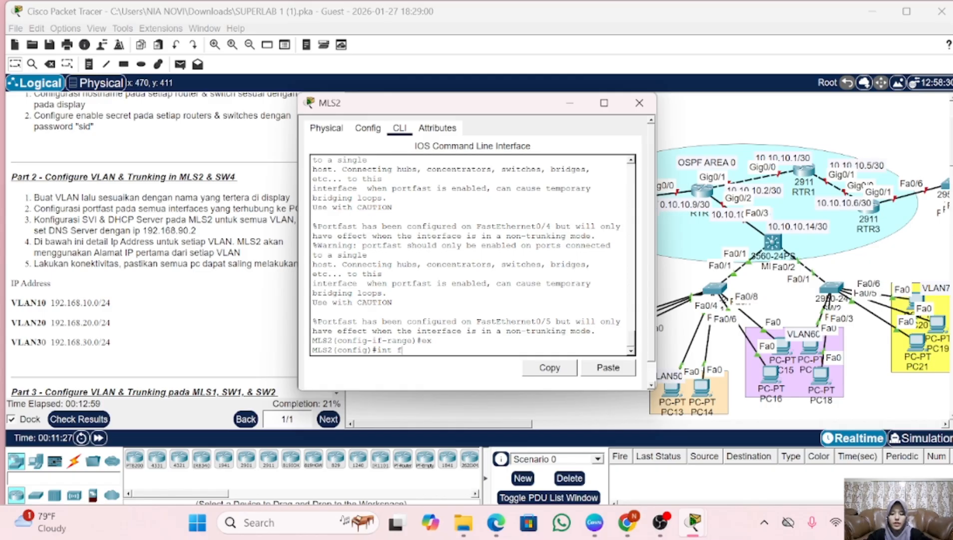
pyautogui.write('a0/1')
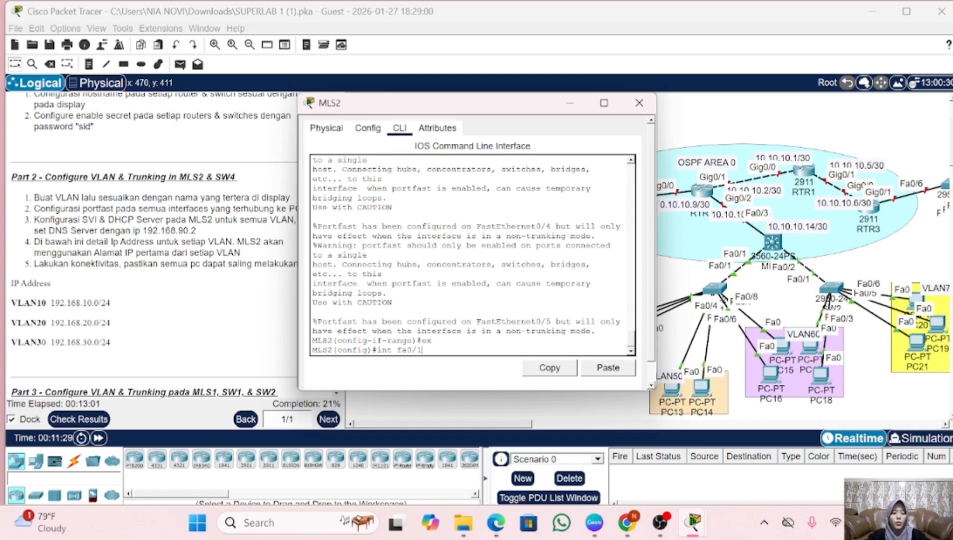
pyautogui.press('Return')
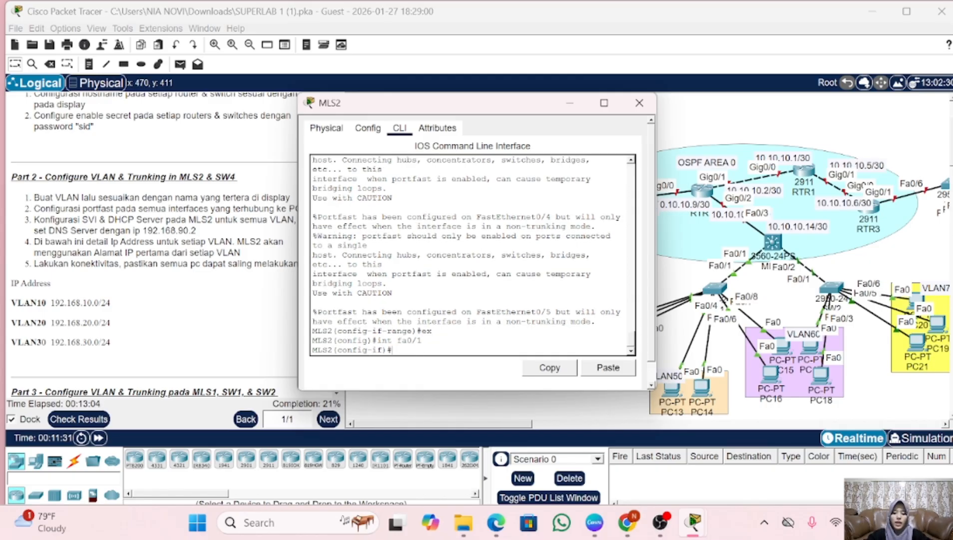
pyautogui.write('sw t e')
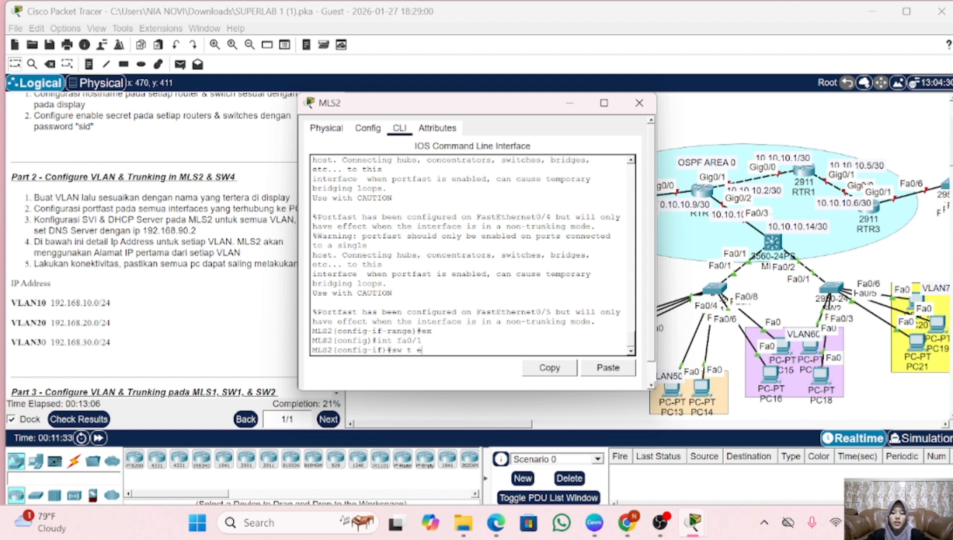
pyautogui.write('nc do')
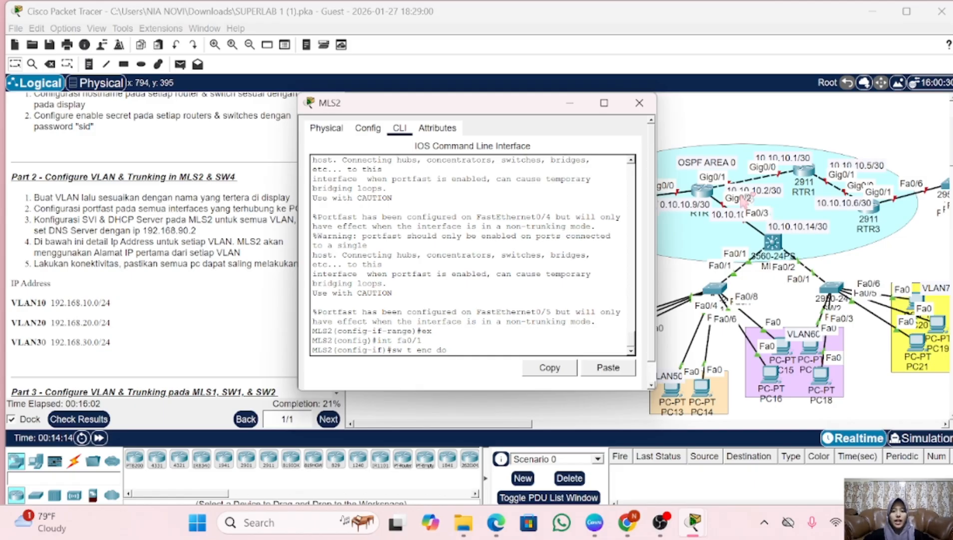
pyautogui.press('Return')
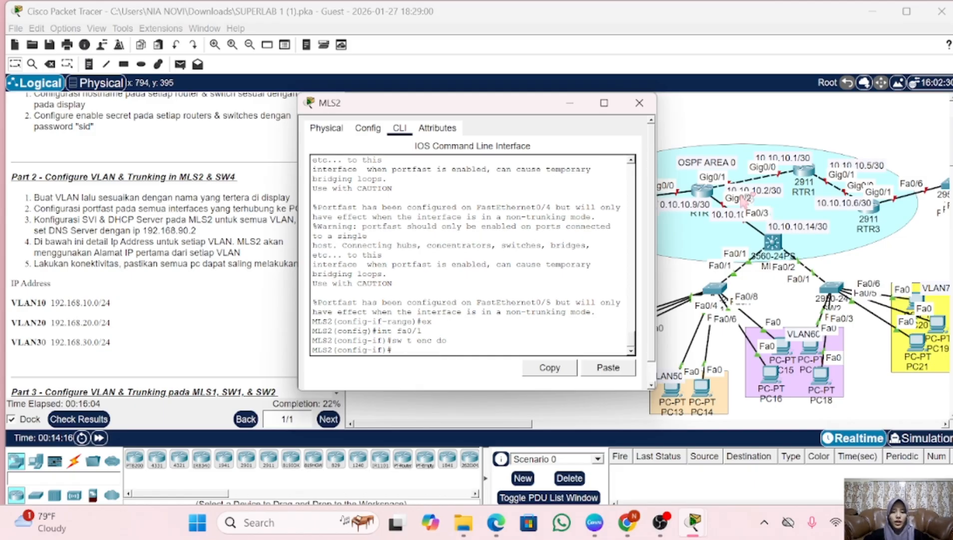
# - Set MLS2's fa0/1 interface to trunk mode and close the MLS2 window
pyautogui.write('sw ')
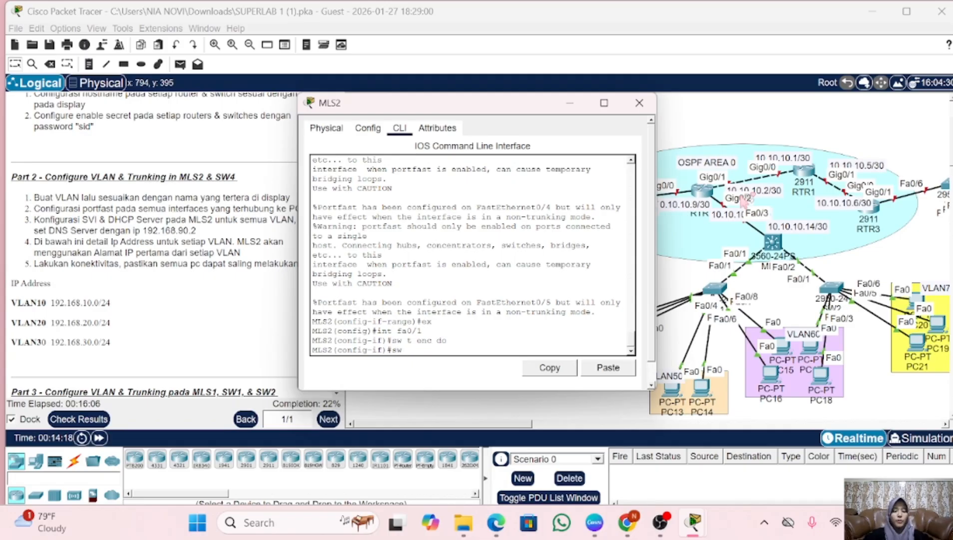
pyautogui.write('m t')
pyautogui.press('Return')
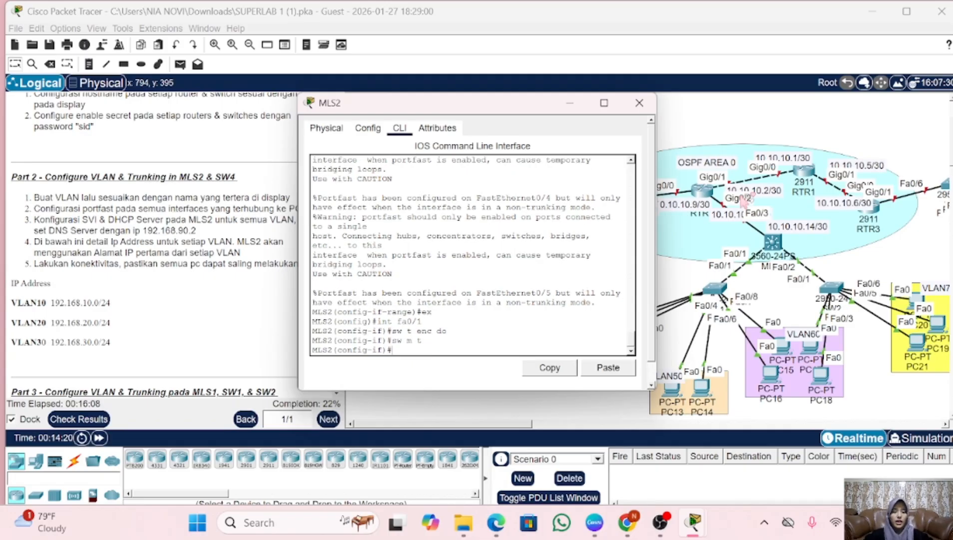
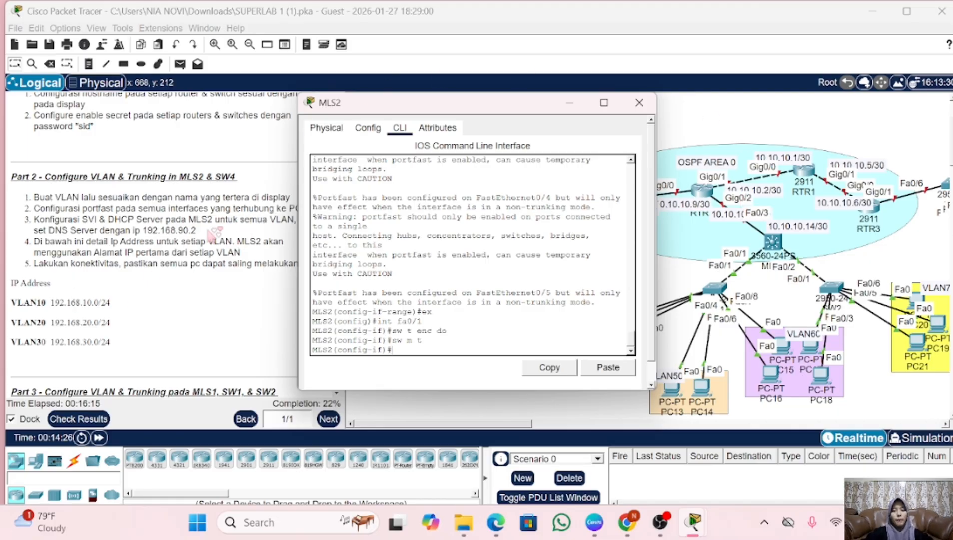
pyautogui.click(640, 104)
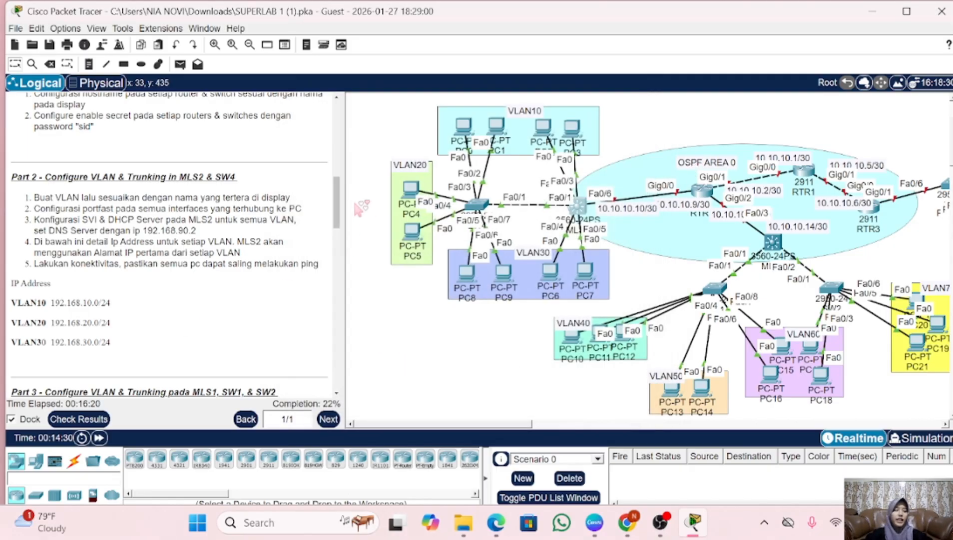
# - Reopen MLS2's command line, leave the fa0/1 configuration and create the VLAN 10 interface
pyautogui.click(580, 208)
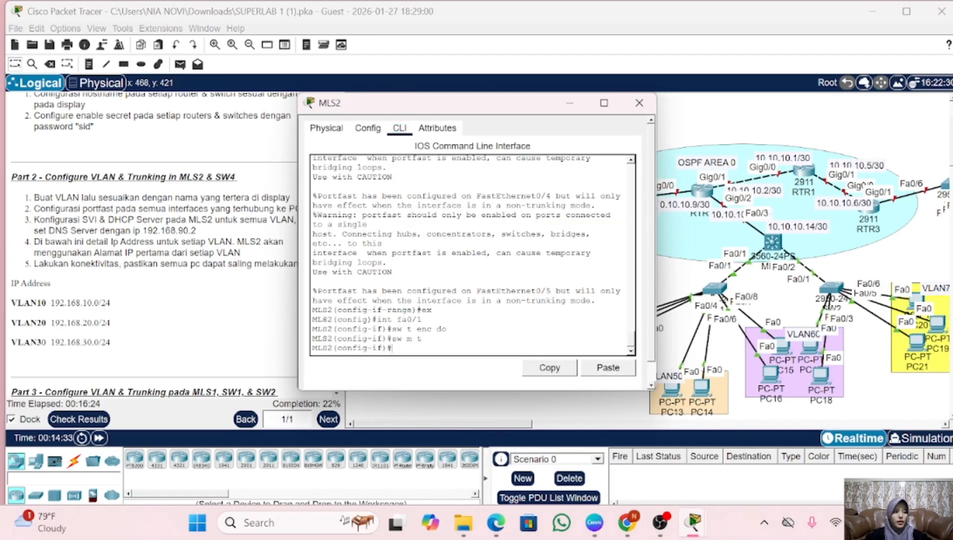
pyautogui.write('ex')
pyautogui.press('Return')
pyautogui.write('int vlan 1')
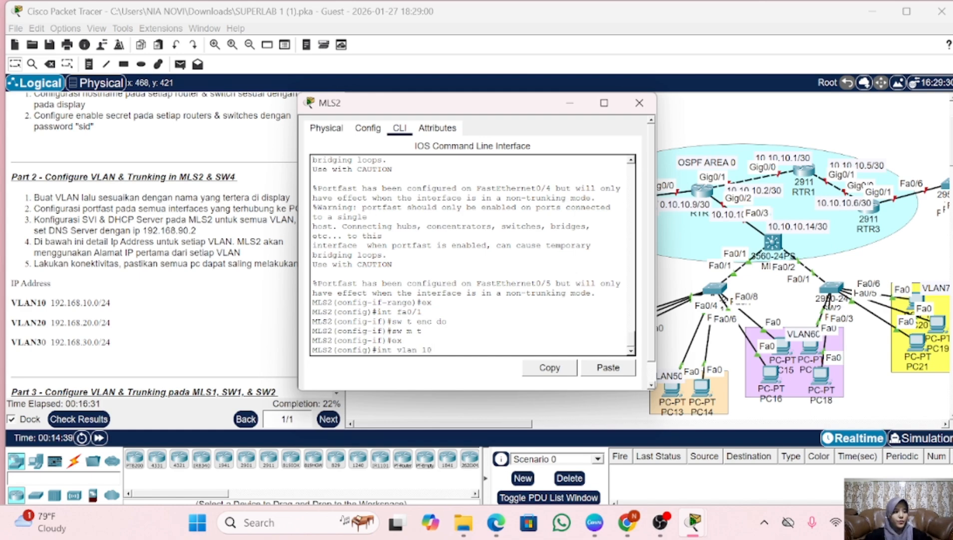
pyautogui.write('0')
pyautogui.press('Return')
pyautogui.write('ip')
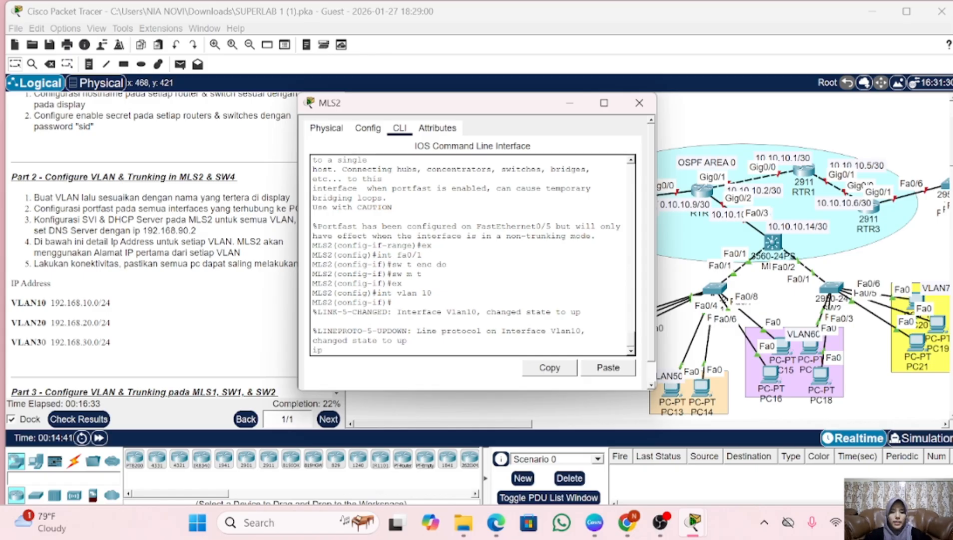
pyautogui.press('BackSpace')
pyautogui.press('BackSpace')
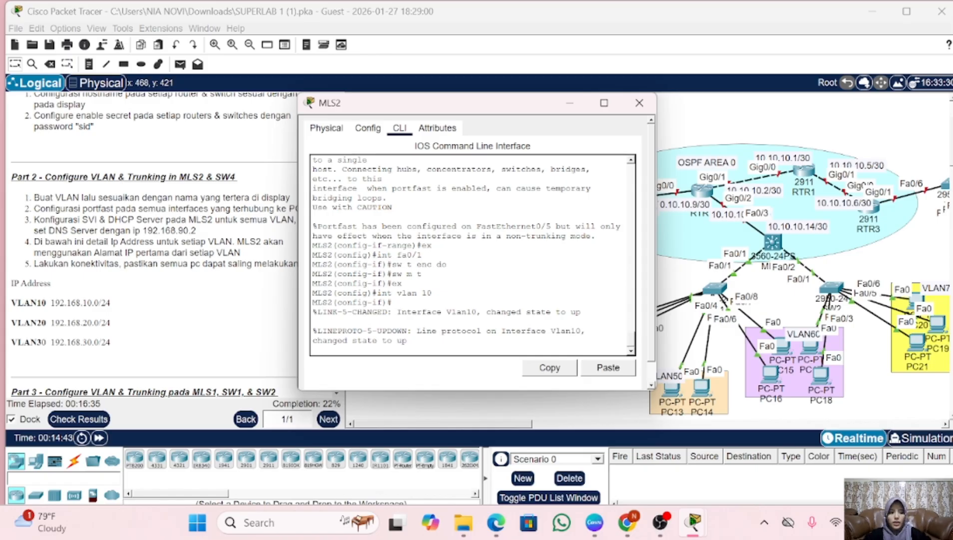
pyautogui.press('Return')
# - Assign IP address 192.168.10.1 with mask 255.255.255.0 to the VLAN 10 interface and exit its configuration
pyautogui.write('ip add ')
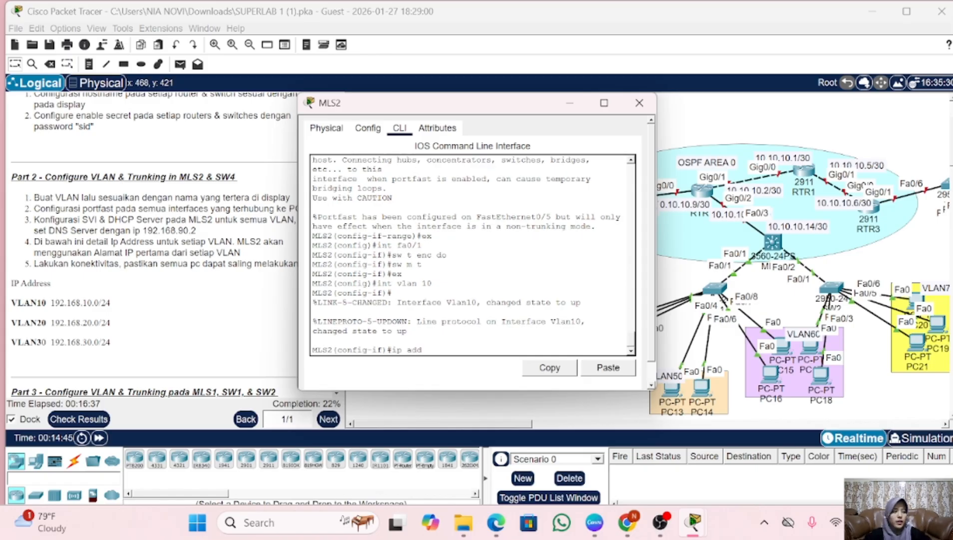
pyautogui.write('192.1')
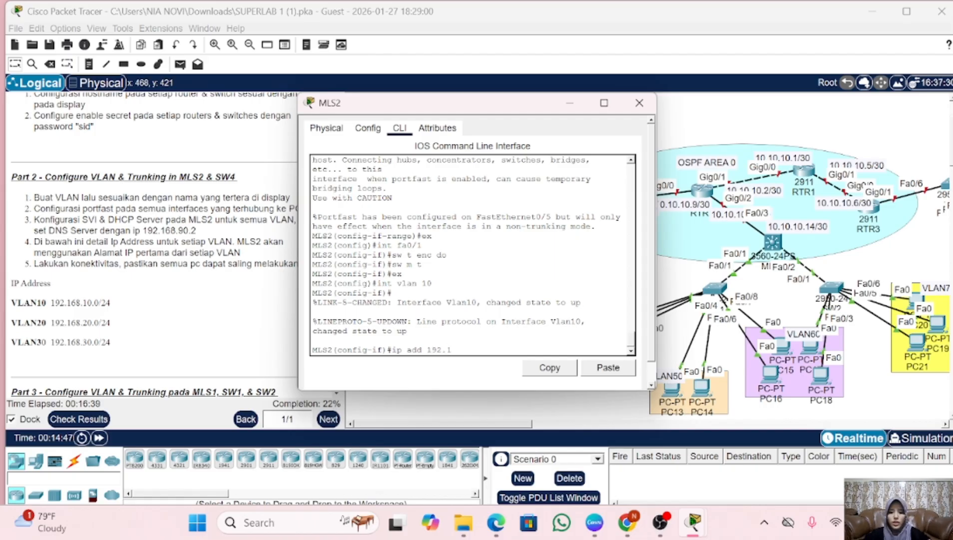
pyautogui.write('68.10.1')
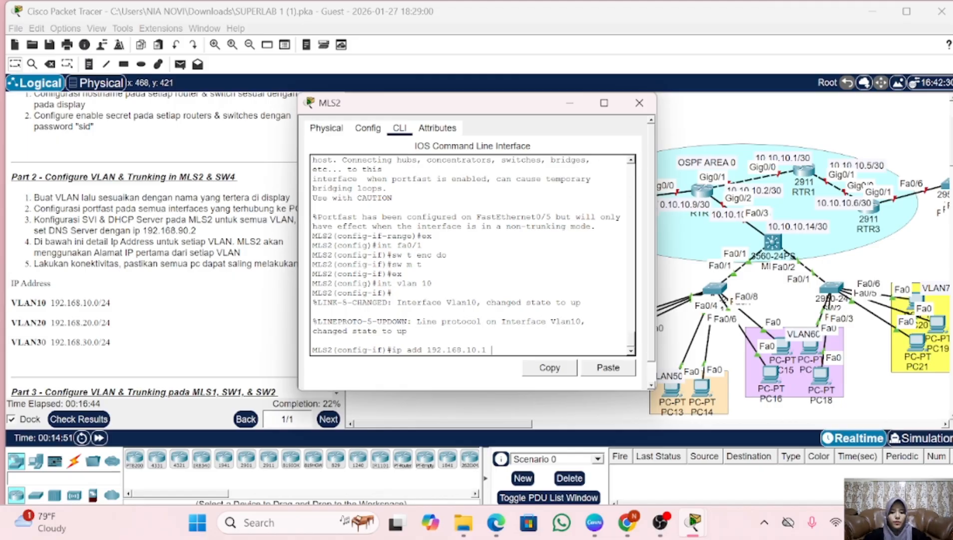
pyautogui.write(' 255.255')
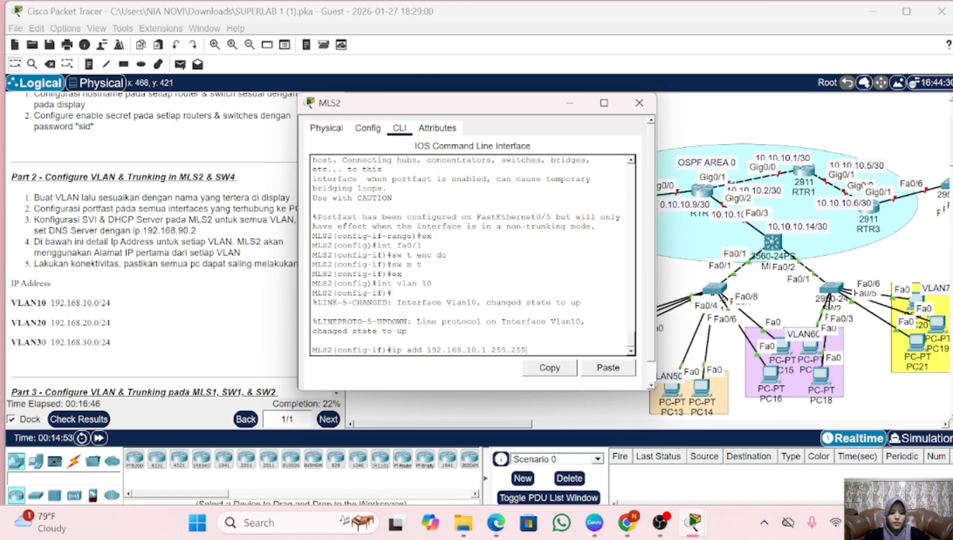
pyautogui.write('.255.0')
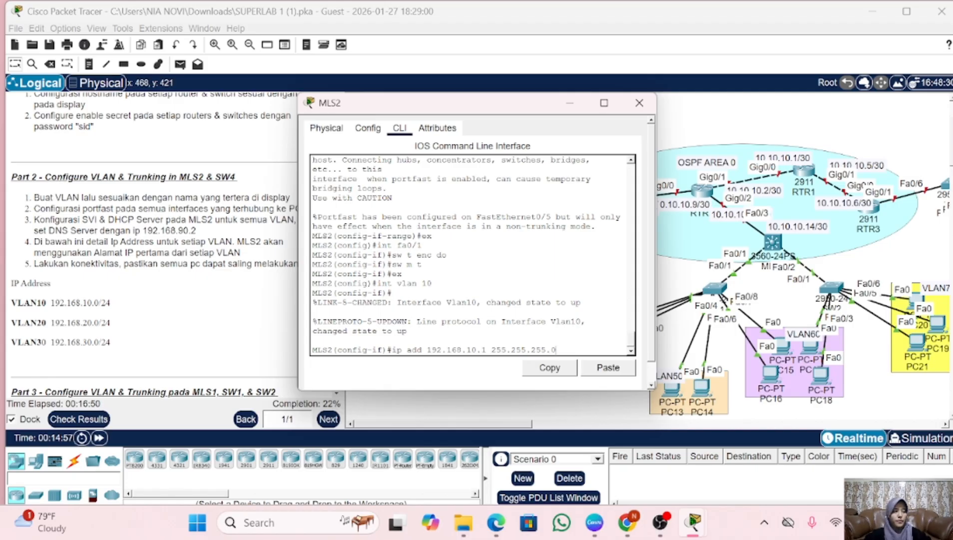
pyautogui.press('Return')
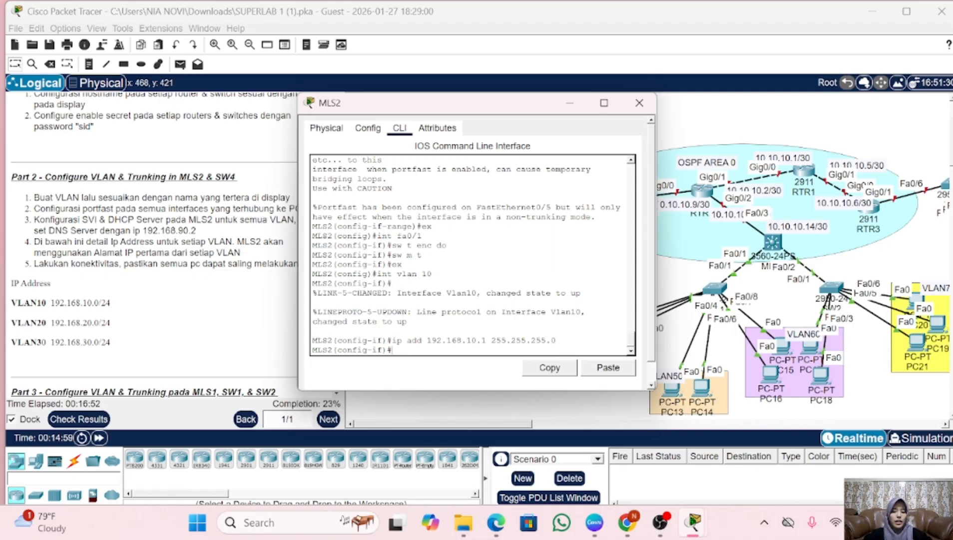
pyautogui.write('ex')
pyautogui.press('Return')
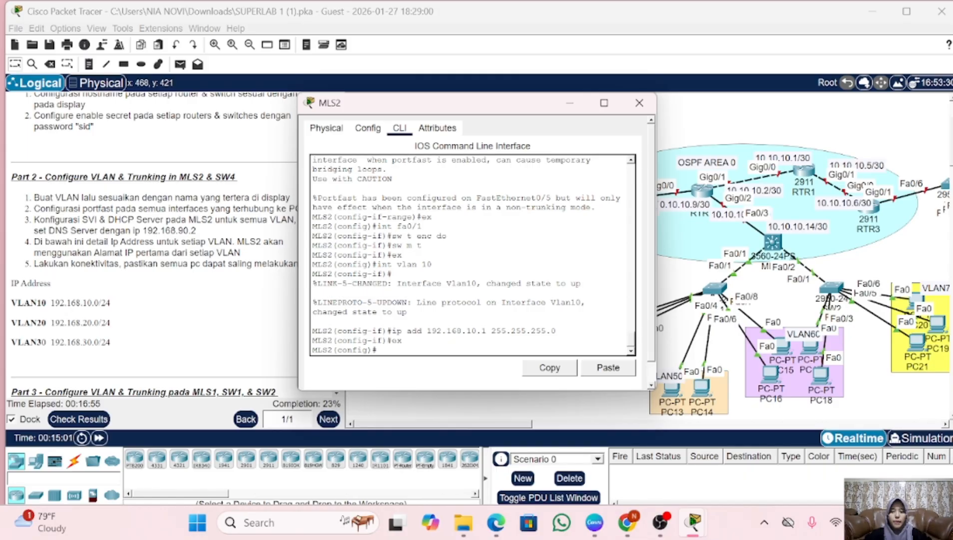
# - Create the VLAN 20 interface on MLS2
pyautogui.write('int ')
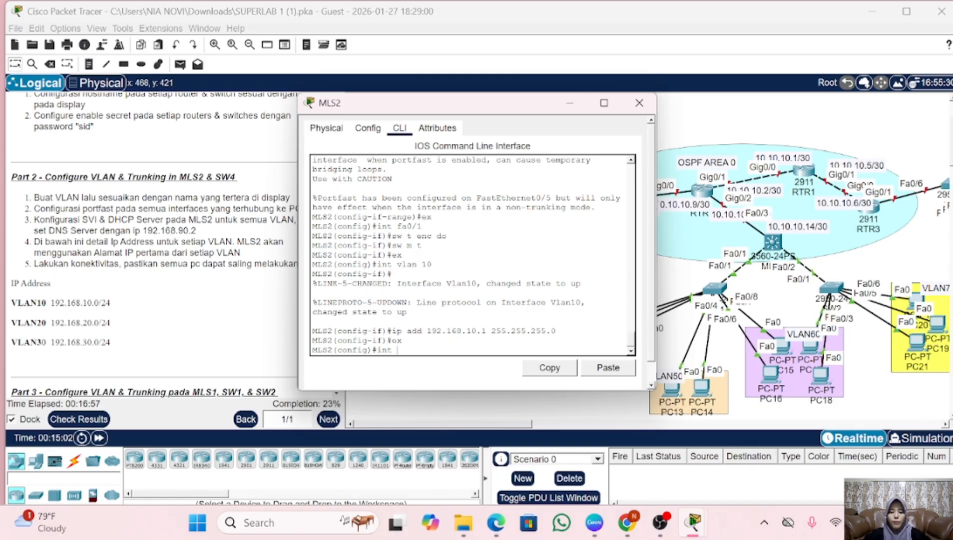
pyautogui.write('vlan')
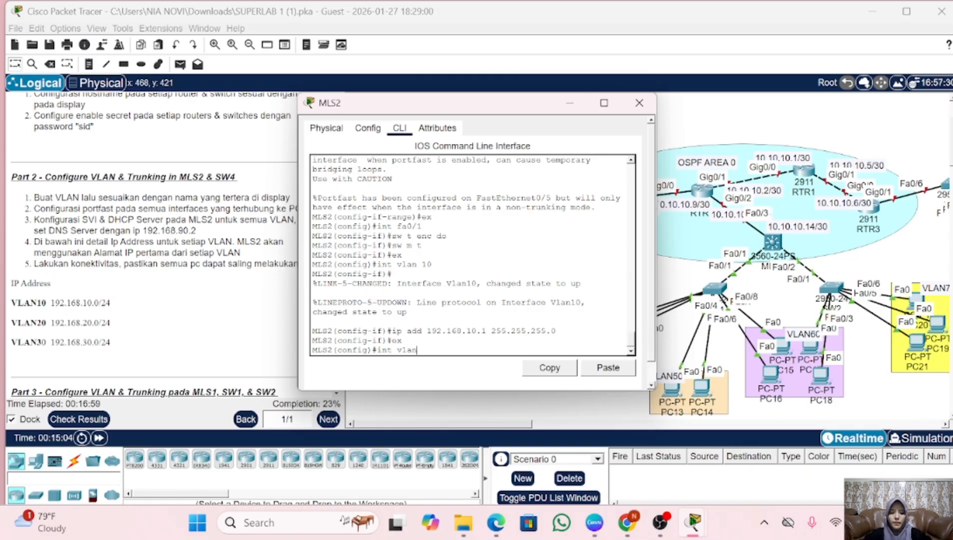
pyautogui.write(' 20')
pyautogui.press('Return')
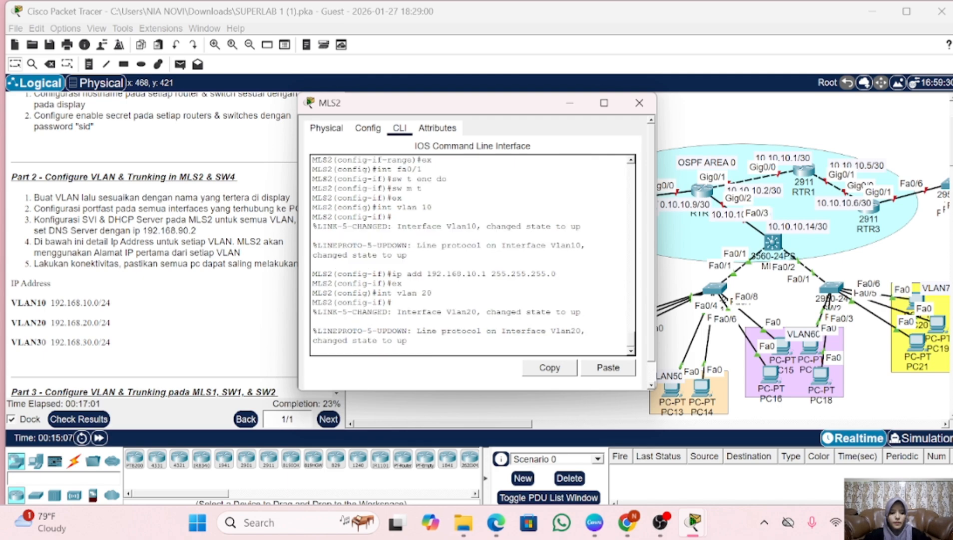
# - Assign IP address 192.168.20.1 with mask 255.255.255.0 to the VLAN 20 interface and exit its configuration
pyautogui.press('Up')
pyautogui.press('Up')
pyautogui.press('Up')
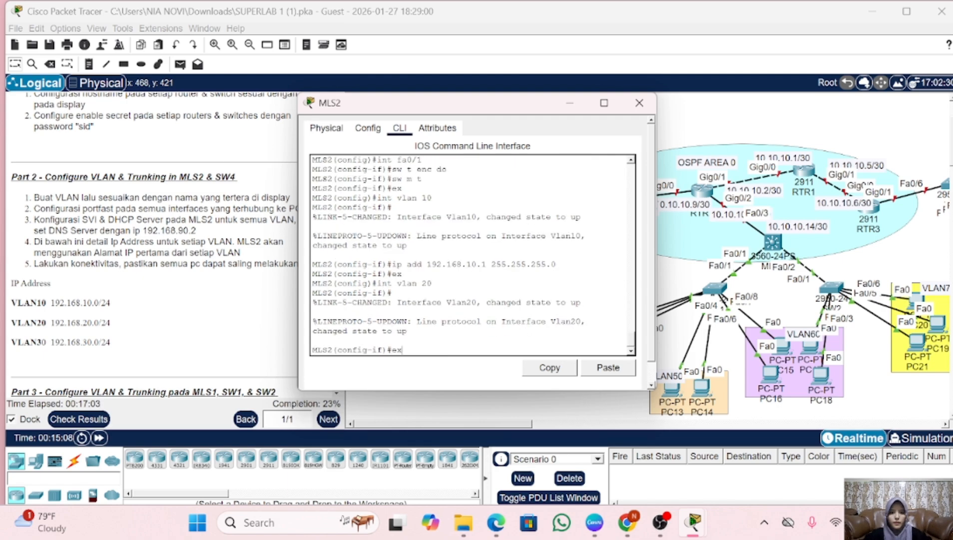
pyautogui.press('Left')
pyautogui.press('Left')
pyautogui.press('Left')
pyautogui.press('Left')
pyautogui.press('Left')
pyautogui.press('Left')
pyautogui.press('Left')
pyautogui.press('Left')
pyautogui.press('Left')
pyautogui.press('Left')
pyautogui.press('Left')
pyautogui.press('Left')
pyautogui.press('Left')
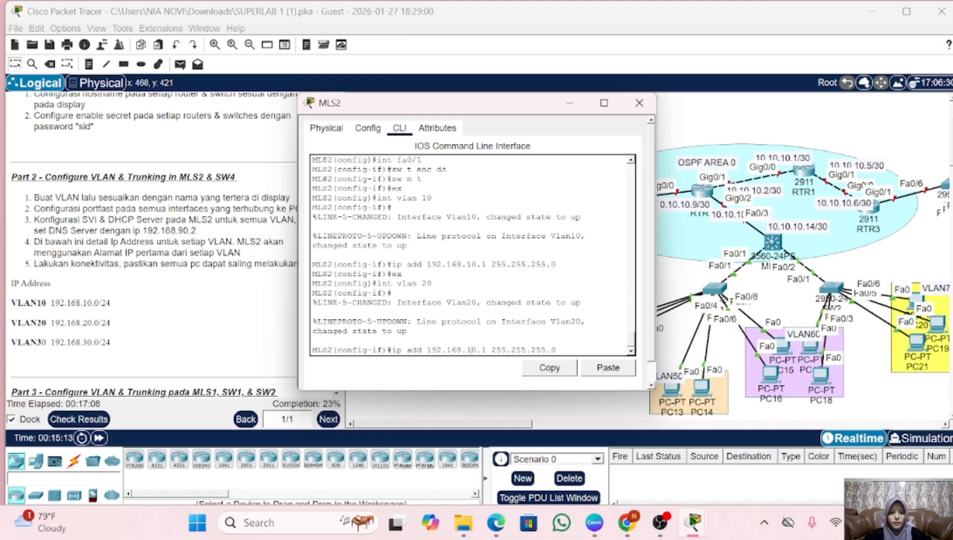
pyautogui.press('Left')
pyautogui.press('Left')
pyautogui.press('Left')
pyautogui.press('Left')
pyautogui.press('BackSpace')
pyautogui.write('2')
pyautogui.press('Return')
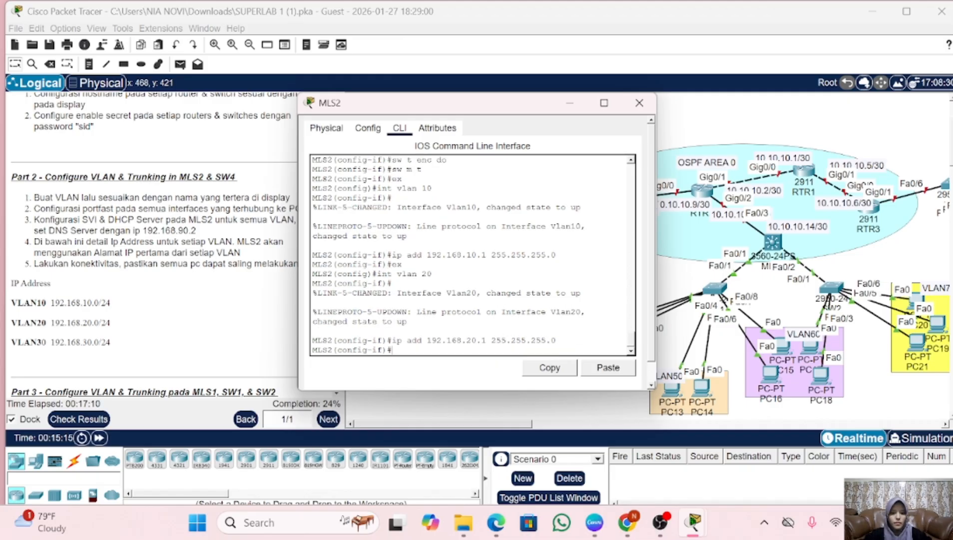
pyautogui.write('ex')
pyautogui.press('Return')
# - Create the VLAN 30 interface on MLS2
pyautogui.press('Up')
pyautogui.press('Up')
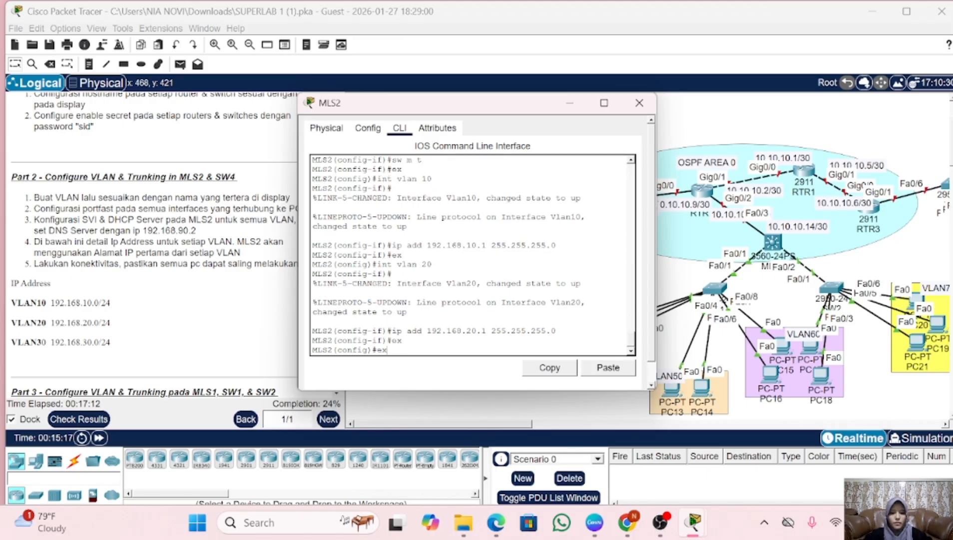
pyautogui.press('Up')
pyautogui.write('3')
pyautogui.press('Return')
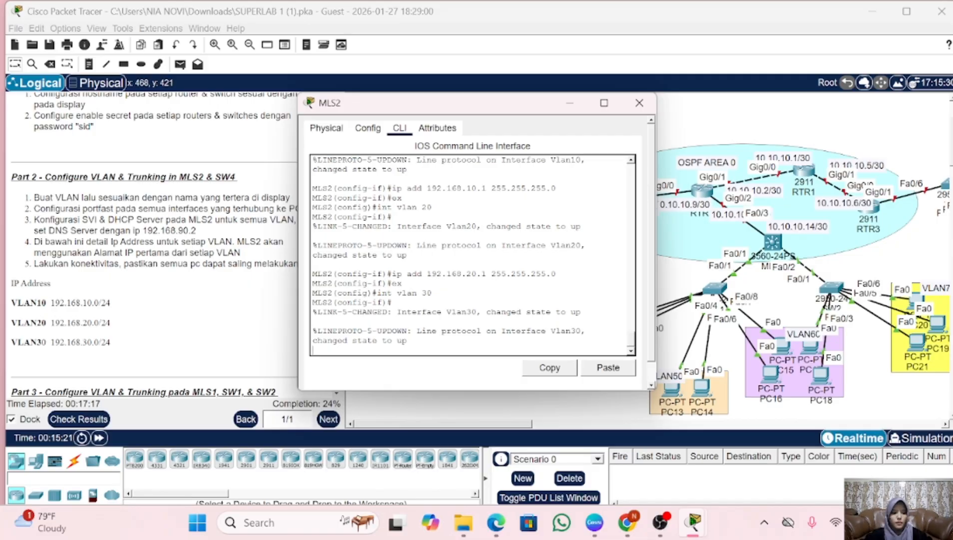
pyautogui.press('Return')
# - Assign IP address 192.168.30.1 with mask 255.255.255.0 to the VLAN 30 interface and exit its configuration
pyautogui.write('ex')
pyautogui.press('Up')
pyautogui.press('Up')
pyautogui.press('Up')
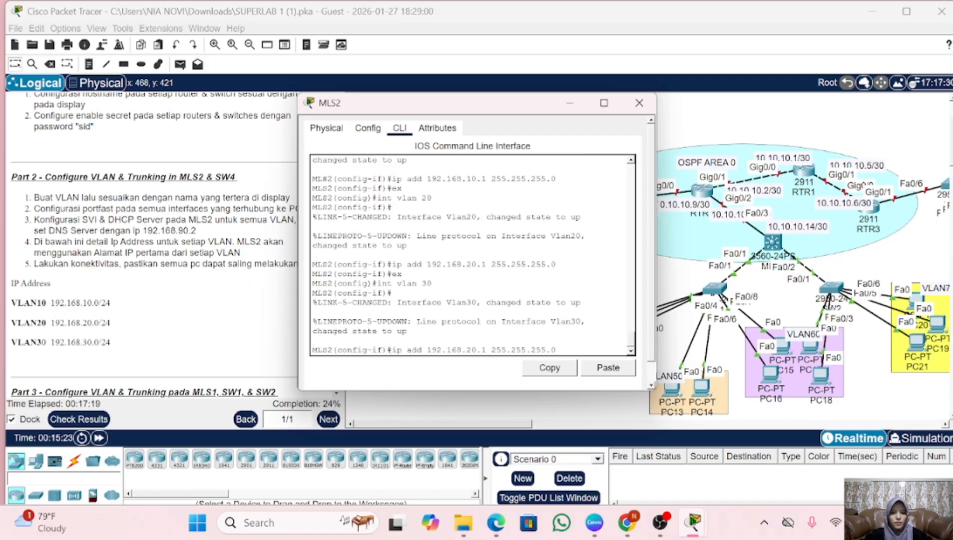
pyautogui.press('Left')
pyautogui.press('Left')
pyautogui.press('Left')
pyautogui.press('Left')
pyautogui.press('Left')
pyautogui.press('Left')
pyautogui.press('Left')
pyautogui.press('Left')
pyautogui.press('Left')
pyautogui.press('Left')
pyautogui.press('Left')
pyautogui.press('Left')
pyautogui.press('Left')
pyautogui.press('BackSpace')
pyautogui.press('BackSpace')
pyautogui.write('30')
pyautogui.press('Return')
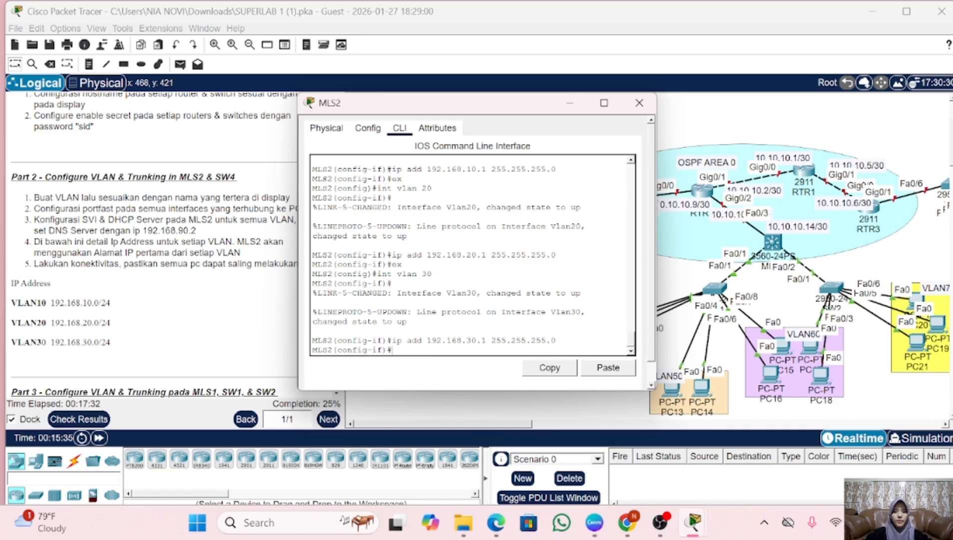
pyautogui.press('Return')
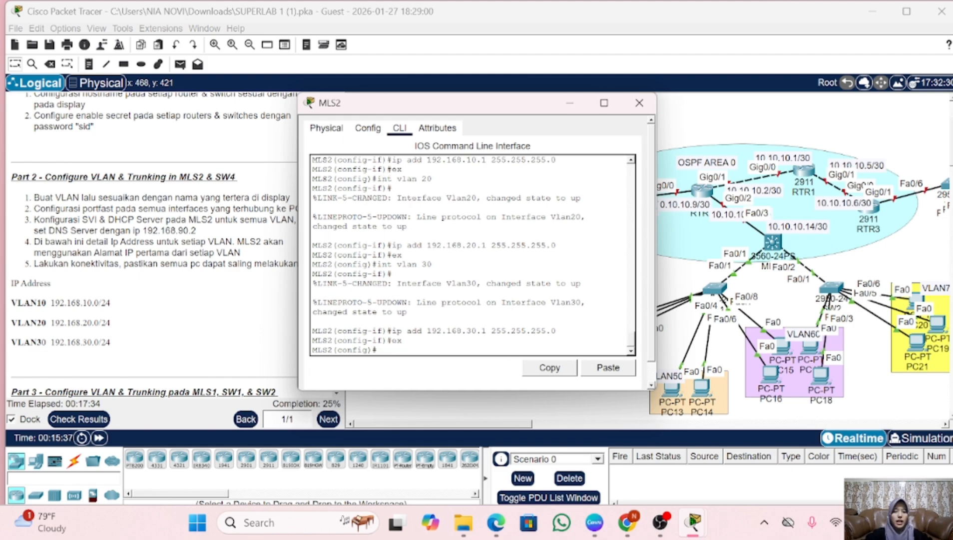
# - Create a DHCP pool named VLAN10 on MLS2
pyautogui.write('i')
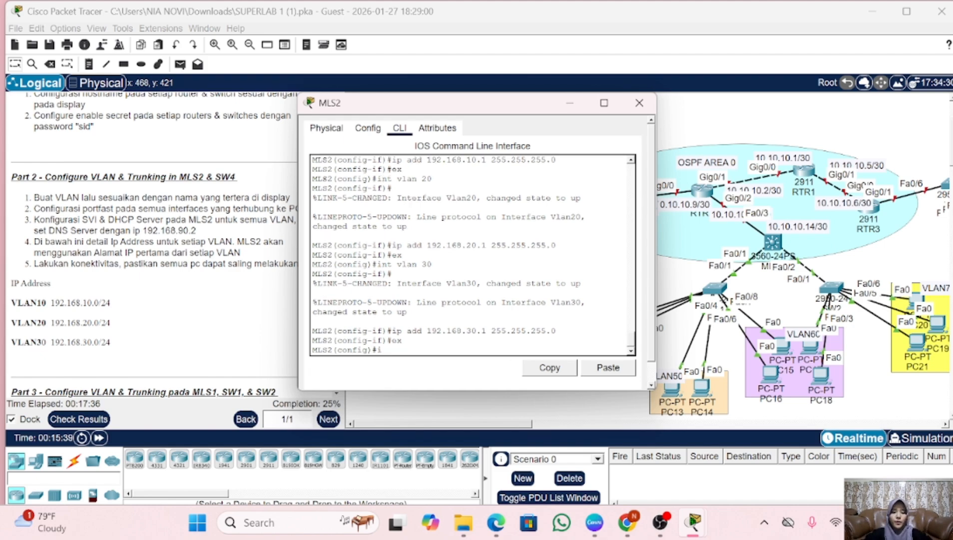
pyautogui.write('p dhcp')
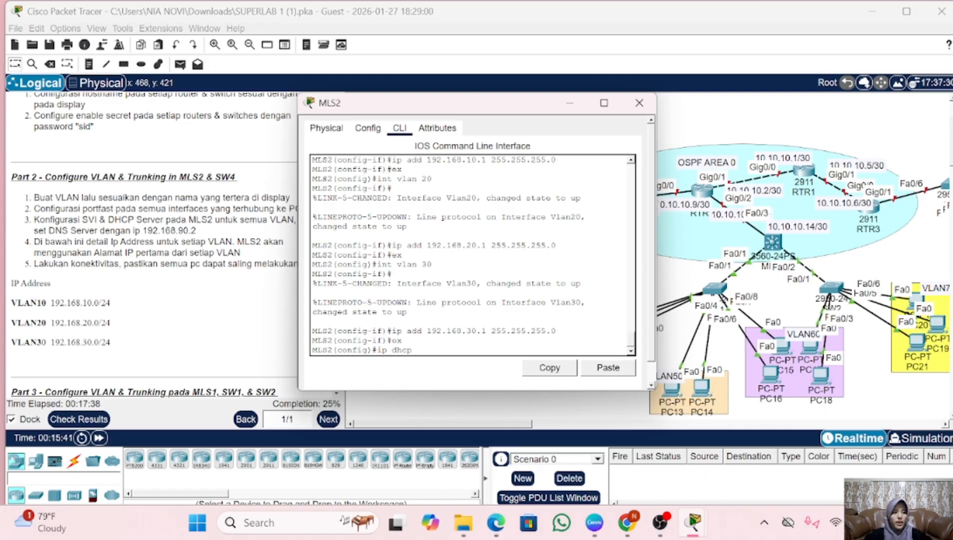
pyautogui.write(' pool')
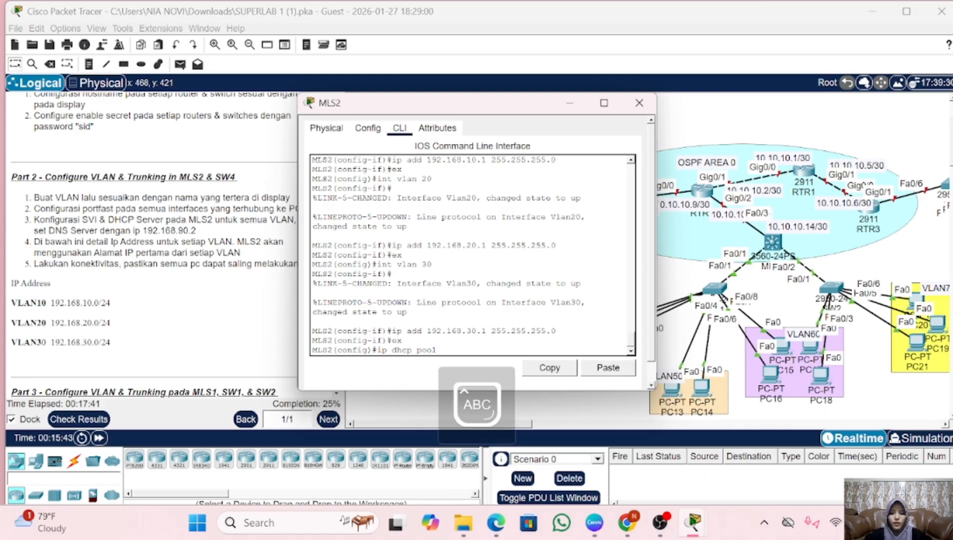
pyautogui.write(' VLAN10')
pyautogui.press('capslock')
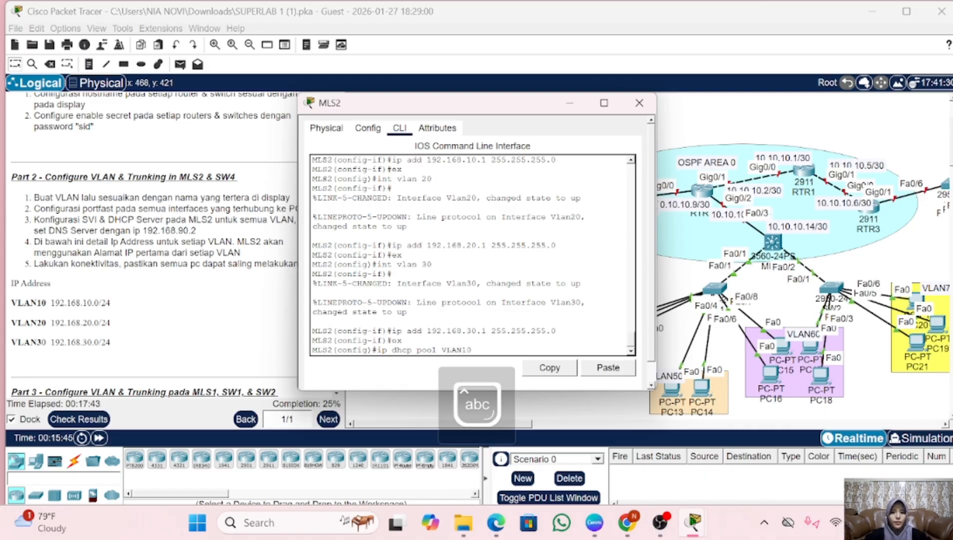
pyautogui.press('Return')
# - Set the VLAN10 pool's network to 192.168.10.0 with mask 255.255.255.0
pyautogui.write('ne')
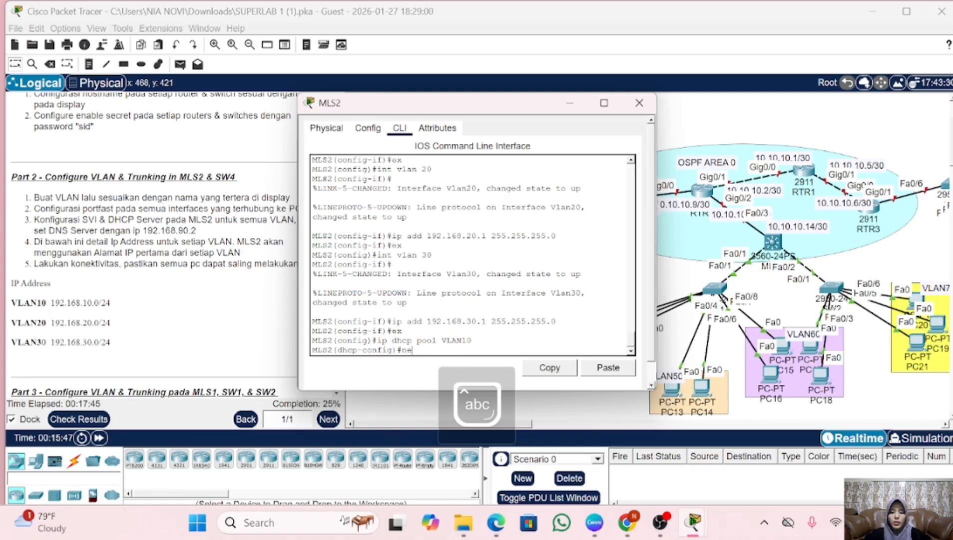
pyautogui.write('tw 192.')
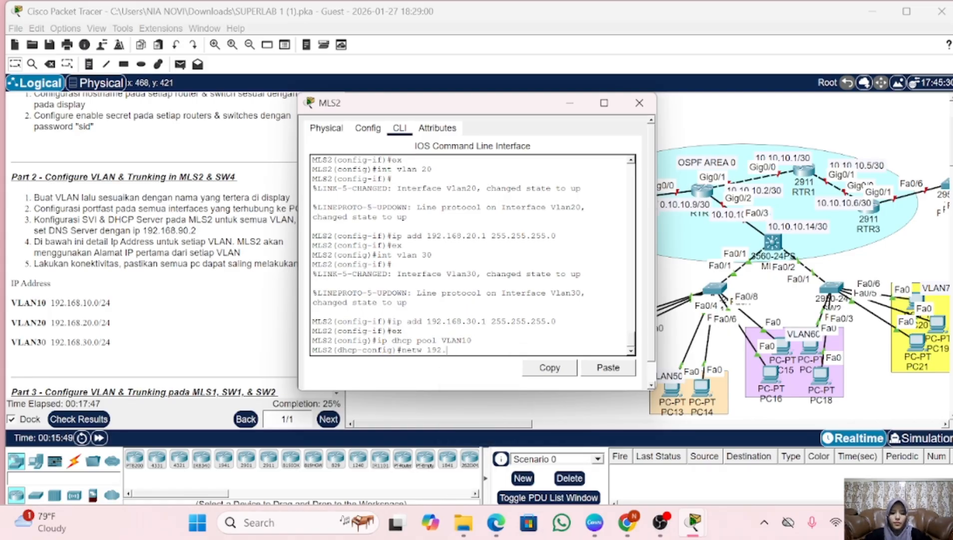
pyautogui.write('168.10.0 255.2')
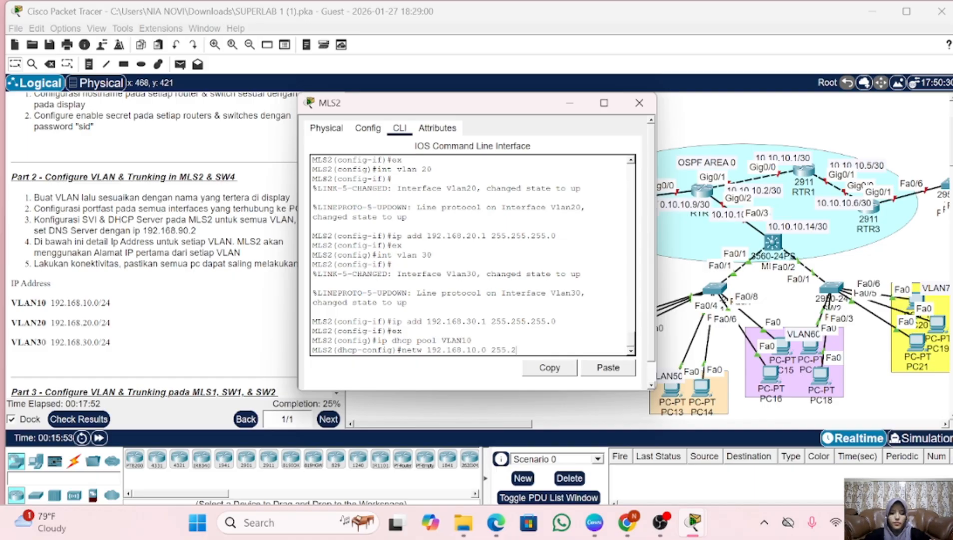
pyautogui.write('55.255.0')
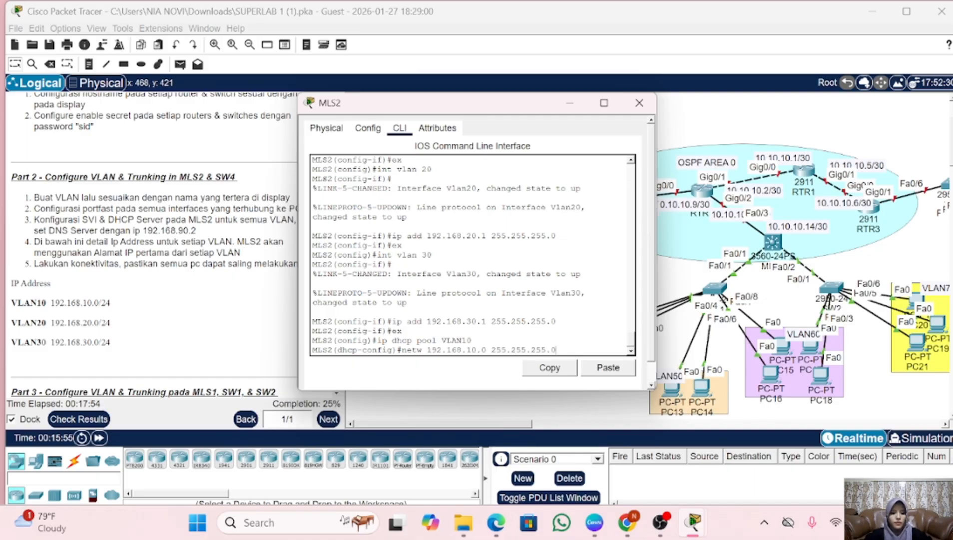
pyautogui.press('Return')
# - Set the VLAN10 pool's default router to 192.168.10.1 and DNS server to 192.168.90.2, and exit the pool configuration
pyautogui.write('de')
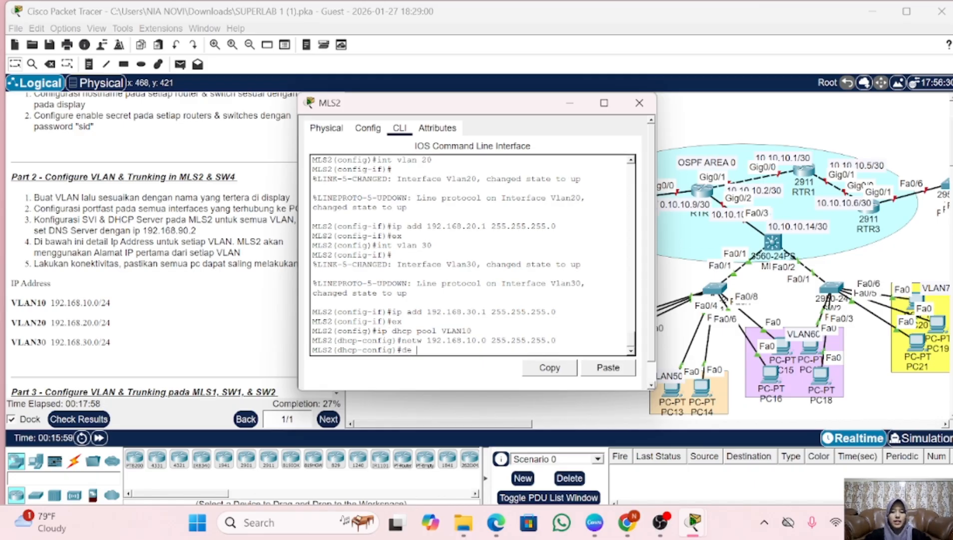
pyautogui.write(' 192.168')
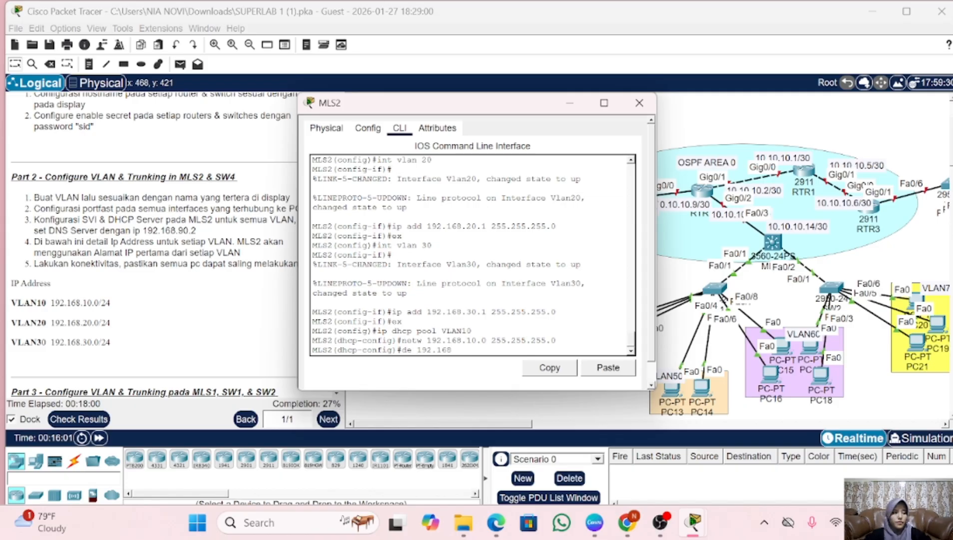
pyautogui.write('.10.1')
pyautogui.press('Return')
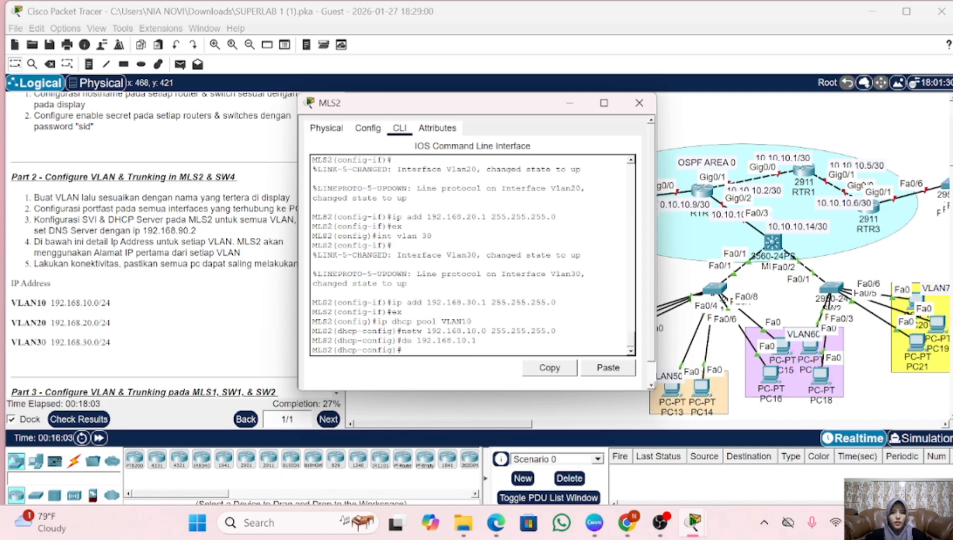
pyautogui.write('dn 192.168.90.2')
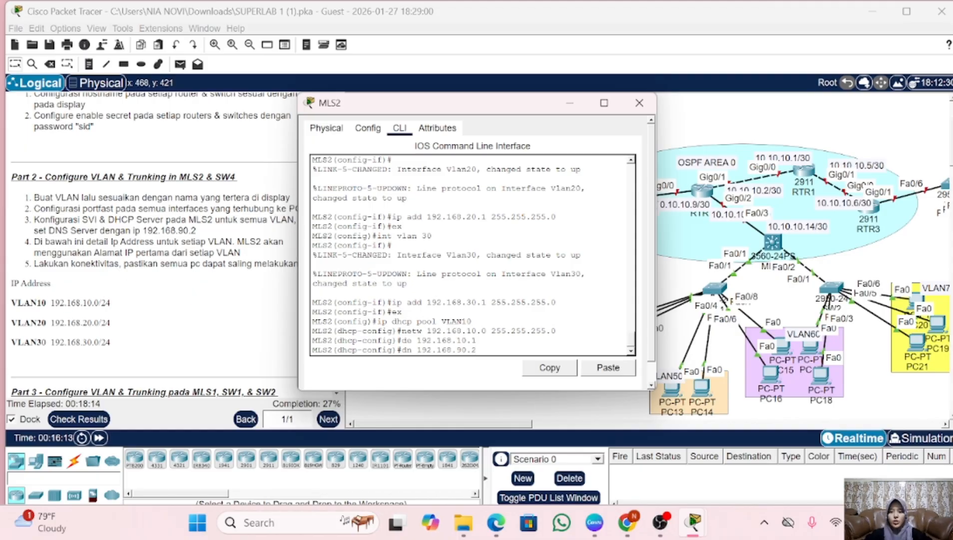
pyautogui.press('Return')
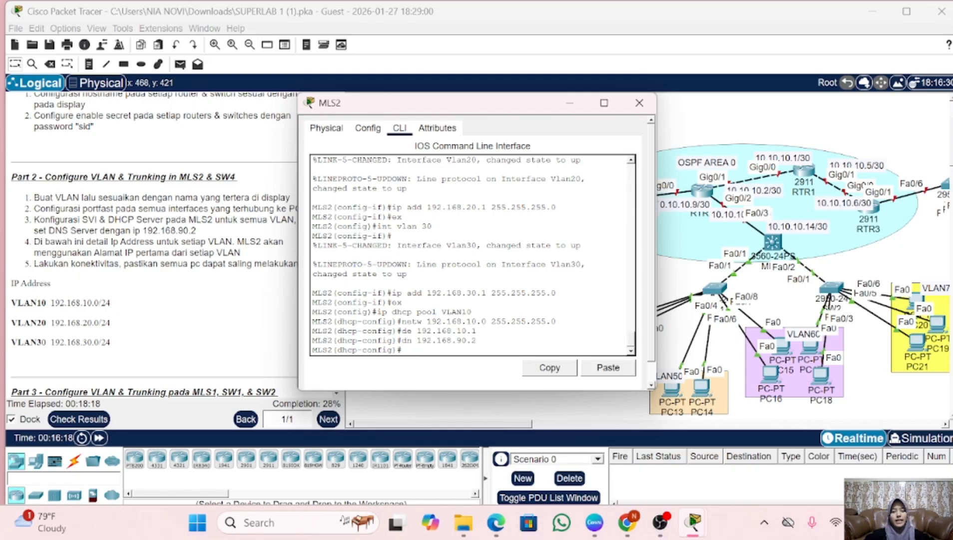
pyautogui.write('ex')
pyautogui.press('Return')
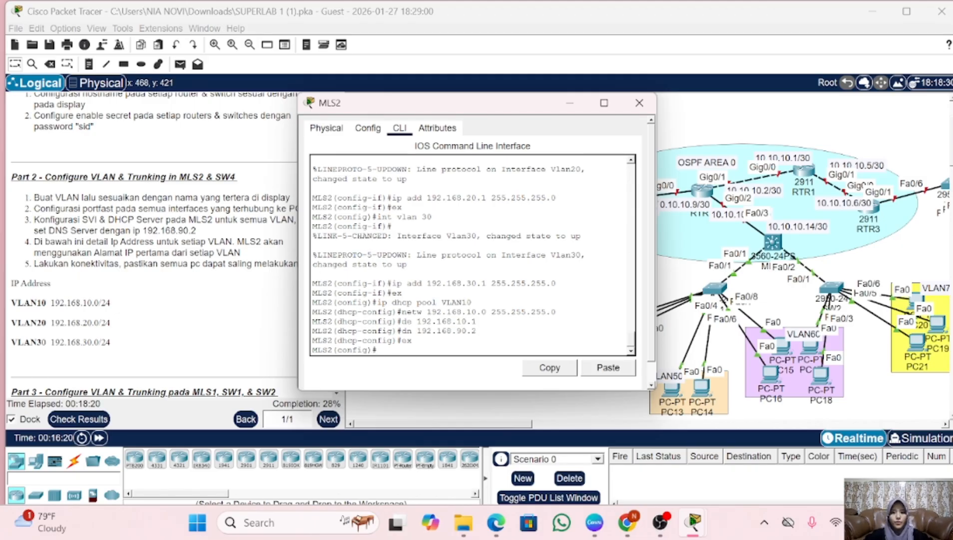
# - Create a DHCP pool named VLAN20 on MLS2
pyautogui.write('ip dhcp pool VLAN10')
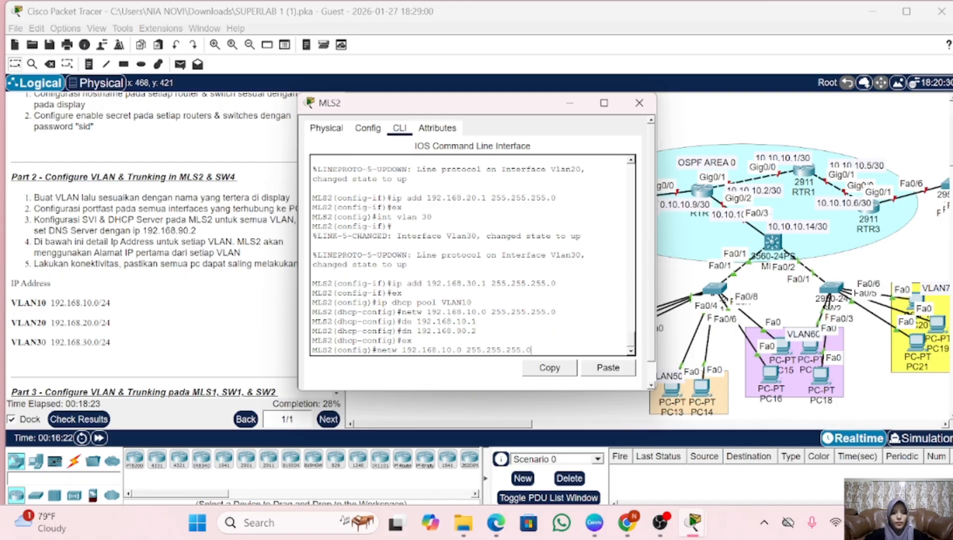
pyautogui.press('BackSpace')
pyautogui.press('BackSpace')
pyautogui.write('20')
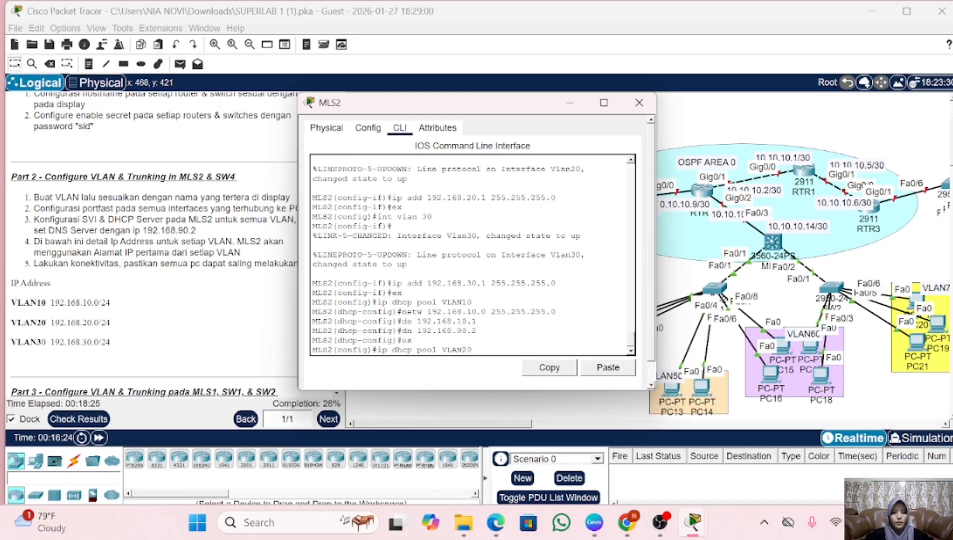
pyautogui.press('Return')
# - Set the VLAN20 pool's network to 192.168.20.0 with mask 255.255.255.0
pyautogui.press('Up')
pyautogui.press('Up')
pyautogui.press('Up')
pyautogui.press('Up')
pyautogui.press('Up')
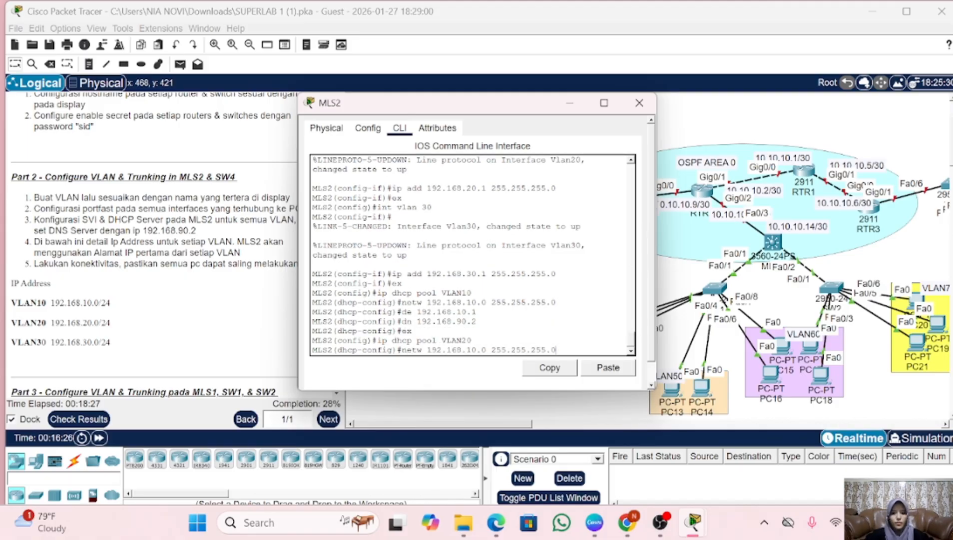
pyautogui.press('Left')
pyautogui.press('Left')
pyautogui.press('Left')
pyautogui.press('Left')
pyautogui.press('Left')
pyautogui.press('Left')
pyautogui.press('Left')
pyautogui.press('Left')
pyautogui.press('Left')
pyautogui.press('Left')
pyautogui.press('Left')
pyautogui.press('Left')
pyautogui.press('Delete')
pyautogui.write('2')
pyautogui.press('Return')
# - Set the VLAN20 pool's default router to 192.168.20.1
pyautogui.press('Up')
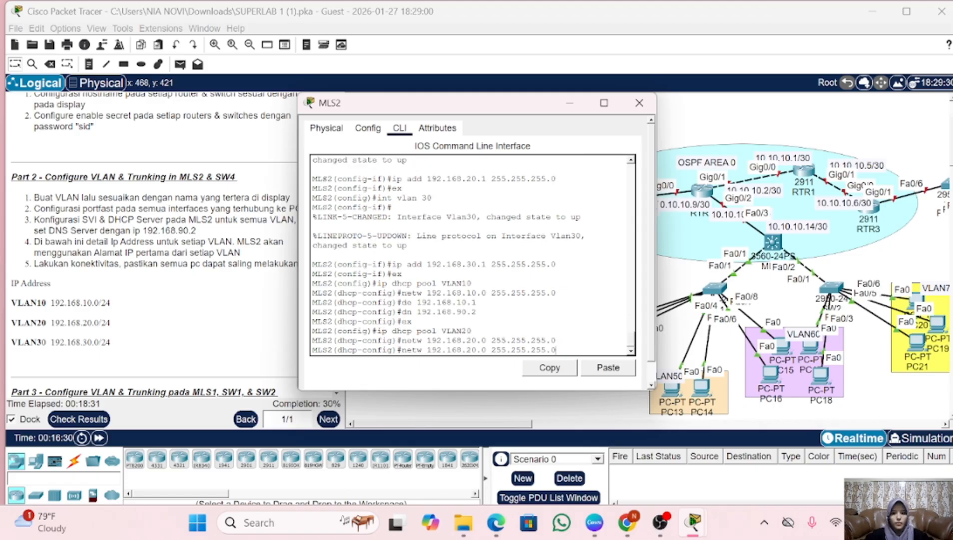
pyautogui.press('Up')
pyautogui.press('Up')
pyautogui.press('Up')
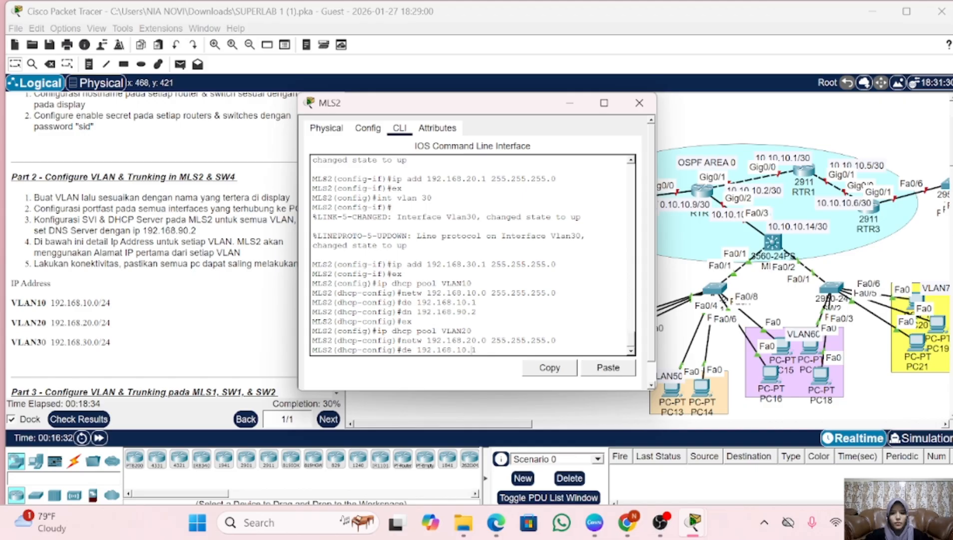
pyautogui.press('BackSpace')
pyautogui.write('2')
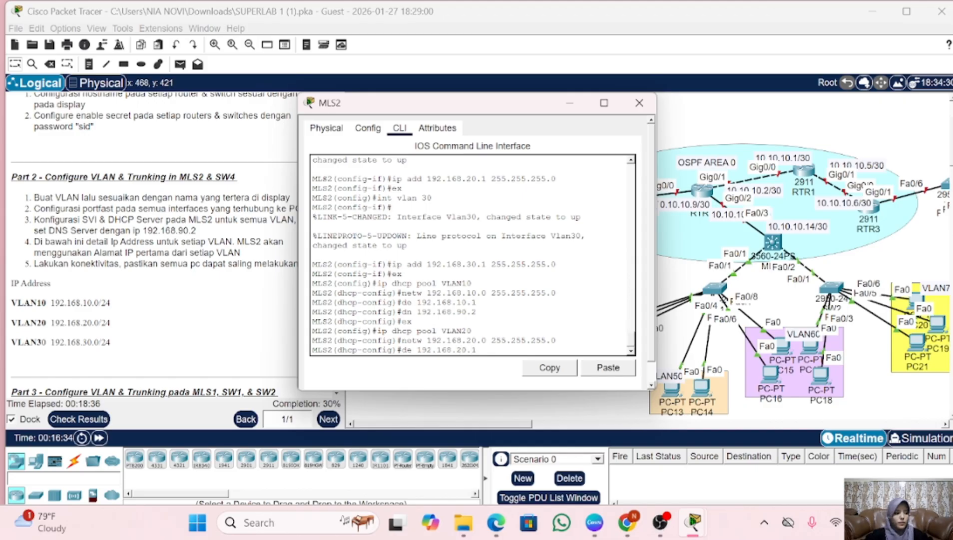
pyautogui.press('Return')
# - Set the VLAN20 pool's DNS server to 192.168.90.2 and exit the pool configuration
pyautogui.press('Up')
pyautogui.press('Up')
pyautogui.press('Up')
pyautogui.press('Up')
pyautogui.press('Up')
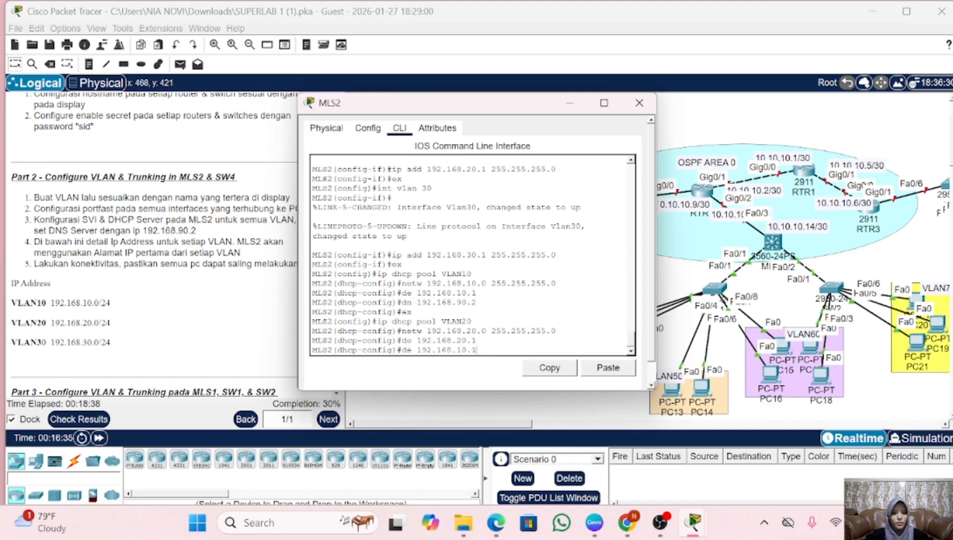
pyautogui.press('Return')
pyautogui.write('ex')
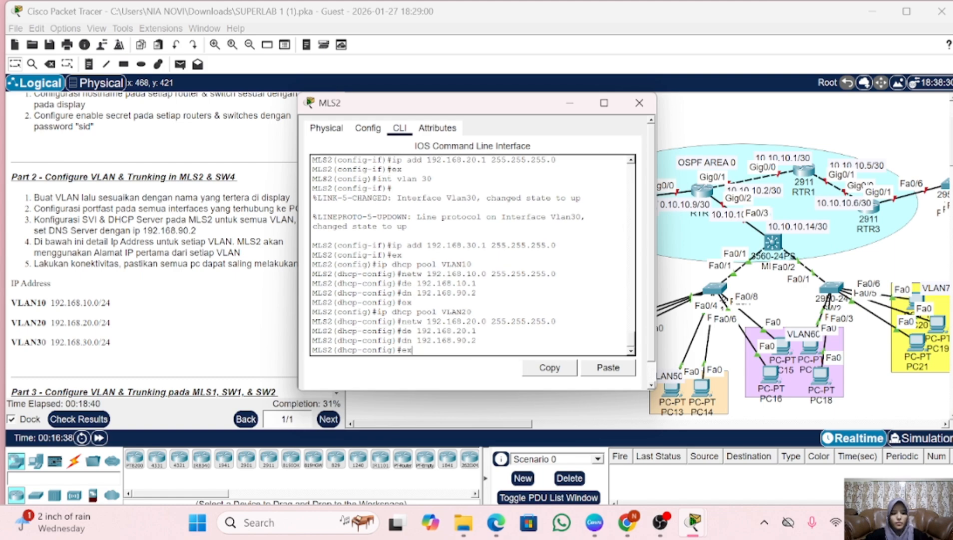
pyautogui.press('Return')
# - Create a DHCP pool named VLAN30 on MLS2
pyautogui.press('Up')
pyautogui.press('Up')
pyautogui.press('Up')
pyautogui.press('Up')
pyautogui.press('Up')
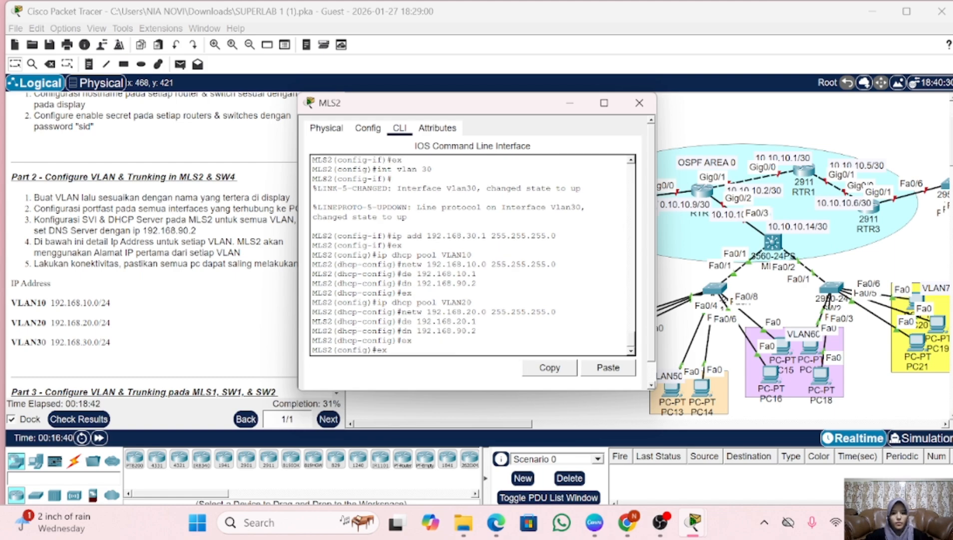
pyautogui.press('Left')
pyautogui.press('Return')
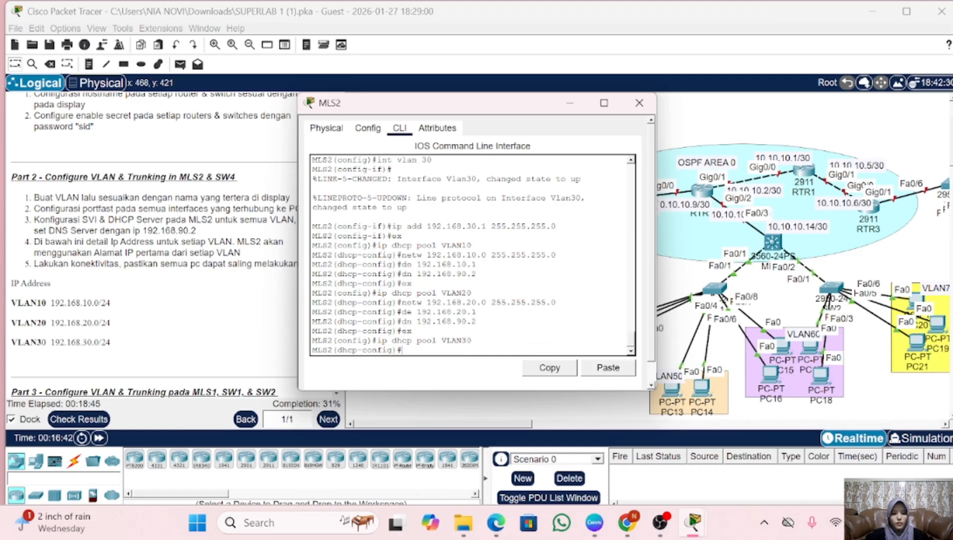
# - Set the VLAN30 pool's network to 192.168.30.0 with mask 255.255.255.0
pyautogui.press('Up')
pyautogui.press('Up')
pyautogui.press('Up')
pyautogui.press('Up')
pyautogui.press('Up')
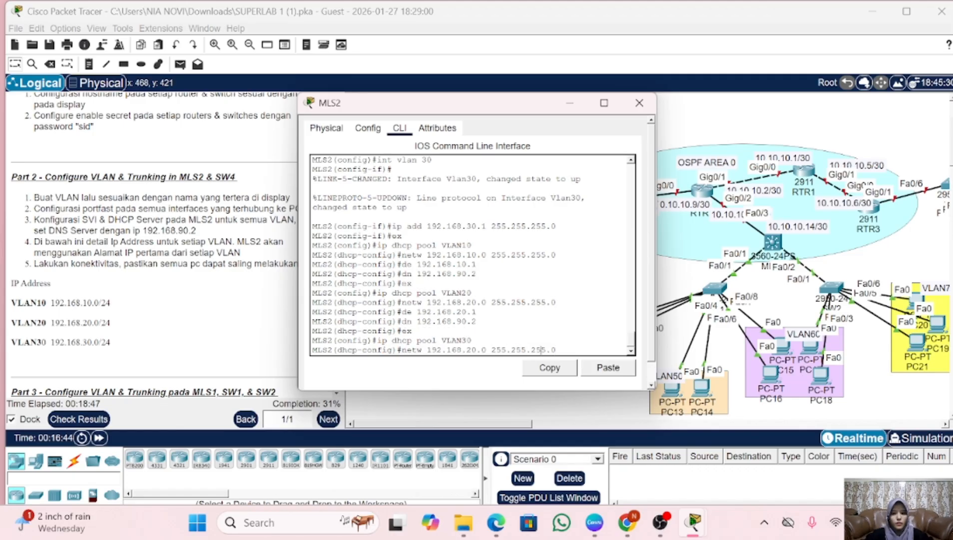
pyautogui.press('Left')
pyautogui.press('Left')
pyautogui.press('Left')
pyautogui.press('BackSpace')
pyautogui.write('3')
pyautogui.press('Return')
# - Set the VLAN30 pool's default router to 192.168.30.1
pyautogui.press('Up')
pyautogui.press('Up')
pyautogui.press('Up')
pyautogui.press('Up')
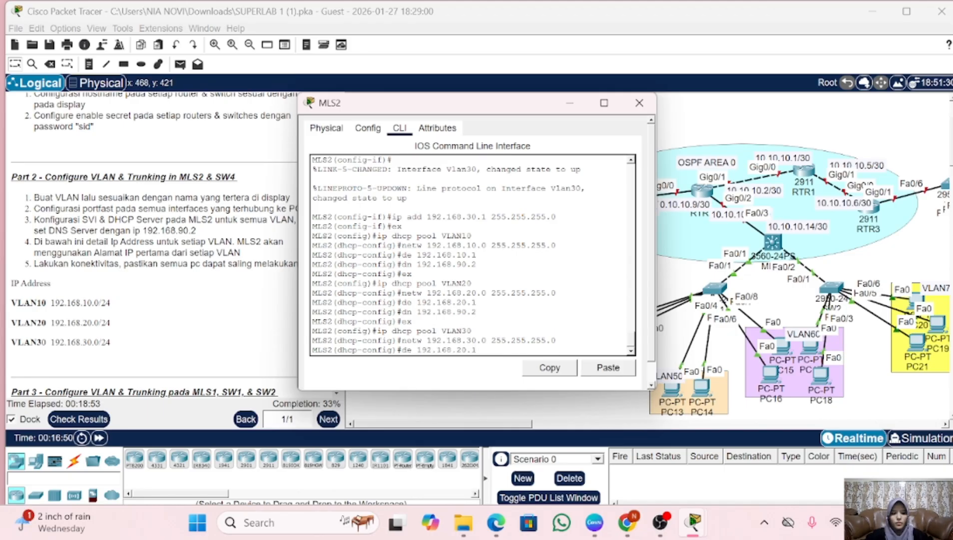
pyautogui.press('Left')
pyautogui.press('Left')
pyautogui.press('Left')
pyautogui.press('BackSpace')
pyautogui.write('3')
pyautogui.press('Return')
# - Set the VLAN30 pool's DNS server to 192.168.90.2 and exit the pool configuration
pyautogui.press('Up')
pyautogui.press('Up')
pyautogui.press('Up')
pyautogui.press('Up')
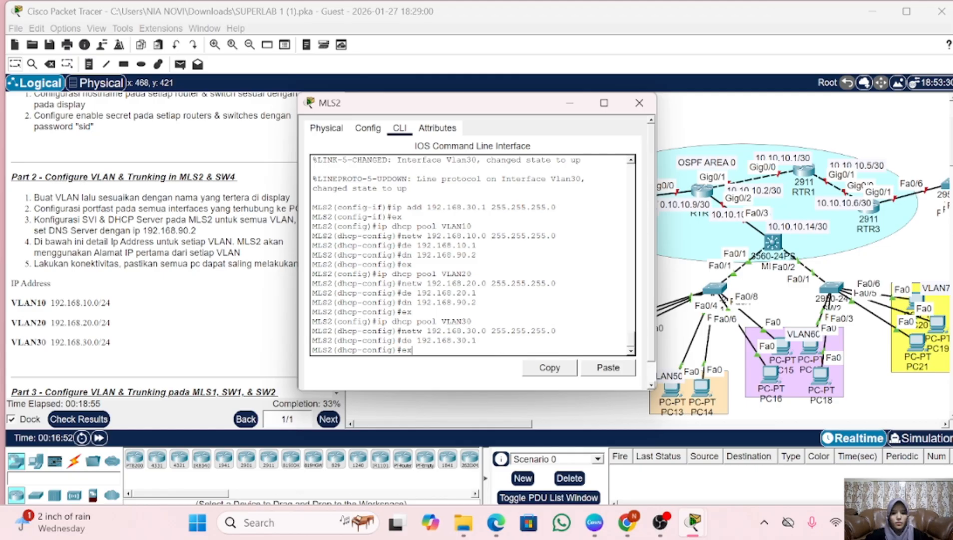
pyautogui.press('Up')
pyautogui.press('Return')
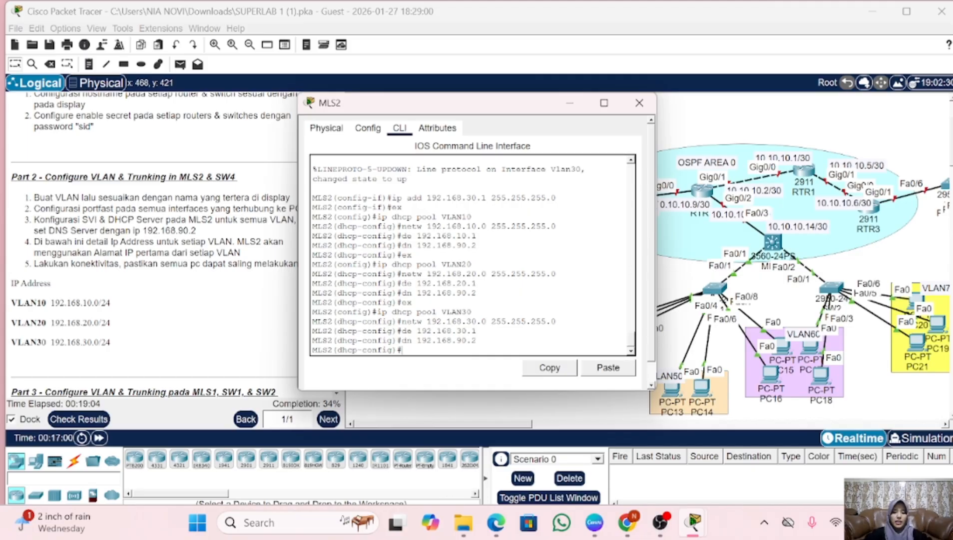
pyautogui.write('ex')
pyautogui.press('Return')
# - Try to exclude the gateway address 192.168.10.1 from DHCP assignment on MLS2
pyautogui.write('ig)#i')
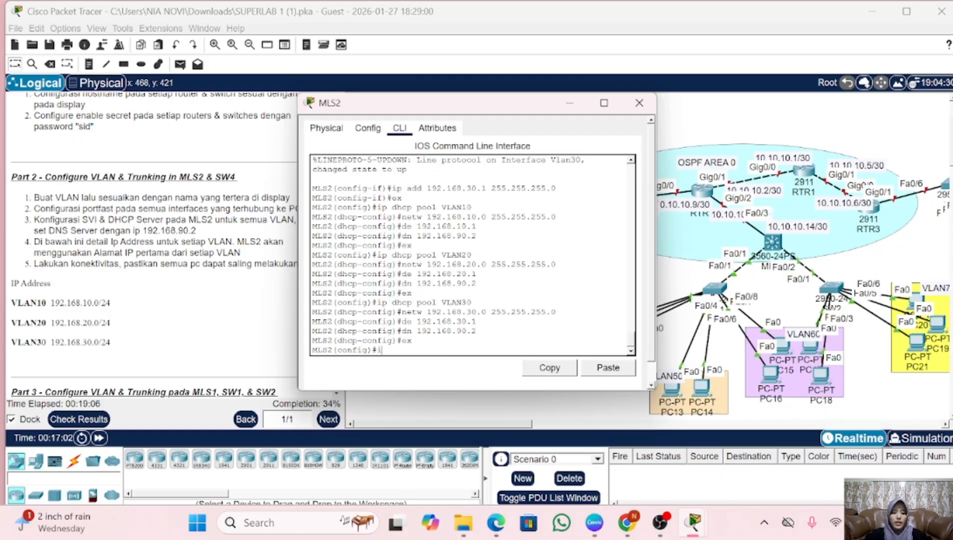
pyautogui.write('p dhcp')
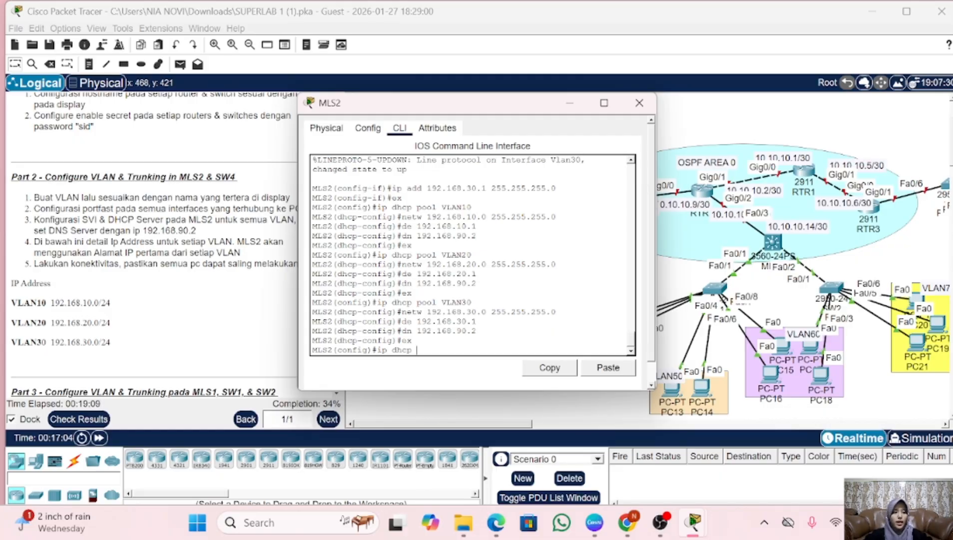
pyautogui.write(' e')
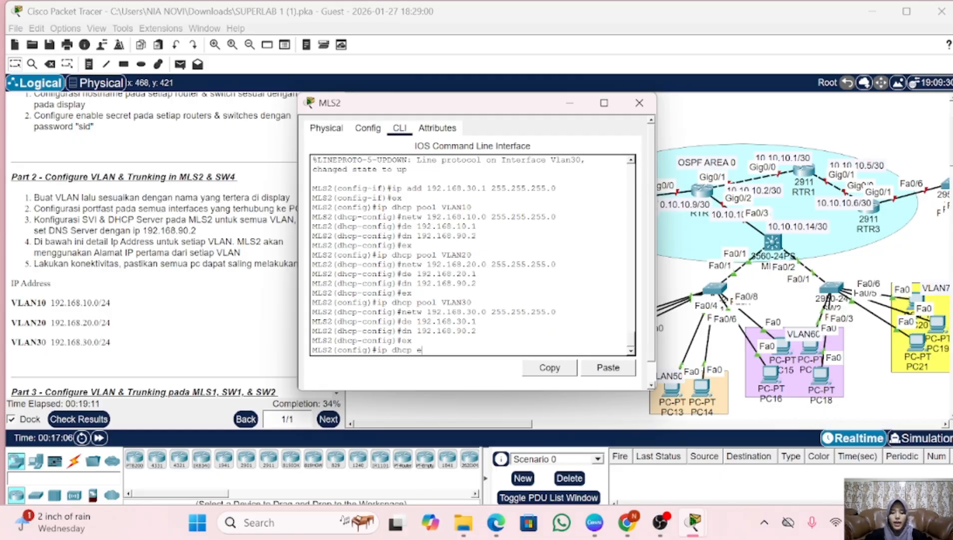
pyautogui.write('xlud')
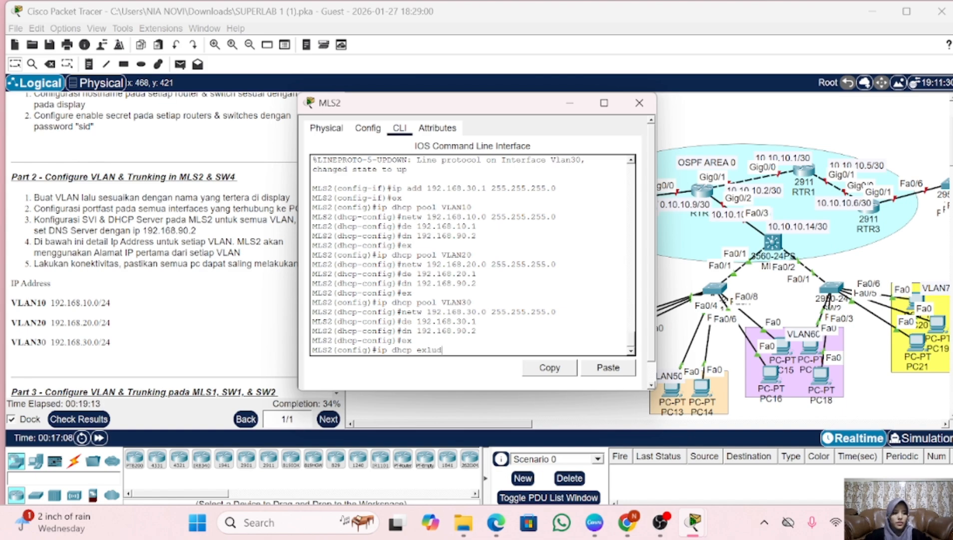
pyautogui.write('ed-addre')
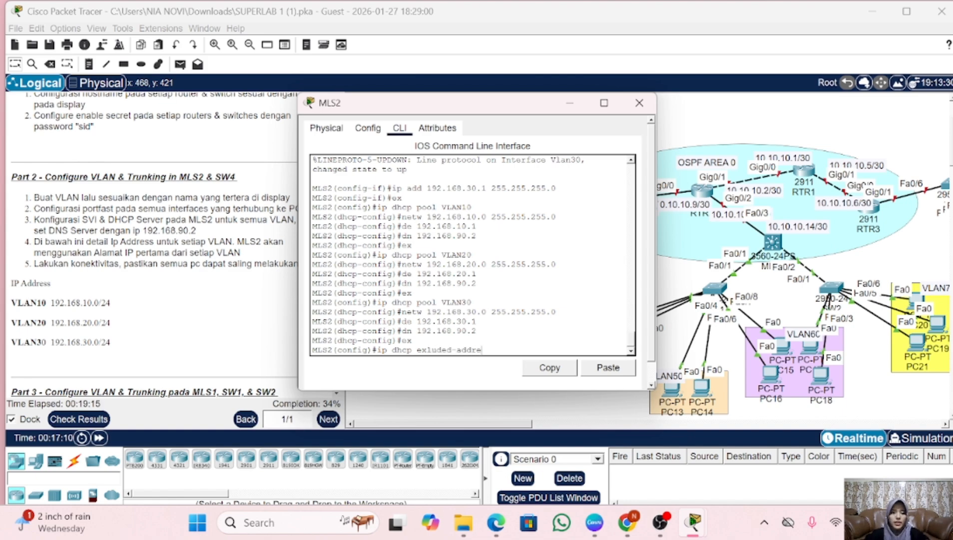
pyautogui.write('ss 192.168.10.1')
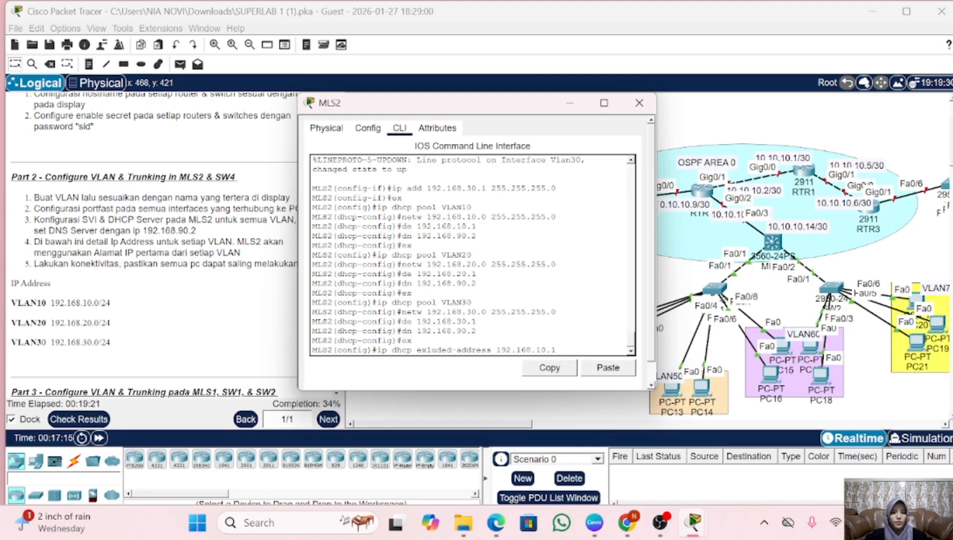
pyautogui.press('Return')
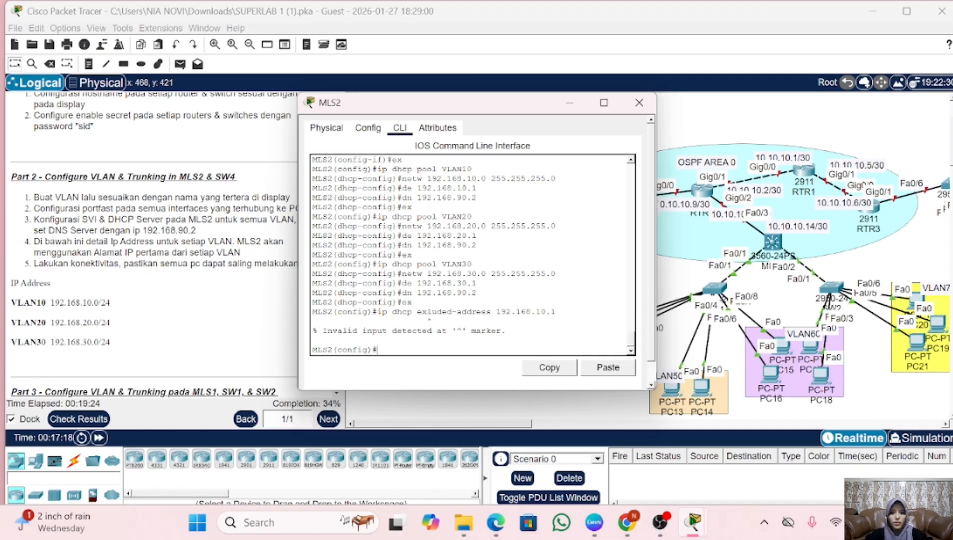
# - Correct the misspelled exclusion command and exclude 192.168.10.1 from DHCP assignment on MLS2
pyautogui.press('Up')
pyautogui.press('Left')
pyautogui.press('Left')
pyautogui.press('Left')
pyautogui.press('Left')
pyautogui.press('Left')
pyautogui.press('Left')
pyautogui.press('Left')
pyautogui.press('Left')
pyautogui.press('Left')
pyautogui.press('Left')
pyautogui.press('Left')
pyautogui.press('Left')
pyautogui.press('Left')
pyautogui.press('Left')
pyautogui.press('Left')
pyautogui.press('Left')
pyautogui.press('Left')
pyautogui.press('Left')
pyautogui.press('Left')
pyautogui.press('Left')
pyautogui.press('Left')
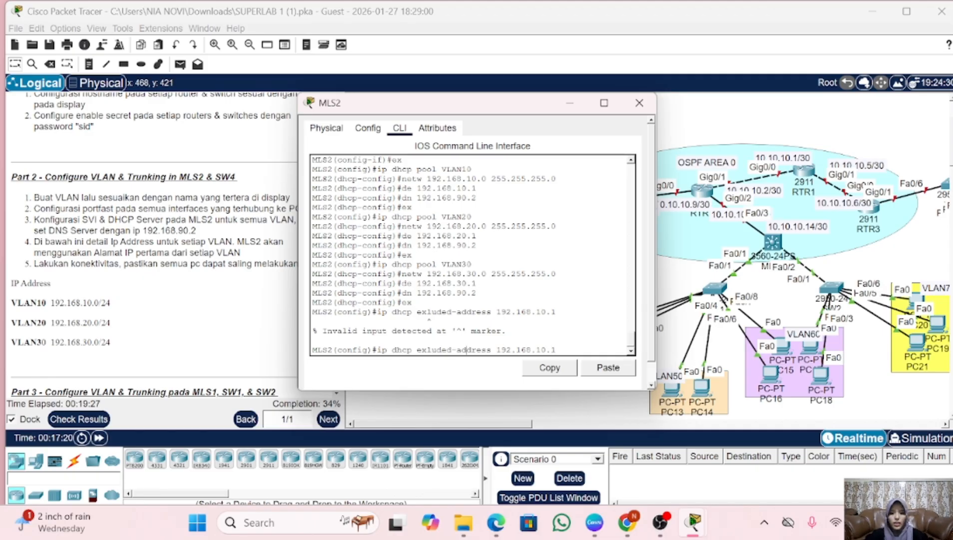
pyautogui.write('c')
pyautogui.press('Return')
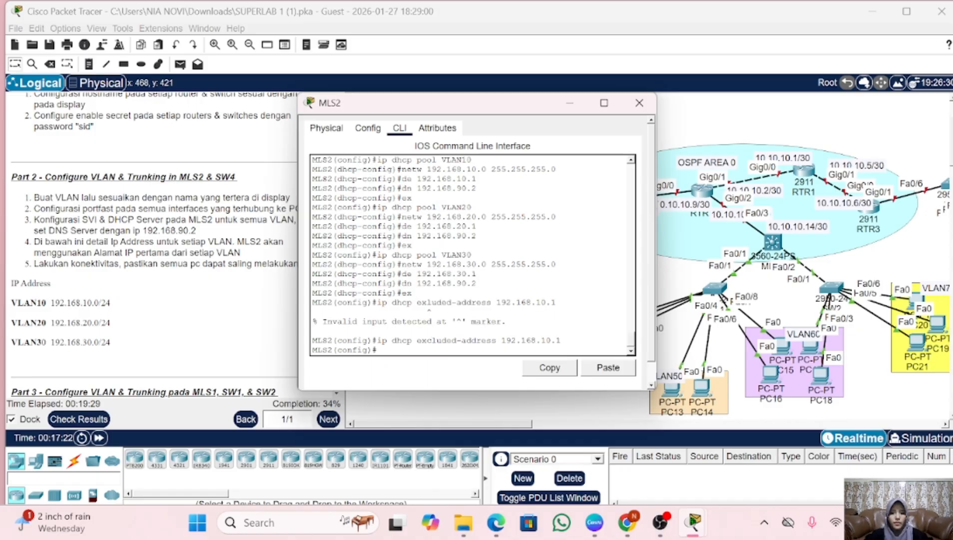
# - Exclude the gateway addresses 192.168.20.1 and 192.168.30.1 from DHCP assignment on MLS2 and close its window
pyautogui.press('Up')
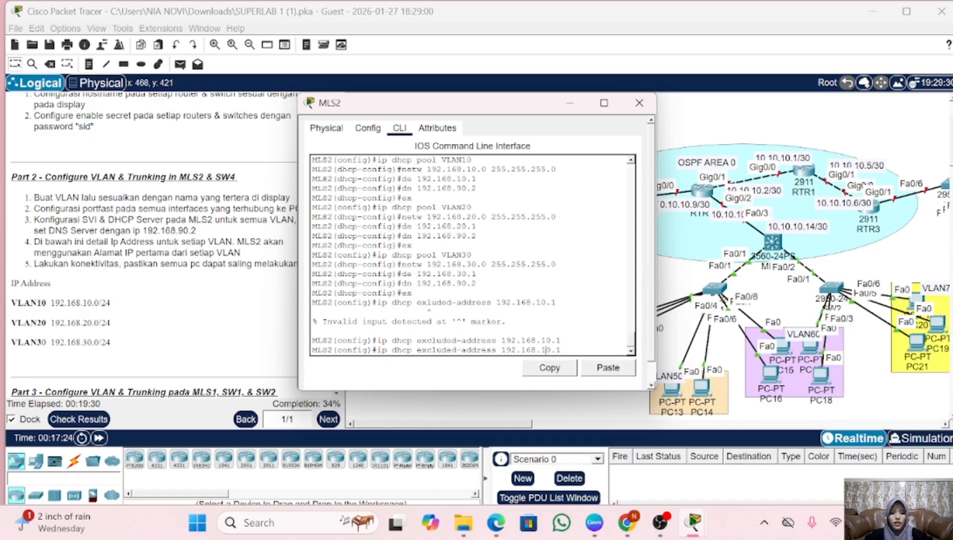
pyautogui.press('BackSpace')
pyautogui.write('2')
pyautogui.press('Return')
pyautogui.press('Up')
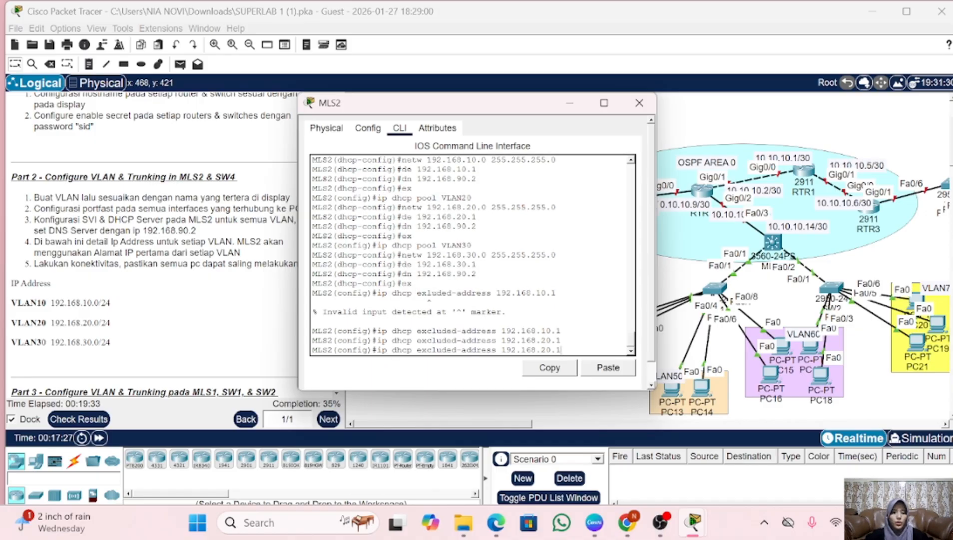
pyautogui.press('BackSpace')
pyautogui.write('3')
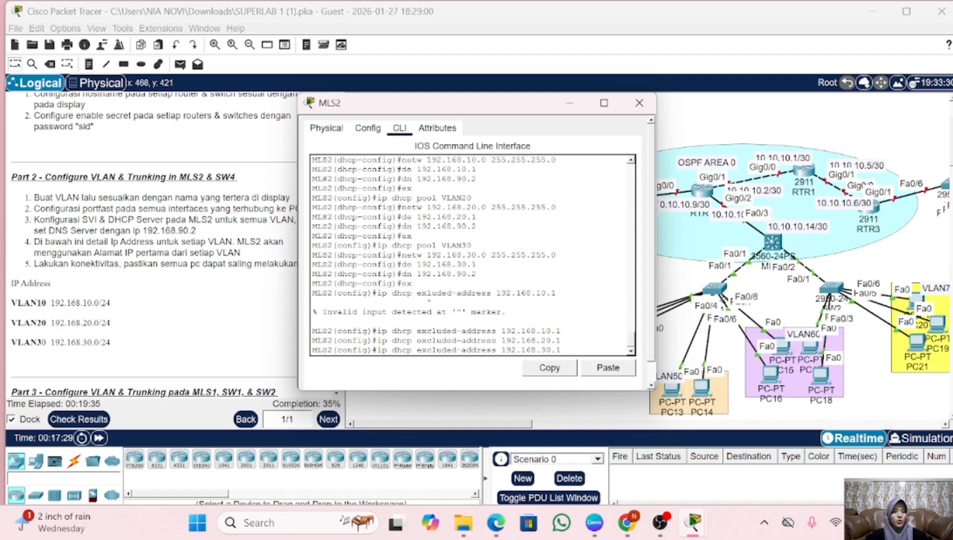
pyautogui.press('Return')
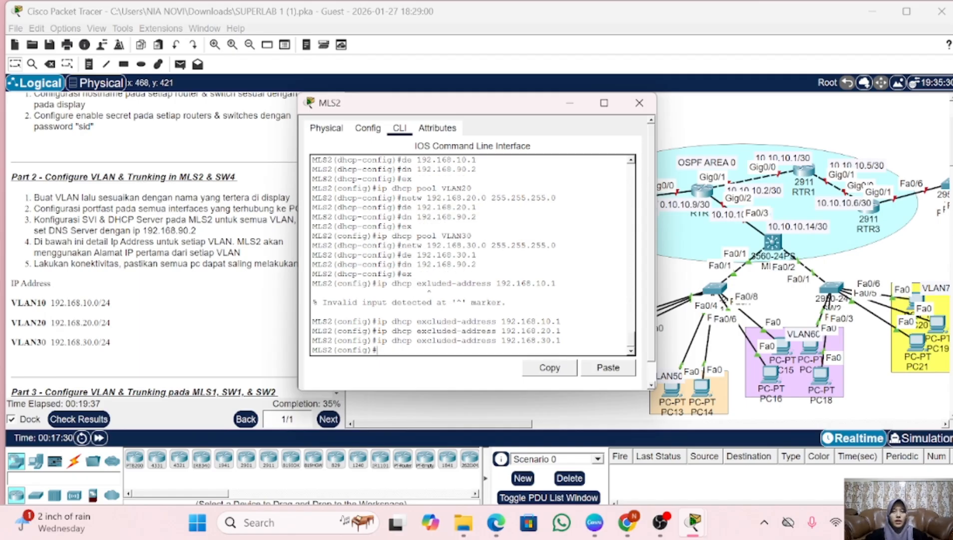
pyautogui.click(639, 103)
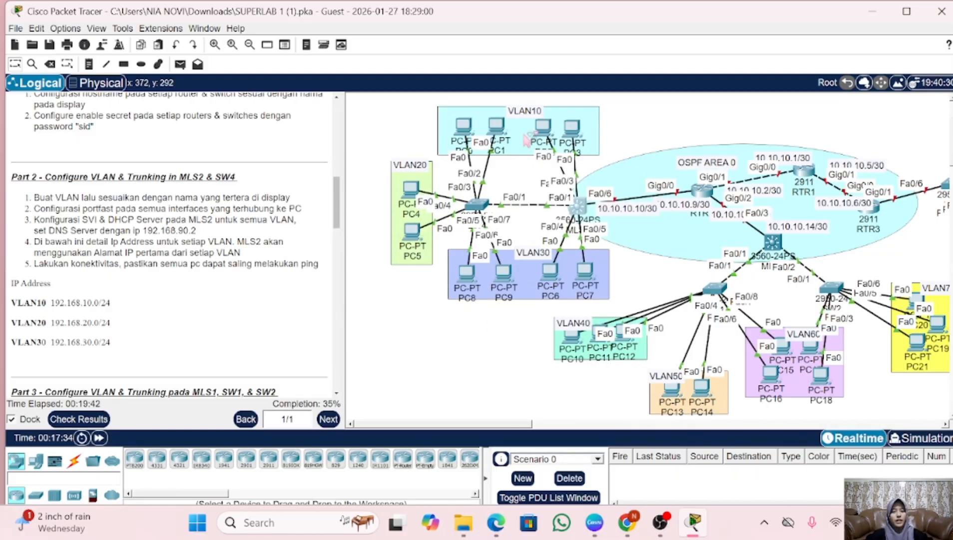
# - Set the IPv4 configuration of PC0 in VLAN10 to DHCP and close its window
pyautogui.click(464, 131)
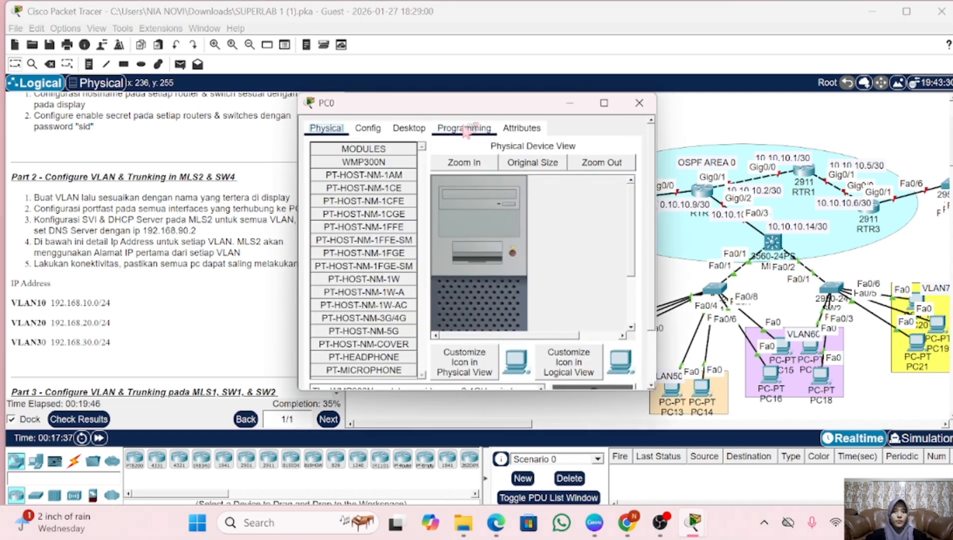
pyautogui.click(409, 128)
pyautogui.click(340, 170)
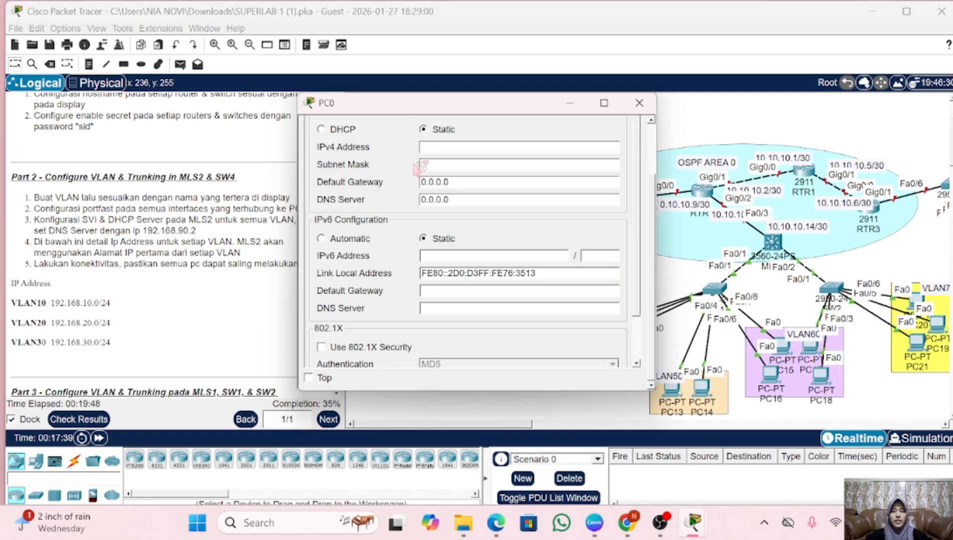
pyautogui.scroll(2, 350, 165)
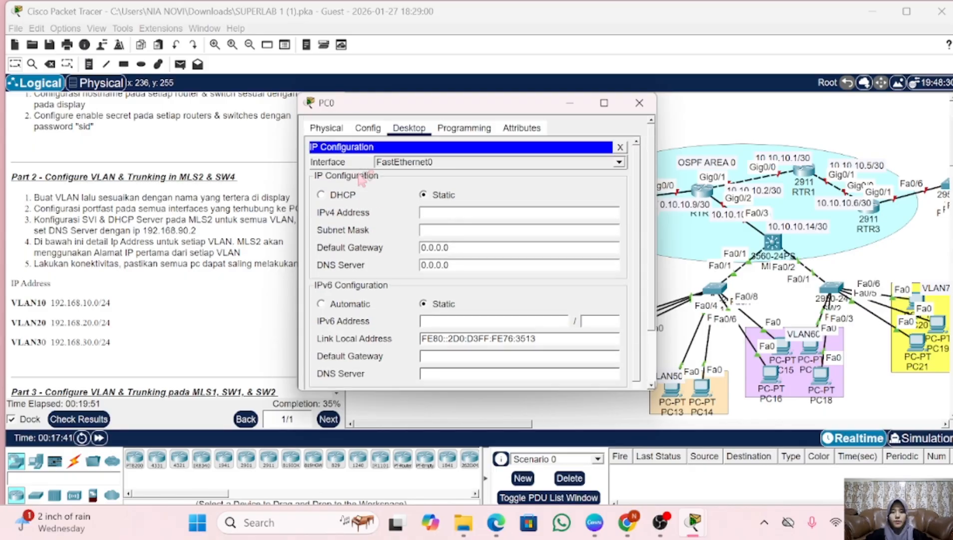
pyautogui.click(321, 195)
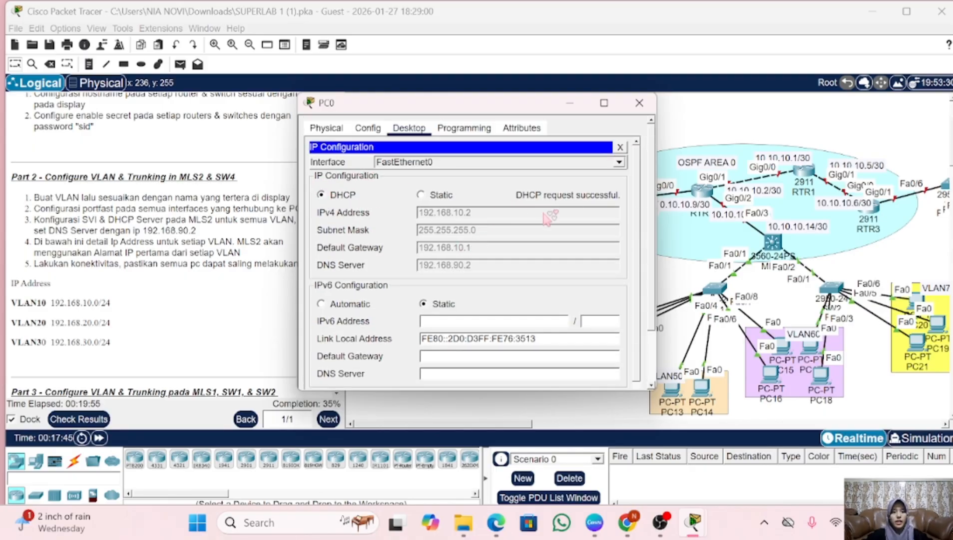
pyautogui.click(640, 104)
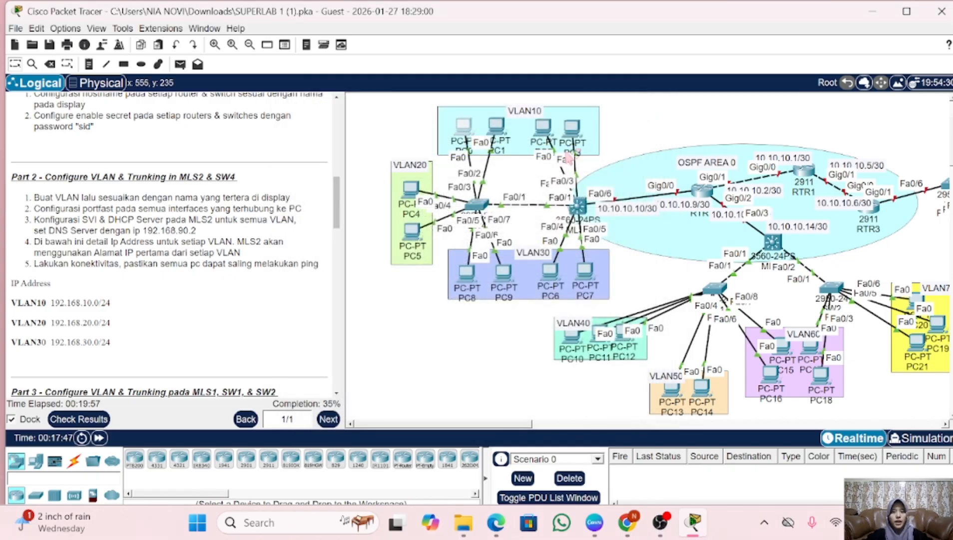
# - Set the IPv4 configuration of PC4 in VLAN20 to DHCP and close its window
pyautogui.click(415, 195)
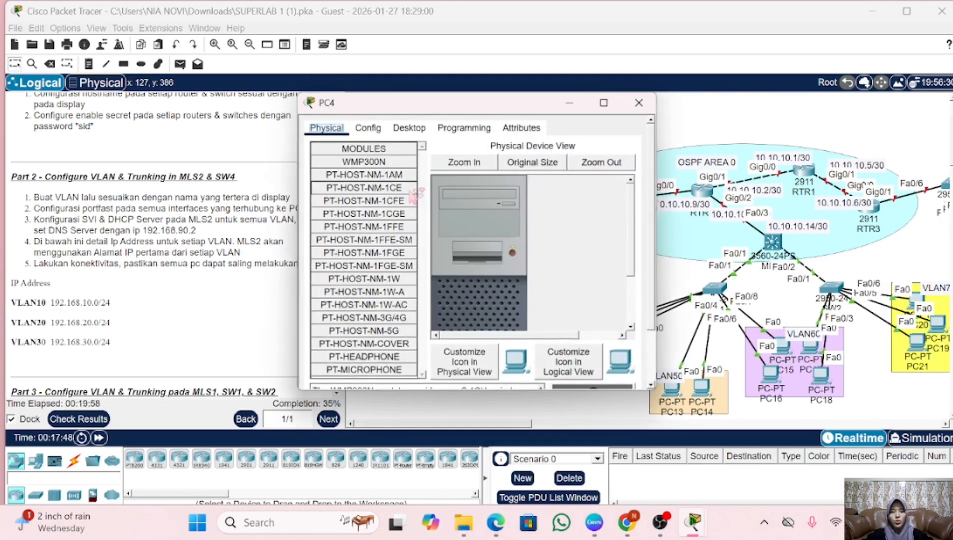
pyautogui.click(409, 128)
pyautogui.click(344, 169)
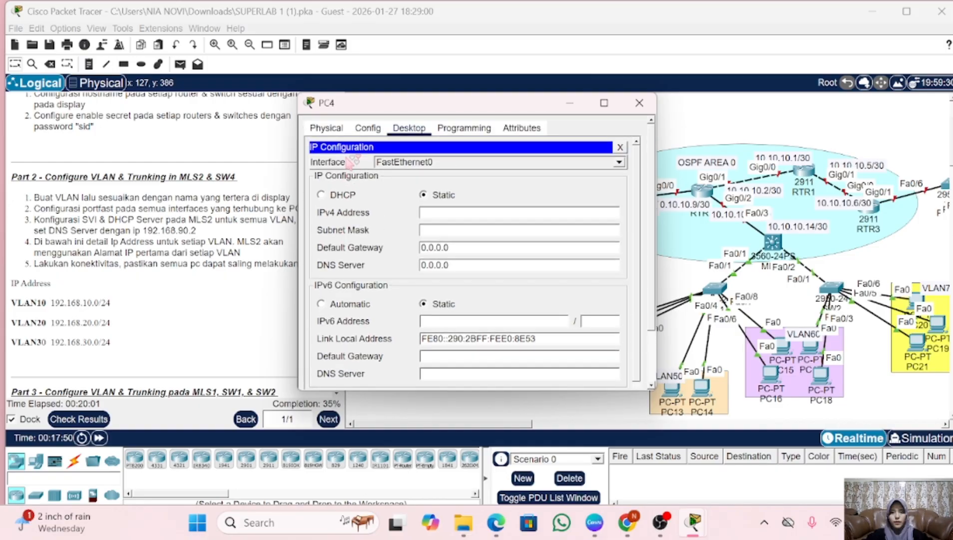
pyautogui.click(321, 195)
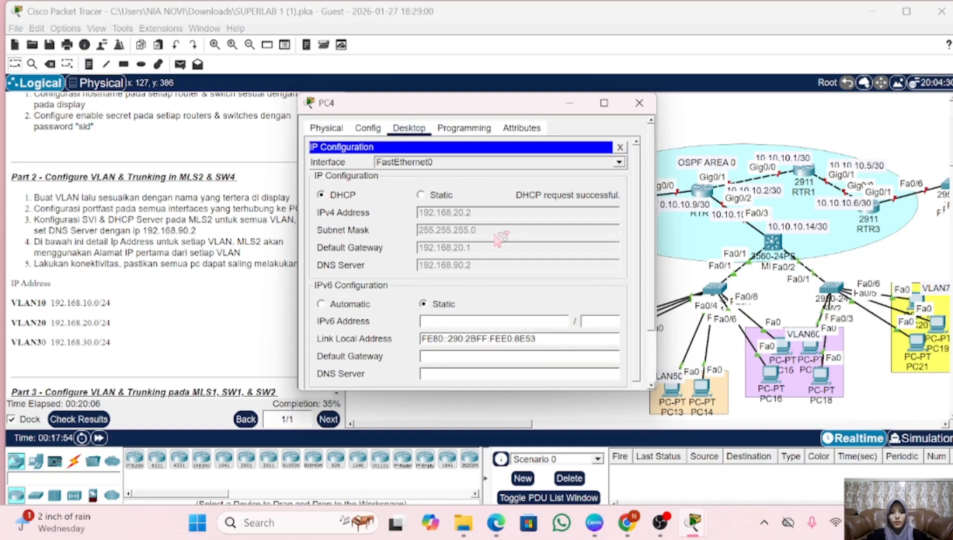
pyautogui.click(640, 102)
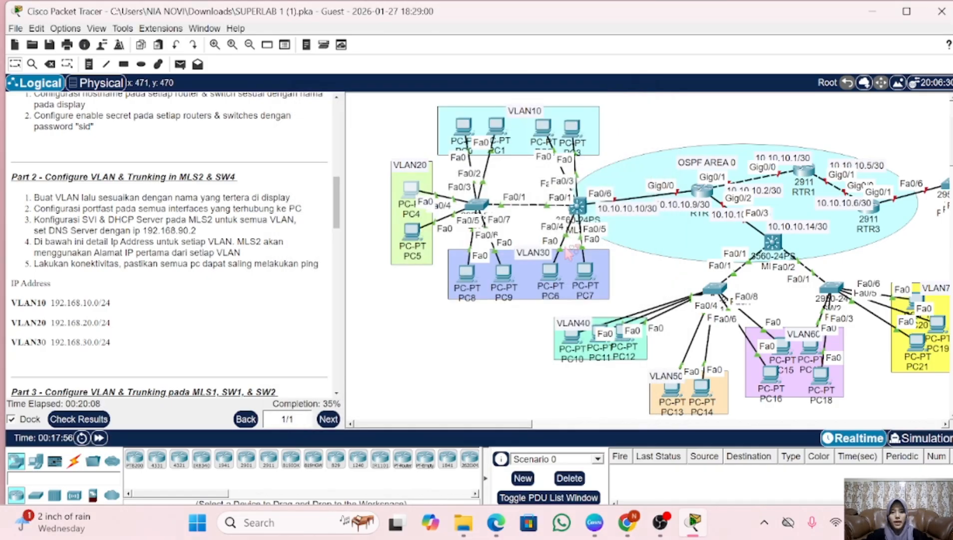
# - Set the IPv4 configuration of PC8 in VLAN30 to DHCP and close its window
pyautogui.click(469, 280)
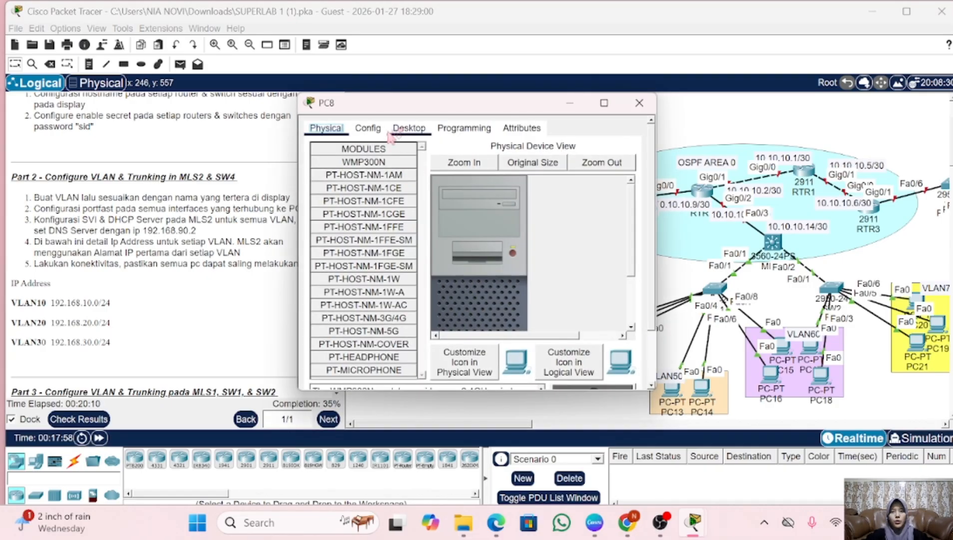
pyautogui.click(407, 129)
pyautogui.click(356, 160)
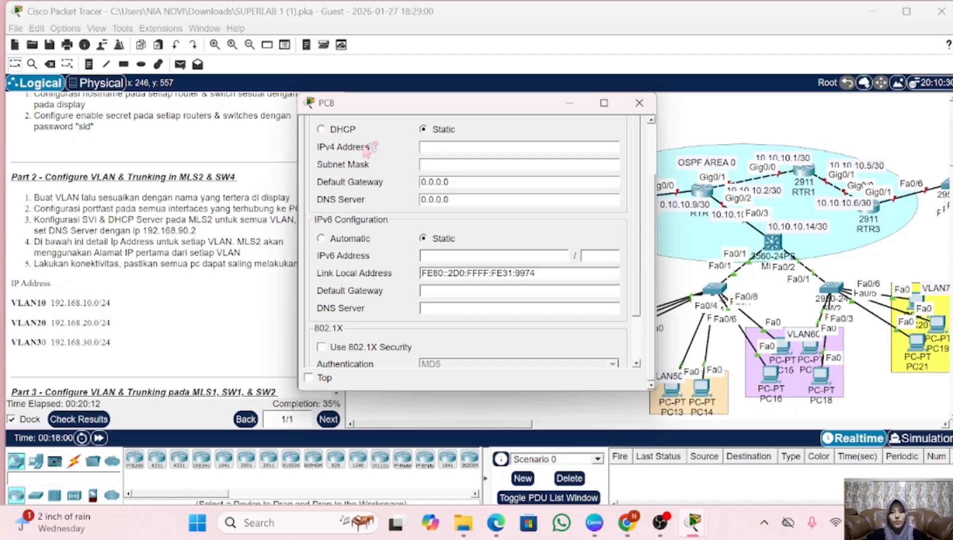
pyautogui.click(321, 129)
pyautogui.scroll(2, 399, 183)
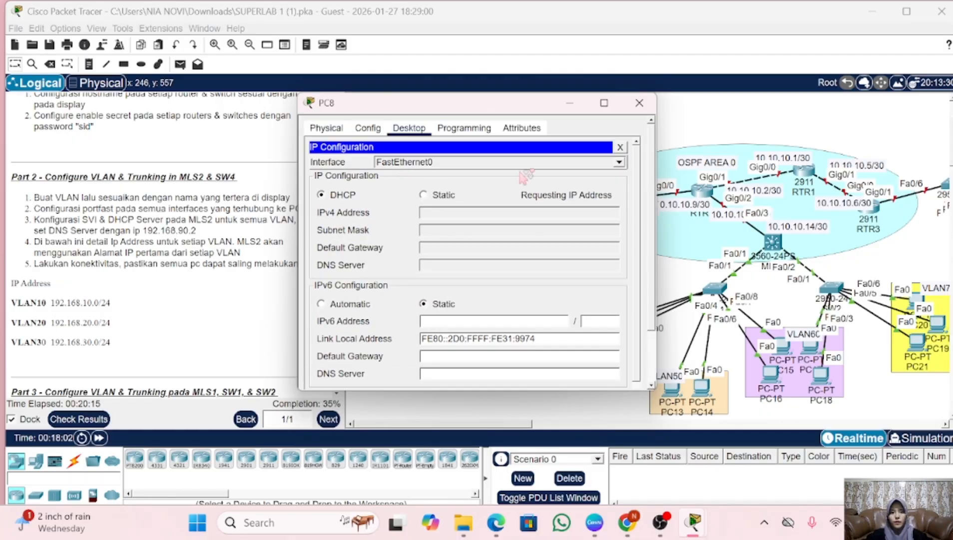
pyautogui.click(640, 104)
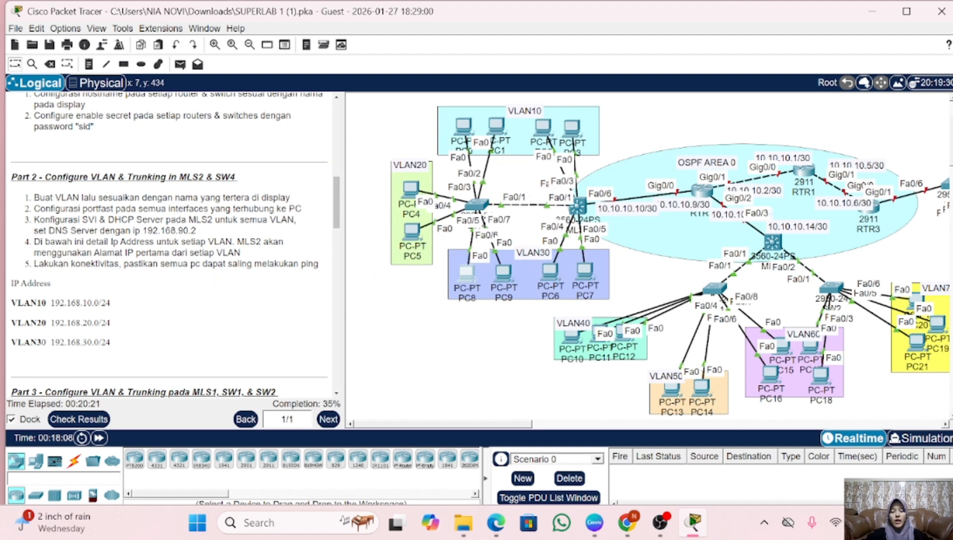
# - Open the SW1 command line for Part 3, enter the enable password and enter global configuration mode
pyautogui.scroll(-5, 170, 245)
pyautogui.scroll(-2, 102, 237)
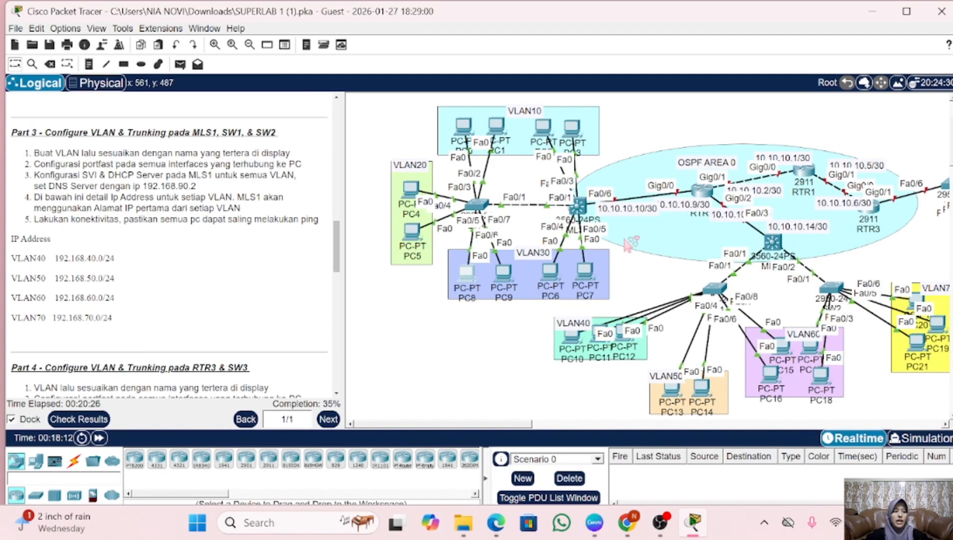
pyautogui.hscroll(5, 629, 219)
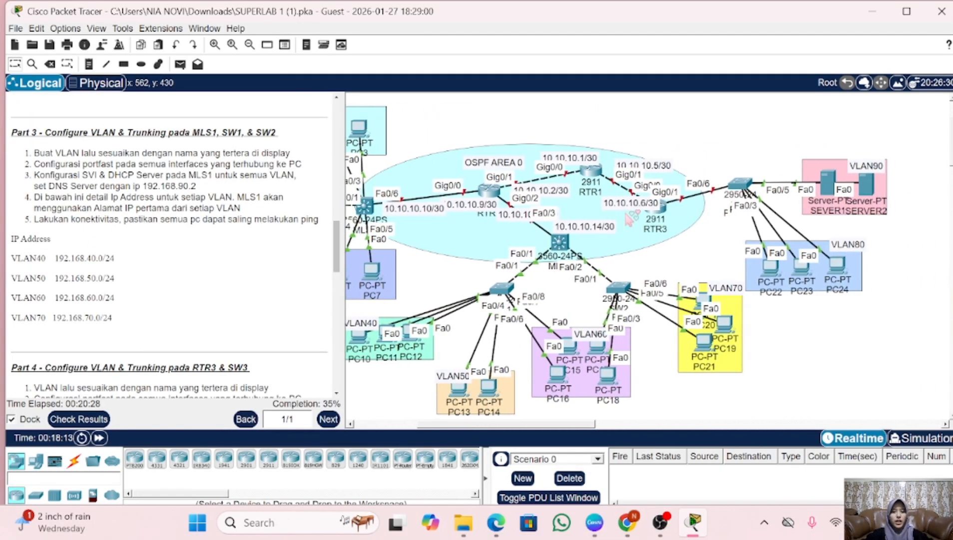
pyautogui.click(506, 289)
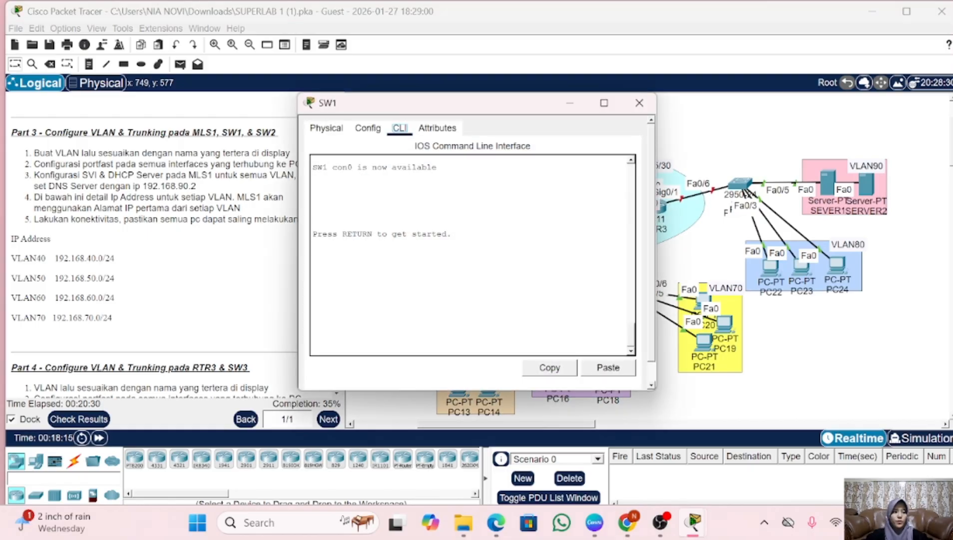
pyautogui.press('Return')
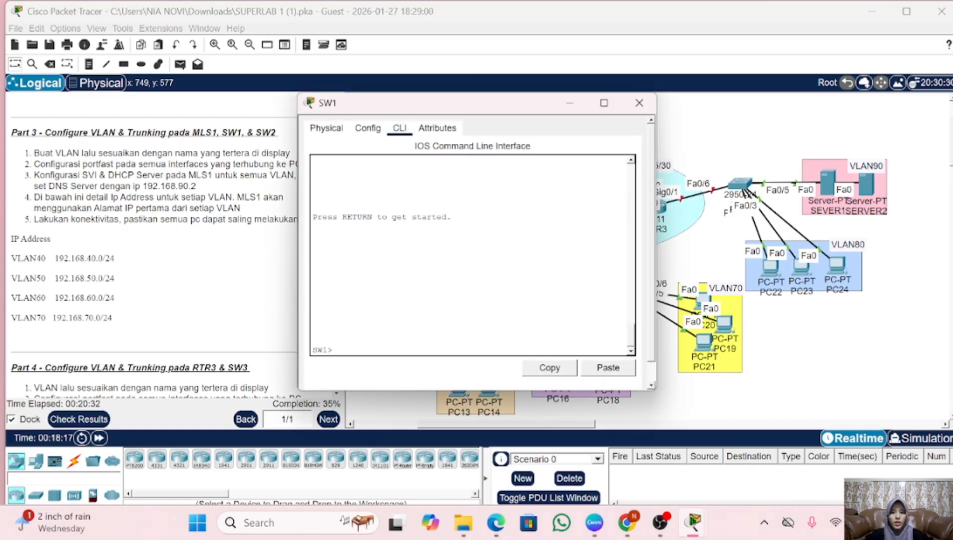
pyautogui.write('en')
pyautogui.press('Return')
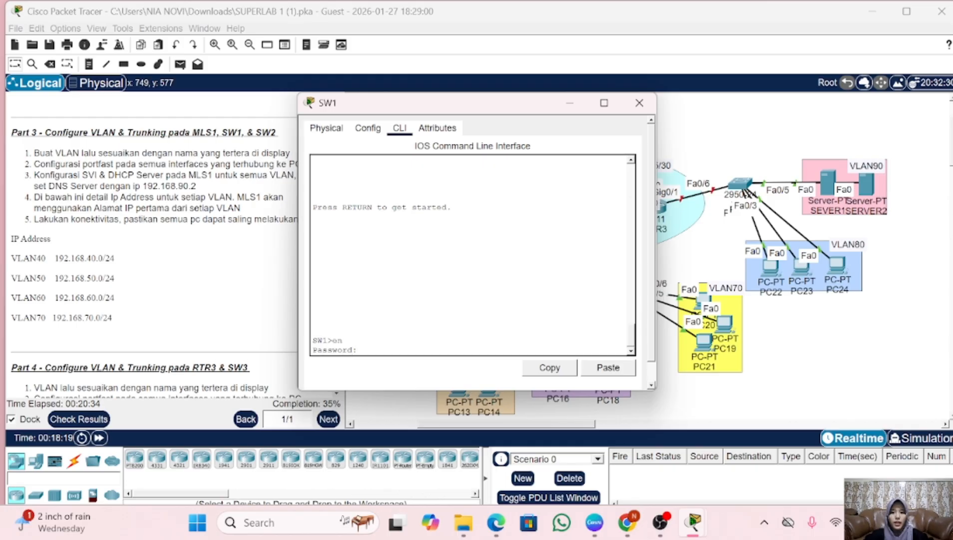
pyautogui.press('Return')
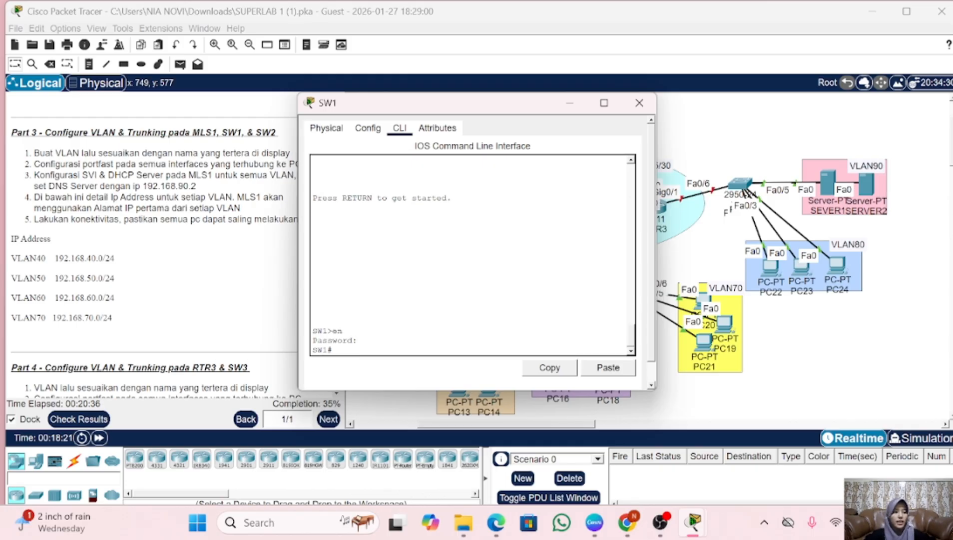
pyautogui.write('conf t')
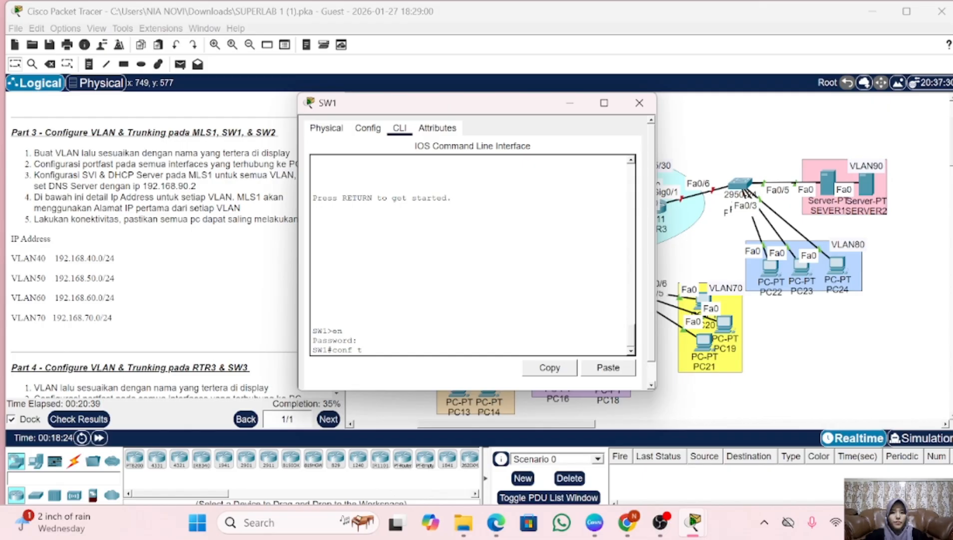
pyautogui.press('Return')
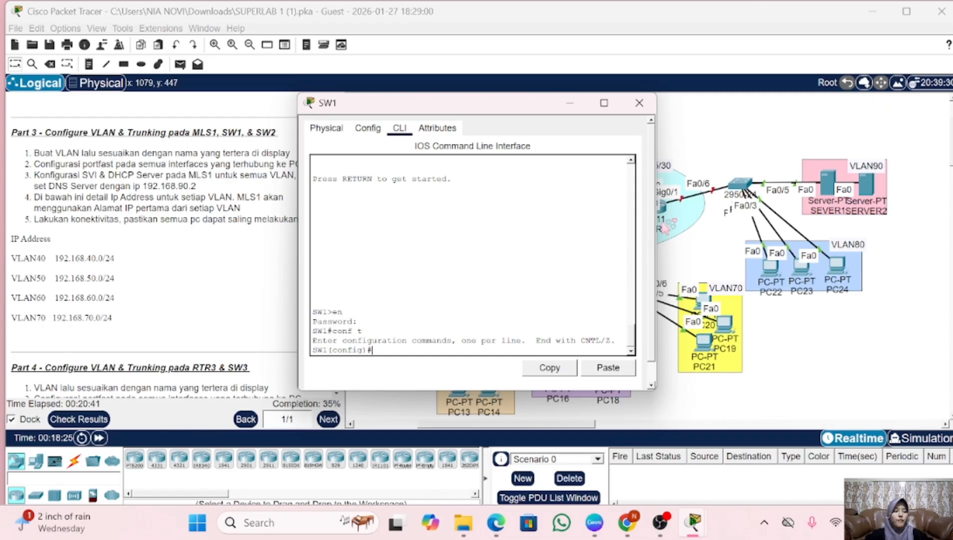
# - Create VLAN 40 on SW1 and name it VLAN40
pyautogui.write('nam')
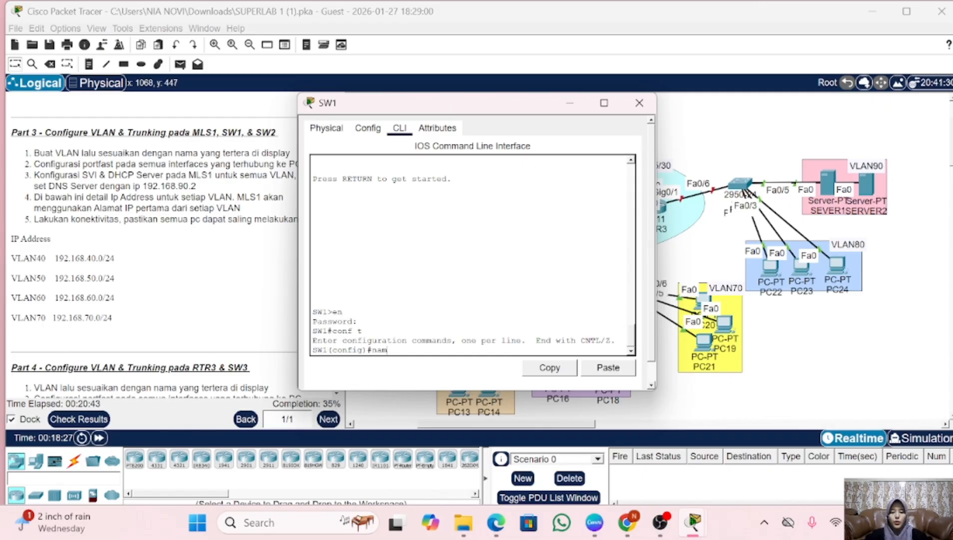
pyautogui.press('BackSpace')
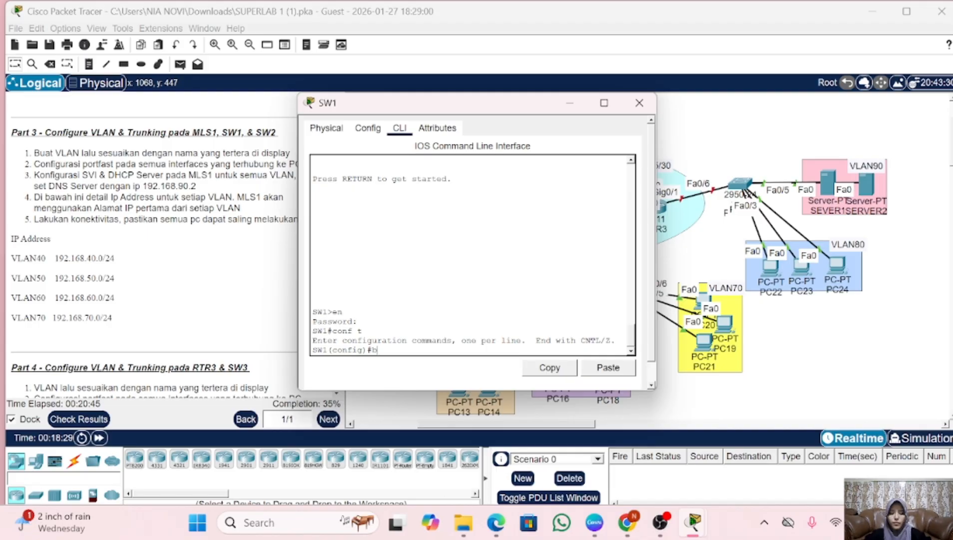
pyautogui.write('vlan 40')
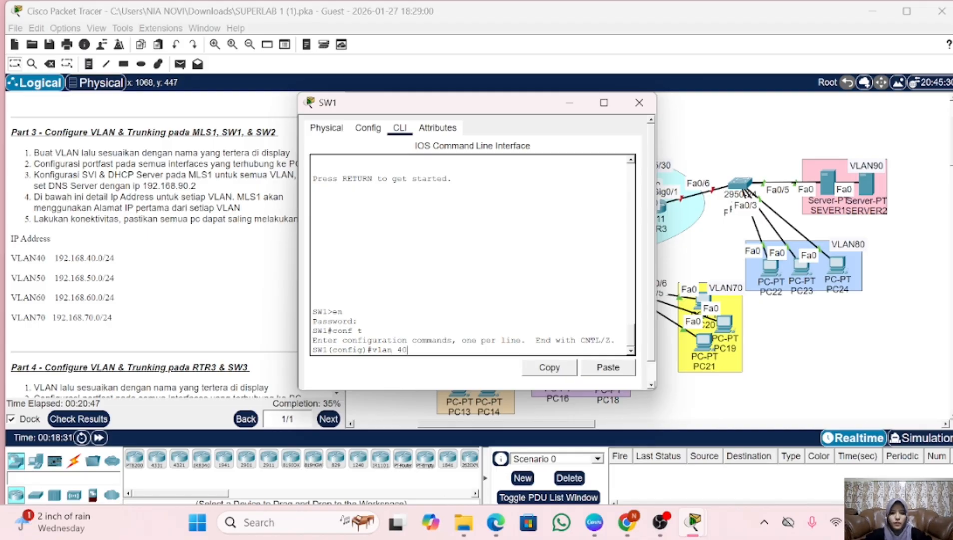
pyautogui.press('Return')
pyautogui.write('name')
pyautogui.press('capslock')
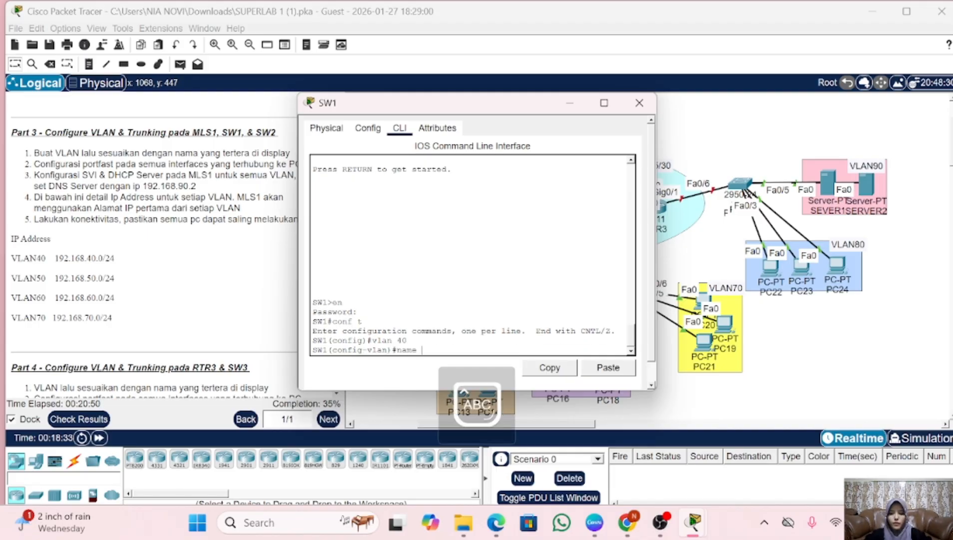
pyautogui.write('VLAN40')
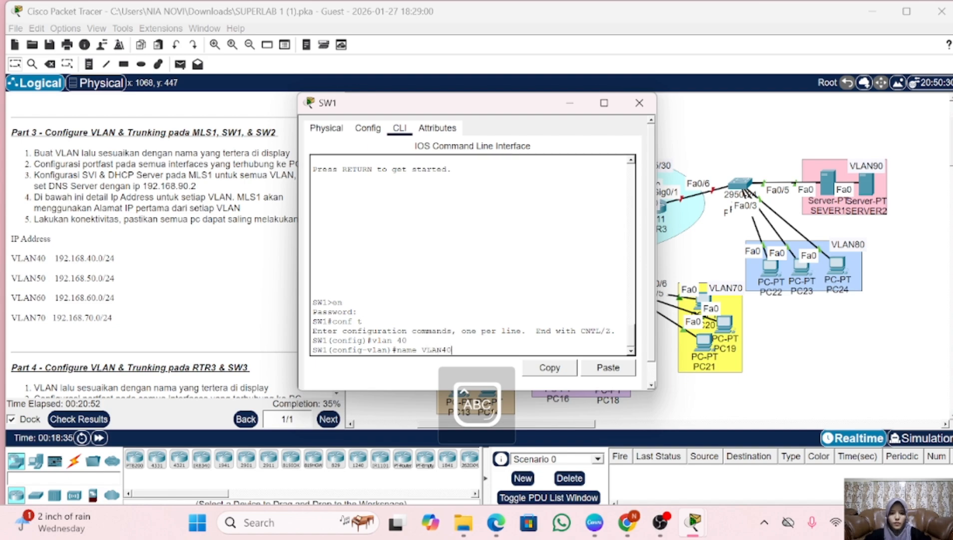
pyautogui.press('Return')
# - Create VLAN 50 on SW1 and name it VLAN50
pyautogui.press('capslock')
pyautogui.write('vlan 40')
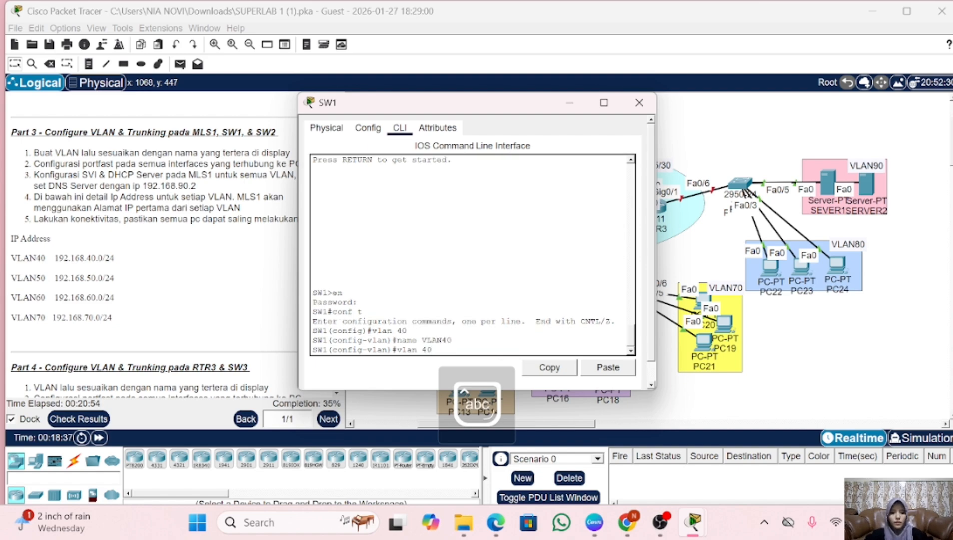
pyautogui.press('BackSpace')
pyautogui.press('BackSpace')
pyautogui.write('50')
pyautogui.press('Return')
pyautogui.press('Up')
pyautogui.press('Up')
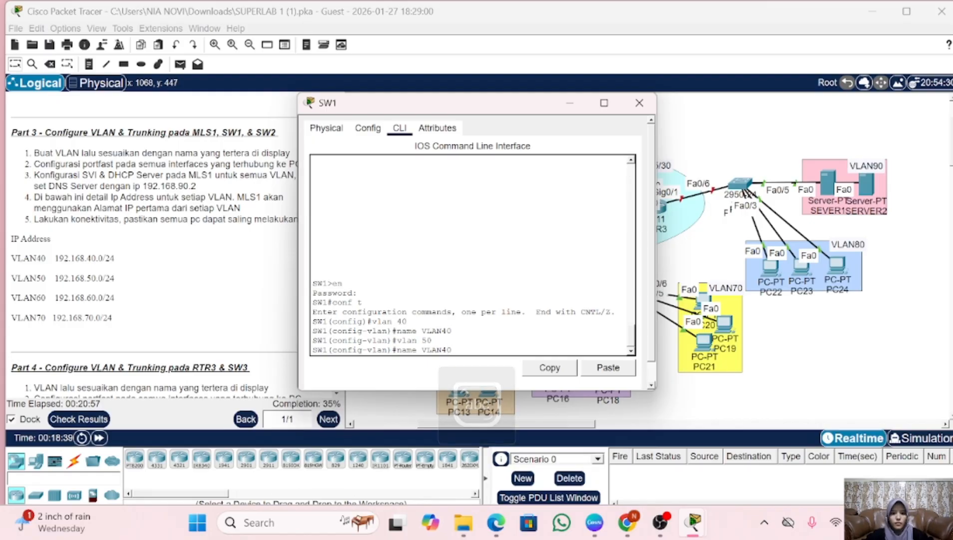
pyautogui.press('BackSpace')
pyautogui.press('BackSpace')
pyautogui.write('50')
pyautogui.press('Return')
# - Create VLAN 60 on SW1, name it VLAN60 and return to global configuration mode
pyautogui.press('Up')
pyautogui.press('Up')
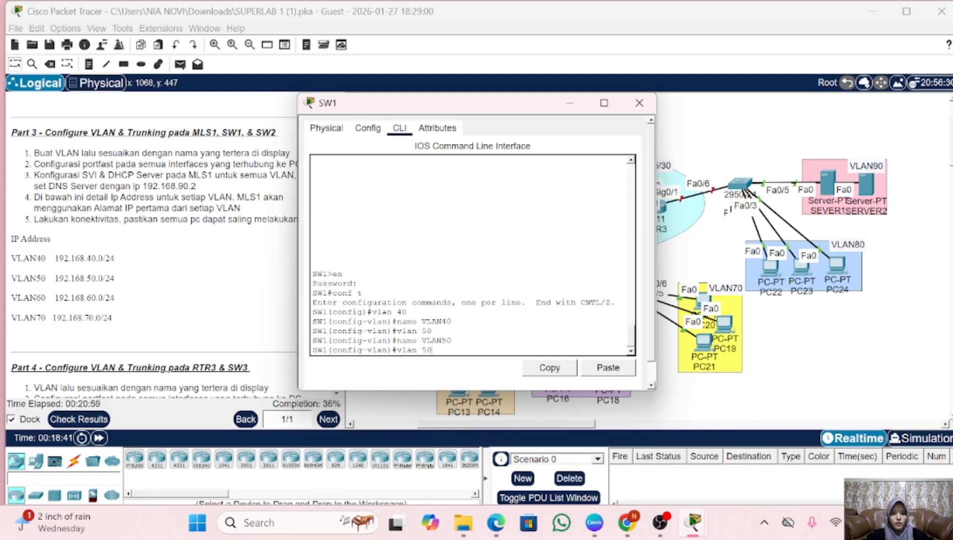
pyautogui.press('BackSpace')
pyautogui.press('BackSpace')
pyautogui.write('60')
pyautogui.press('Return')
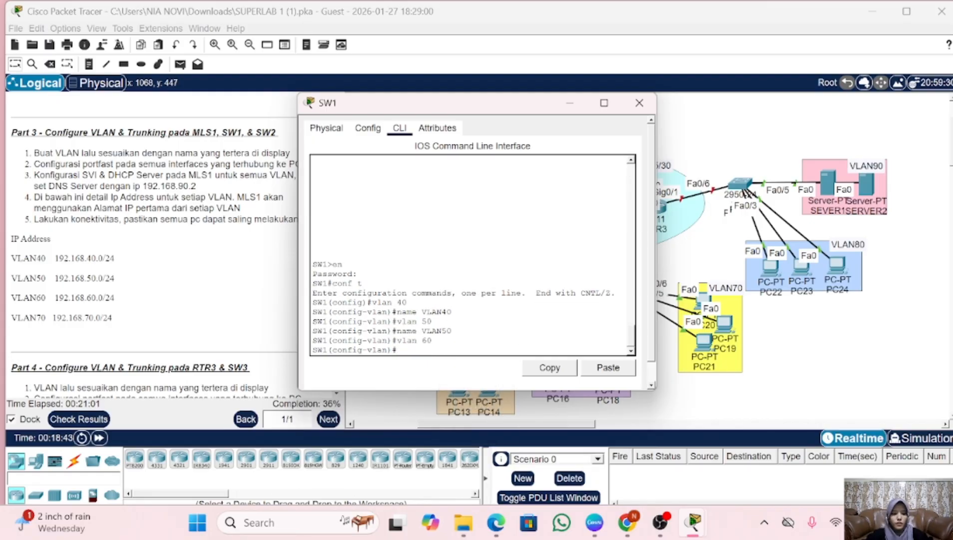
pyautogui.press('Up')
pyautogui.press('Up')
pyautogui.press('Left')
pyautogui.press('BackSpace')
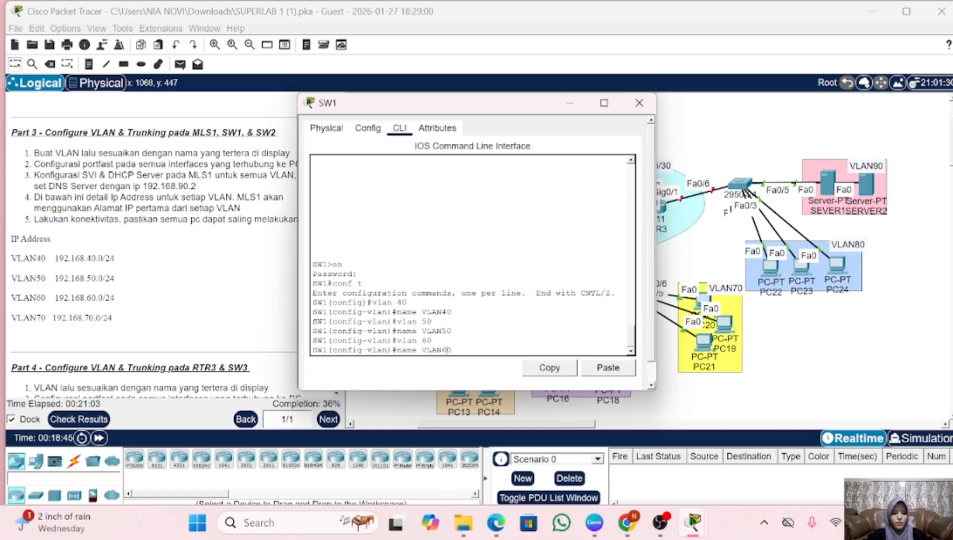
pyautogui.write('6')
pyautogui.press('Return')
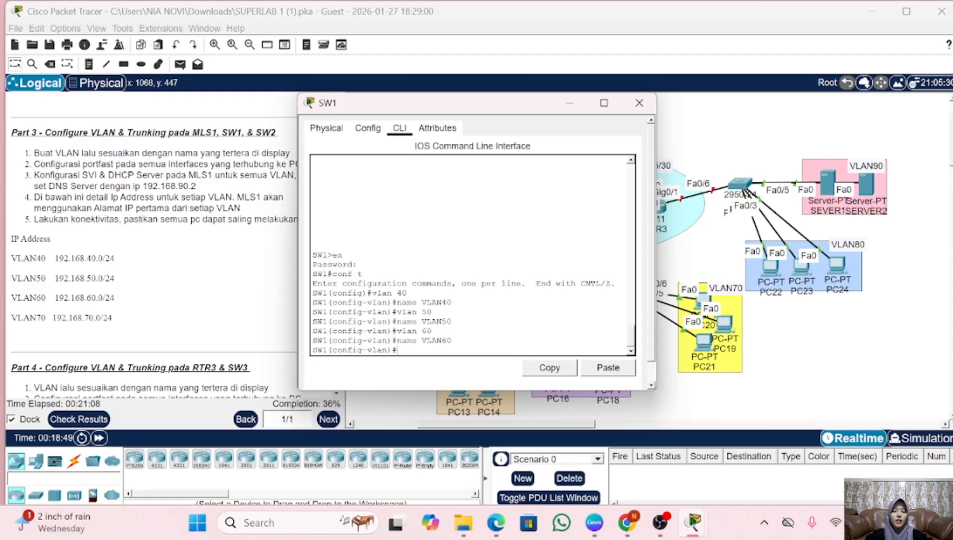
pyautogui.write('ex')
pyautogui.press('Return')
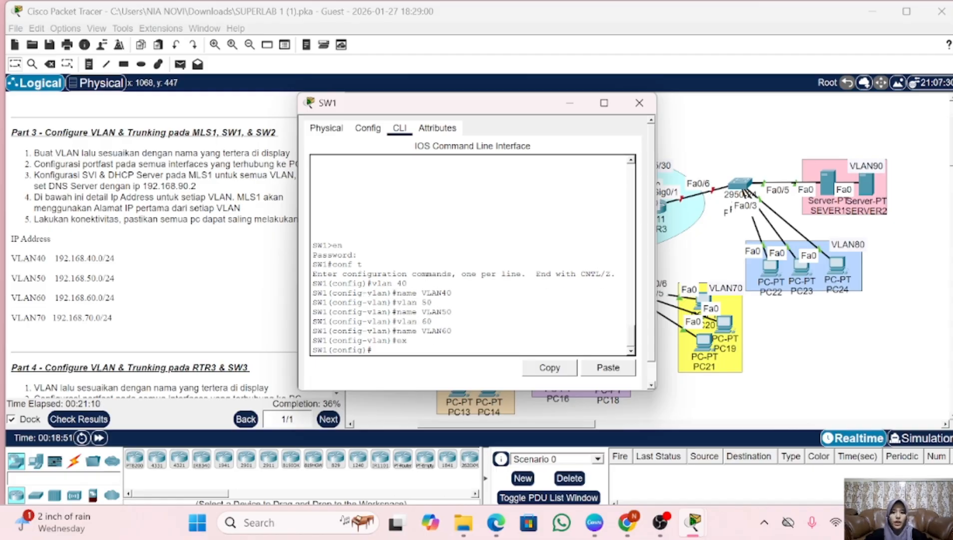
# - Begin an interface selection command on SW1 and move its window aside to uncover the port labels in the topology
pyautogui.write('int')
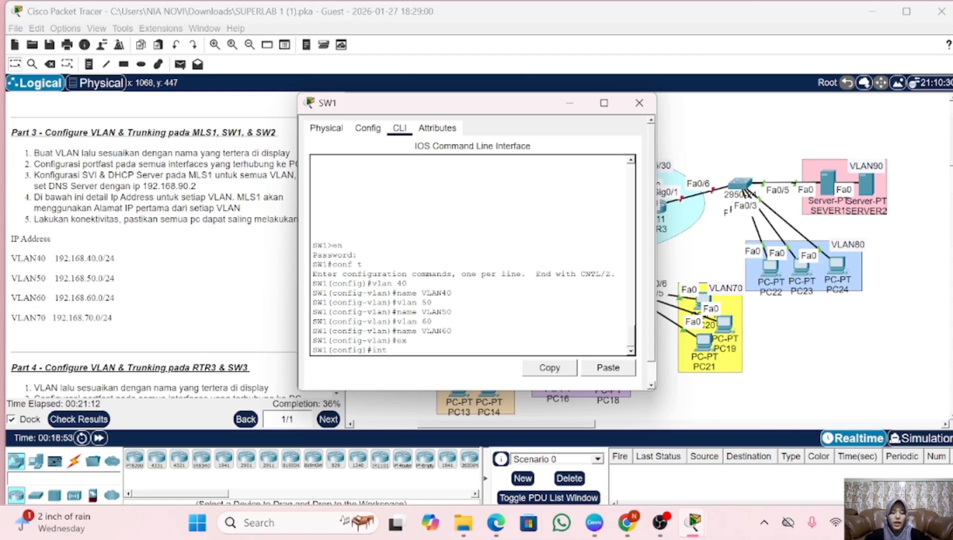
pyautogui.moveTo(509, 103); pyautogui.dragTo(290, 133)
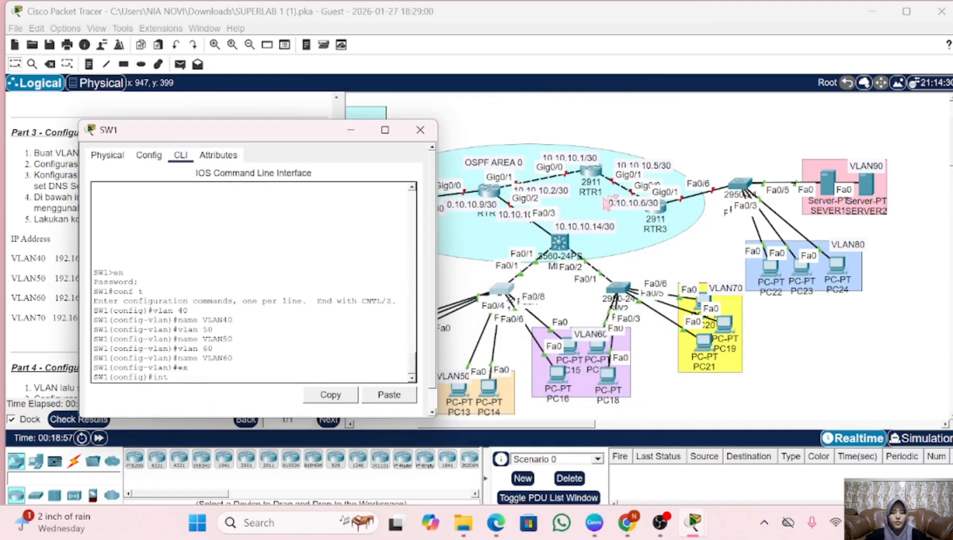
# - In SW1's command line, select interface range fa0/2-4 and set the ports to access mode
pyautogui.hscroll(-5, 606, 202)
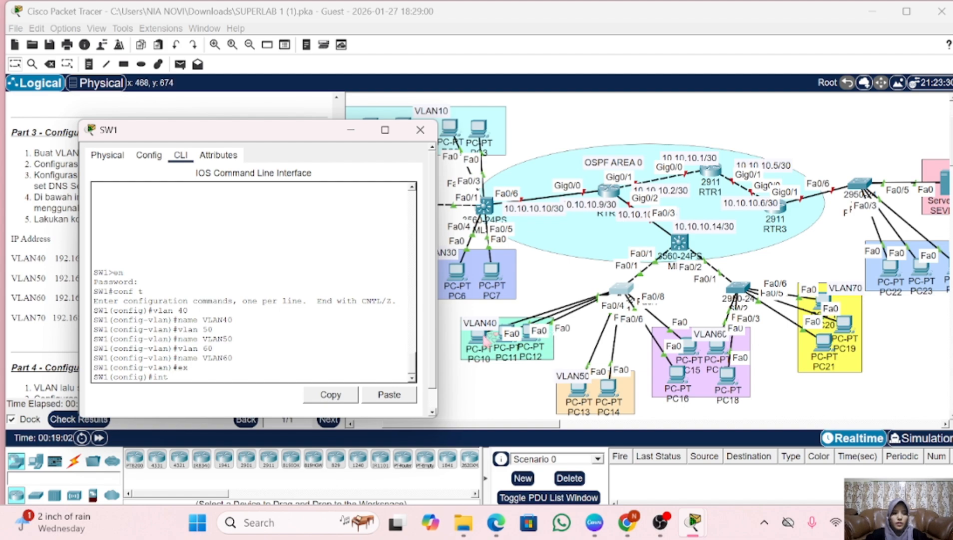
pyautogui.moveTo(480, 336)
pyautogui.mouseDown()
pyautogui.moveTo(456, 299)
pyautogui.moveTo(478, 310)
pyautogui.moveTo(481, 340)
pyautogui.mouseUp()
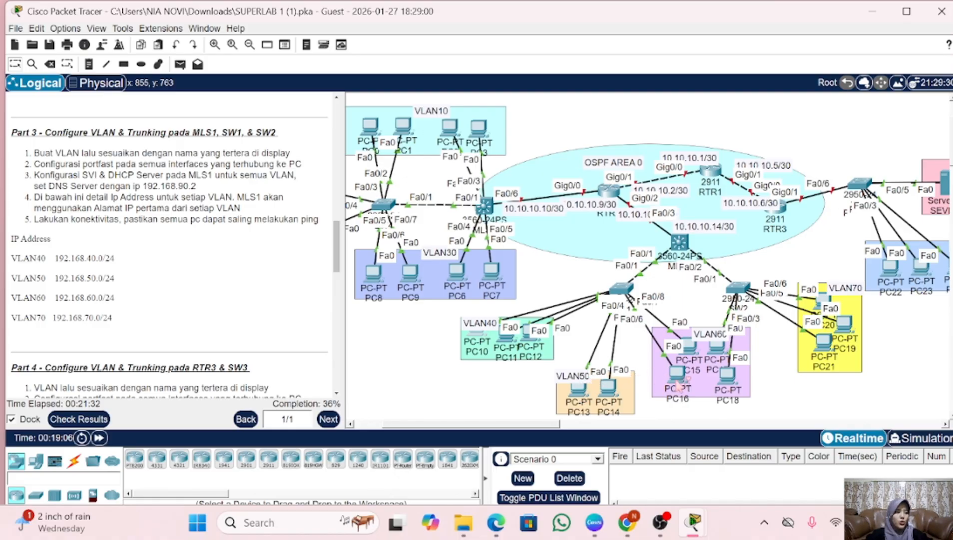
pyautogui.click(624, 292)
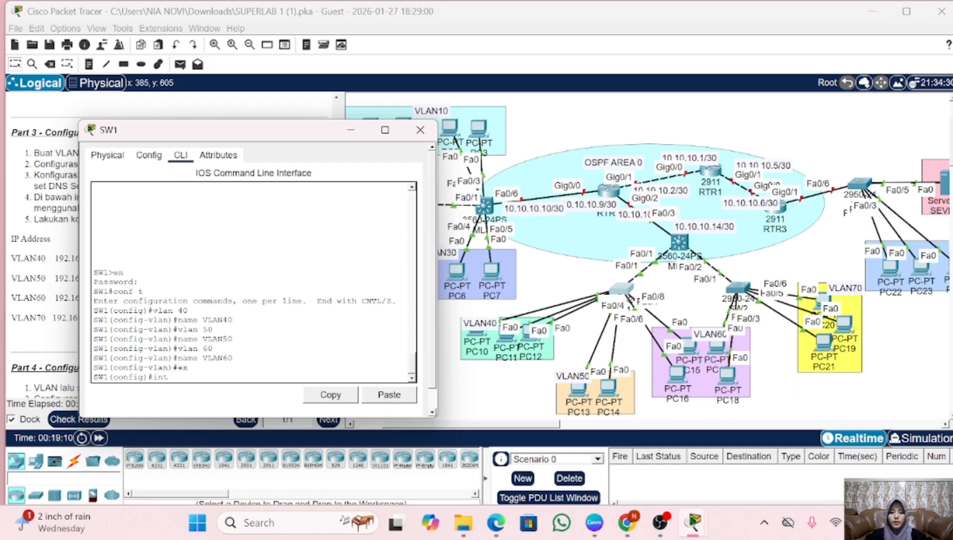
pyautogui.write('int ran')
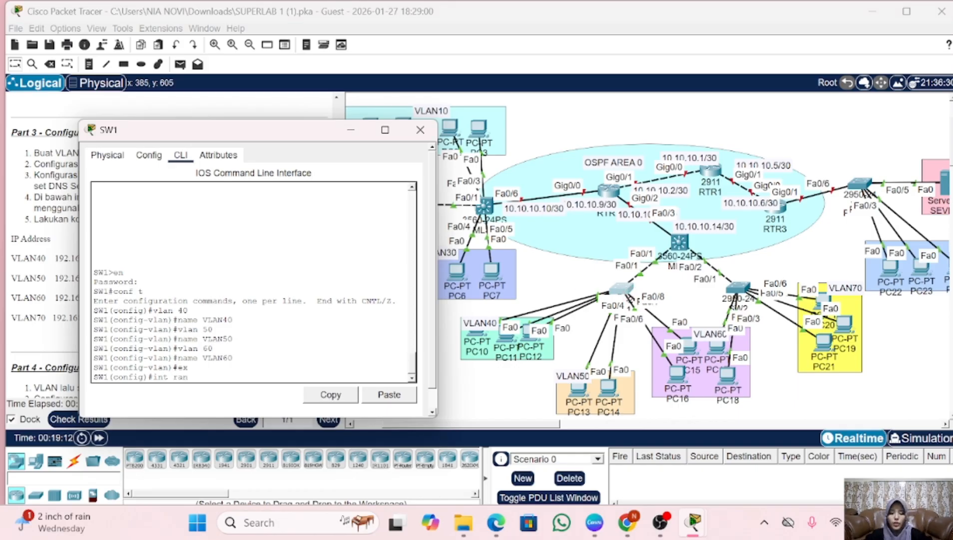
pyautogui.write('ge fa0/2-')
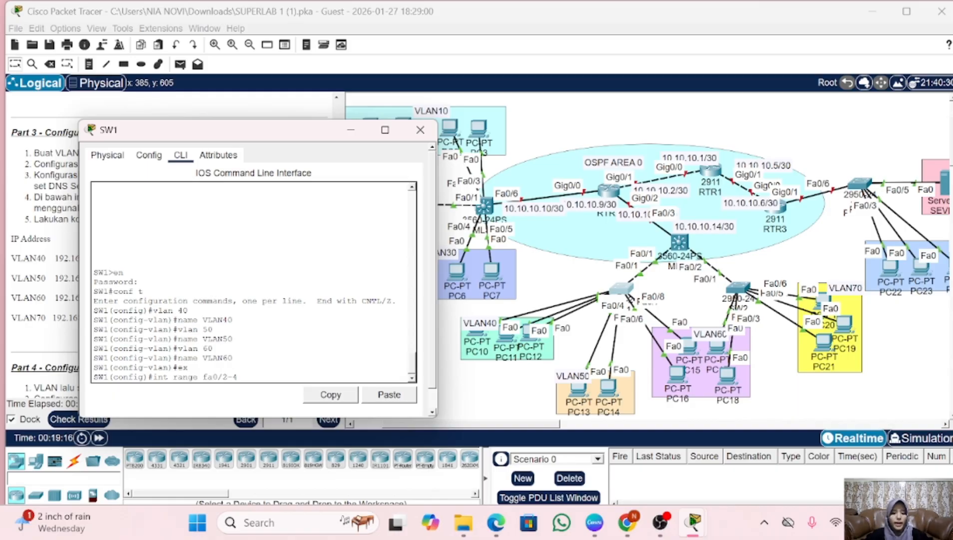
pyautogui.write('4')
pyautogui.press('Return')
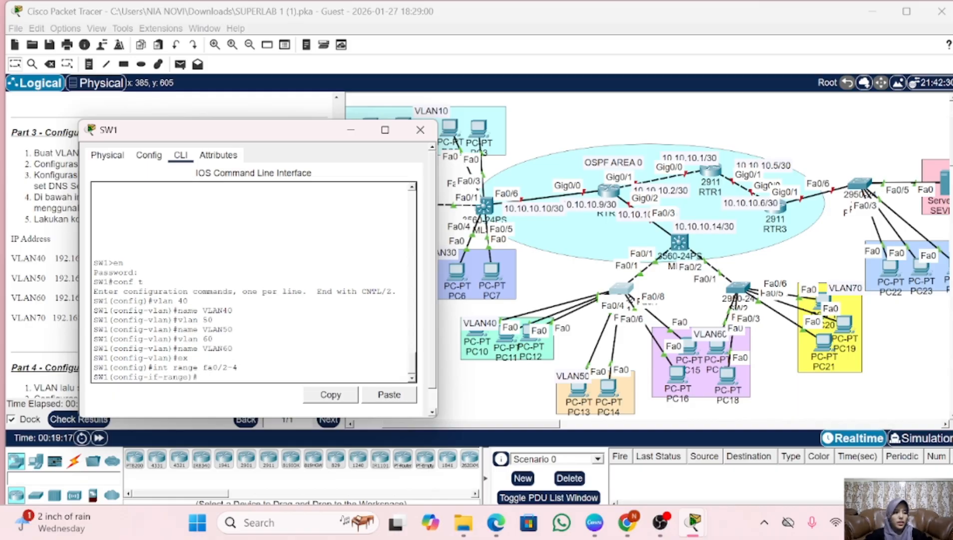
pyautogui.write('sw m a')
pyautogui.press('Return')
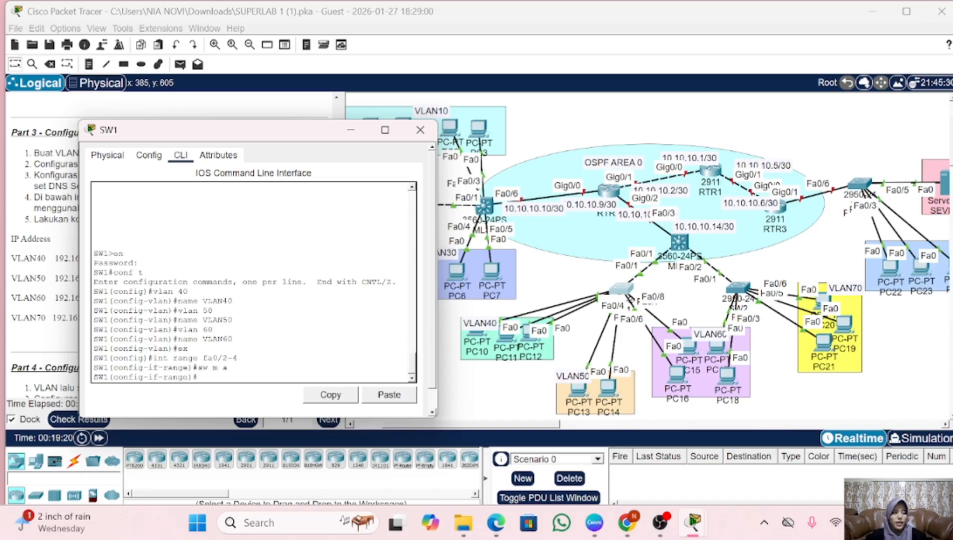
# - Assign SW1's ports fa0/2-4 to VLAN 40, enable spanning-tree portfast on them and exit the interface range
pyautogui.write('sw a vl')
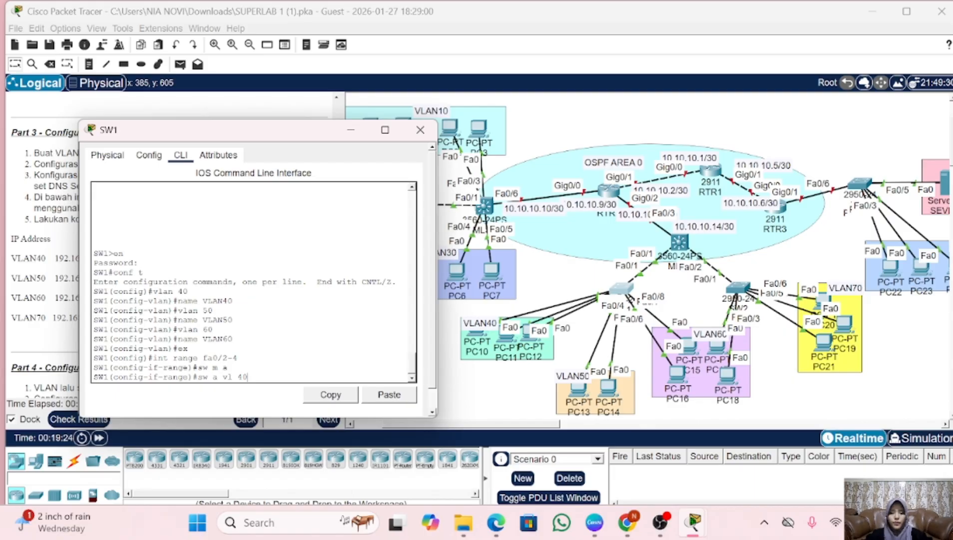
pyautogui.write(' 40')
pyautogui.press('Return')
pyautogui.write('spa po')
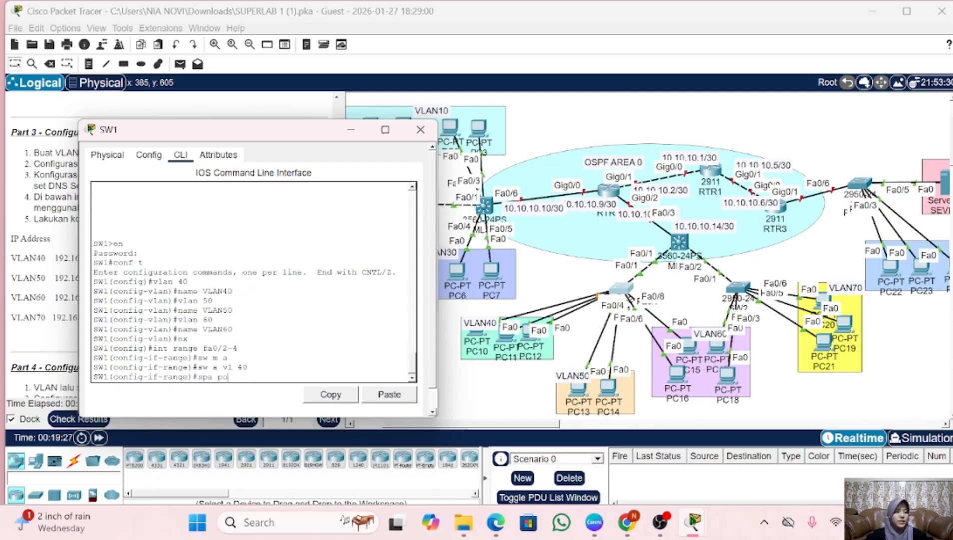
pyautogui.press('Return')
pyautogui.write('ex')
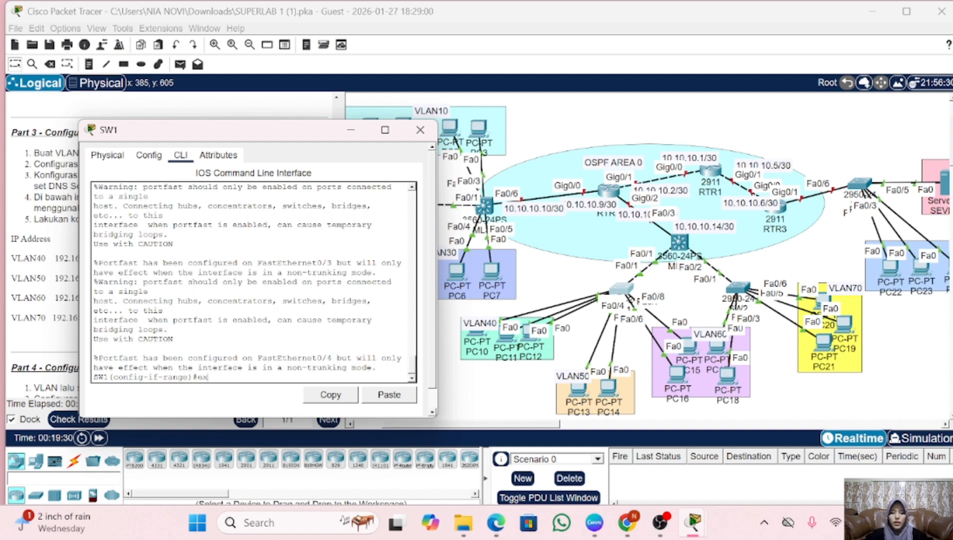
pyautogui.press('Return')
# - Select interface range fa0/5-6 on SW1 and set the ports to access mode
pyautogui.write('sw m a')
pyautogui.press('Up')
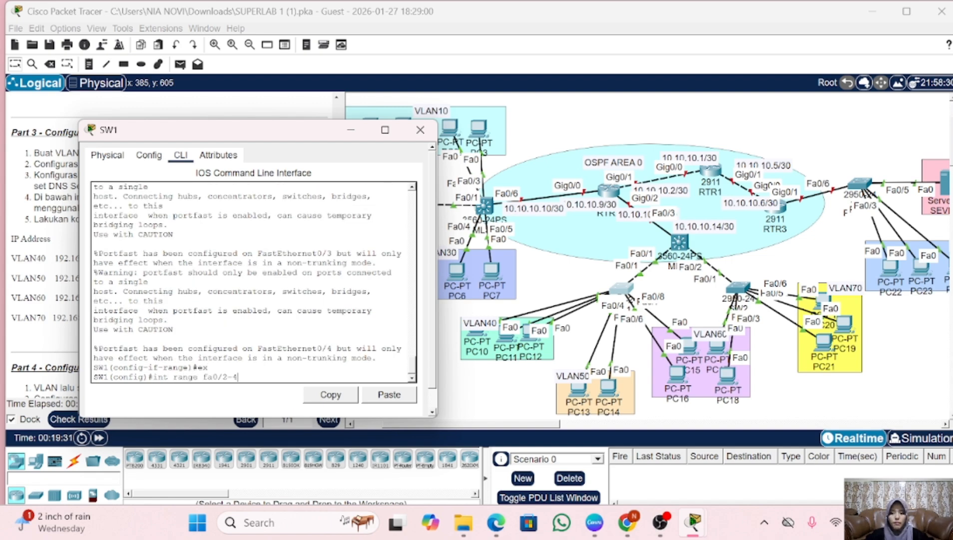
pyautogui.press('Left')
pyautogui.press('BackSpace')
pyautogui.press('BackSpace')
pyautogui.press('BackSpace')
pyautogui.write('5-6')
pyautogui.press('Return')
pyautogui.write('sw a vl 40')
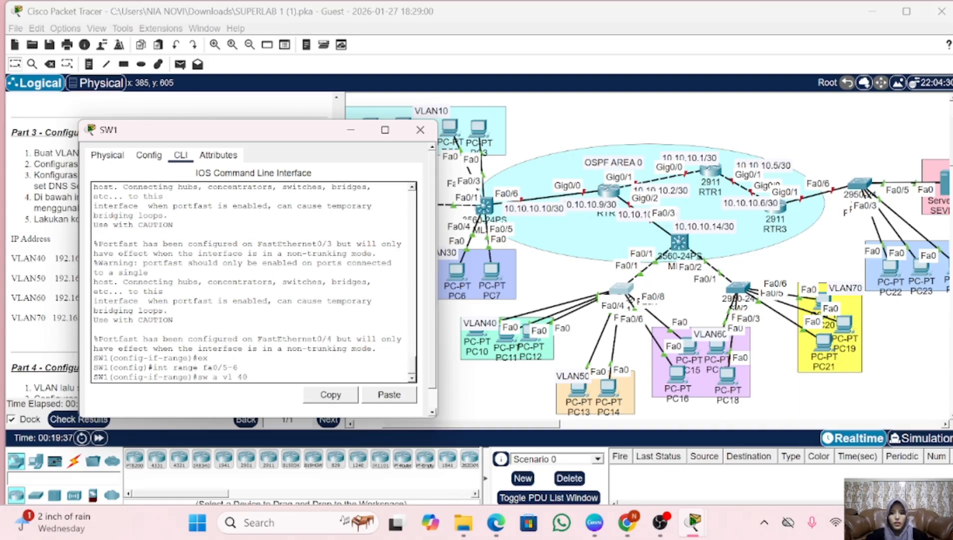
pyautogui.press('Up')
pyautogui.press('Return')
# - Assign SW1's ports fa0/5-6 to VLAN 50, enable spanning-tree portfast on them and exit the interface range
pyautogui.write('s')
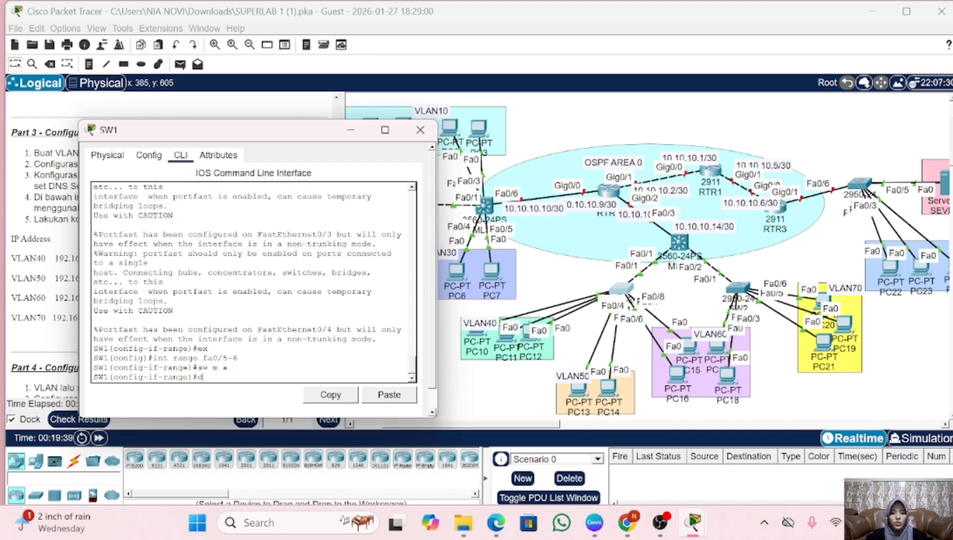
pyautogui.write('w a v')
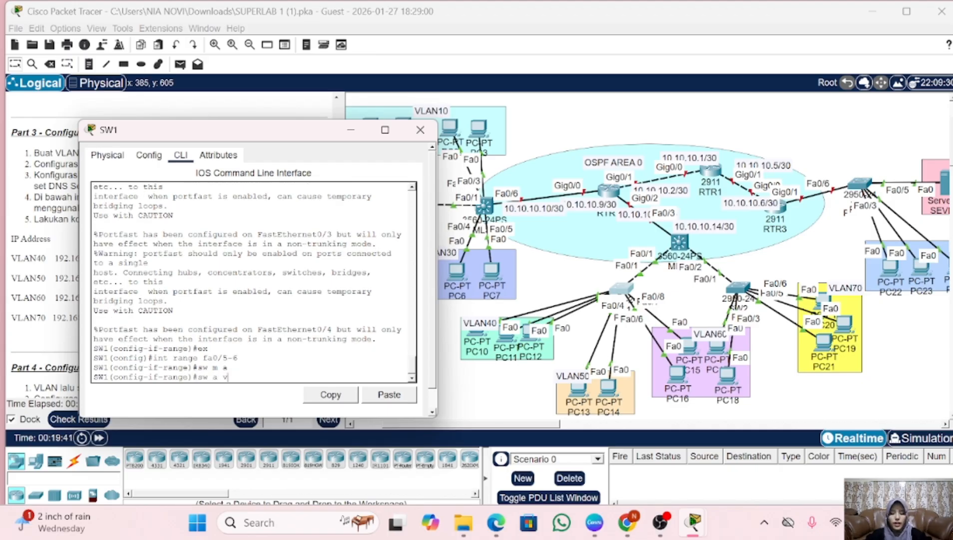
pyautogui.write('l 50')
pyautogui.press('Return')
pyautogui.write('sp')
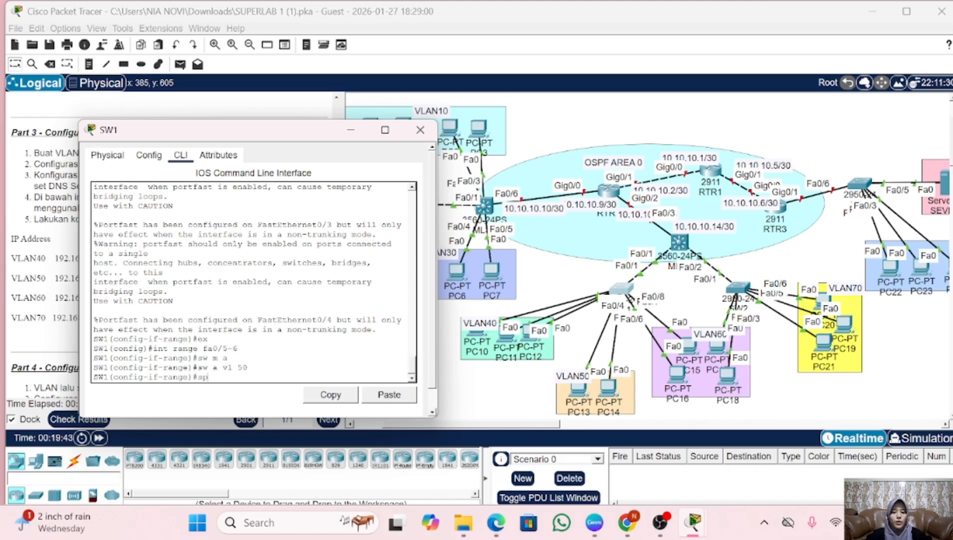
pyautogui.write('a po')
pyautogui.press('Return')
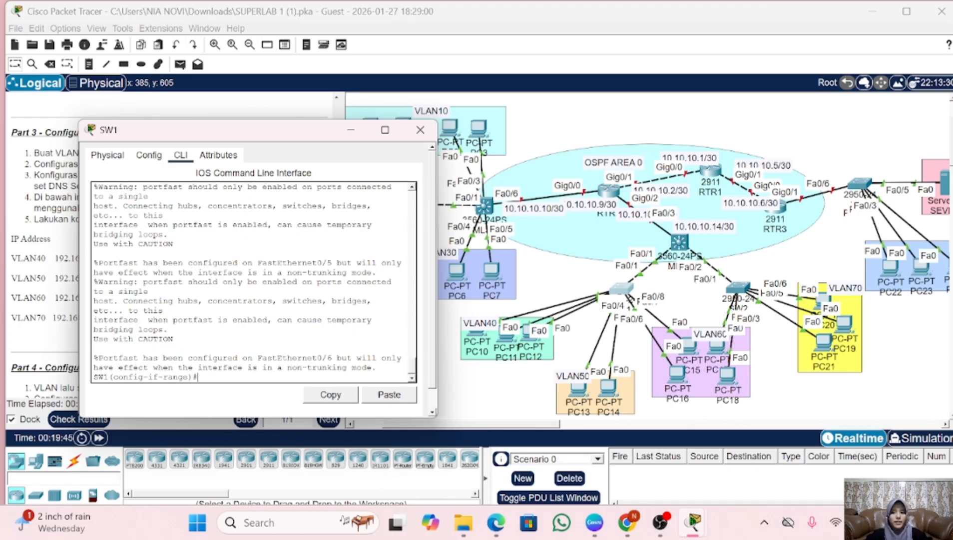
pyautogui.write('ex')
pyautogui.press('Return')
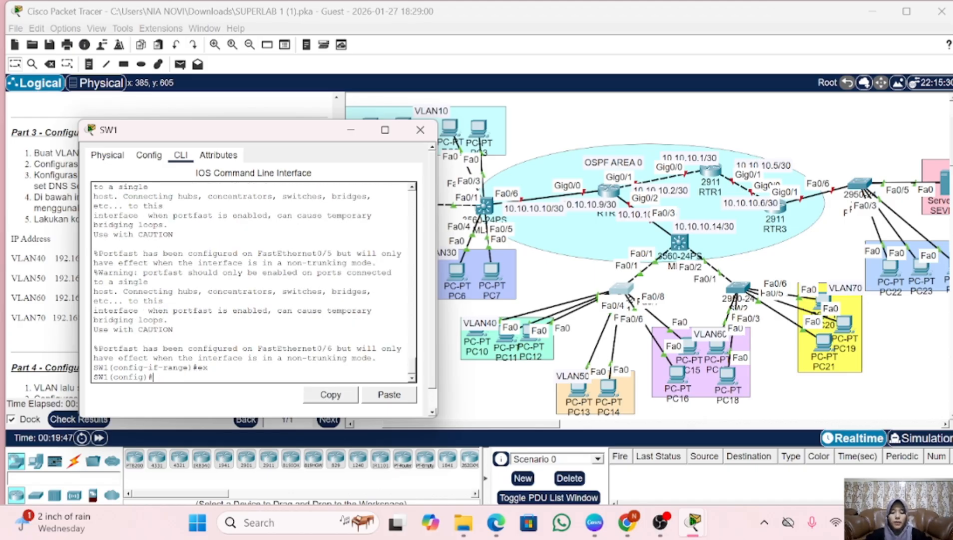
# - Select interface range fa0/7-8 on SW1 and set the ports to access mode
pyautogui.write('int range fa0/')
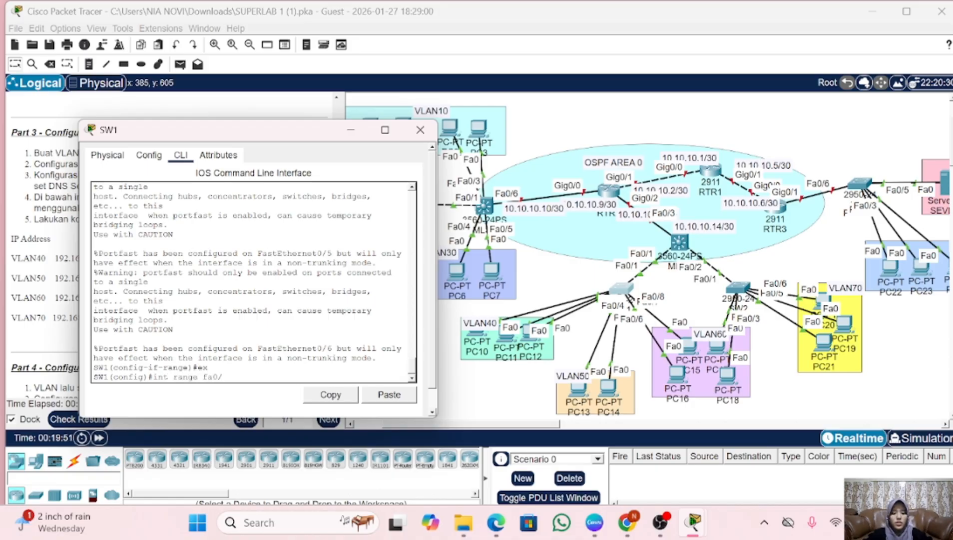
pyautogui.write('7-')
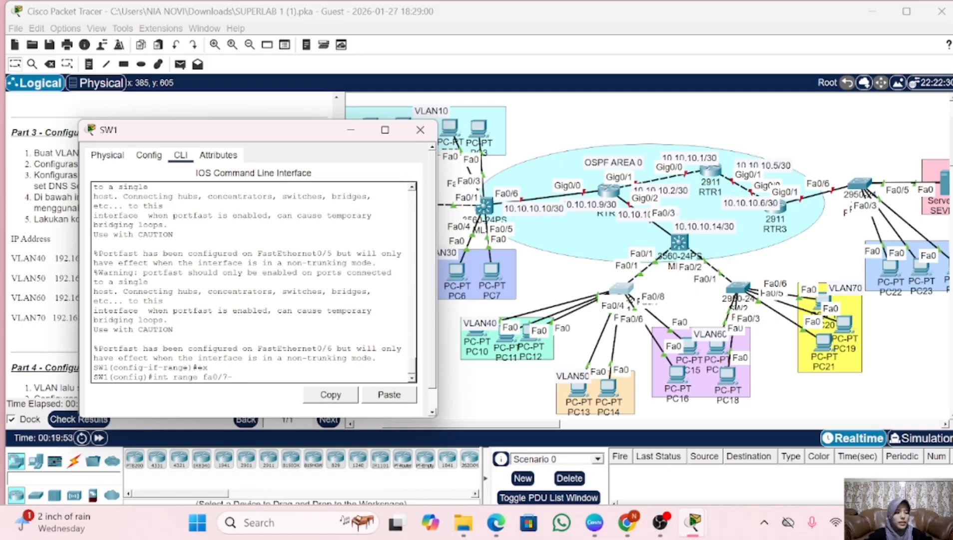
pyautogui.write('8')
pyautogui.press('Return')
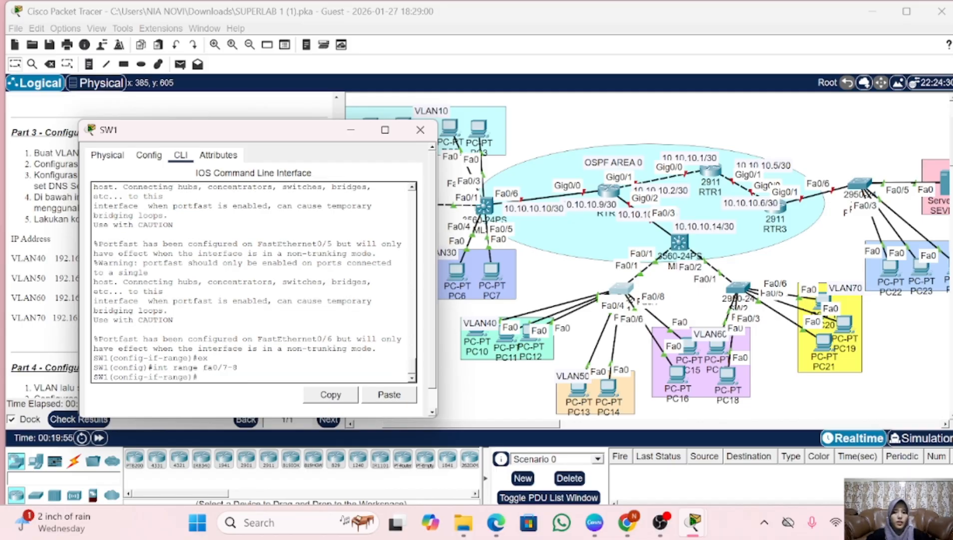
pyautogui.write('sw m a')
pyautogui.press('Return')
# - Assign SW1's ports fa0/7-8 to VLAN 60, enable spanning-tree portfast on them and exit the interface range
pyautogui.write('s')
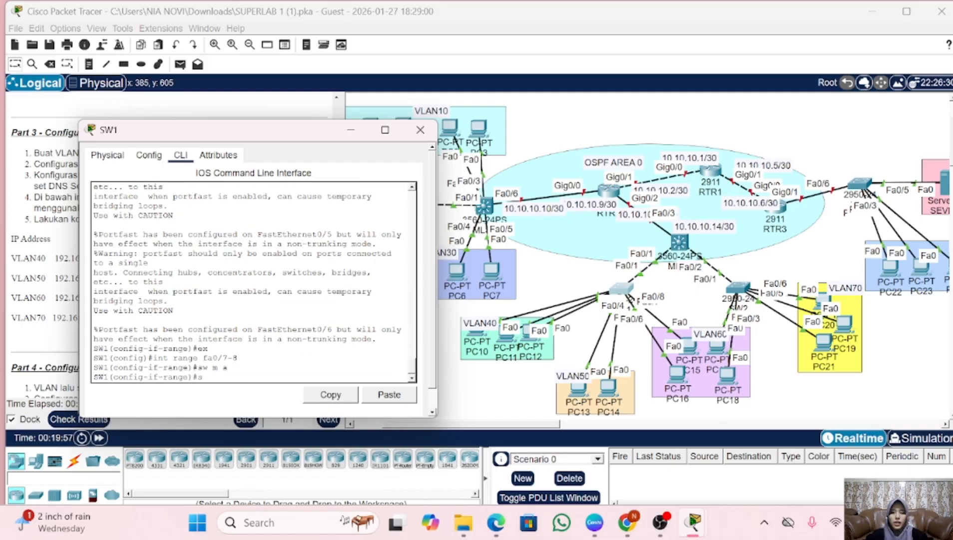
pyautogui.write('w a vl 60')
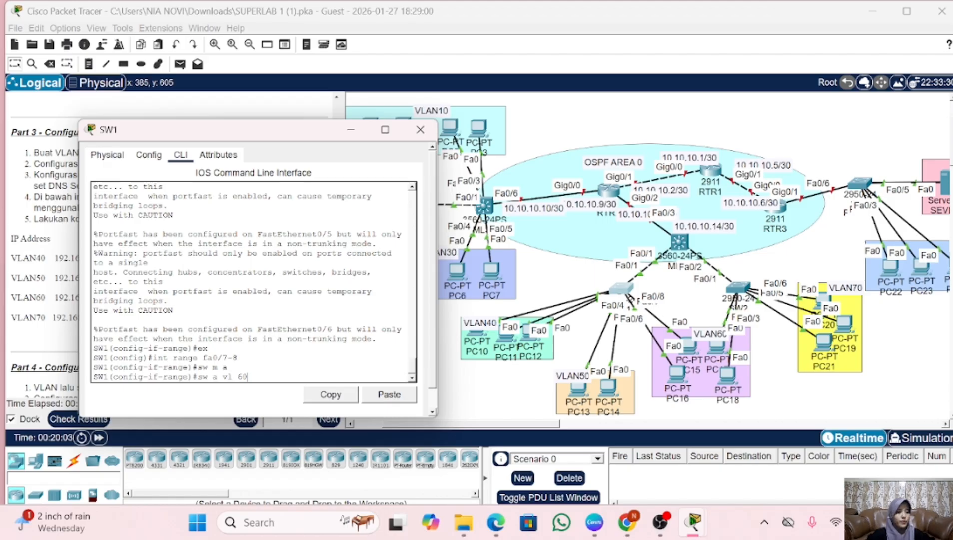
pyautogui.press('Return')
pyautogui.write('spa po')
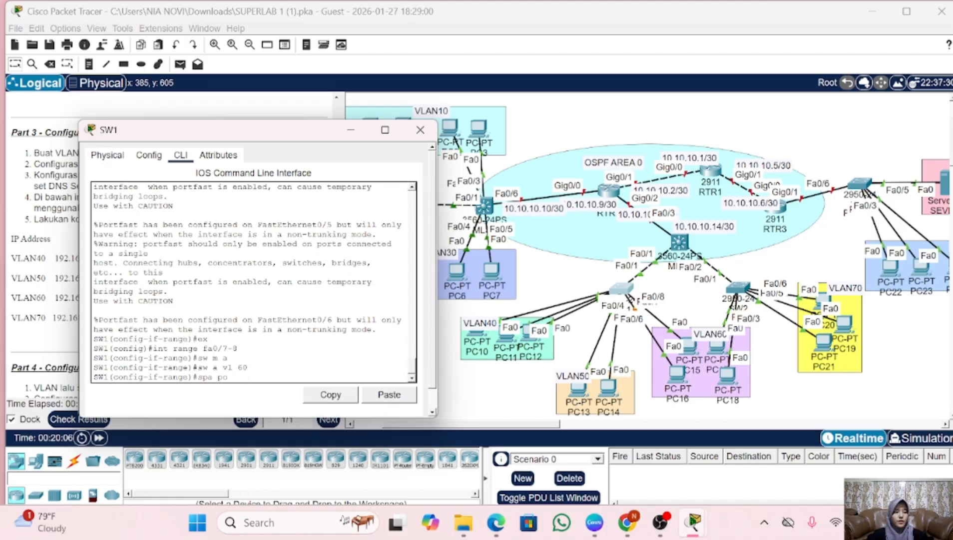
pyautogui.press('Return')
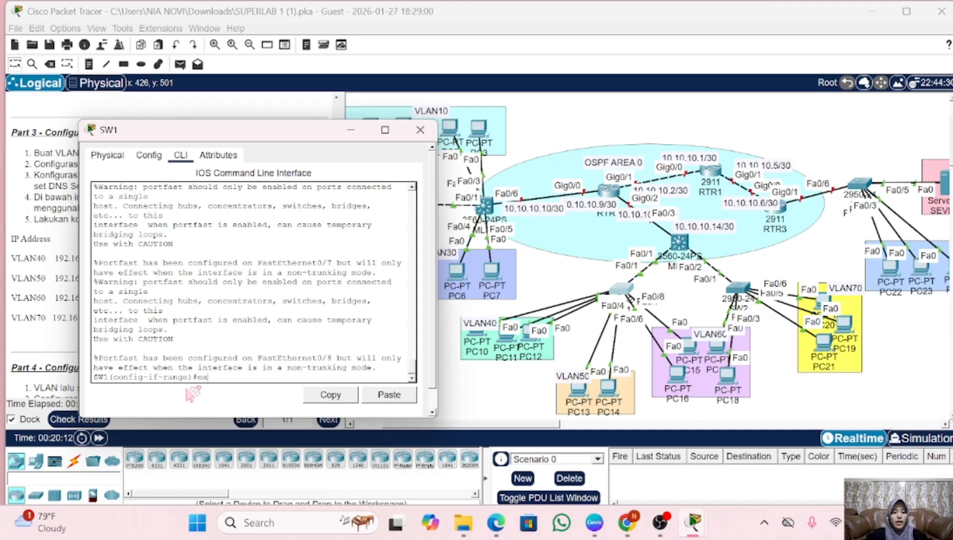
pyautogui.press('Return')
# - Enter interface fa0/1 on SW1 and set it to trunk mode
pyautogui.write('int')
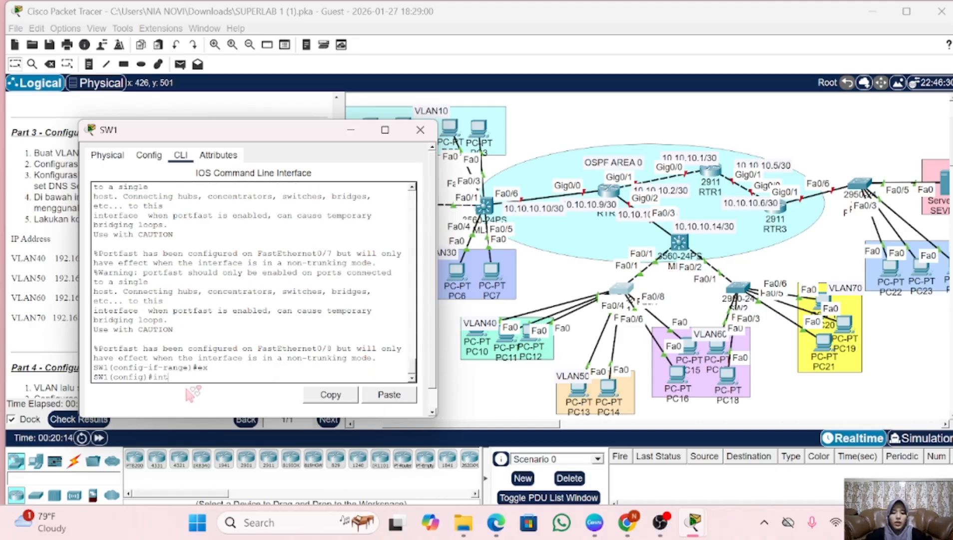
pyautogui.write(' rang')
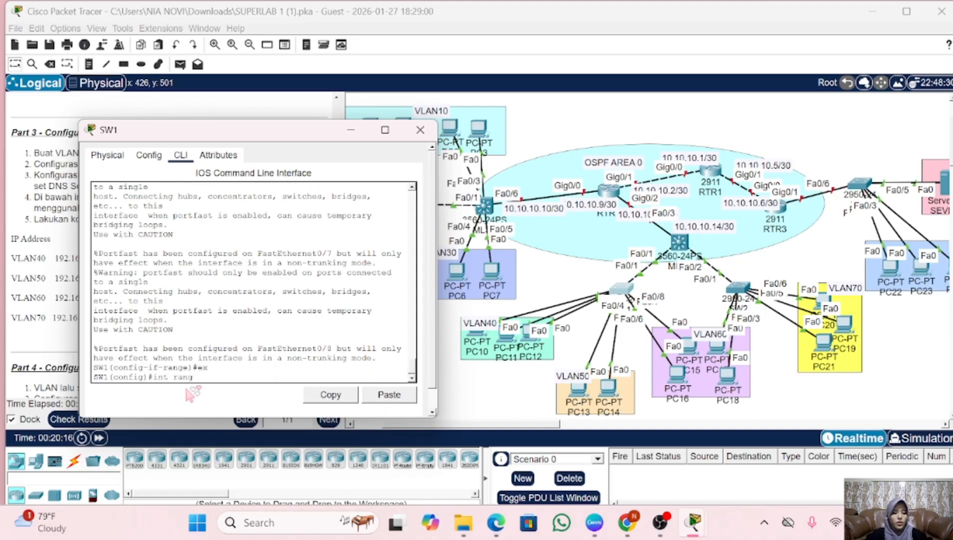
pyautogui.press('BackSpace')
pyautogui.press('BackSpace')
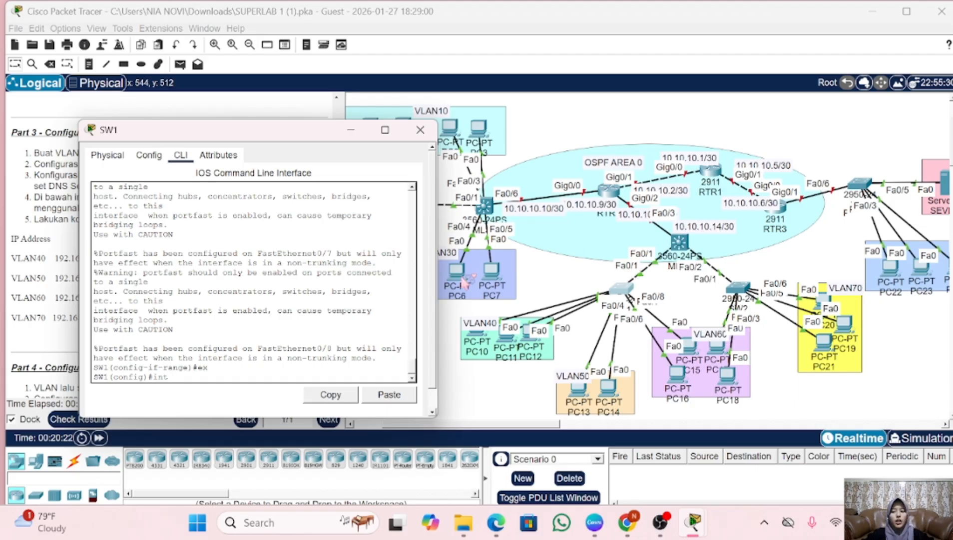
pyautogui.write('fa0/1')
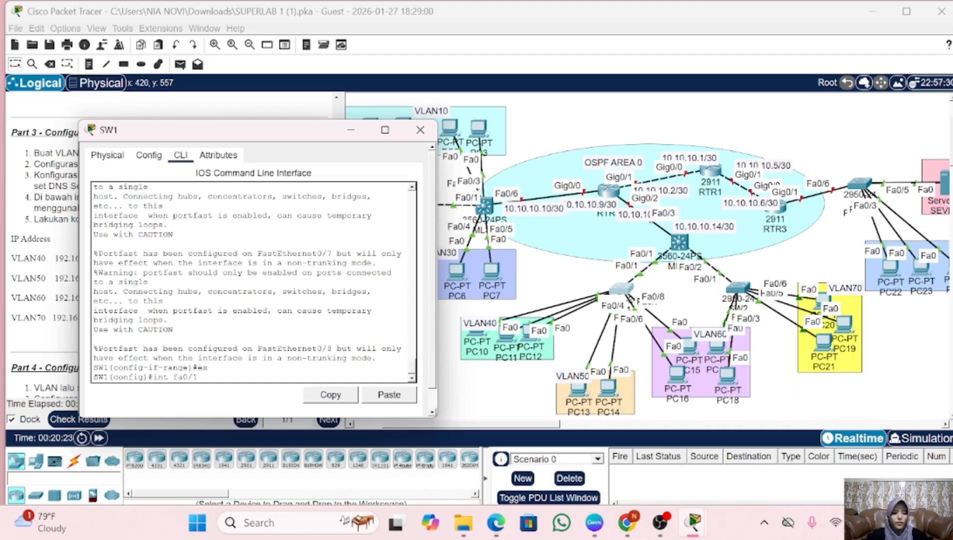
pyautogui.press('Return')
pyautogui.write('sw m')
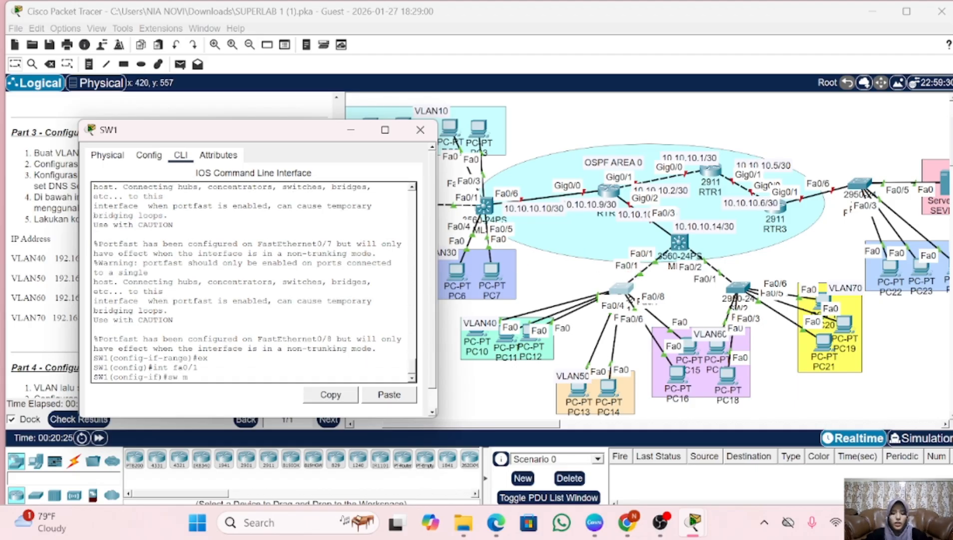
pyautogui.write(' t')
pyautogui.press('Return')
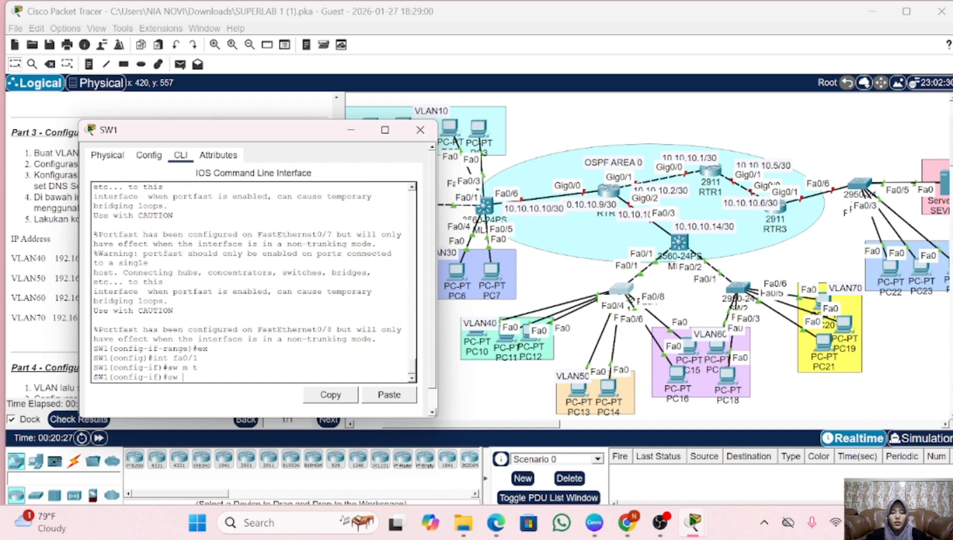
# - Allow VLANs 40-60 on SW1's fa0/1 trunk
pyautogui.write('sw t all v')
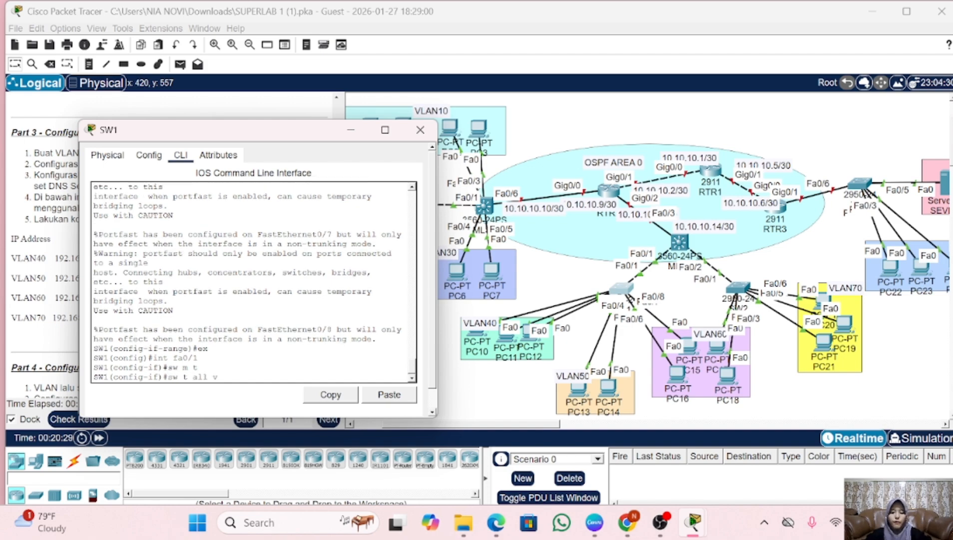
pyautogui.write('l 40')
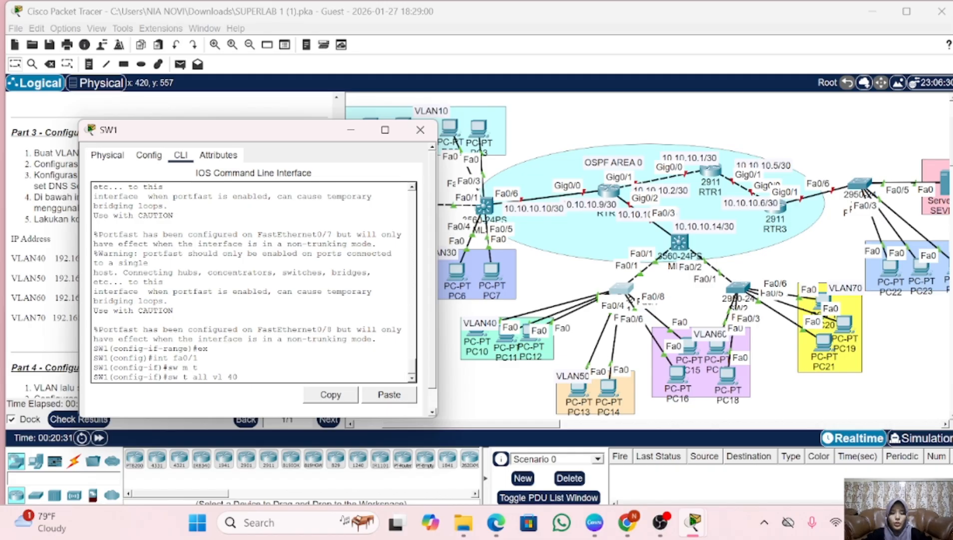
pyautogui.write('-60')
pyautogui.press('Return')
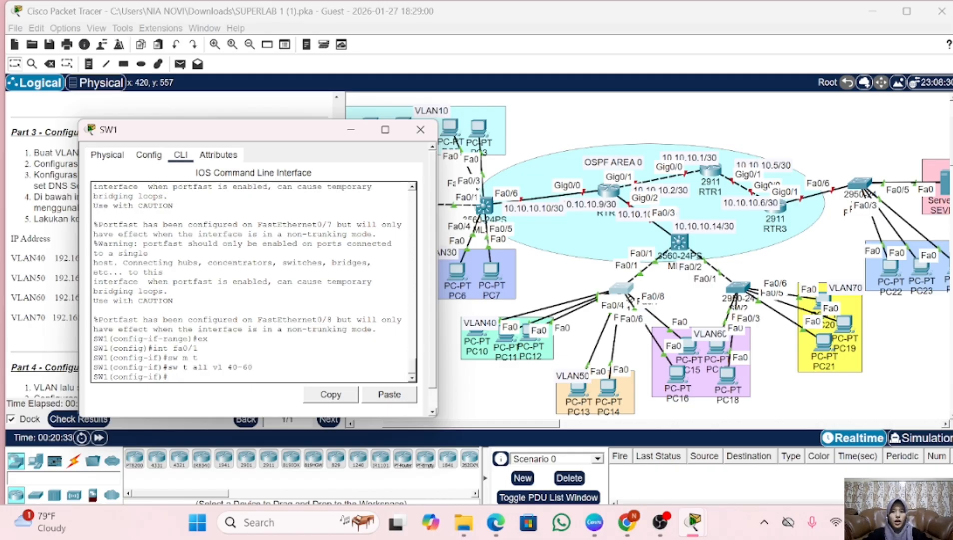
# - Close SW1's window and open SW2's command line
pyautogui.click(420, 130)
pyautogui.hscroll(5, 765, 320)
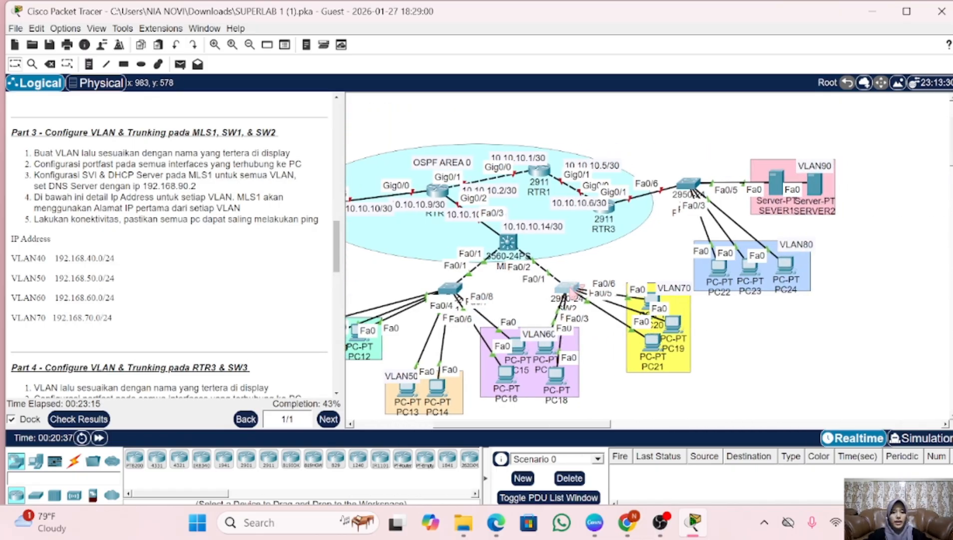
pyautogui.click(569, 289)
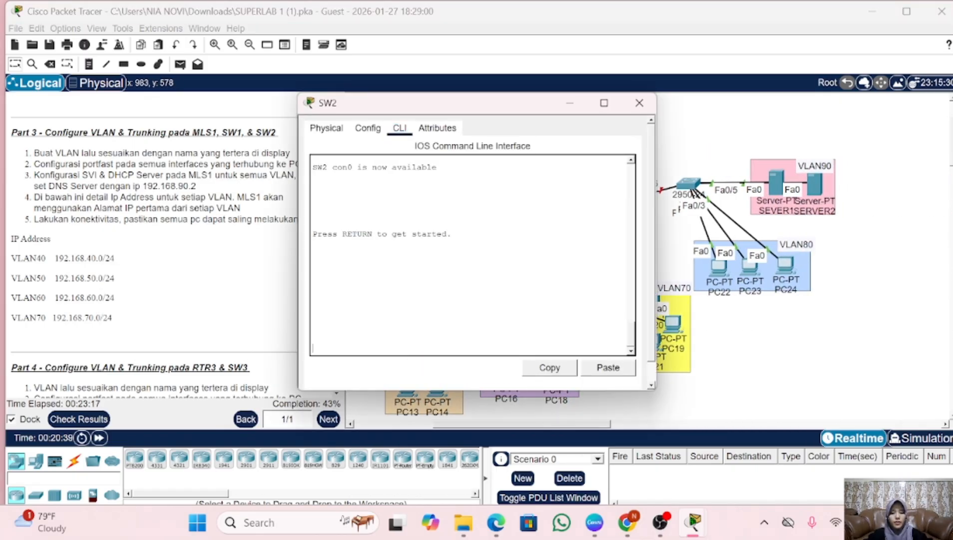
# - Enter privileged mode on SW2 with the enable password and open global configuration mode
pyautogui.press('Return')
pyautogui.write('e')
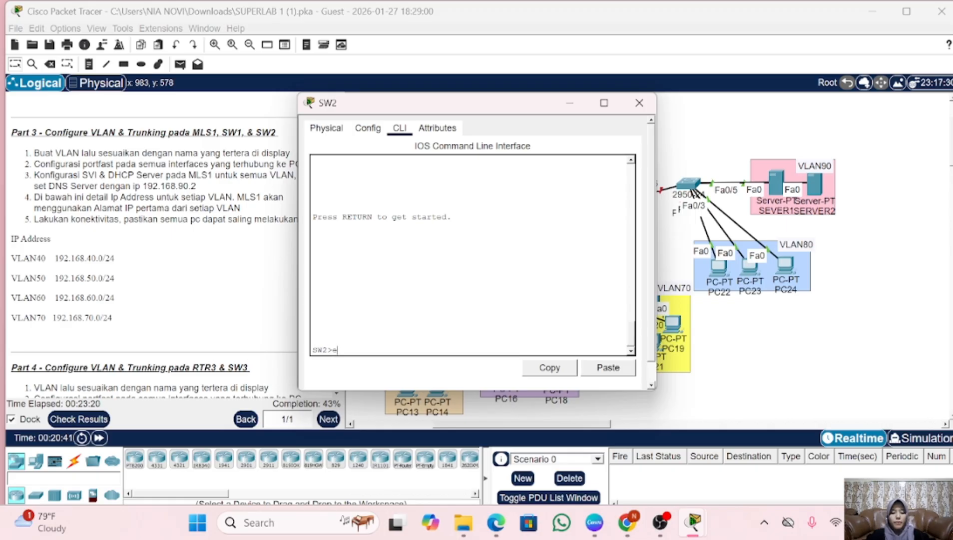
pyautogui.write('n')
pyautogui.press('Return')
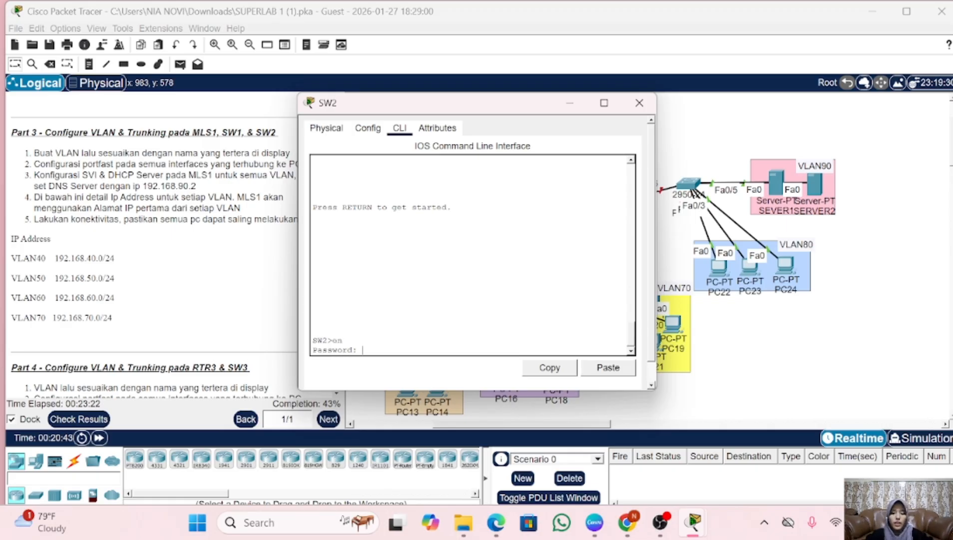
pyautogui.press('Return')
pyautogui.write('con')
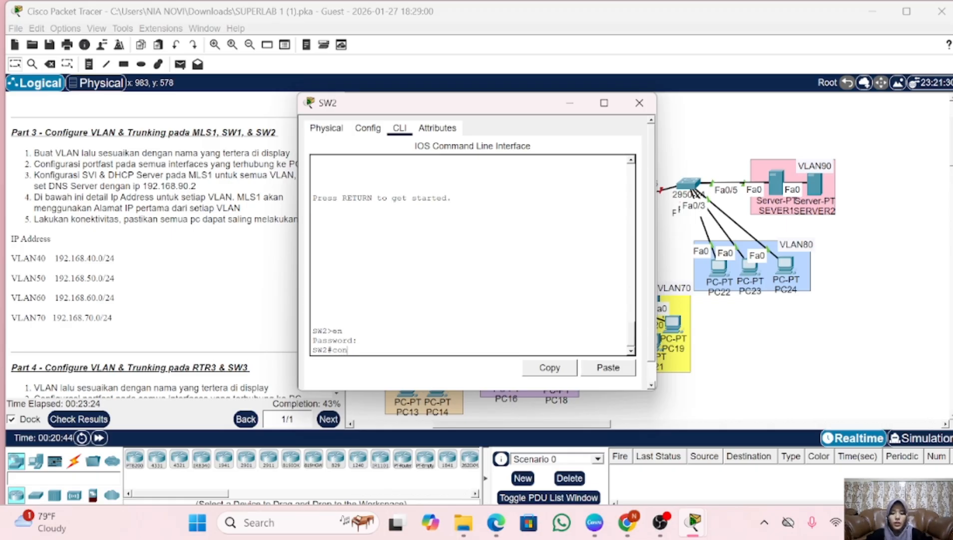
pyautogui.write('f t')
pyautogui.press('Return')
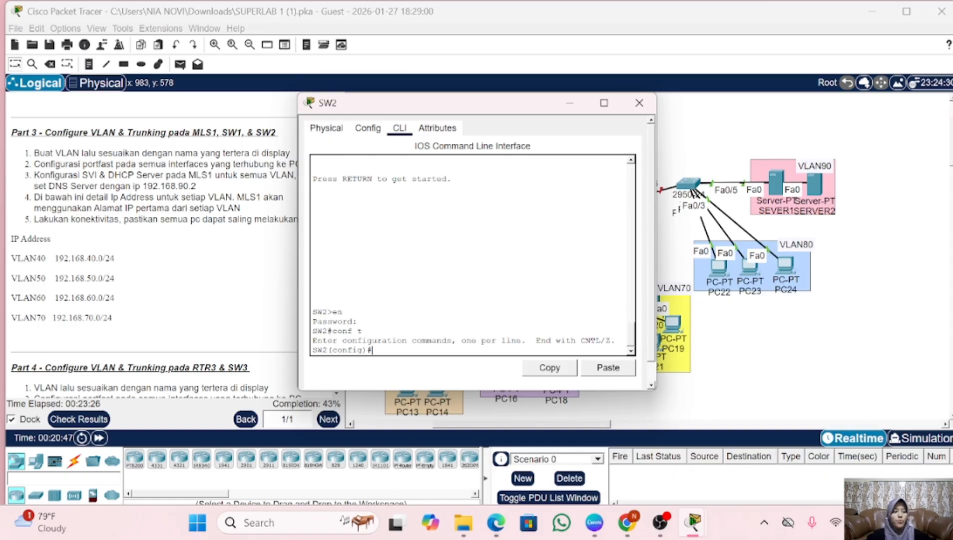
# - Create VLAN 60 on SW2 and name it VLAN60
pyautogui.hscroll(-5, 779, 370)
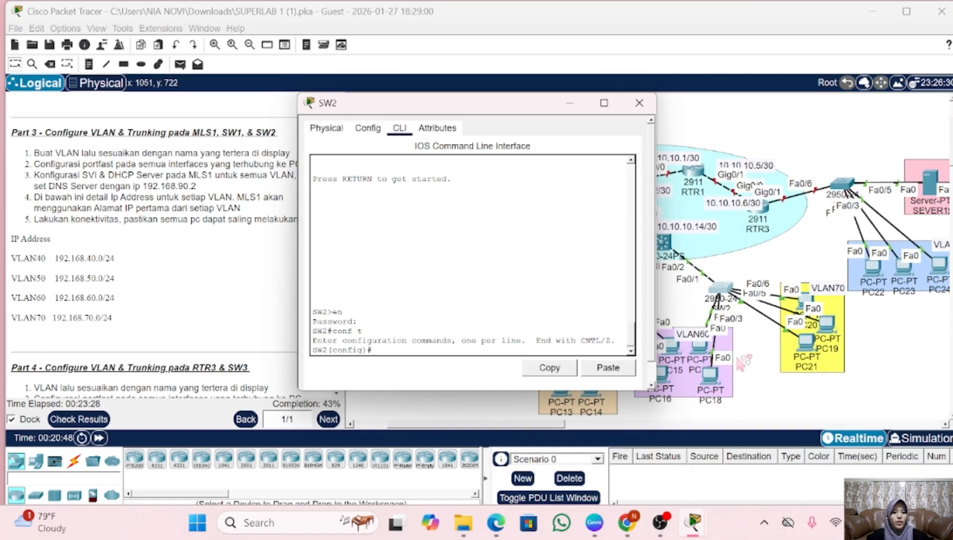
pyautogui.write('vl')
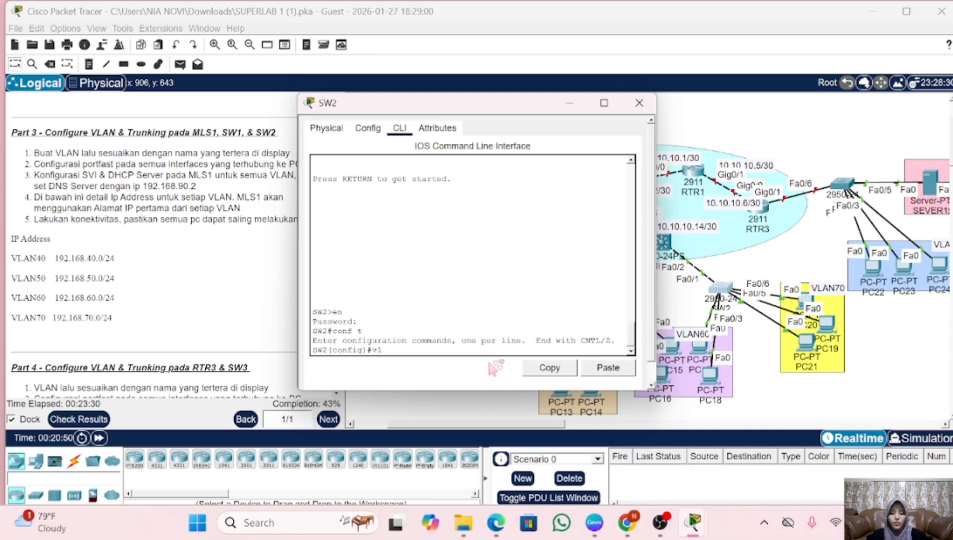
pyautogui.write('an 60')
pyautogui.press('Return')
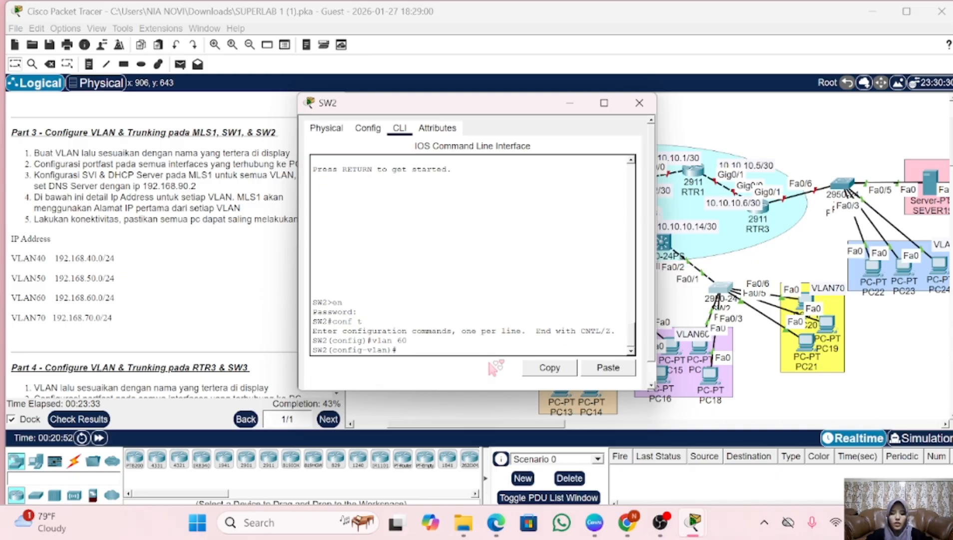
pyautogui.write('name')
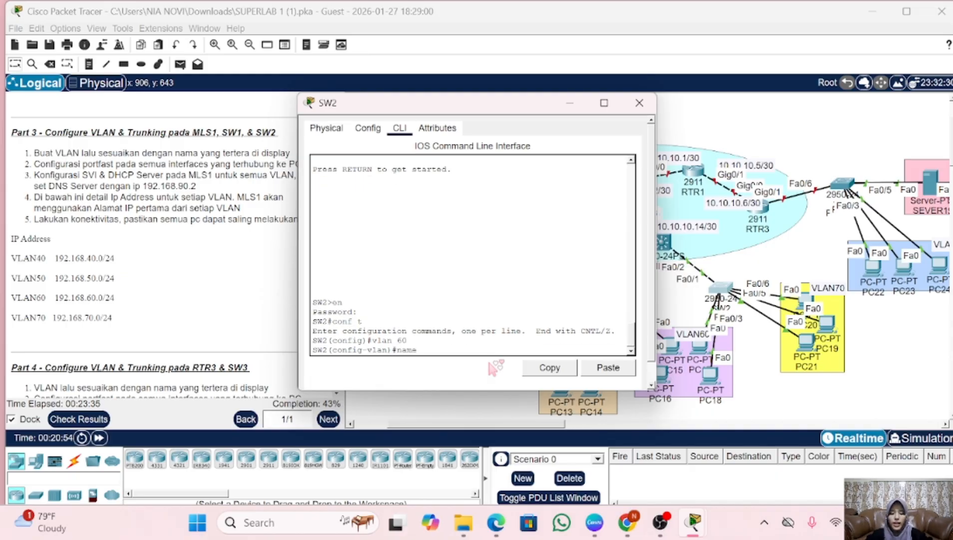
pyautogui.press('capslock')
pyautogui.write('B VLA')
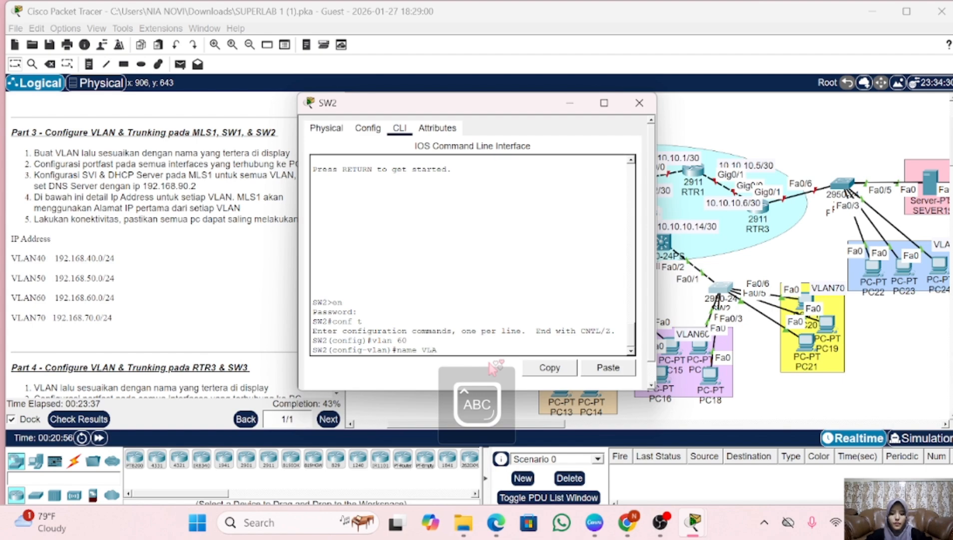
pyautogui.write('N60')
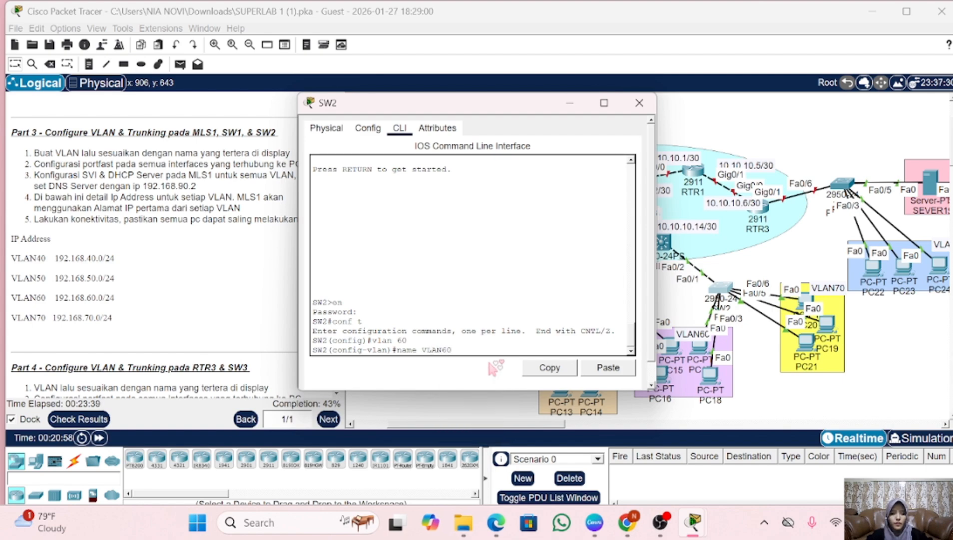
pyautogui.press('Return')
# - Create VLAN 70 on SW2, name it VLAN70 and exit VLAN configuration
pyautogui.press('capslock')
pyautogui.press('Up')
pyautogui.press('Up')
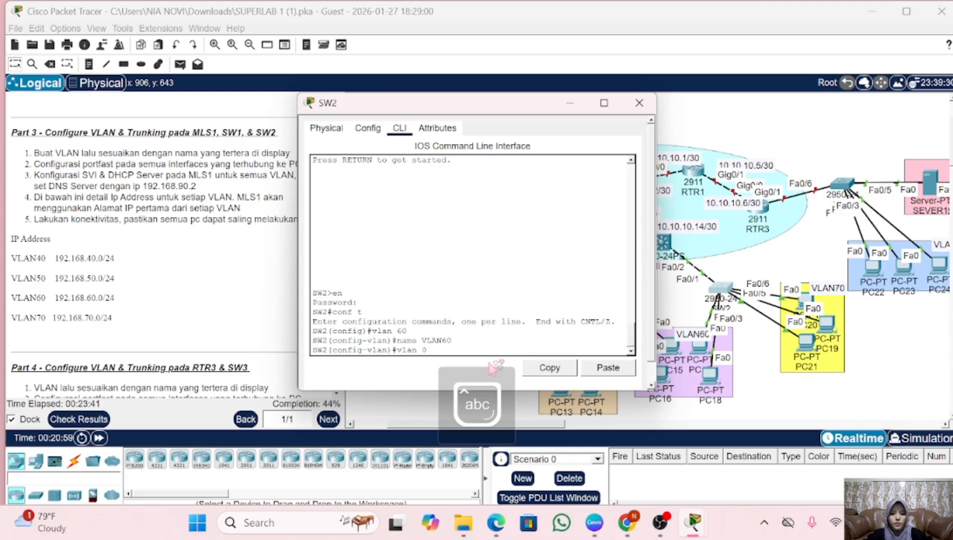
pyautogui.write('7')
pyautogui.press('Return')
pyautogui.press('Up')
pyautogui.press('Up')
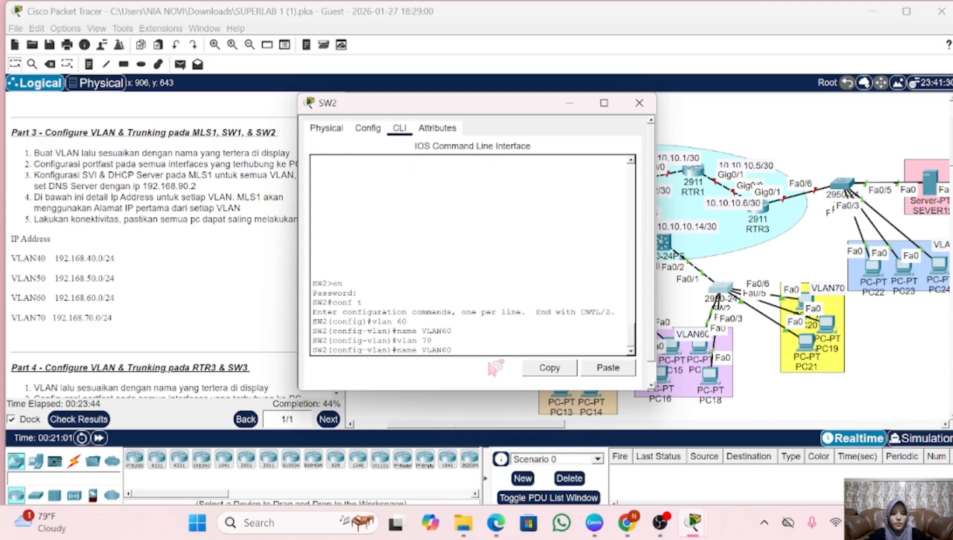
pyautogui.press('BackSpace')
pyautogui.press('BackSpace')
pyautogui.write('70')
pyautogui.press('Return')
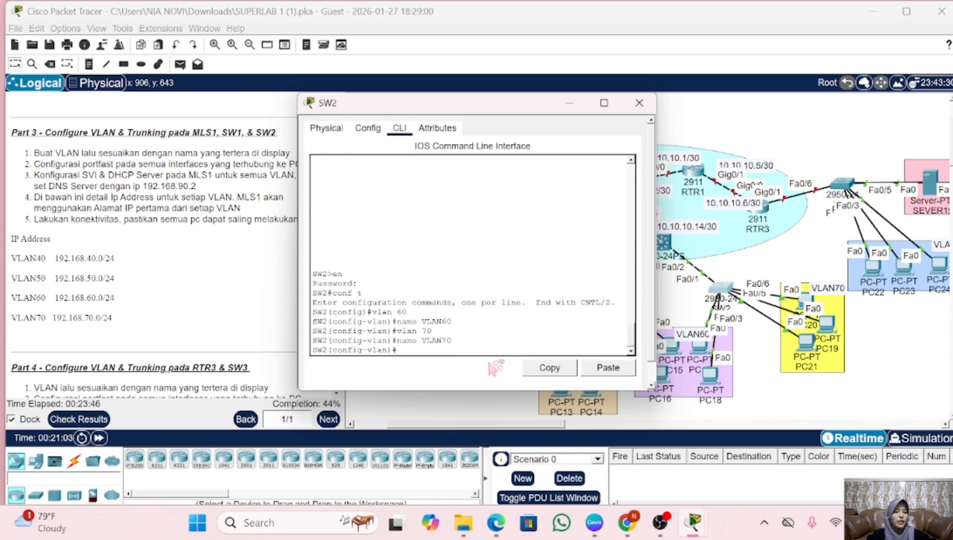
pyautogui.write('ex')
pyautogui.press('Return')
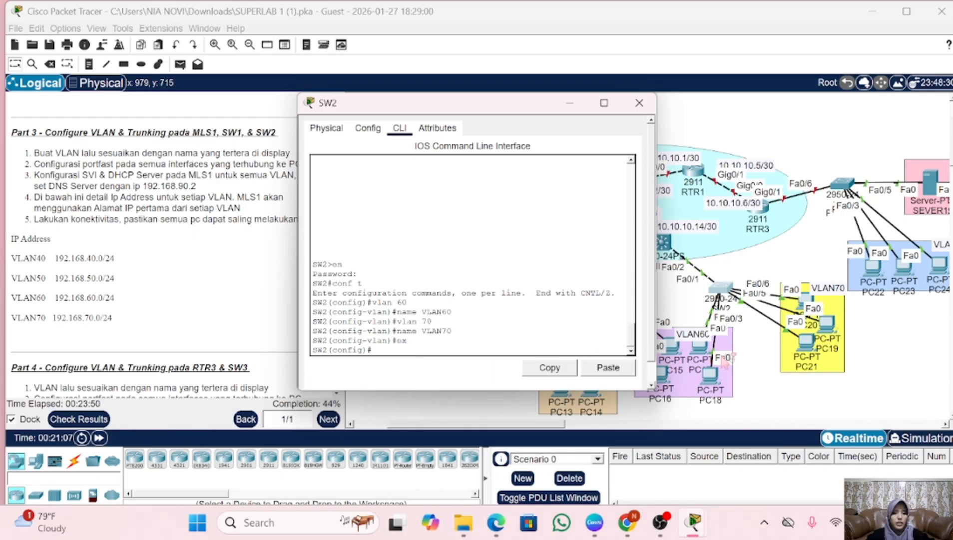
# - Examine SW2's port labels around PC17 in the VLAN60 area of the topology and return to SW2's command line
pyautogui.click(700, 353)
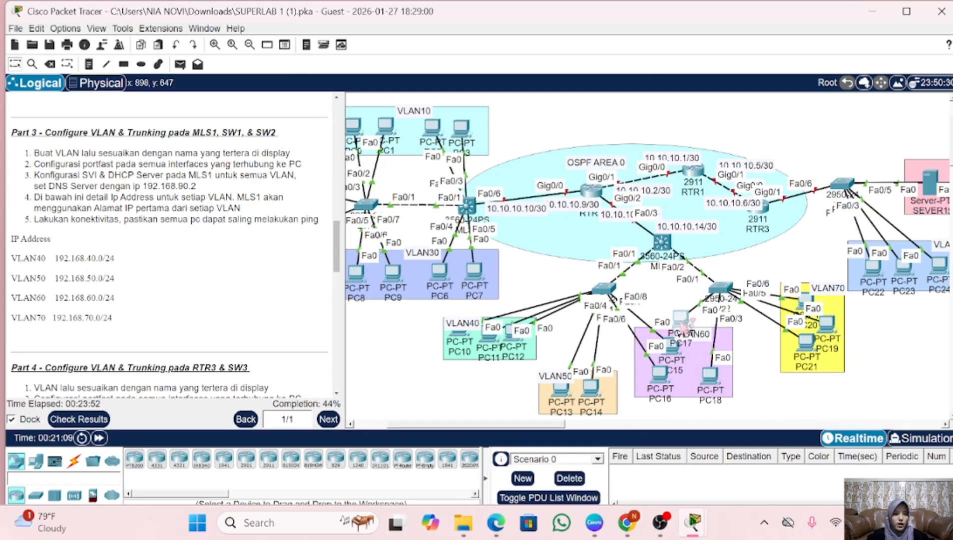
pyautogui.moveTo(684, 326); pyautogui.dragTo(700, 338)
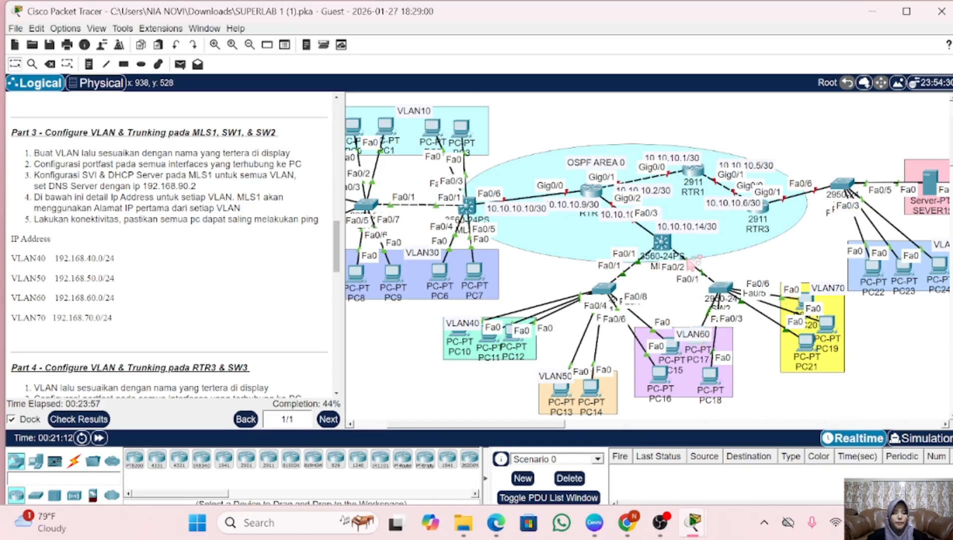
pyautogui.click(722, 287)
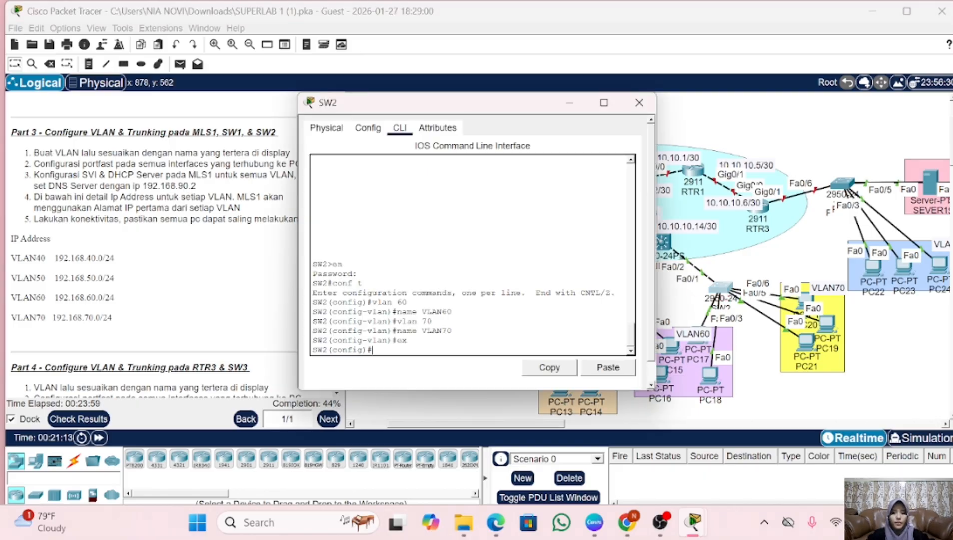
# - Set SW2's ports fa0/2-3 to access mode and assign them to VLAN 60
pyautogui.write('int range')
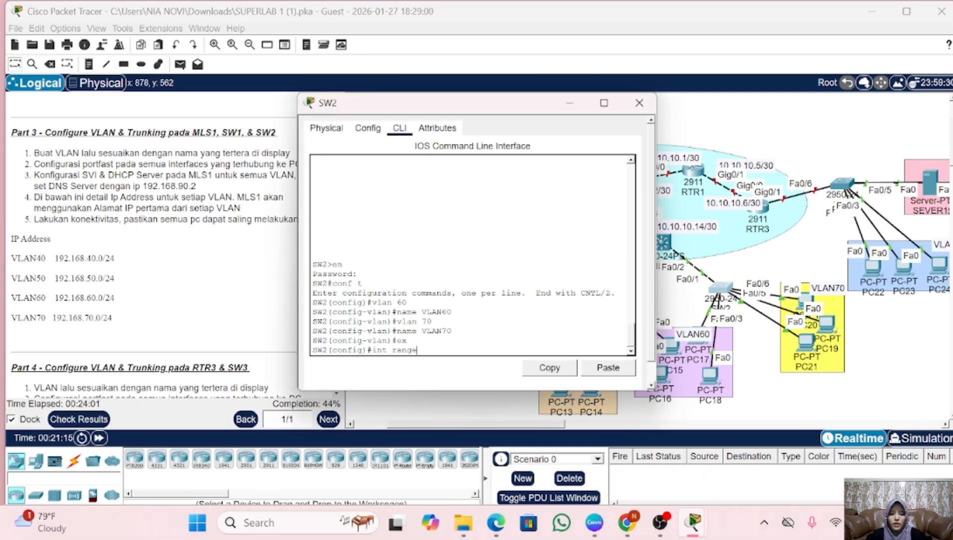
pyautogui.write(' fa0/2-')
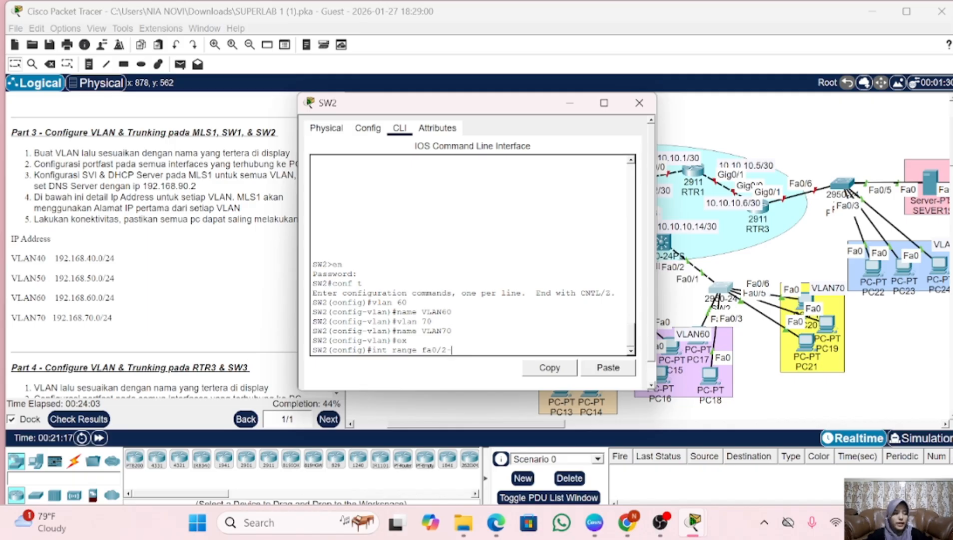
pyautogui.write('3')
pyautogui.press('Return')
pyautogui.write('sw m a')
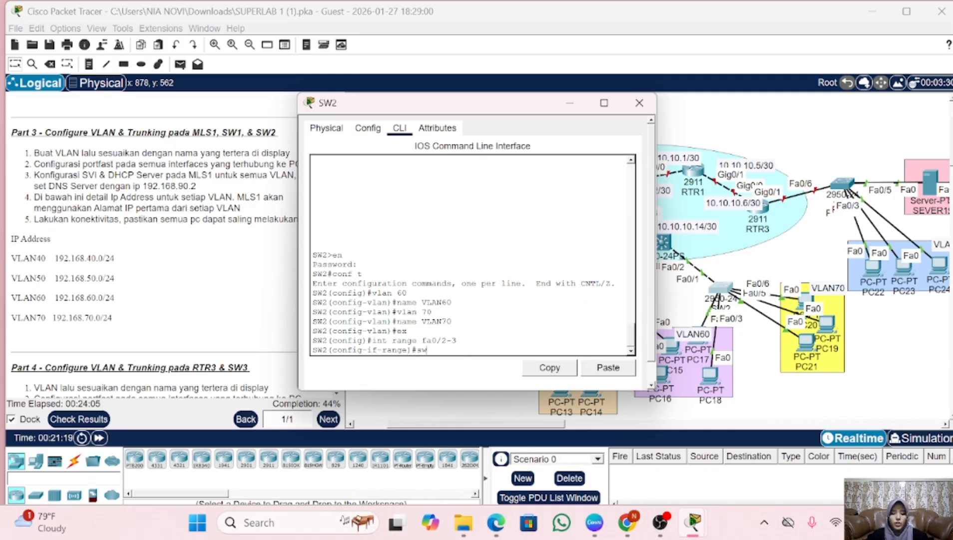
pyautogui.press('Return')
pyautogui.write('sw a ')
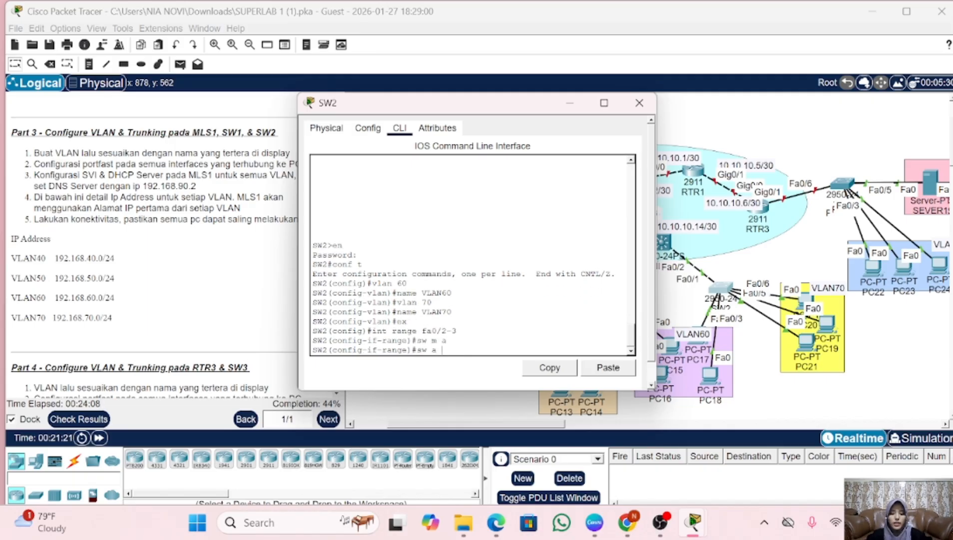
pyautogui.write('vl 60')
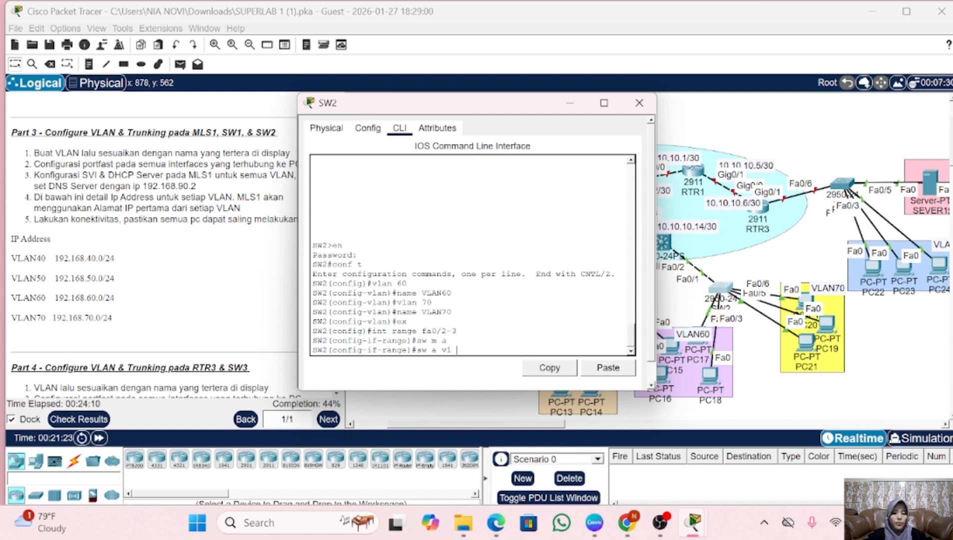
pyautogui.press('Return')
# - Enable spanning-tree portfast on SW2's ports fa0/2-3 and exit the interface range
pyautogui.write('spa po')
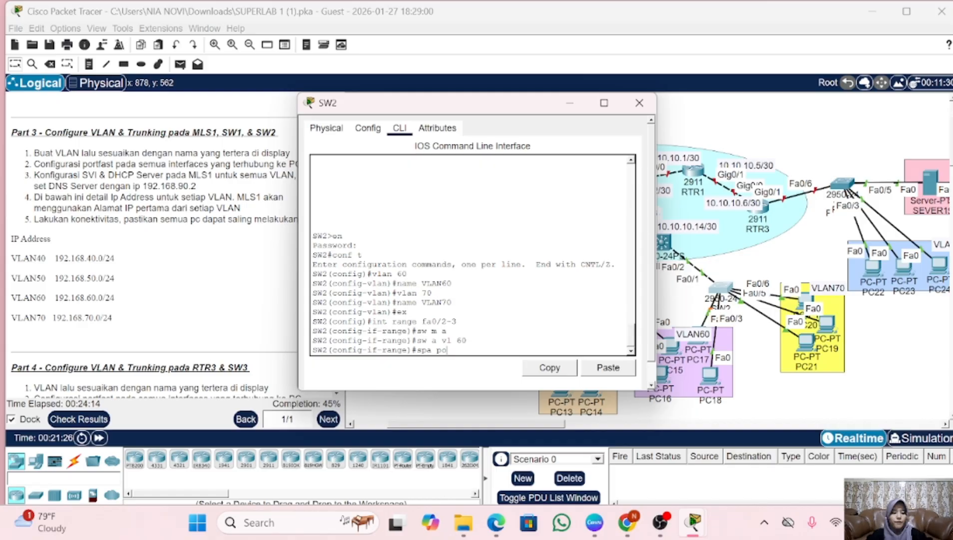
pyautogui.press('Return')
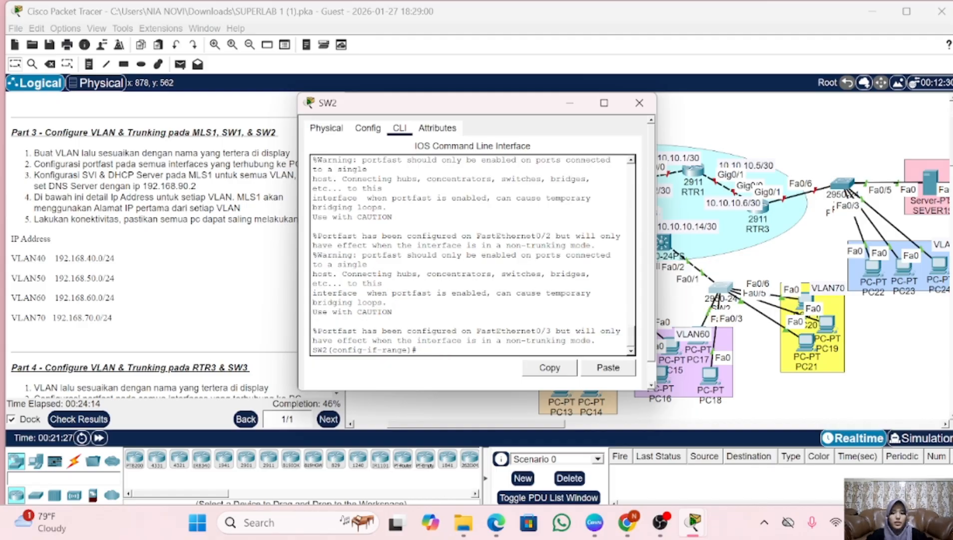
pyautogui.write('ex')
pyautogui.press('Return')
# - Set SW2's ports fa0/4-6 to access mode and assign them to VLAN 70
pyautogui.write('u')
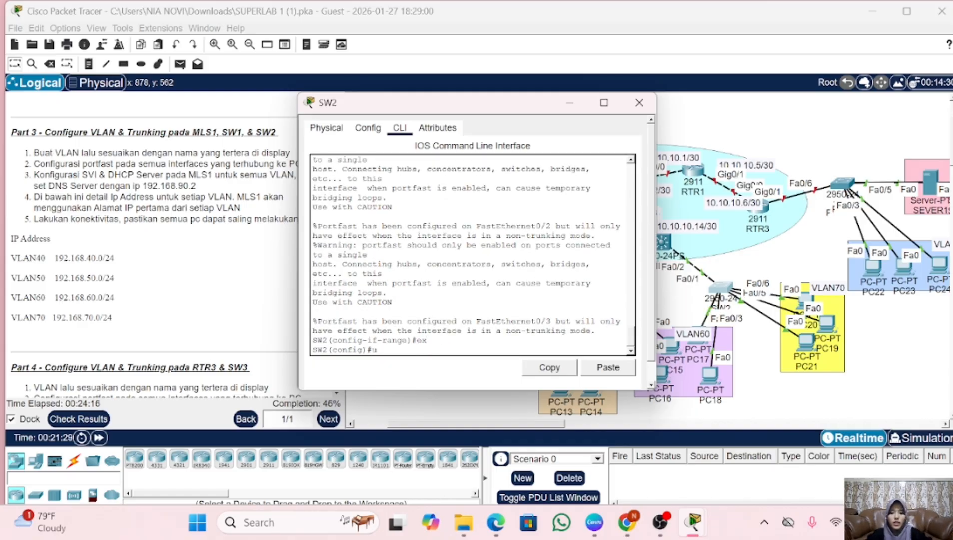
pyautogui.write('int range fa0/2-3')
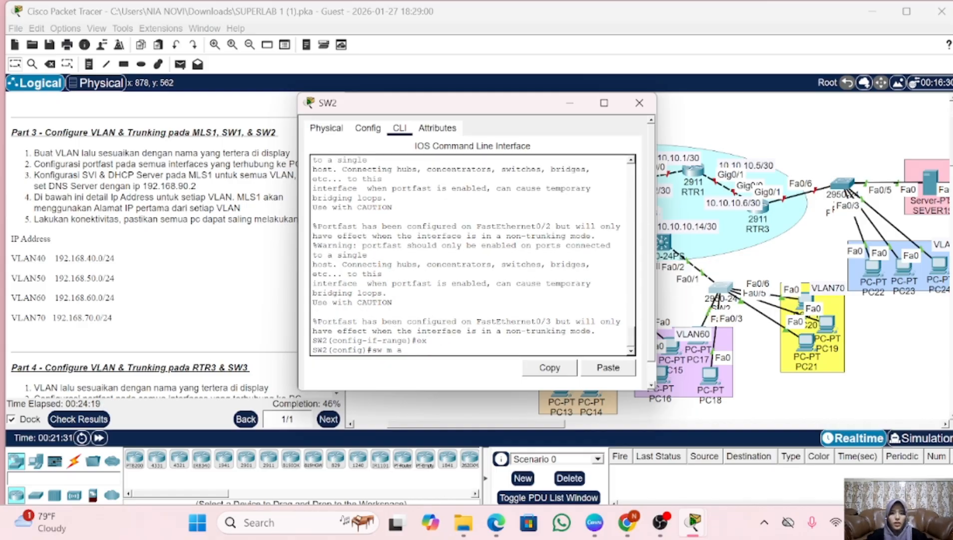
pyautogui.press('BackSpace')
pyautogui.press('BackSpace')
pyautogui.press('BackSpace')
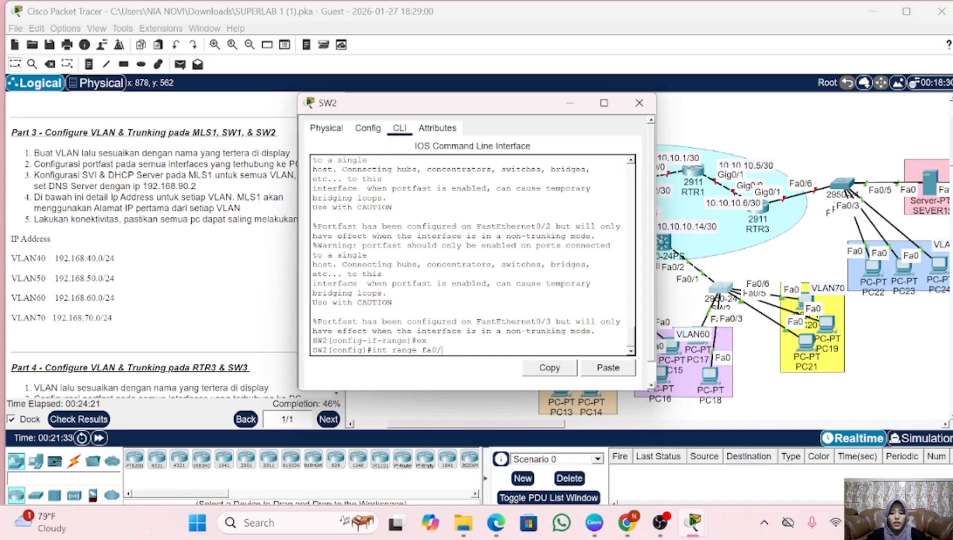
pyautogui.write('4-6')
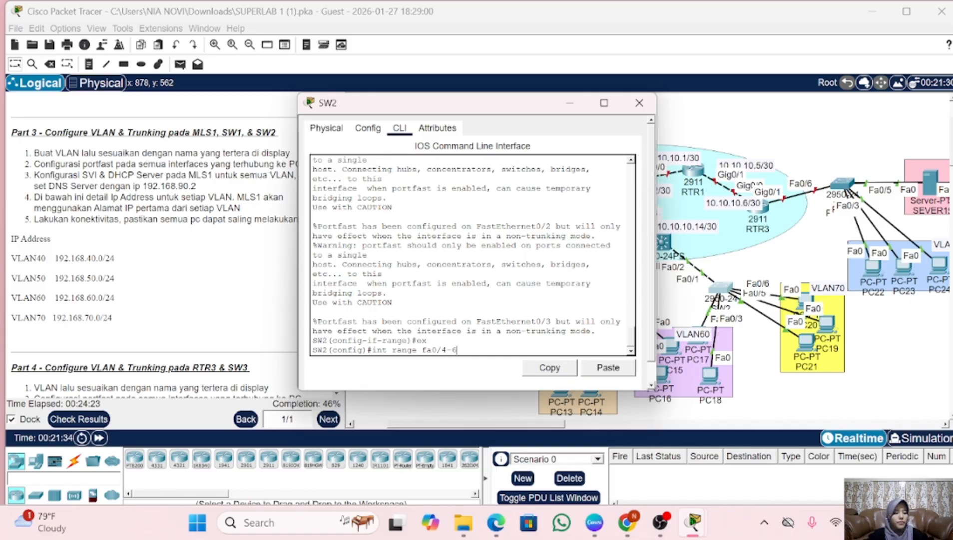
pyautogui.press('Return')
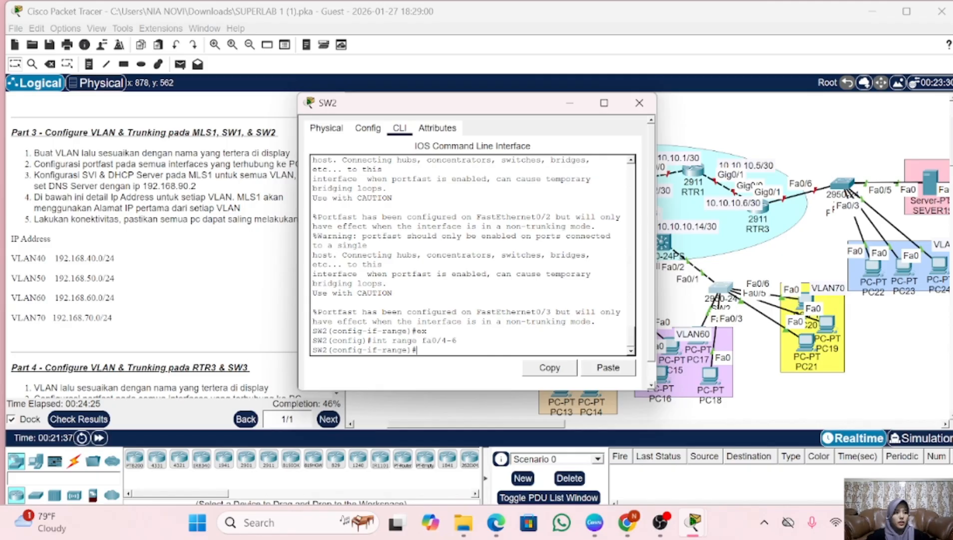
pyautogui.write('sw m a')
pyautogui.press('Return')
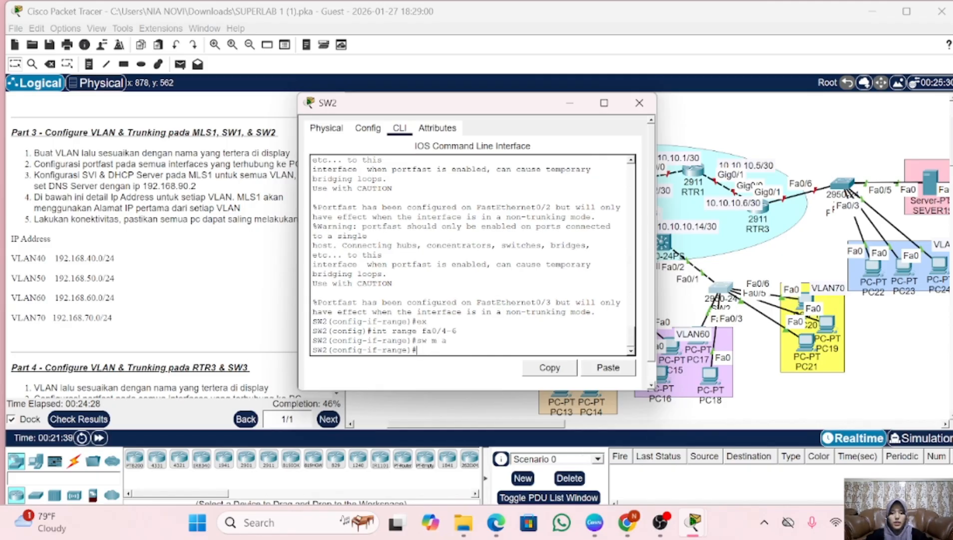
pyautogui.write('sw a vl 70')
pyautogui.press('Return')
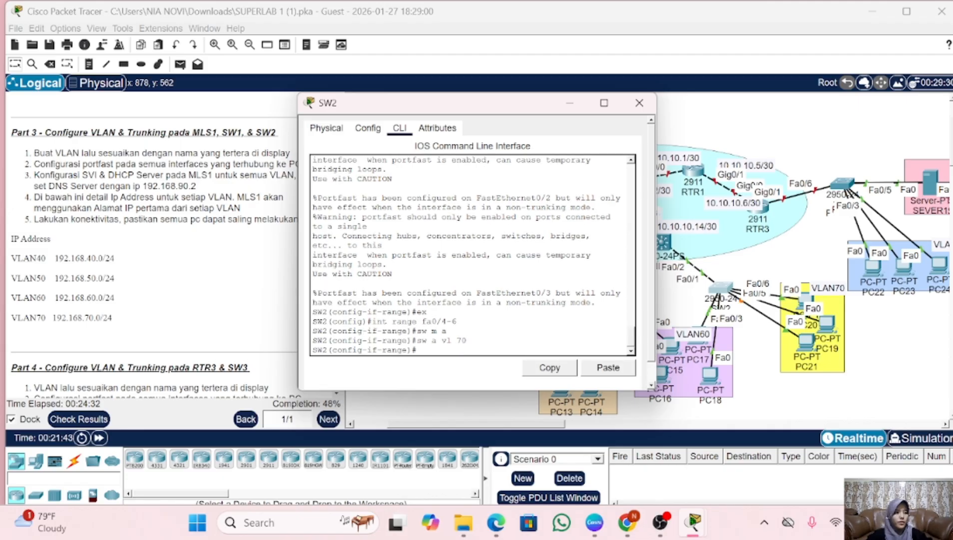
# - Enable spanning-tree portfast on SW2's ports fa0/4-6 and exit the interface range
pyautogui.write('s')
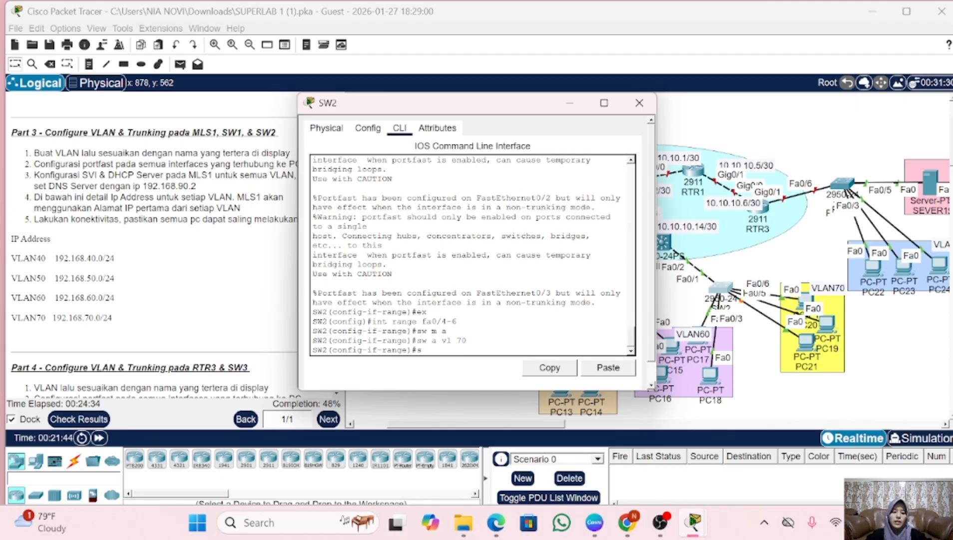
pyautogui.write('pa po')
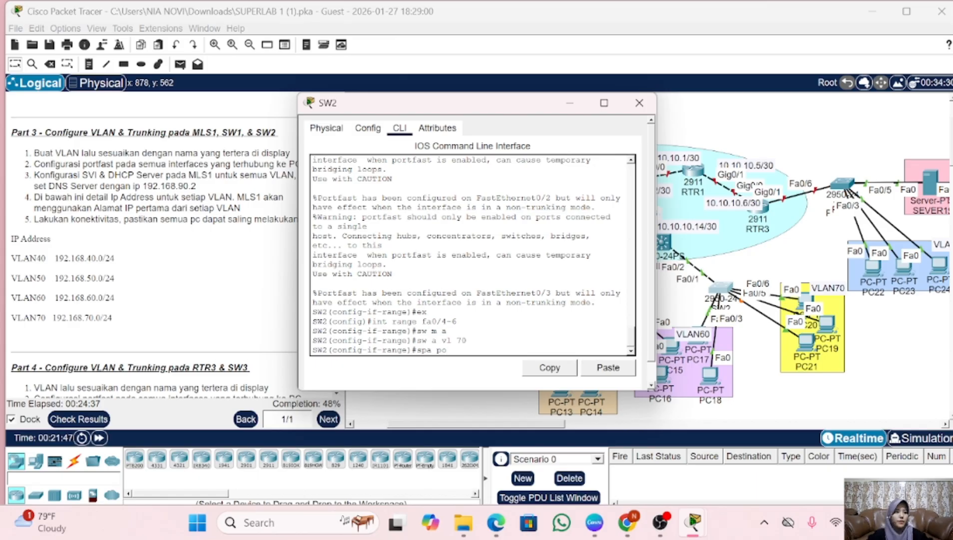
pyautogui.press('Return')
pyautogui.write('ex')
pyautogui.press('Return')
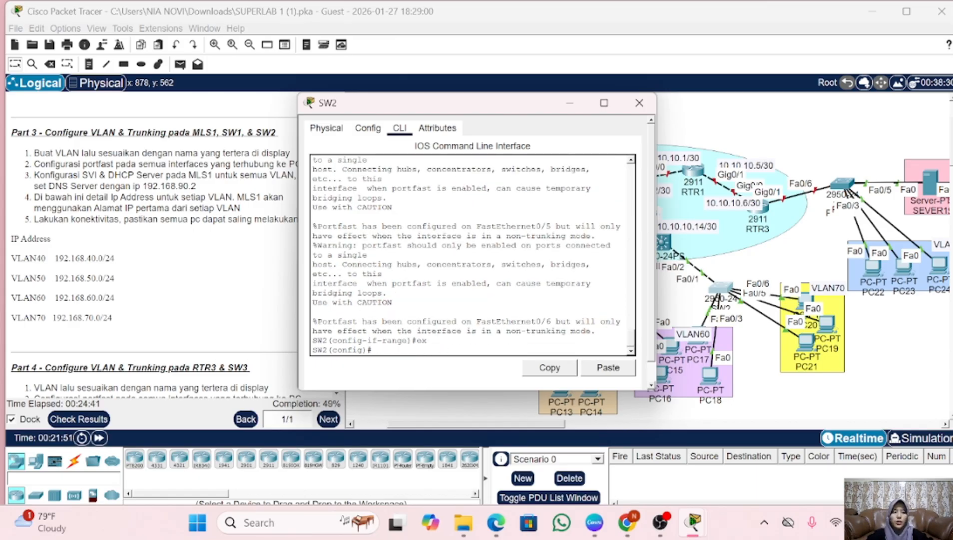
# - Set SW2's uplink interface fa0/1 to trunk mode
pyautogui.write('int ')
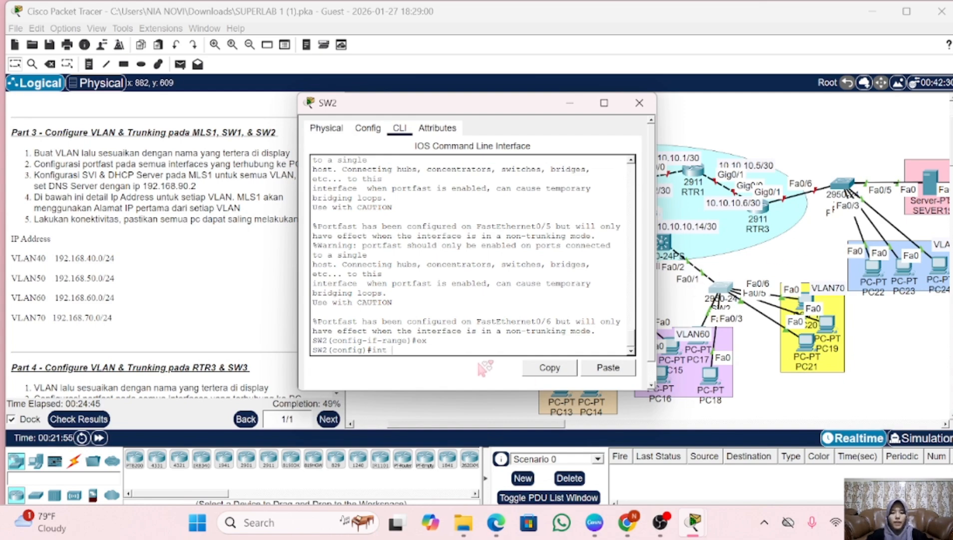
pyautogui.write('fa0/1')
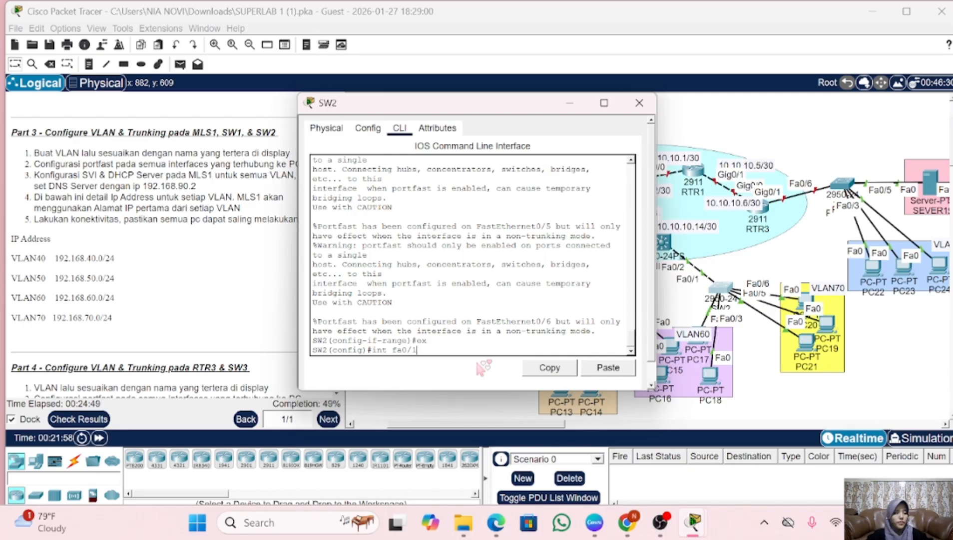
pyautogui.press('Return')
pyautogui.write('sw')
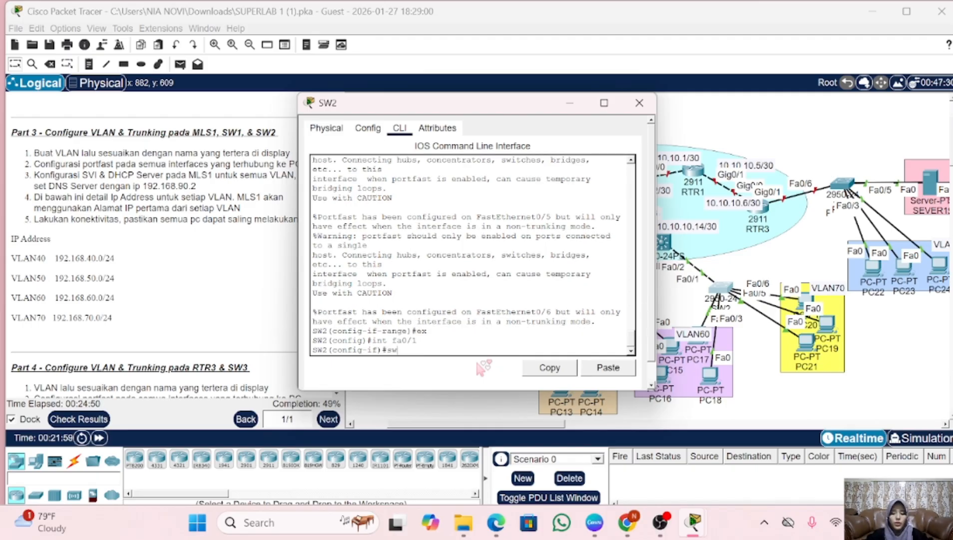
pyautogui.write(' m t')
pyautogui.press('Return')
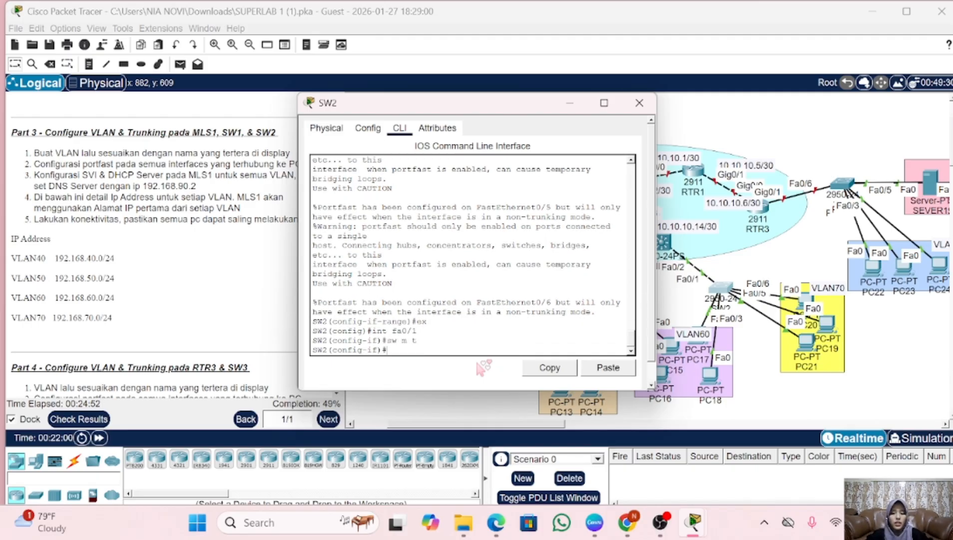
# - Allow VLANs 60-70 on SW2's fa0/1 trunk and close the switch's window
pyautogui.write('sw t al')
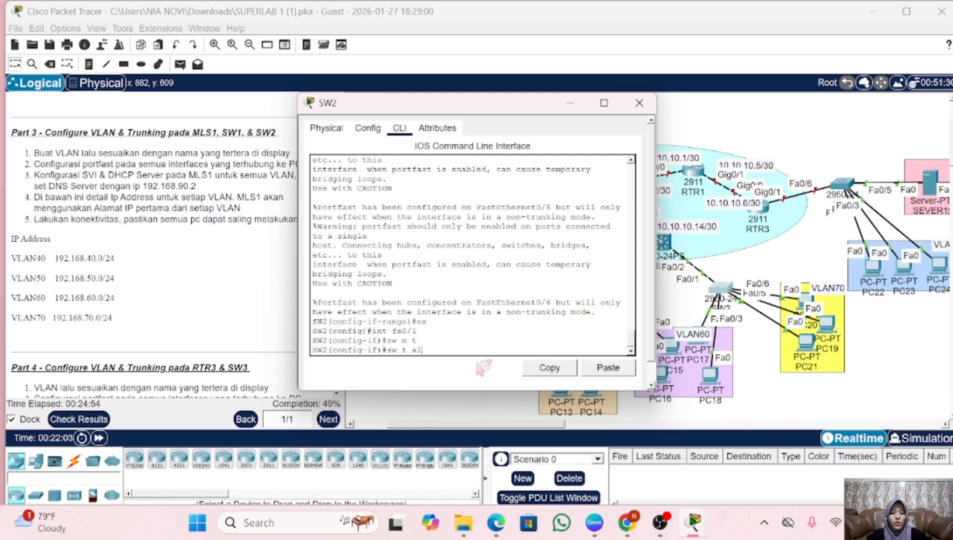
pyautogui.write('l vl')
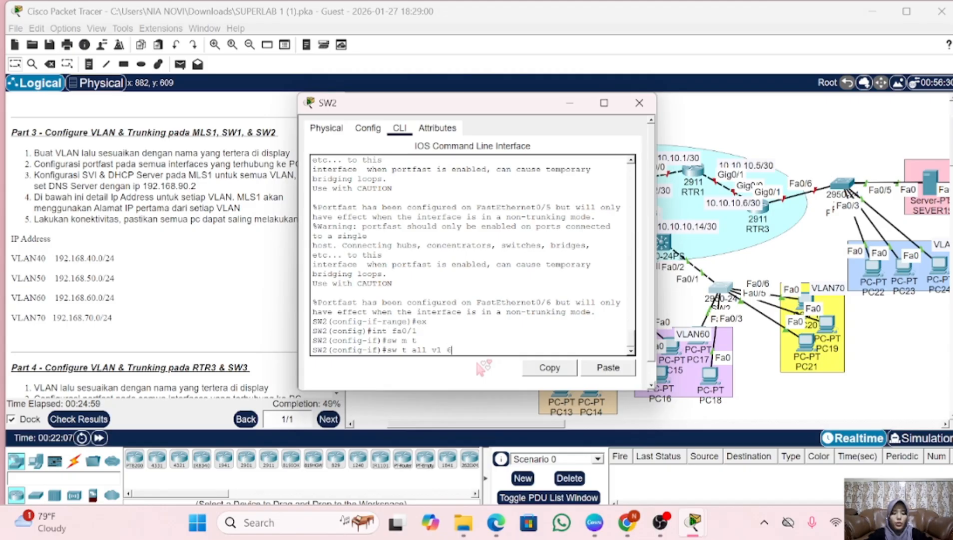
pyautogui.write(' 60-70')
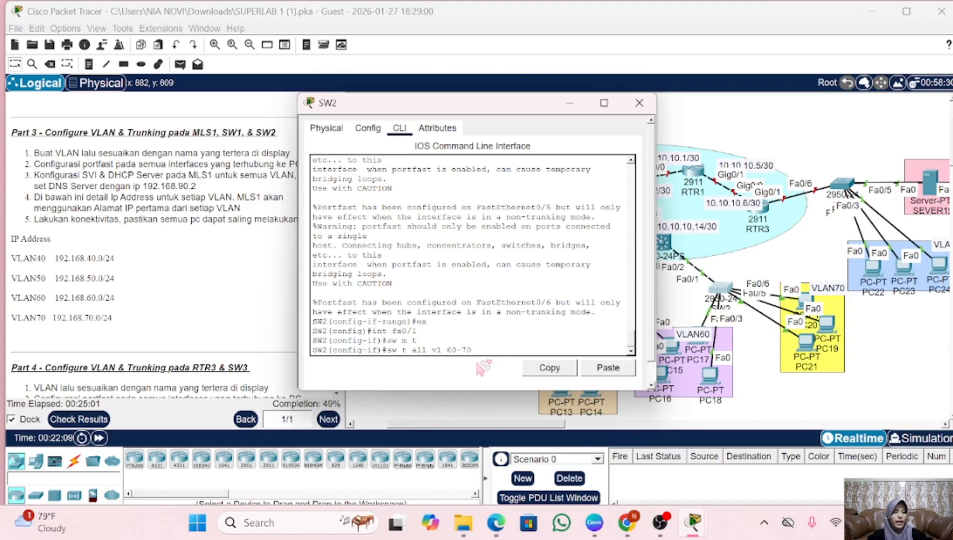
pyautogui.press('Return')
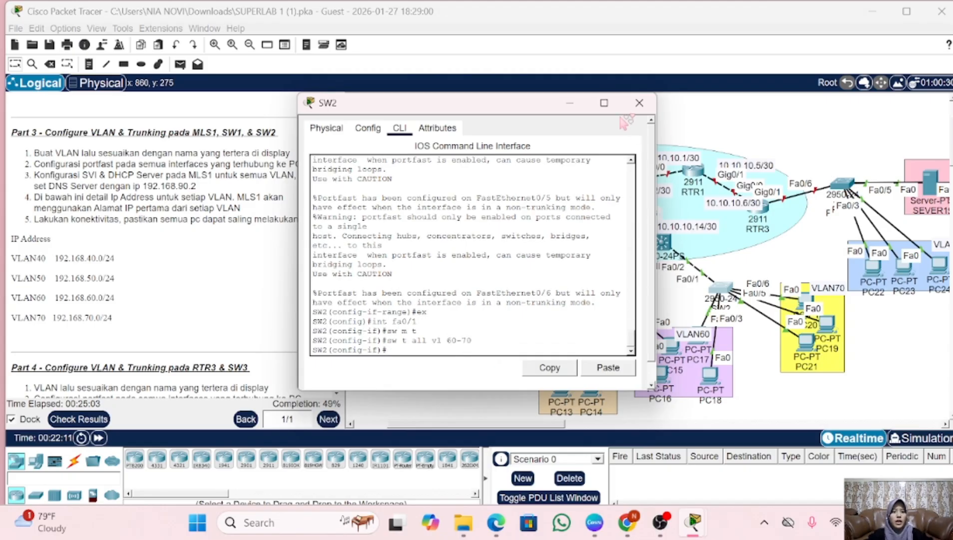
pyautogui.click(639, 103)
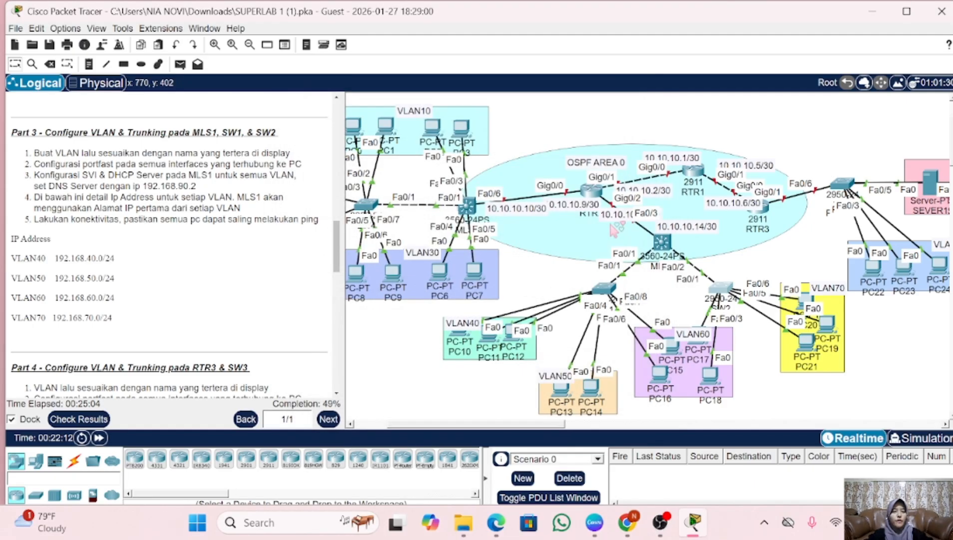
# - Open MLS1's command line, enter privileged mode with the enable password, and enter global configuration mode
pyautogui.click(663, 243)
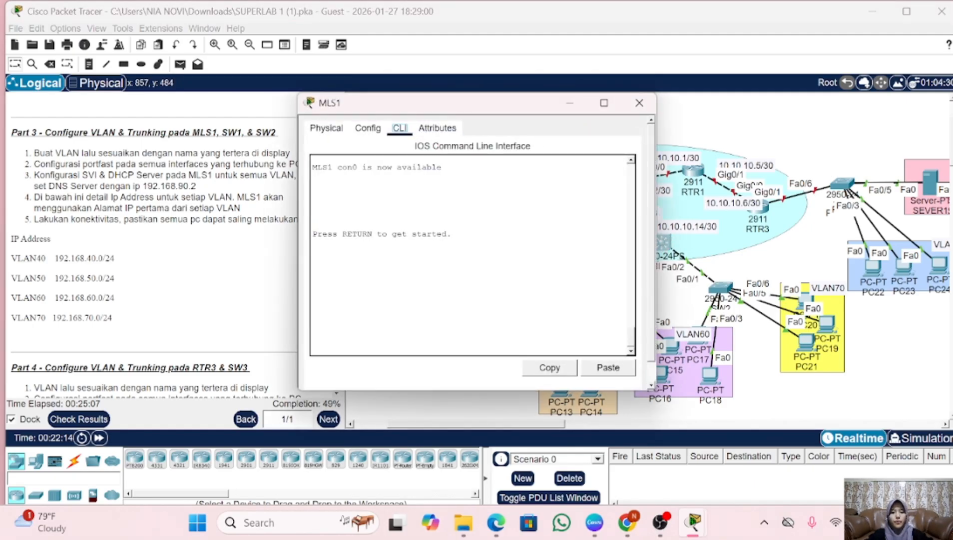
pyautogui.click(314, 339)
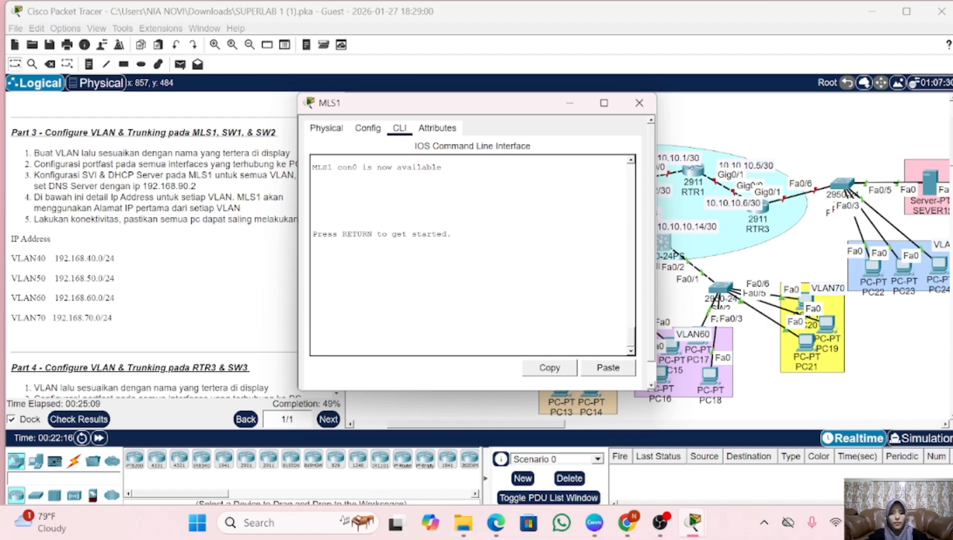
pyautogui.press('Return')
pyautogui.write('e')
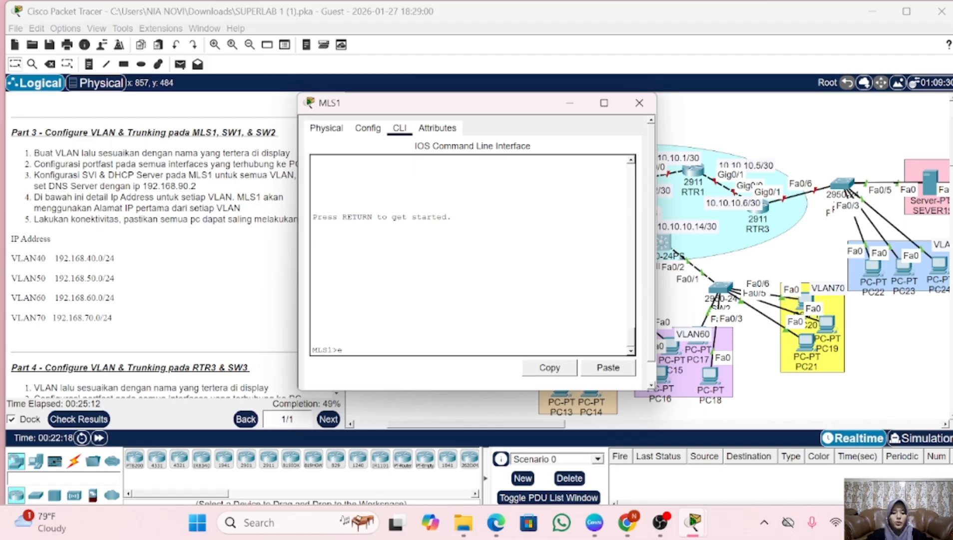
pyautogui.write('n')
pyautogui.press('Return')
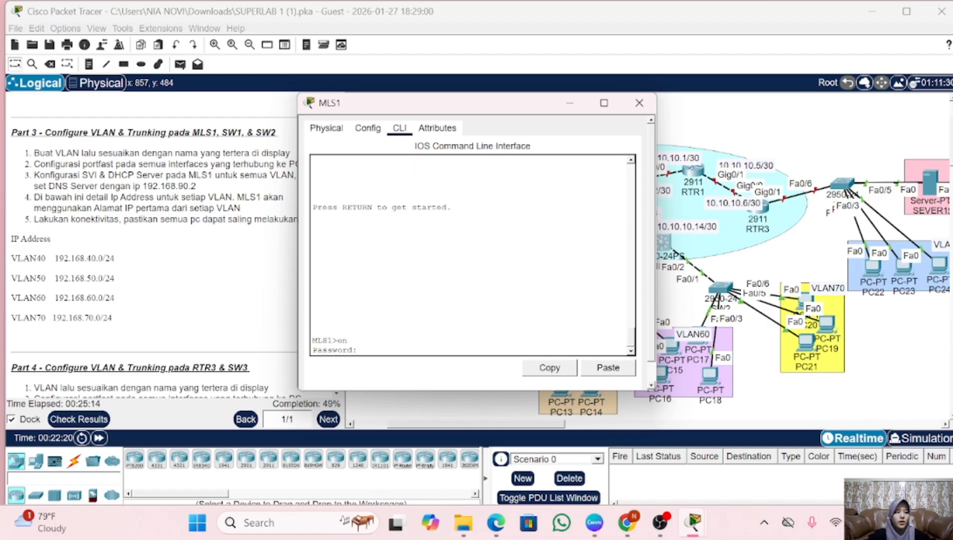
pyautogui.press('Return')
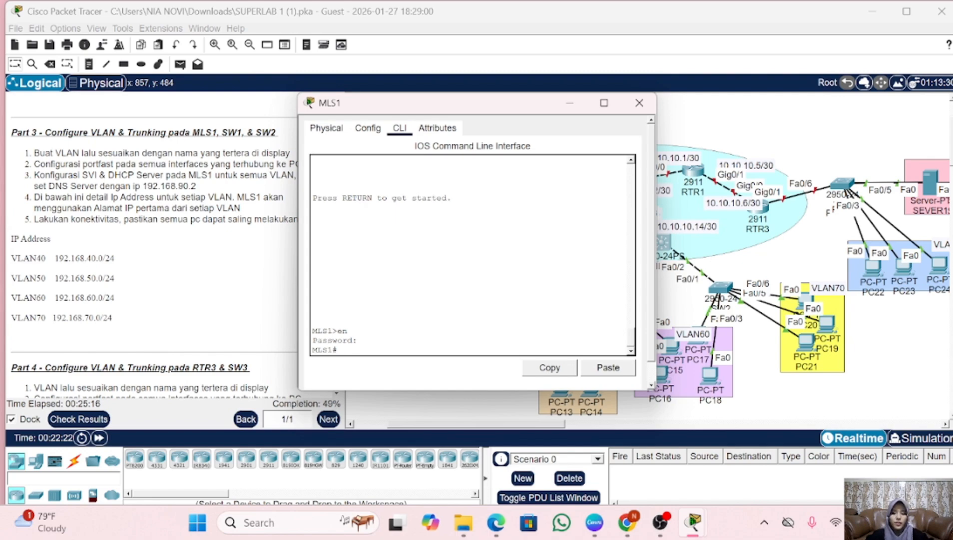
pyautogui.write('conf t')
pyautogui.press('Return')
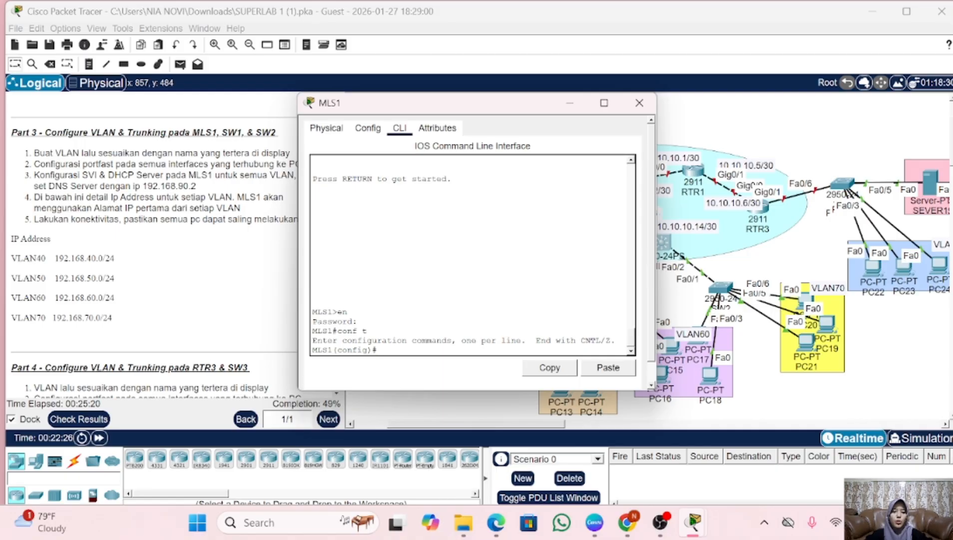
# - Create VLAN 40 on MLS1 and name it VLAN40
pyautogui.write('vlan')
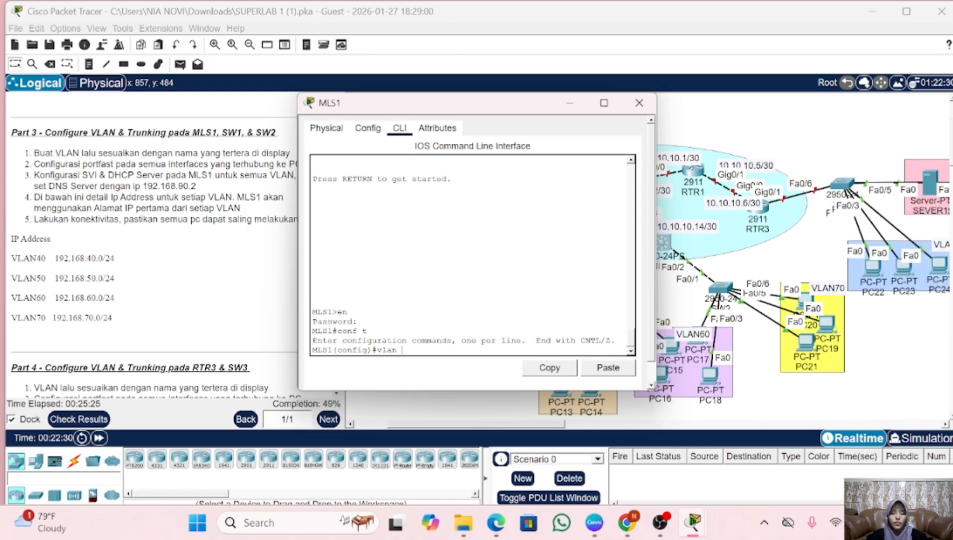
pyautogui.write(' 40')
pyautogui.press('Return')
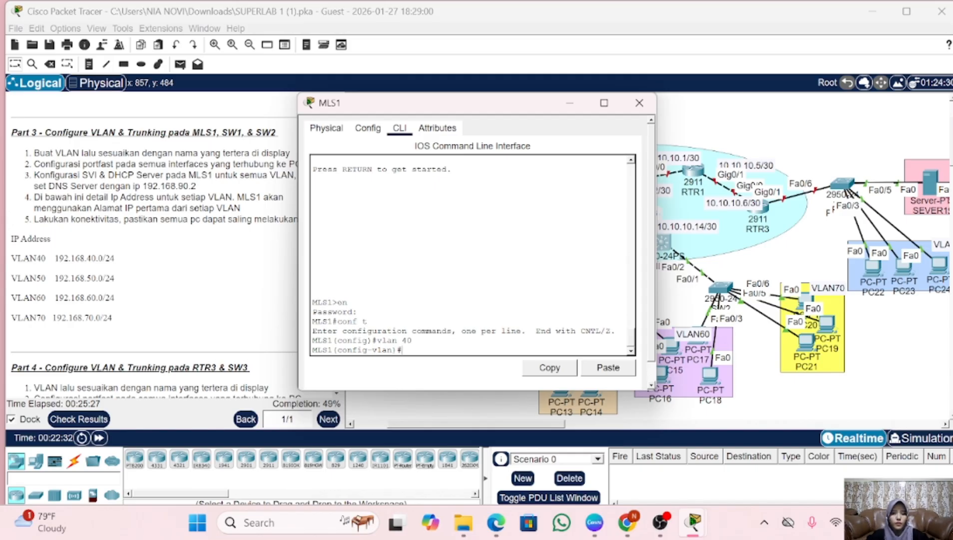
pyautogui.write('name')
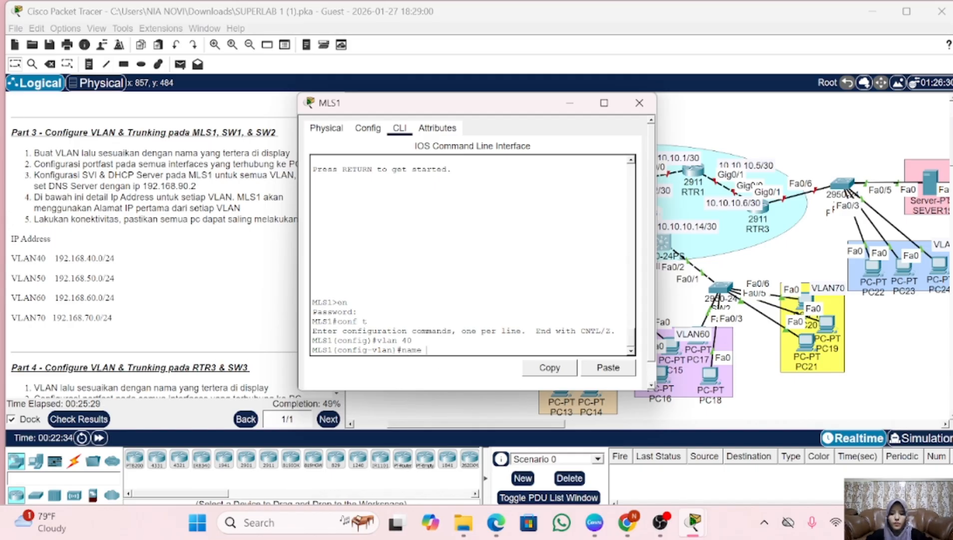
pyautogui.press('capslock')
pyautogui.write('VLAN40')
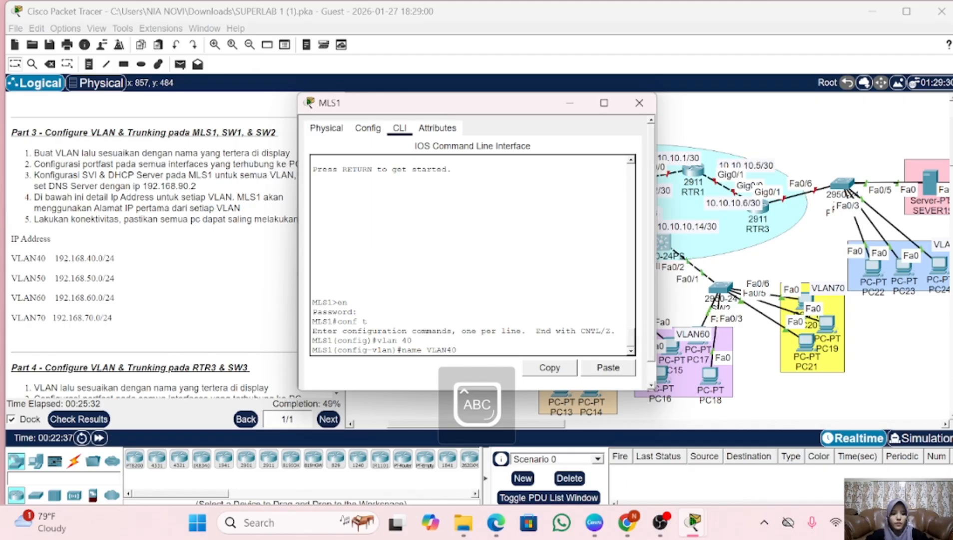
pyautogui.press('Return')
# - Create VLAN 50 on MLS1 and name it VLAN50
pyautogui.press('capslock')
pyautogui.write('vlan 40')
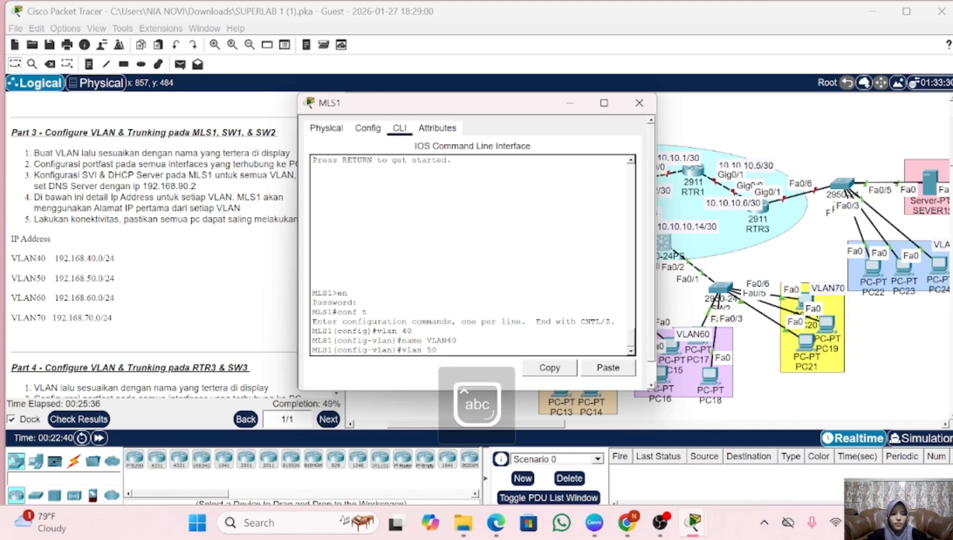
pyautogui.press('Return')
pyautogui.write('name VLAN50')
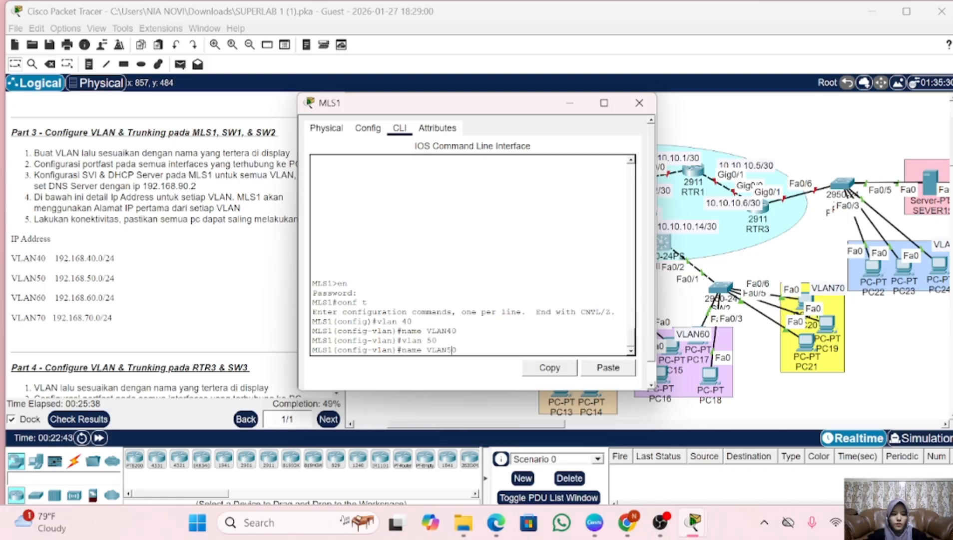
pyautogui.press('Return')
# - Create VLAN 60 on MLS1 and name it VLAN60
pyautogui.press('Up')
pyautogui.press('Up')
pyautogui.press('Down')
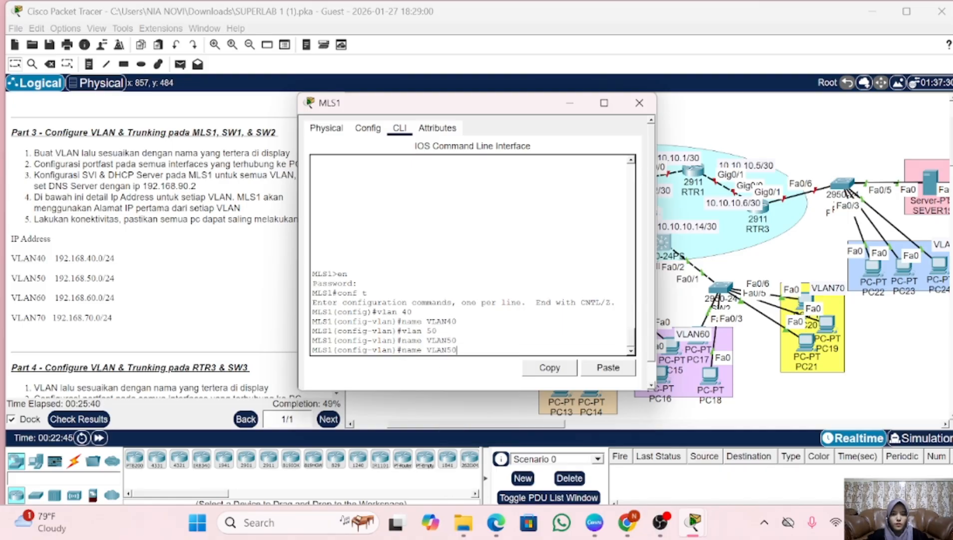
pyautogui.press('Up')
pyautogui.press('BackSpace')
pyautogui.press('BackSpace')
pyautogui.write('60')
pyautogui.press('Return')
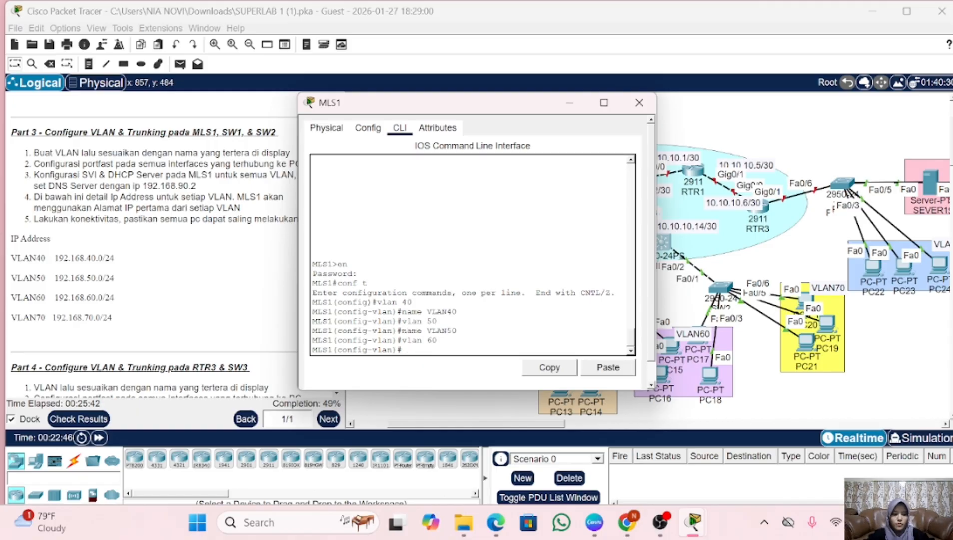
pyautogui.press('Up')
pyautogui.press('Up')
pyautogui.press('BackSpace')
pyautogui.press('BackSpace')
pyautogui.write('60')
pyautogui.press('Return')
# - Create VLAN 70 on MLS1, name it VLAN70, and exit VLAN configuration
pyautogui.press('Up')
pyautogui.press('Up')
pyautogui.write('7')
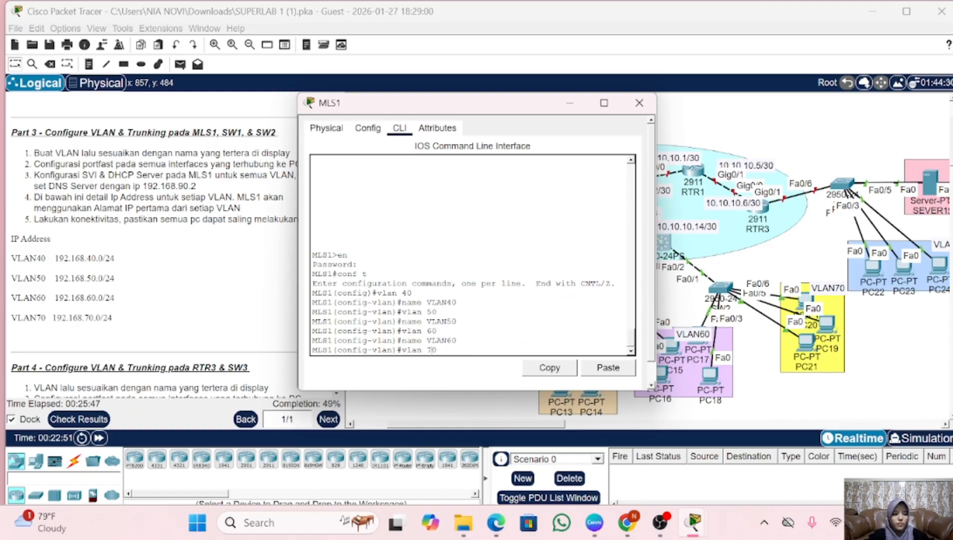
pyautogui.press('Return')
pyautogui.press('Up')
pyautogui.press('Up')
pyautogui.press('Left')
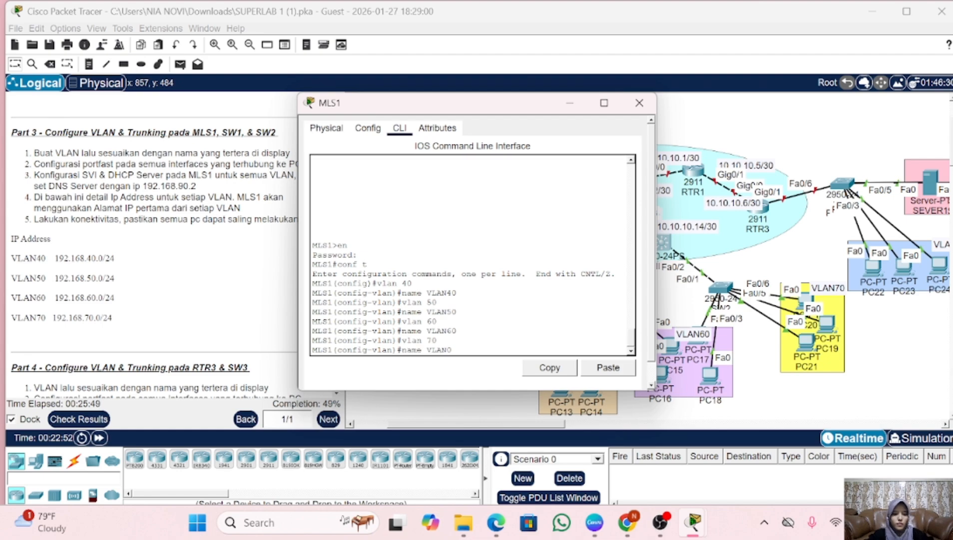
pyautogui.write('70')
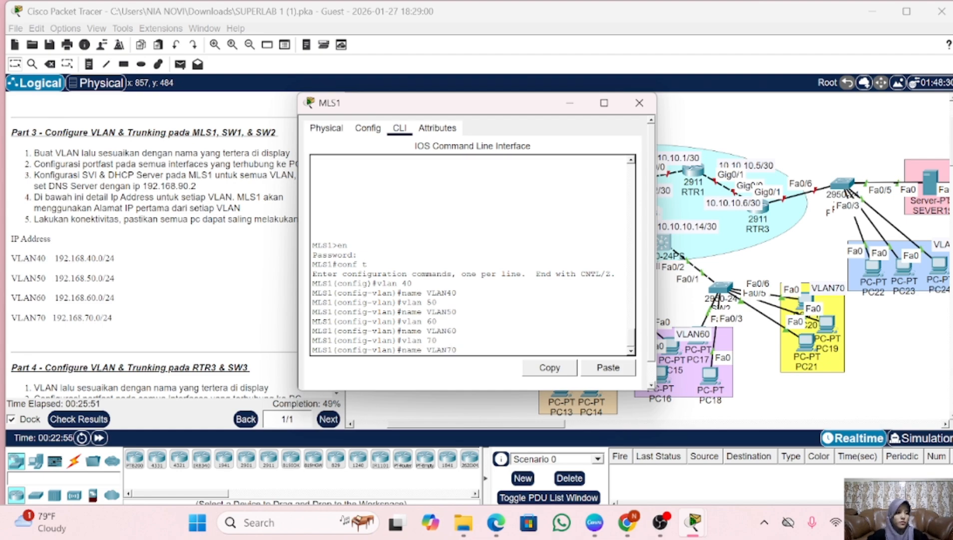
pyautogui.press('Return')
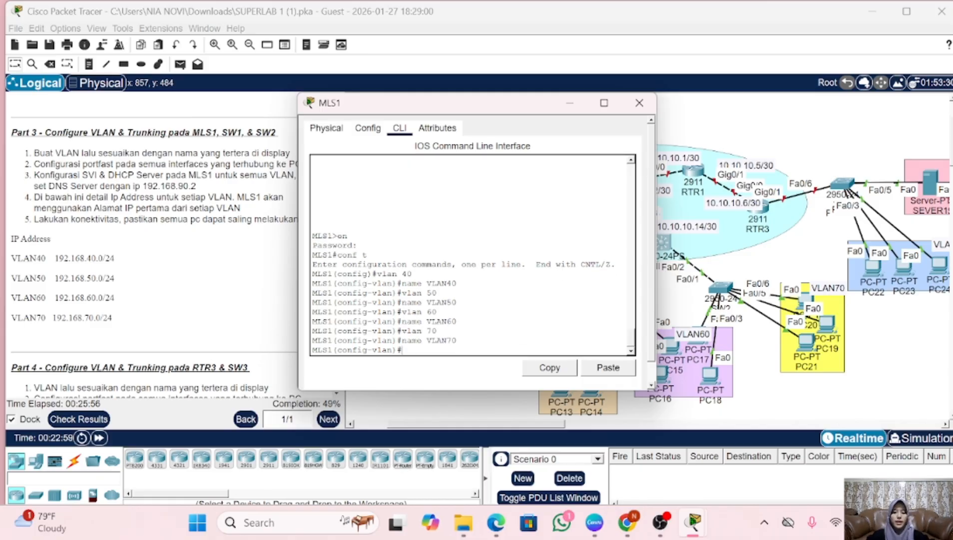
pyautogui.write('ex')
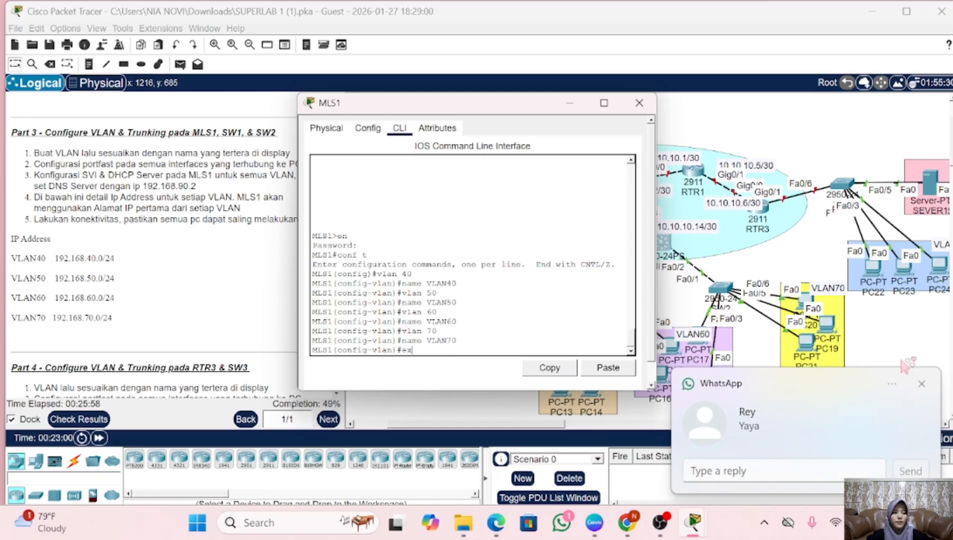
pyautogui.click(922, 383)
pyautogui.press('Return')
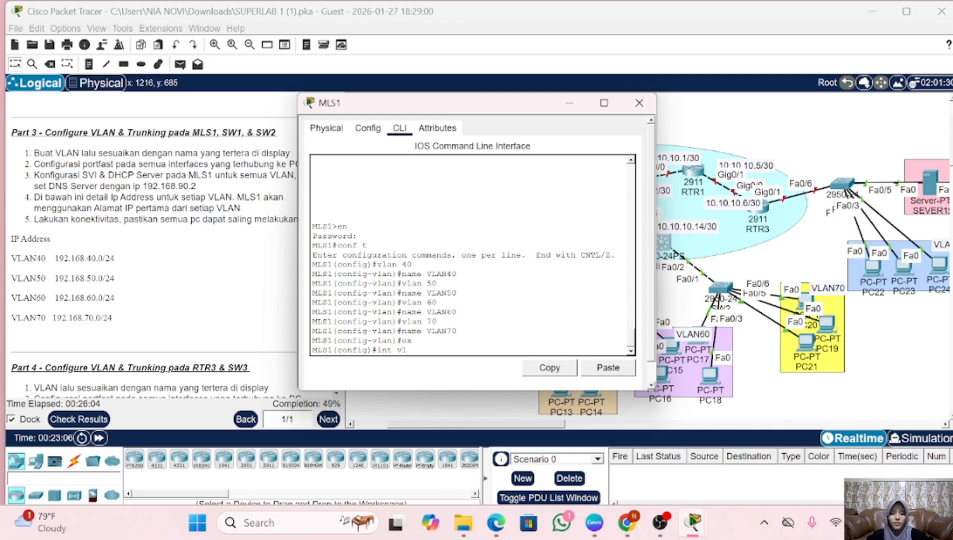
# - Assign IP address 192.168.40.1 with mask 255.255.255.0 to MLS1's interface VLAN 40 and exit the interface
pyautogui.write('an 40')
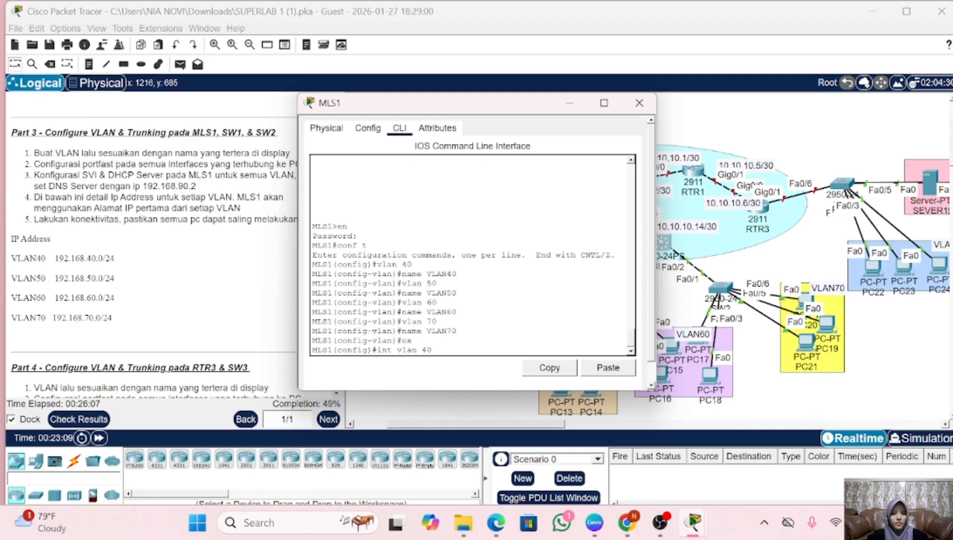
pyautogui.press('Return')
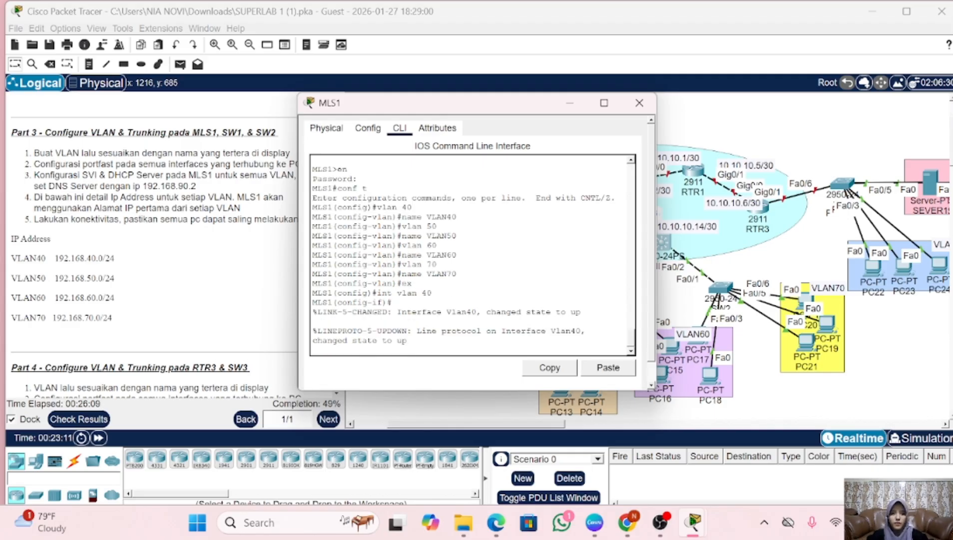
pyautogui.press('Return')
pyautogui.write('i')
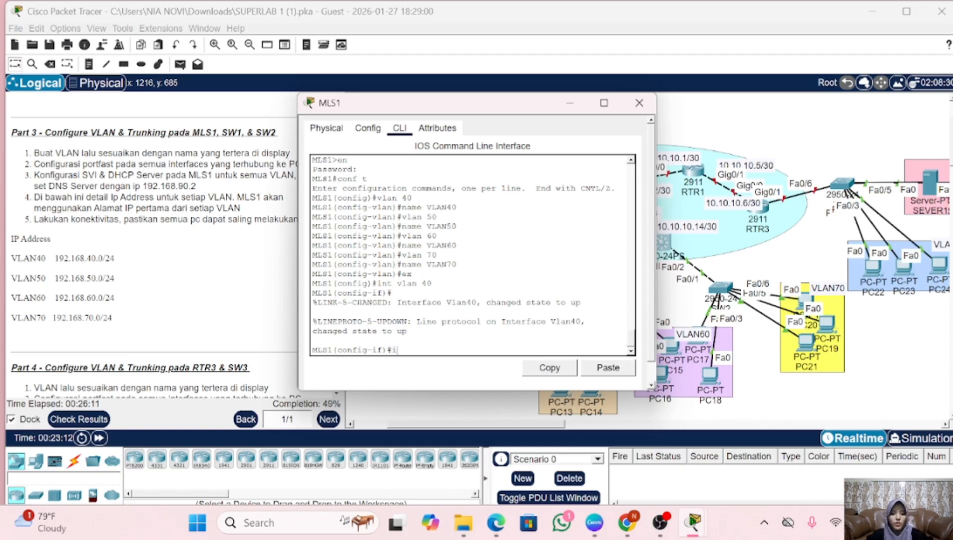
pyautogui.write('p add 192.168.')
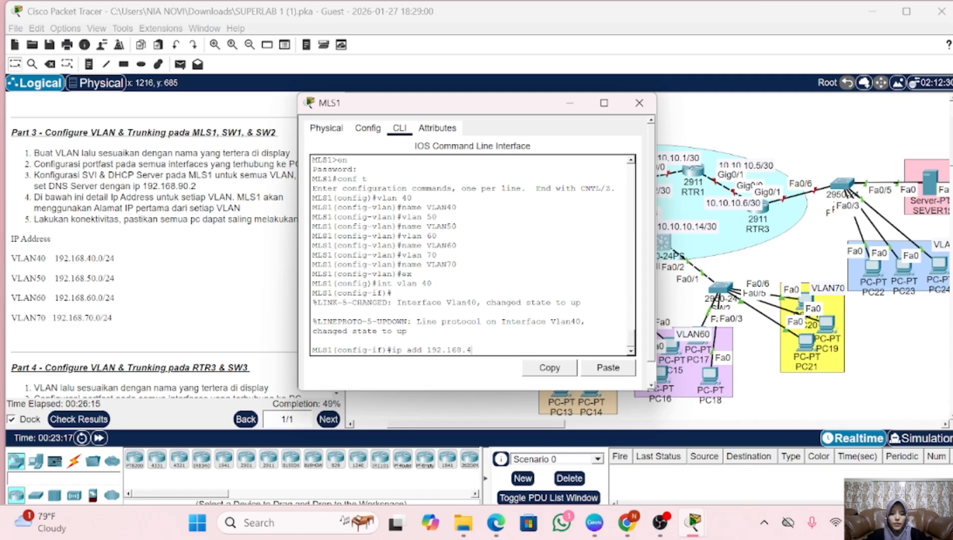
pyautogui.write('40.1 255.255.255.0')
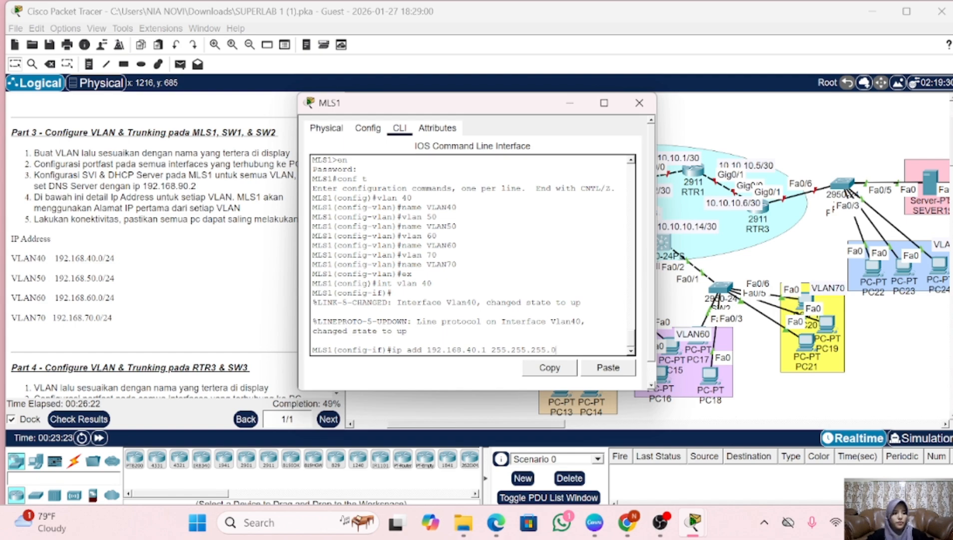
pyautogui.press('Return')
pyautogui.write('ex')
pyautogui.press('Return')
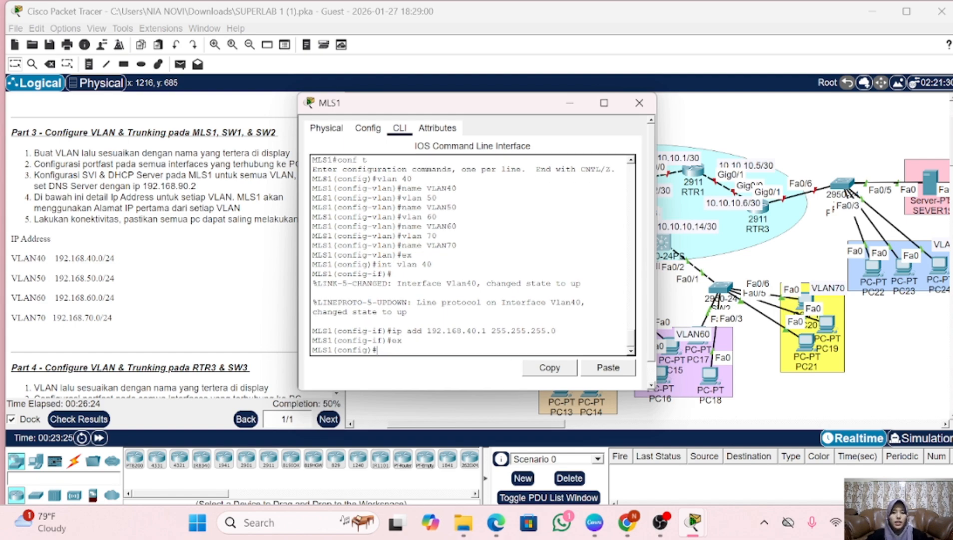
# - Assign IP address 192.168.50.1 with mask 255.255.255.0 to MLS1's interface VLAN 50 and exit the interface
pyautogui.press('Up')
pyautogui.press('Up')
pyautogui.press('Up')
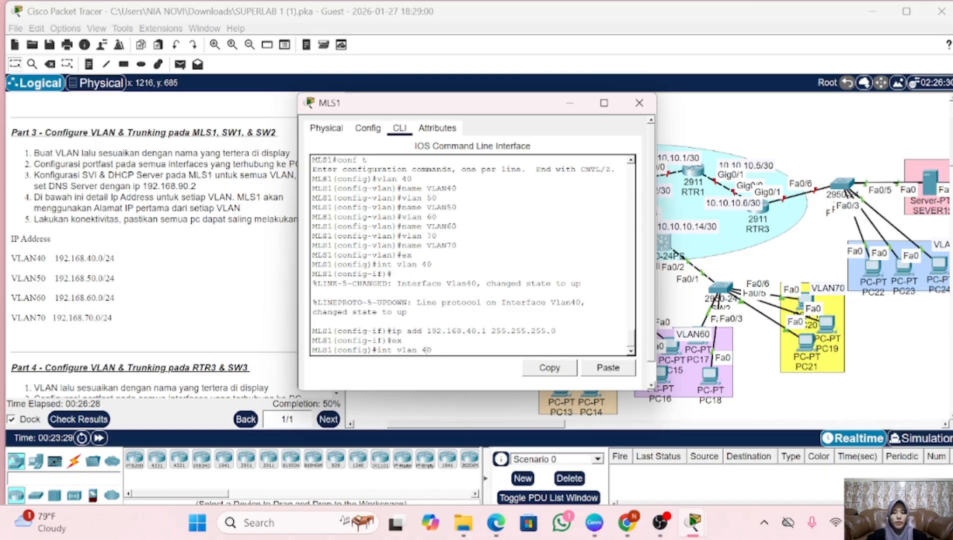
pyautogui.press('BackSpace')
pyautogui.write('5')
pyautogui.press('Return')
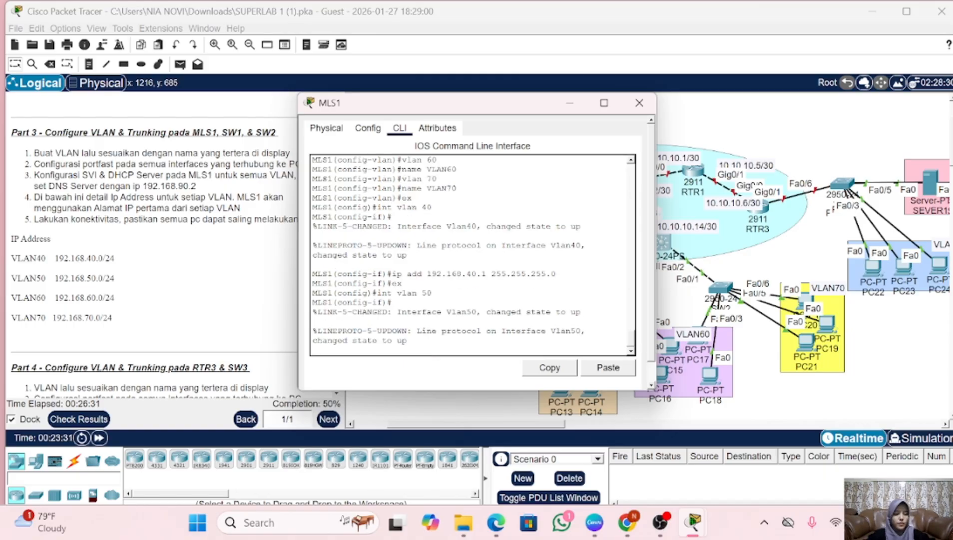
pyautogui.press('Up')
pyautogui.press('Up')
pyautogui.press('Up')
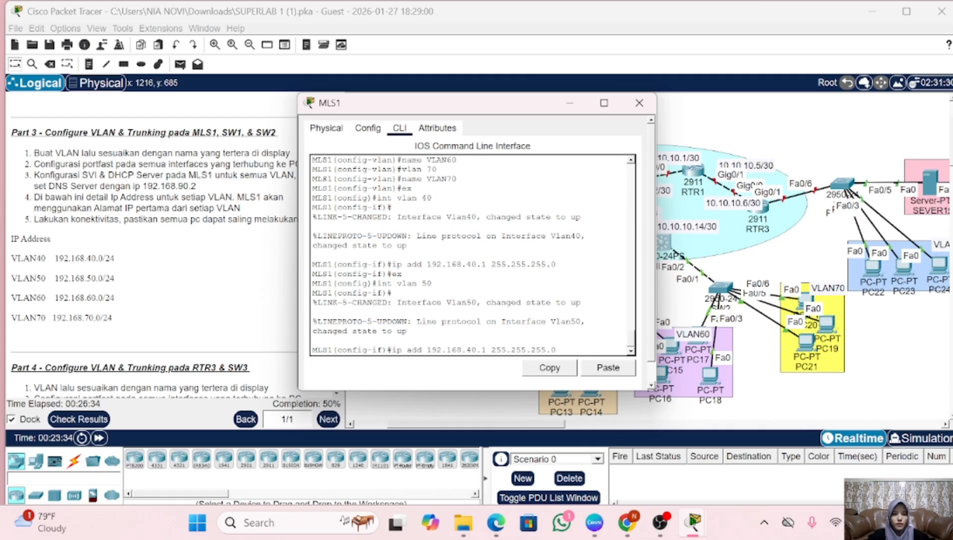
pyautogui.press('Left')
pyautogui.press('Left')
pyautogui.press('Left')
pyautogui.press('BackSpace')
pyautogui.write('5')
pyautogui.press('Return')
pyautogui.write('ex')
pyautogui.press('Return')
# - Assign IP address 192.168.60.1 with mask 255.255.255.0 to MLS1's interface VLAN 60 and exit the interface
pyautogui.press('Up')
pyautogui.press('Up')
pyautogui.press('Up')
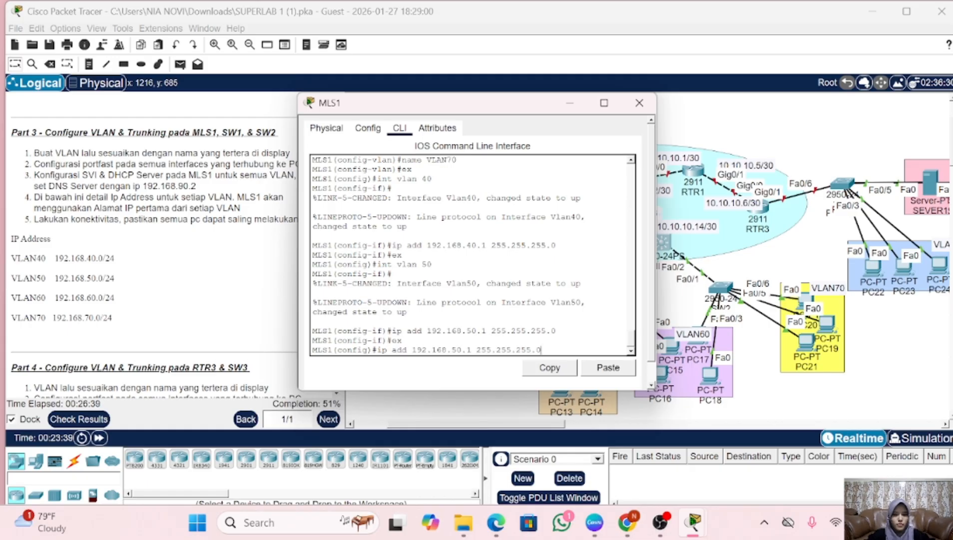
pyautogui.press('Left')
pyautogui.press('BackSpace')
pyautogui.write('6')
pyautogui.press('Return')
pyautogui.press('Up')
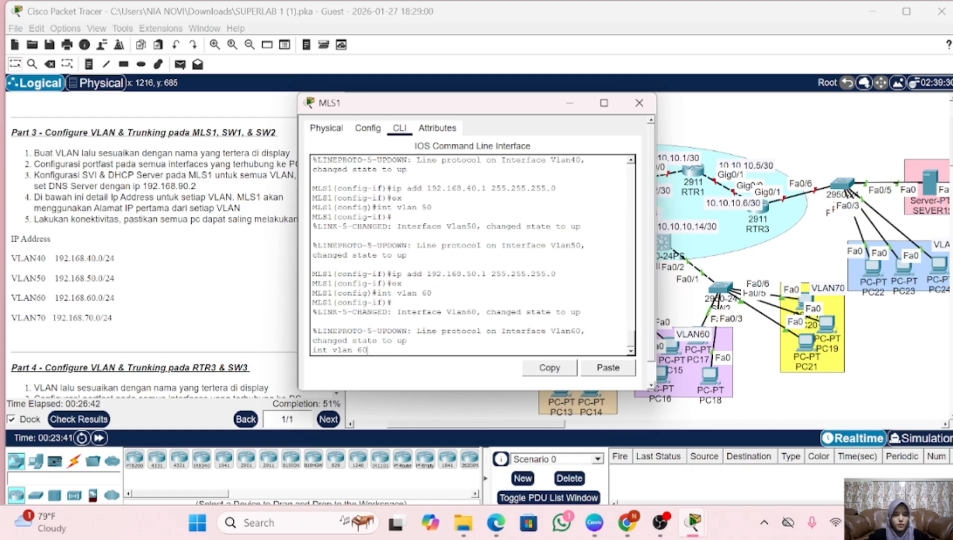
pyautogui.press('BackSpace')
pyautogui.press('BackSpace')
pyautogui.press('BackSpace')
pyautogui.press('BackSpace')
pyautogui.press('BackSpace')
pyautogui.press('BackSpace')
pyautogui.press('BackSpace')
pyautogui.press('BackSpace')
pyautogui.press('BackSpace')
pyautogui.press('BackSpace')
pyautogui.press('BackSpace')
pyautogui.press('Return')
pyautogui.press('Up')
pyautogui.press('Up')
pyautogui.press('Up')
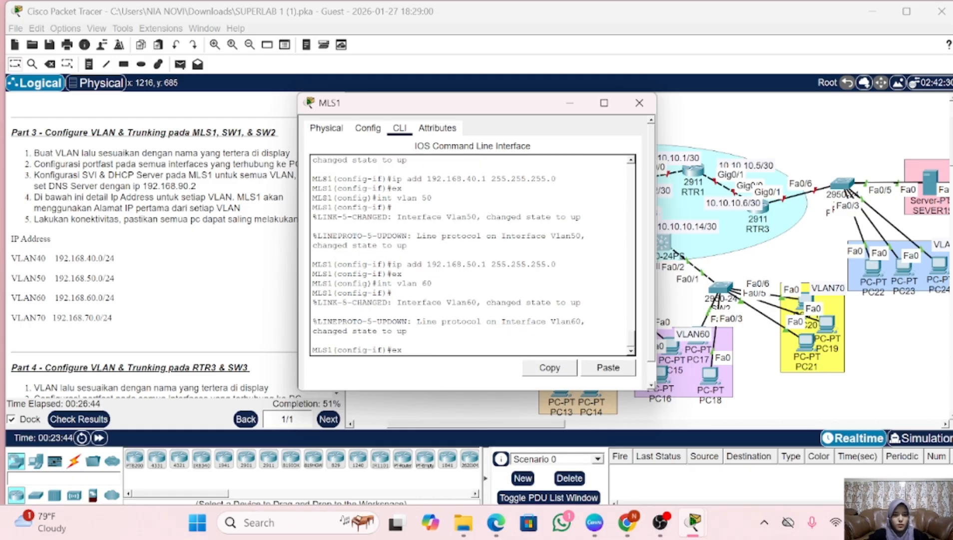
pyautogui.press('Left')
pyautogui.press('Left')
pyautogui.press('Left')
pyautogui.press('Left')
pyautogui.press('Left')
pyautogui.press('Left')
pyautogui.press('Left')
pyautogui.press('Left')
pyautogui.press('Left')
pyautogui.press('Left')
pyautogui.press('Left')
pyautogui.press('Left')
pyautogui.press('Left')
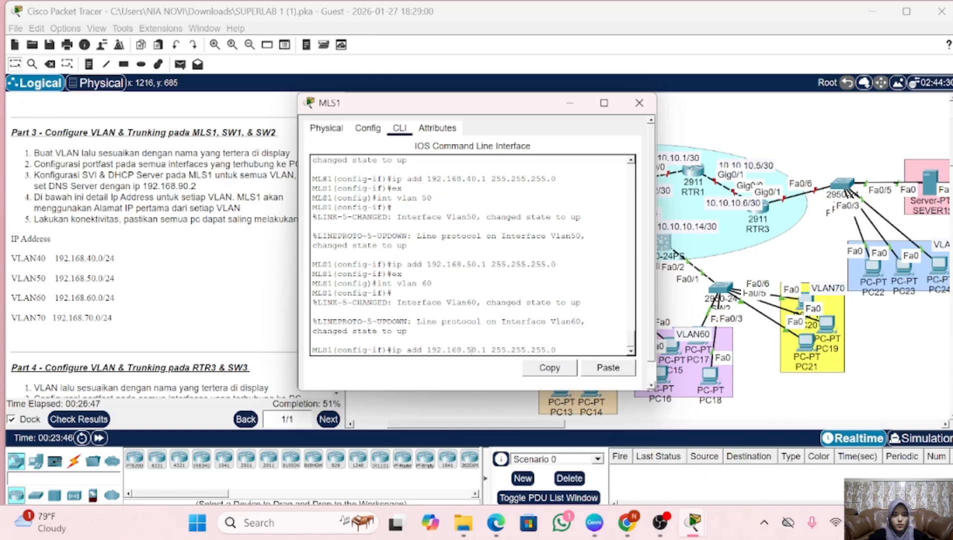
pyautogui.press('BackSpace')
pyautogui.write('6')
pyautogui.press('Return')
pyautogui.press('Up')
pyautogui.press('Up')
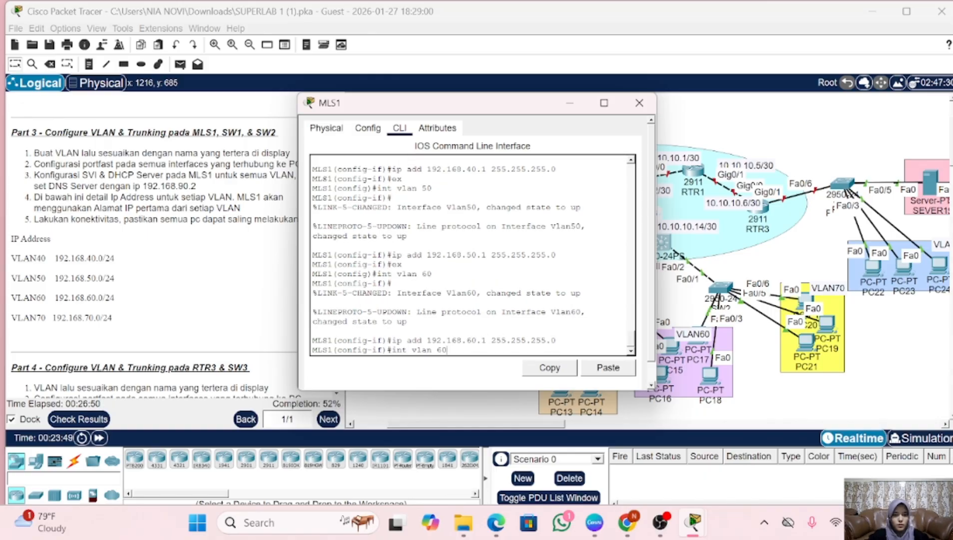
pyautogui.press('Up')
pyautogui.press('Return')
# - Assign IP address 192.168.70.1 with mask 255.255.255.0 to MLS1's interface VLAN 70 and exit the interface
pyautogui.press('Up')
pyautogui.press('Up')
pyautogui.press('Up')
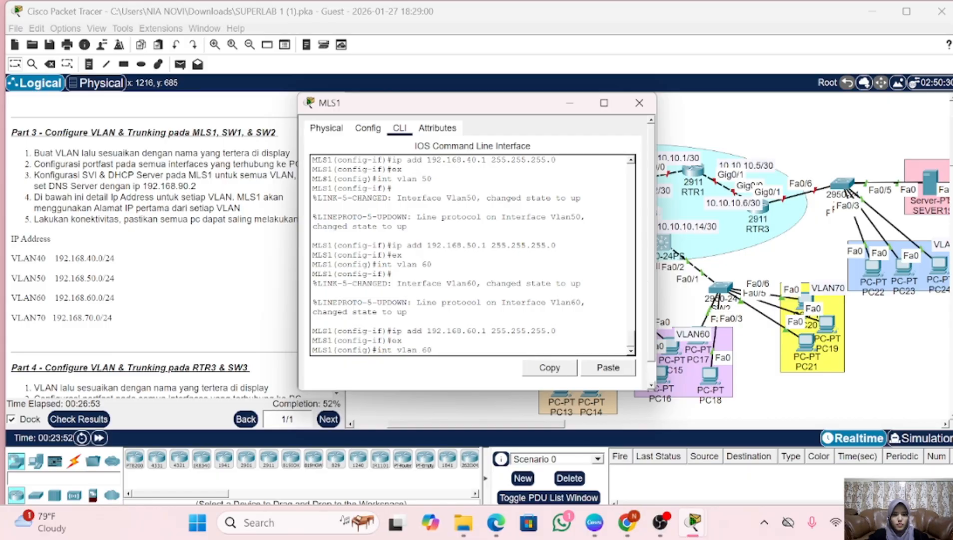
pyautogui.write('7')
pyautogui.press('Return')
pyautogui.press('Up')
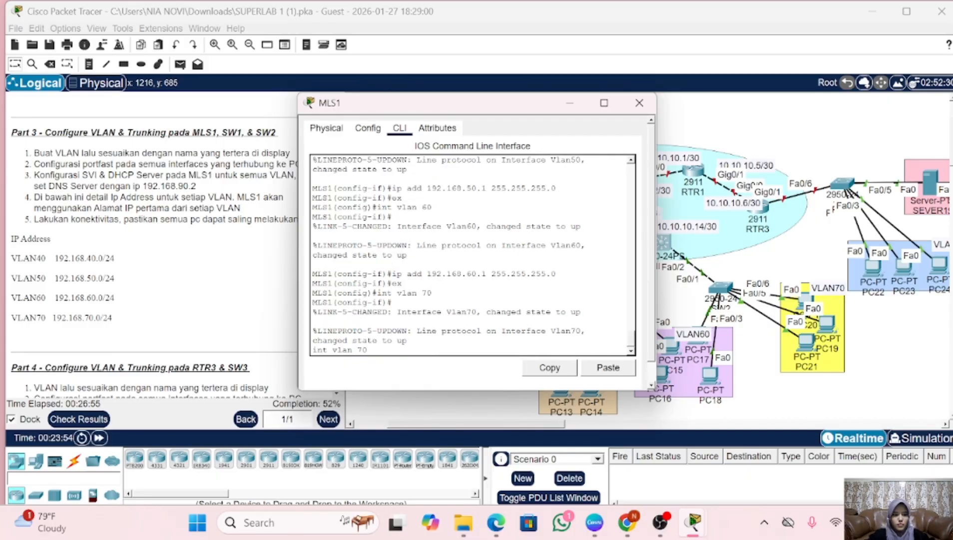
pyautogui.press('BackSpace')
pyautogui.press('BackSpace')
pyautogui.press('BackSpace')
pyautogui.press('BackSpace')
pyautogui.press('BackSpace')
pyautogui.press('BackSpace')
pyautogui.press('BackSpace')
pyautogui.press('BackSpace')
pyautogui.press('BackSpace')
pyautogui.press('BackSpace')
pyautogui.press('BackSpace')
pyautogui.press('Return')
pyautogui.press('Up')
pyautogui.press('Up')
pyautogui.press('Up')
pyautogui.press('Up')
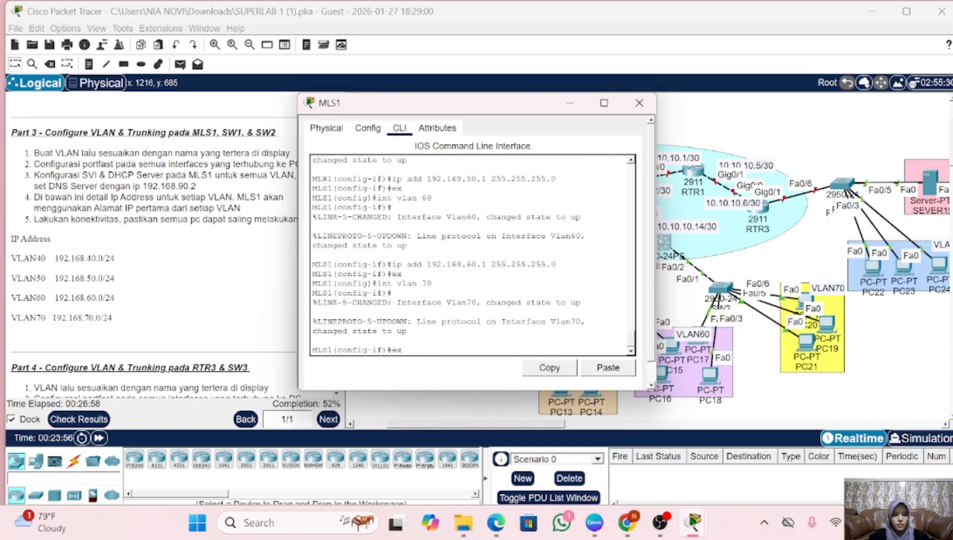
pyautogui.press('Down')
pyautogui.press('Left')
pyautogui.press('Left')
pyautogui.press('Left')
pyautogui.press('Left')
pyautogui.press('Left')
pyautogui.press('Left')
pyautogui.press('Left')
pyautogui.press('Left')
pyautogui.press('Left')
pyautogui.press('Left')
pyautogui.press('Left')
pyautogui.press('Left')
pyautogui.press('Left')
pyautogui.press('Left')
pyautogui.press('Left')
pyautogui.press('Left')
pyautogui.press('Left')
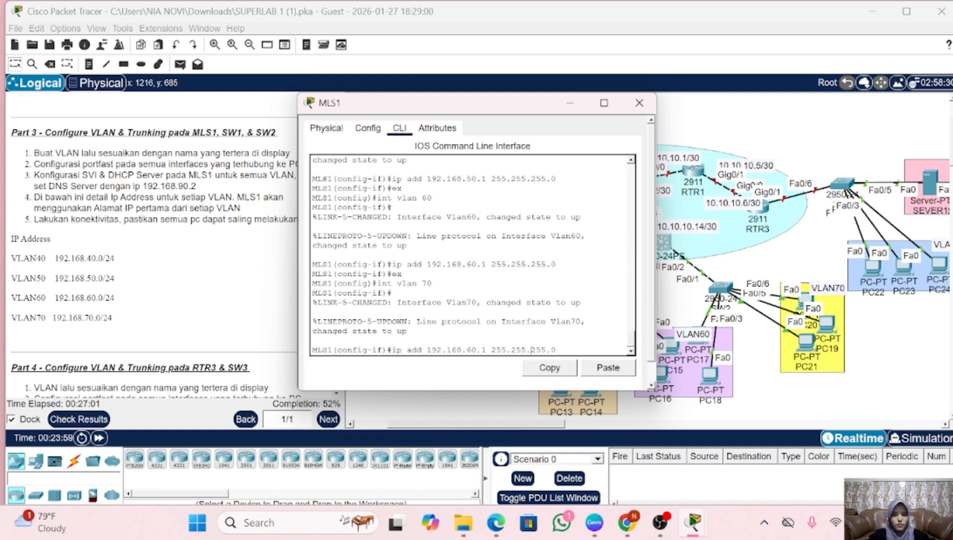
pyautogui.press('BackSpace')
pyautogui.write('7')
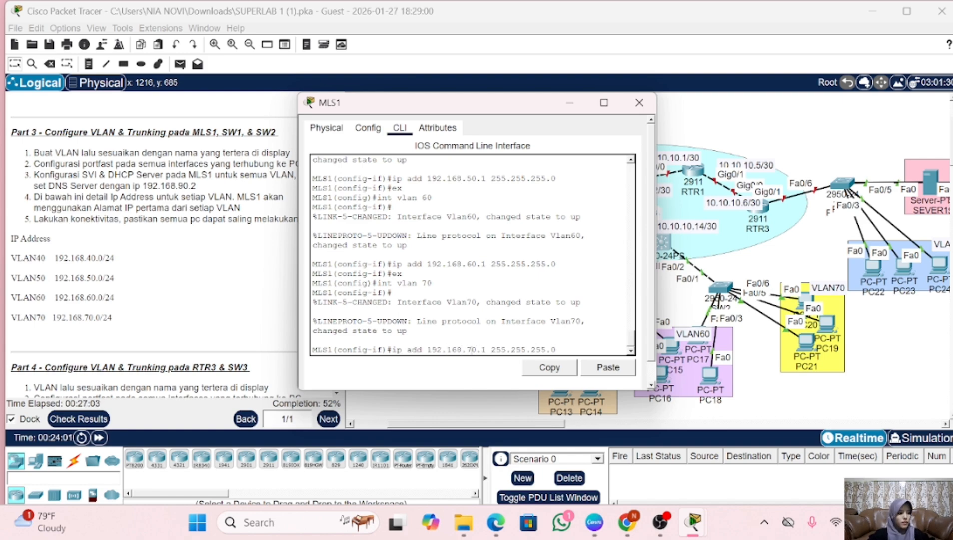
pyautogui.press('Return')
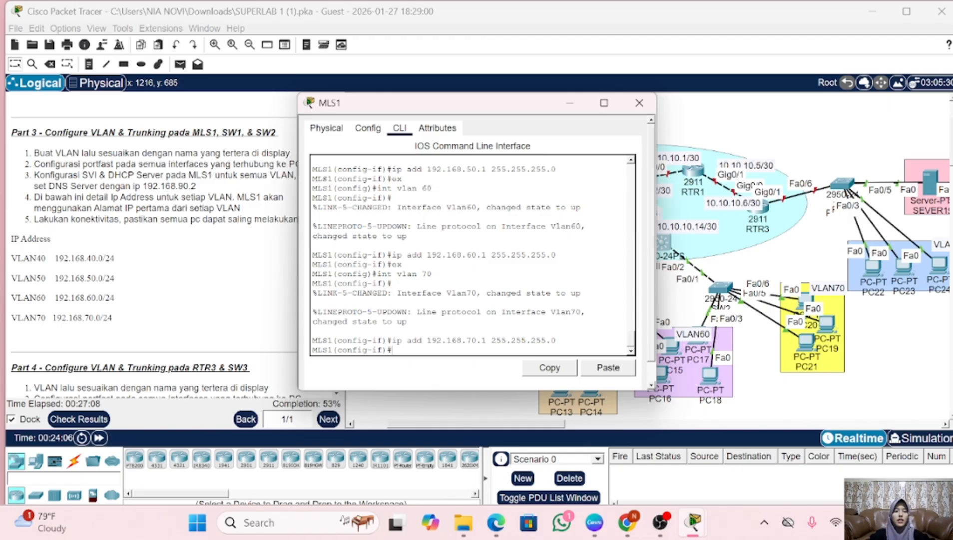
pyautogui.hscroll(-3, 738, 294)
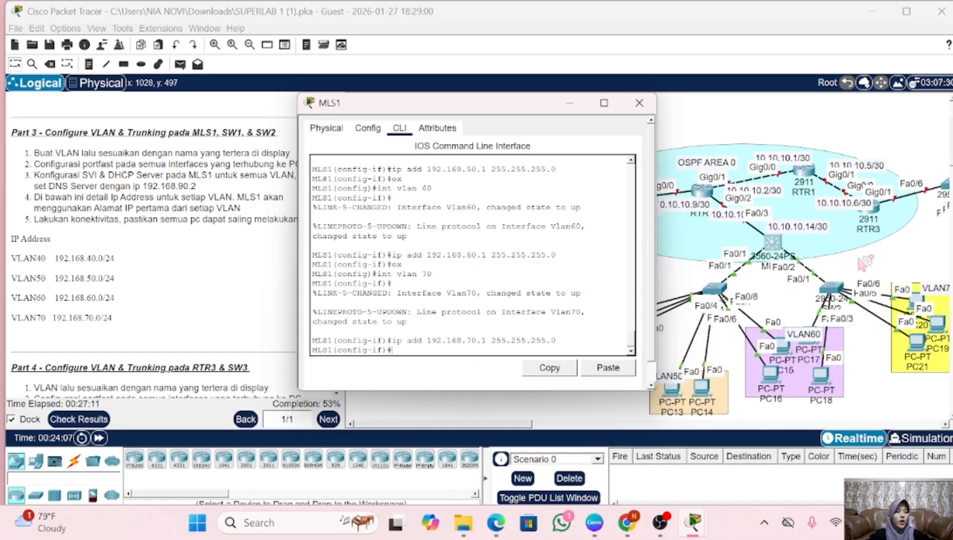
pyautogui.write('ex')
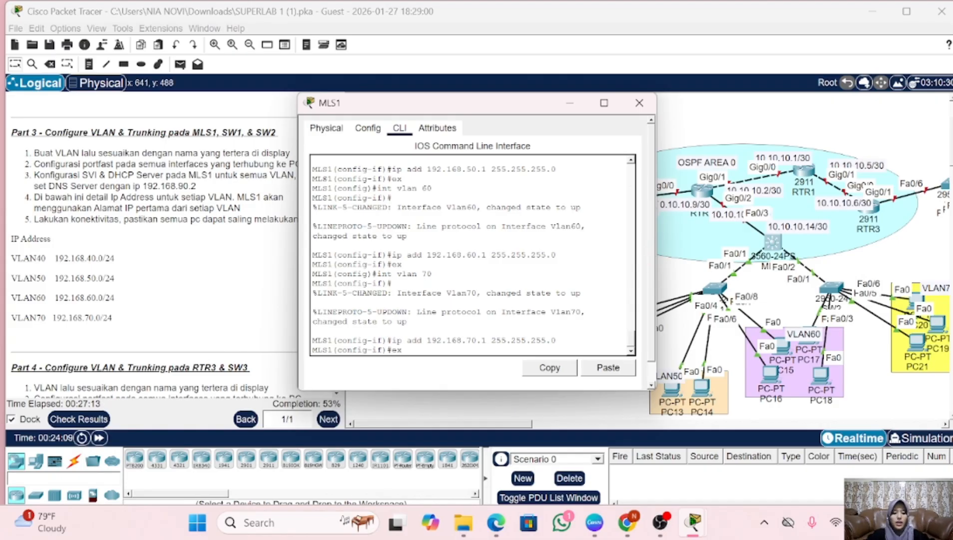
pyautogui.press('Return')
# - Set the trunk encapsulation to dot1q on MLS1's interface range fa0/1-2
pyautogui.write('int')
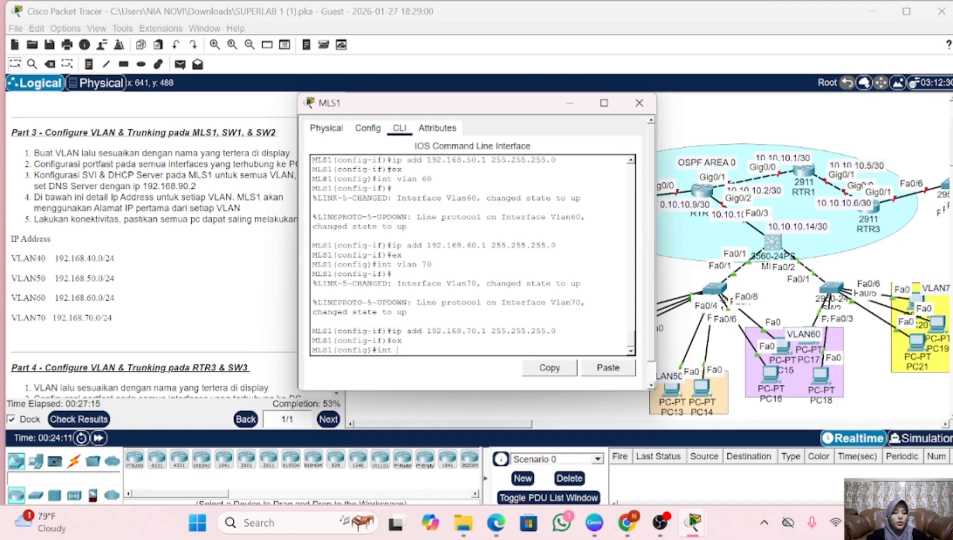
pyautogui.write(' range')
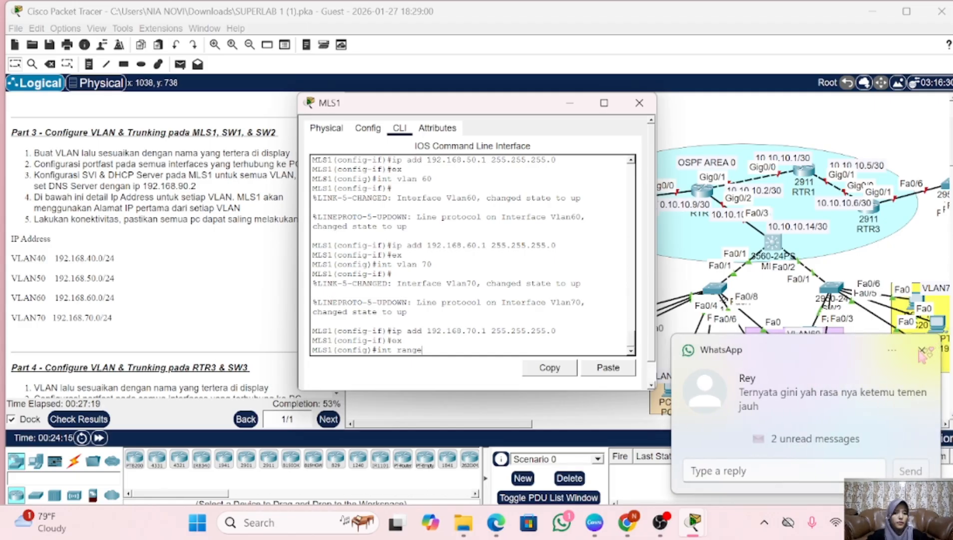
pyautogui.click(921, 349)
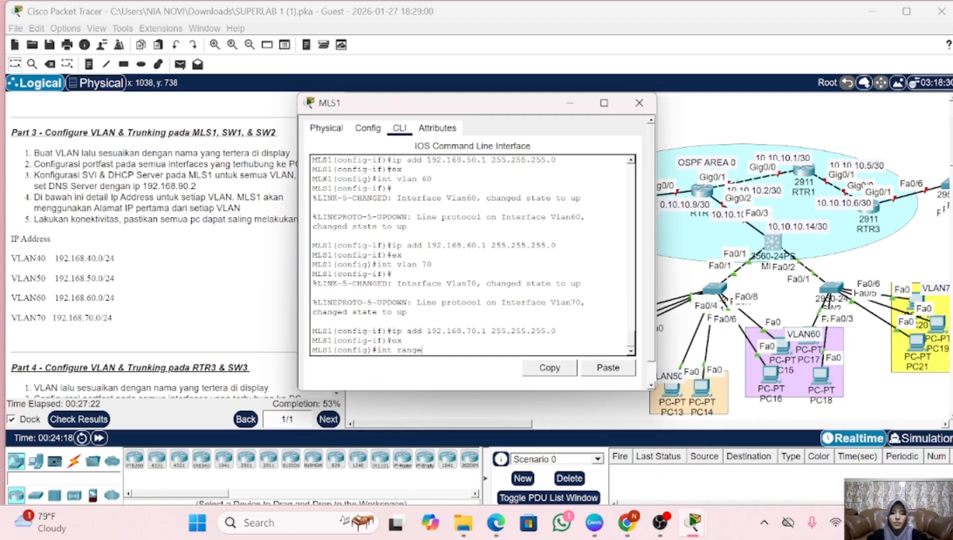
pyautogui.write('f')
pyautogui.write('a')
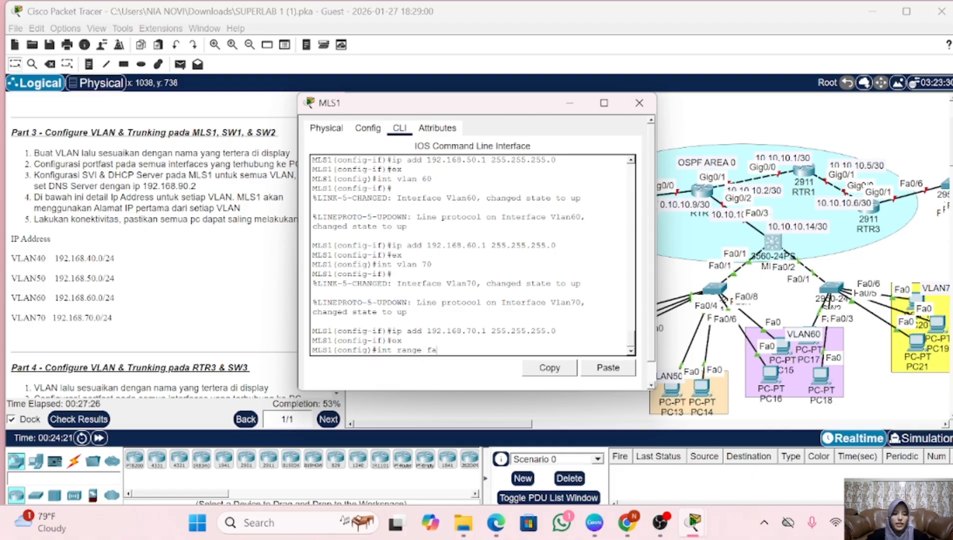
pyautogui.write('0/1-2')
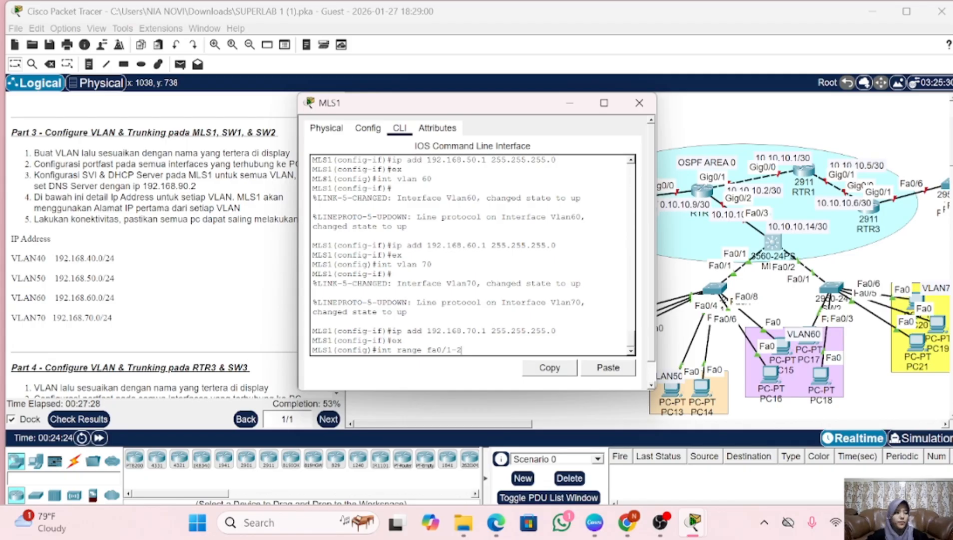
pyautogui.press('Return')
pyautogui.write('sw')
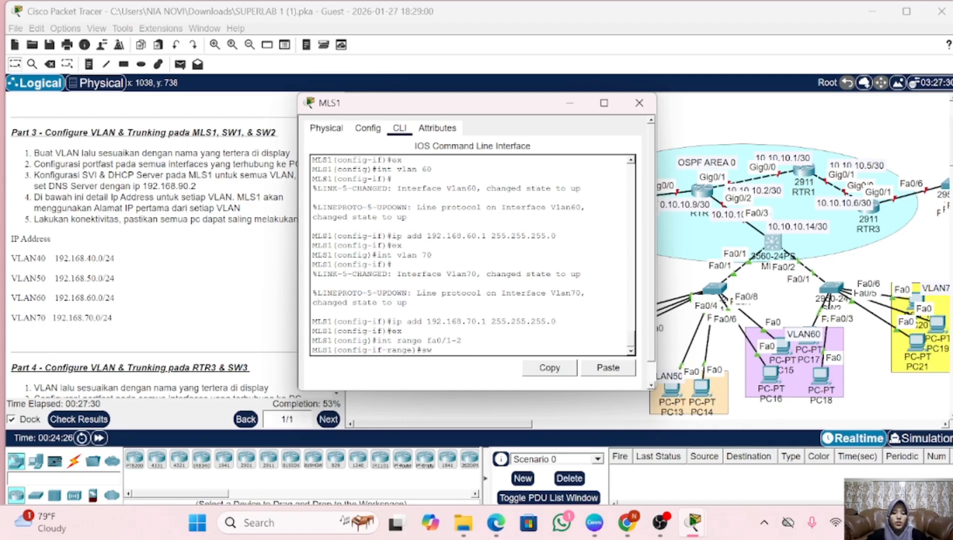
pyautogui.write(' t enc')
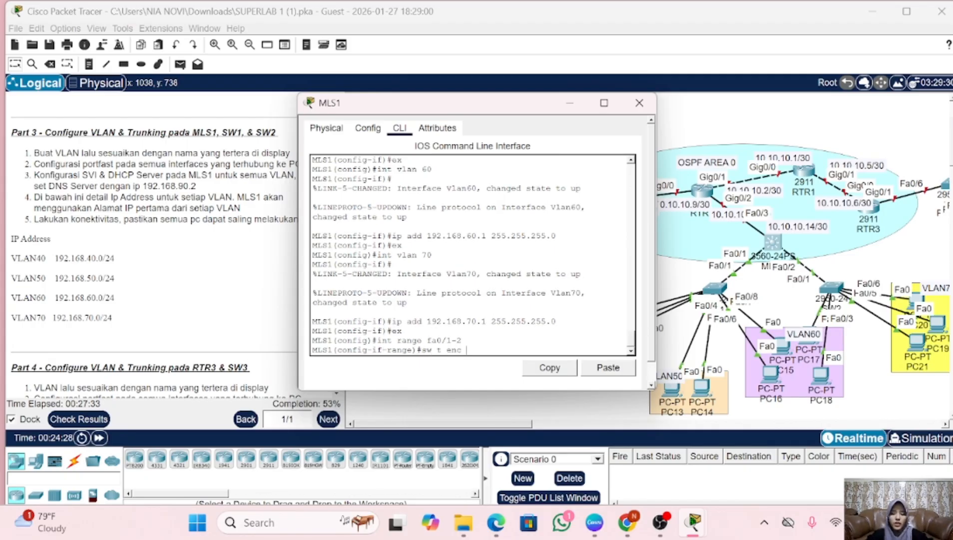
pyautogui.write(' do')
pyautogui.press('Return')
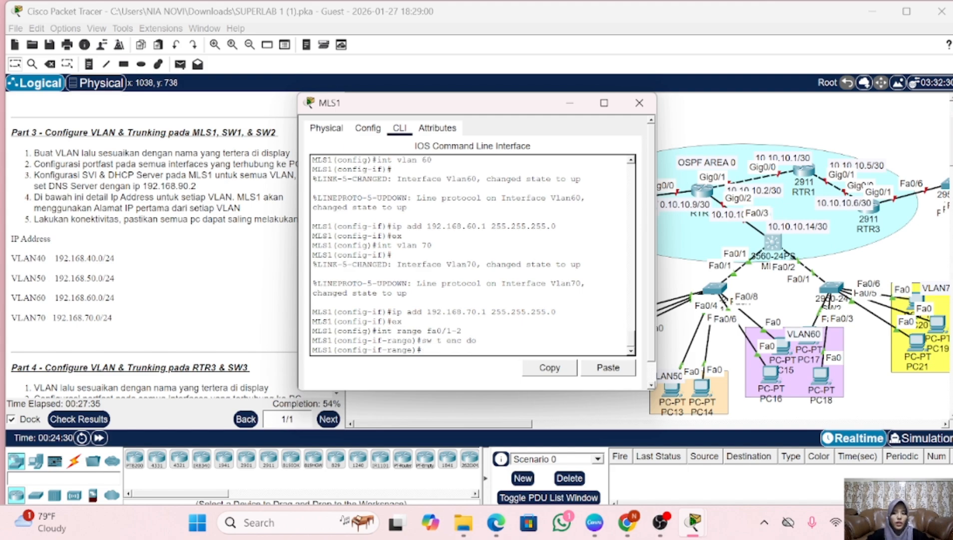
# - Set MLS1's interface range fa0/1-2 to trunk mode and exit the range configuration
pyautogui.write('sw m t')
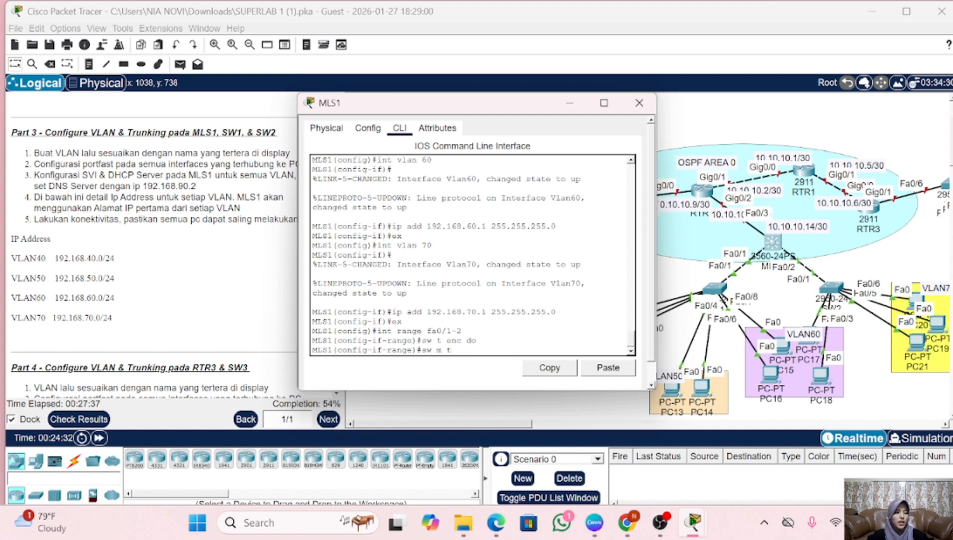
pyautogui.press('Return')
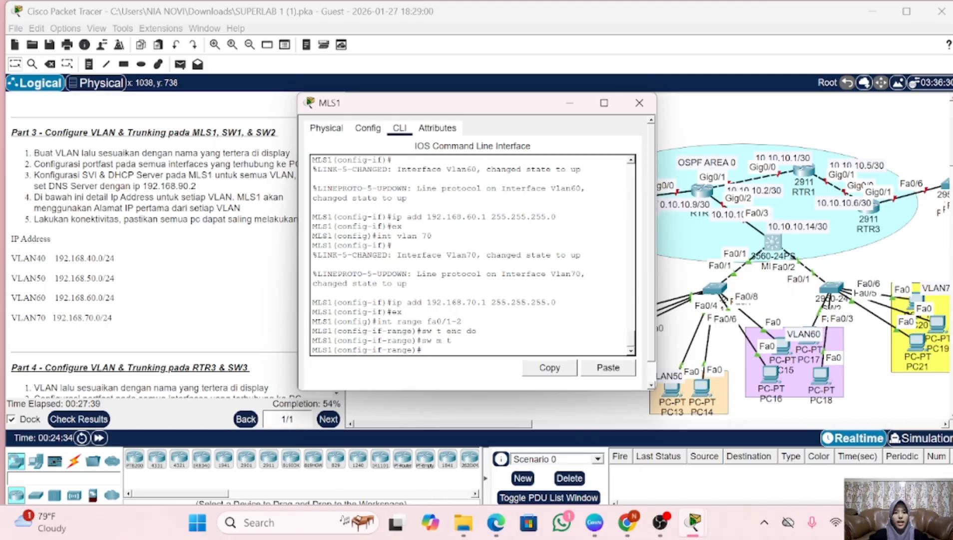
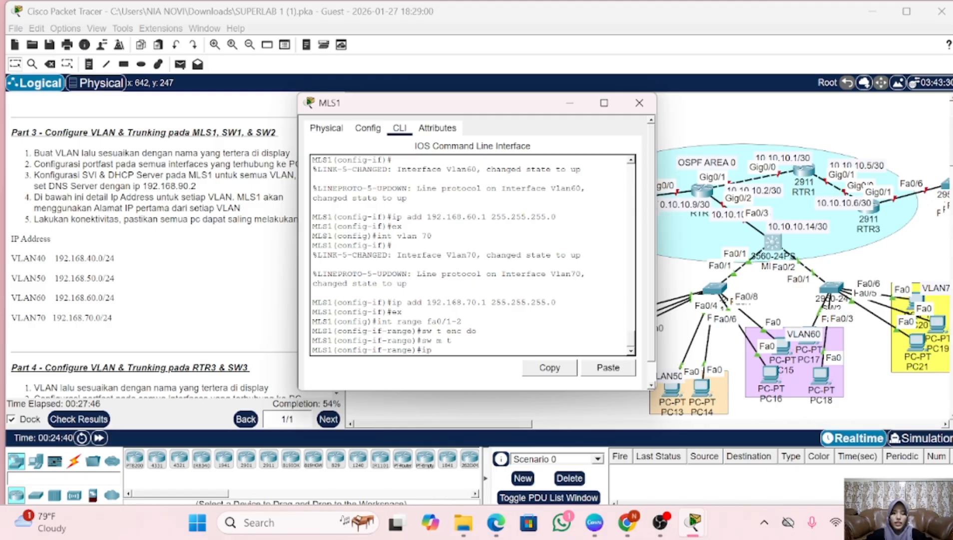
pyautogui.press('BackSpace')
pyautogui.press('BackSpace')
pyautogui.write('ex')
pyautogui.press('Return')
# - Create a DHCP pool named VLAN40 on MLS1
pyautogui.write('ig)#i')
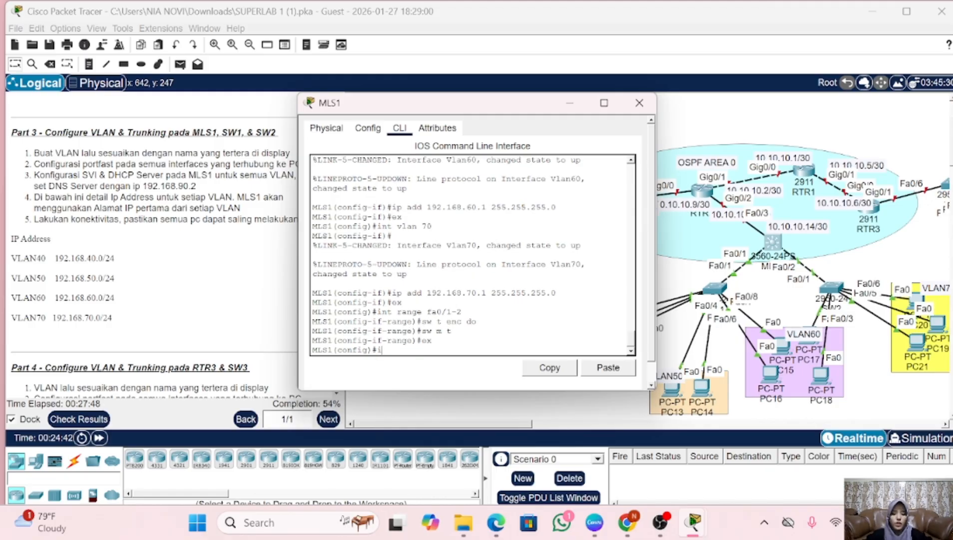
pyautogui.write('p dhcp ')
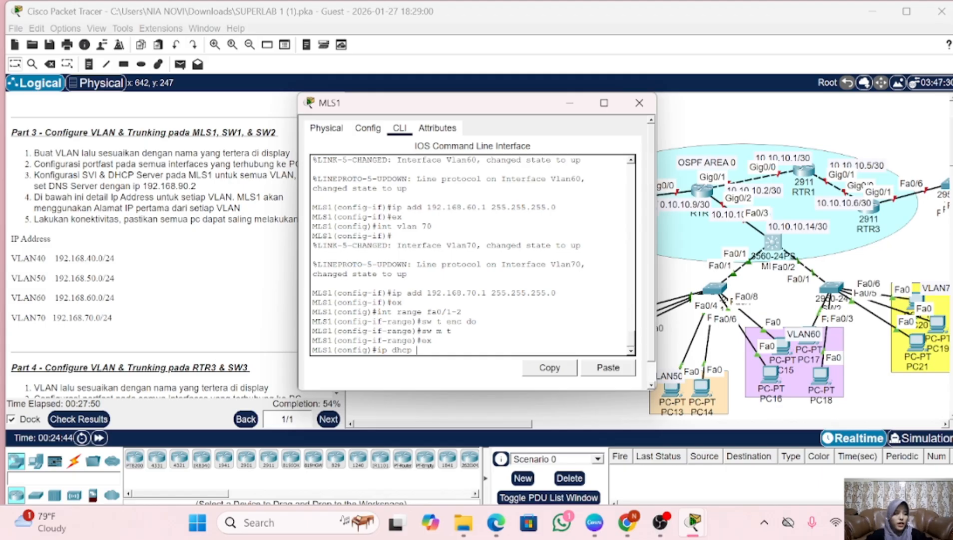
pyautogui.write('pool')
pyautogui.press('capslock')
pyautogui.write('VL')
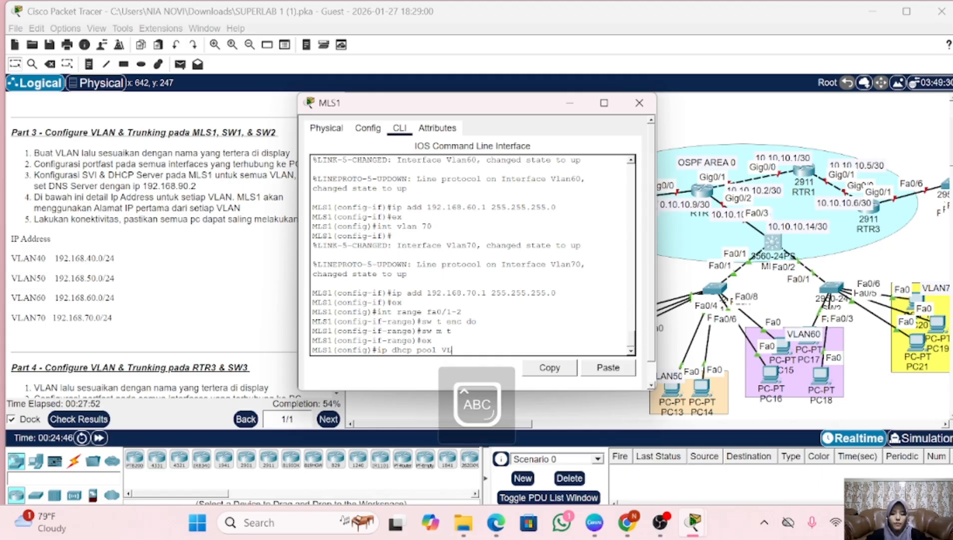
pyautogui.write('AN40')
pyautogui.press('Return')
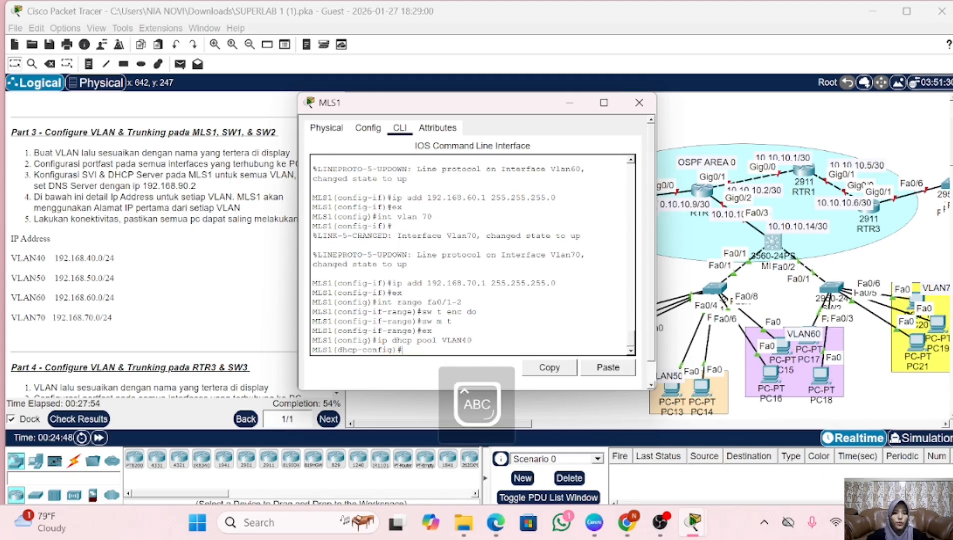
# - Set the VLAN40 DHCP pool's network to 192.168.40.0 with mask 255.255.255.0 on MLS1
pyautogui.press('capslock')
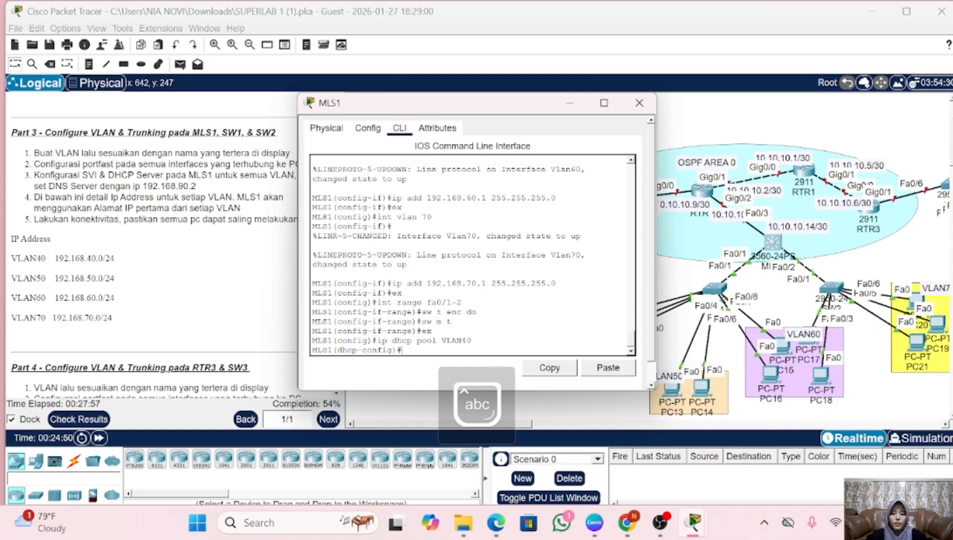
pyautogui.write('b')
pyautogui.press('BackSpace')
pyautogui.write('netw')
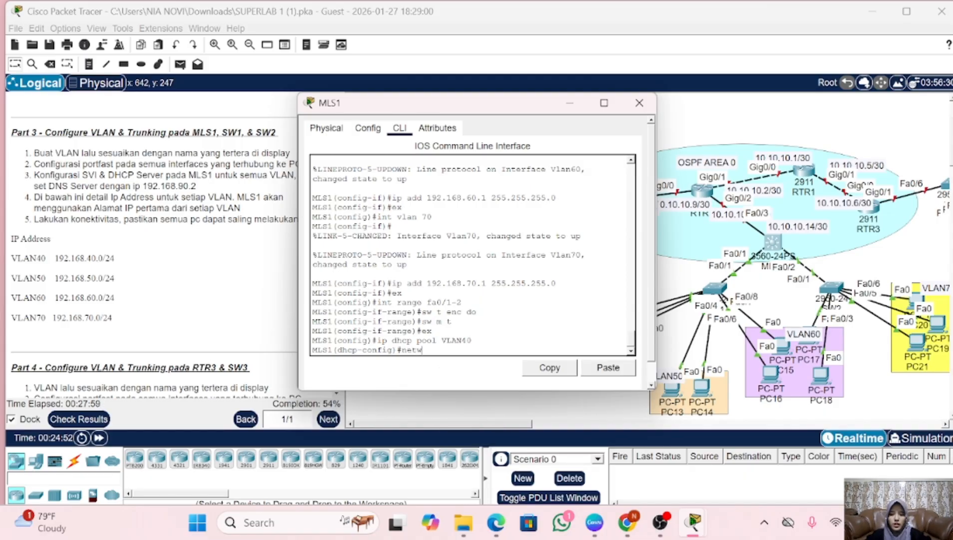
pyautogui.write(' 192.')
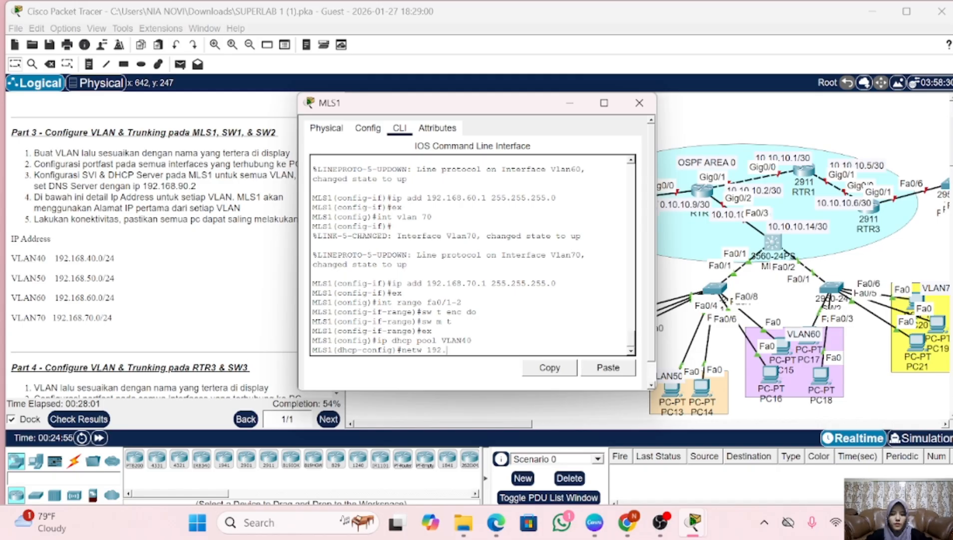
pyautogui.write('168.')
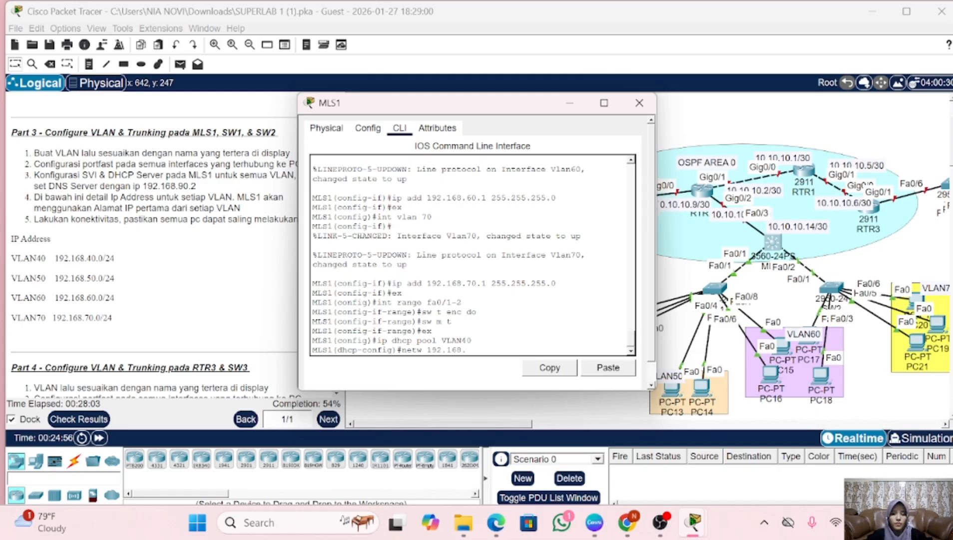
pyautogui.write('40.0 25')
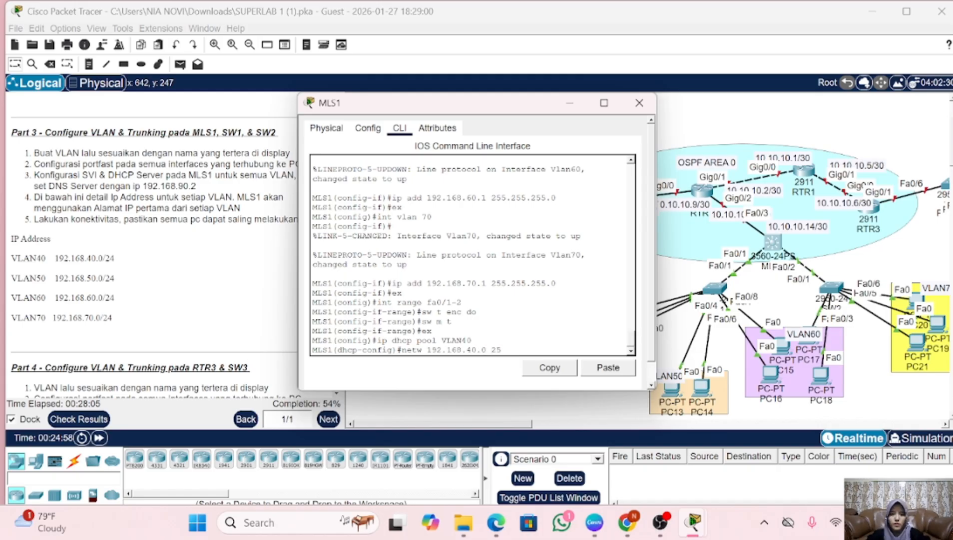
pyautogui.write('5.255.255.0')
pyautogui.press('Return')
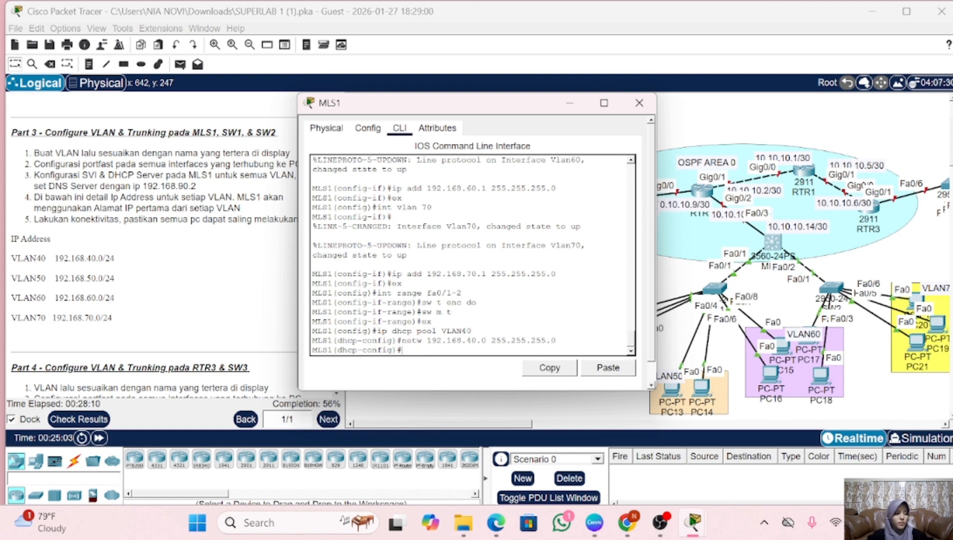
# - Set the VLAN40 pool's default router to 192.168.40.1
pyautogui.write('de 192.1')
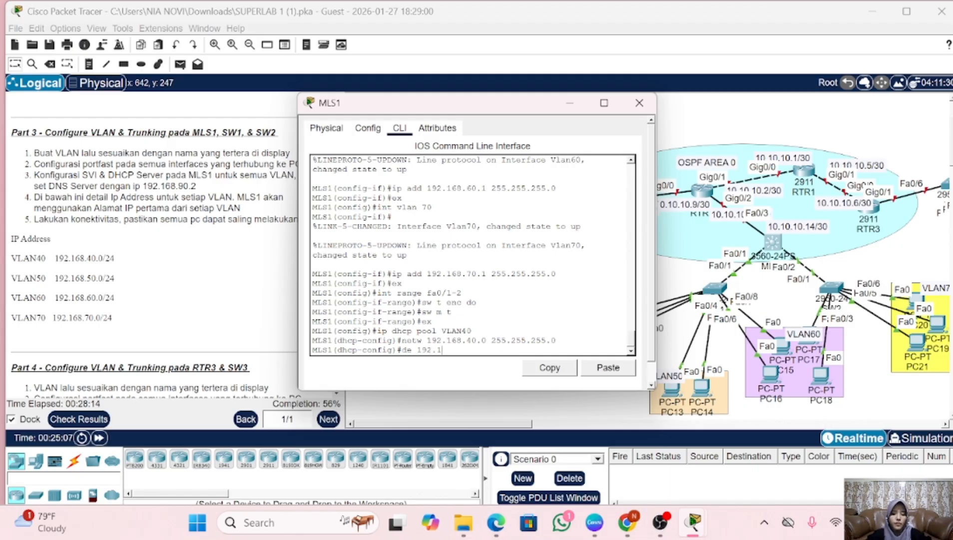
pyautogui.write('68.40.1')
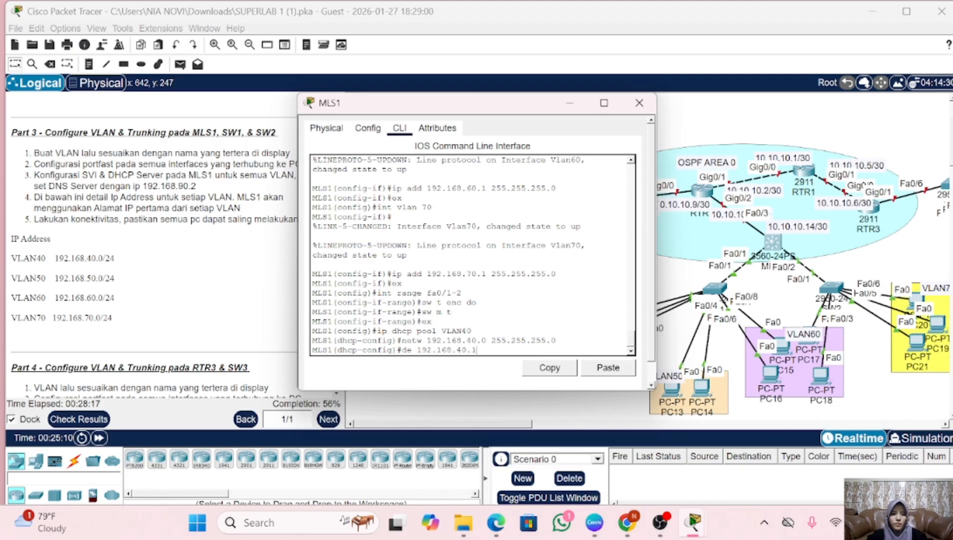
pyautogui.press('Return')
# - Set the VLAN40 pool's DNS server to 192.168.90.2 and exit the pool configuration
pyautogui.write('dn')
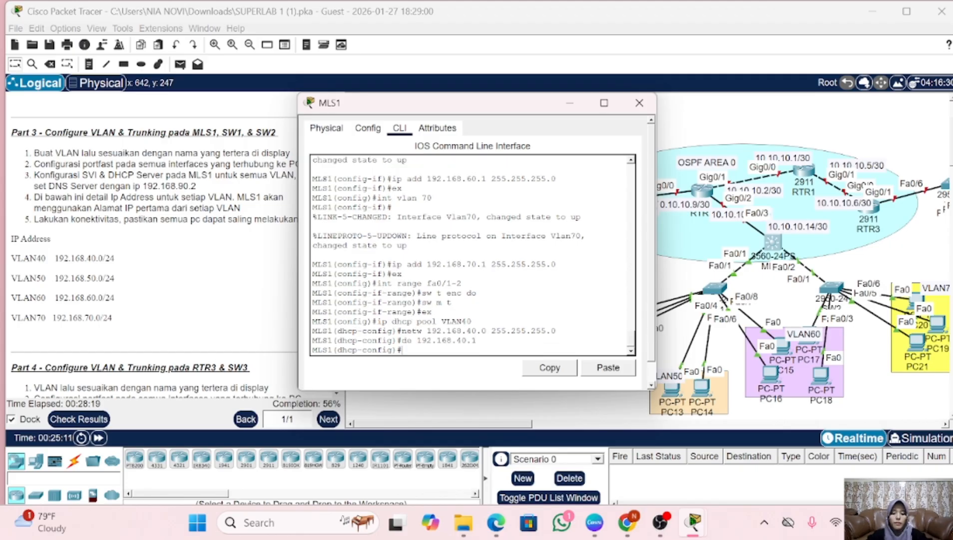
pyautogui.write(' 192')
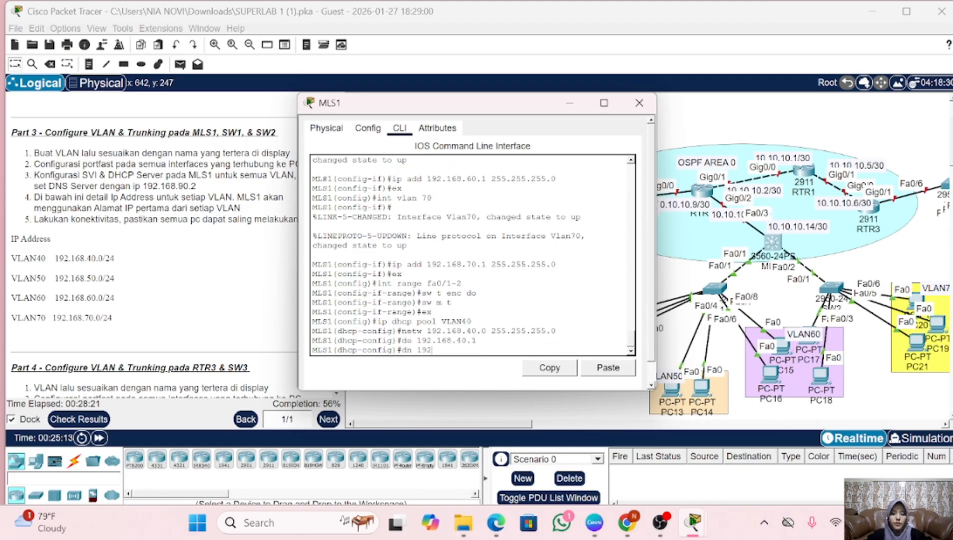
pyautogui.write('.168.90.2')
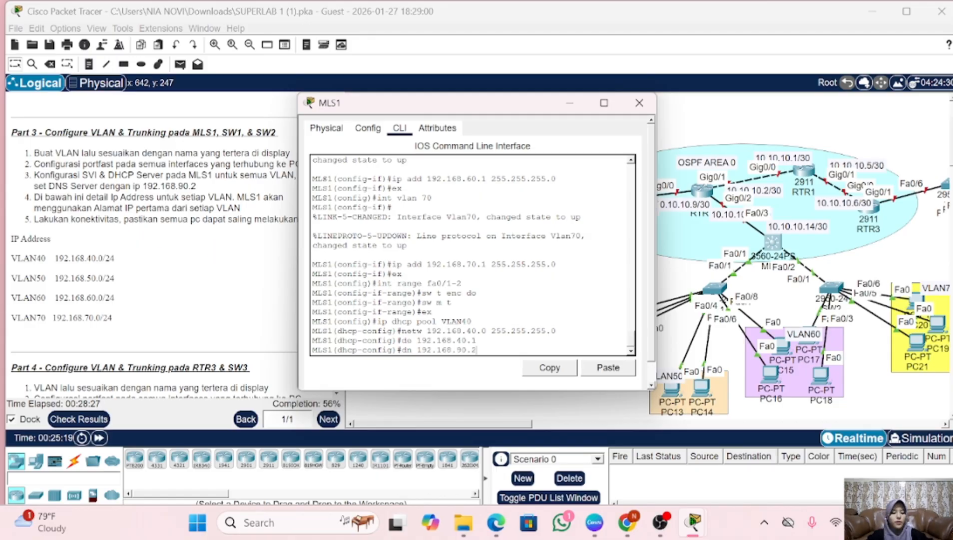
pyautogui.press('Return')
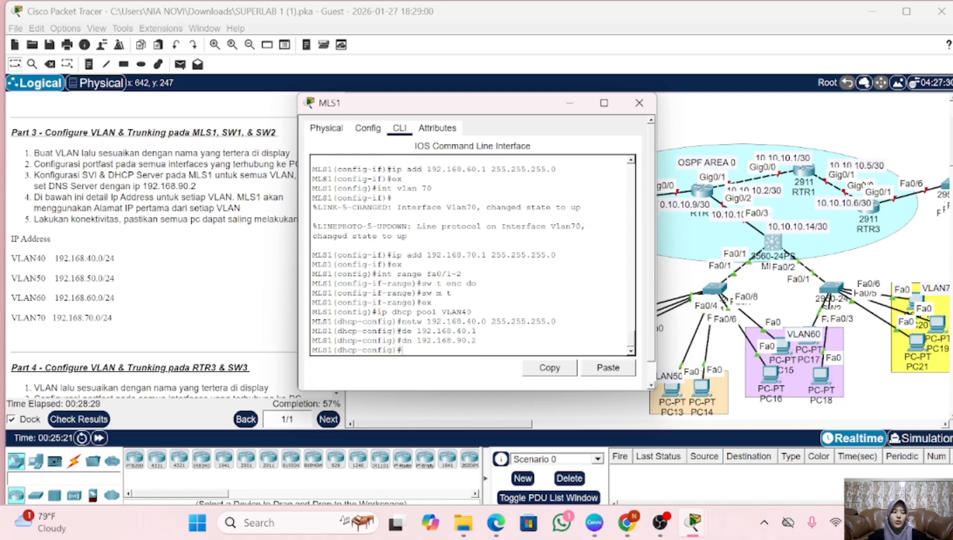
pyautogui.press('Up')
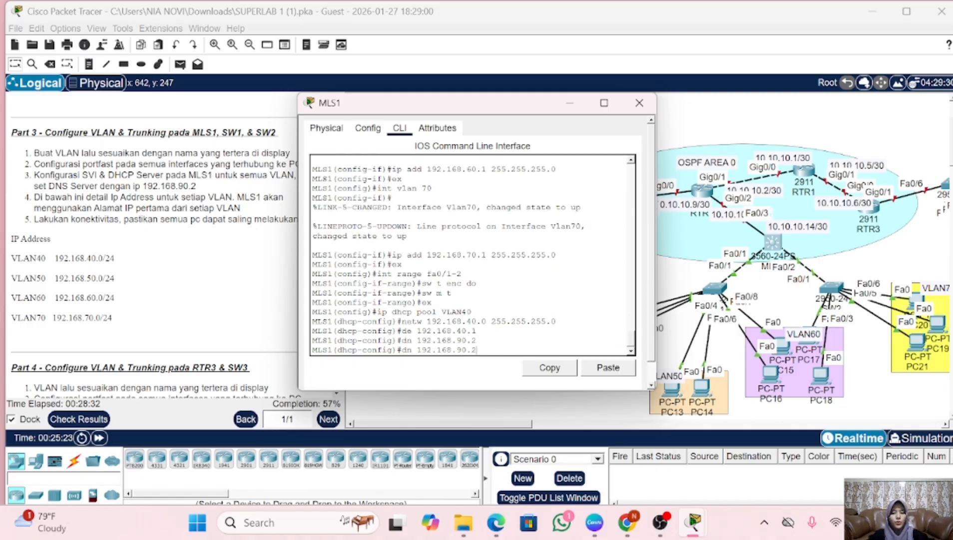
pyautogui.press('Up')
pyautogui.press('Up')
pyautogui.press('Up')
pyautogui.press('Return')
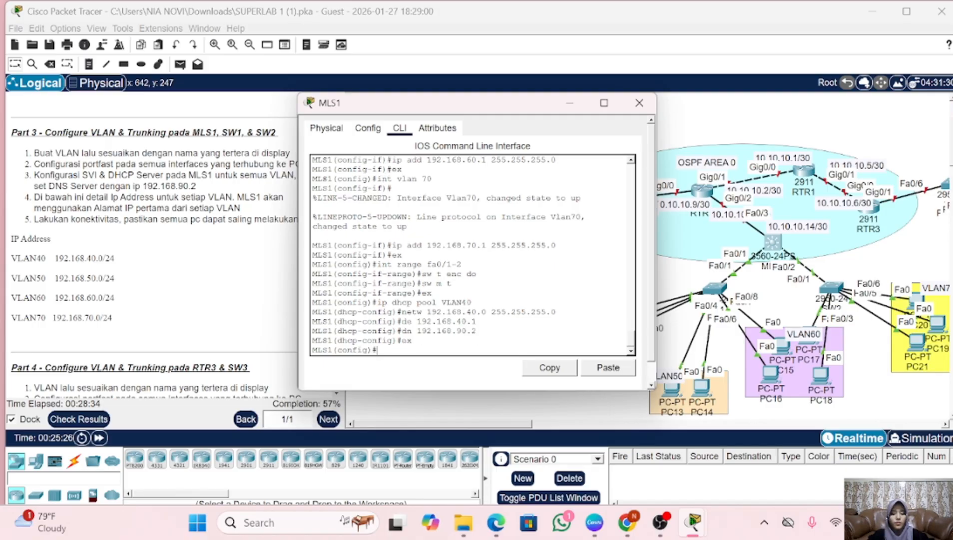
# - Create a DHCP pool named VLAN50 on MLS1
pyautogui.press('Up')
pyautogui.press('Up')
pyautogui.press('Up')
pyautogui.press('Up')
pyautogui.press('Up')
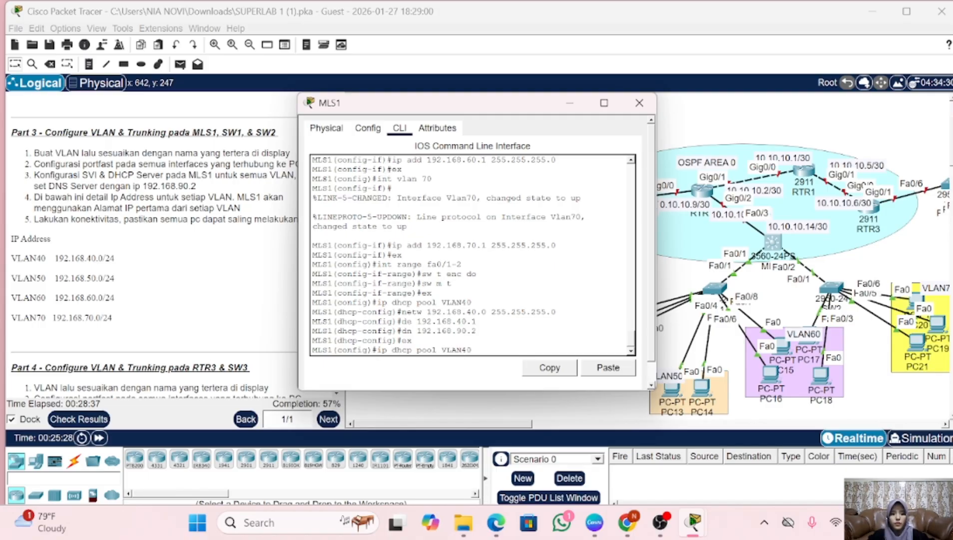
pyautogui.press('Left')
pyautogui.press('BackSpace')
pyautogui.write('5')
pyautogui.press('Return')
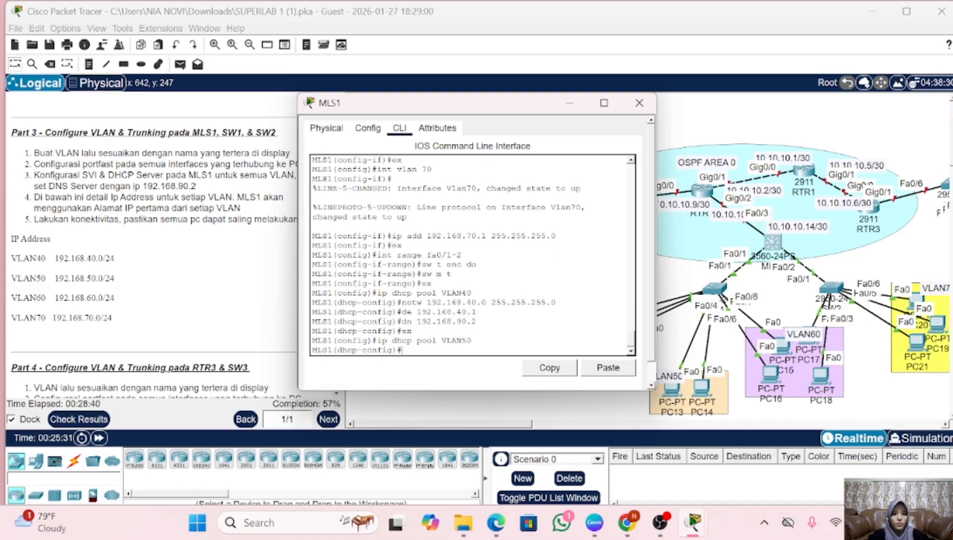
# - Set the VLAN50 DHCP pool's network to 192.168.50.0 with mask 255.255.255.0
pyautogui.press('Up')
pyautogui.press('Up')
pyautogui.press('Up')
pyautogui.press('Up')
pyautogui.press('Up')
pyautogui.press('Left')
pyautogui.press('Left')
pyautogui.press('Left')
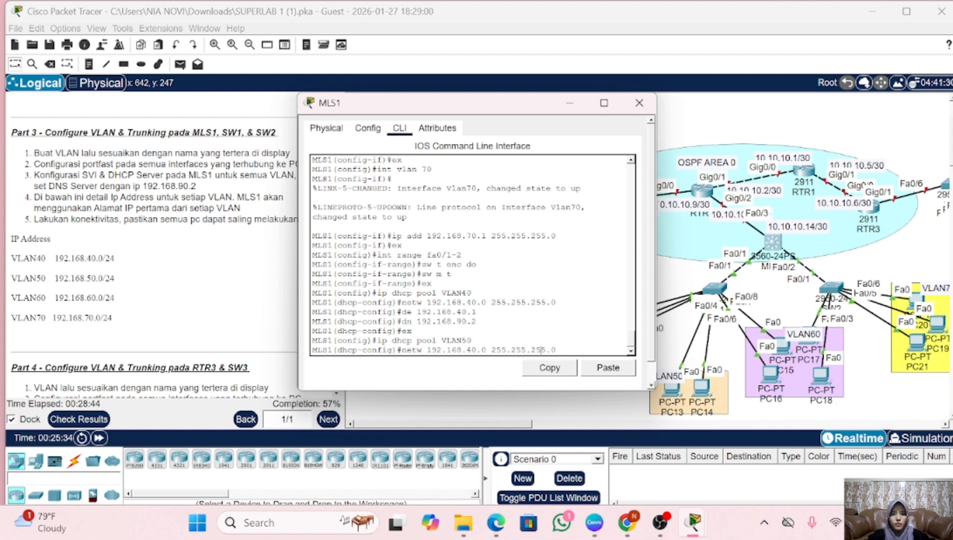
pyautogui.press('Left')
pyautogui.press('Left')
pyautogui.press('Left')
pyautogui.press('Left')
pyautogui.press('Left')
pyautogui.press('Left')
pyautogui.press('Left')
pyautogui.press('Left')
pyautogui.press('Left')
pyautogui.press('Left')
pyautogui.press('Left')
pyautogui.press('Left')
pyautogui.press('Left')
pyautogui.press('Left')
pyautogui.press('BackSpace')
pyautogui.write('5')
pyautogui.press('Return')
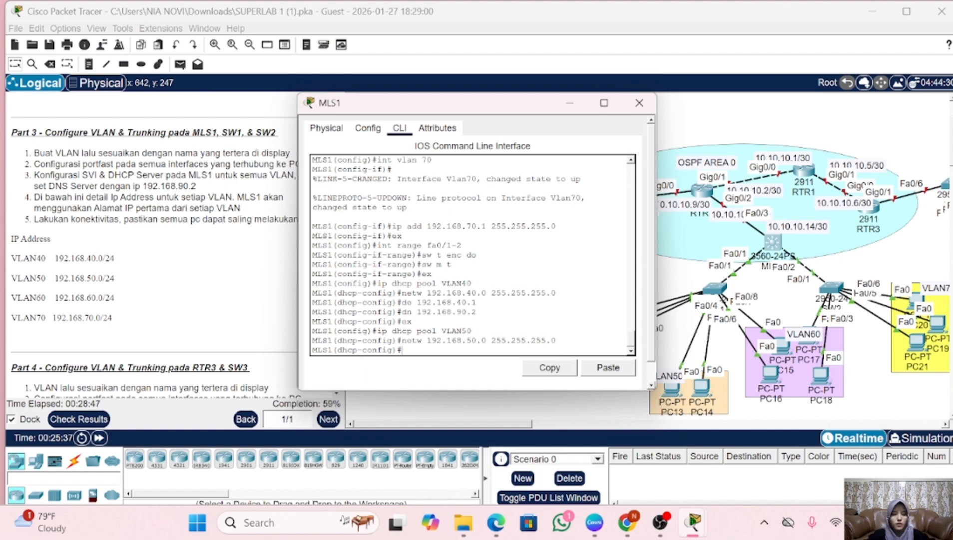
# - Set the VLAN50 pool's default router to 192.168.50.1
pyautogui.press('Up')
pyautogui.press('Up')
pyautogui.press('Up')
pyautogui.press('Up')
pyautogui.press('Up')
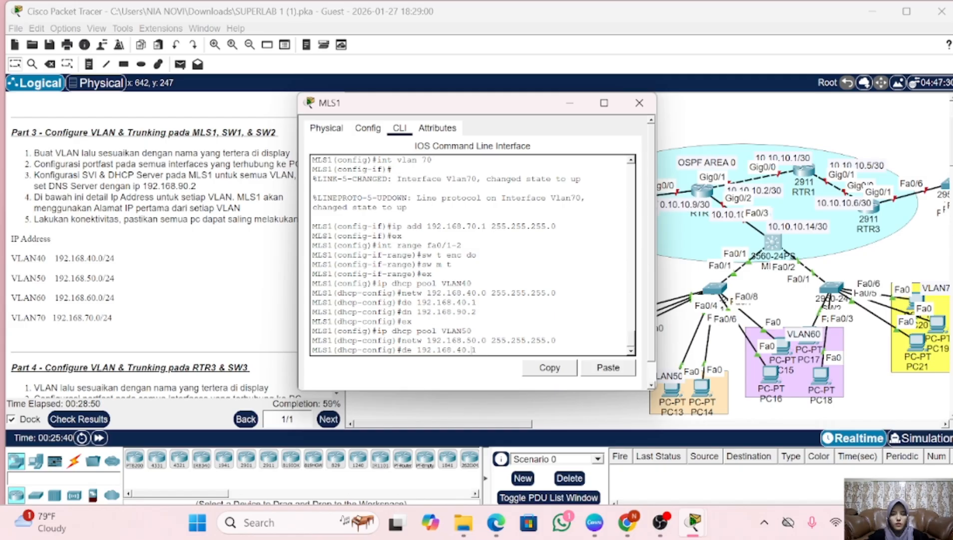
pyautogui.press('Left')
pyautogui.press('Left')
pyautogui.press('Left')
pyautogui.press('BackSpace')
pyautogui.write('5')
pyautogui.press('Return')
# - Set the VLAN50 pool's DNS server to 192.168.90.2 and exit the pool configuration
pyautogui.press('Up')
pyautogui.press('Up')
pyautogui.press('Up')
pyautogui.press('Up')
pyautogui.press('Up')
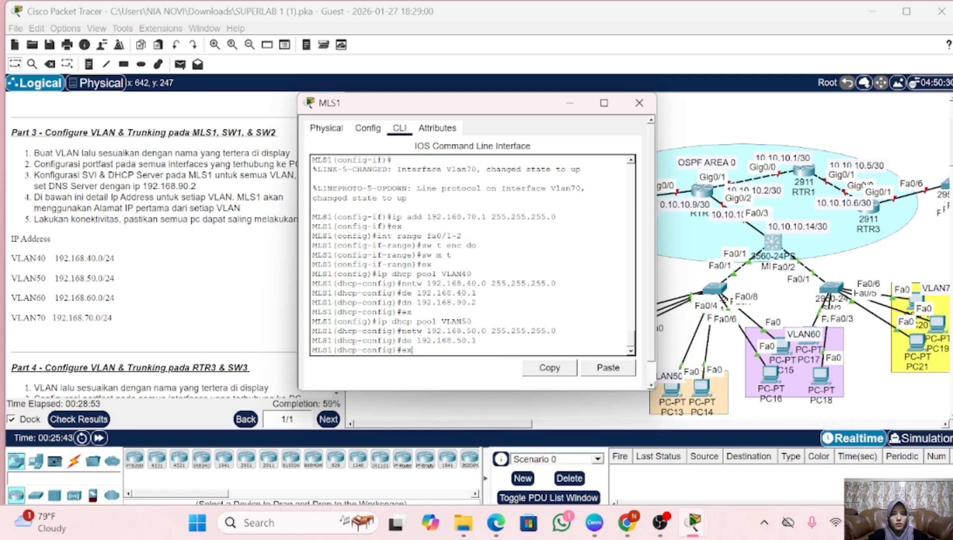
pyautogui.press('Return')
pyautogui.press('Up')
pyautogui.press('Up')
pyautogui.press('Up')
pyautogui.press('Up')
pyautogui.press('Up')
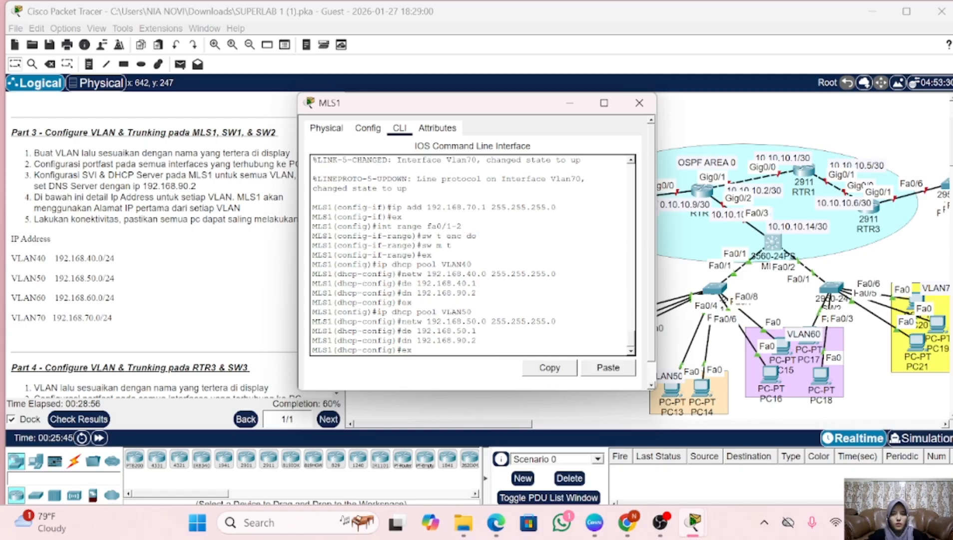
pyautogui.press('Return')
# - Create a DHCP pool named VLAN60 on MLS1
pyautogui.press('Up')
pyautogui.press('Up')
pyautogui.press('Up')
pyautogui.press('Up')
pyautogui.press('Up')
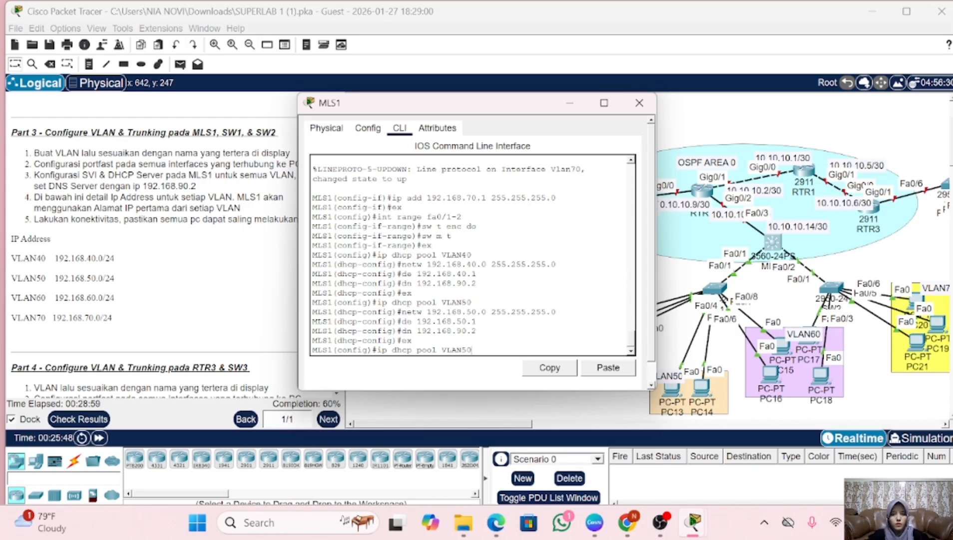
pyautogui.press('Left')
pyautogui.press('BackSpace')
pyautogui.write('6')
pyautogui.press('Return')
# - Set the VLAN60 DHCP pool's network to 192.168.60.0 with mask 255.255.255.0
pyautogui.press('Up')
pyautogui.press('Up')
pyautogui.press('Up')
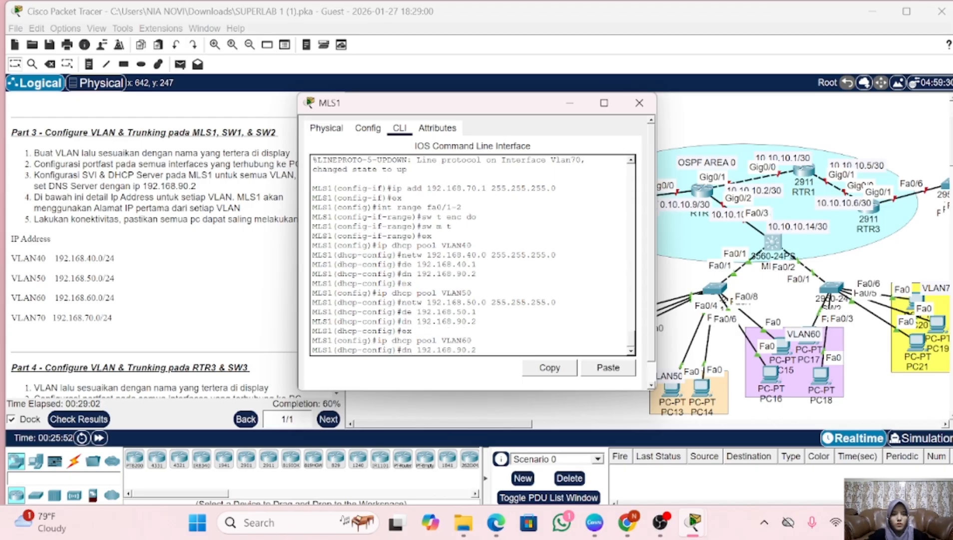
pyautogui.press('Up')
pyautogui.press('Up')
pyautogui.press('Left')
pyautogui.press('Left')
pyautogui.press('Left')
pyautogui.press('Left')
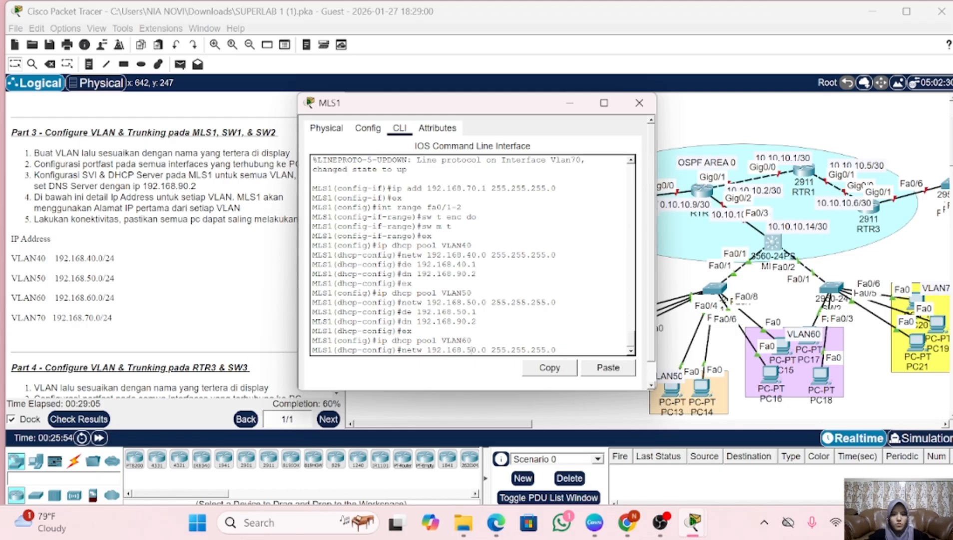
pyautogui.press('Return')
# - Set the VLAN60 pool's default router to 192.168.60.1
pyautogui.press('Up')
pyautogui.press('Up')
pyautogui.press('Up')
pyautogui.press('Up')
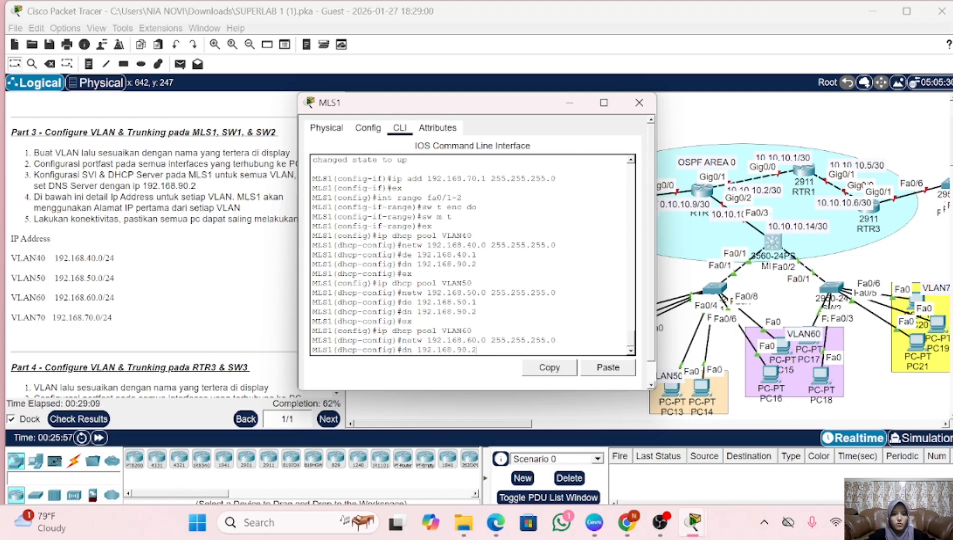
pyautogui.press('Left')
pyautogui.press('Left')
pyautogui.press('Left')
pyautogui.press('BackSpace')
pyautogui.write('6')
pyautogui.press('Return')
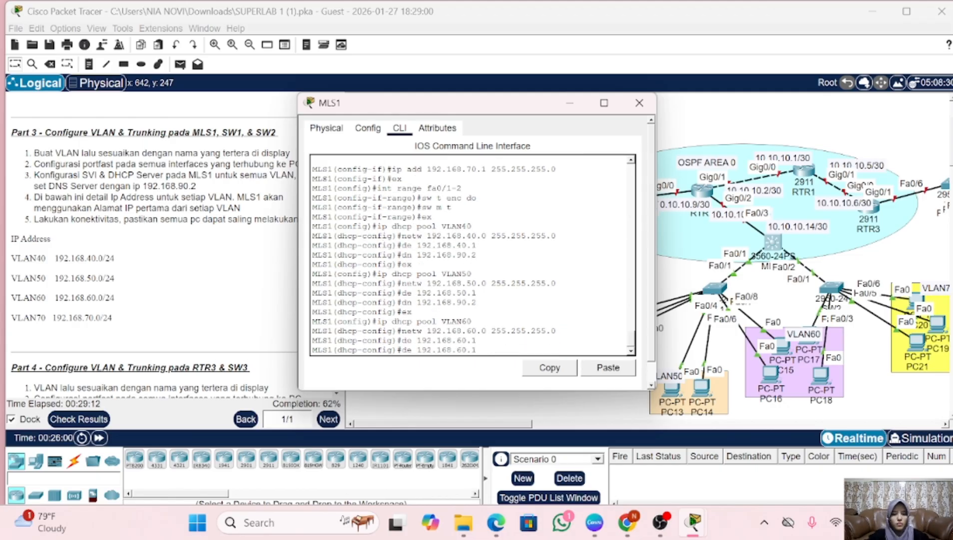
# - Set the VLAN60 pool's DNS server to 192.168.90.2 and exit the pool configuration
pyautogui.write('ex')
pyautogui.press('Up')
pyautogui.press('Return')
pyautogui.press('Up')
pyautogui.press('Up')
pyautogui.press('Up')
pyautogui.press('Up')
pyautogui.press('Up')
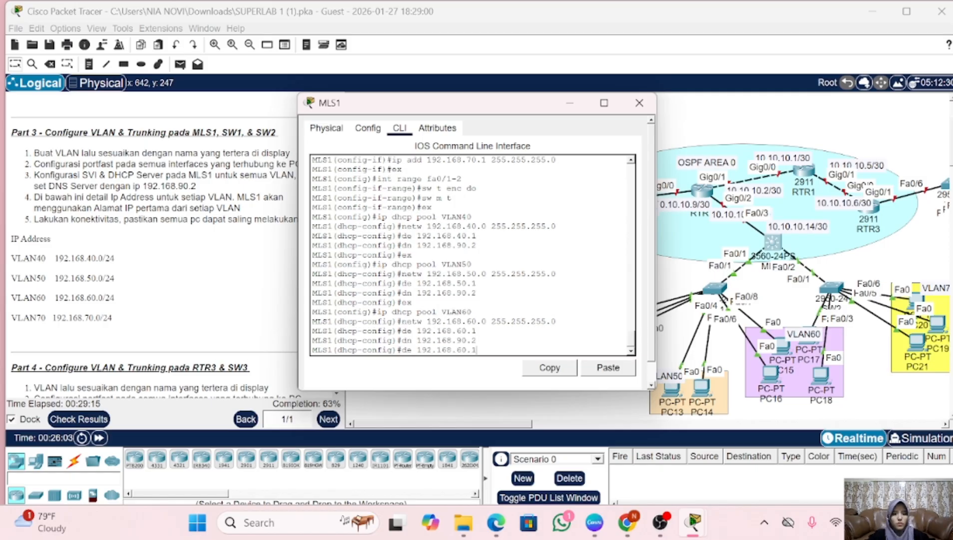
pyautogui.press('Return')
# - Create a DHCP pool named VLAN70 on MLS1
pyautogui.press('Up')
pyautogui.press('Up')
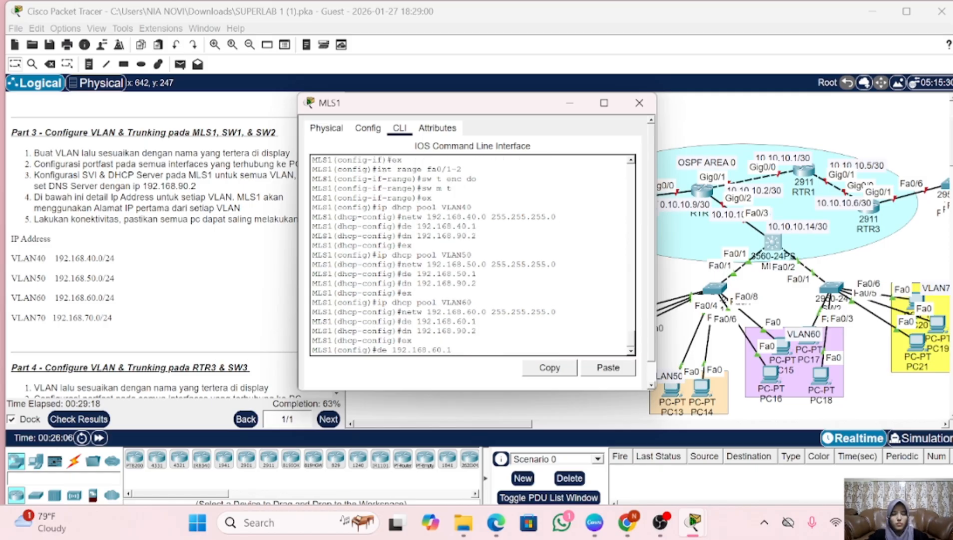
pyautogui.press('Up')
pyautogui.press('Up')
pyautogui.press('BackSpace')
pyautogui.press('BackSpace')
pyautogui.write('70')
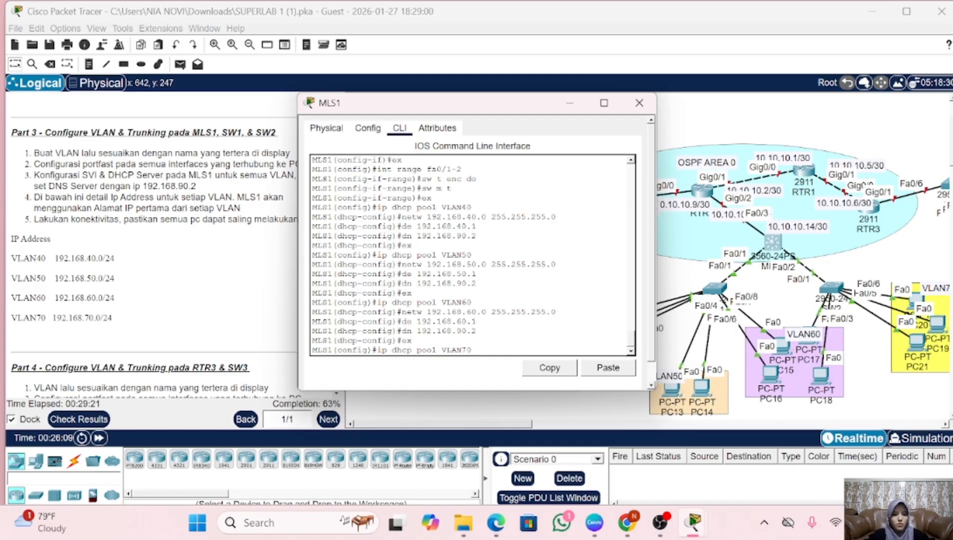
pyautogui.press('Return')
# - Set the VLAN70 DHCP pool's network to 192.168.70.0 with mask 255.255.255.0
pyautogui.press('Up')
pyautogui.press('Up')
pyautogui.press('Up')
pyautogui.press('Up')
pyautogui.press('Up')
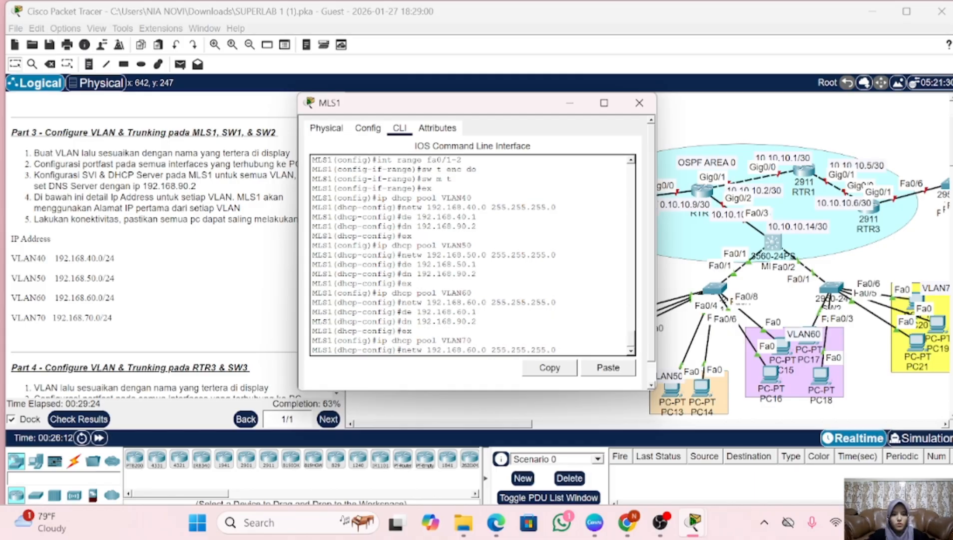
pyautogui.press('Left')
pyautogui.press('Left')
pyautogui.press('Left')
pyautogui.press('Left')
pyautogui.press('Left')
pyautogui.press('Left')
pyautogui.press('Left')
pyautogui.press('Left')
pyautogui.press('Left')
pyautogui.press('Left')
pyautogui.press('Left')
pyautogui.press('Left')
pyautogui.press('Left')
pyautogui.press('Left')
pyautogui.press('Left')
pyautogui.press('Left')
pyautogui.press('Left')
pyautogui.press('BackSpace')
pyautogui.write('7')
pyautogui.press('Return')
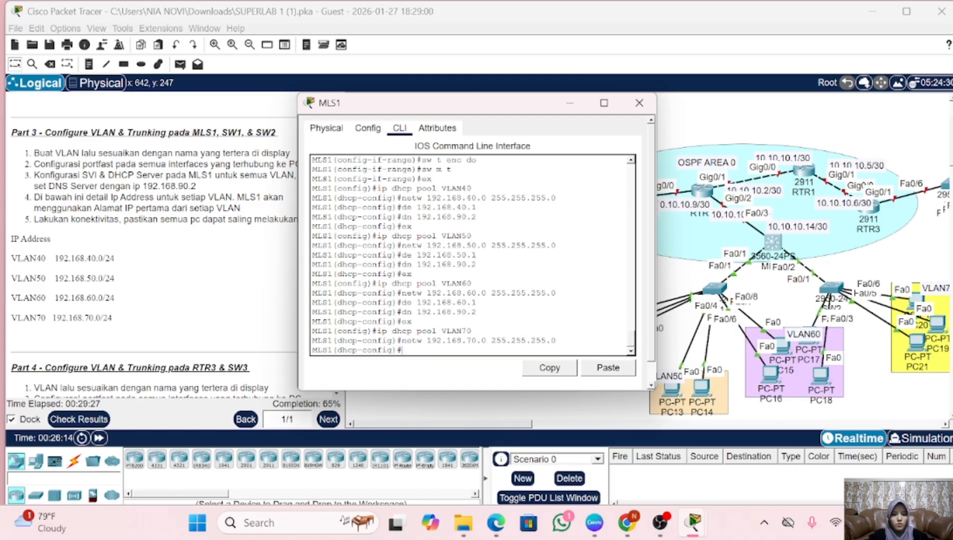
# - Set the VLAN70 pool's default router to 192.168.70.1
pyautogui.press('Up')
pyautogui.press('Up')
pyautogui.press('Up')
pyautogui.press('Up')
pyautogui.press('Up')
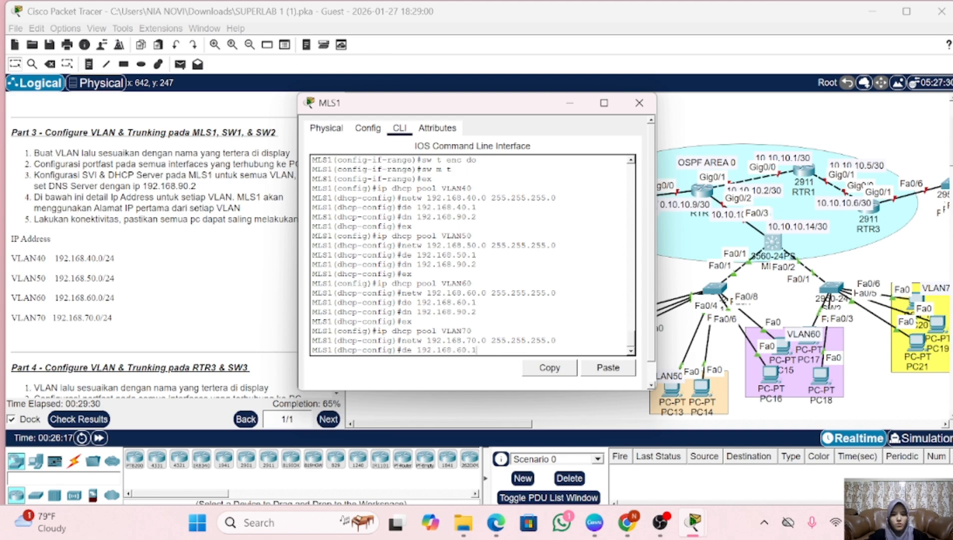
pyautogui.press('Return')
# - Set the VLAN70 pool's DNS server to 192.168.90.2
pyautogui.press('Up')
pyautogui.press('Up')
pyautogui.press('Up')
pyautogui.press('Up')
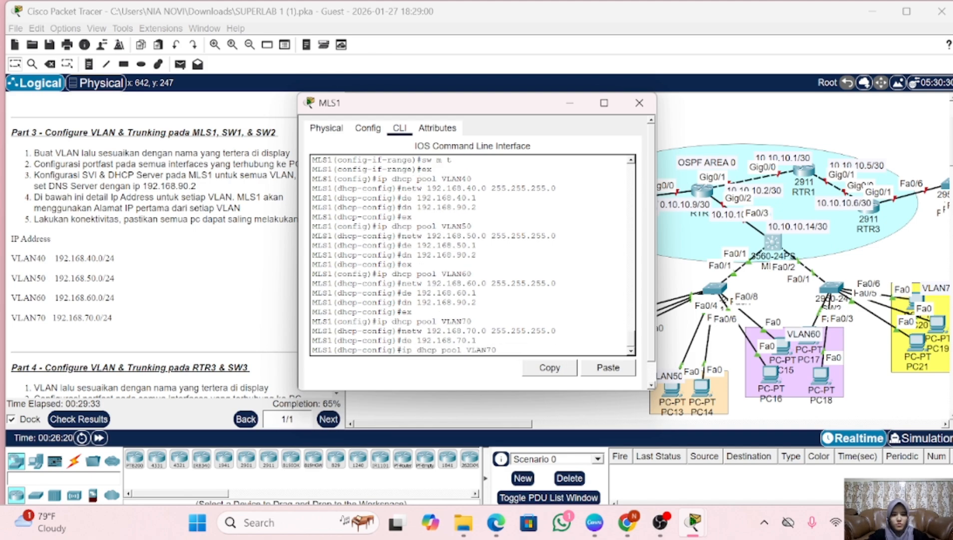
pyautogui.press('Return')
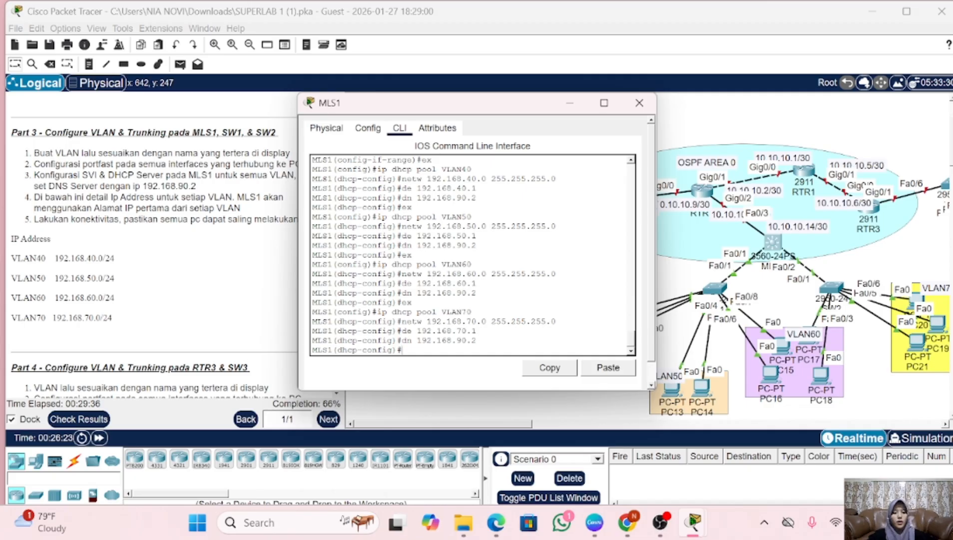
# - Leave the VLAN70 pool configuration and exclude 192.168.40.1 from DHCP assignment on MLS1
pyautogui.write('e')
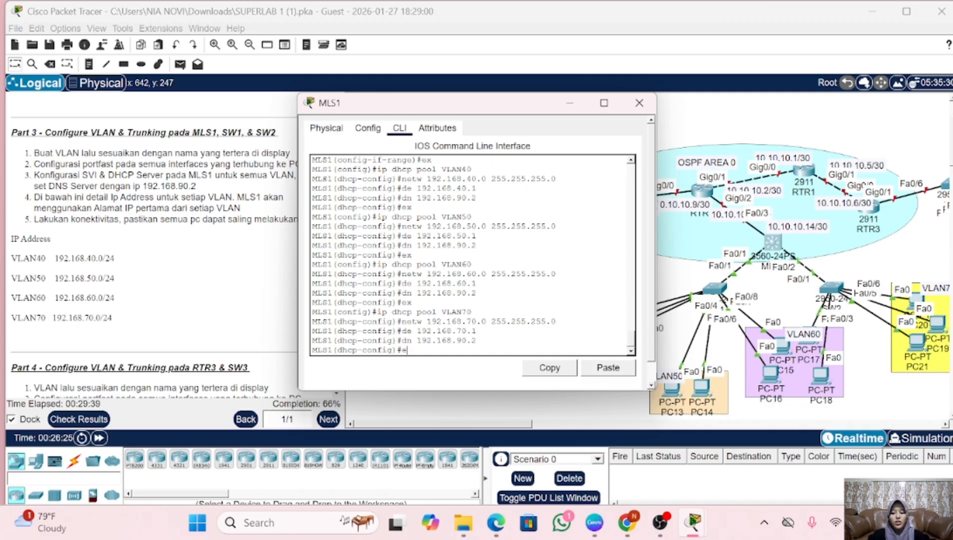
pyautogui.write('x')
pyautogui.press('Return')
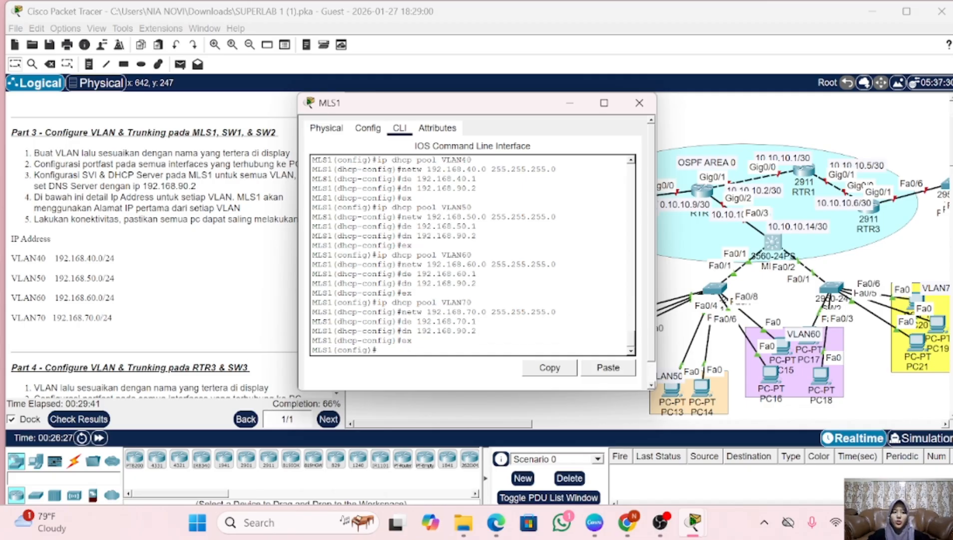
pyautogui.write('ip d')
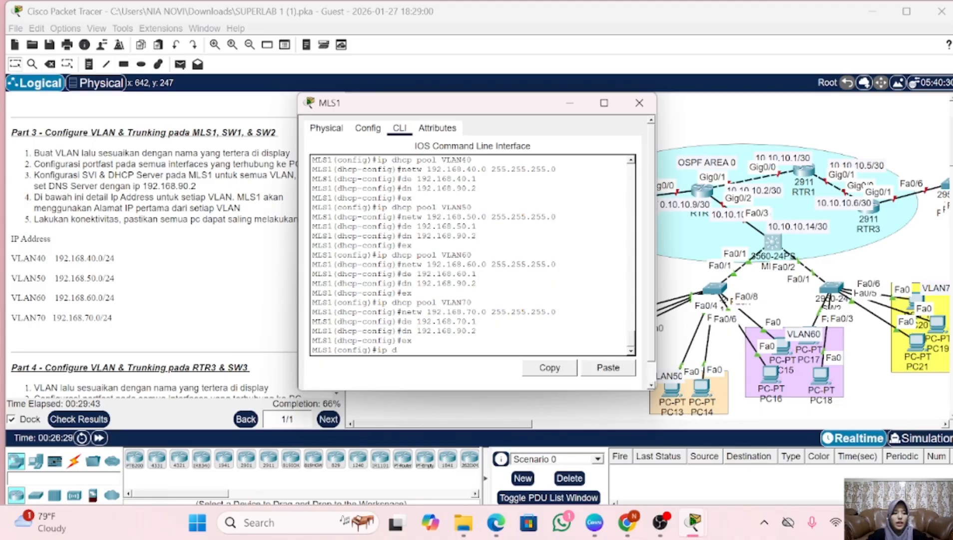
pyautogui.write('hcp e')
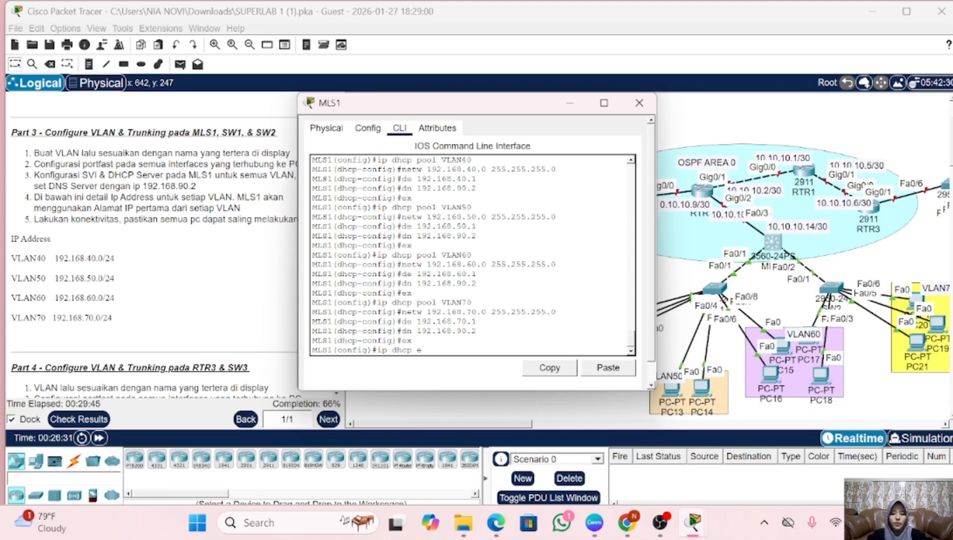
pyautogui.write('xclud')
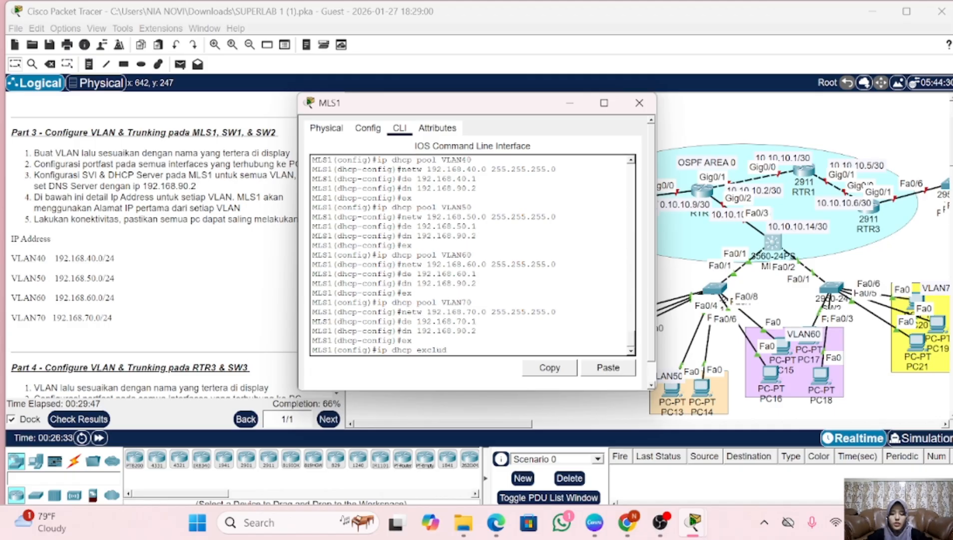
pyautogui.write('ed-address 192')
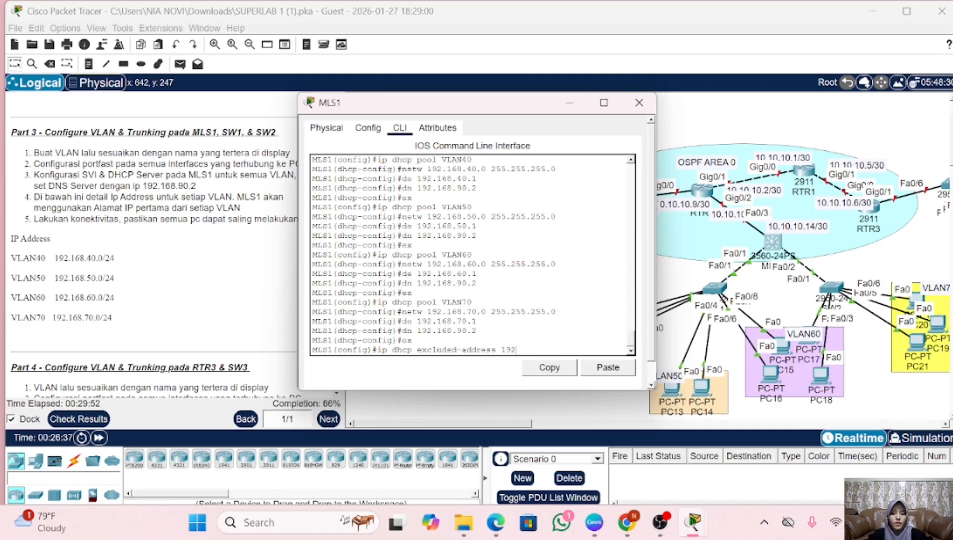
pyautogui.write('.168.40.1')
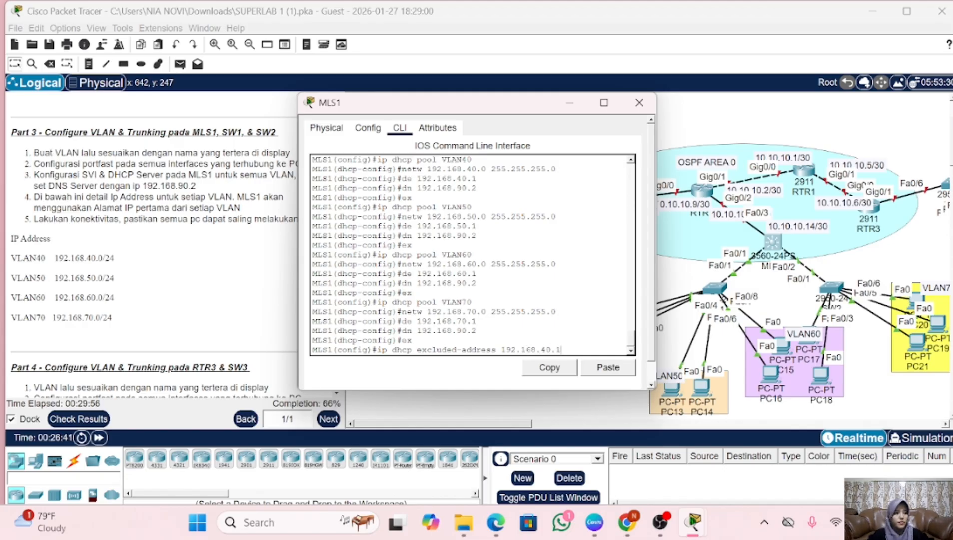
pyautogui.press('Return')
# - Exclude the VLAN50 gateway address 192.168.50.1 from DHCP assignment on MLS1
pyautogui.write('ex')
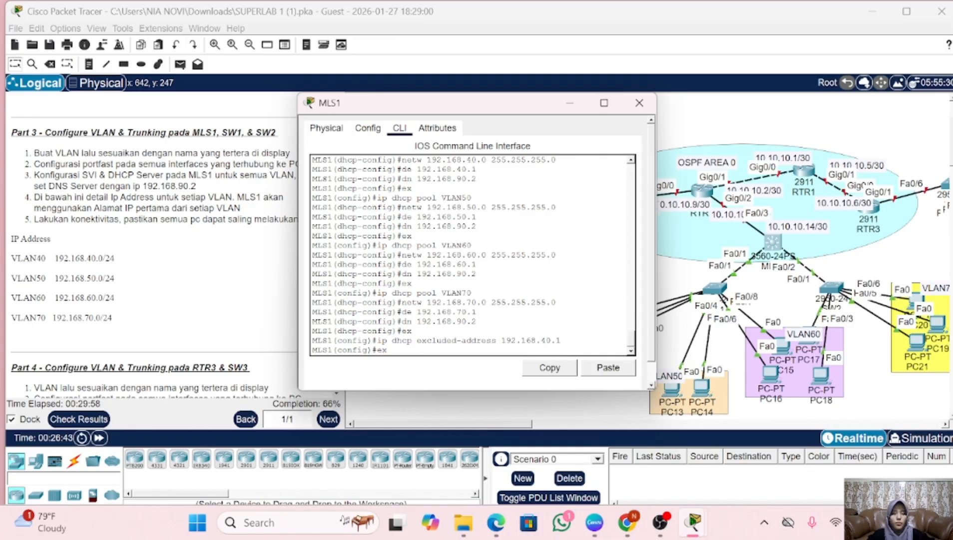
pyautogui.press('Up')
pyautogui.press('BackSpace')
pyautogui.press('BackSpace')
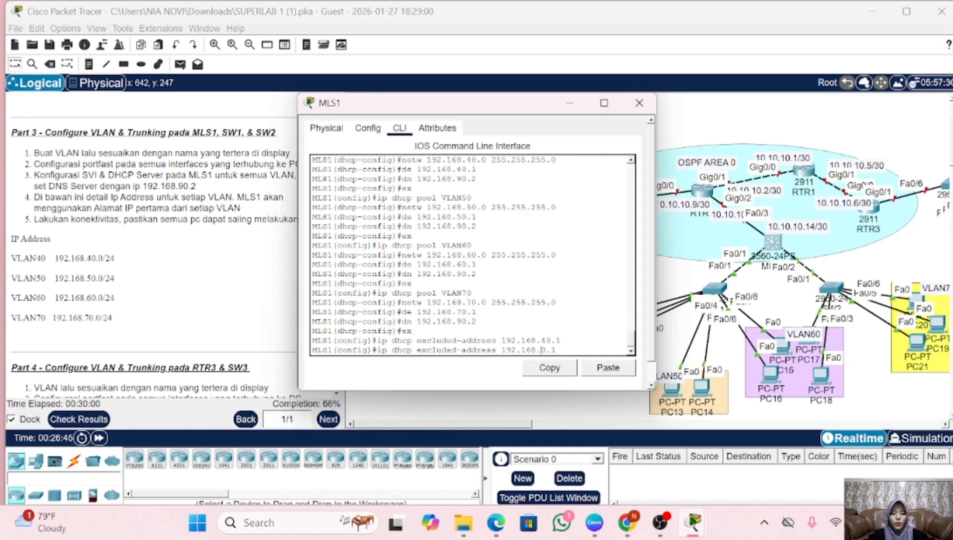
pyautogui.write('50')
pyautogui.press('Return')
# - Exclude the VLAN60 gateway address 192.168.60.1 from DHCP assignment on MLS1
pyautogui.press('Up')
pyautogui.press('Up')
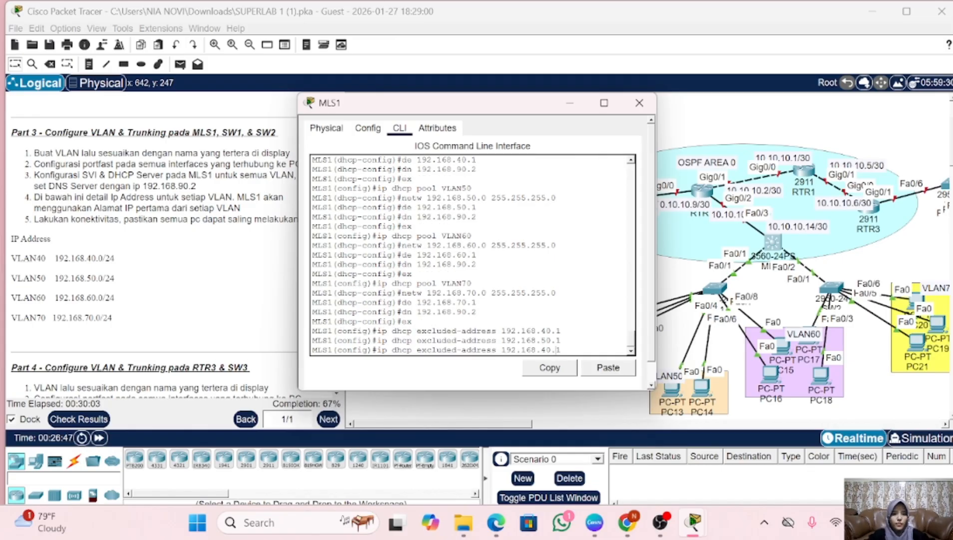
pyautogui.press('Left')
pyautogui.press('BackSpace')
pyautogui.press('BackSpace')
pyautogui.write('60')
pyautogui.press('Return')
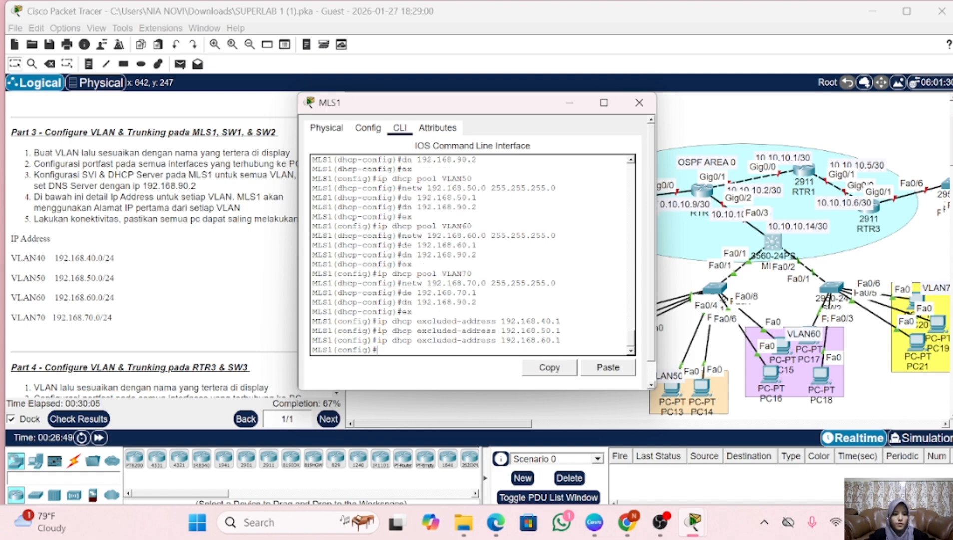
# - Exclude the VLAN70 gateway address 192.168.70.1 from DHCP assignment on MLS1 and close the device window
pyautogui.press('Up')
pyautogui.press('Left')
pyautogui.press('Left')
pyautogui.press('BackSpace')
pyautogui.press('BackSpace')
pyautogui.write('70')
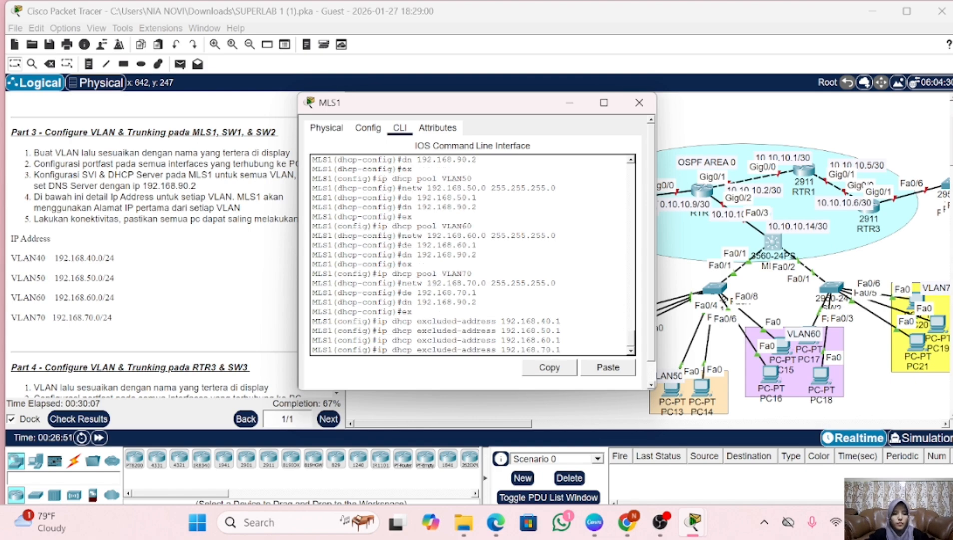
pyautogui.press('Return')
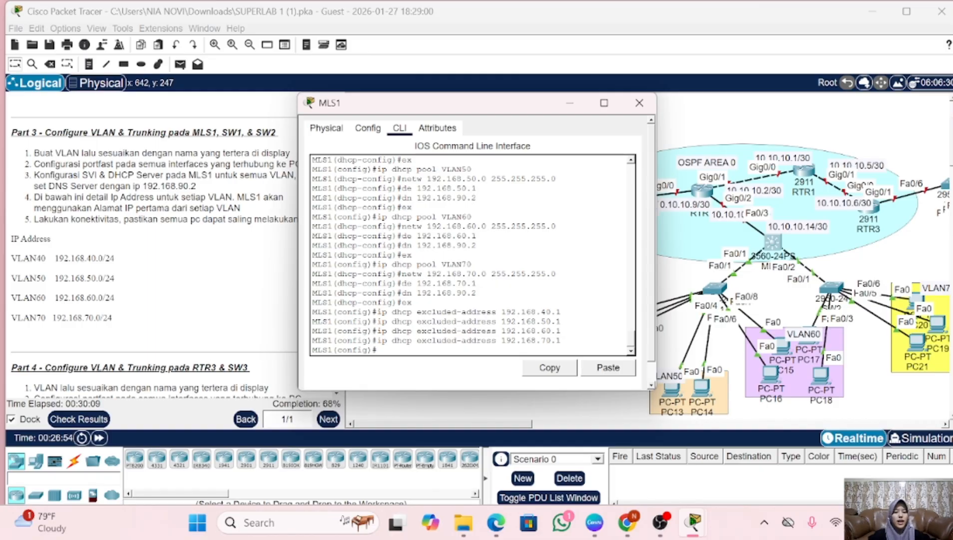
pyautogui.click(639, 103)
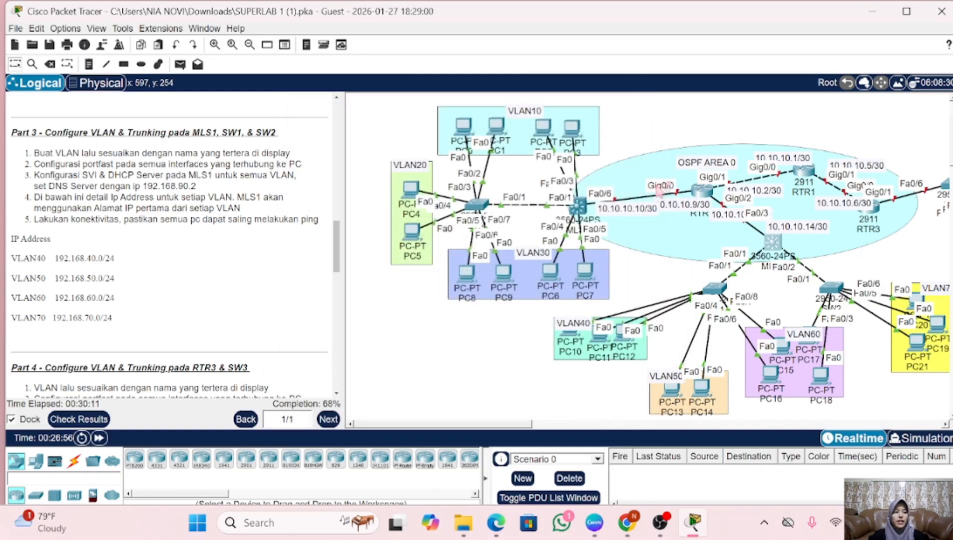
# - Switch PC10 in VLAN40 from static addressing to DHCP in its IPv4 configuration
pyautogui.hscroll(3, 625, 246)
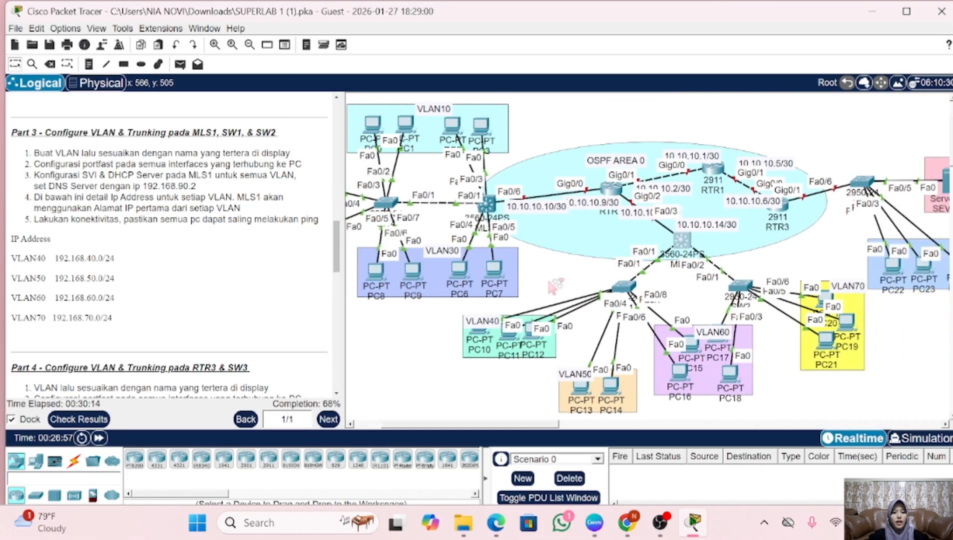
pyautogui.click(480, 336)
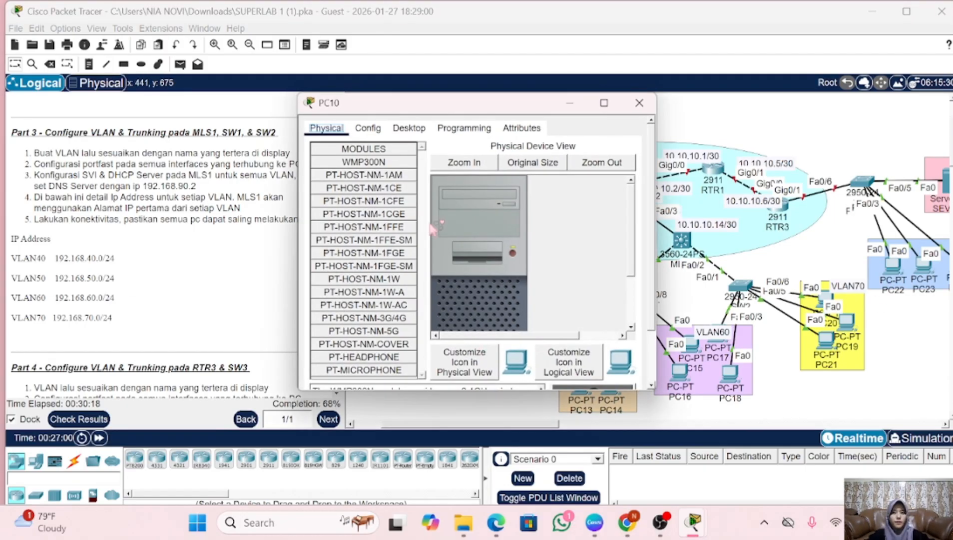
pyautogui.click(407, 130)
pyautogui.click(359, 155)
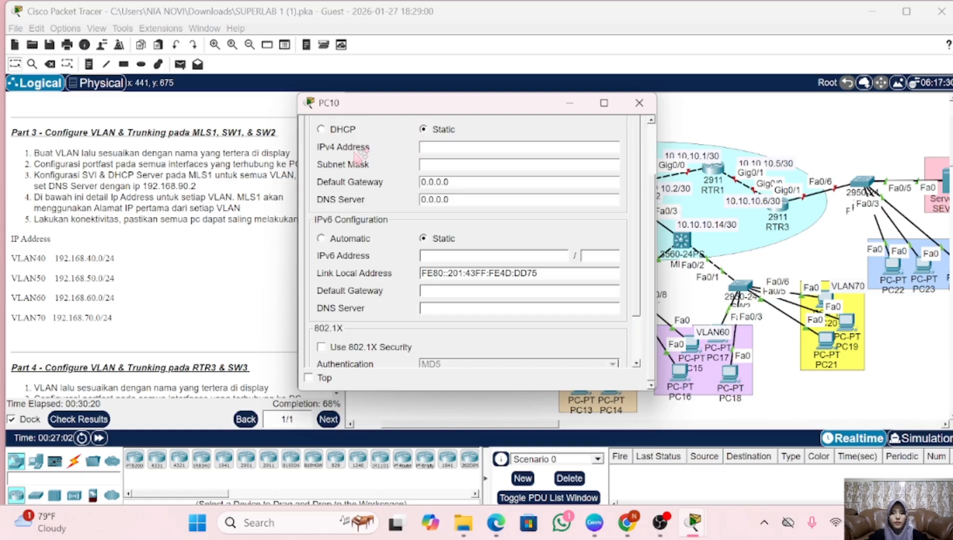
pyautogui.scroll(3, 436, 176)
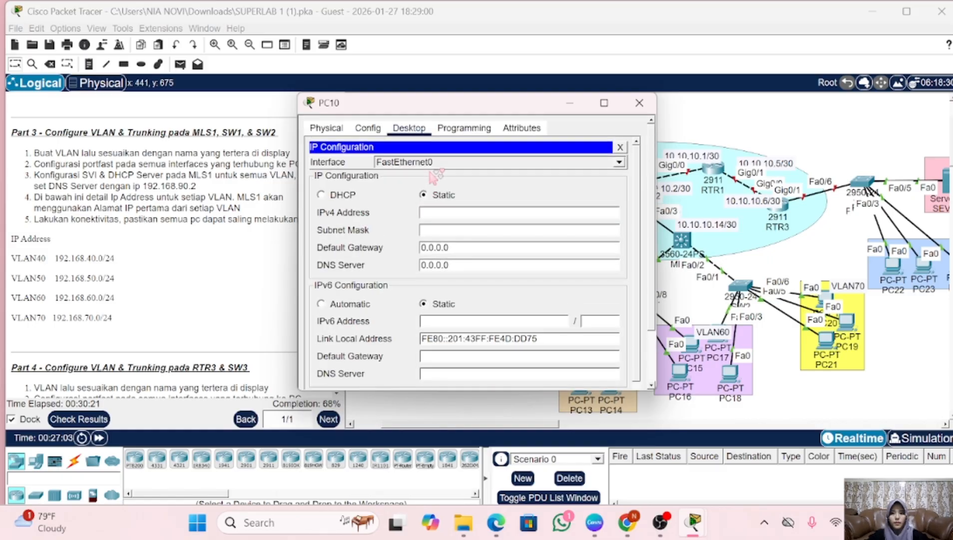
pyautogui.click(323, 195)
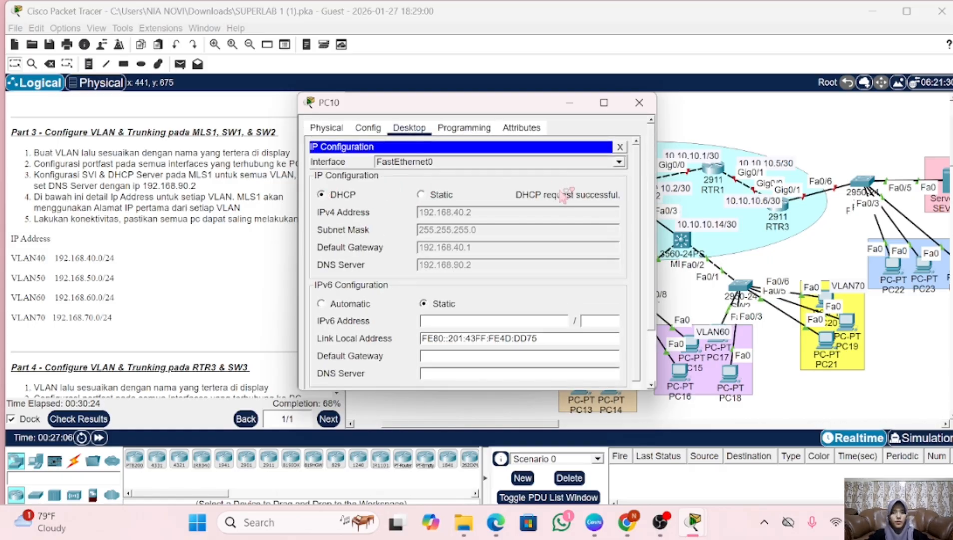
pyautogui.click(640, 103)
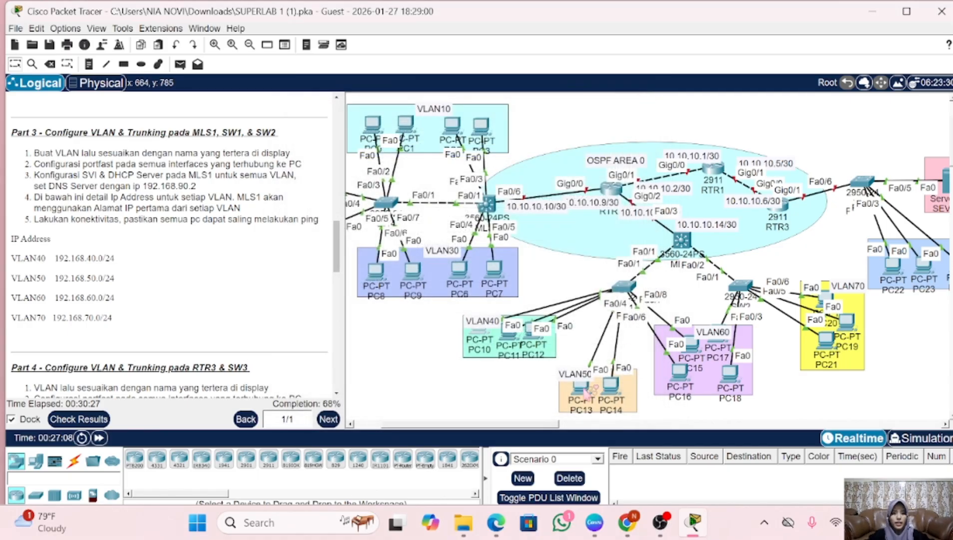
# - Switch PC13 in VLAN50 from static addressing to DHCP in its IPv4 configuration
pyautogui.click(582, 393)
pyautogui.click(403, 131)
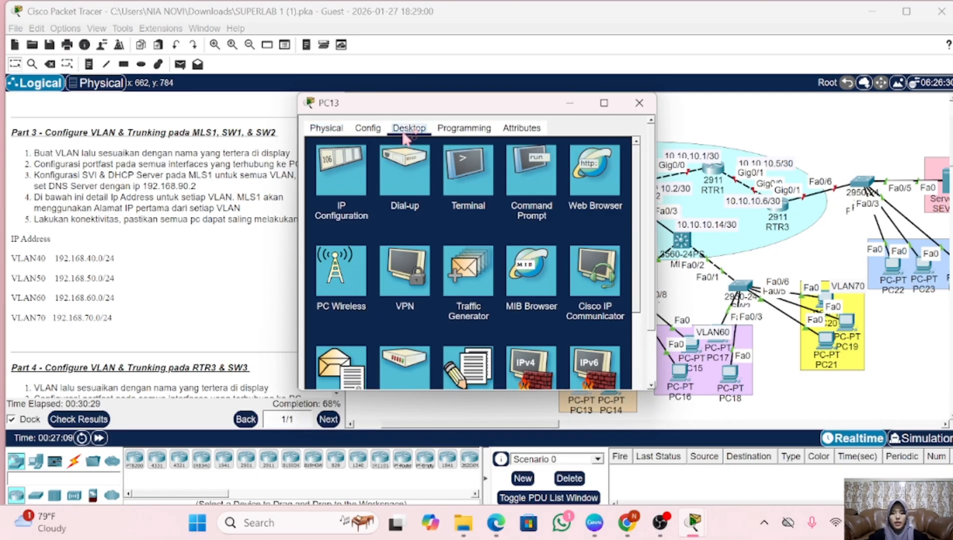
pyautogui.click(341, 180)
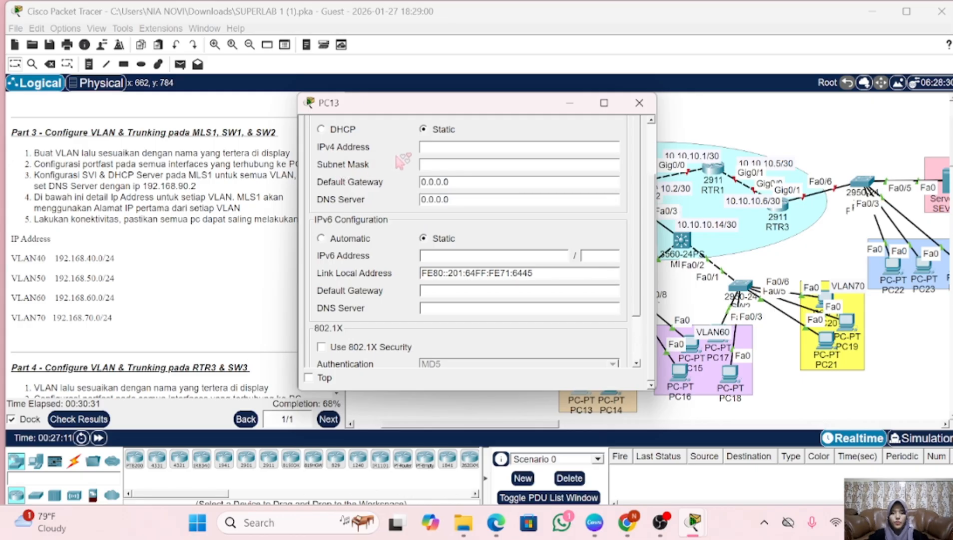
pyautogui.click(320, 129)
pyautogui.scroll(2, 381, 180)
pyautogui.scroll(1, 380, 180)
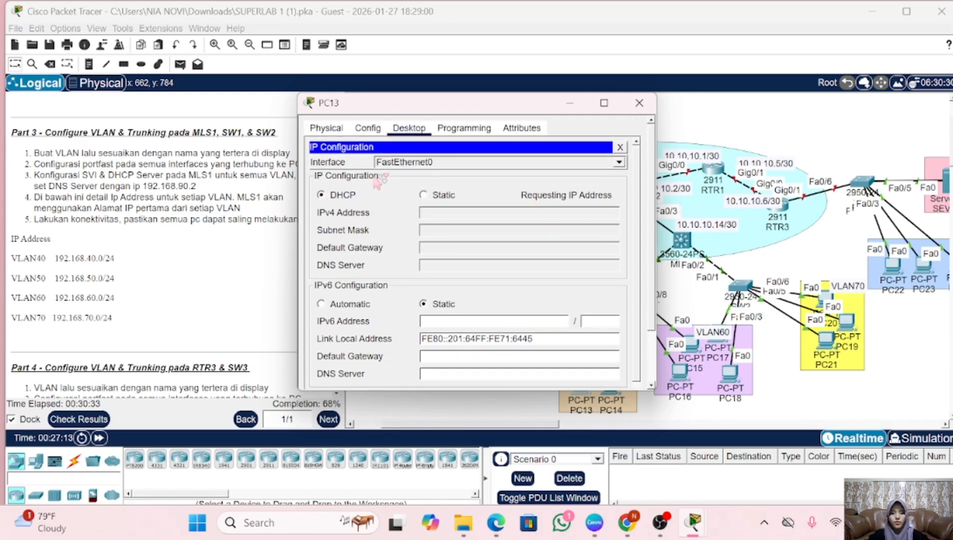
pyautogui.click(638, 104)
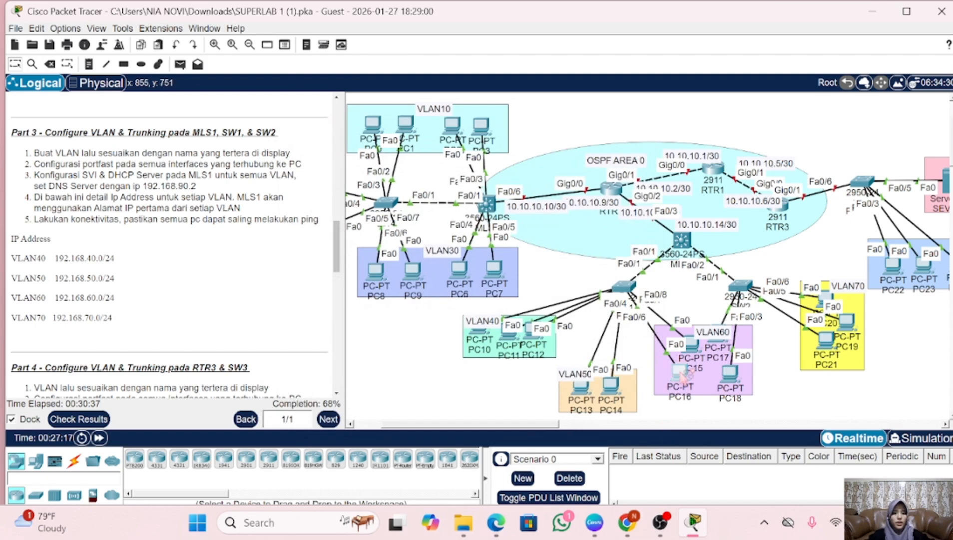
# - Switch PC16 in VLAN60 from static addressing to DHCP in its IPv4 configuration
pyautogui.click(681, 374)
pyautogui.click(410, 128)
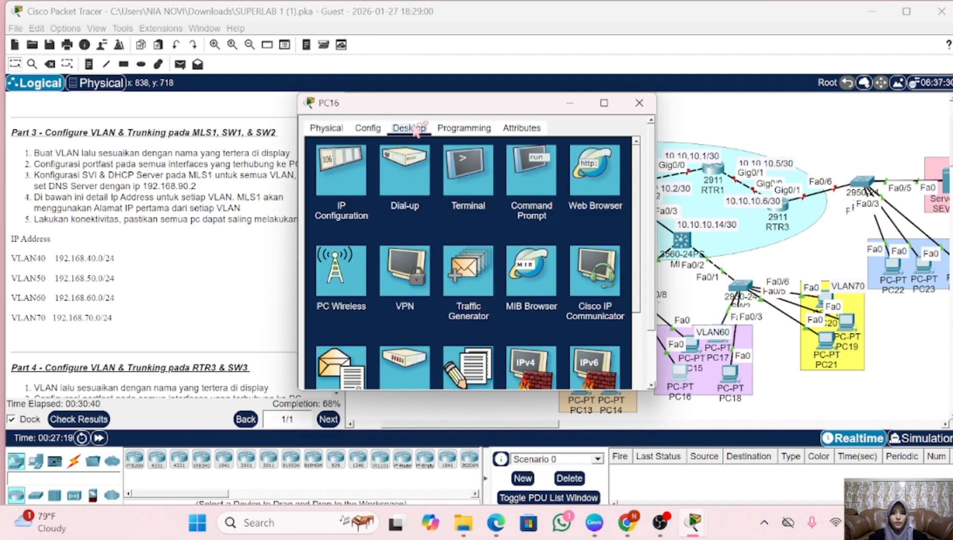
pyautogui.click(359, 163)
pyautogui.click(330, 130)
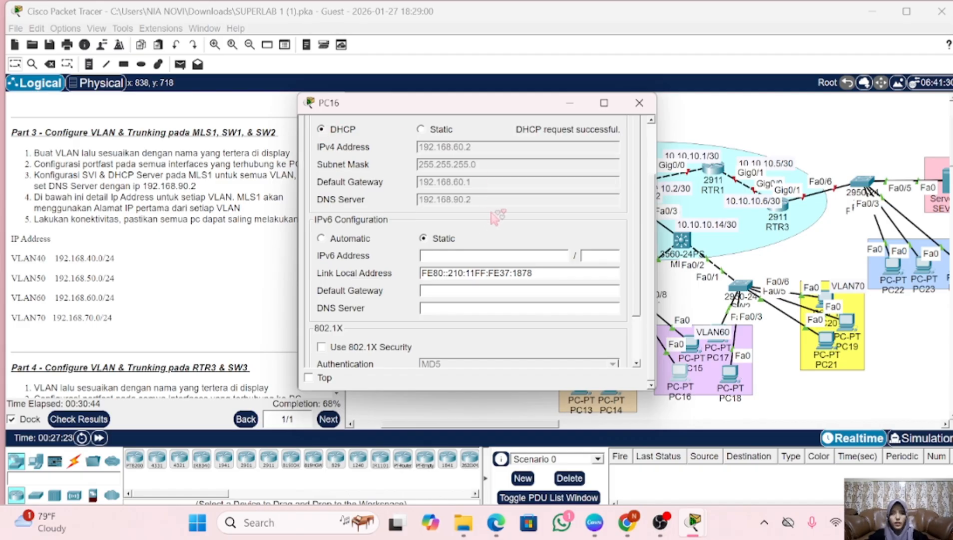
pyautogui.click(640, 102)
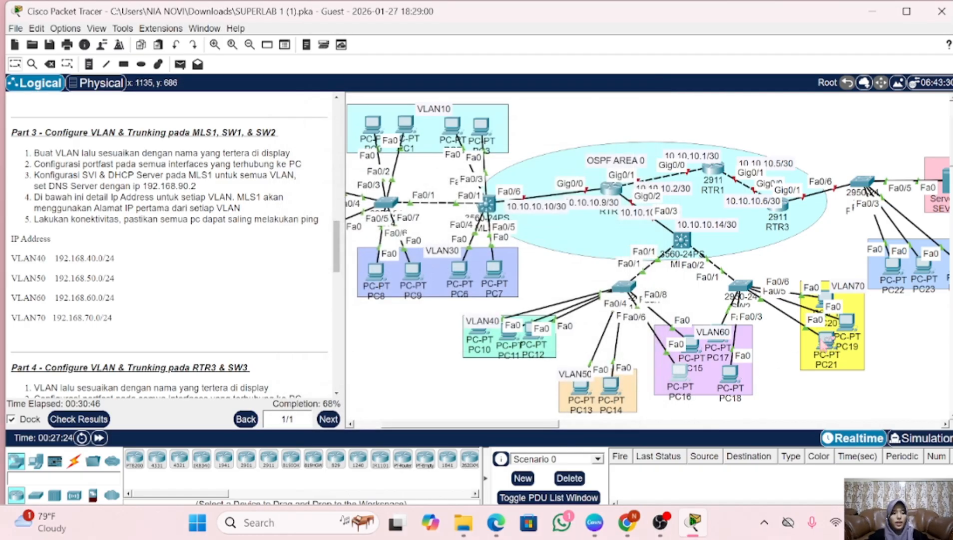
# - Switch PC20 in VLAN70 from static addressing to DHCP in its IPv4 configuration
pyautogui.click(827, 299)
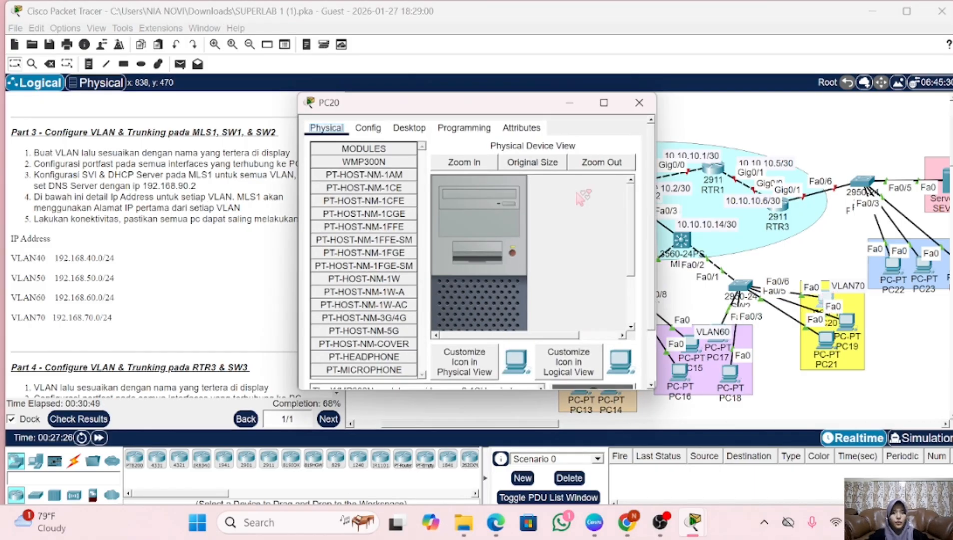
pyautogui.click(409, 128)
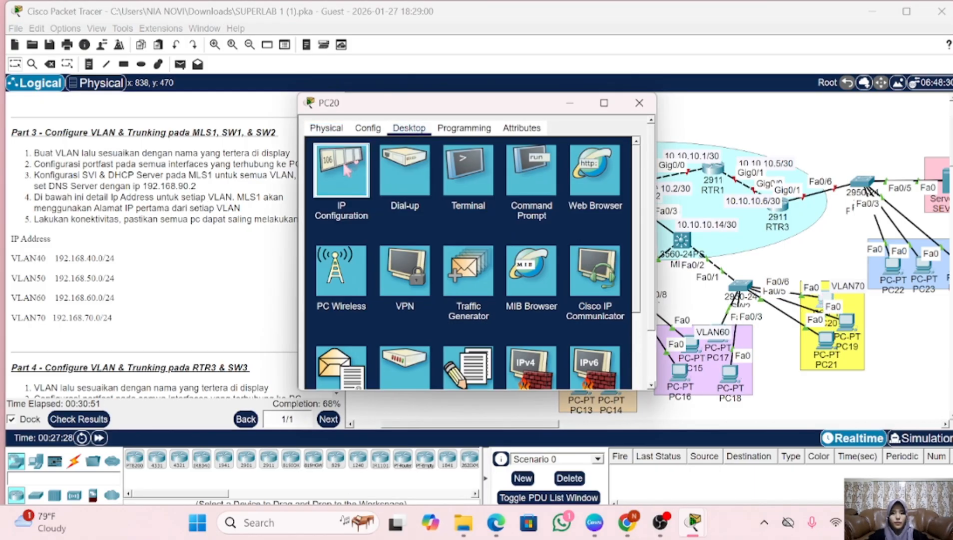
pyautogui.click(361, 159)
pyautogui.click(321, 129)
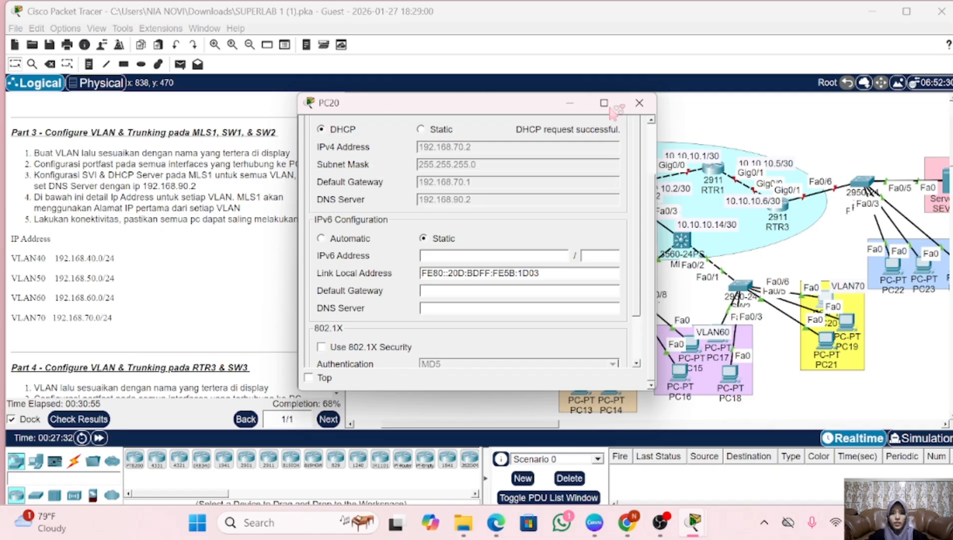
pyautogui.click(632, 106)
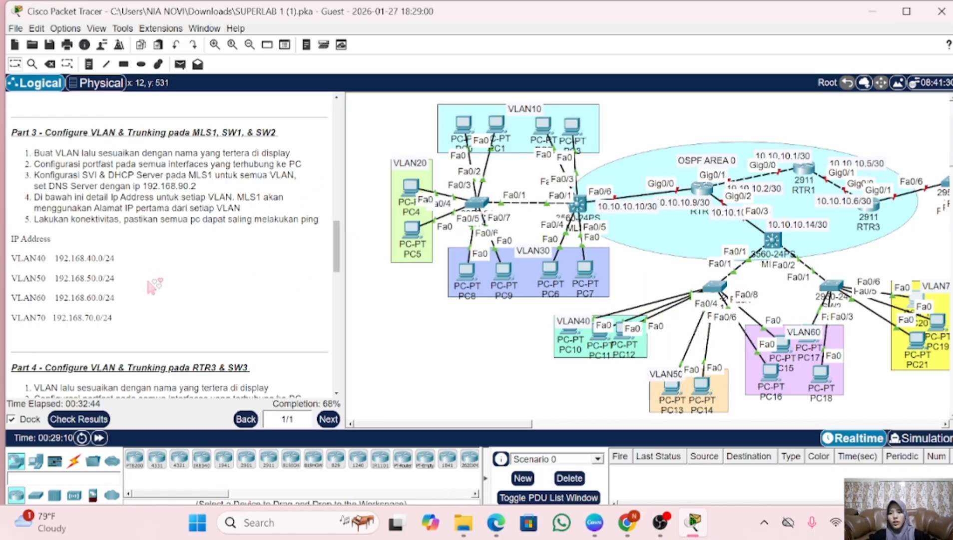
# - Open SW3's command line, enter the enable password for privileged mode, and enter global configuration mode
pyautogui.scroll(-4, 147, 279)
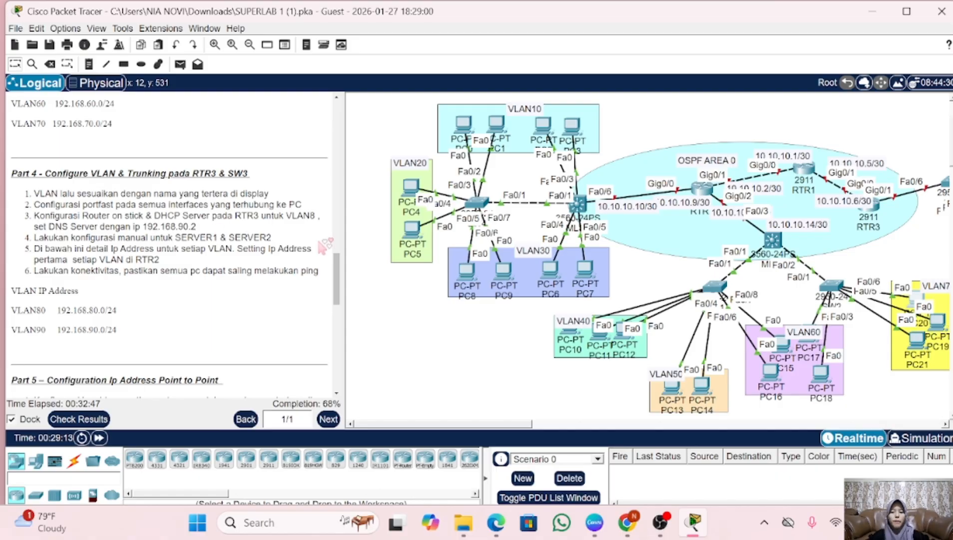
pyautogui.hscroll(5, 605, 238)
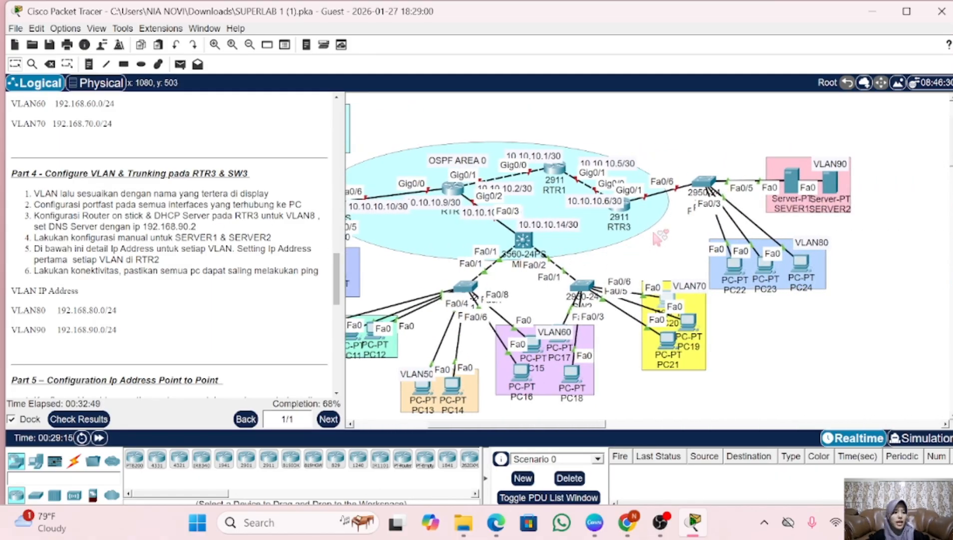
pyautogui.click(705, 183)
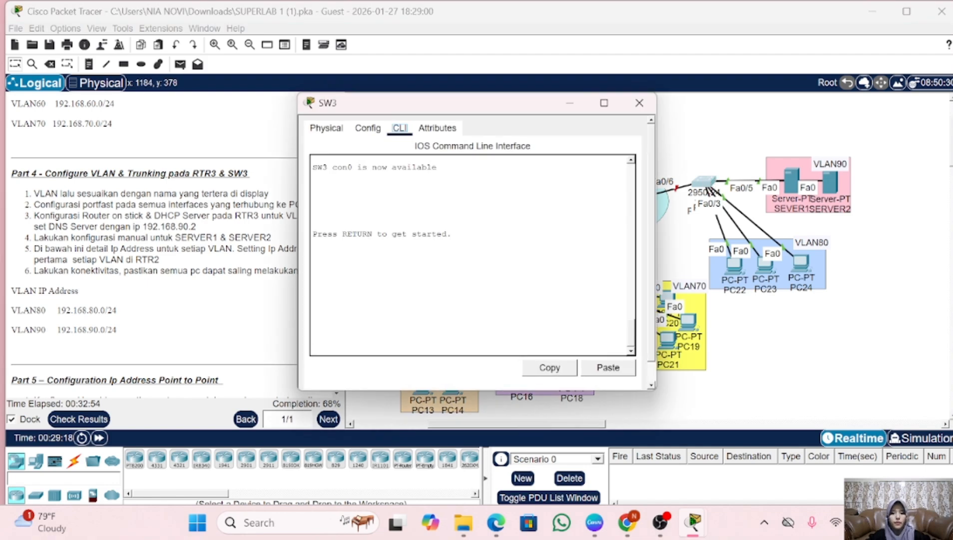
pyautogui.press('Return')
pyautogui.write('en')
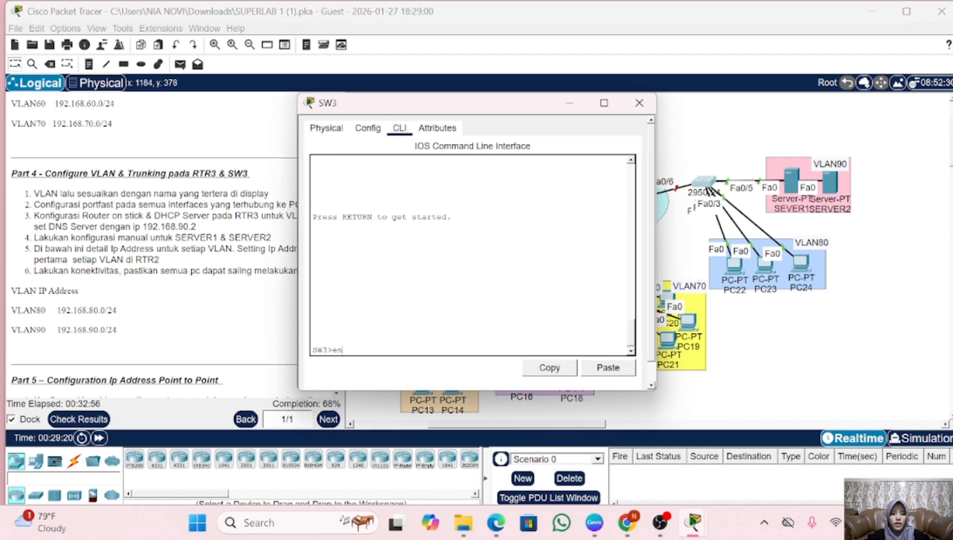
pyautogui.press('Return')
pyautogui.press('Return')
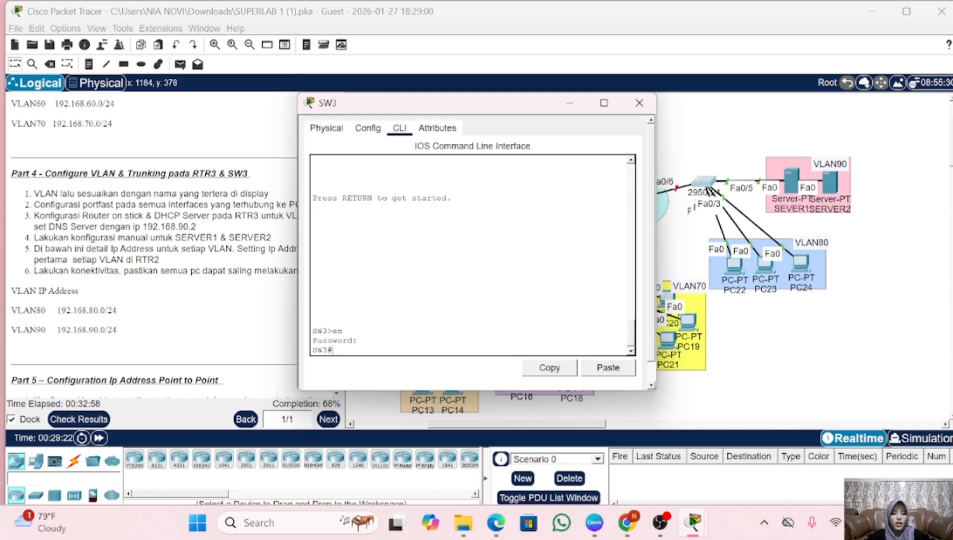
pyautogui.write('conf t')
pyautogui.press('Return')
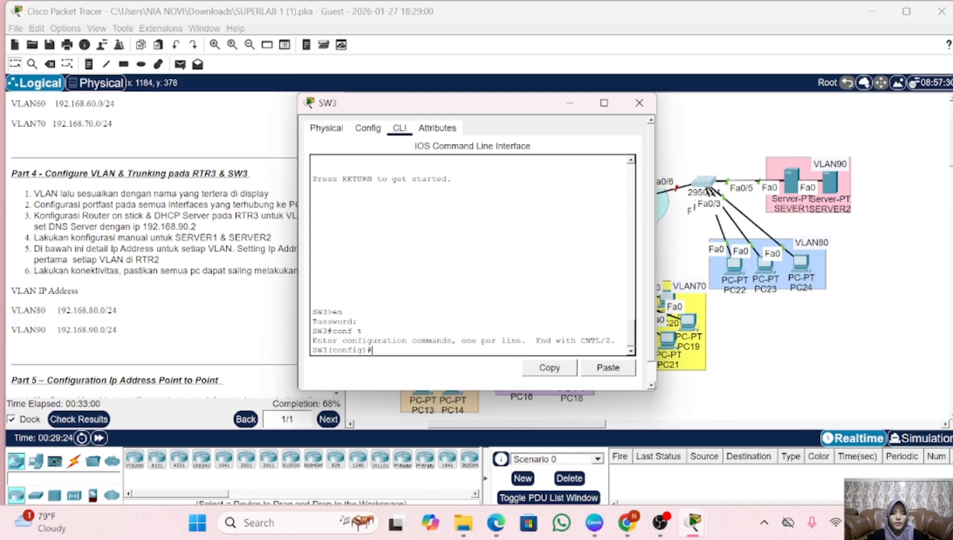
# - Create VLAN 80 on SW3 and name it VLAN80
pyautogui.write('vlan 80')
pyautogui.press('Return')
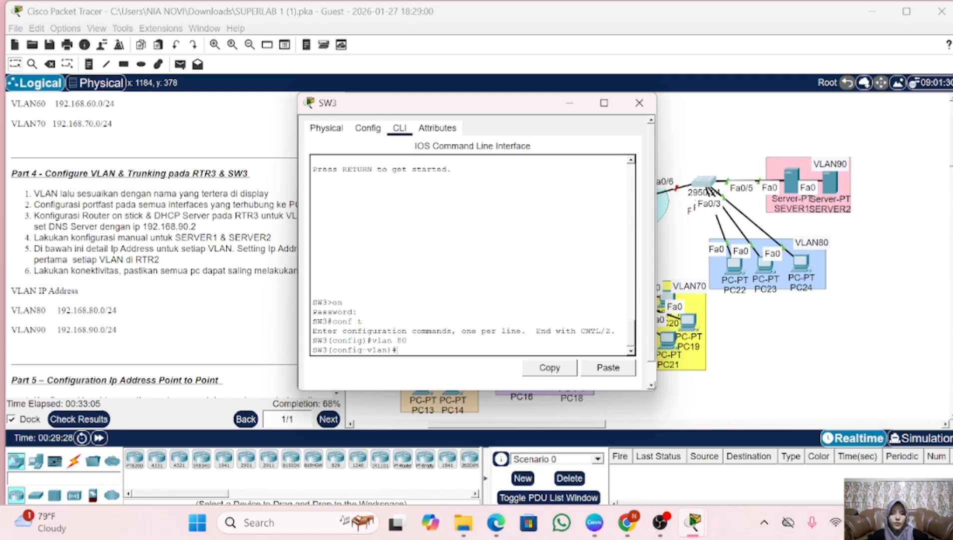
pyautogui.write('name')
pyautogui.press('capslock')
pyautogui.write('VLAN')
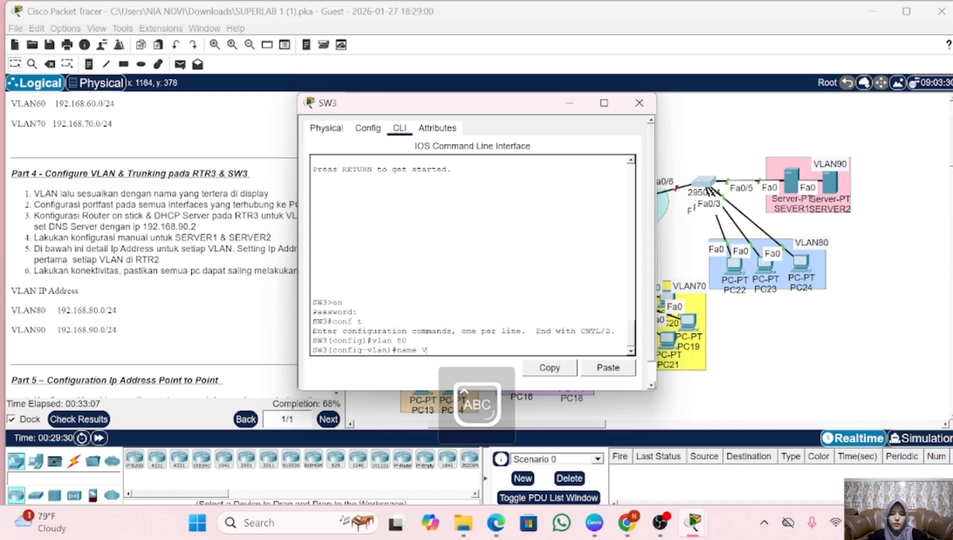
pyautogui.write('80')
pyautogui.press('Return')
pyautogui.press('capslock')
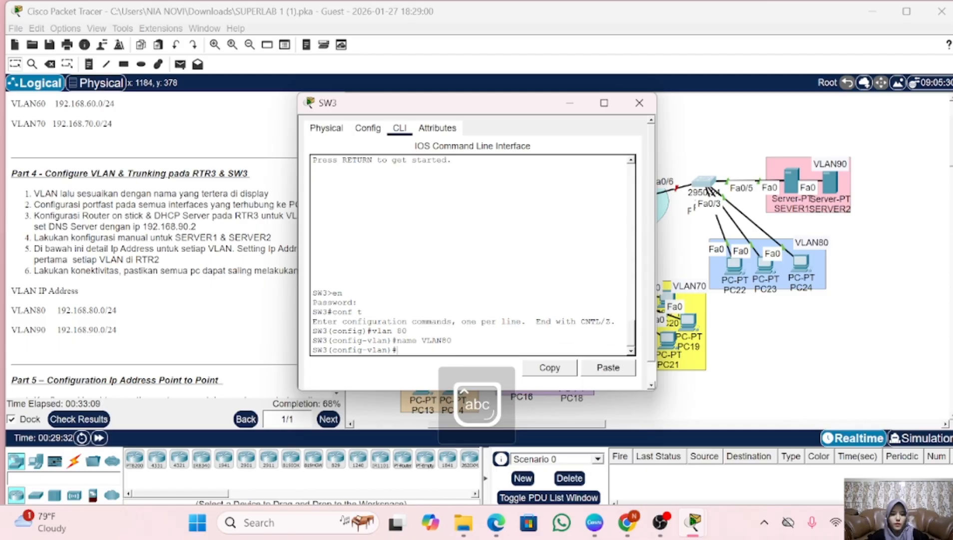
# - Create VLAN 90 on SW3, name it VLAN90, and return to global configuration mode
pyautogui.write('vlan 80')
pyautogui.press('BackSpace')
pyautogui.press('BackSpace')
pyautogui.write('90')
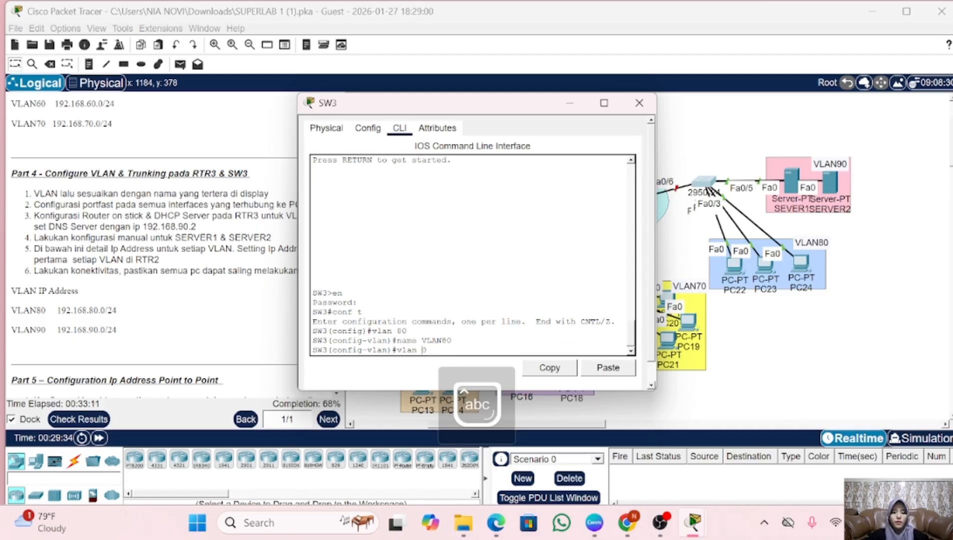
pyautogui.press('Return')
pyautogui.write('name VLAN80')
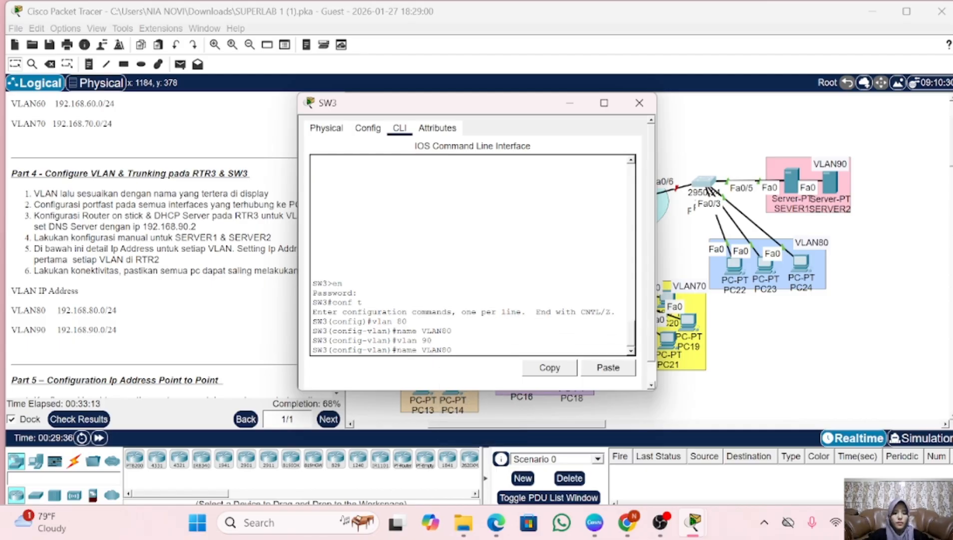
pyautogui.press('BackSpace')
pyautogui.write('9')
pyautogui.press('Return')
pyautogui.write('ex')
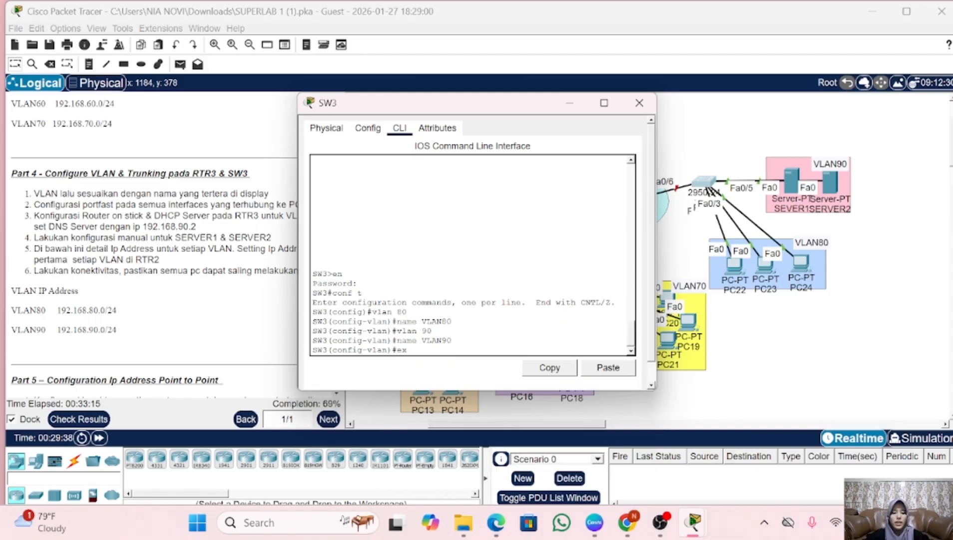
pyautogui.press('Return')
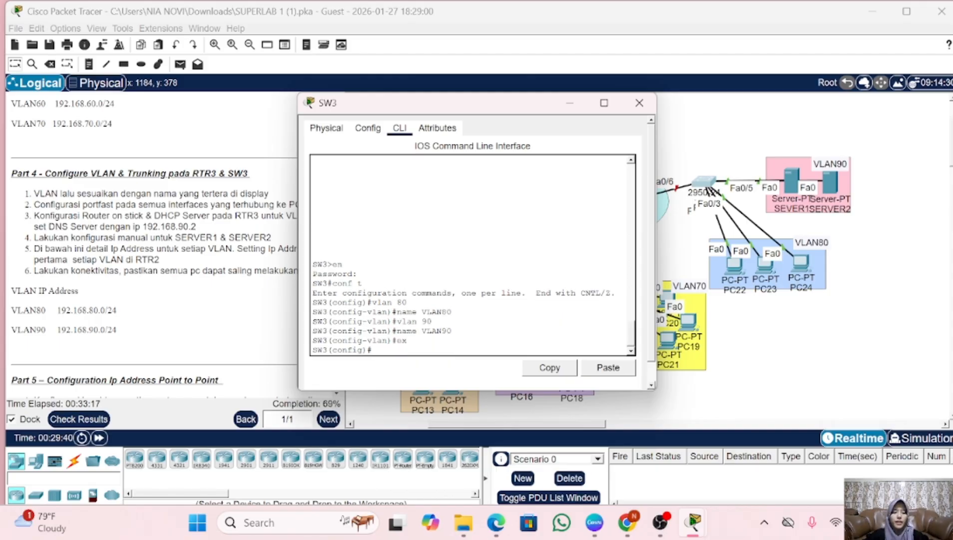
# - Set SW3 interfaces Fa0/1-3 to access mode and assign them to VLAN 80
pyautogui.write('int')
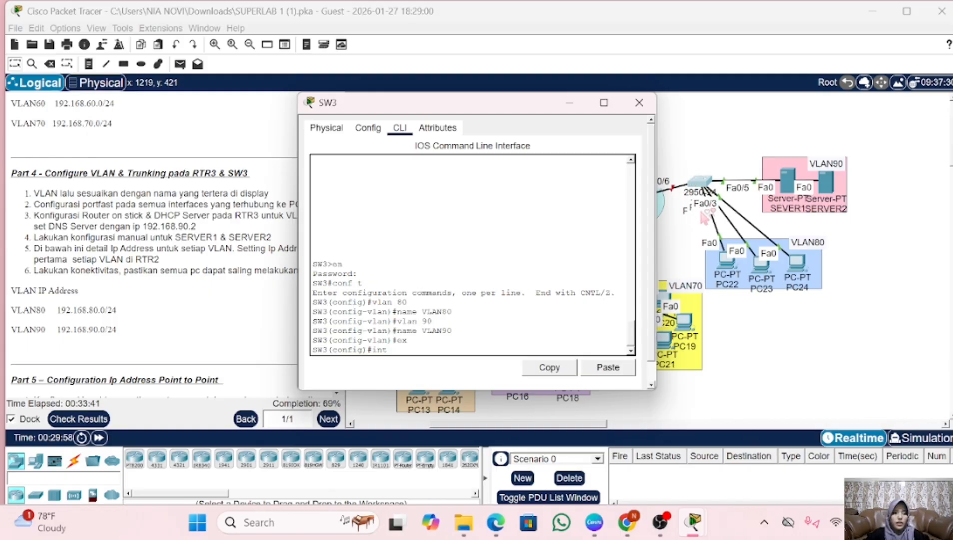
pyautogui.moveTo(727, 264)
pyautogui.mouseDown()
pyautogui.moveTo(674, 257)
pyautogui.moveTo(718, 263)
pyautogui.mouseUp()
pyautogui.click(705, 181)
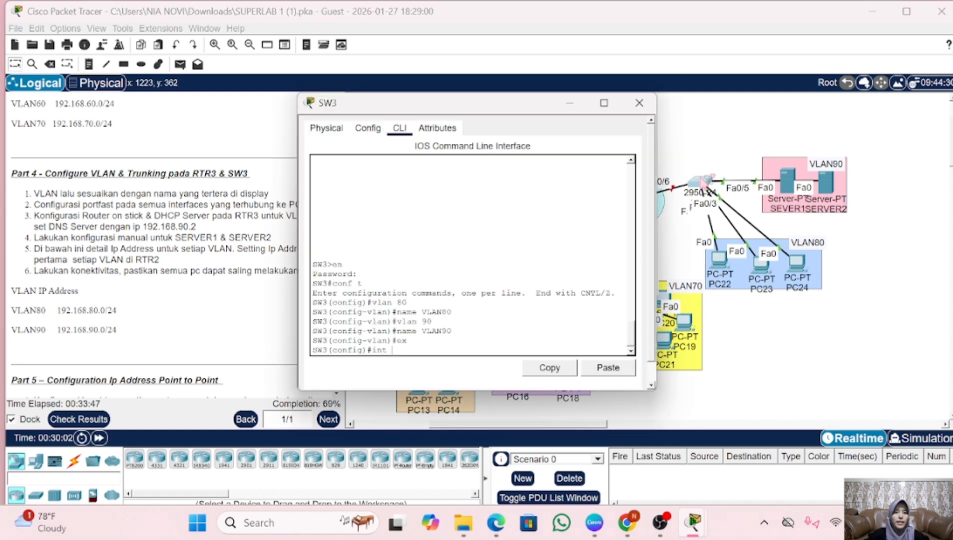
pyautogui.write('range ')
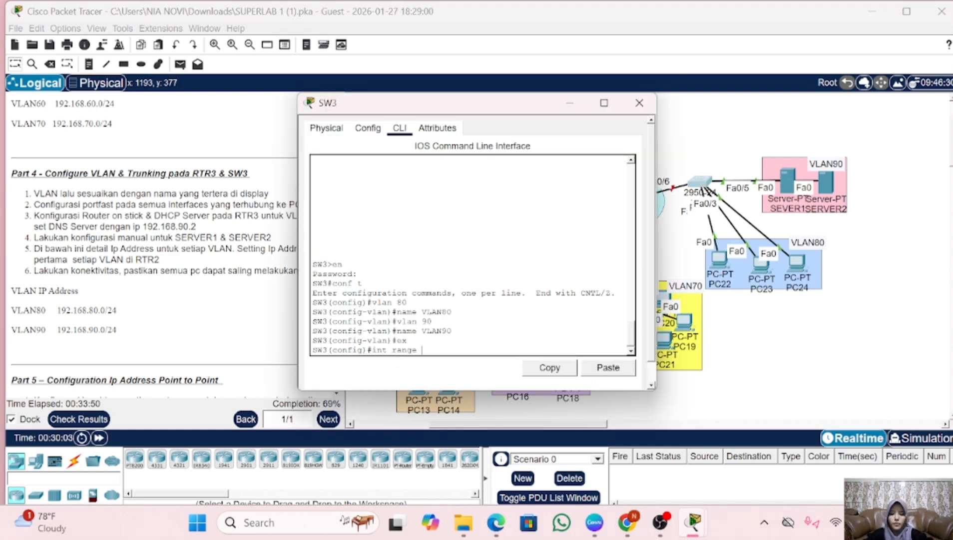
pyautogui.write('fa0/1')
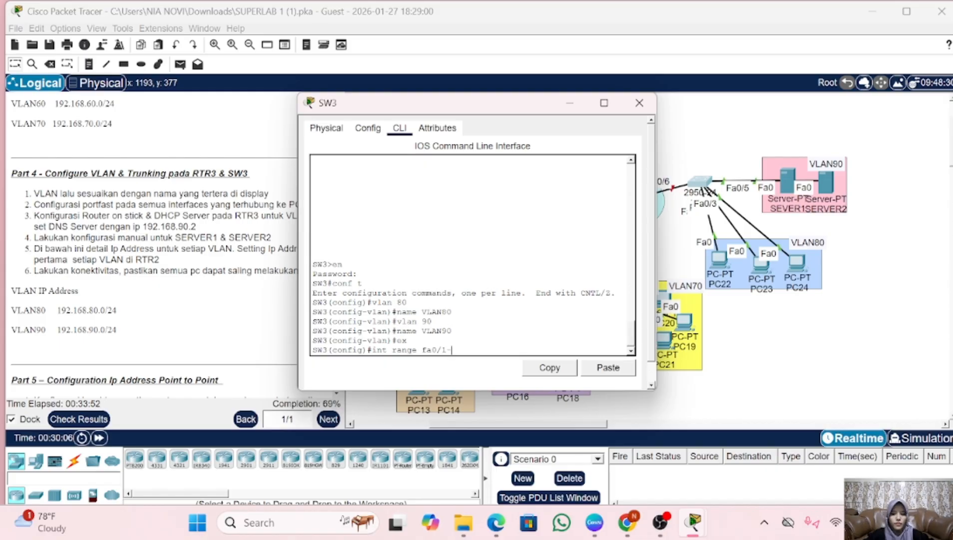
pyautogui.write('-3')
pyautogui.press('Return')
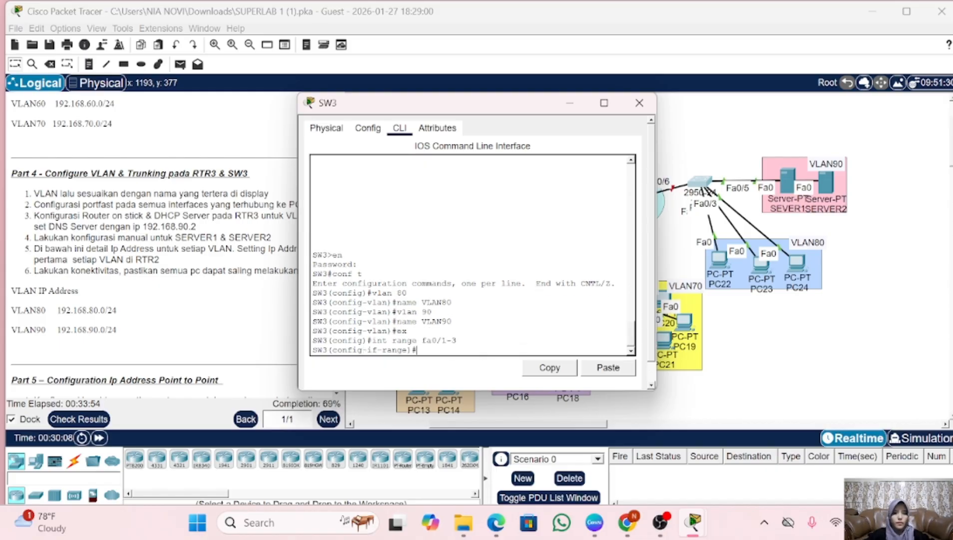
pyautogui.write('sw m a')
pyautogui.press('Return')
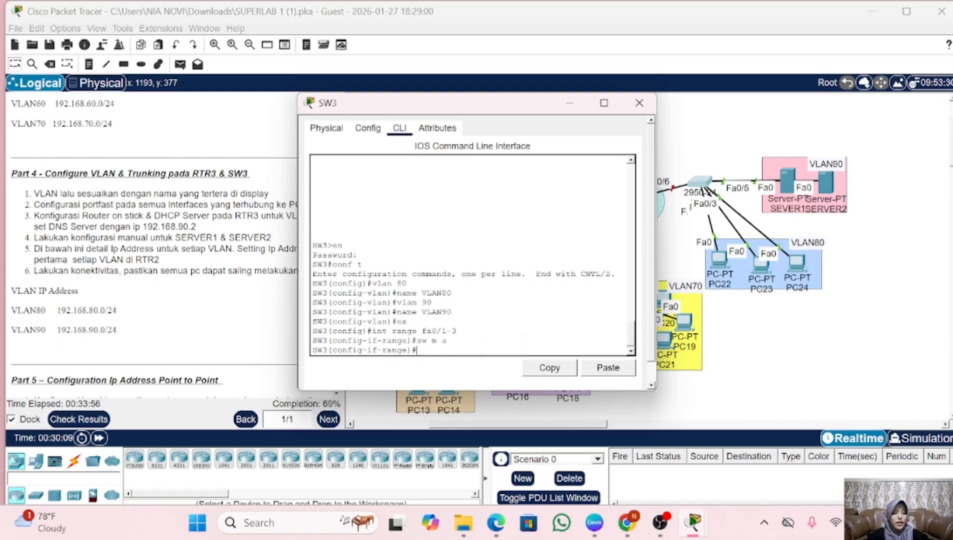
pyautogui.write('sw a vl')
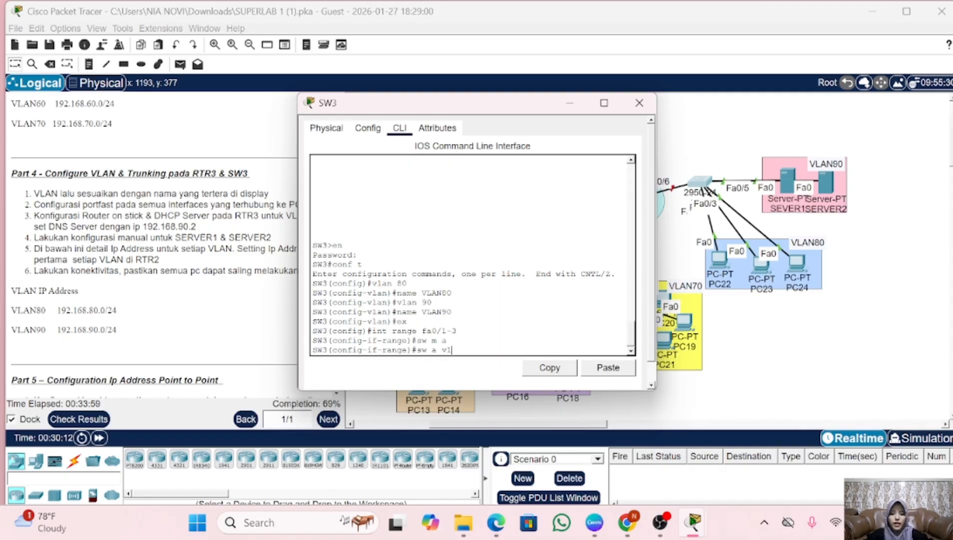
pyautogui.write(' 8-')
pyautogui.write('0')
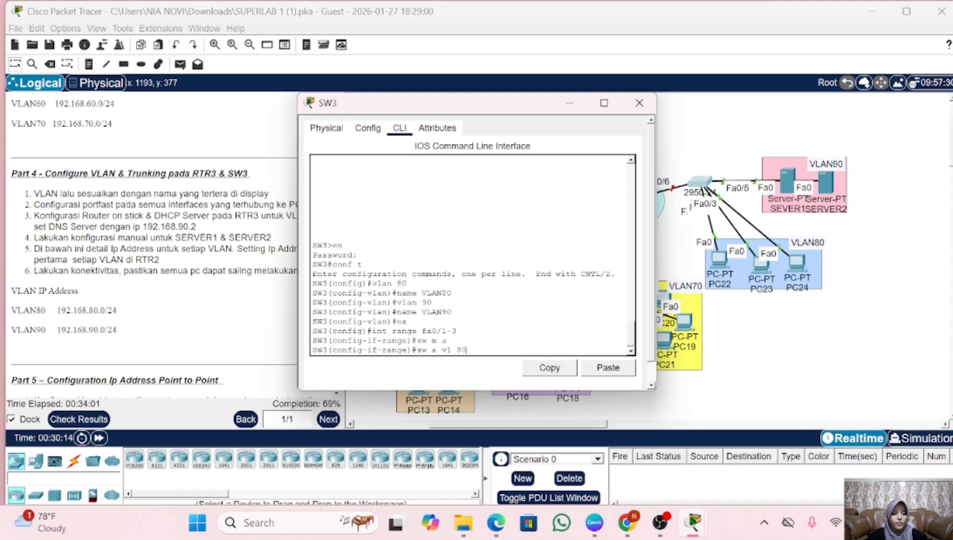
pyautogui.press('Return')
# - Enable spanning-tree portfast on SW3's Fa0/1-3 range and exit to global configuration mode
pyautogui.write('spa p')
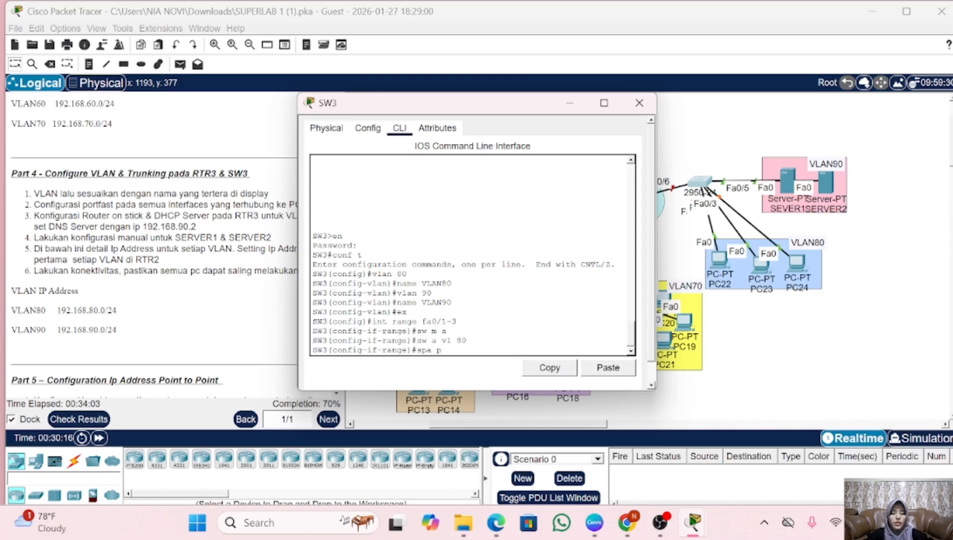
pyautogui.write('o')
pyautogui.press('Return')
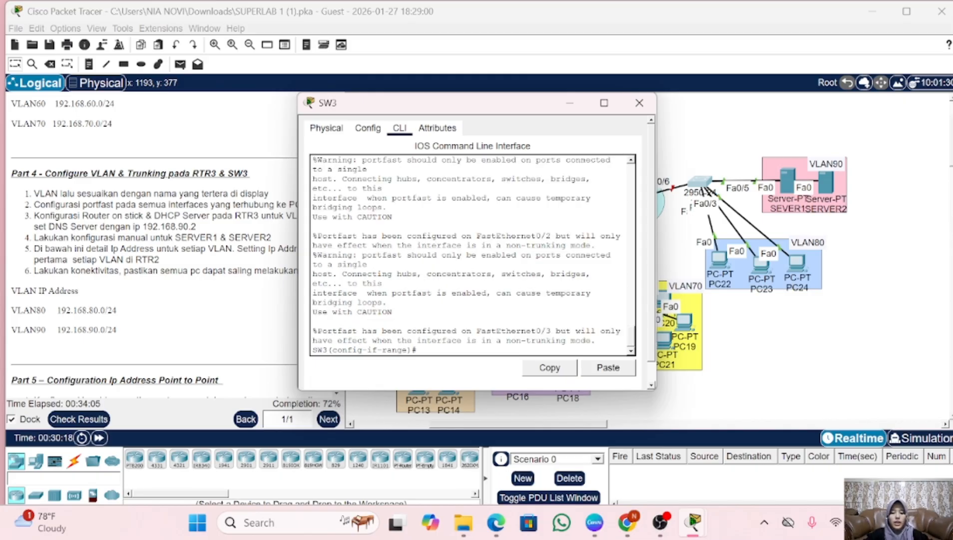
pyautogui.write('ex')
pyautogui.press('Return')
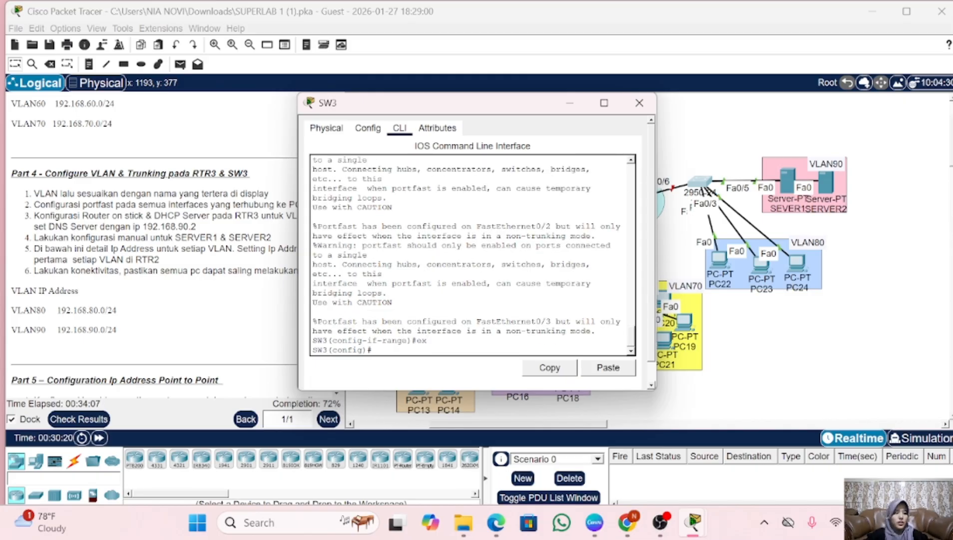
# - Set SW3 interfaces Fa0/4-5 to access mode and assign them to VLAN 90
pyautogui.write('int')
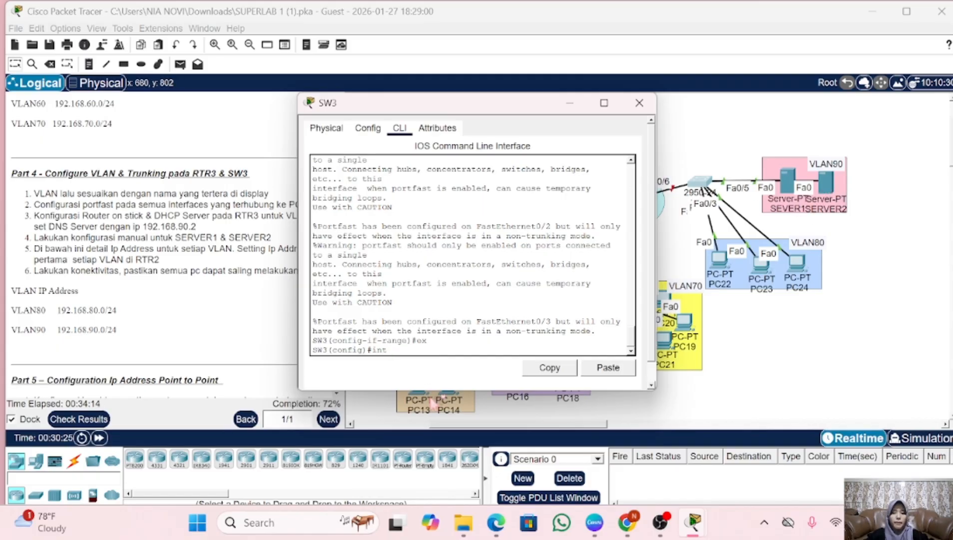
pyautogui.write(' ran')
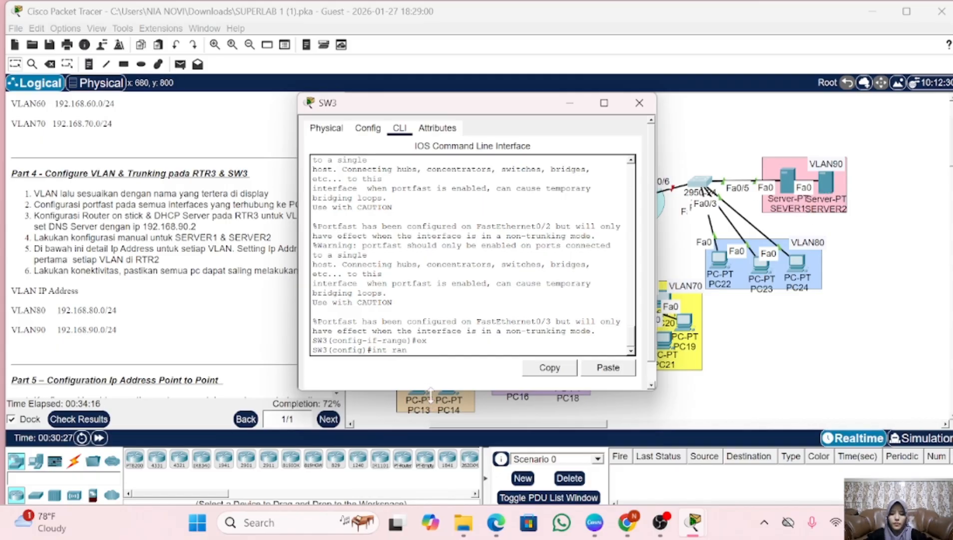
pyautogui.write('ge fa0/4-5')
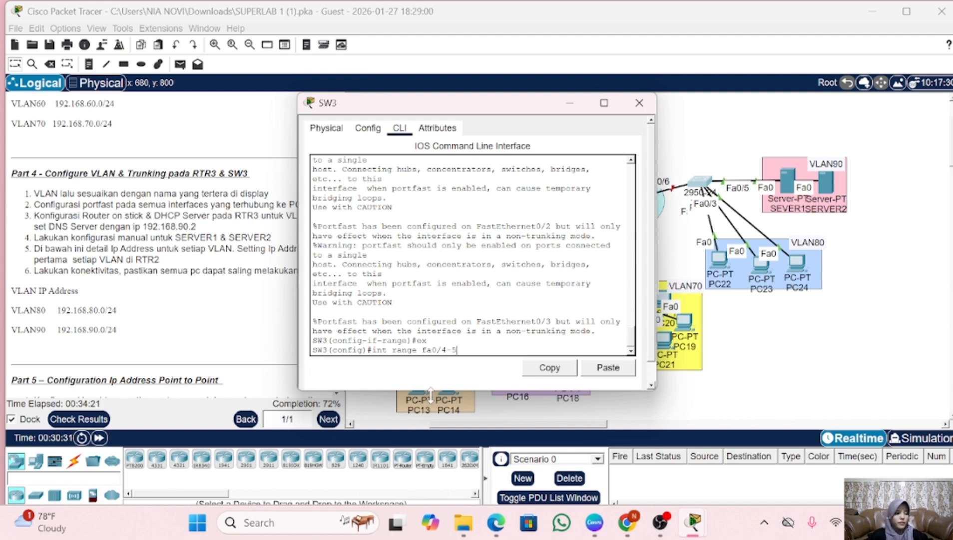
pyautogui.press('Return')
pyautogui.write('sw ')
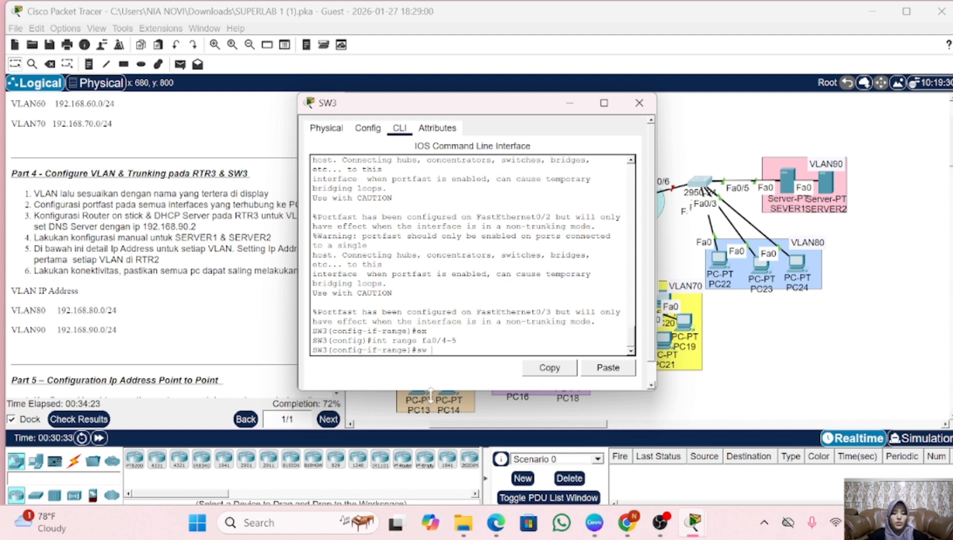
pyautogui.write('m a')
pyautogui.press('Return')
pyautogui.write('sw')
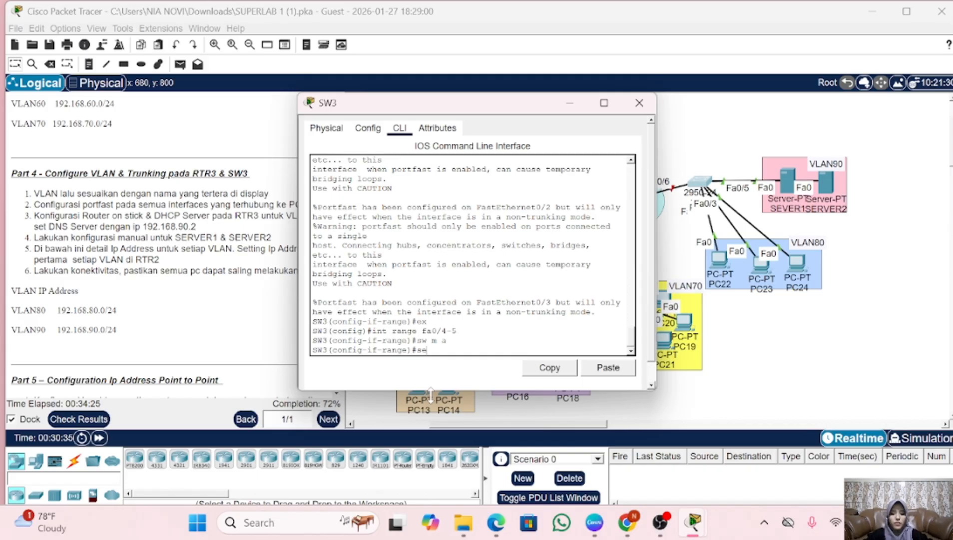
pyautogui.write(' a vl 90')
pyautogui.press('Return')
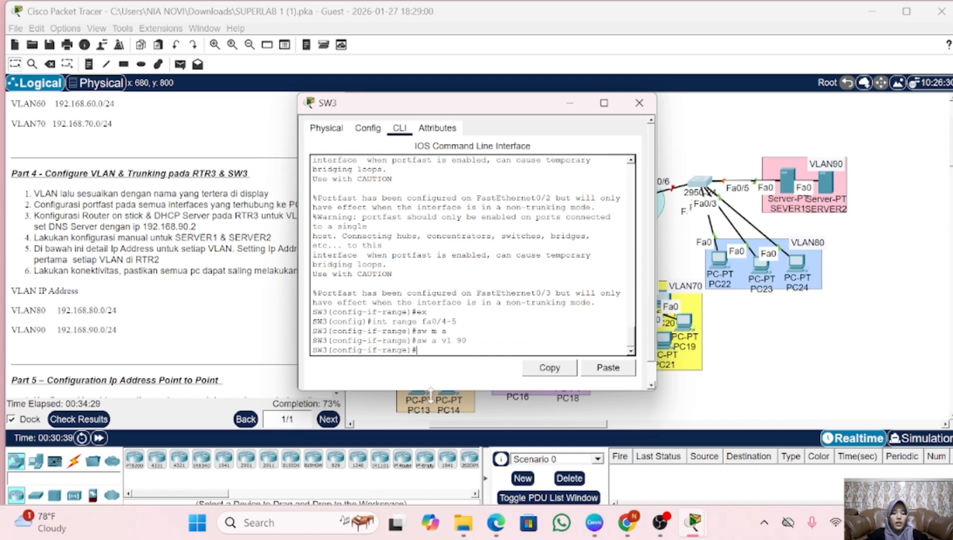
# - Enable spanning-tree portfast on SW3's Fa0/4-5 range and exit to global configuration mode
pyautogui.write('spa po')
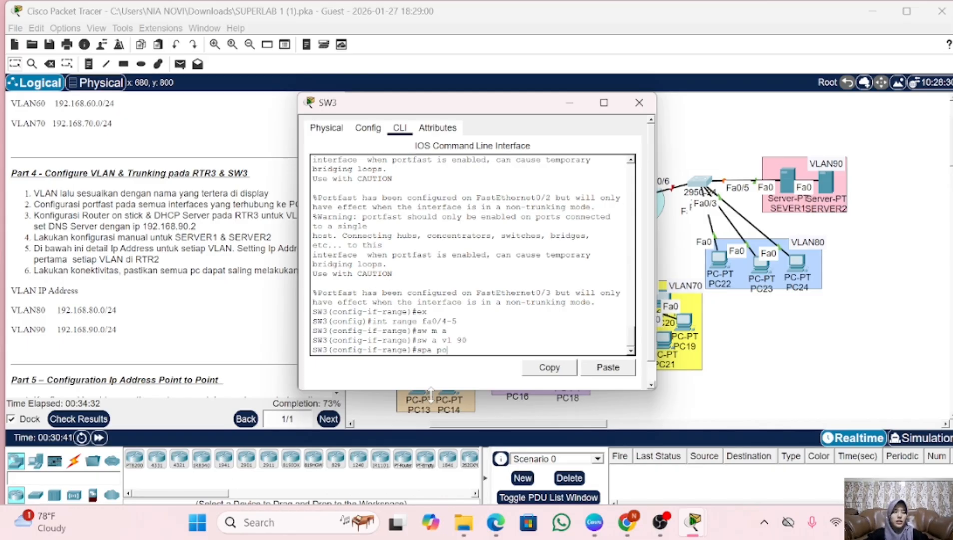
pyautogui.press('Return')
pyautogui.write('e)#e')
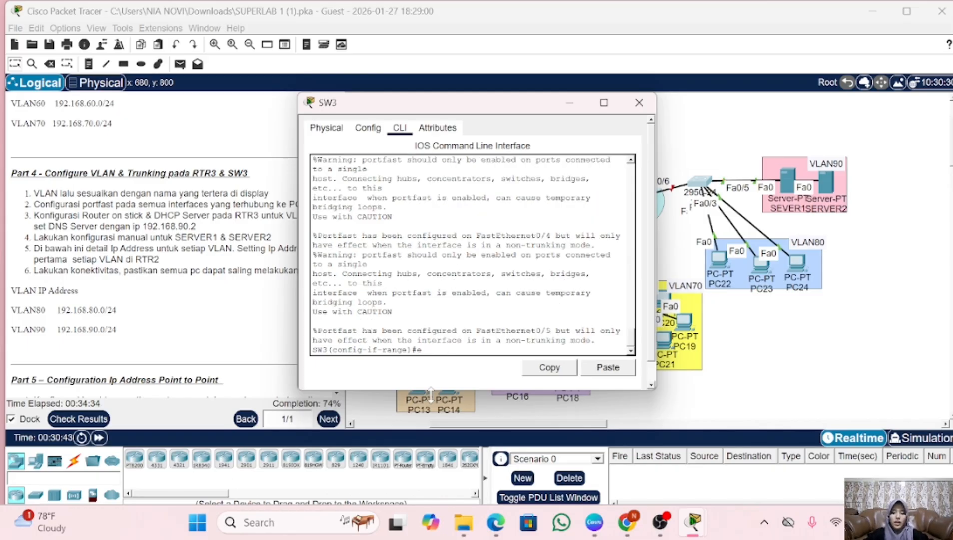
pyautogui.write('x')
pyautogui.press('Return')
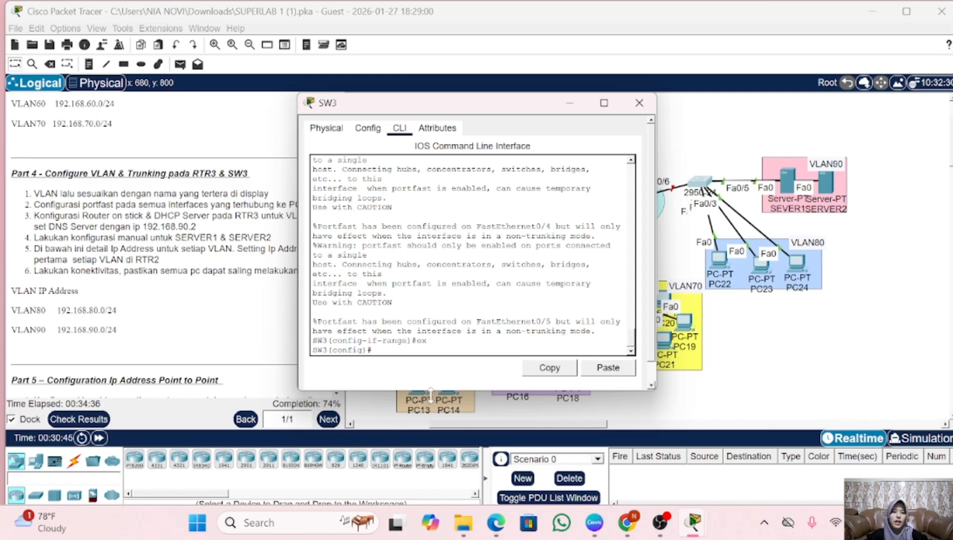
# - Set SW3's interface Fa0/6 to trunk mode
pyautogui.write('int')
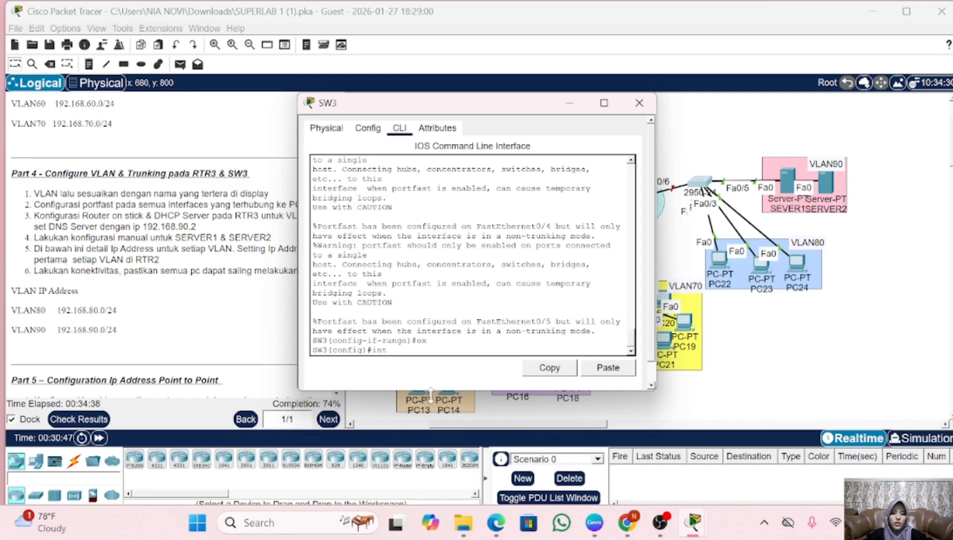
pyautogui.hscroll(-2, 696, 303)
pyautogui.write('nt')
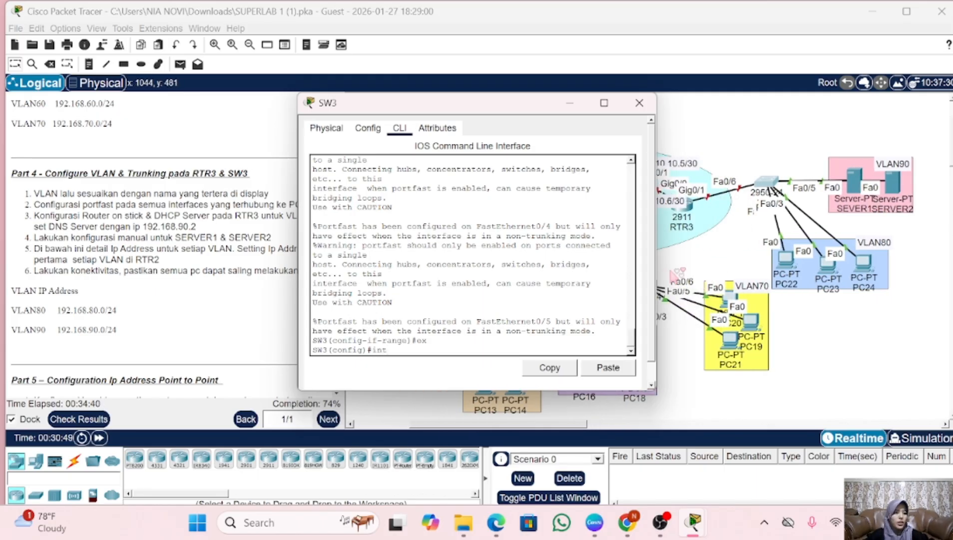
pyautogui.write(' fa0')
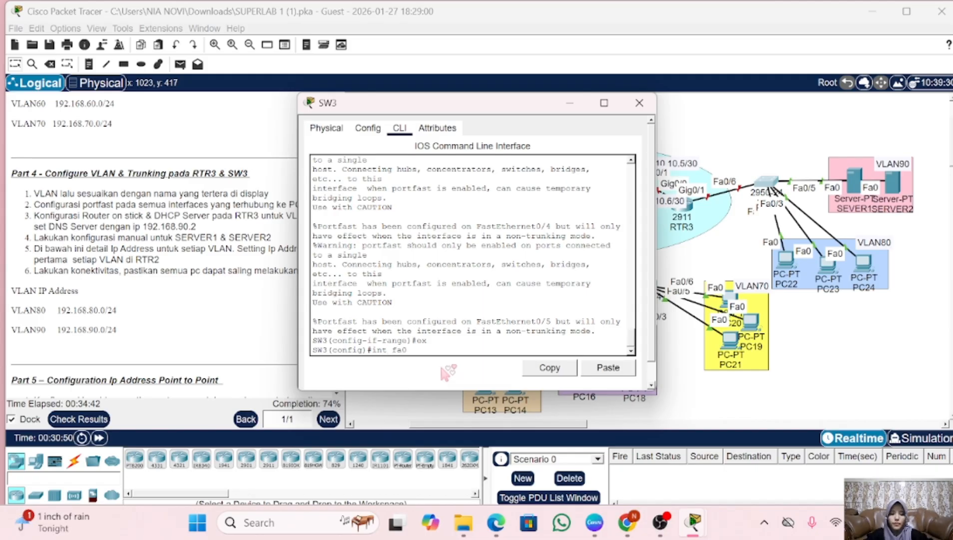
pyautogui.write('/6')
pyautogui.press('Return')
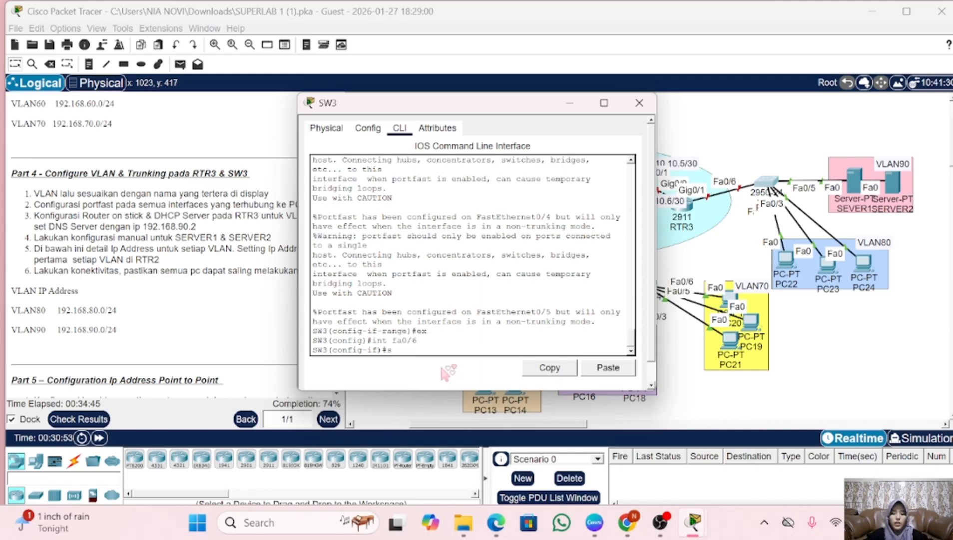
pyautogui.write('sw m t')
pyautogui.press('Return')
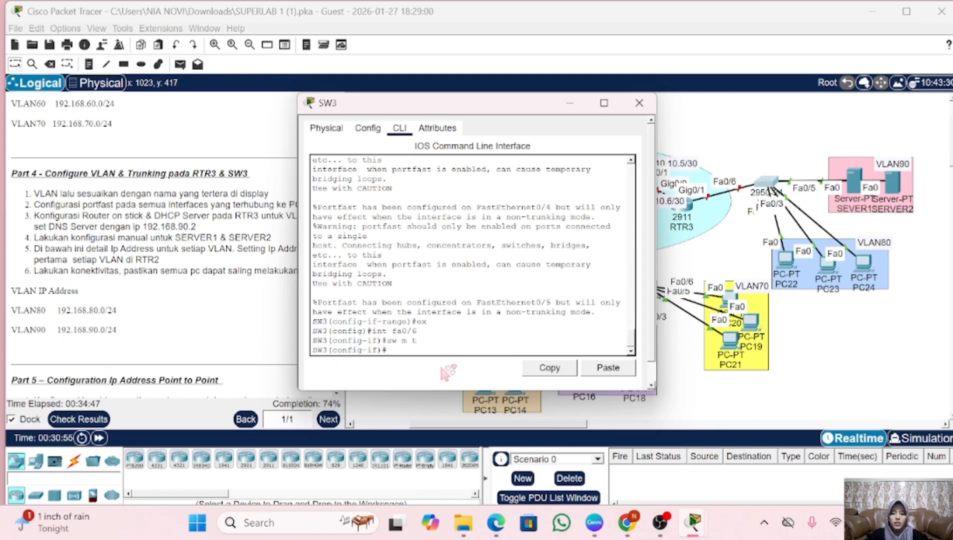
# - Allow VLANs 80-90 on SW3's Fa0/6 trunk and close the switch's window
pyautogui.write('sw t')
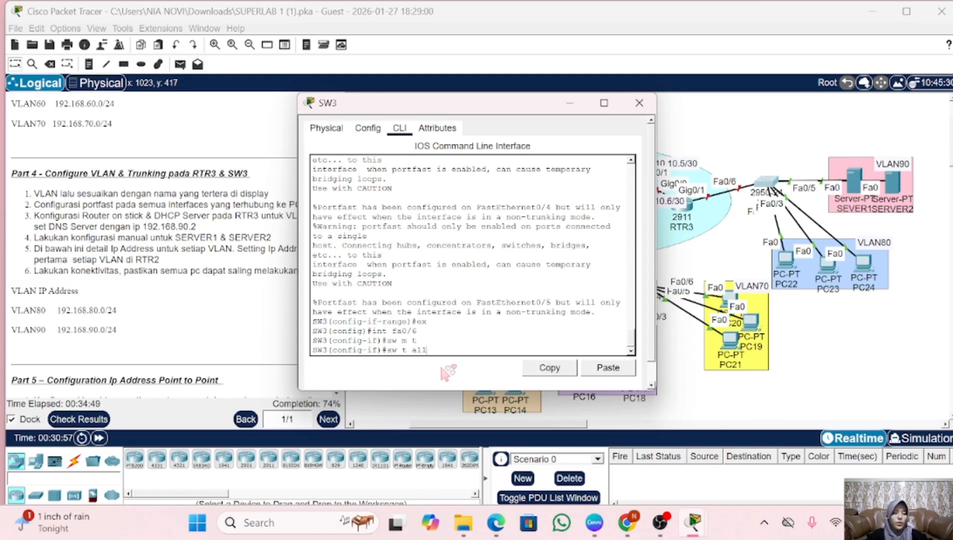
pyautogui.write(' all ')
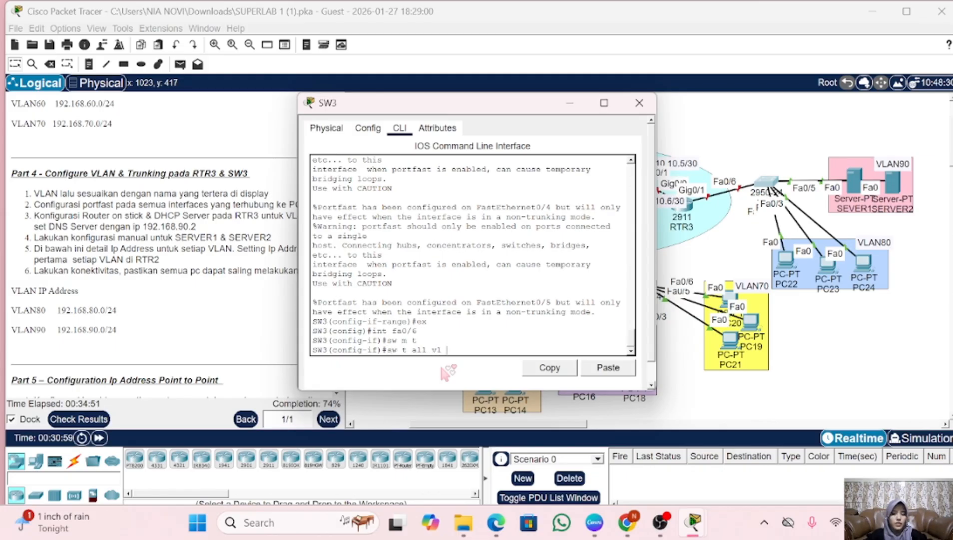
pyautogui.write('vl 80')
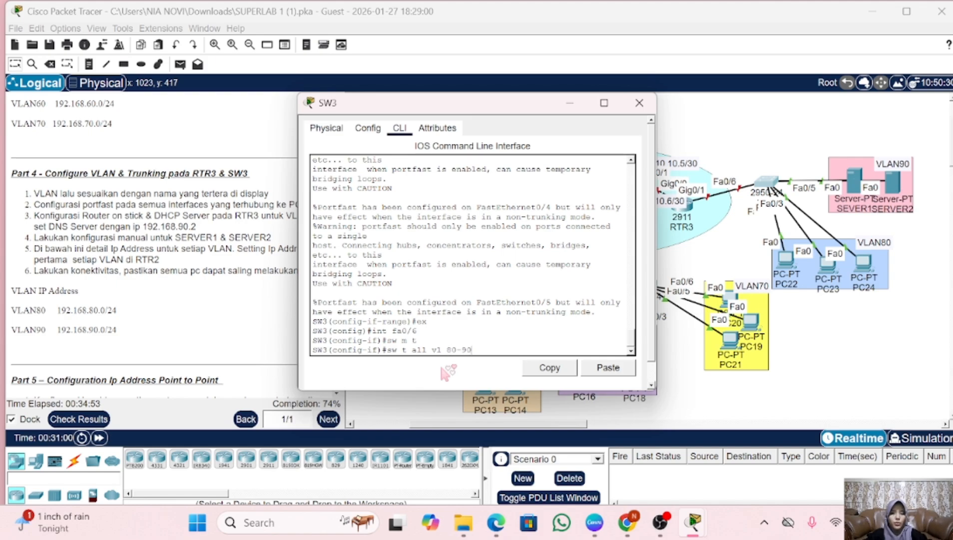
pyautogui.write('-90')
pyautogui.press('Return')
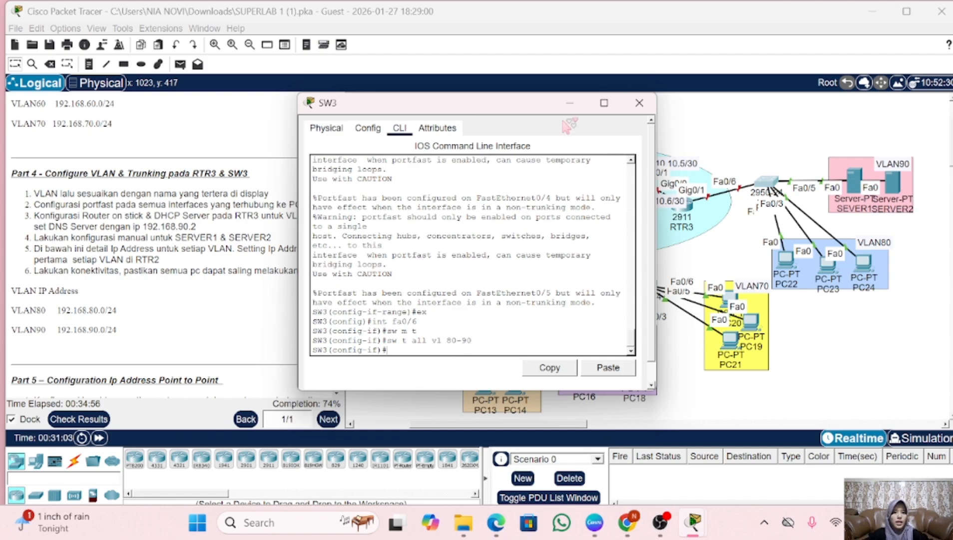
pyautogui.click(639, 102)
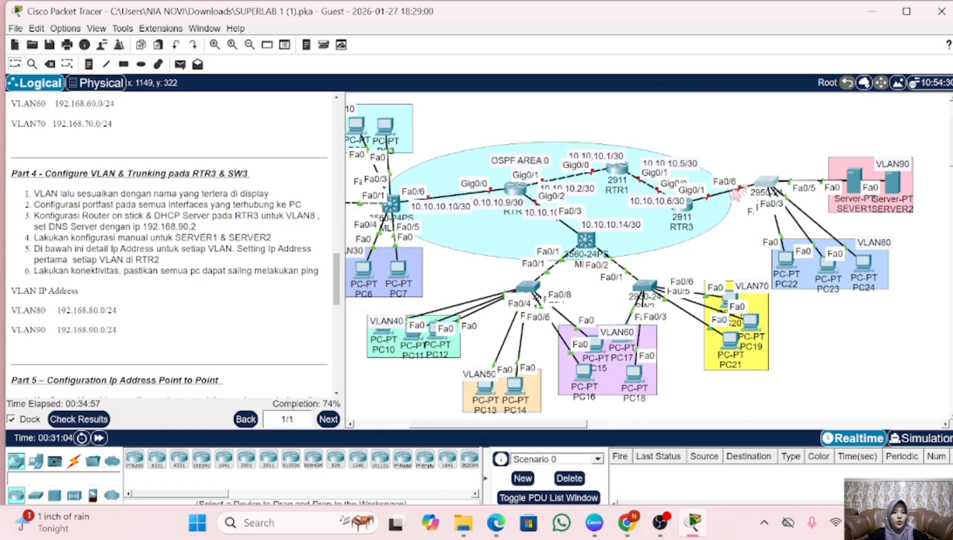
# - Open RTR3's command line, enter privileged mode with the enable password, and enter global configuration mode
pyautogui.click(684, 205)
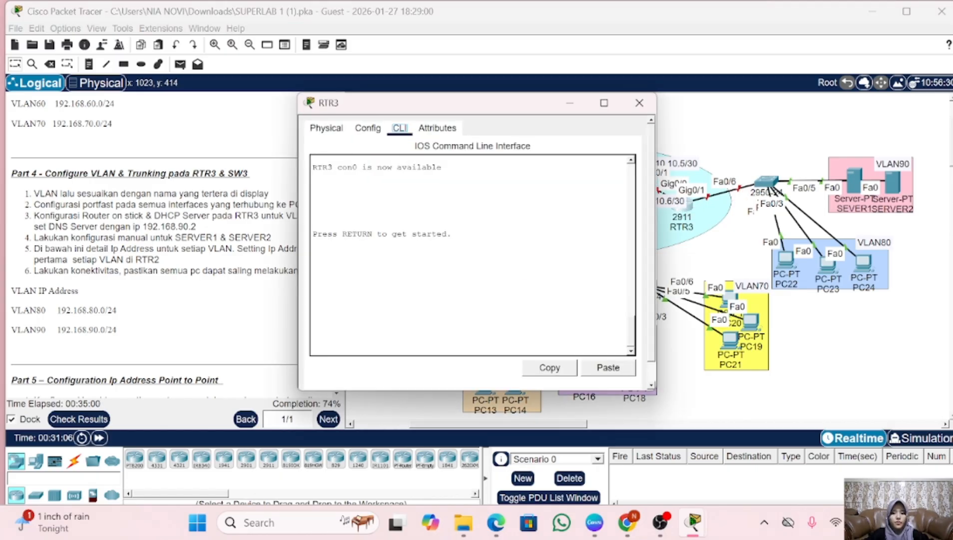
pyautogui.press('Return')
pyautogui.write('e')
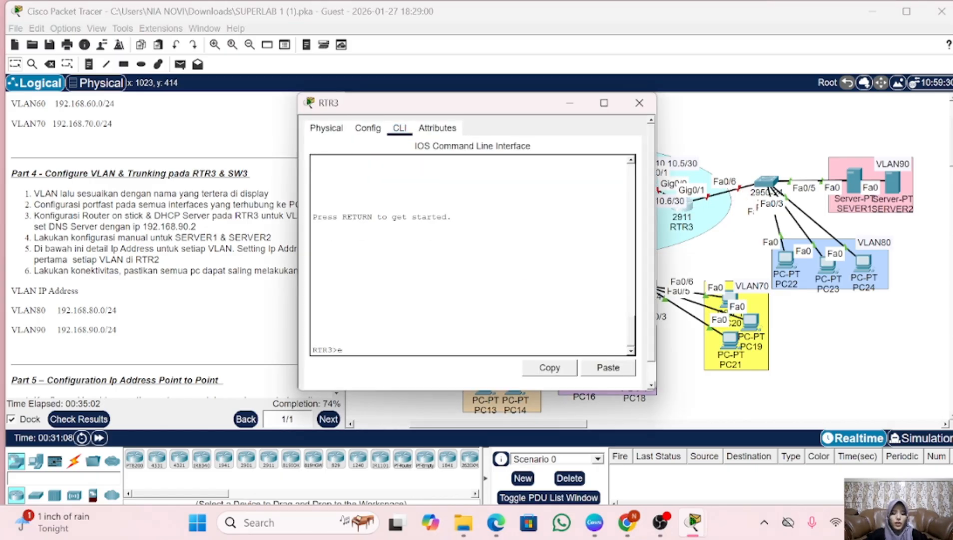
pyautogui.write('n')
pyautogui.press('Return')
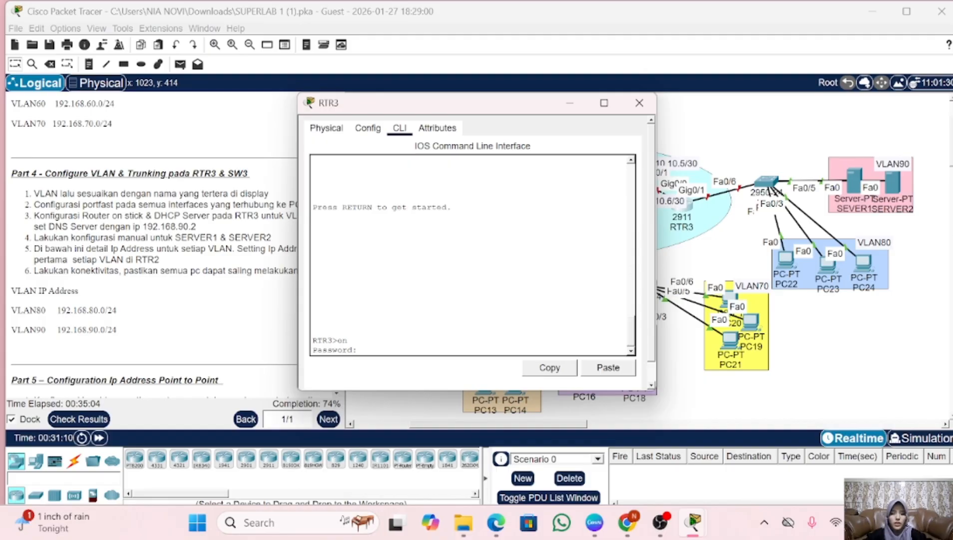
pyautogui.press('Return')
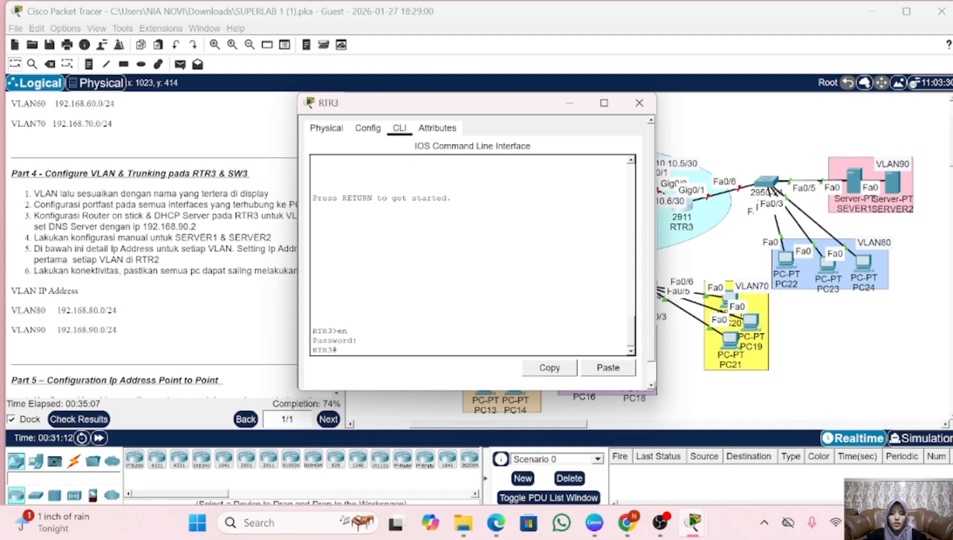
pyautogui.write('conf t')
pyautogui.press('Return')
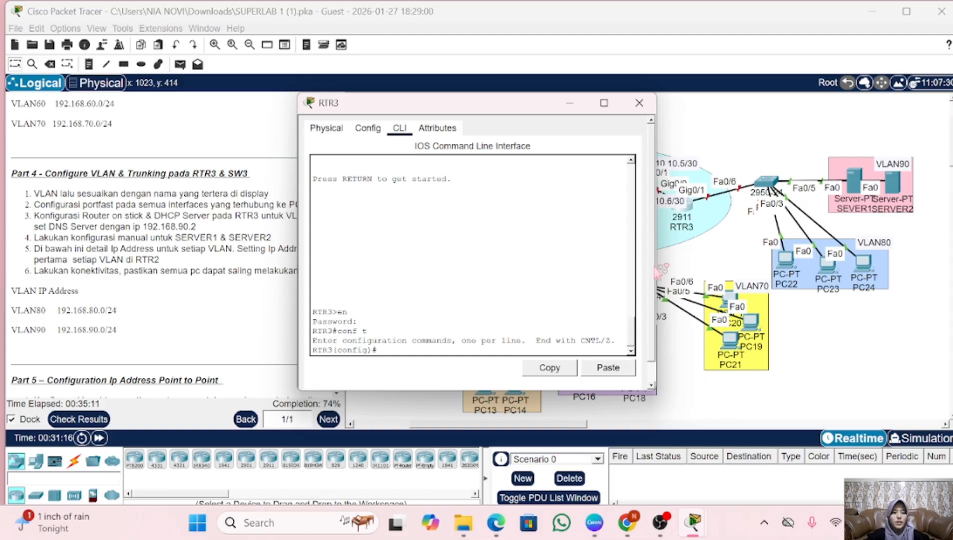
# - Bring up RTR3's interface Gig0/1 with no shutdown and exit to global configuration mode
pyautogui.hscroll(-2, 677, 262)
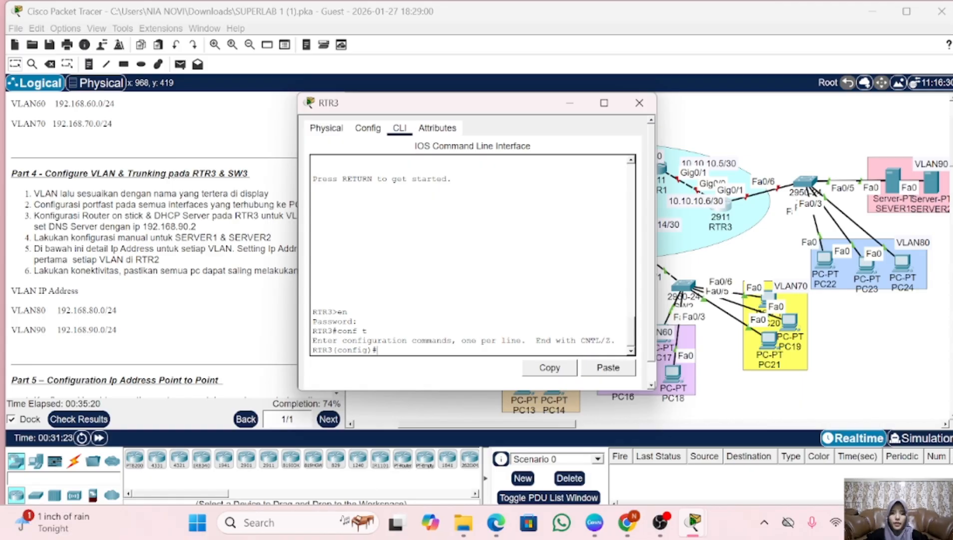
pyautogui.write('ig0')
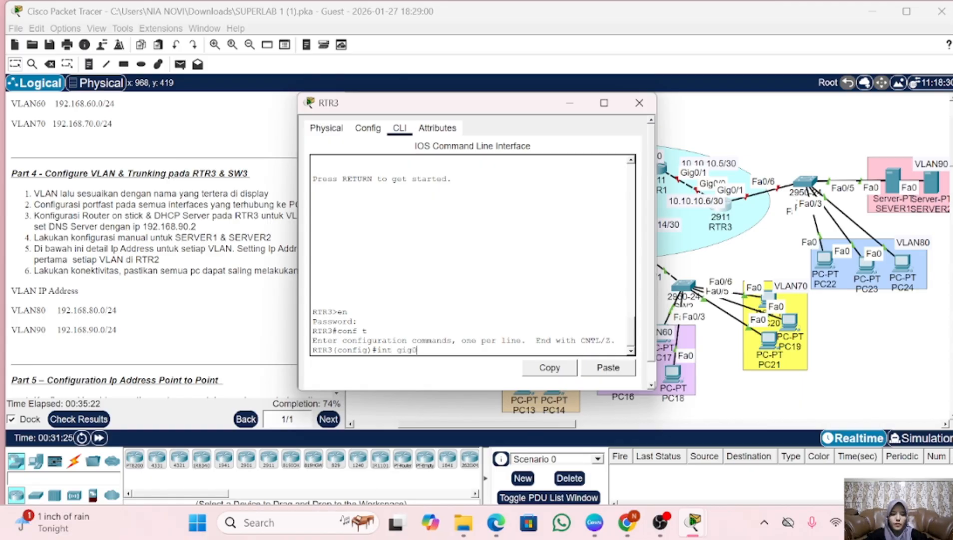
pyautogui.write('/1')
pyautogui.press('Return')
pyautogui.write('no sh')
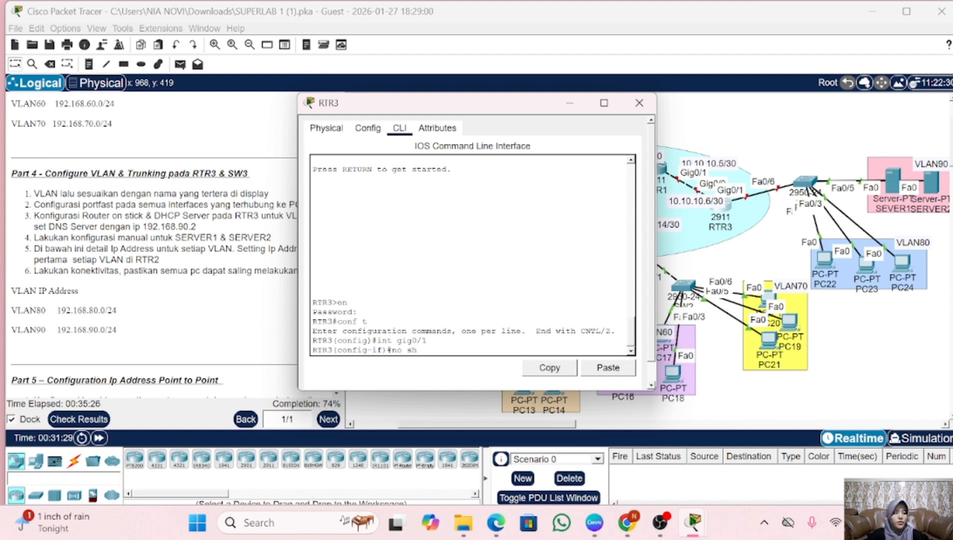
pyautogui.press('Return')
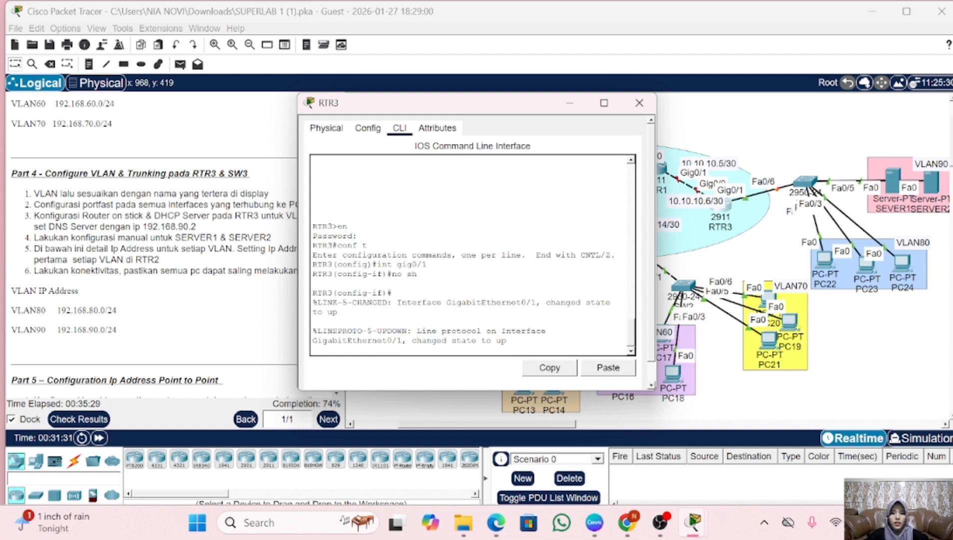
pyautogui.press('Return')
pyautogui.write('e')
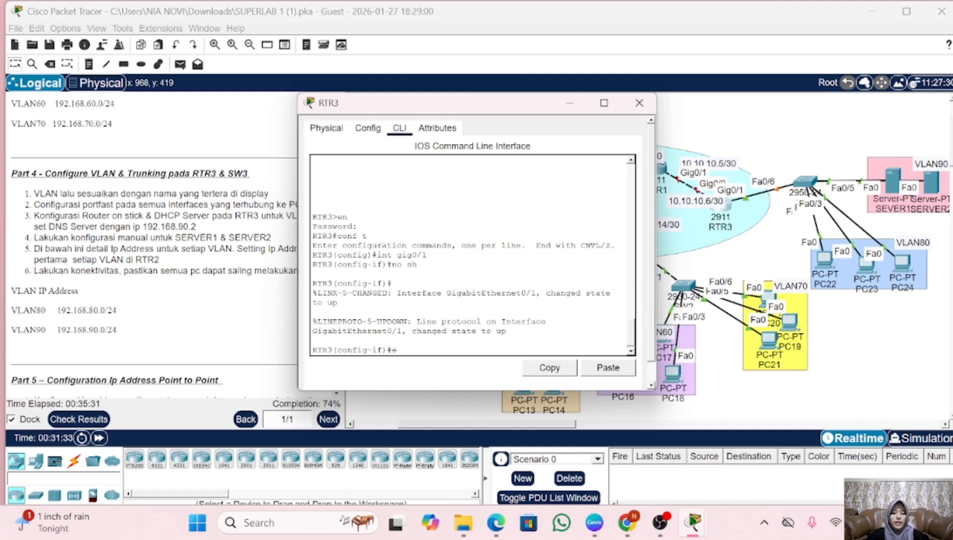
pyautogui.write('x')
pyautogui.press('Return')
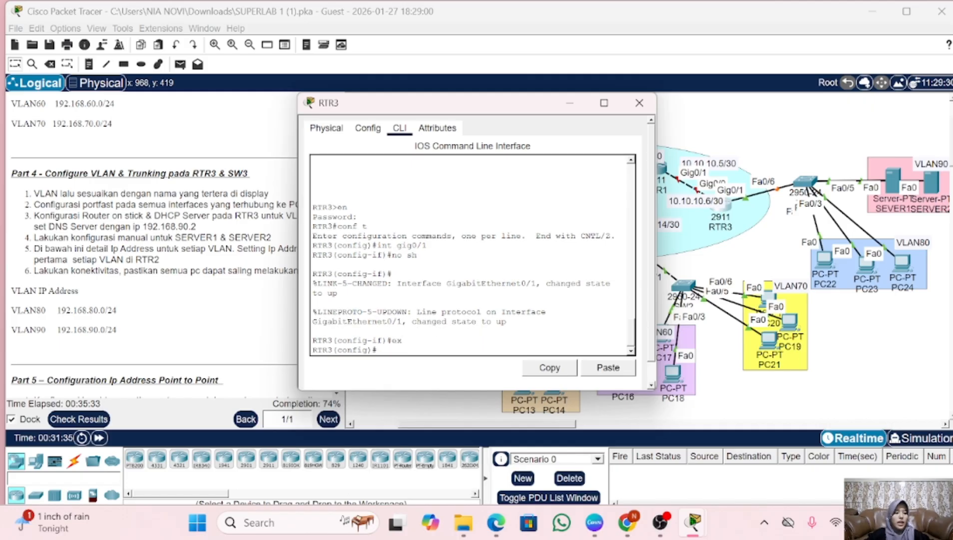
# - Create subinterface Gig0/1.80 on RTR3 with dot1Q encapsulation for VLAN 80
pyautogui.write('in')
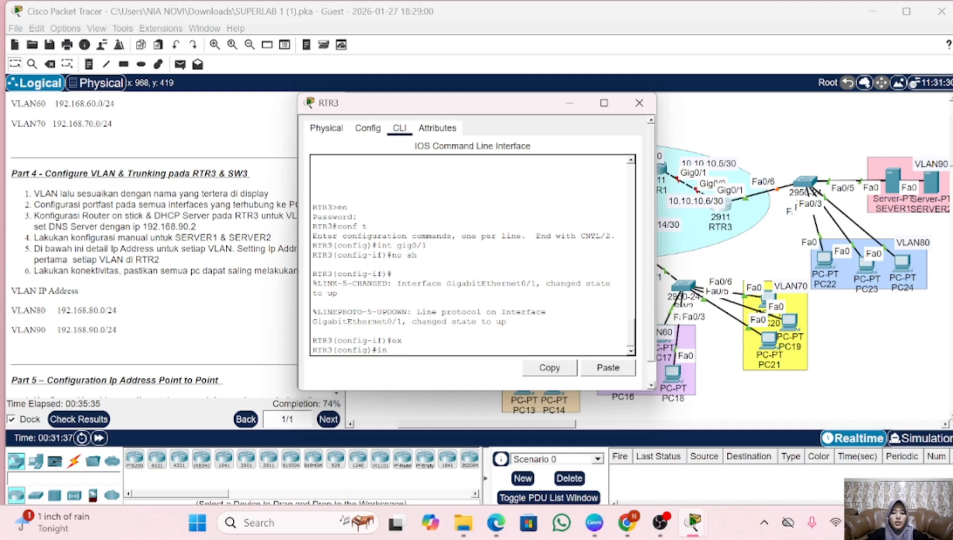
pyautogui.write('t gig0/1.8')
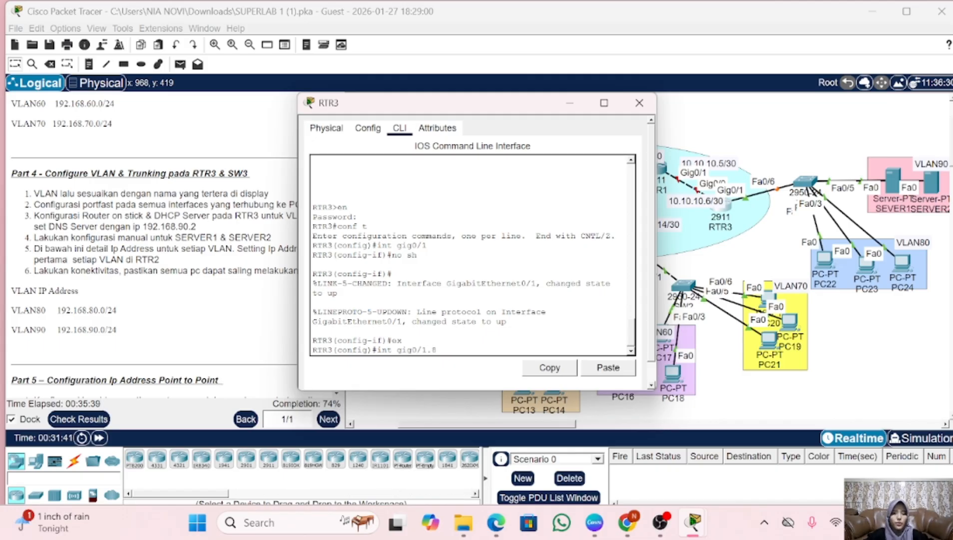
pyautogui.write('0')
pyautogui.press('Return')
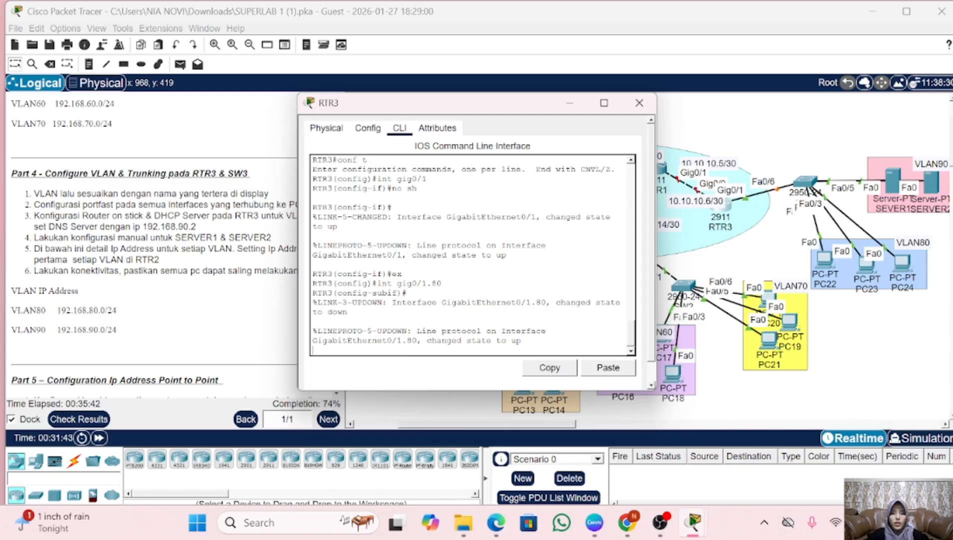
pyautogui.write('enc')
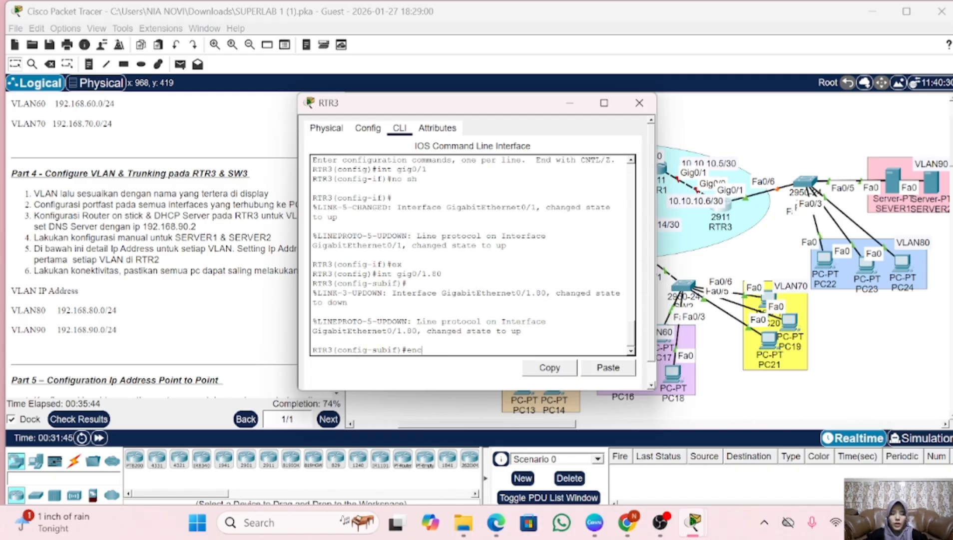
pyautogui.write(' do 80')
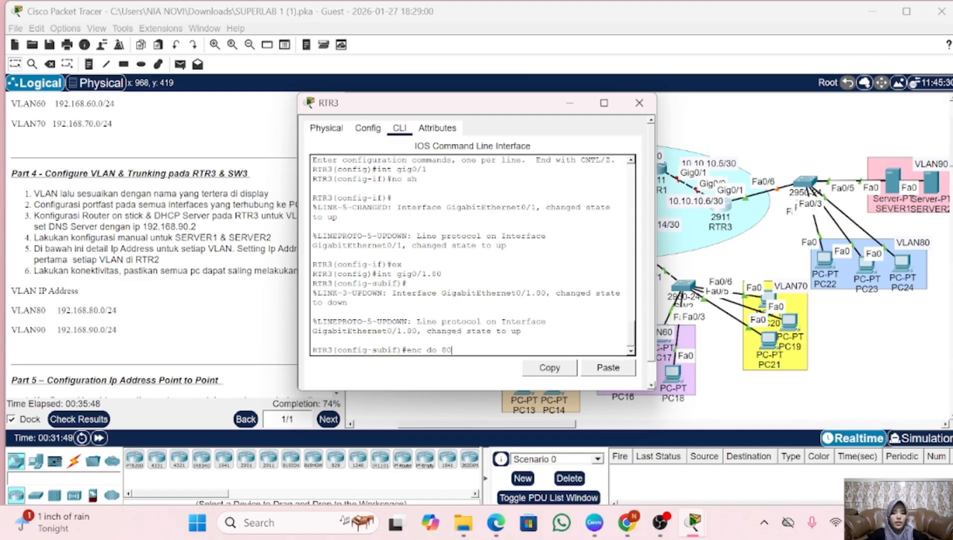
pyautogui.press('Return')
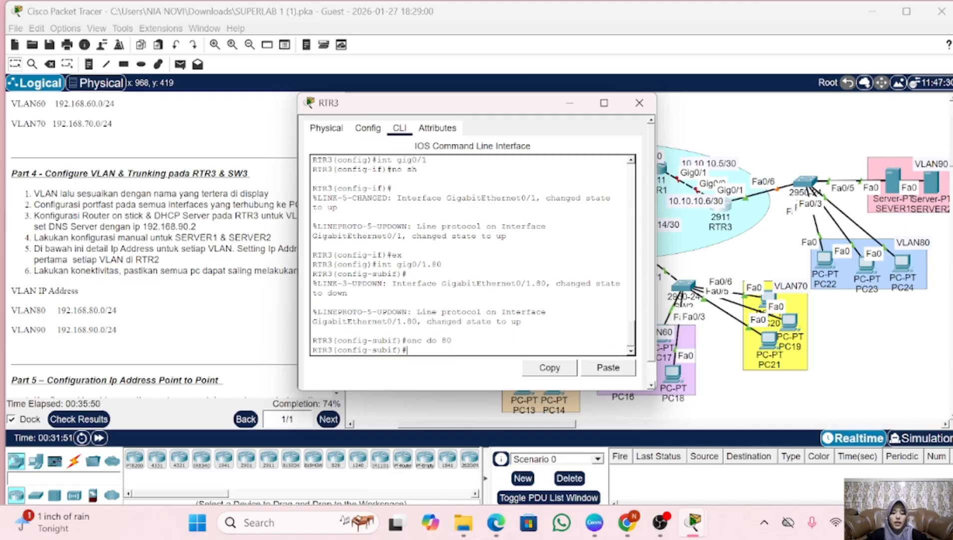
# - Assign IP address 192.168.80.1 with mask 255.255.255.0 to RTR3's Gig0/1.80 and exit to global configuration mode
pyautogui.write('ip add')
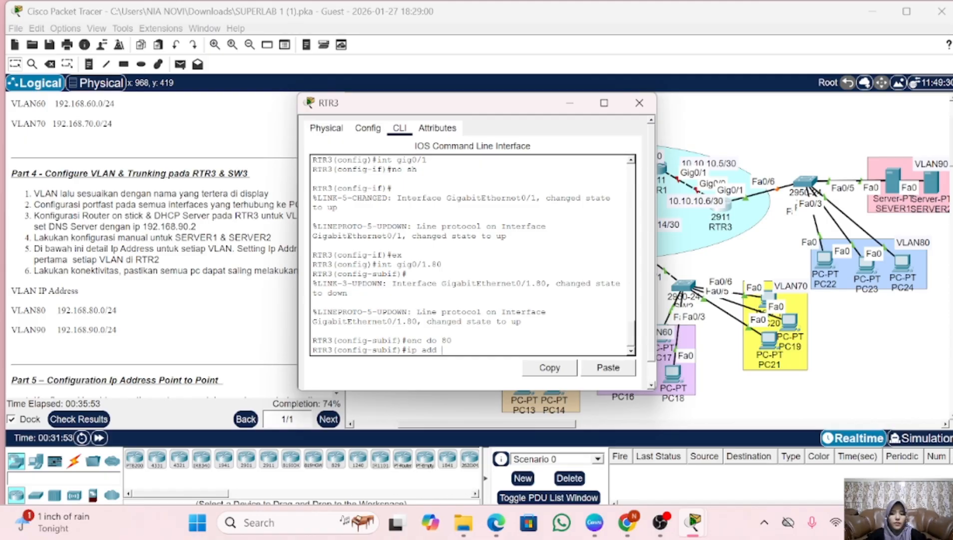
pyautogui.write('192.168.')
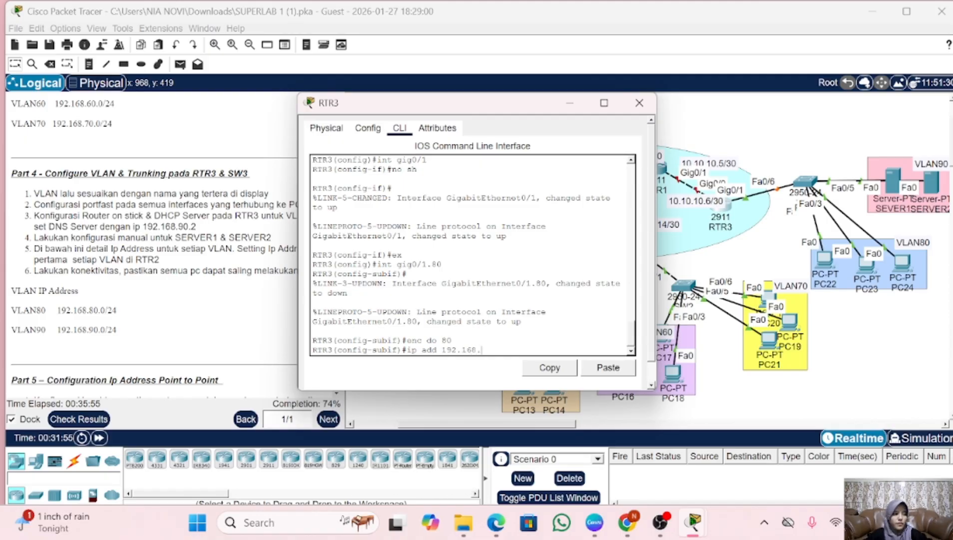
pyautogui.write('8')
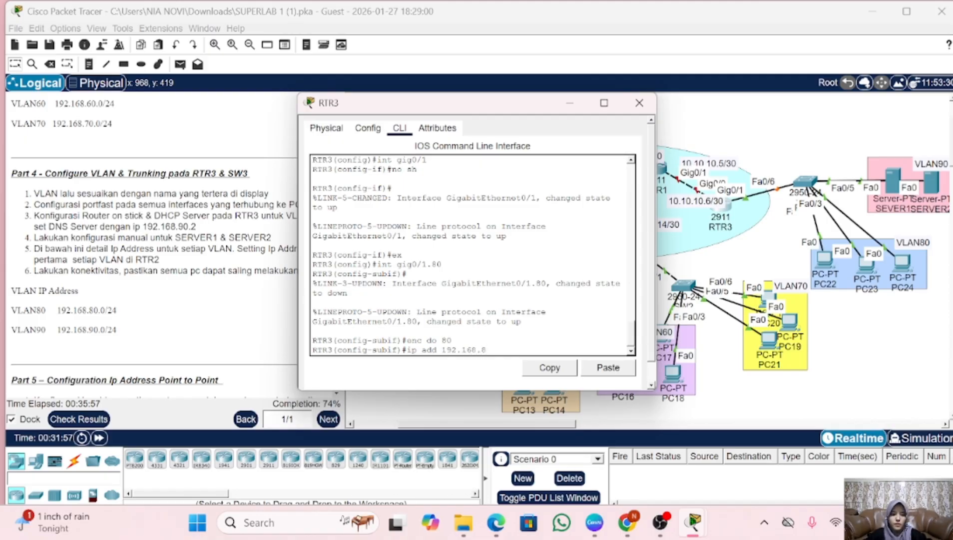
pyautogui.write('0.1 255.255.')
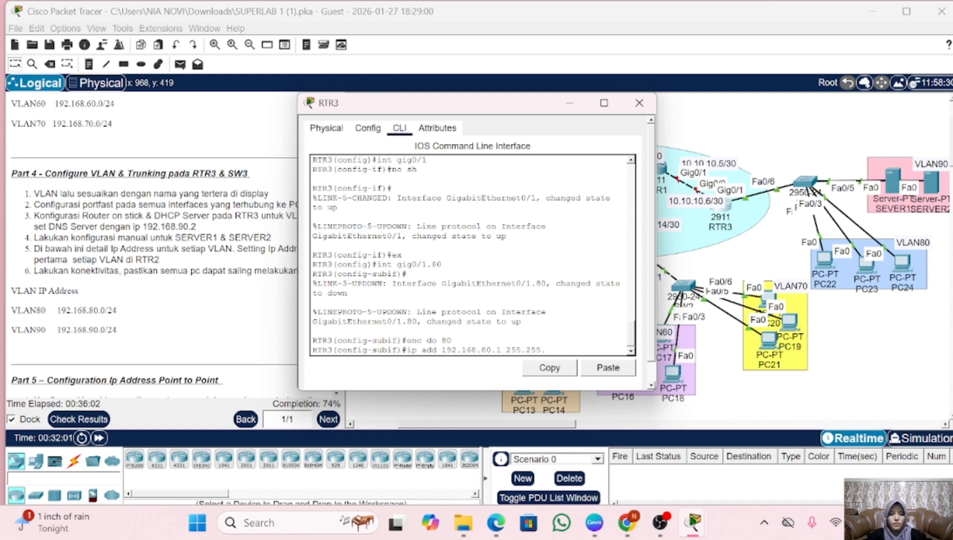
pyautogui.write('255.')
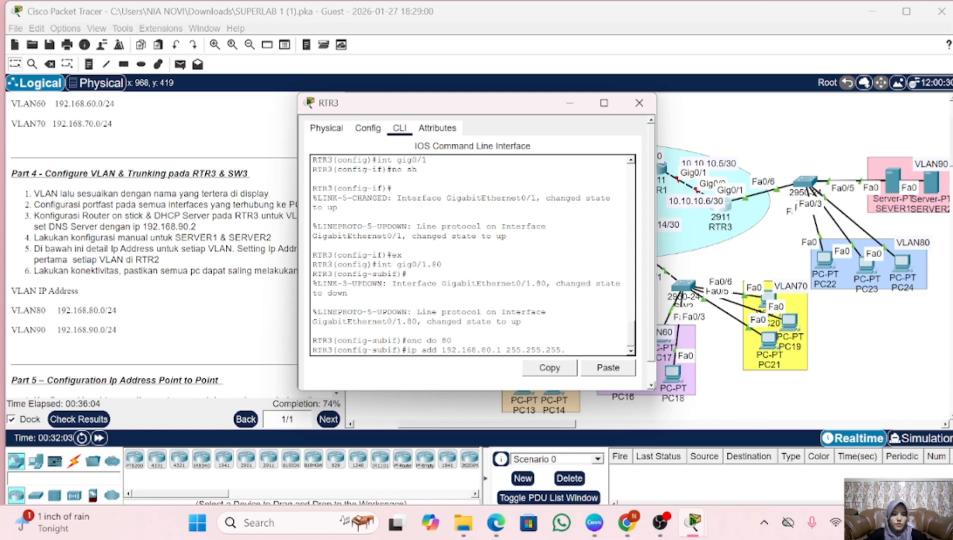
pyautogui.write('0')
pyautogui.press('Return')
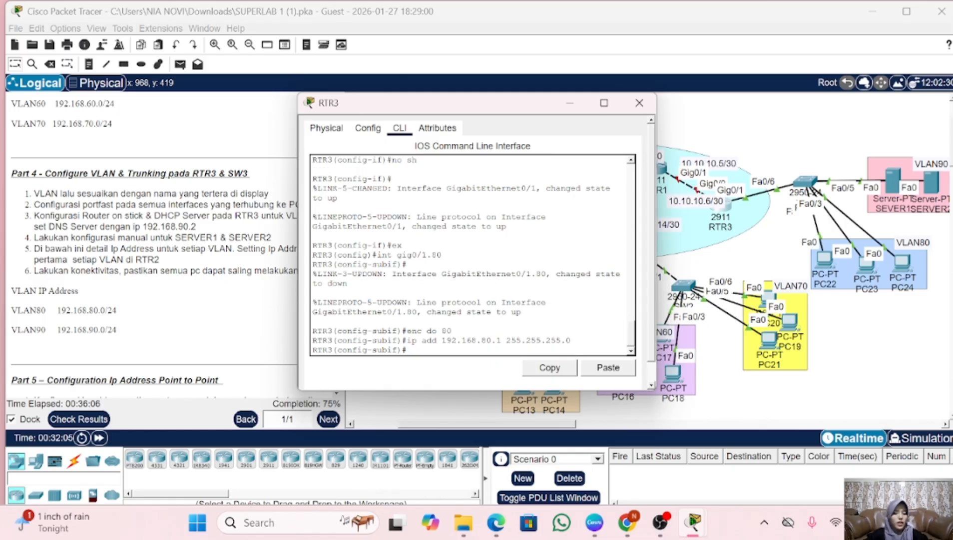
pyautogui.write('ex')
pyautogui.press('Return')
# - Create subinterface Gig0/1.90 on RTR3
pyautogui.press('Up')
pyautogui.press('Up')
pyautogui.press('Up')
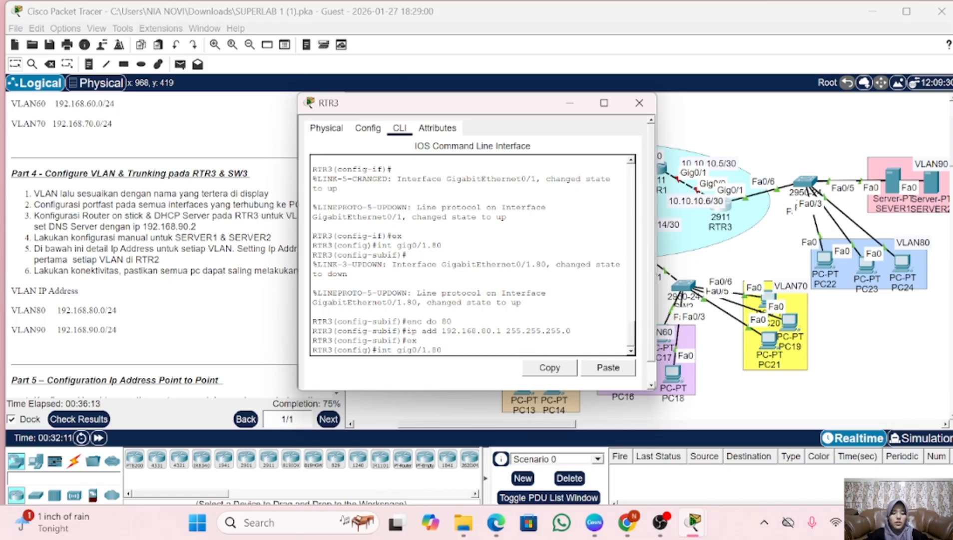
pyautogui.press('BackSpace')
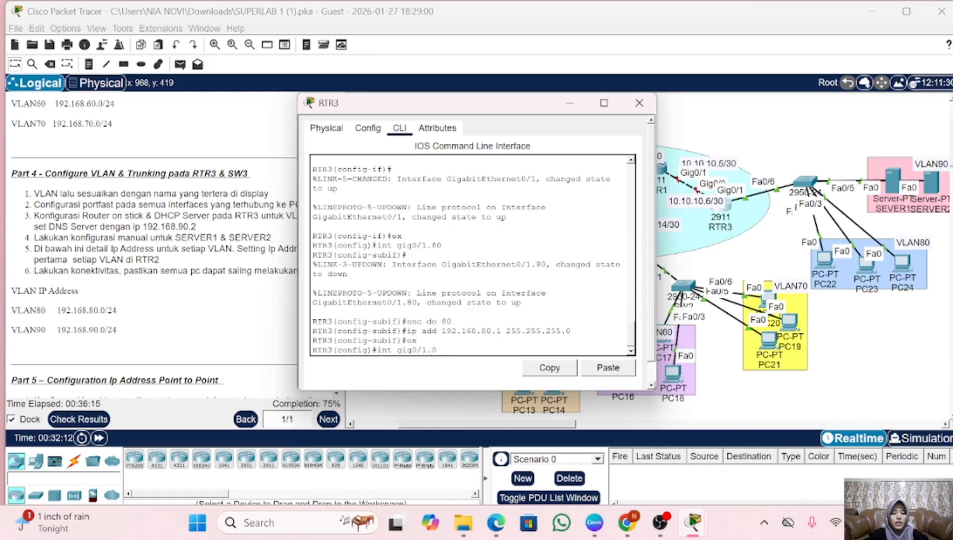
pyautogui.write('9')
pyautogui.press('Return')
# - Set dot1Q encapsulation for VLAN 90 on RTR3's subinterface Gig0/1.90
pyautogui.press('Up')
pyautogui.press('Up')
pyautogui.press('Up')
pyautogui.press('Up')
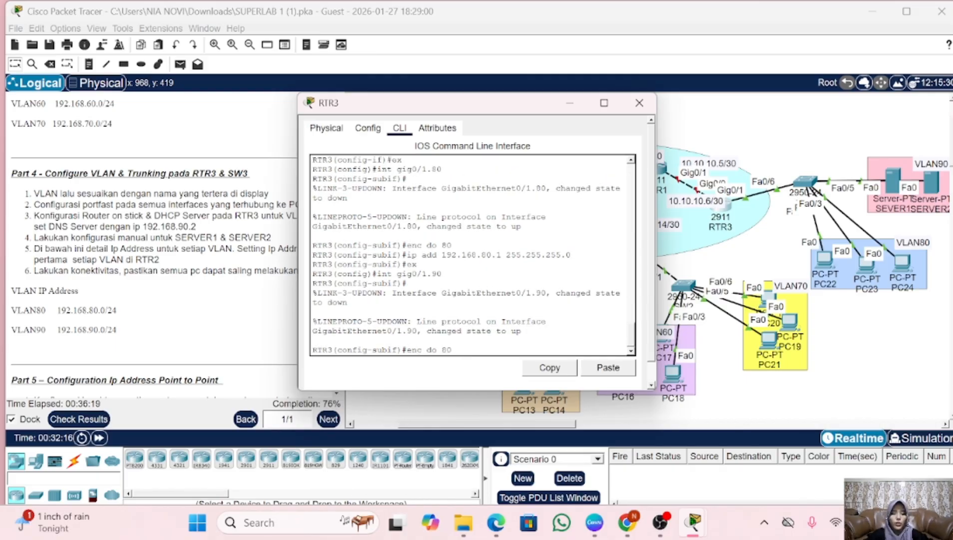
pyautogui.press('Left')
pyautogui.press('BackSpace')
pyautogui.write('9')
pyautogui.press('Return')
# - Assign IP address 192.168.90.1 with mask 255.255.255.0 to RTR3's Gig0/1.90 and exit to global configuration mode
pyautogui.press('Up')
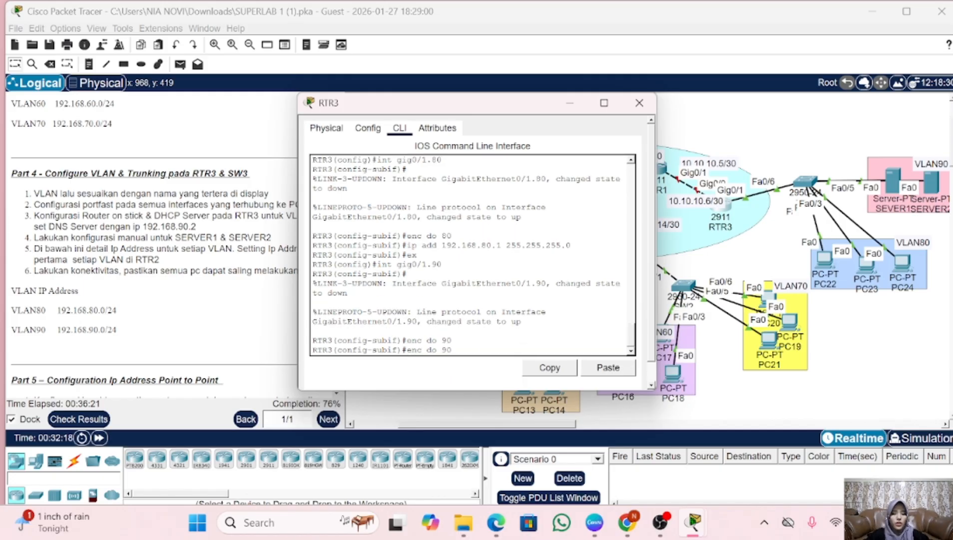
pyautogui.press('Up')
pyautogui.press('Up')
pyautogui.press('Up')
pyautogui.press('Left')
pyautogui.press('Left')
pyautogui.press('Left')
pyautogui.press('Left')
pyautogui.press('Left')
pyautogui.press('Left')
pyautogui.press('Left')
pyautogui.press('Left')
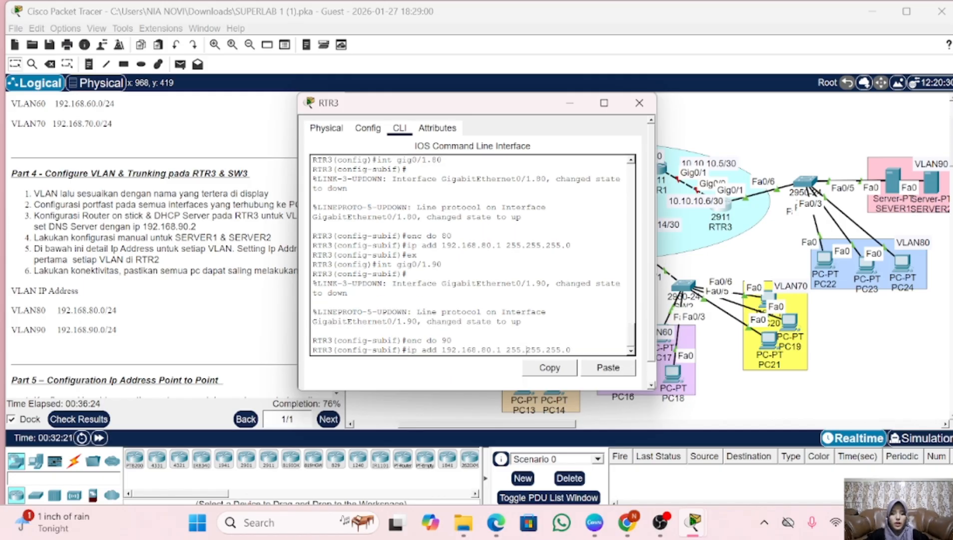
pyautogui.press('Left')
pyautogui.press('Left')
pyautogui.press('Left')
pyautogui.press('BackSpace')
pyautogui.write('9')
pyautogui.press('Return')
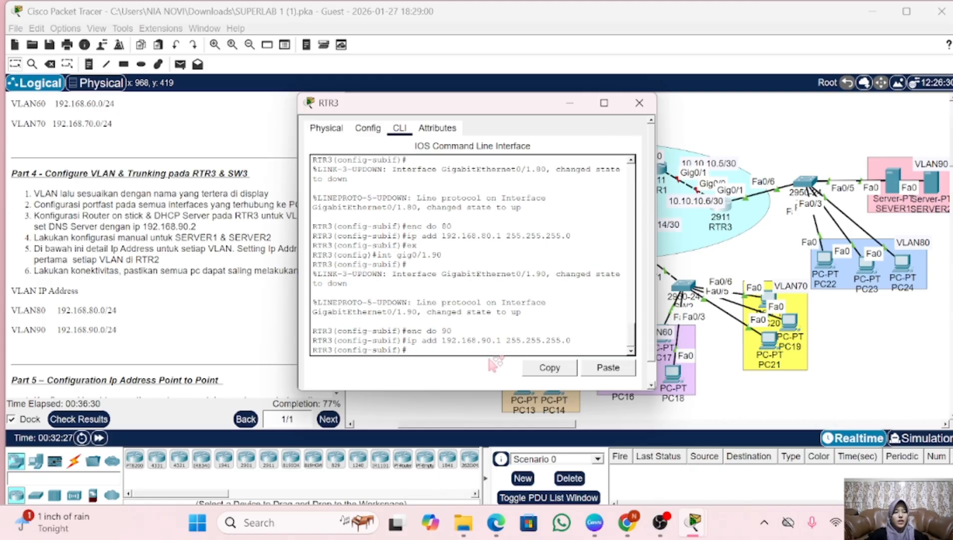
pyautogui.scroll(-1, 489, 357)
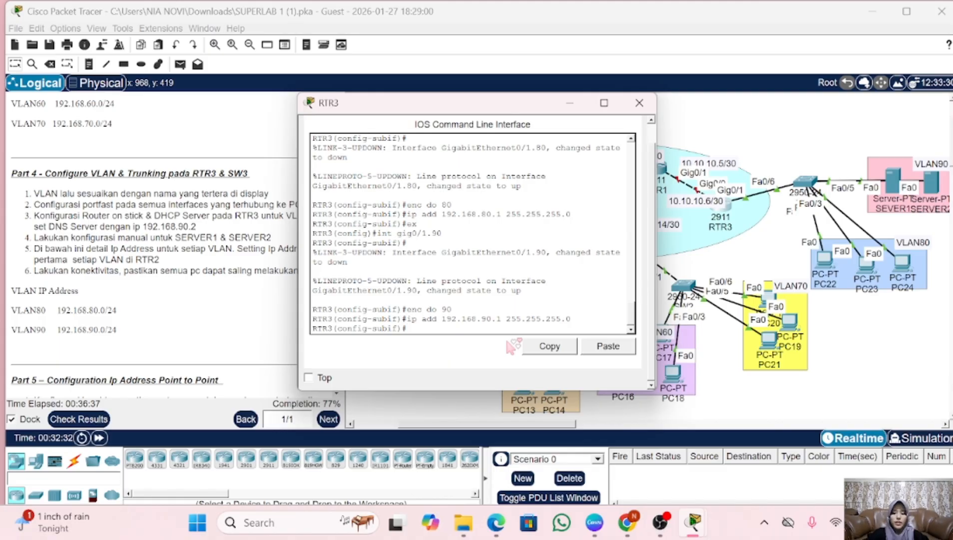
pyautogui.write('ex')
pyautogui.press('Return')
# - Create a DHCP pool named VLAN80 on RTR3
pyautogui.write('ip a')
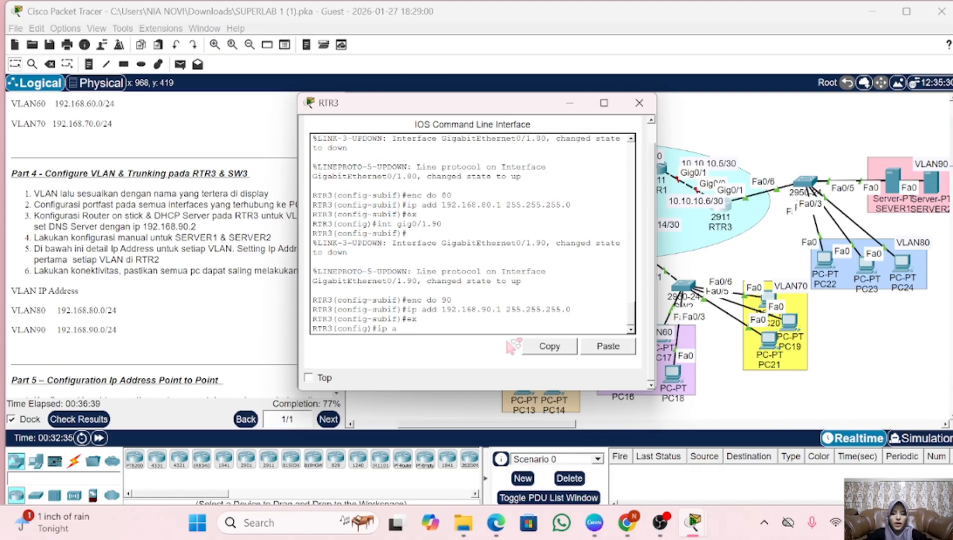
pyautogui.press('BackSpace')
pyautogui.write('dhcp')
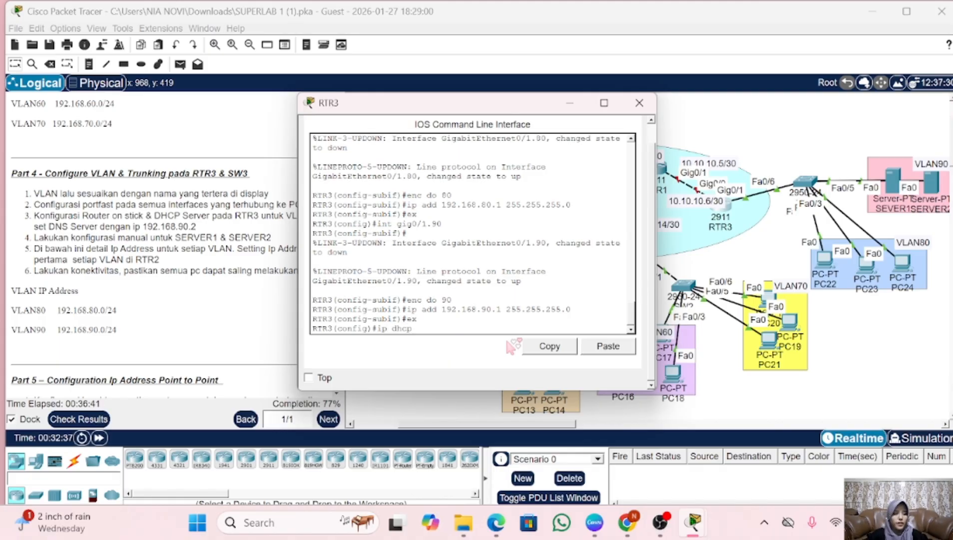
pyautogui.write(' pool V')
pyautogui.press('capslock')
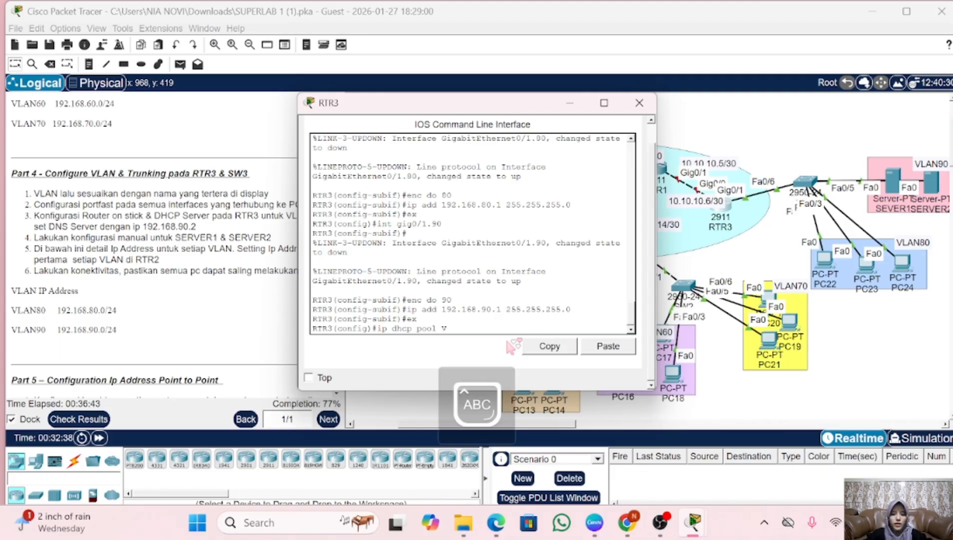
pyautogui.write('LAN8')
pyautogui.press('capslock')
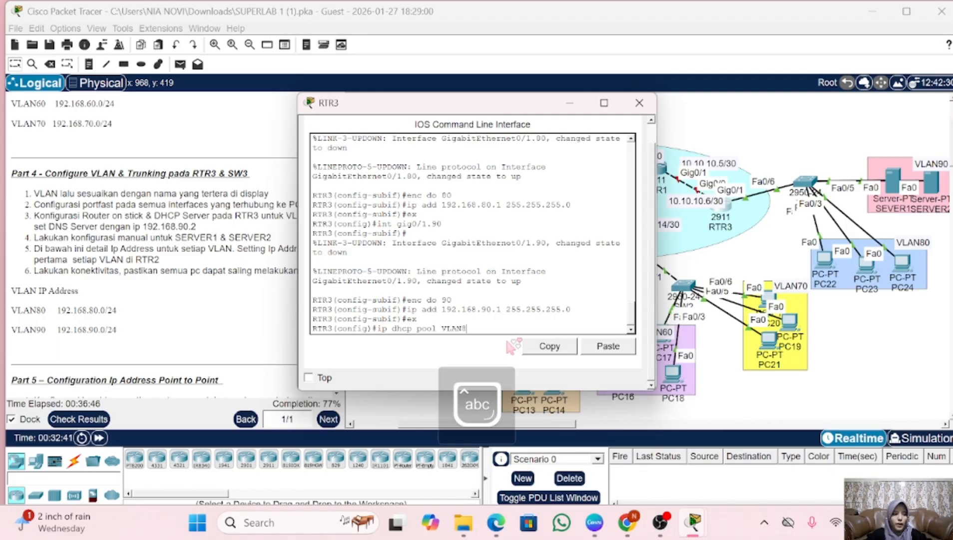
pyautogui.write('0')
pyautogui.press('Return')
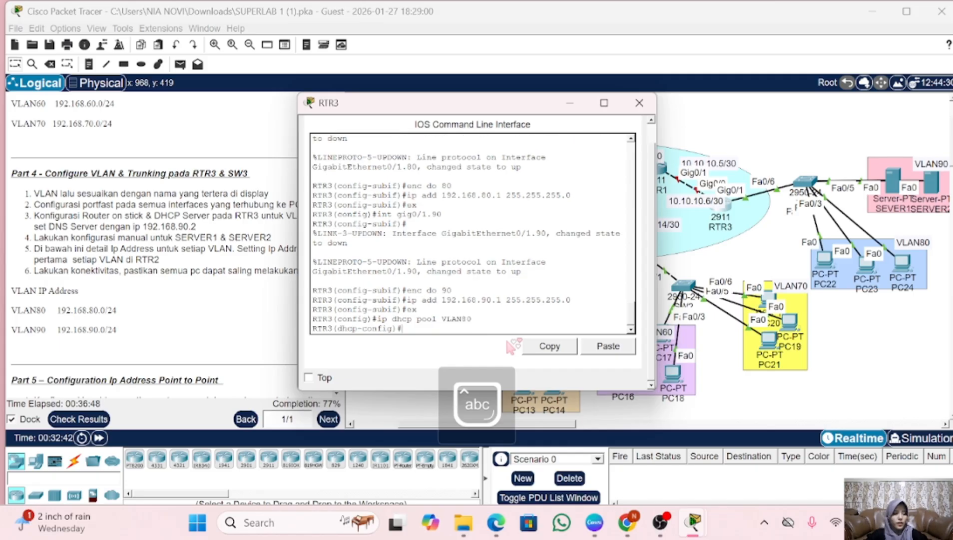
# - Set the VLAN80 pool's network to 192.168.80.0 with mask 255.255.255.0 and its default router to 192.168.80.1
pyautogui.write('netw 1')
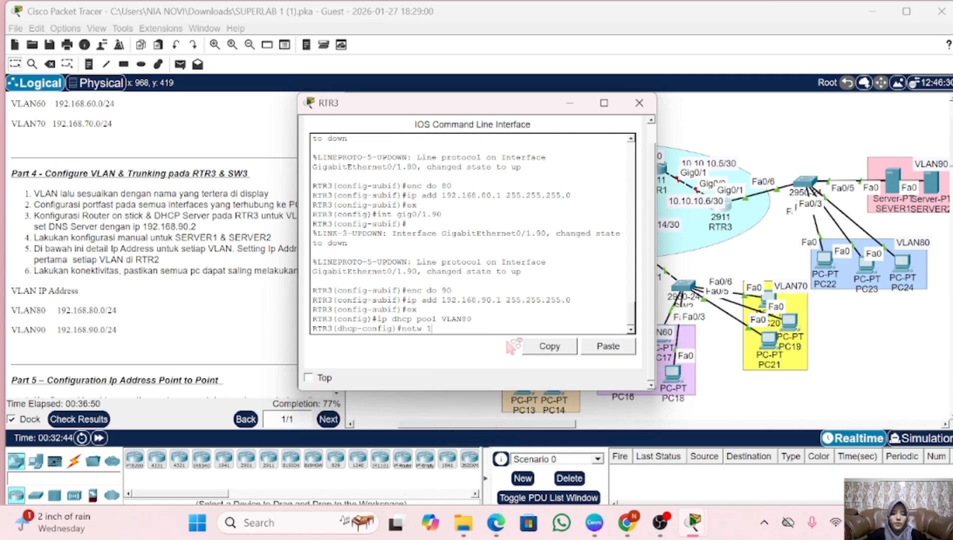
pyautogui.write('92.168.80.0 25')
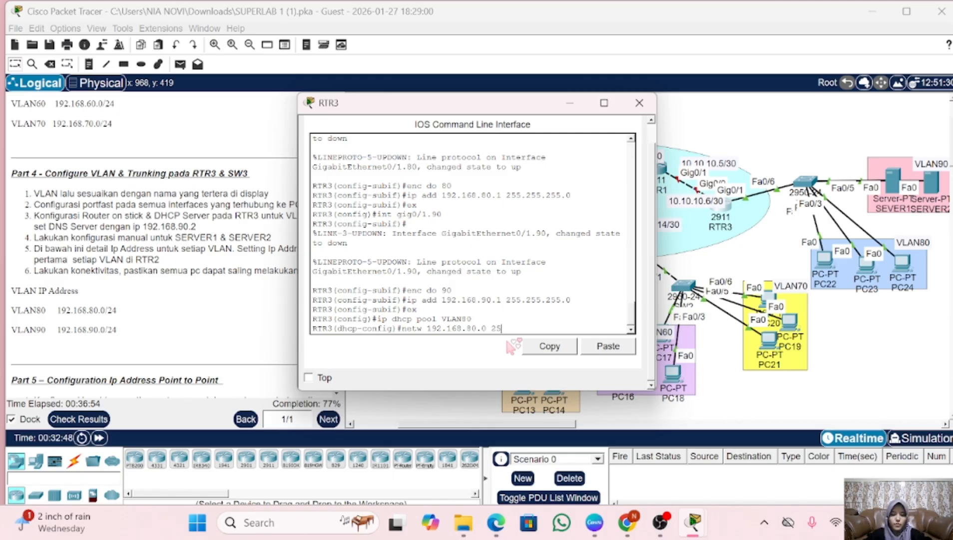
pyautogui.write('5.255.255.0')
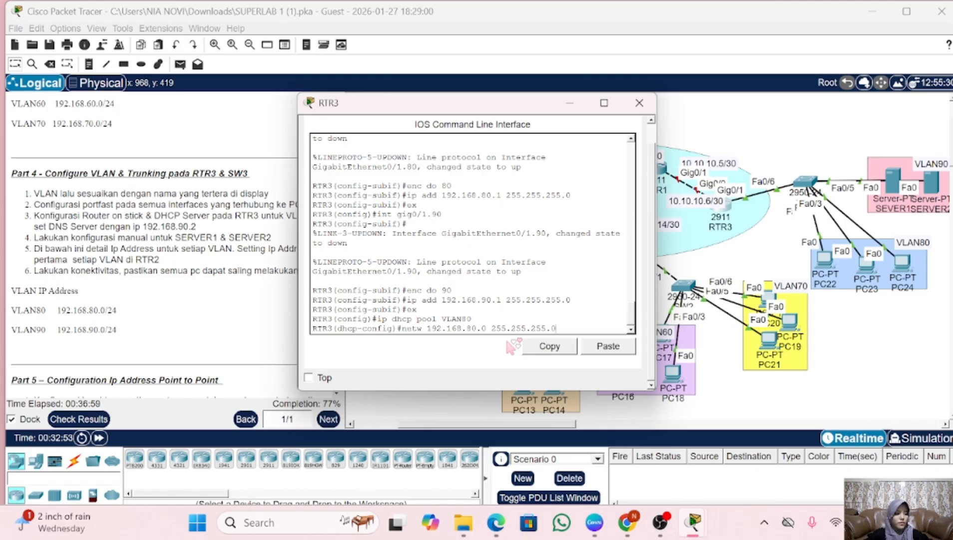
pyautogui.press('Return')
pyautogui.write('de 1')
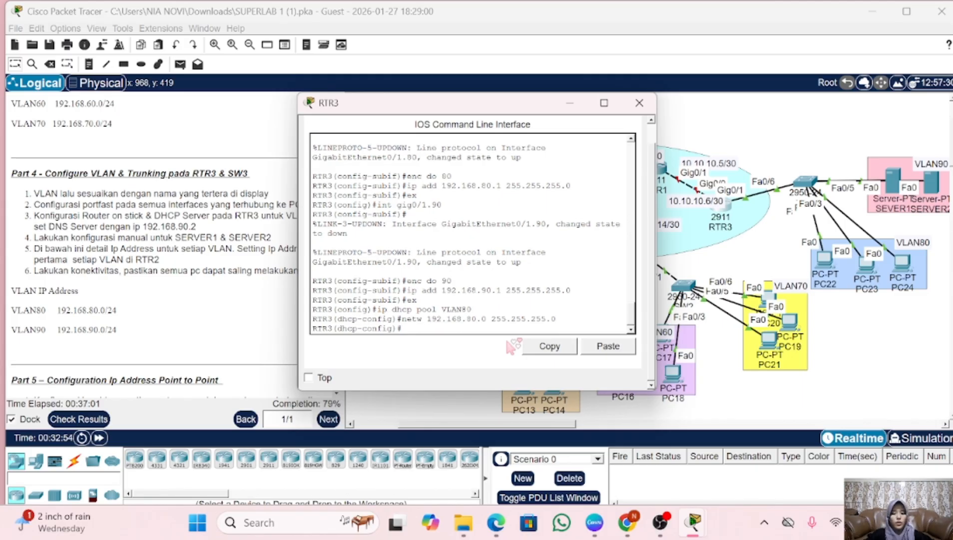
pyautogui.write('92.168.')
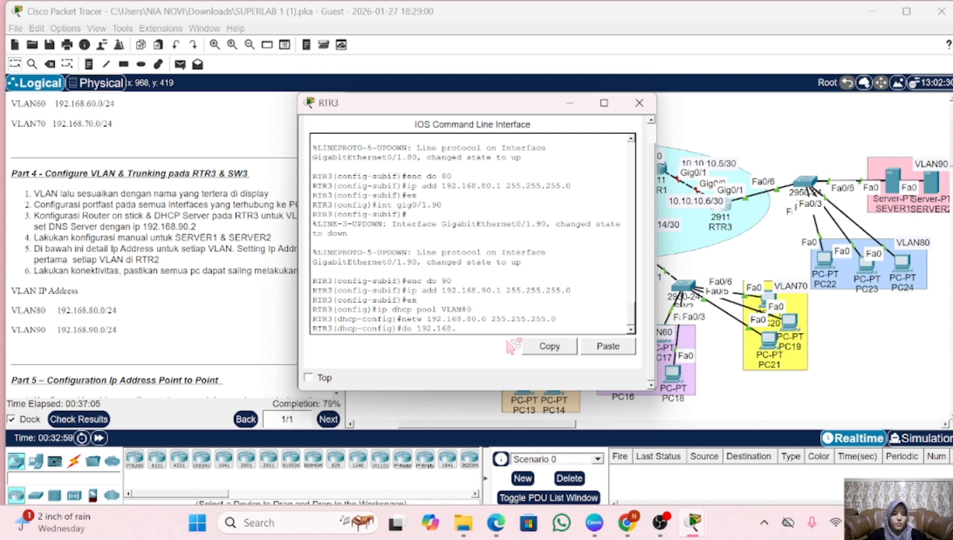
pyautogui.write('80.1')
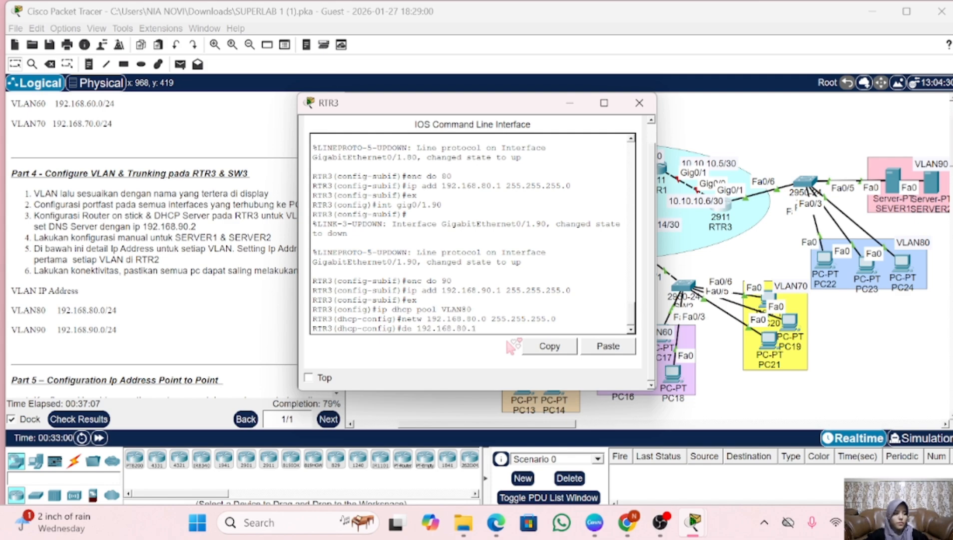
pyautogui.press('Return')
# - Set the VLAN80 pool's DNS server to 192.168.90.2 and exit to global configuration mode
pyautogui.write('dn')
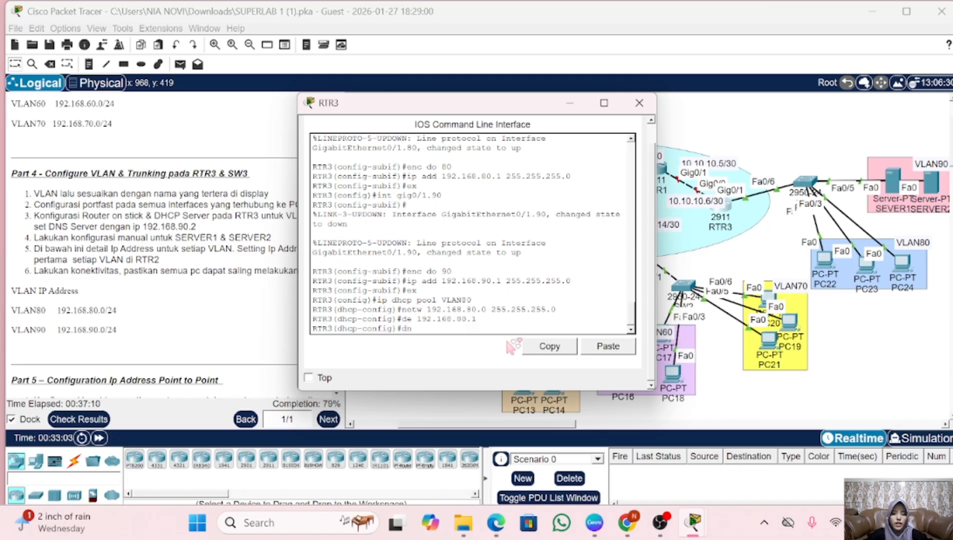
pyautogui.write(' 192.168.9')
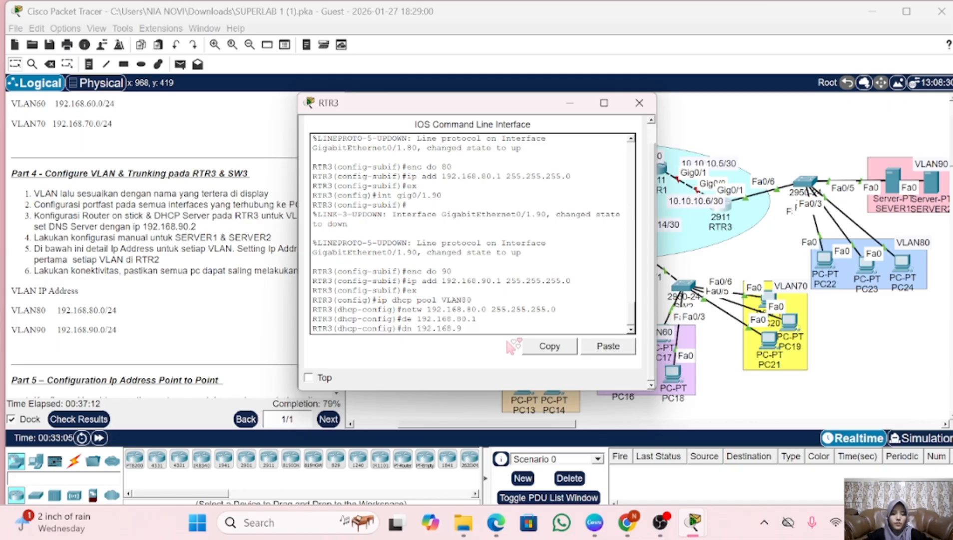
pyautogui.write('0.2')
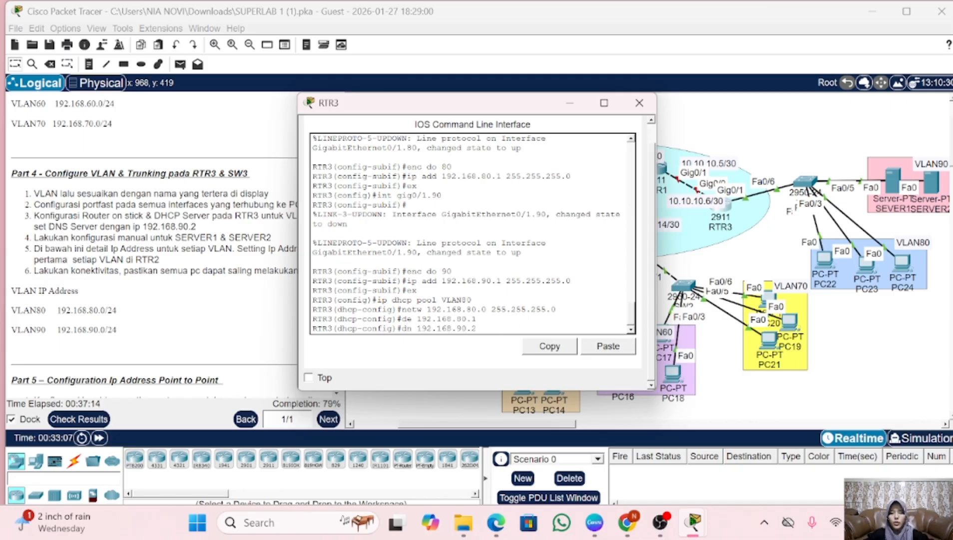
pyautogui.press('Return')
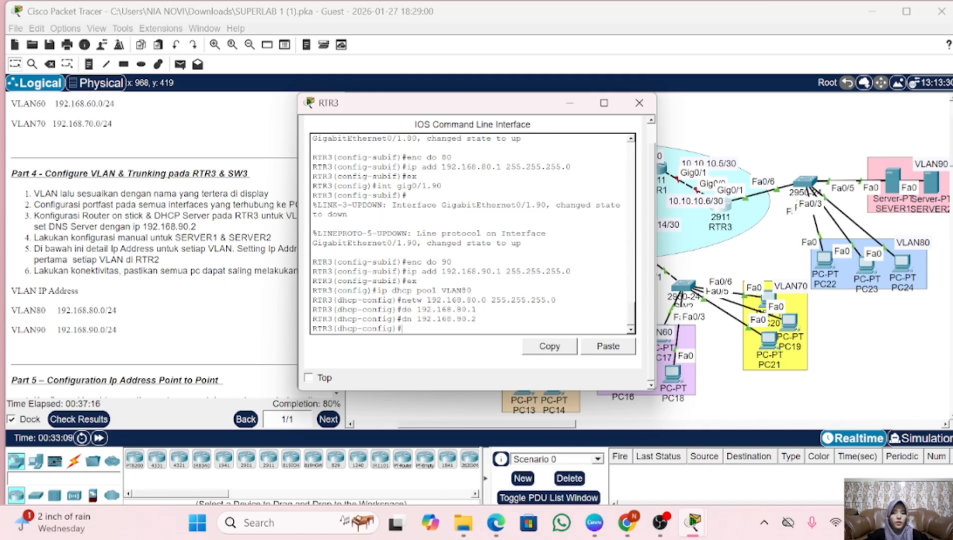
pyautogui.write('ex')
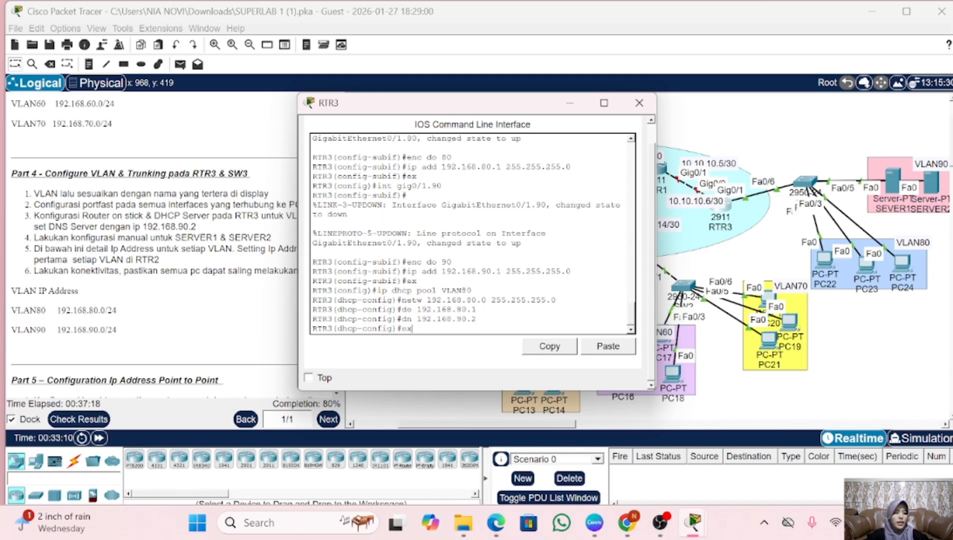
pyautogui.press('Return')
# - Exclude the gateway address 192.168.80.1 from DHCP assignment on RTR3 and close the router's window
pyautogui.write('ip ')
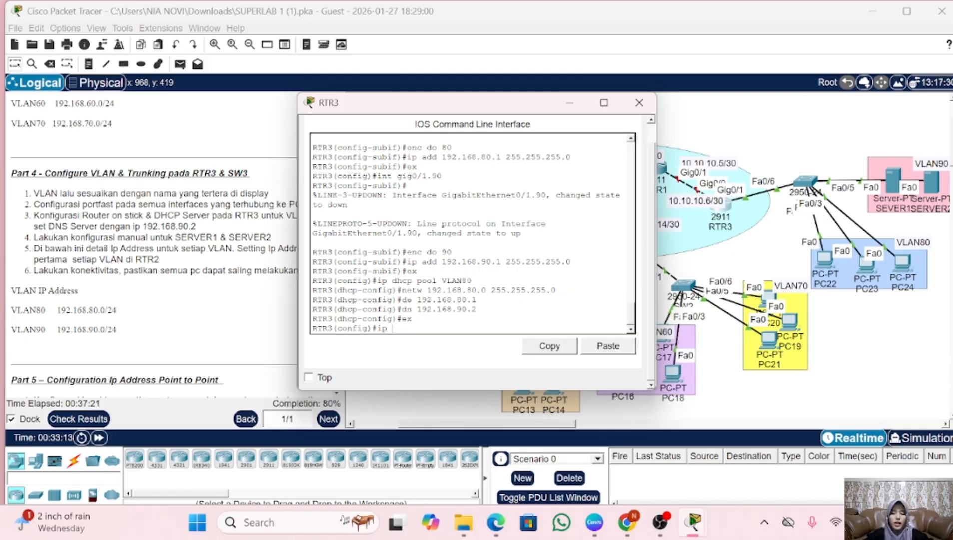
pyautogui.write('dhcp excluded-')
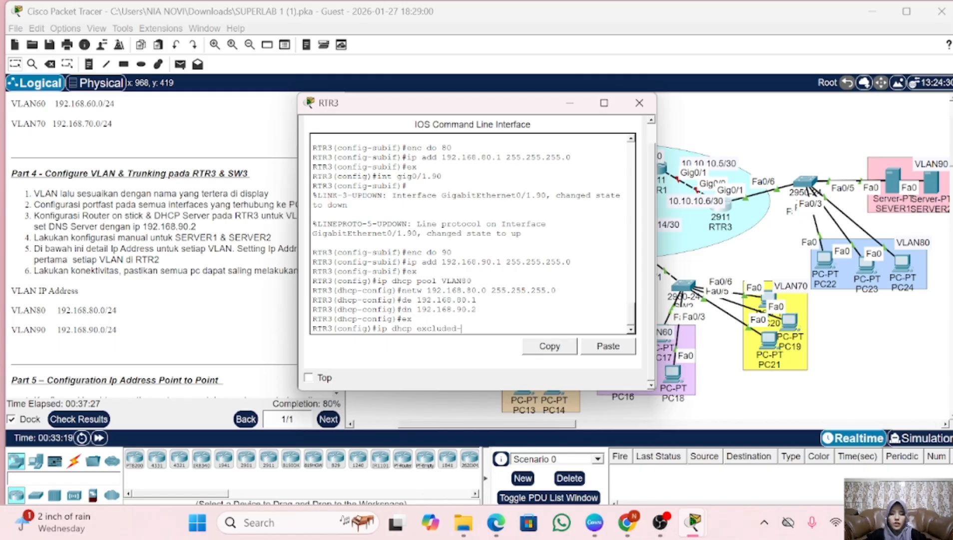
pyautogui.write('address 1')
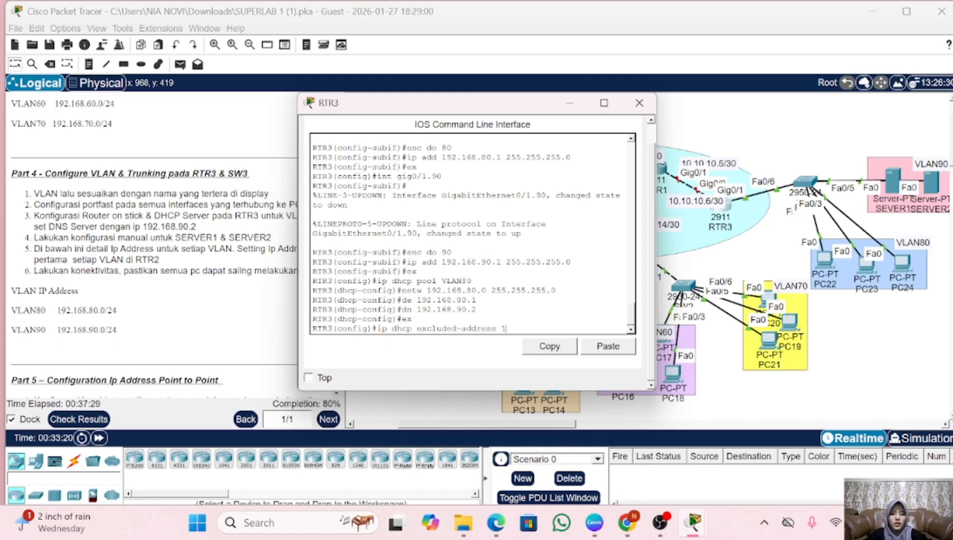
pyautogui.write('92.168.')
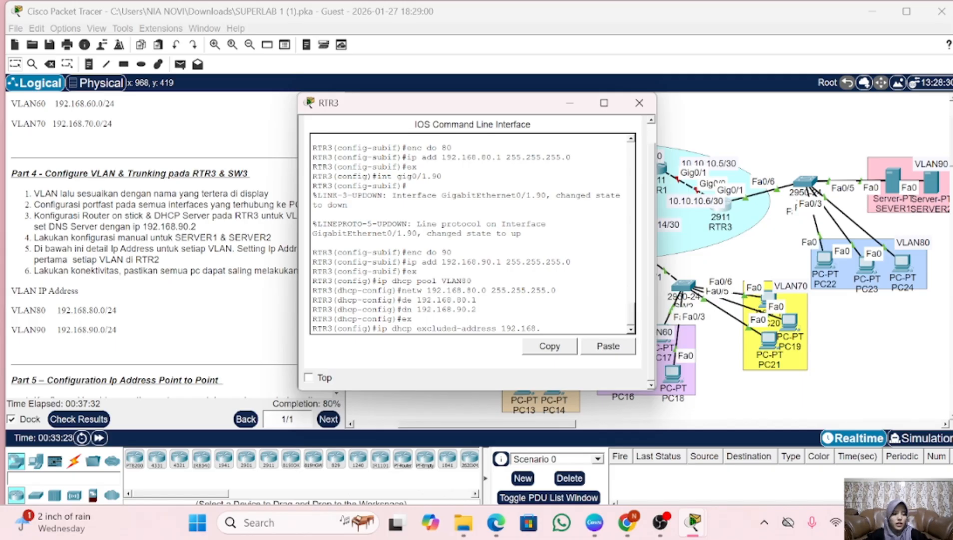
pyautogui.write('9')
pyautogui.press('BackSpace')
pyautogui.write('8')
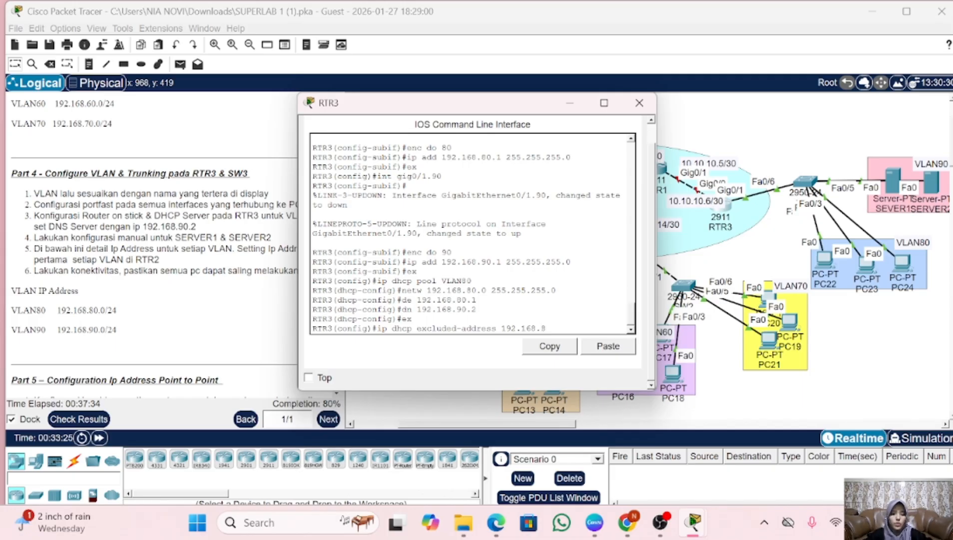
pyautogui.write('0.1')
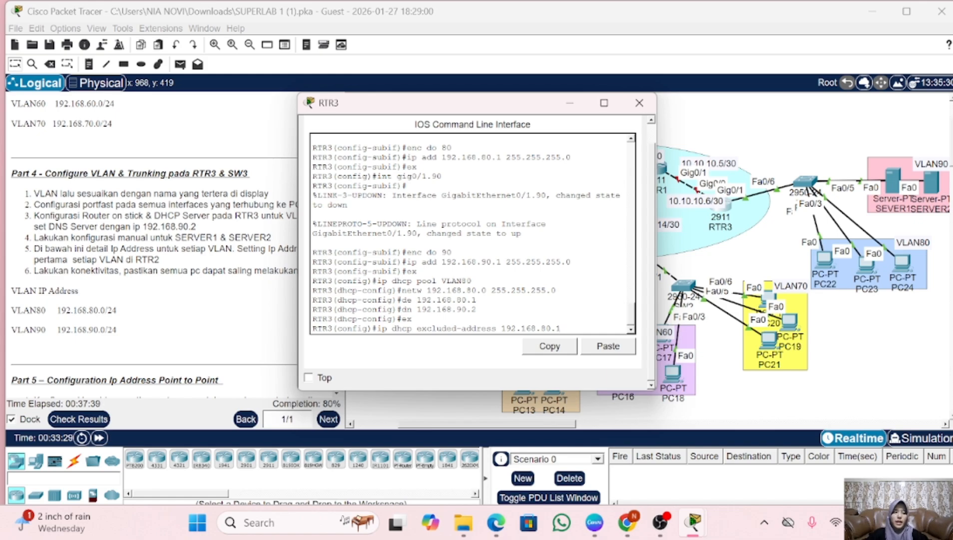
pyautogui.press('Return')
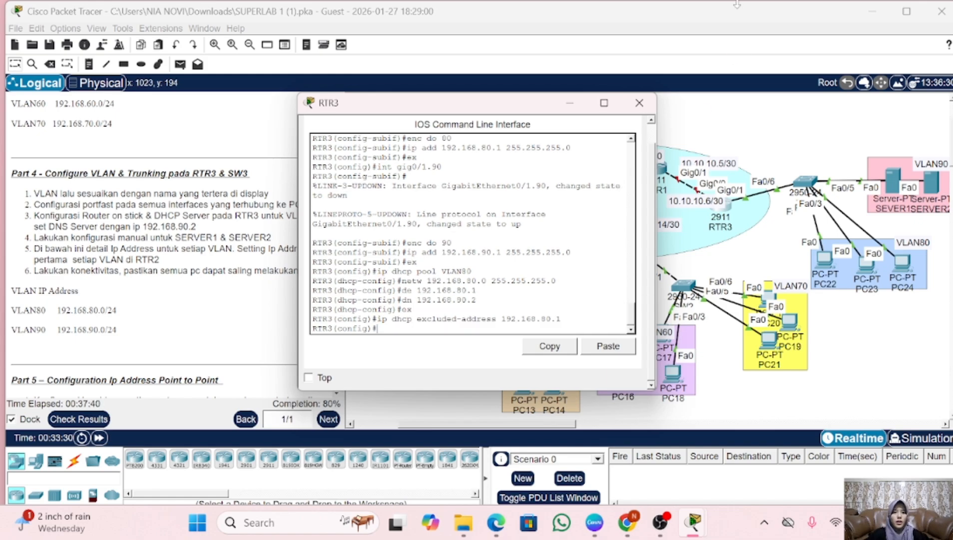
pyautogui.click(642, 103)
# - Switch PC22's IPv4 configuration to DHCP and close its window
pyautogui.hscroll(2, 731, 197)
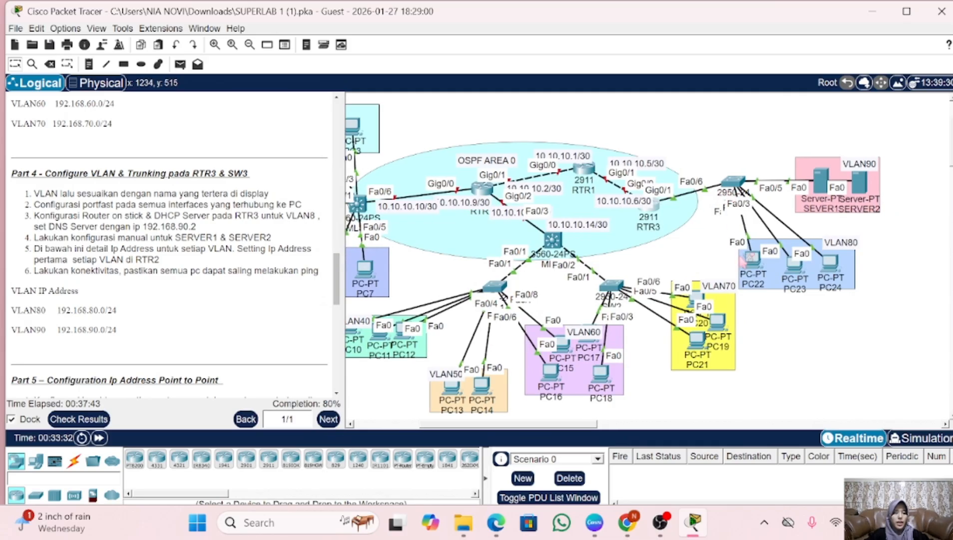
pyautogui.click(757, 260)
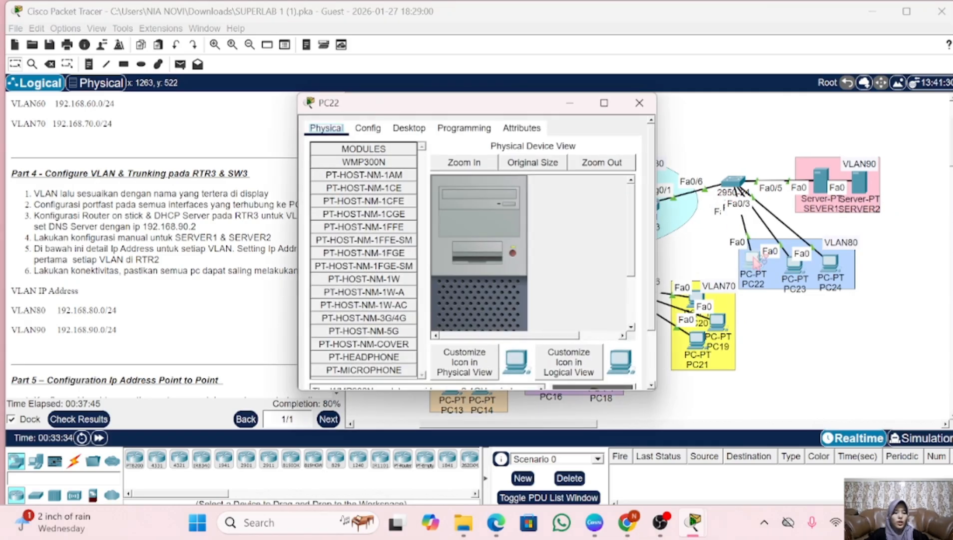
pyautogui.click(420, 128)
pyautogui.click(342, 169)
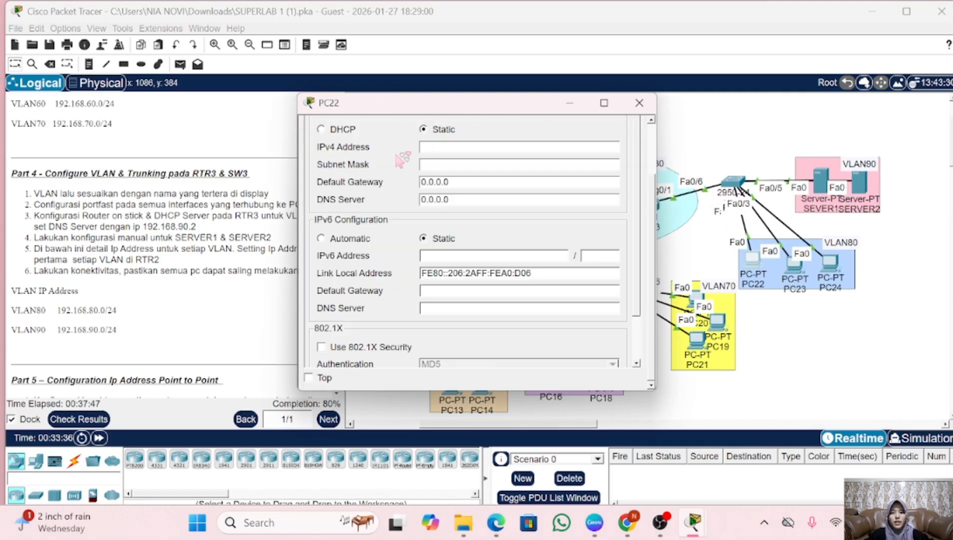
pyautogui.click(321, 129)
pyautogui.scroll(2, 410, 239)
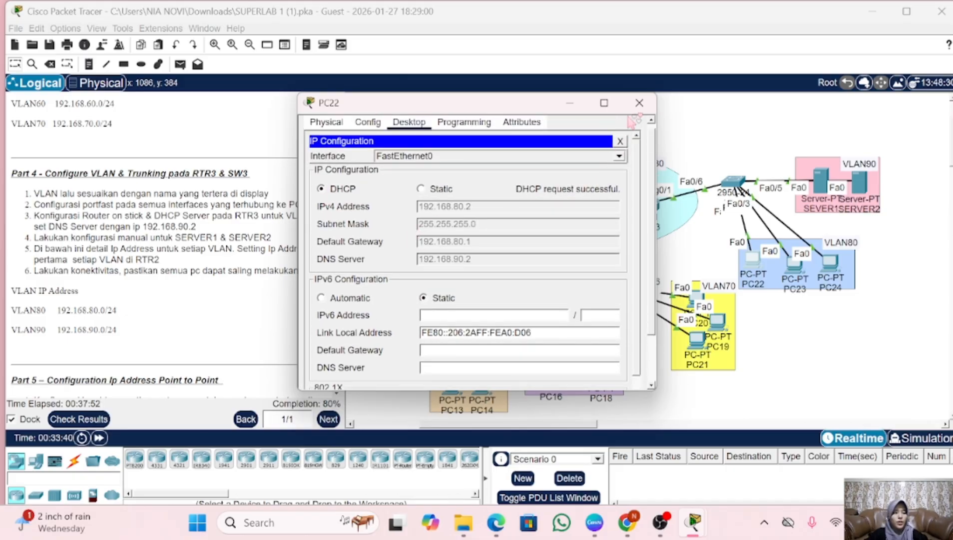
pyautogui.click(639, 104)
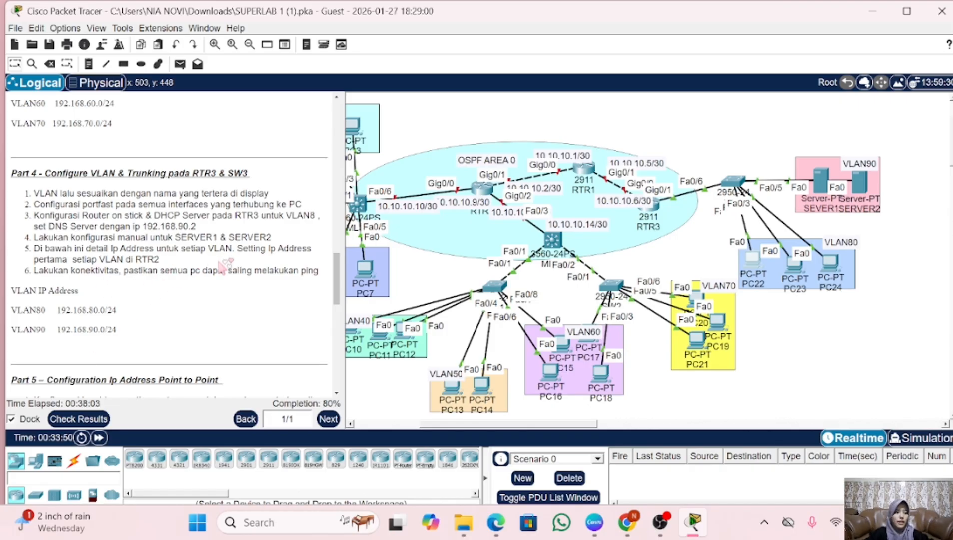
# - Set SEVER1's static IPv4 address to 192.168.90.2 with subnet mask 255.255.255.0
pyautogui.hscroll(4, 736, 216)
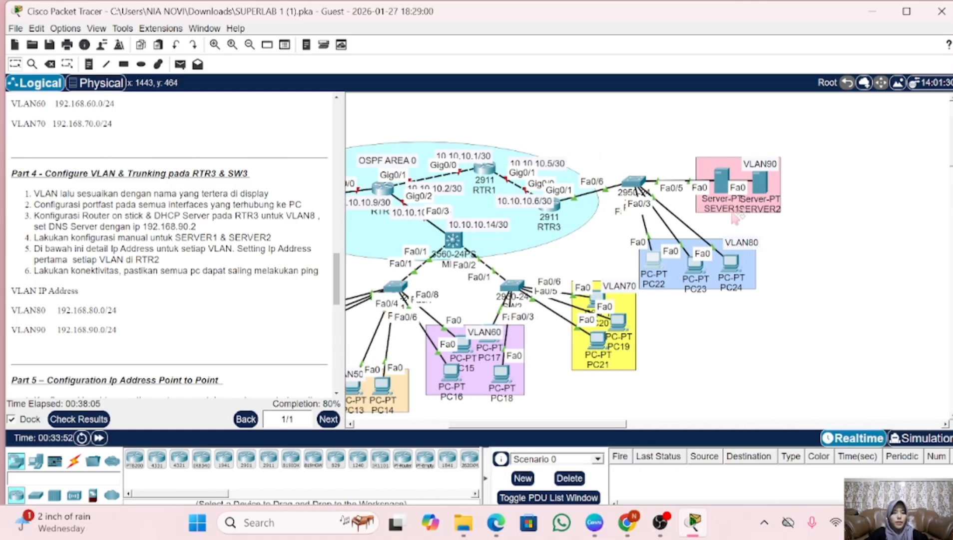
pyautogui.click(723, 176)
pyautogui.click(468, 125)
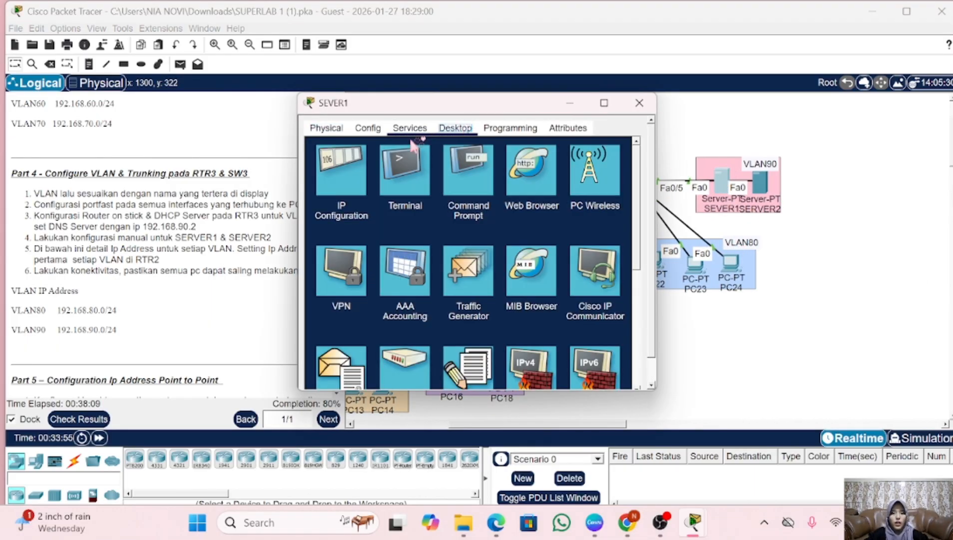
pyautogui.click(342, 167)
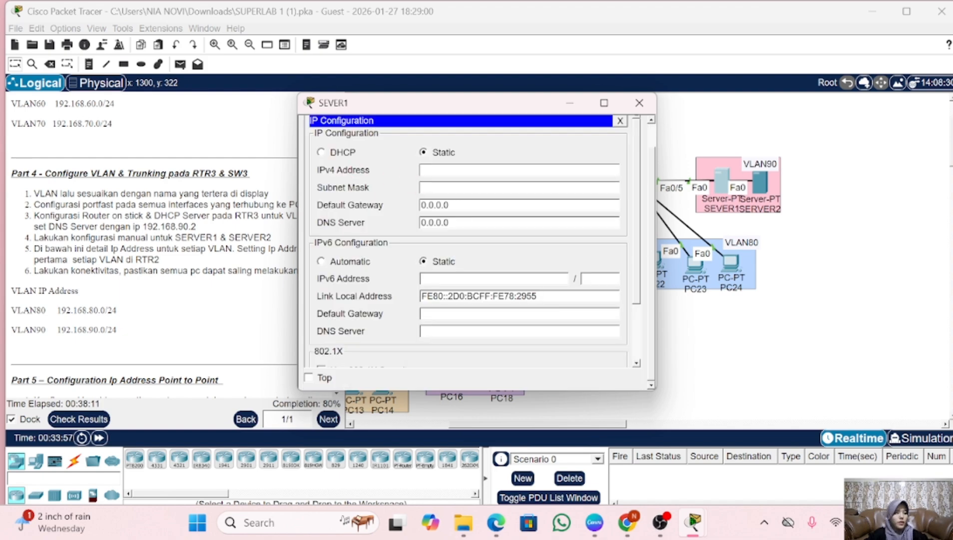
pyautogui.write('192.1')
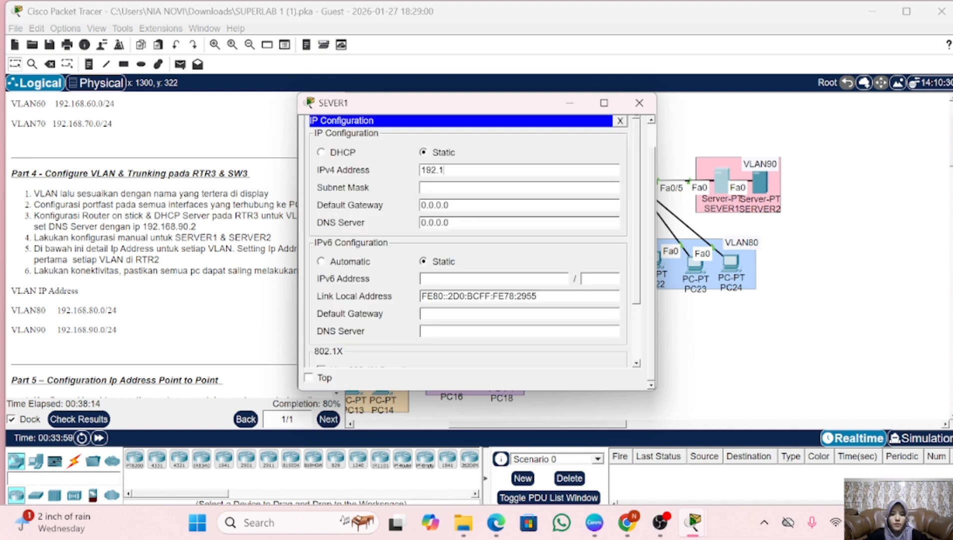
pyautogui.write('68.90.2')
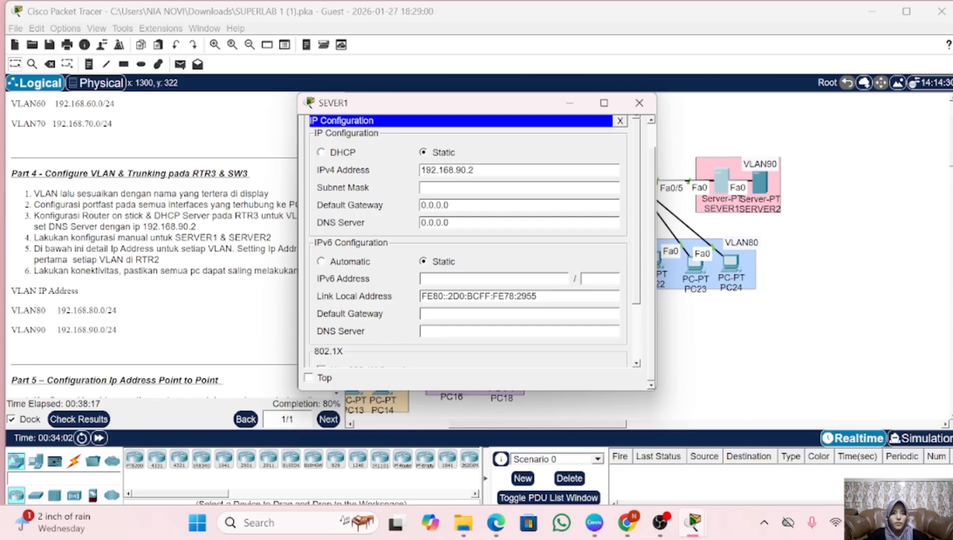
pyautogui.press('Tab')
# - Set SEVER1's default gateway to 192.168.90.1 and DNS server to 192.168.90.2, and close its window
pyautogui.press('Tab')
pyautogui.press('BackSpace')
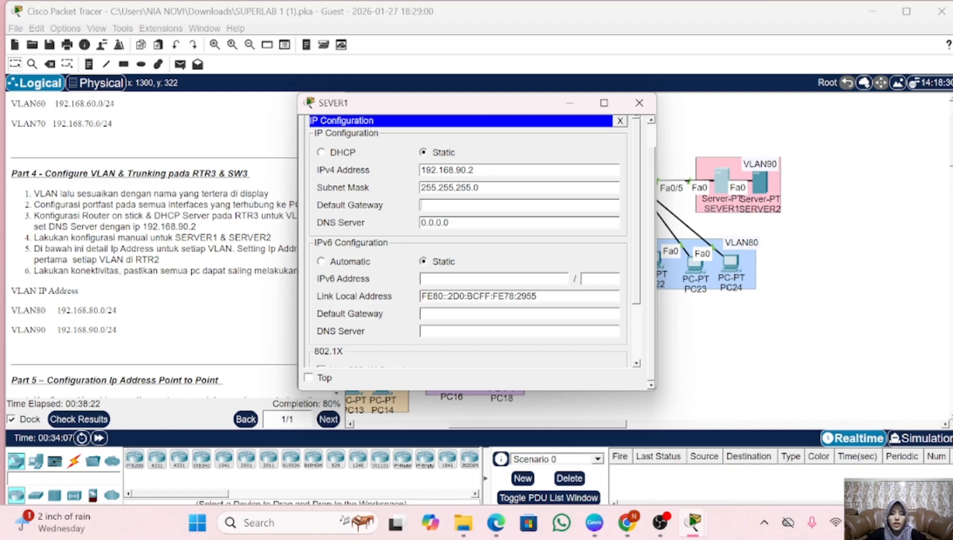
pyautogui.write('192')
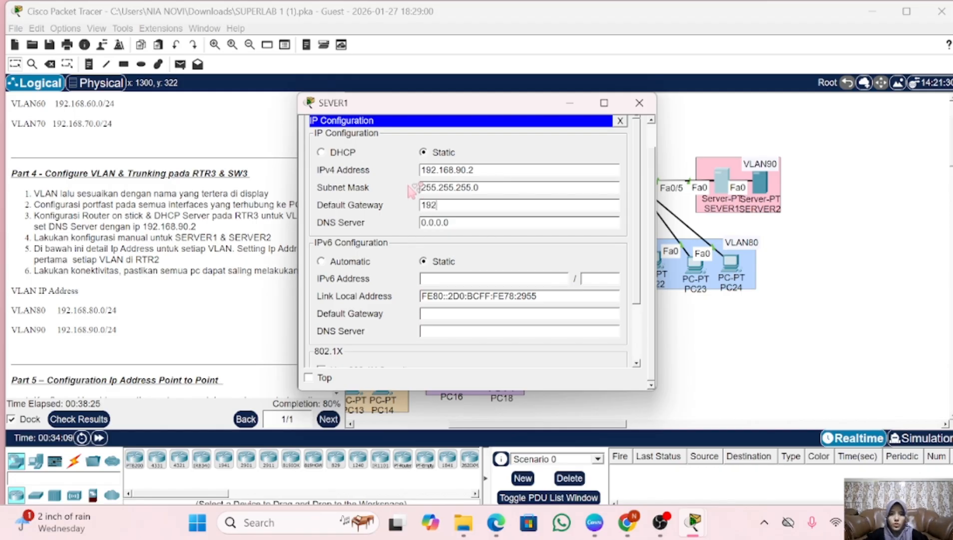
pyautogui.write('.168.90.1')
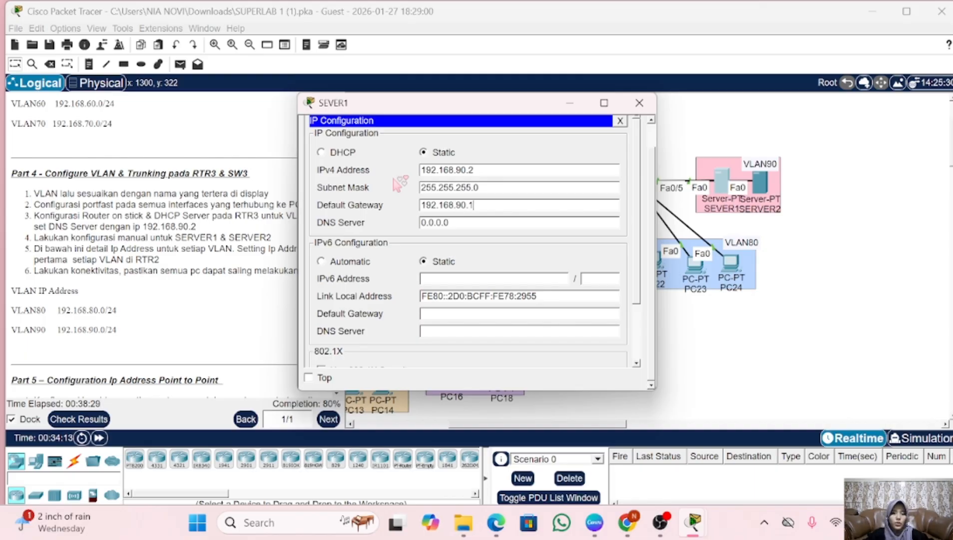
pyautogui.moveTo(444, 223); pyautogui.dragTo(429, 223)
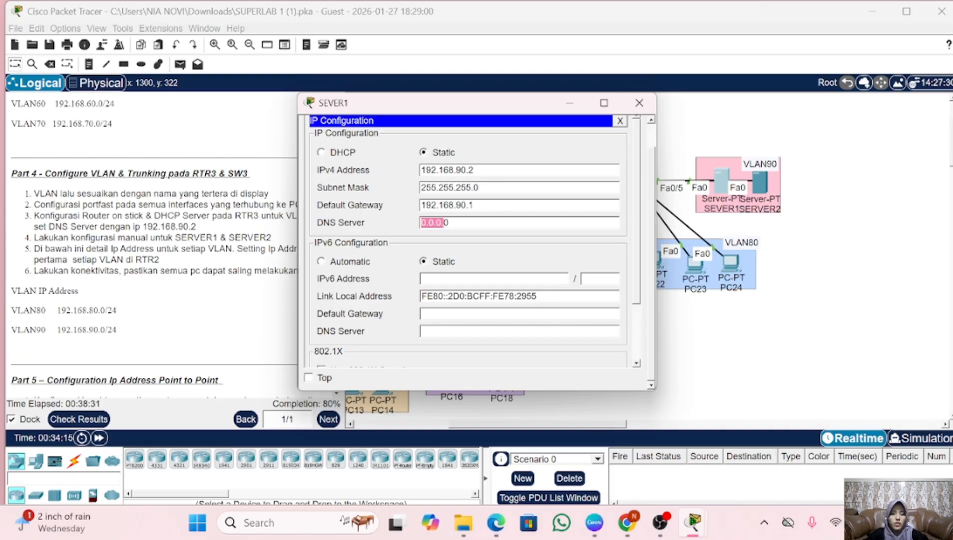
pyautogui.press('BackSpace')
pyautogui.press('BackSpace')
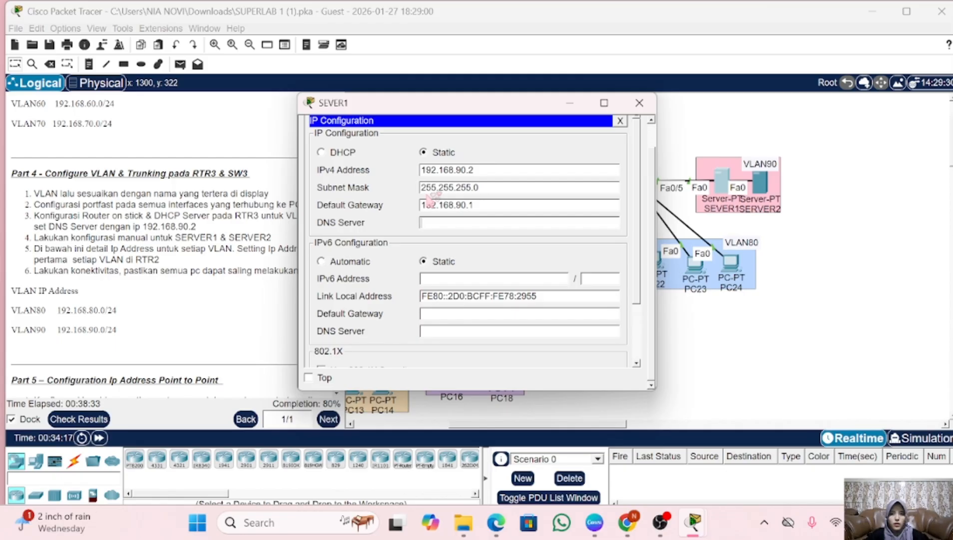
pyautogui.write('192.168')
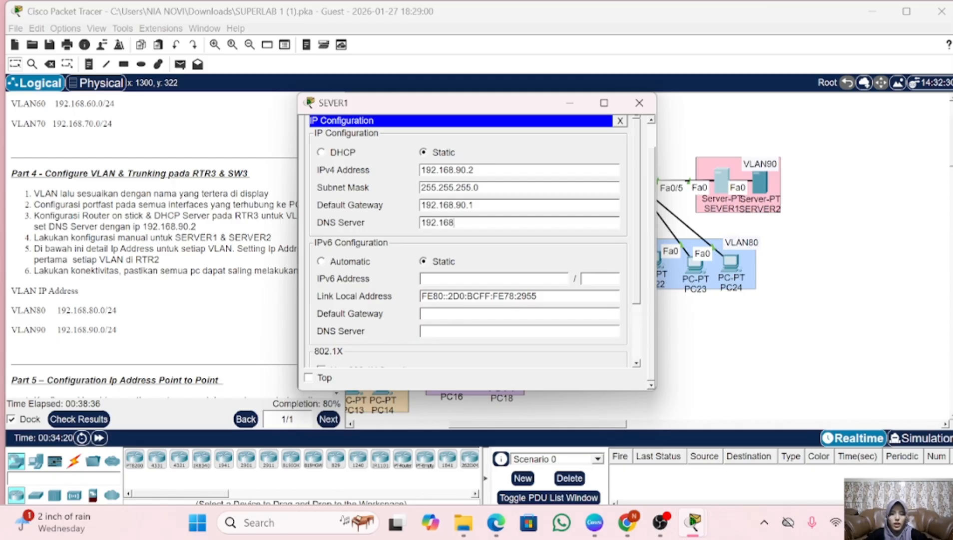
pyautogui.write('.90.2')
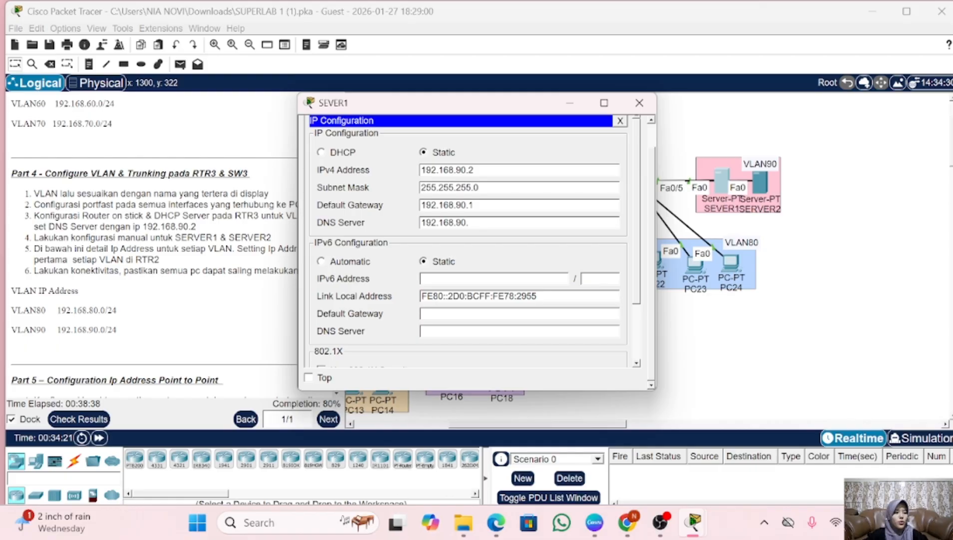
pyautogui.click(640, 102)
# - Set SERVER2's static IPv4 address to 192.168.90.3 with subnet mask 255.255.255.0
pyautogui.click(760, 183)
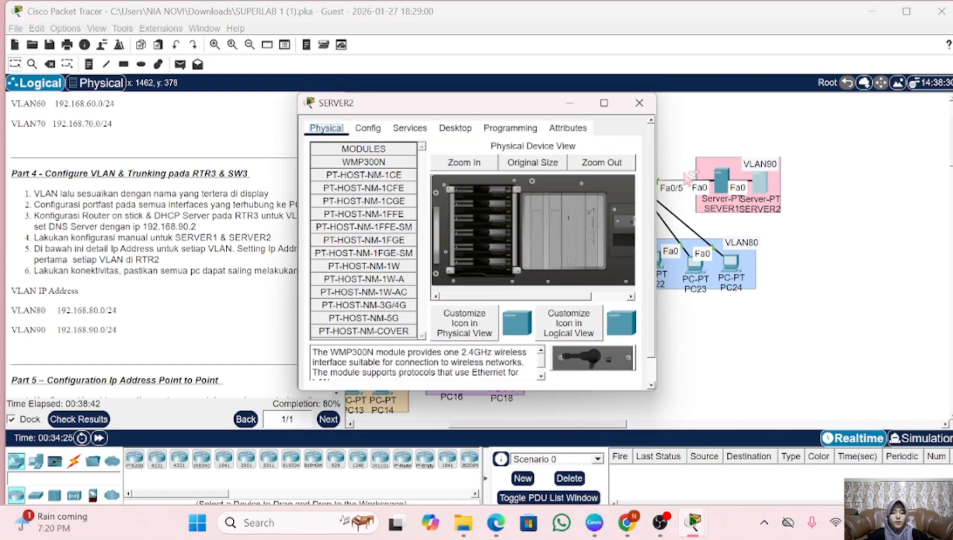
pyautogui.click(435, 122)
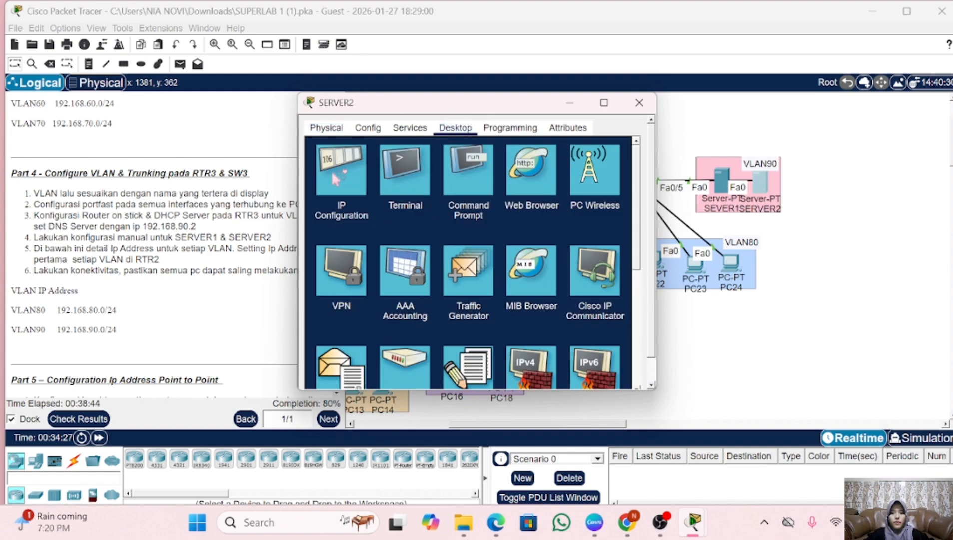
pyautogui.click(340, 174)
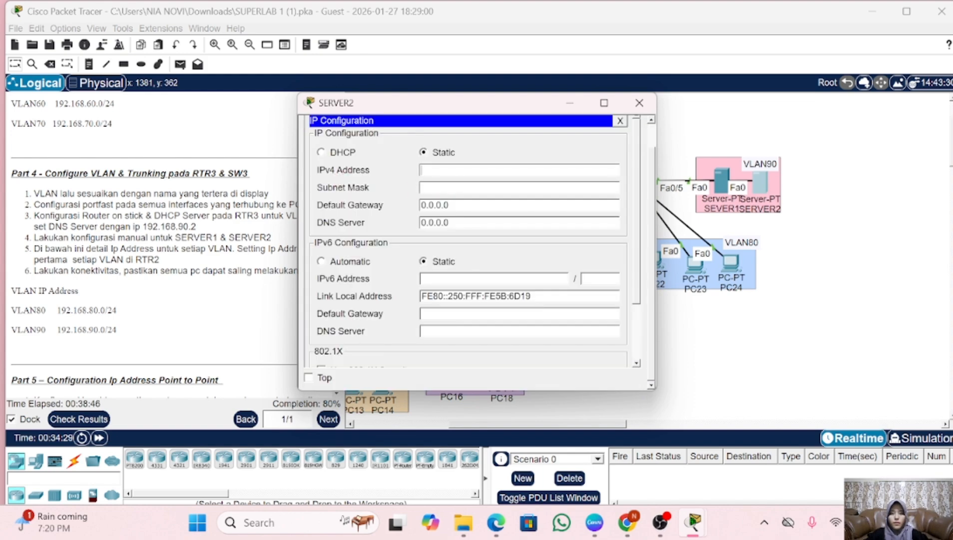
pyautogui.write('192.168')
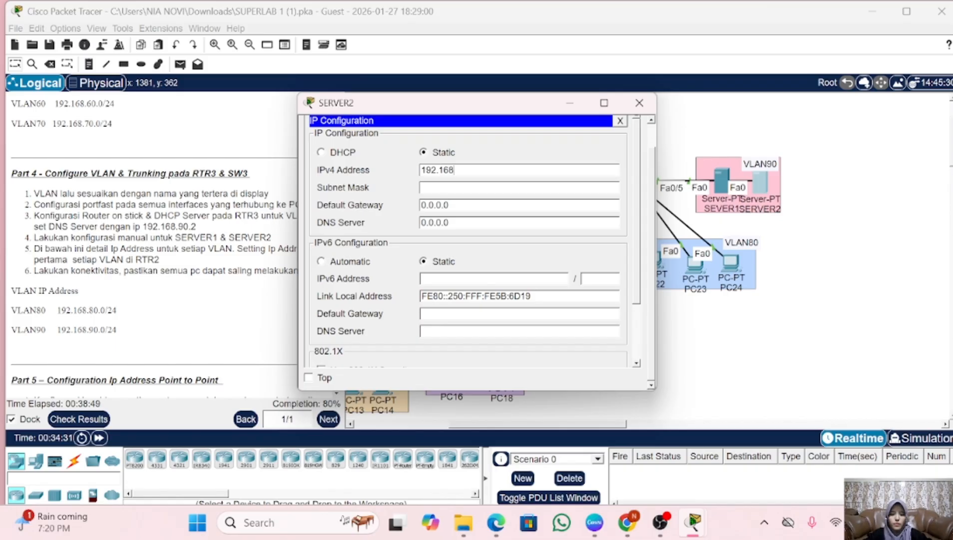
pyautogui.write('.90.')
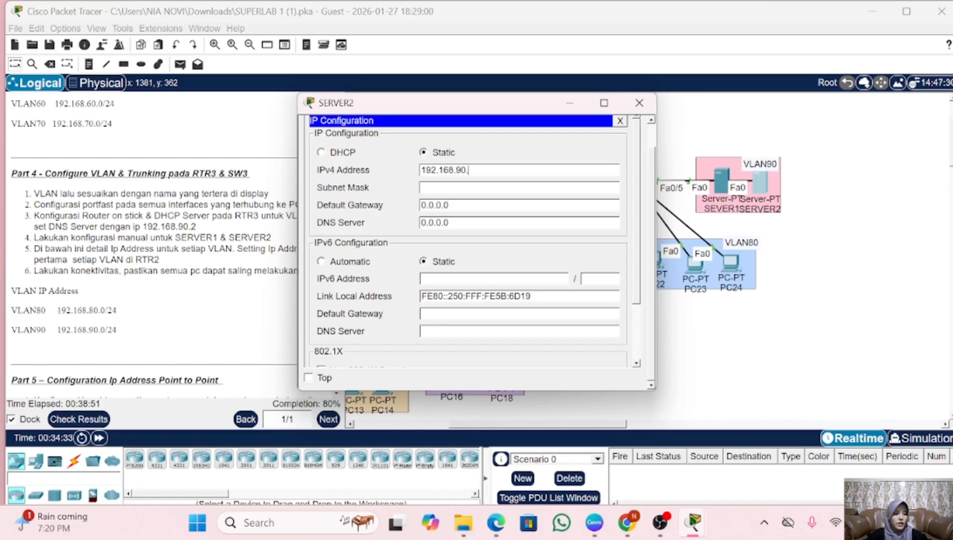
pyautogui.write('3')
pyautogui.press('Tab')
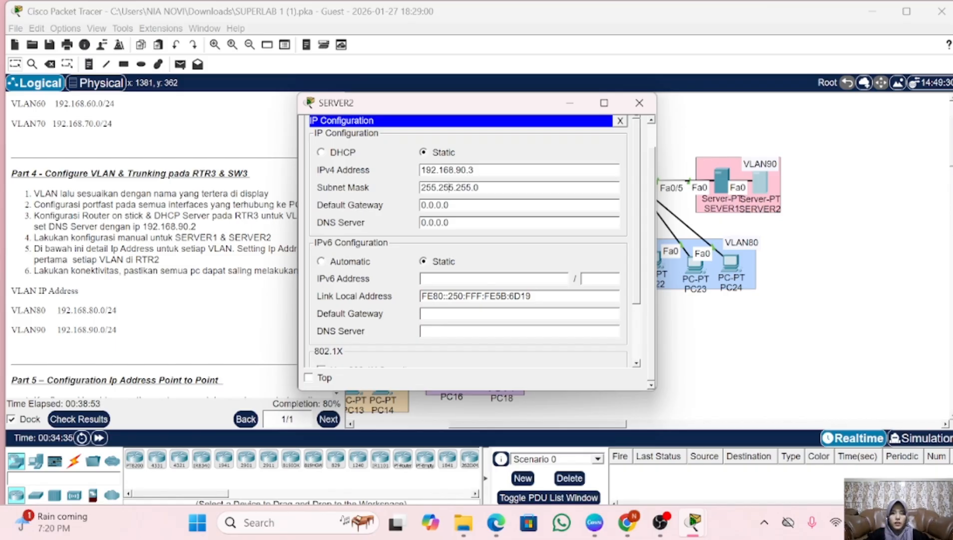
# - Copy SERVER2's IPv4 address into its default gateway and change the last octet to make it 192.168.90.1
pyautogui.moveTo(422, 170); pyautogui.dragTo(474, 170)
pyautogui.hotkey('ctrl', 'c')
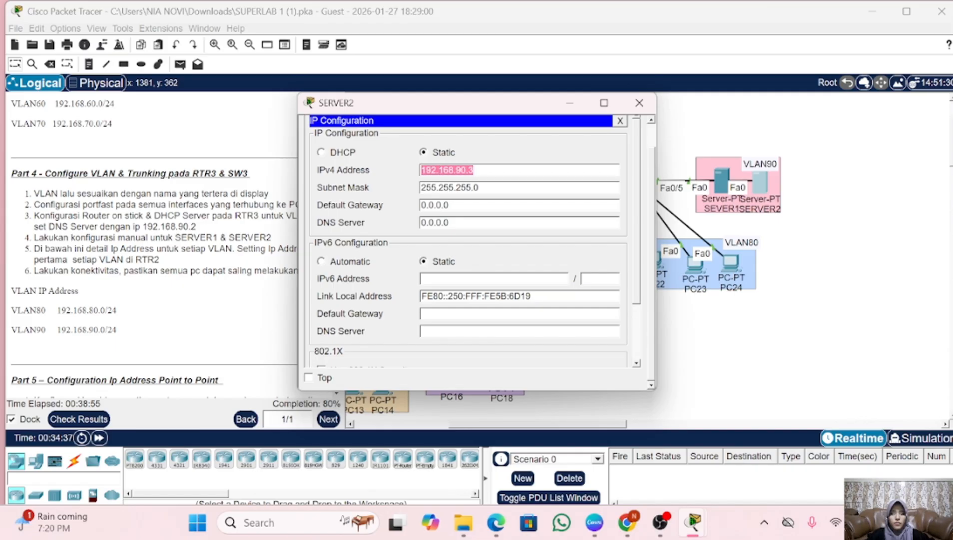
pyautogui.click(450, 205)
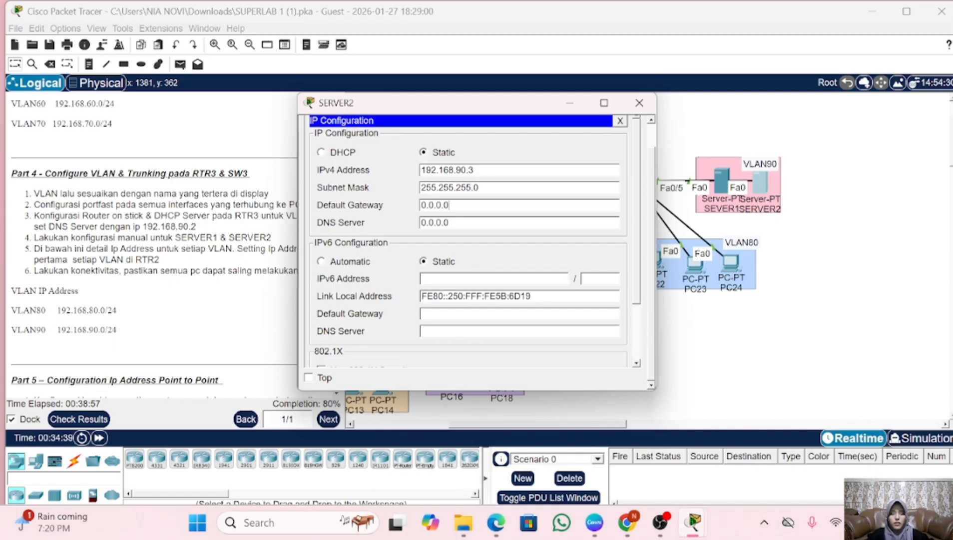
pyautogui.press('BackSpace')
pyautogui.press('BackSpace')
pyautogui.press('BackSpace')
pyautogui.press('BackSpace')
pyautogui.press('BackSpace')
pyautogui.press('BackSpace')
pyautogui.press('BackSpace')
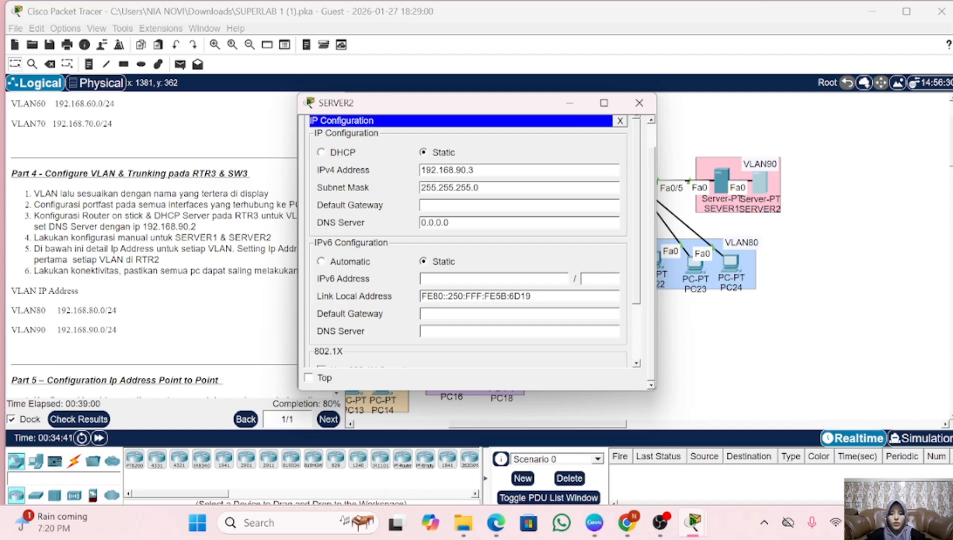
pyautogui.hotkey('ctrl', 'v')
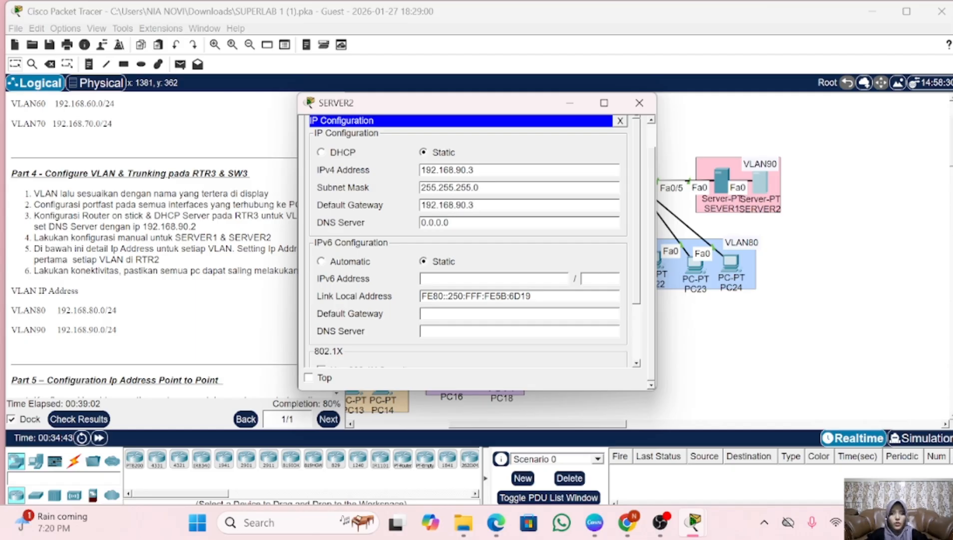
pyautogui.press('BackSpace')
# - Set SERVER2's DNS server to 192.168.90.2 and close its window
pyautogui.moveTo(449, 222); pyautogui.dragTo(420, 223)
pyautogui.press('BackSpace')
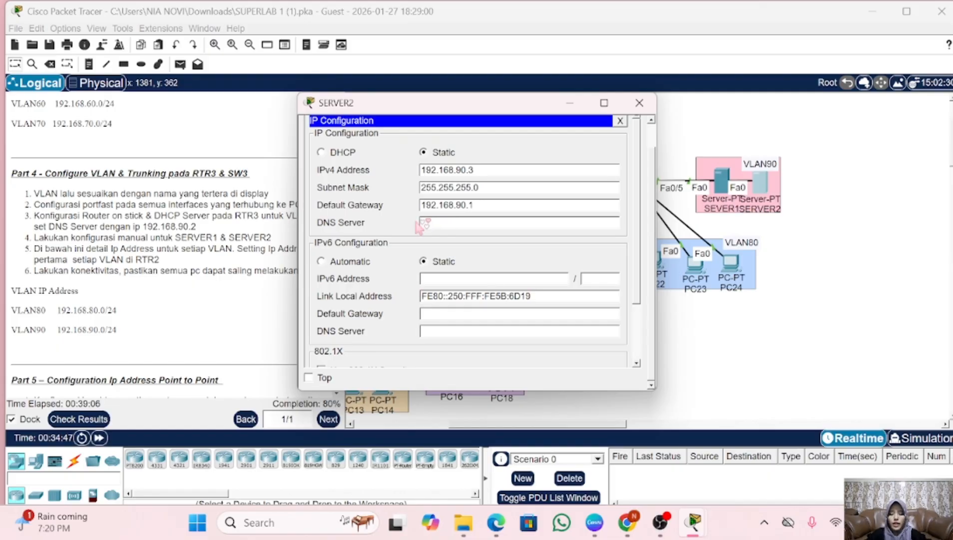
pyautogui.hotkey('ctrl', 'v')
pyautogui.press('BackSpace')
pyautogui.write('2')
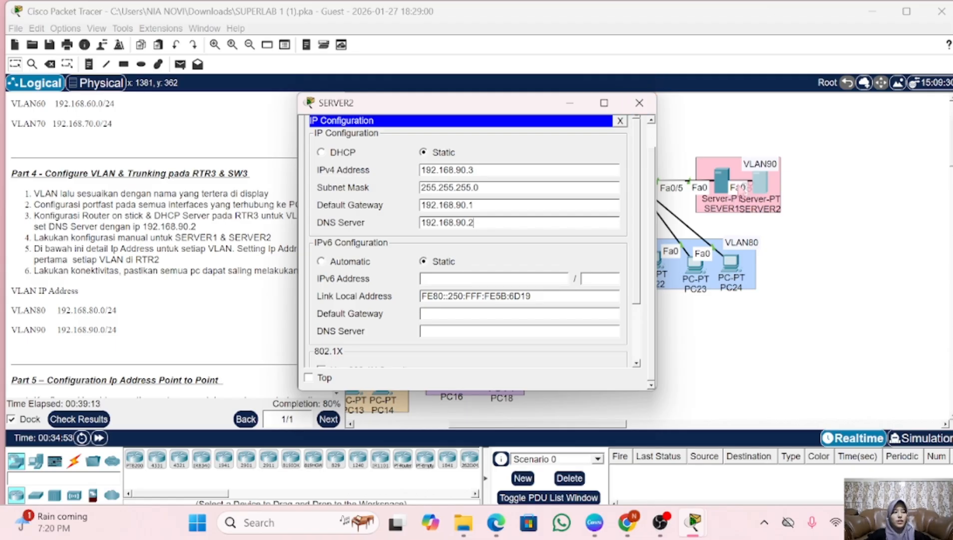
pyautogui.click(640, 102)
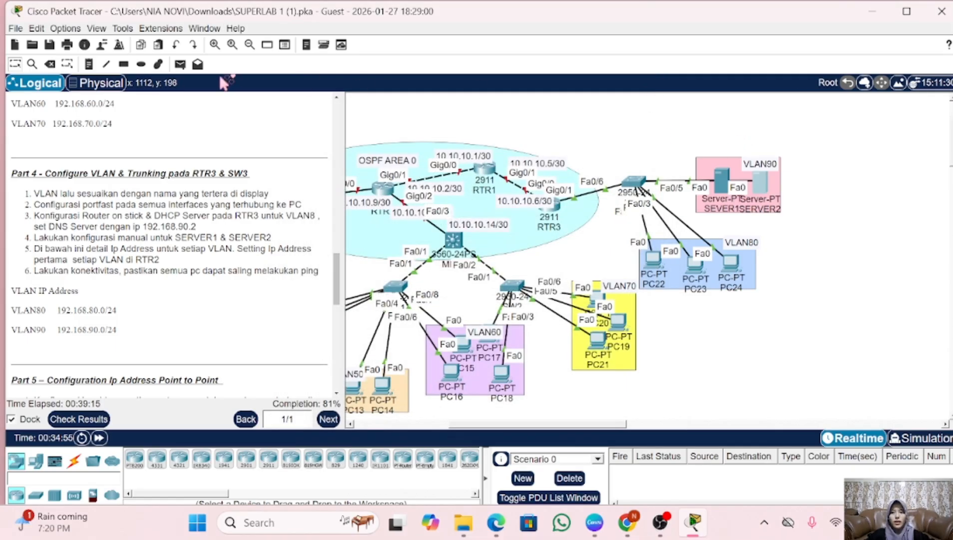
# - Test connectivity between VLAN80 and VLAN90 by sending a simple PDU from PC22 to SEVER1 twice
pyautogui.click(181, 64)
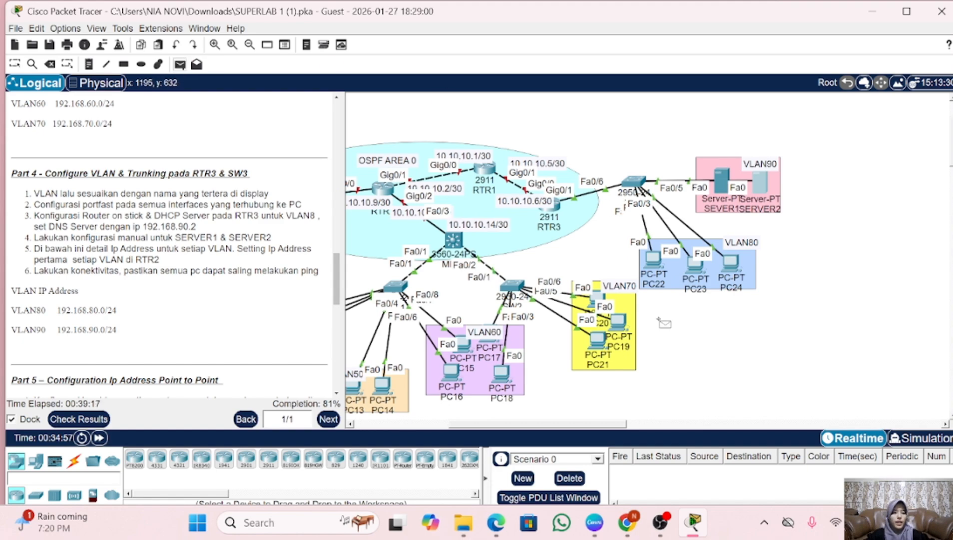
pyautogui.click(653, 258)
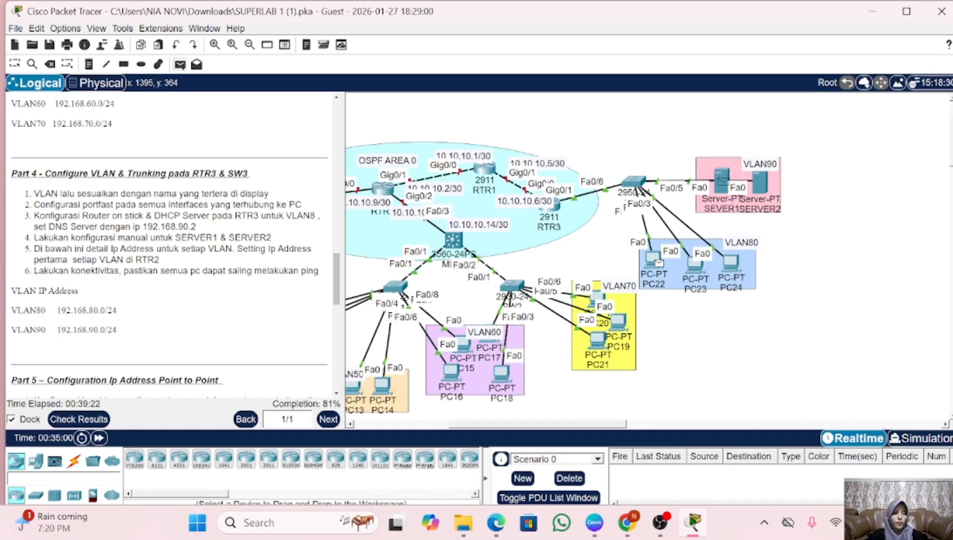
pyautogui.click(722, 183)
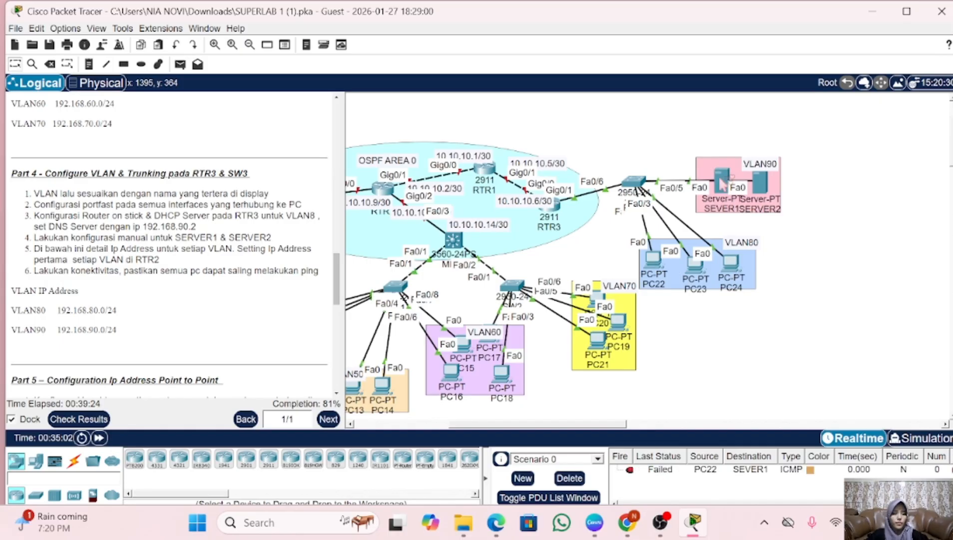
pyautogui.click(181, 65)
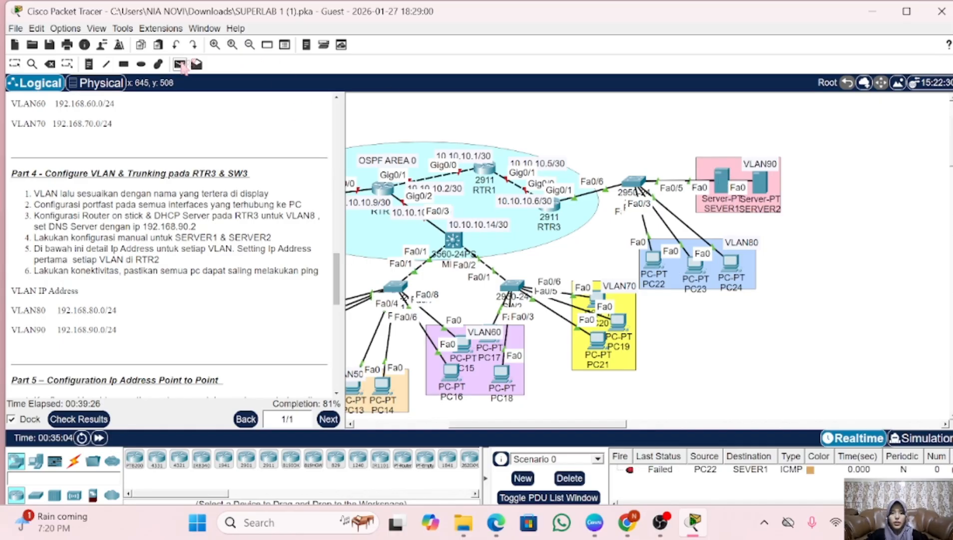
pyautogui.click(656, 259)
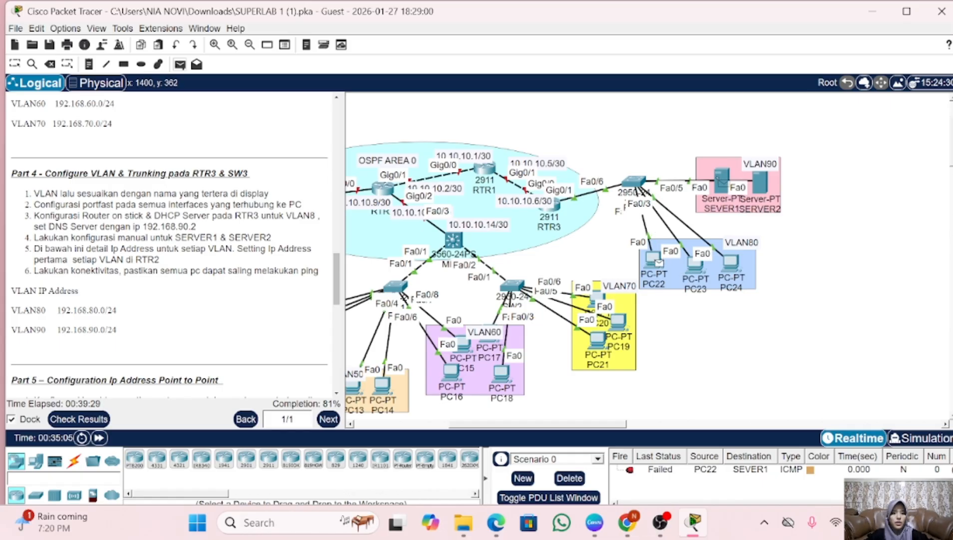
pyautogui.click(718, 179)
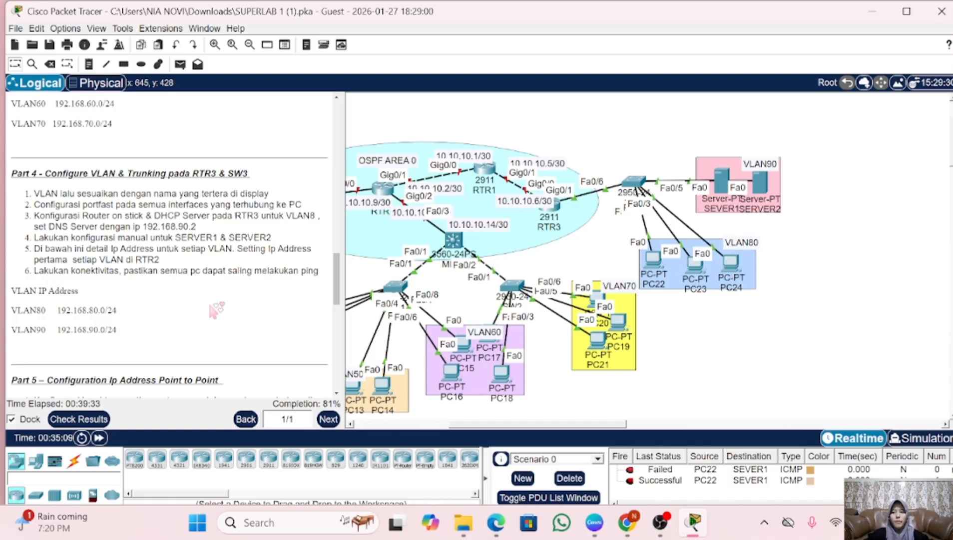
# - Enter interface configuration for gig0/0 in RTR3's command line and begin its IP address command for Part 5
pyautogui.scroll(-3, 210, 293)
pyautogui.scroll(-5, 216, 301)
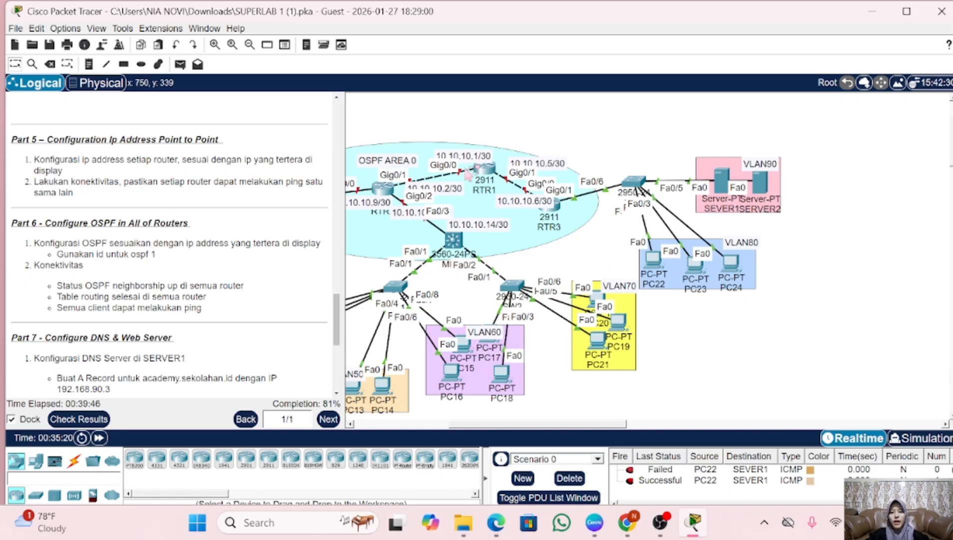
pyautogui.hscroll(-3, 422, 198)
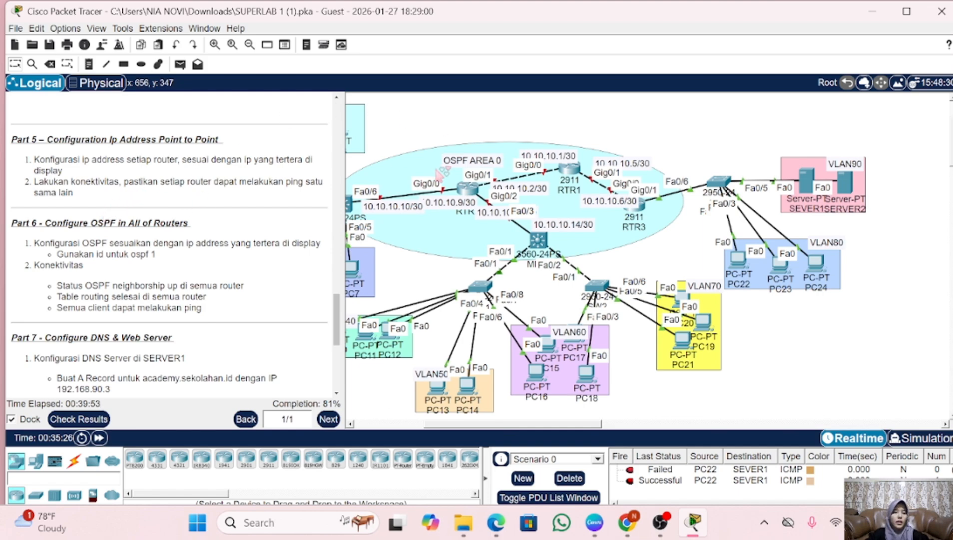
pyautogui.click(640, 211)
pyautogui.click(643, 212)
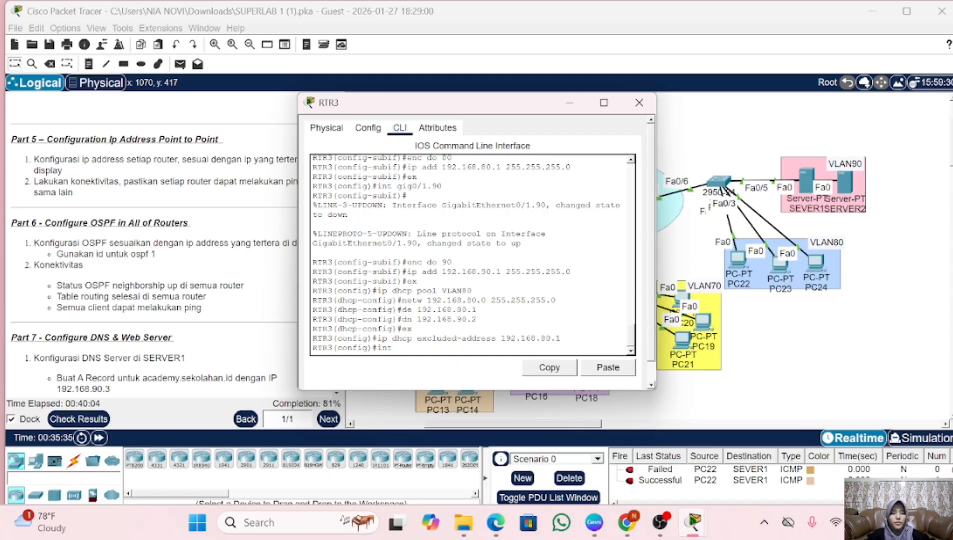
pyautogui.hscroll(-4, 720, 327)
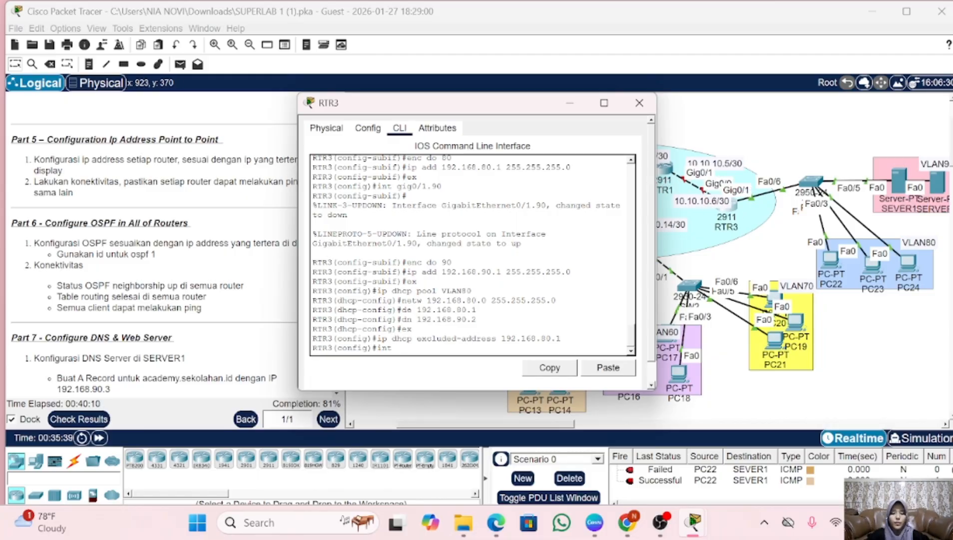
pyautogui.write('gig0/')
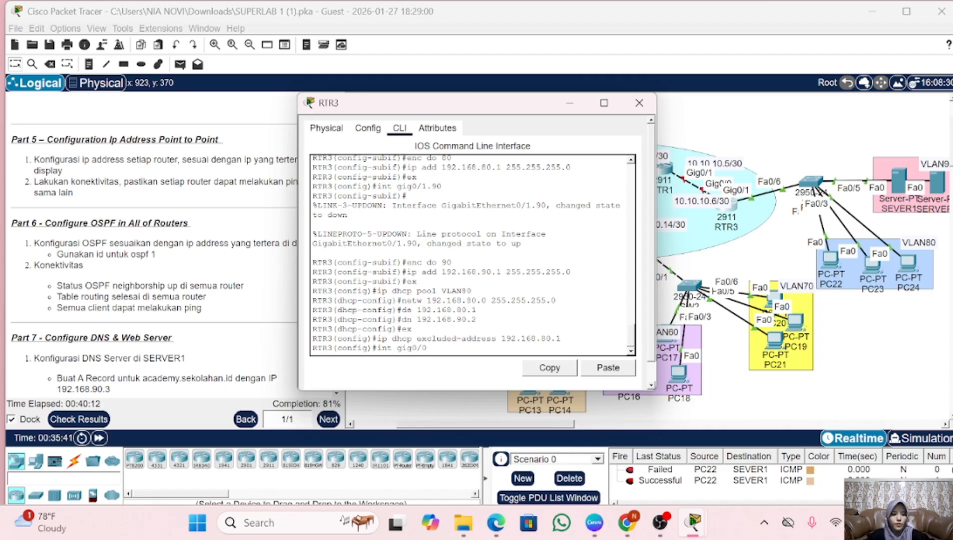
pyautogui.write('0')
pyautogui.press('Return')
pyautogui.write('ip')
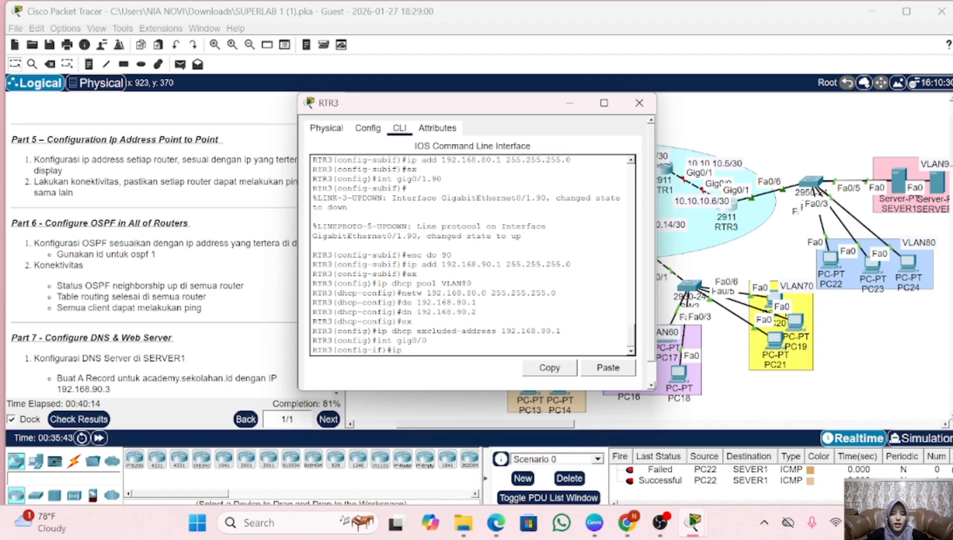
pyautogui.write(' add')
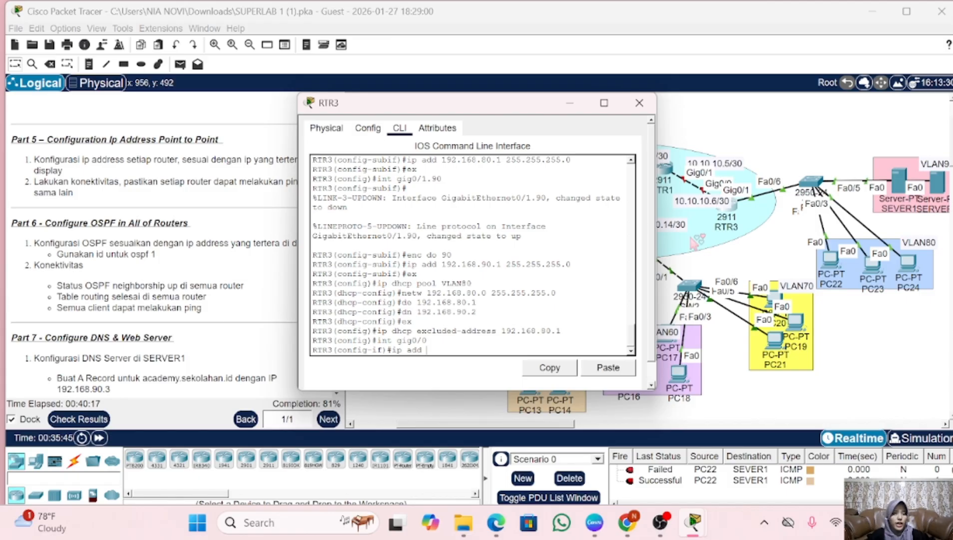
# - Assign 10.10.10.6 with mask 255.255.255.252 to RTR3's Gig0/0 interface, enable the interface, and close the router window
pyautogui.write(' 10.10.10.6')
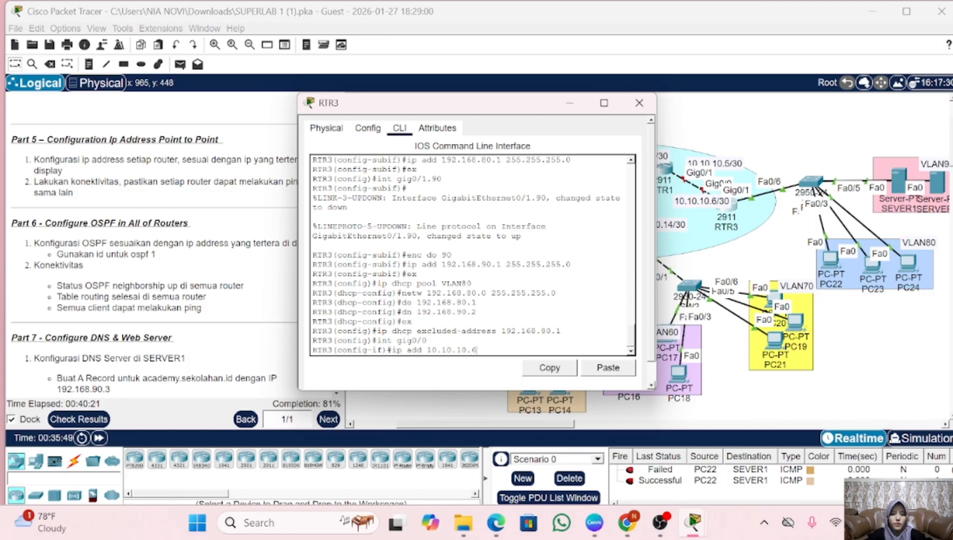
pyautogui.write(' 255.255')
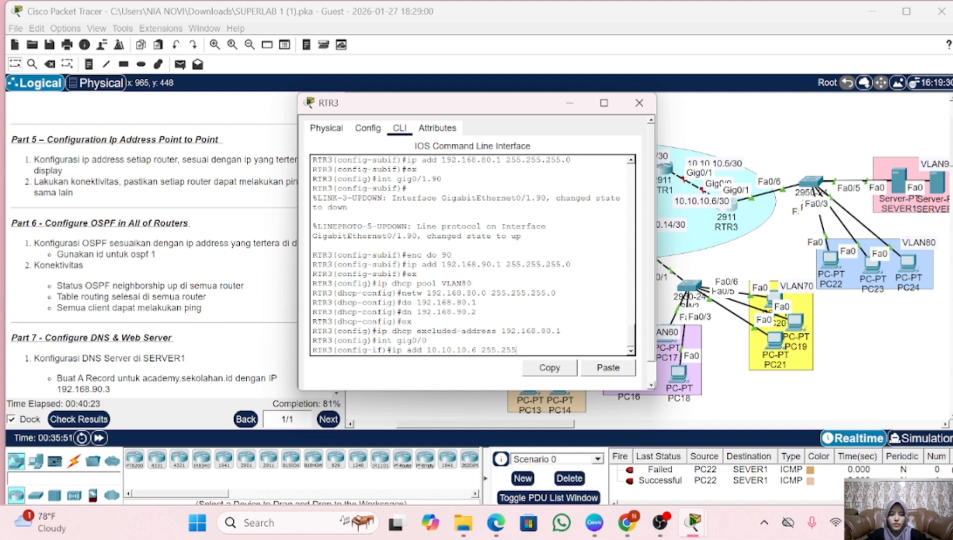
pyautogui.write('.255.252')
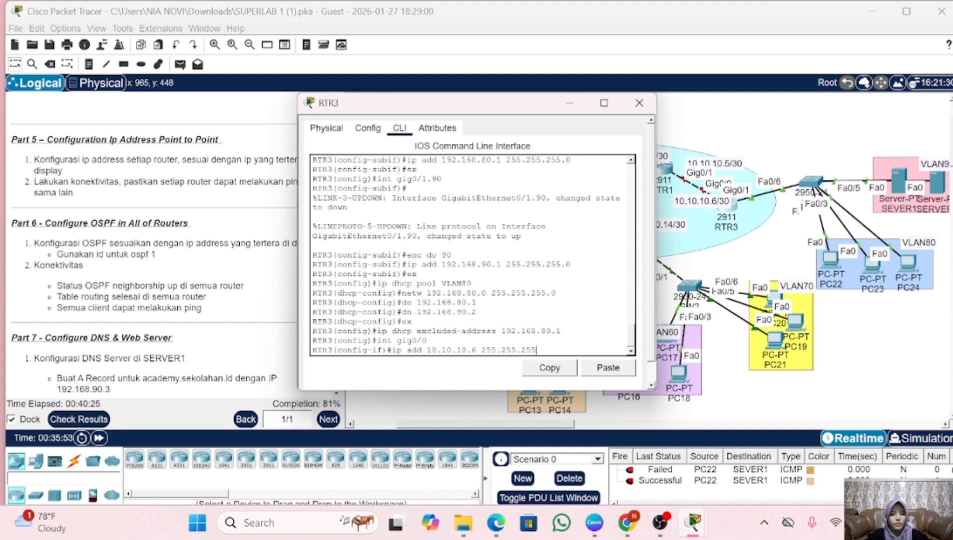
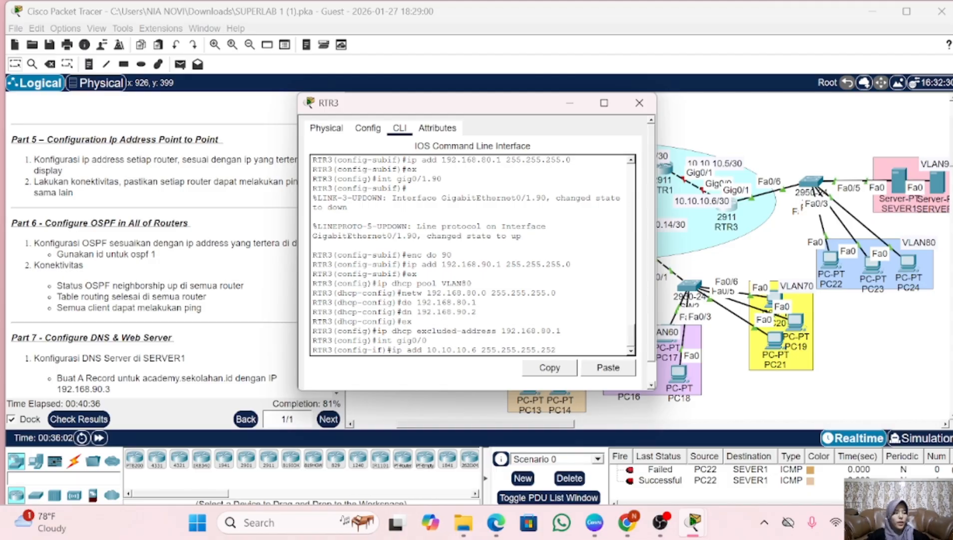
pyautogui.press('Return')
pyautogui.write('nfig-if)#n')
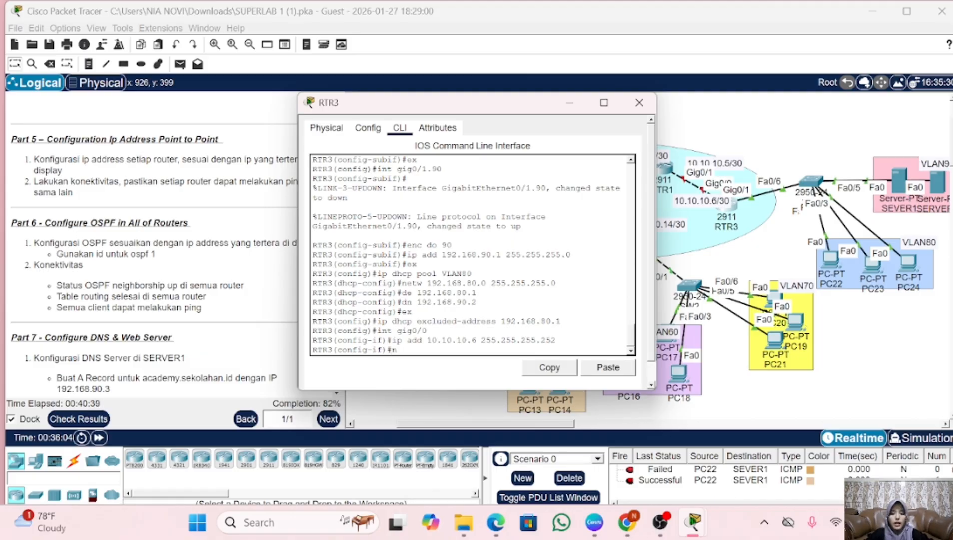
pyautogui.write('o sh')
pyautogui.press('Return')
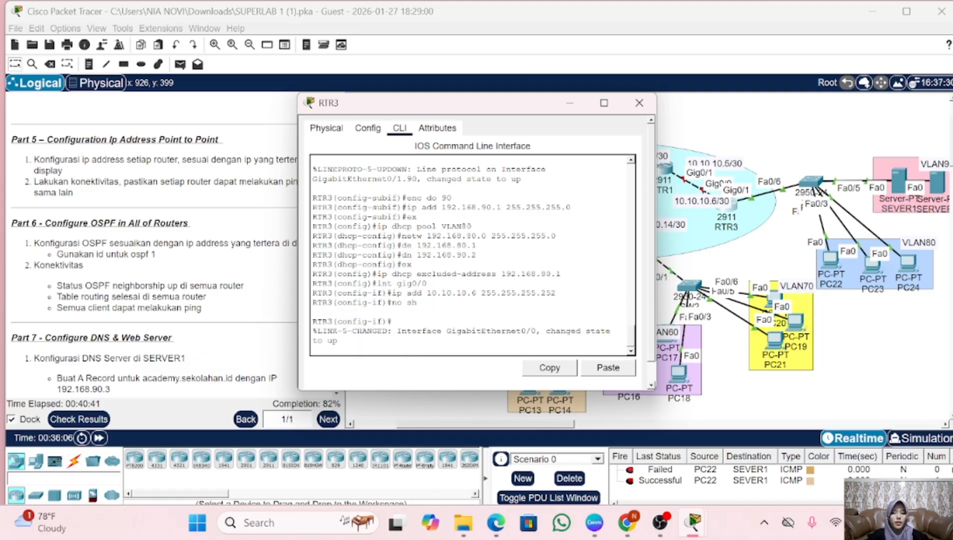
pyautogui.press('Return')
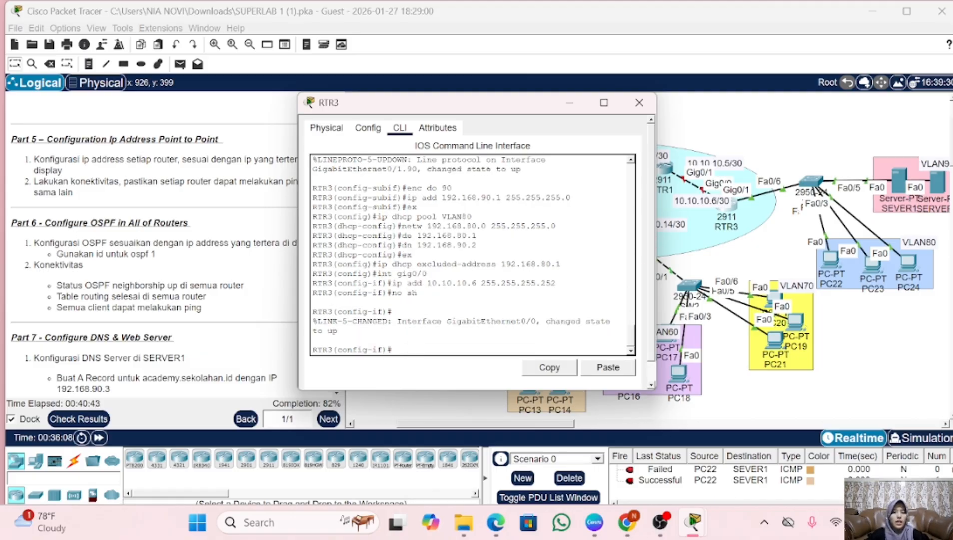
pyautogui.click(639, 103)
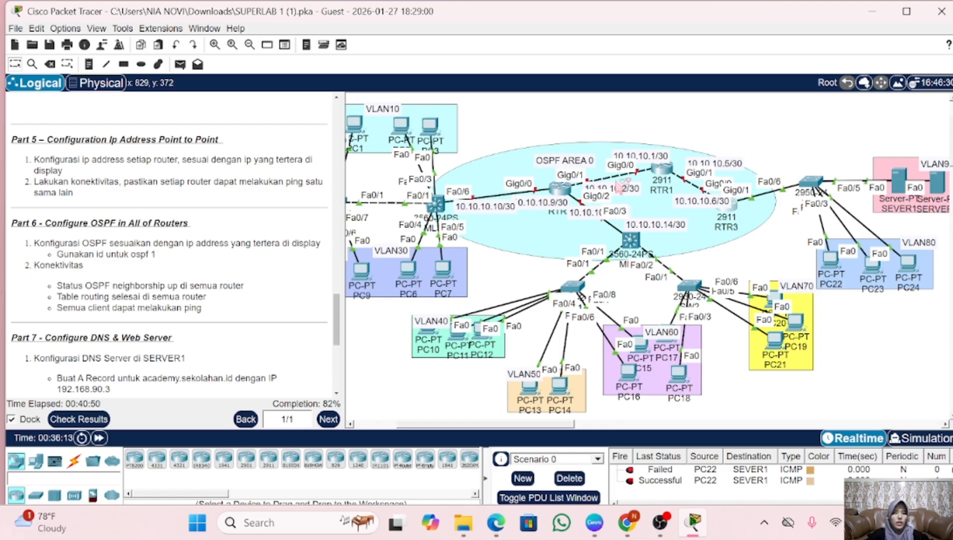
# - Open RTR1's command line, enter privileged mode with the enable password, and start global configuration mode
pyautogui.click(663, 170)
pyautogui.press('Return')
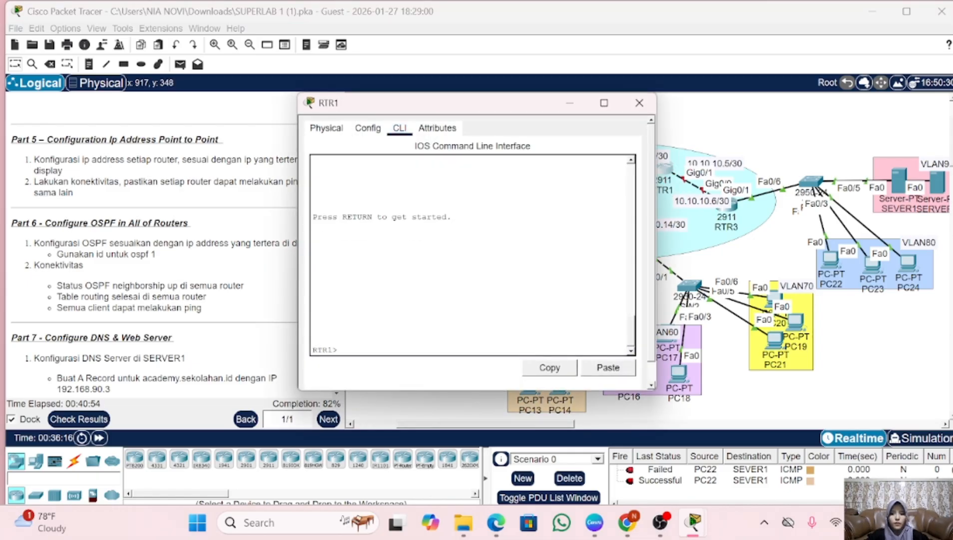
pyautogui.write('en')
pyautogui.press('Return')
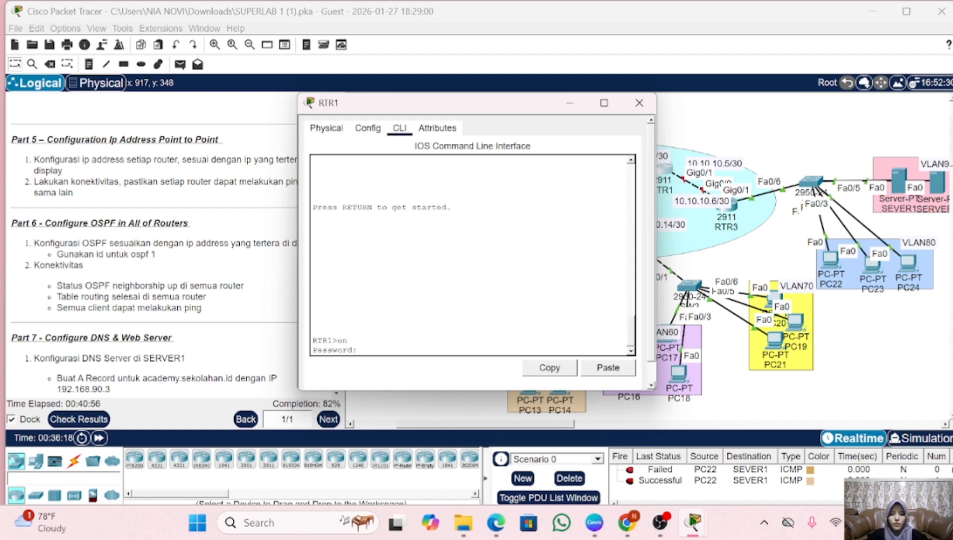
pyautogui.press('Return')
pyautogui.write('conf')
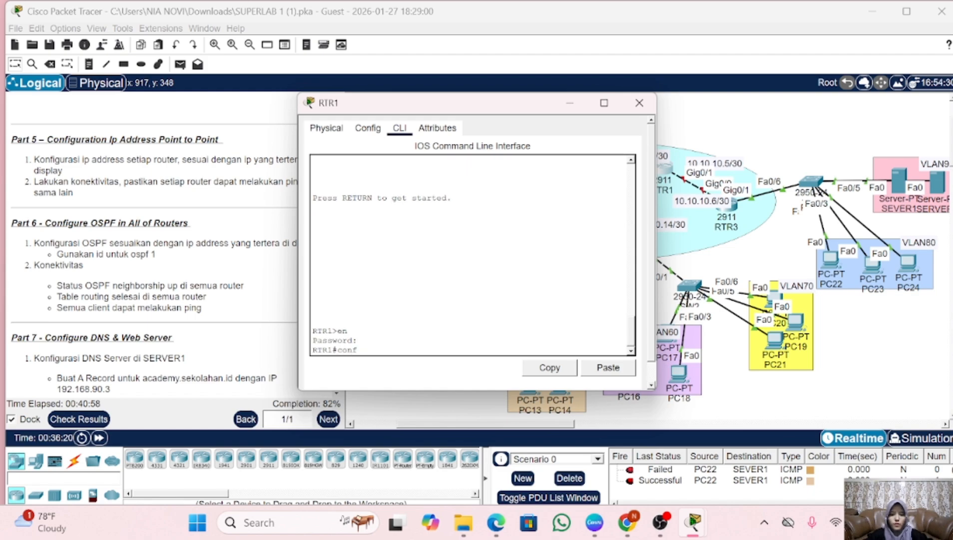
pyautogui.write(' t')
pyautogui.press('Return')
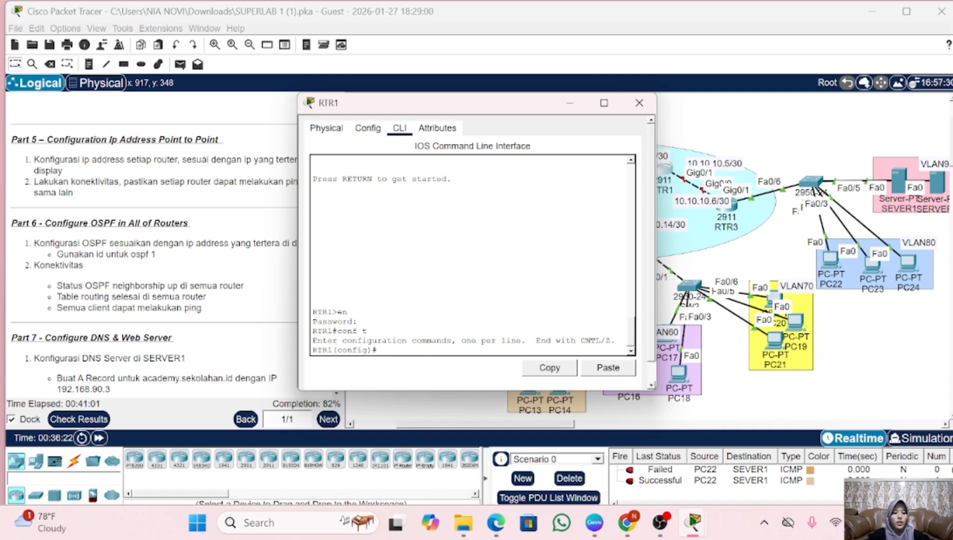
# - Assign 10.10.10.5 with mask 255.255.255.252 to RTR1's Gig0/1 interface, enable it, and return to global configuration
pyautogui.write('int gig0')
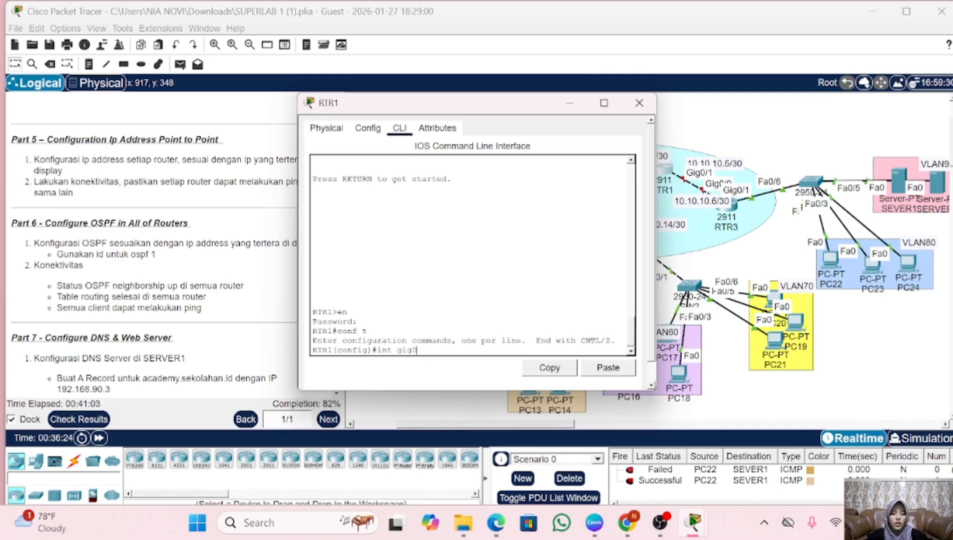
pyautogui.write('/1')
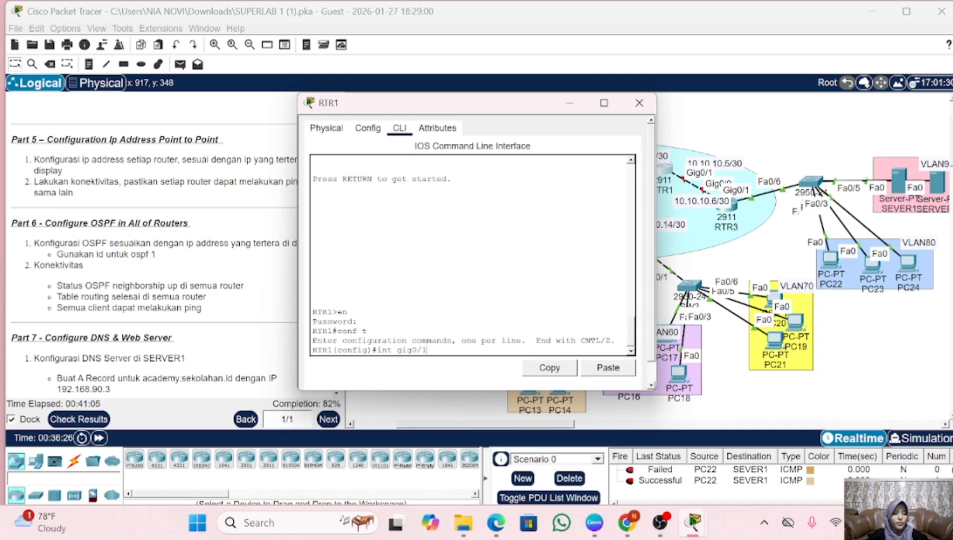
pyautogui.press('Return')
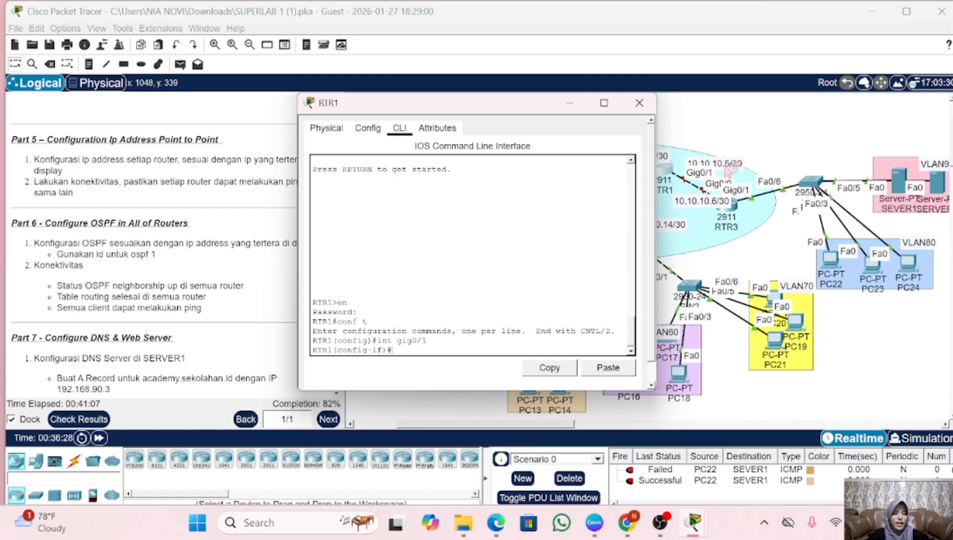
pyautogui.write('ip ')
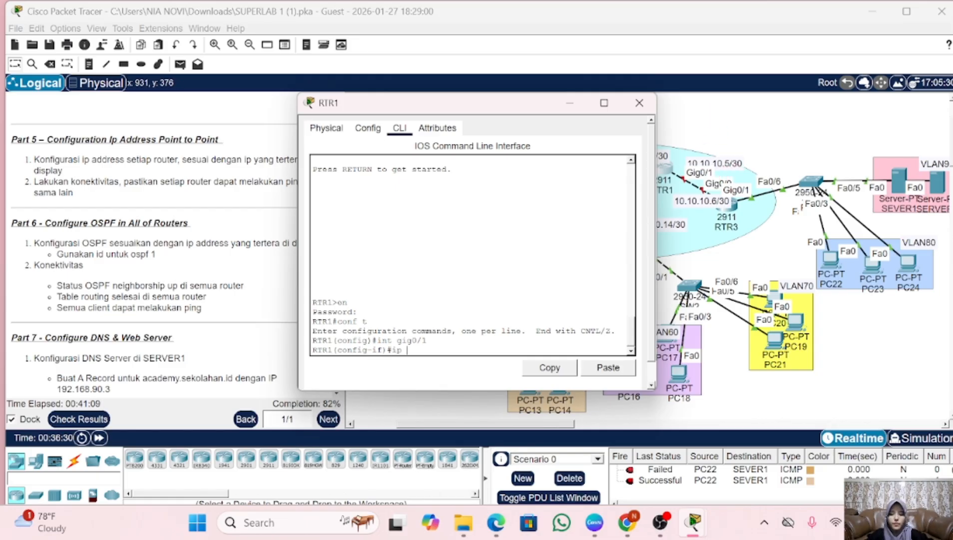
pyautogui.write('add 10.10.1')
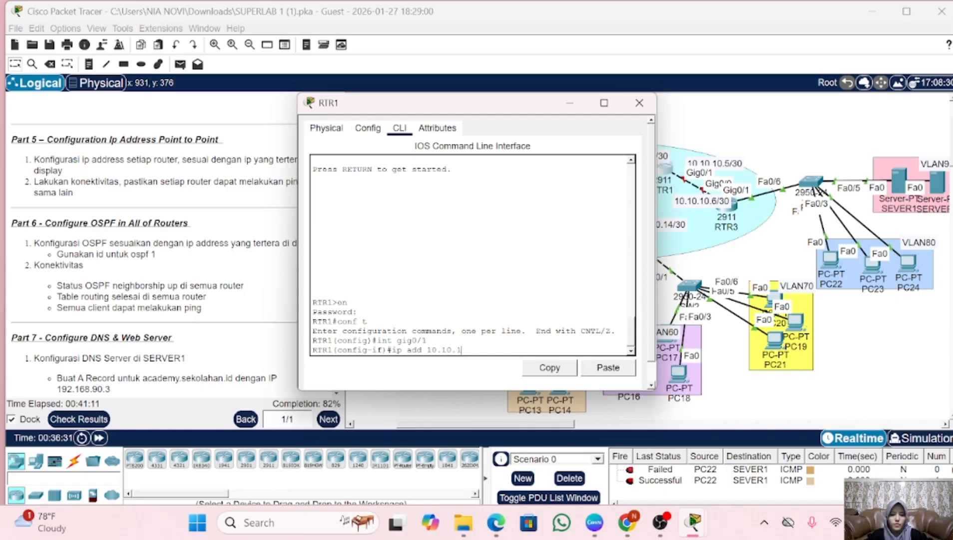
pyautogui.write('0.5 255.')
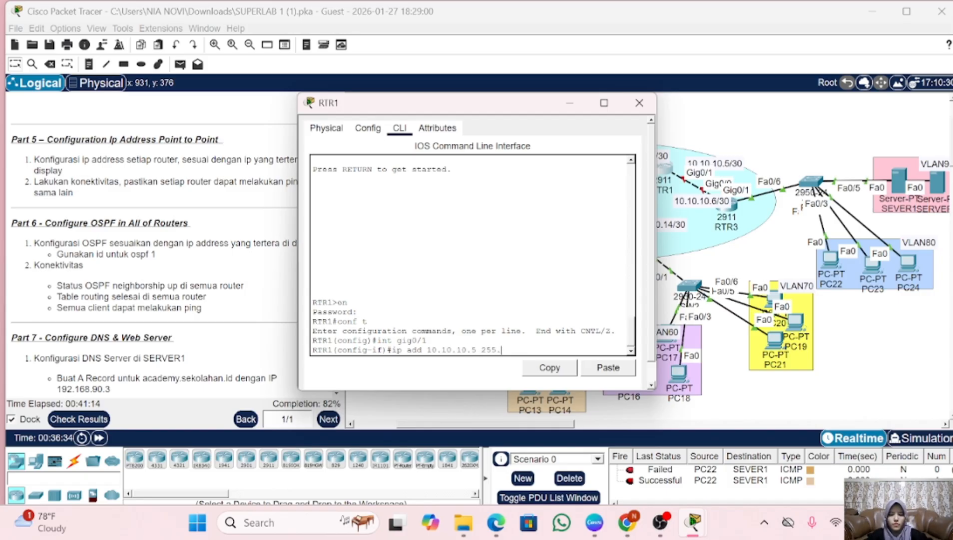
pyautogui.write('255.255.252')
pyautogui.press('Return')
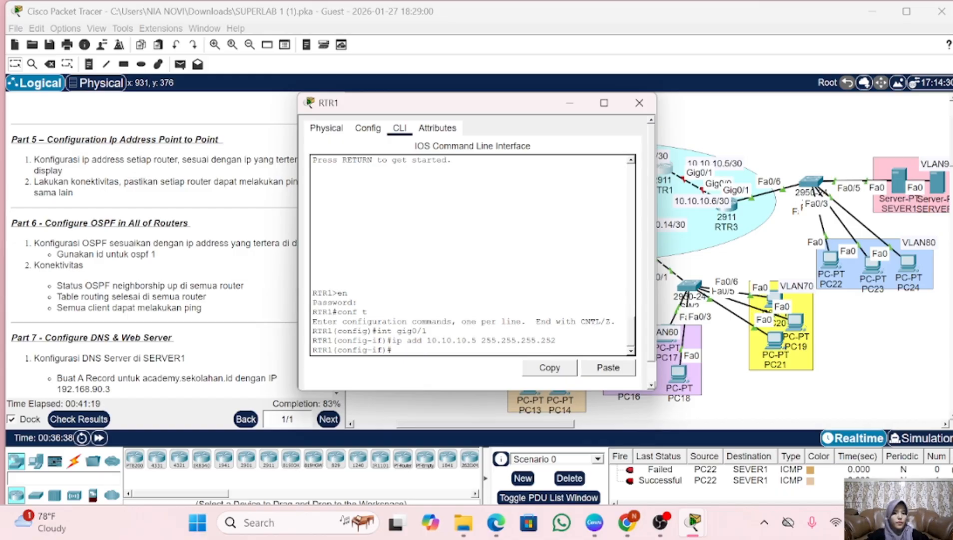
pyautogui.write('no sh')
pyautogui.press('Return')
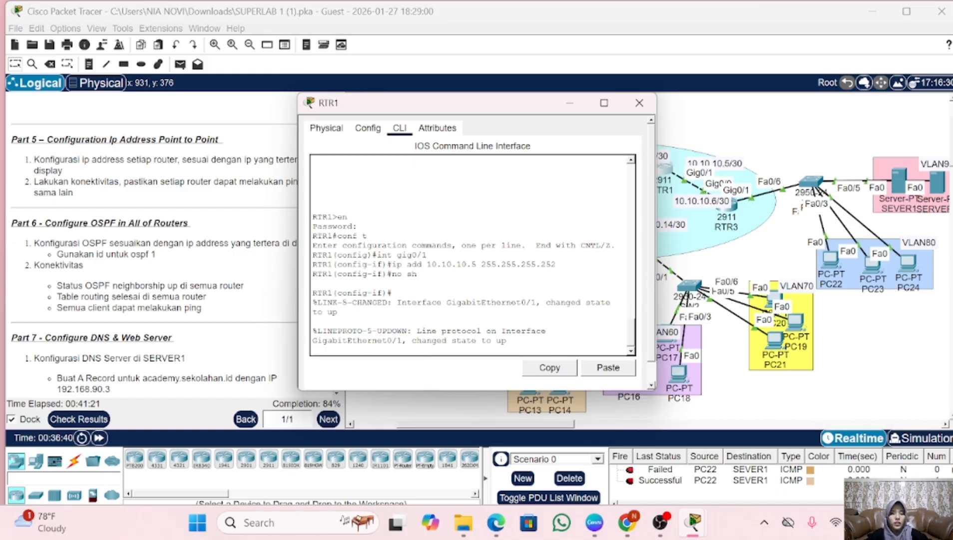
pyautogui.press('Return')
pyautogui.write('ex')
pyautogui.press('Return')
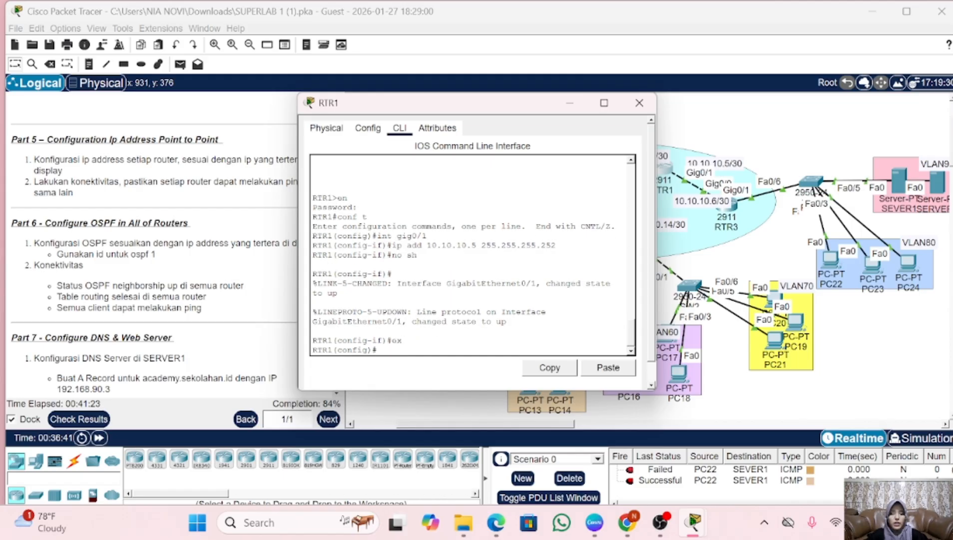
# - Assign 10.10.10.1 with mask 255.255.255.252 to RTR1's Gig0/0 interface
pyautogui.press('BackSpace')
pyautogui.press('BackSpace')
pyautogui.write('int gig0/1')
pyautogui.press('Return')
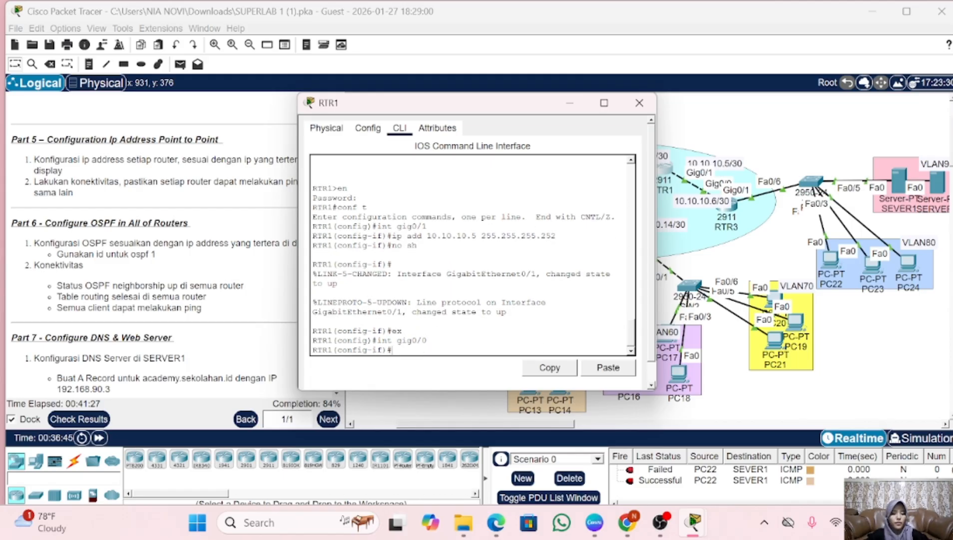
pyautogui.press('Up')
pyautogui.press('Up')
pyautogui.press('Up')
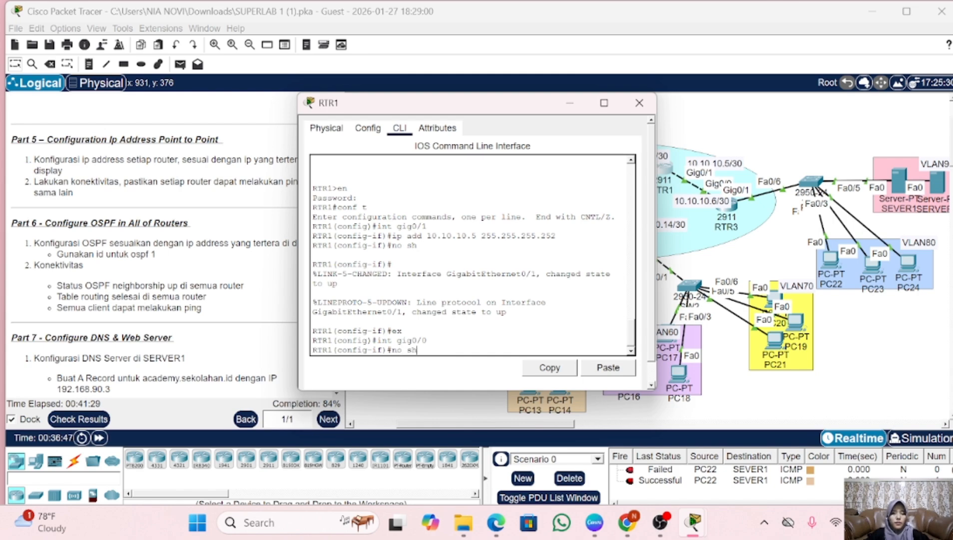
pyautogui.press('Up')
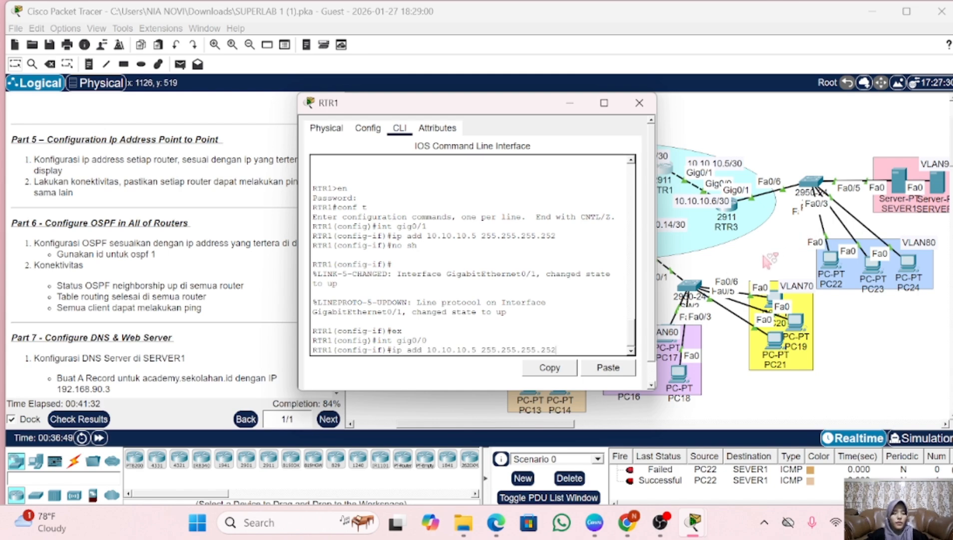
pyautogui.hscroll(-3, 761, 251)
pyautogui.click(770, 258)
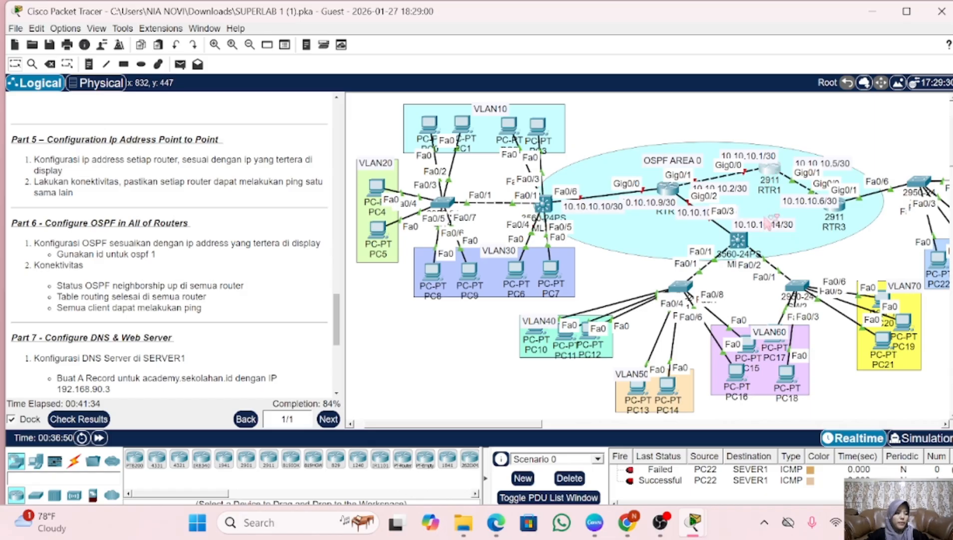
pyautogui.click(772, 178)
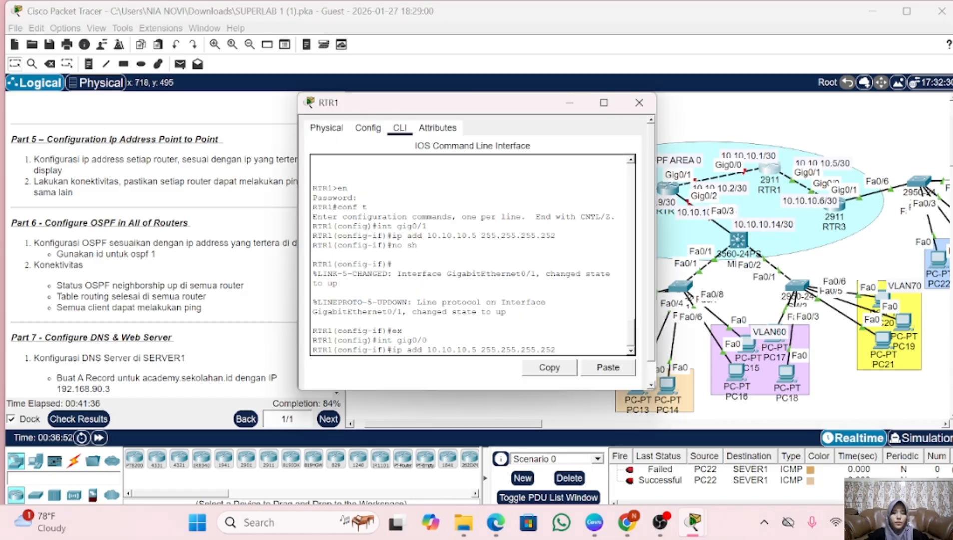
pyautogui.press('Left')
pyautogui.press('Left')
pyautogui.press('Left')
pyautogui.press('Left')
pyautogui.press('Left')
pyautogui.press('Left')
pyautogui.press('Left')
pyautogui.press('Left')
pyautogui.press('Left')
pyautogui.press('Left')
pyautogui.press('Left')
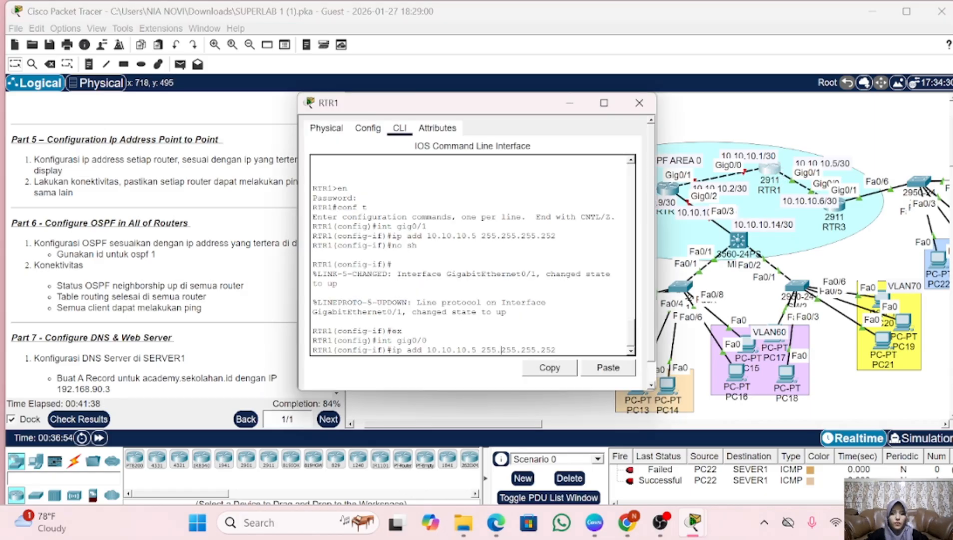
pyautogui.press('BackSpace')
pyautogui.write('1')
pyautogui.press('Return')
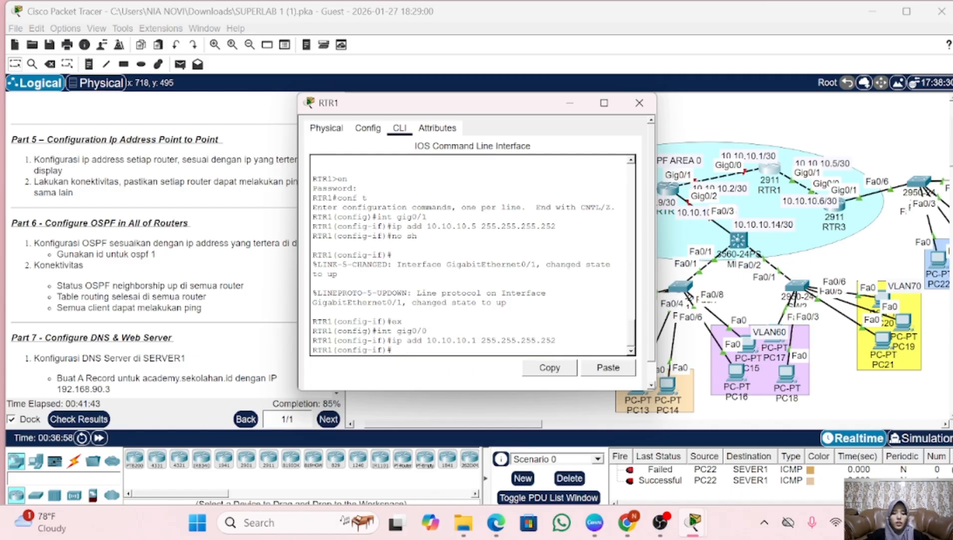
# - Enable RTR1's Gig0/0 interface and close the router window
pyautogui.write('no sh')
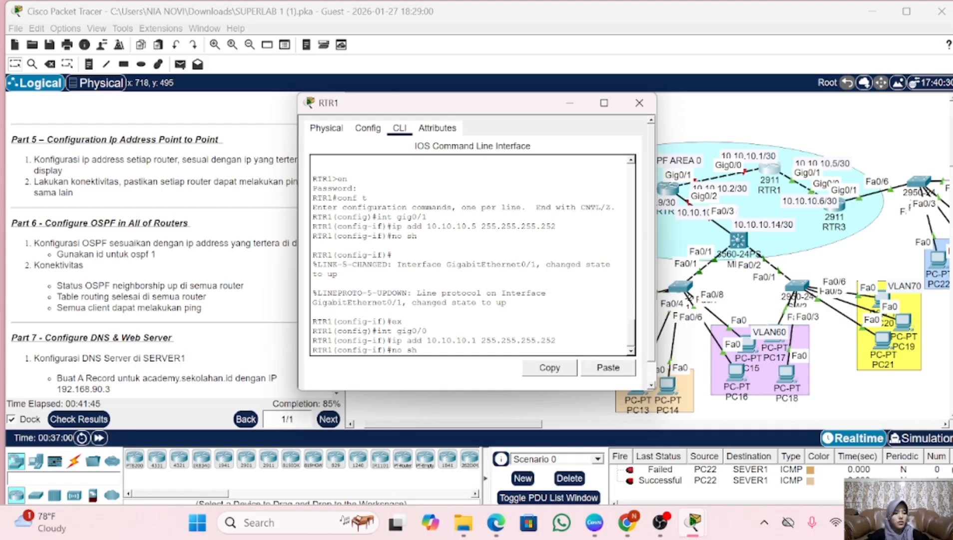
pyautogui.press('Return')
pyautogui.press('Return')
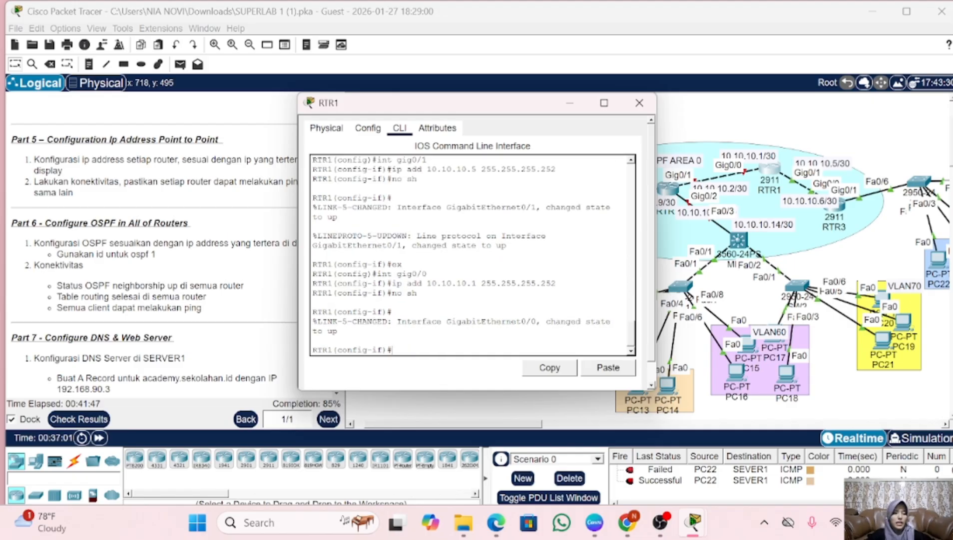
pyautogui.click(639, 102)
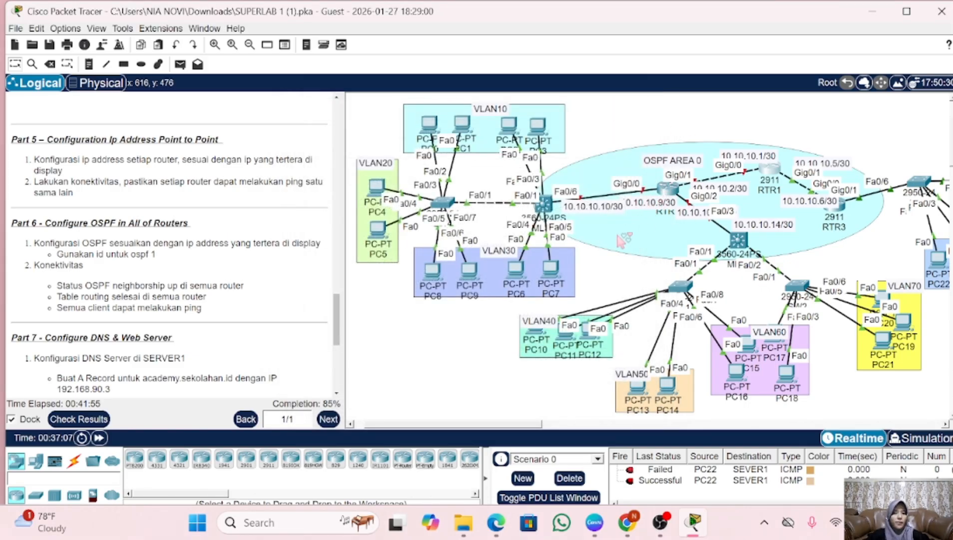
# - Open RTR2's command line, enter privileged mode with the enable password, and start global configuration mode
pyautogui.click(668, 189)
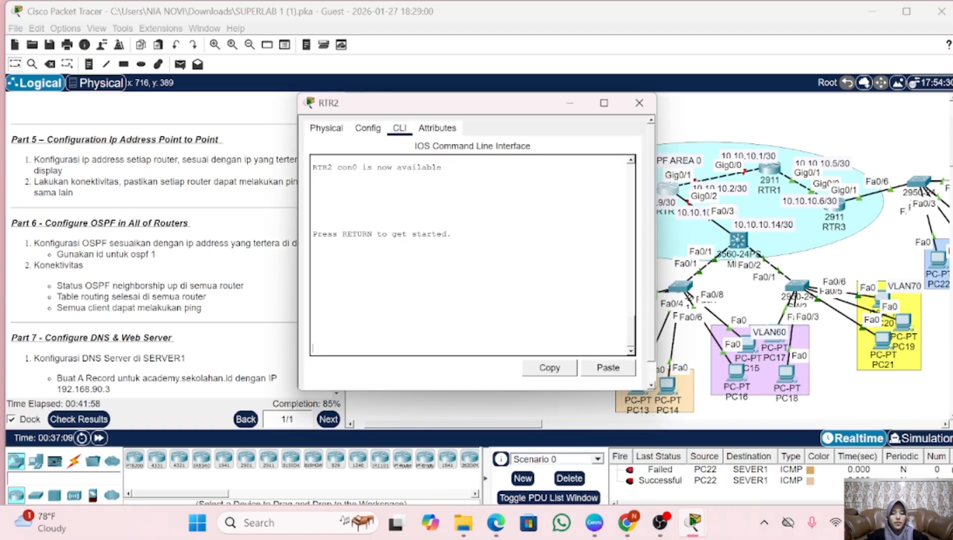
pyautogui.press('Return')
pyautogui.write('en')
pyautogui.press('Return')
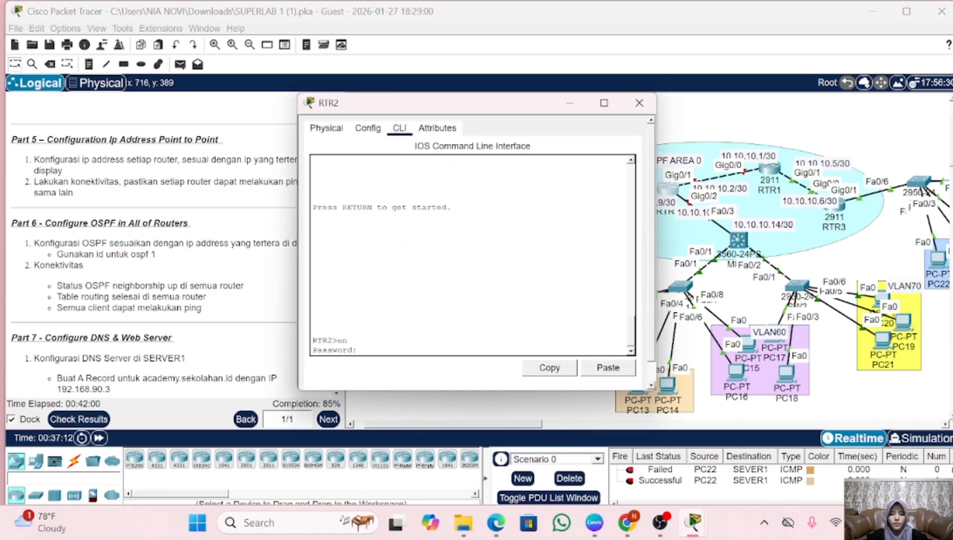
pyautogui.press('Return')
pyautogui.write('conf t')
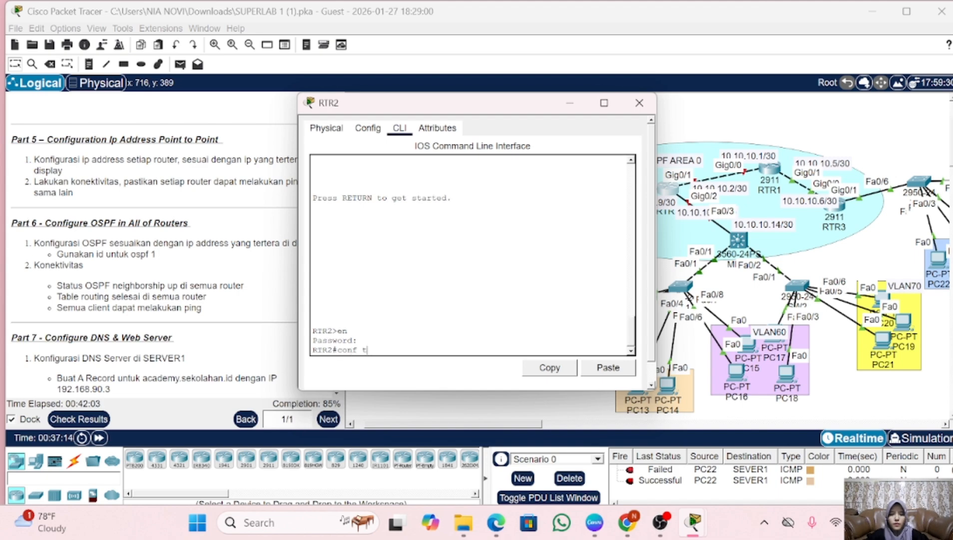
pyautogui.press('Return')
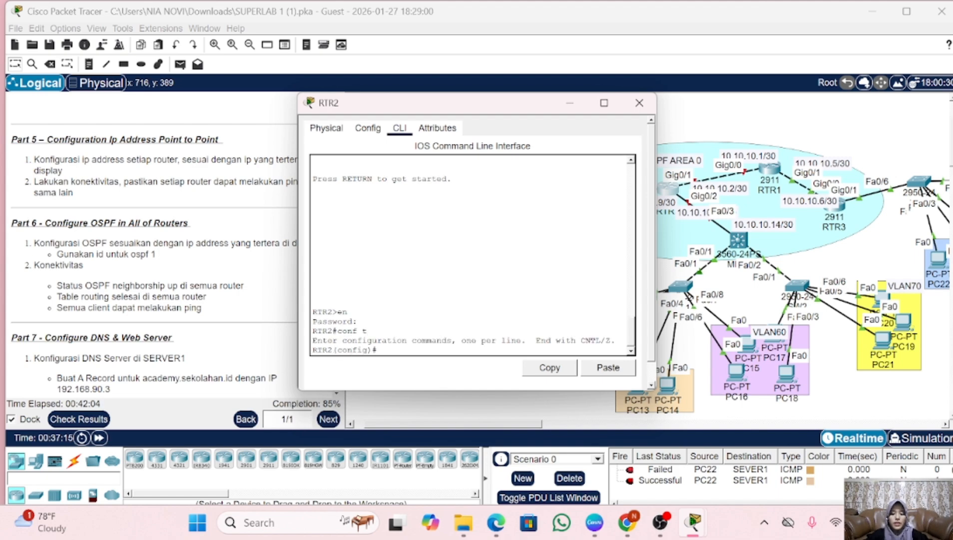
# - Assign 10.10.10.9 with mask 255.255.255.252 to RTR2's Gig0/0 interface
pyautogui.write('int')
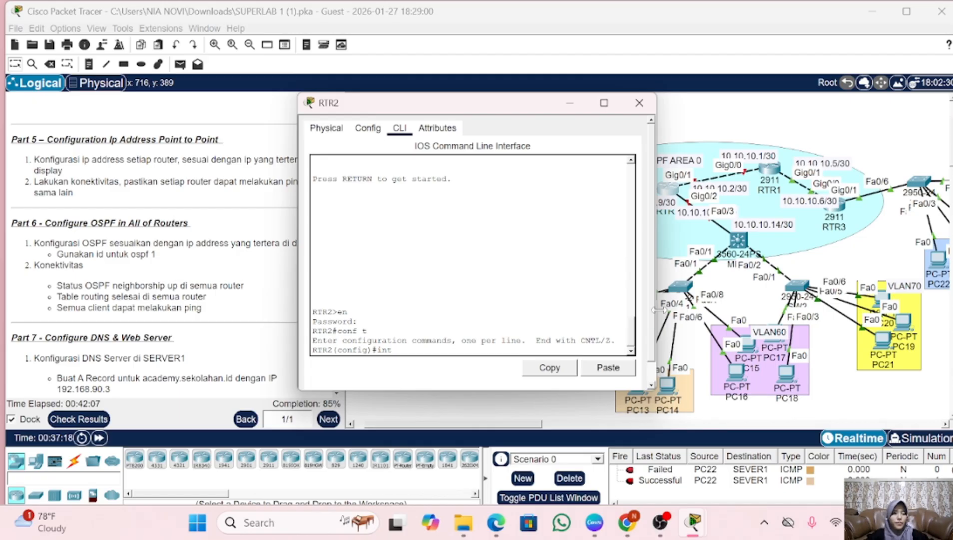
pyautogui.hscroll(-1, 683, 306)
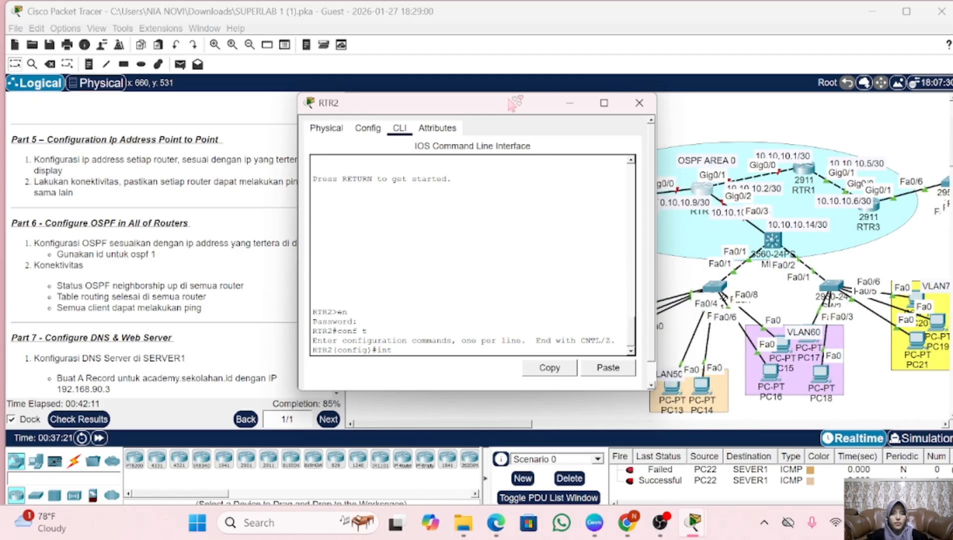
pyautogui.moveTo(515, 103); pyautogui.dragTo(366, 112)
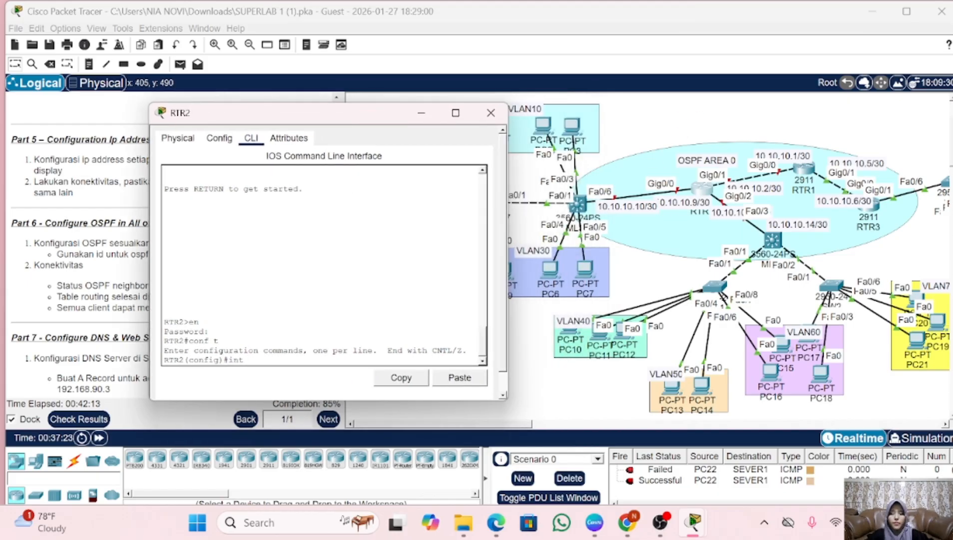
pyautogui.write('g0')
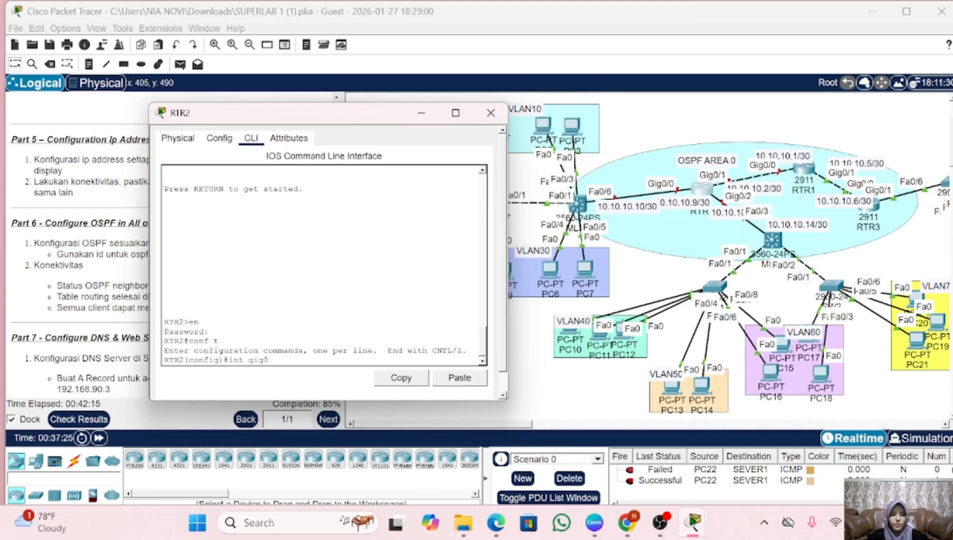
pyautogui.write('/0')
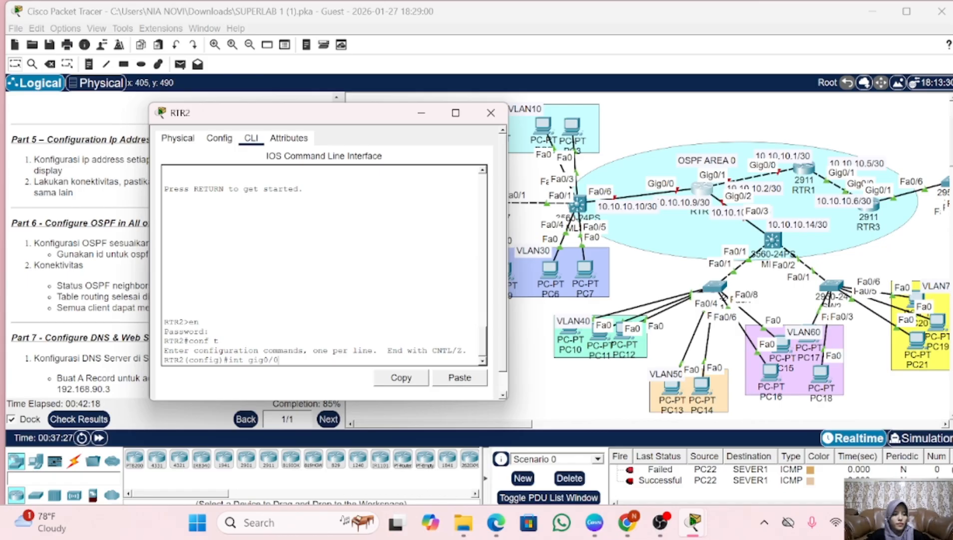
pyautogui.press('Return')
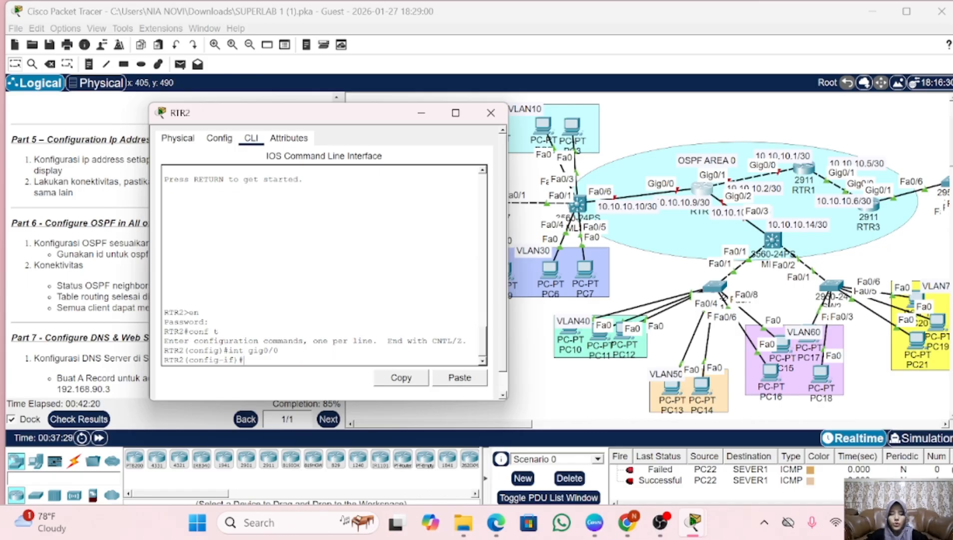
pyautogui.write('ip add 10')
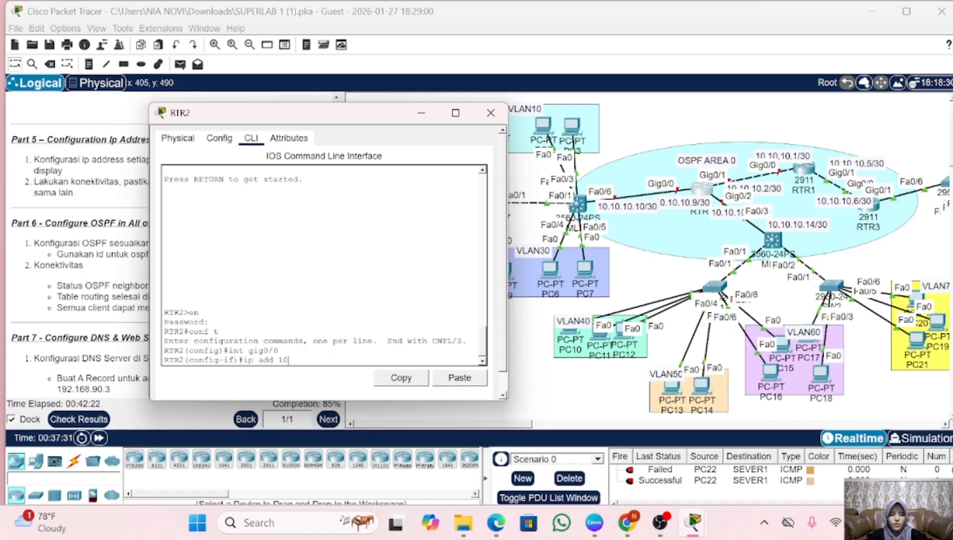
pyautogui.write('.10.10.9 255.255')
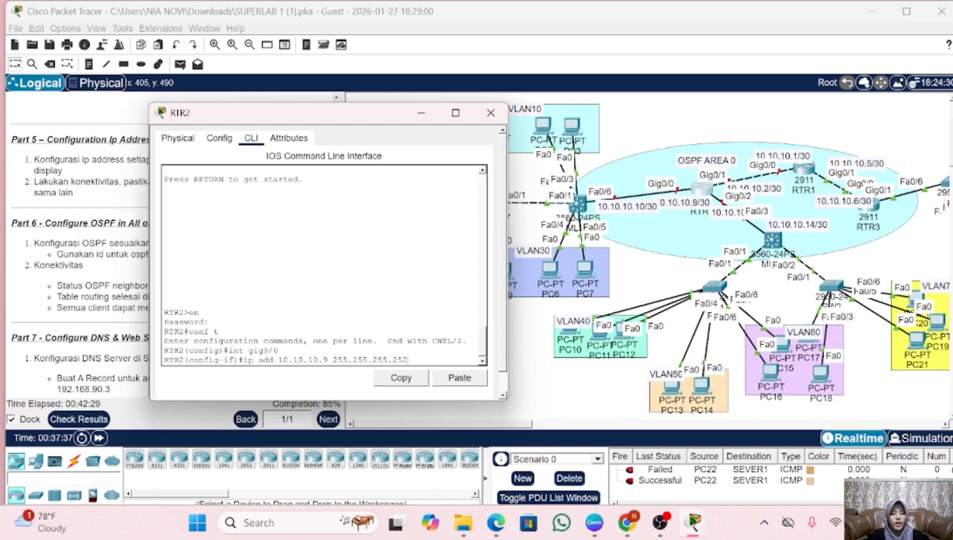
pyautogui.write('.255.252')
pyautogui.press('Return')
# - Enable RTR2's Gig0/0 interface and return to global configuration mode
pyautogui.write('no sh')
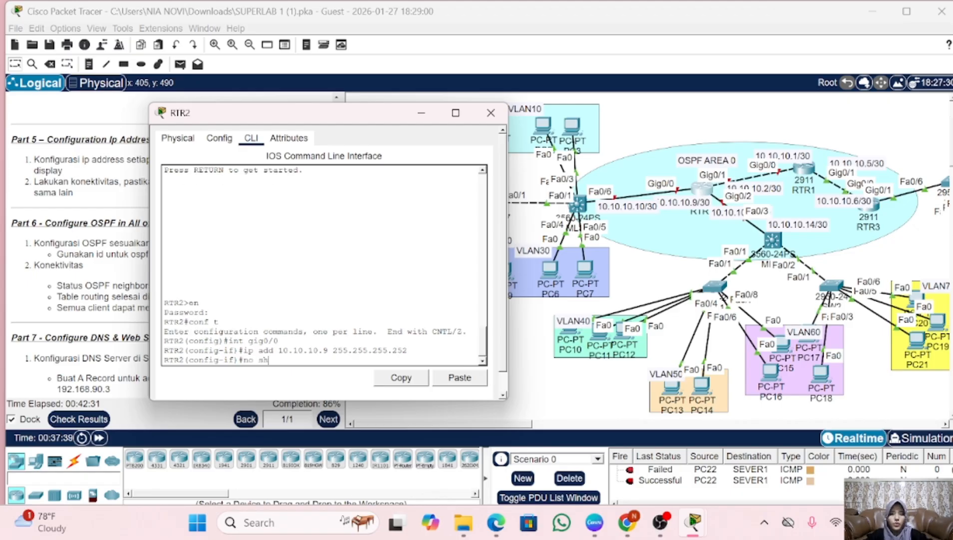
pyautogui.press('Return')
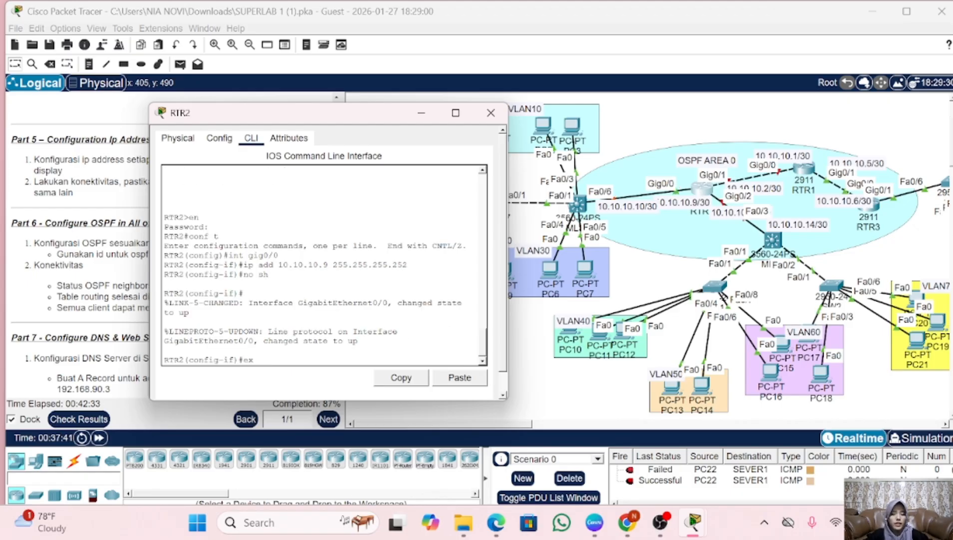
pyautogui.write('ex')
pyautogui.press('Return')
# - Assign 10.10.10.2 with mask 255.255.255.252 to RTR2's Gig0/1 interface
pyautogui.press('Up')
pyautogui.press('Up')
pyautogui.press('Up')
pyautogui.press('Up')
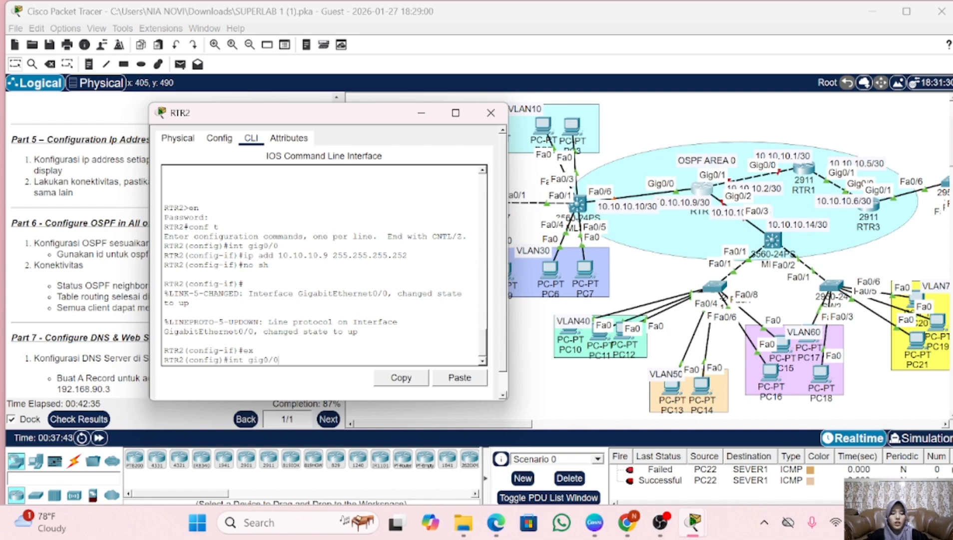
pyautogui.write('1')
pyautogui.press('Return')
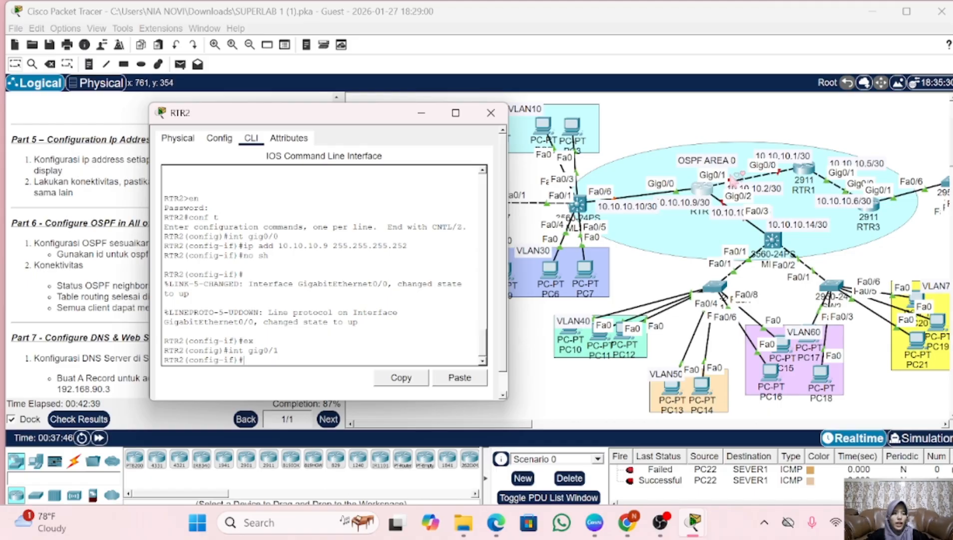
pyautogui.write('ex')
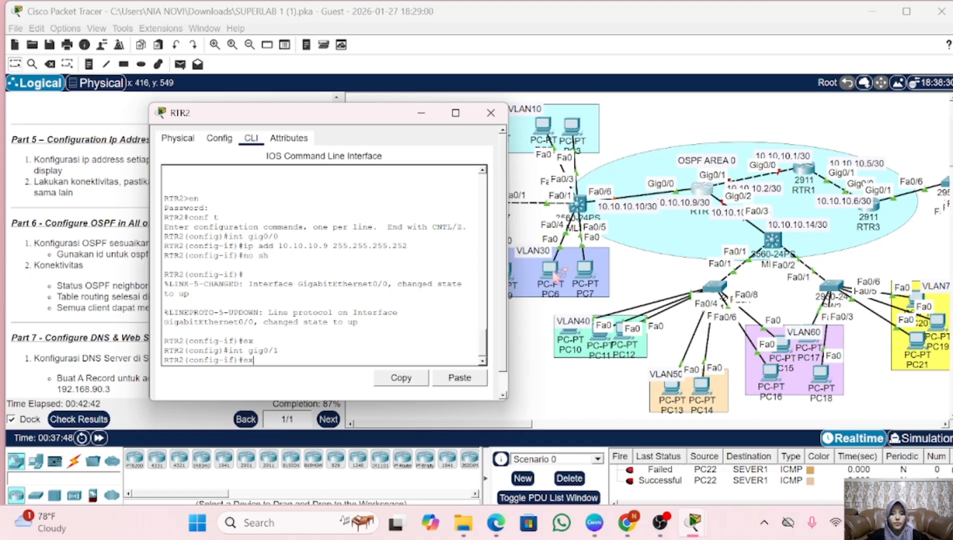
pyautogui.press('Up')
pyautogui.press('Left')
pyautogui.press('Left')
pyautogui.press('Left')
pyautogui.press('Left')
pyautogui.press('Left')
pyautogui.press('Left')
pyautogui.press('Left')
pyautogui.press('Left')
pyautogui.press('Left')
pyautogui.press('Left')
pyautogui.press('Left')
pyautogui.press('Left')
pyautogui.press('Left')
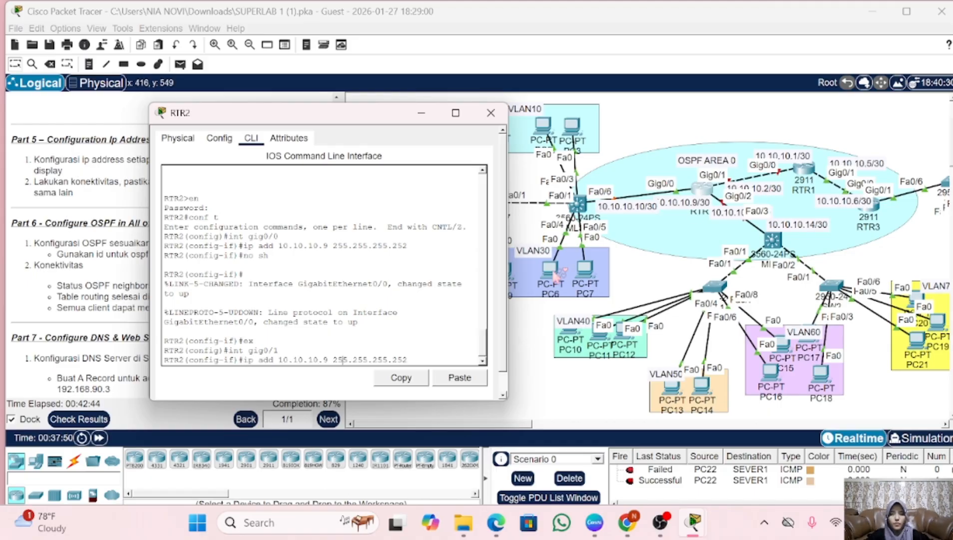
pyautogui.press('BackSpace')
pyautogui.write('2')
pyautogui.press('Return')
# - Enable RTR2's Gig0/1 interface and return to global configuration mode
pyautogui.write('no')
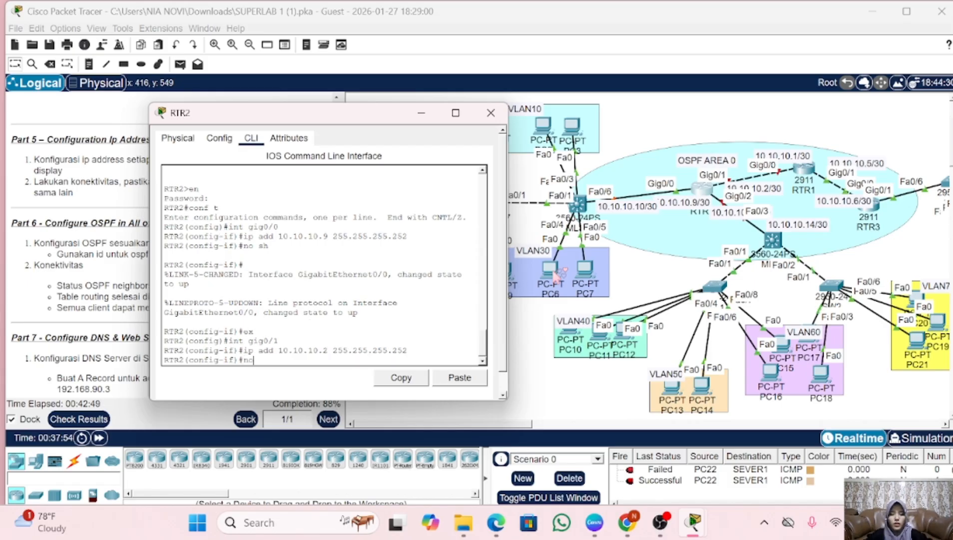
pyautogui.write(' sh')
pyautogui.press('Return')
pyautogui.write('ex')
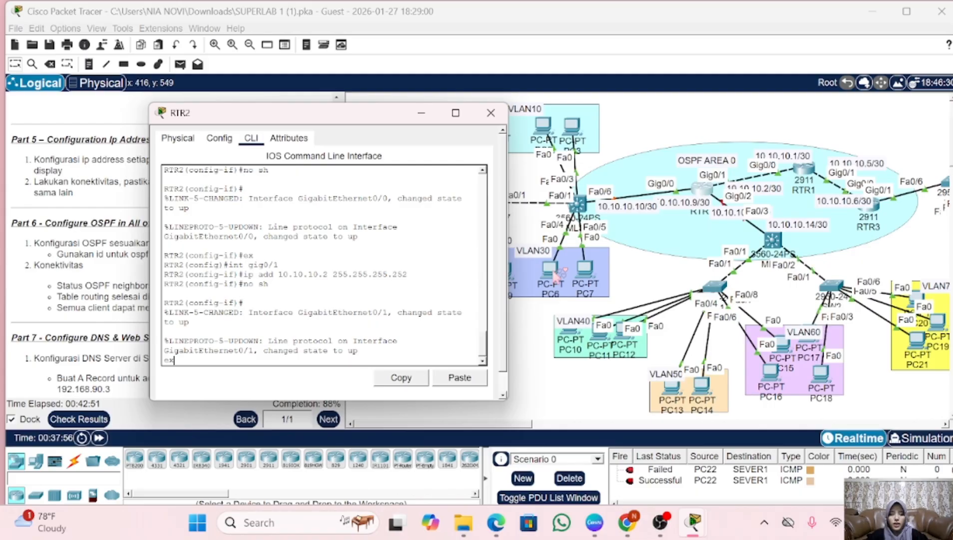
pyautogui.press('Return')
# - Check the address label for RTR2's Gig0/2 link and assign that interface 10.10.10.13 with mask 255.255.255.252
pyautogui.write('int gig0/1')
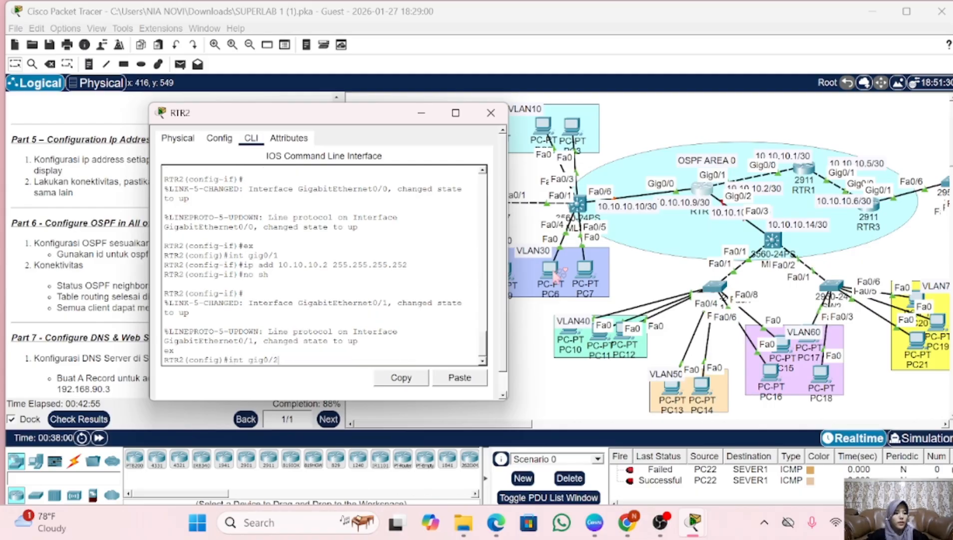
pyautogui.press('Return')
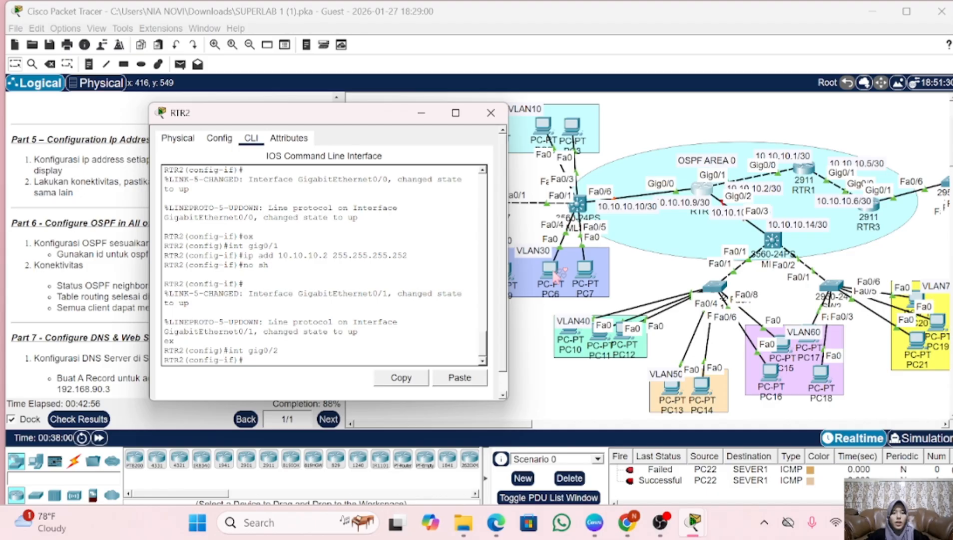
pyautogui.click(740, 224)
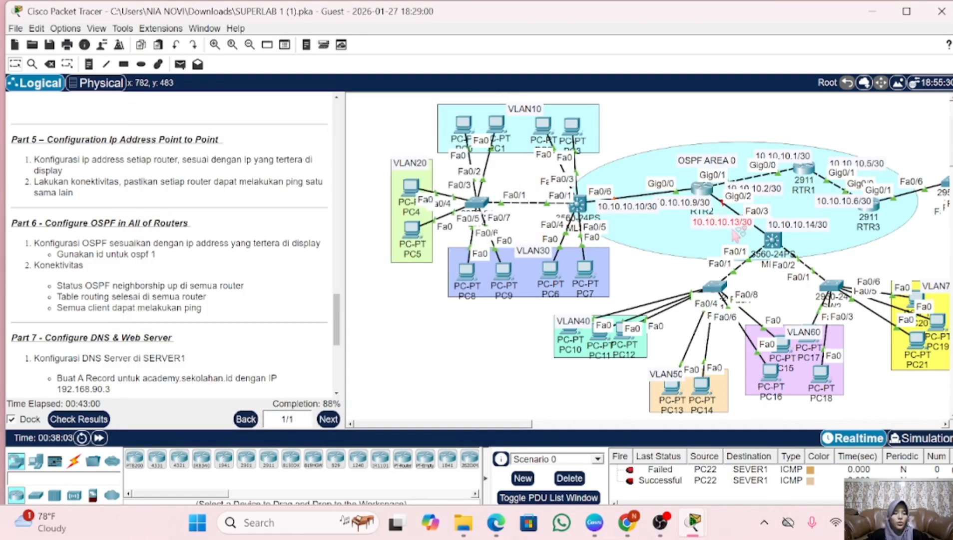
pyautogui.click(703, 190)
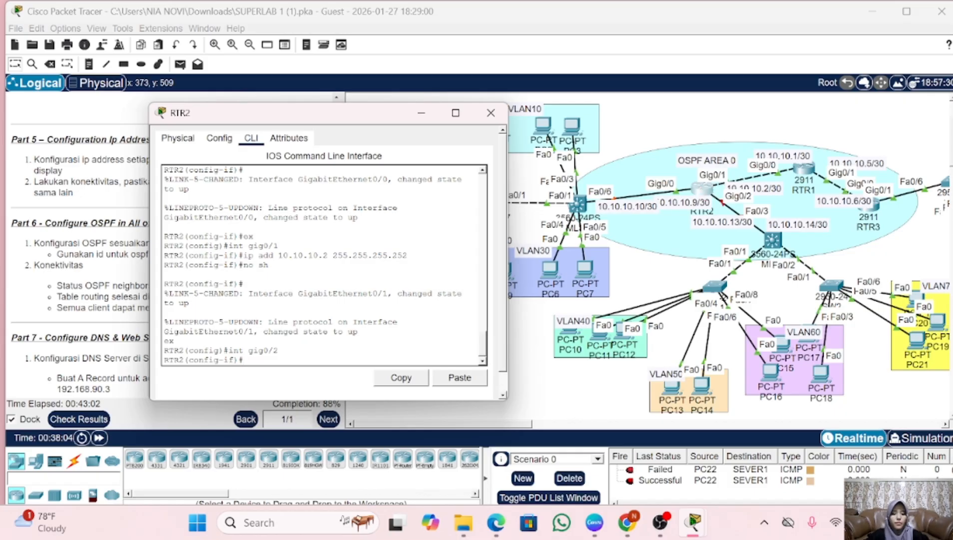
pyautogui.press('Up')
pyautogui.press('Up')
pyautogui.press('Up')
pyautogui.press('Up')
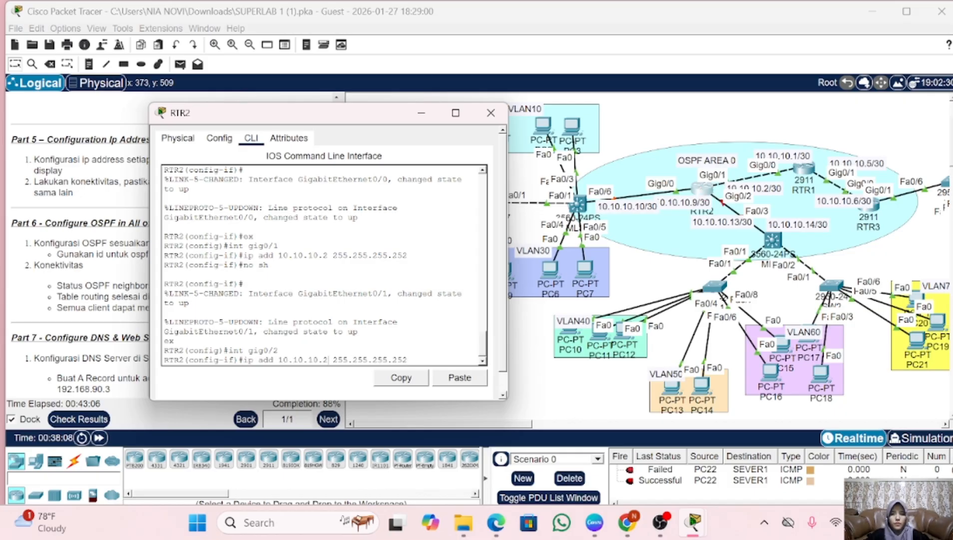
pyautogui.press('BackSpace')
pyautogui.write('13')
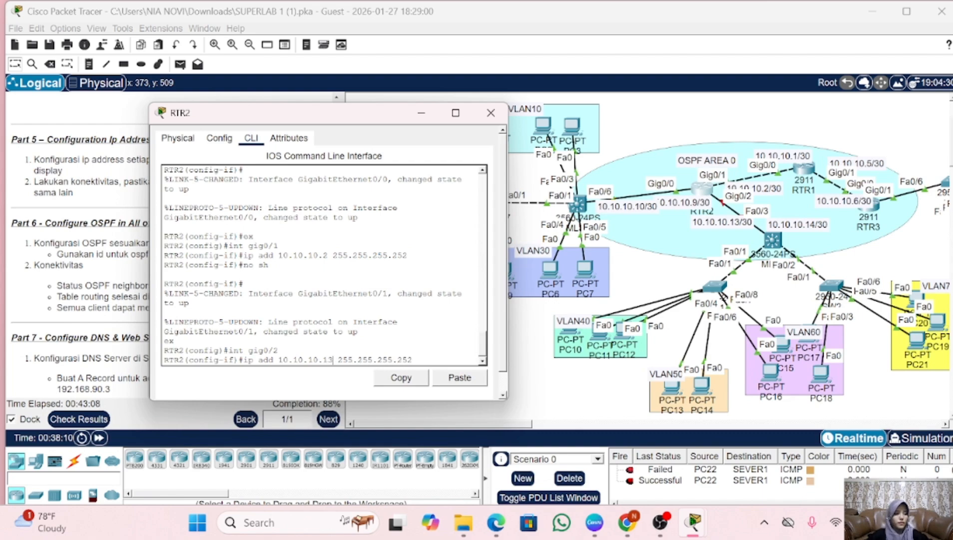
pyautogui.press('Return')
# - Enable RTR2's Gig0/2 interface and close the router window
pyautogui.write('no sh')
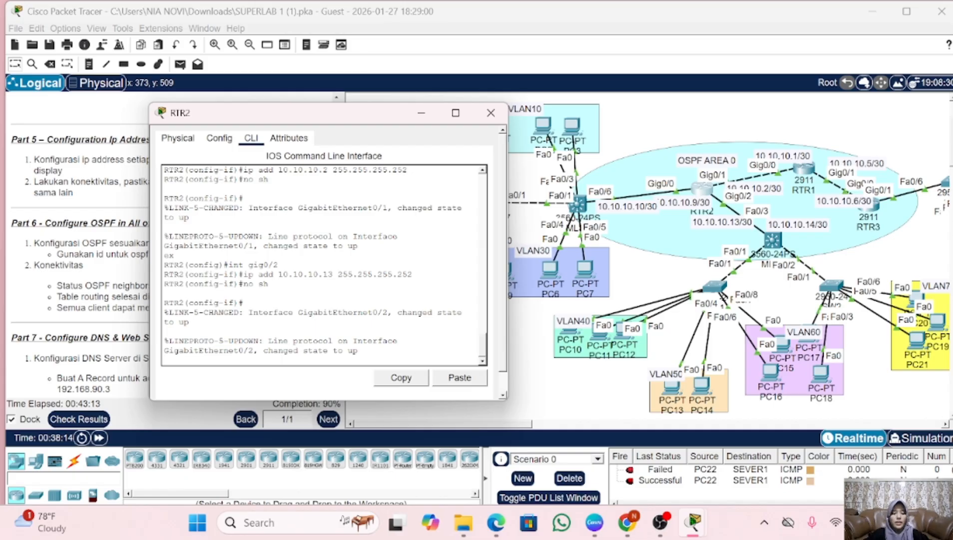
pyautogui.press('Return')
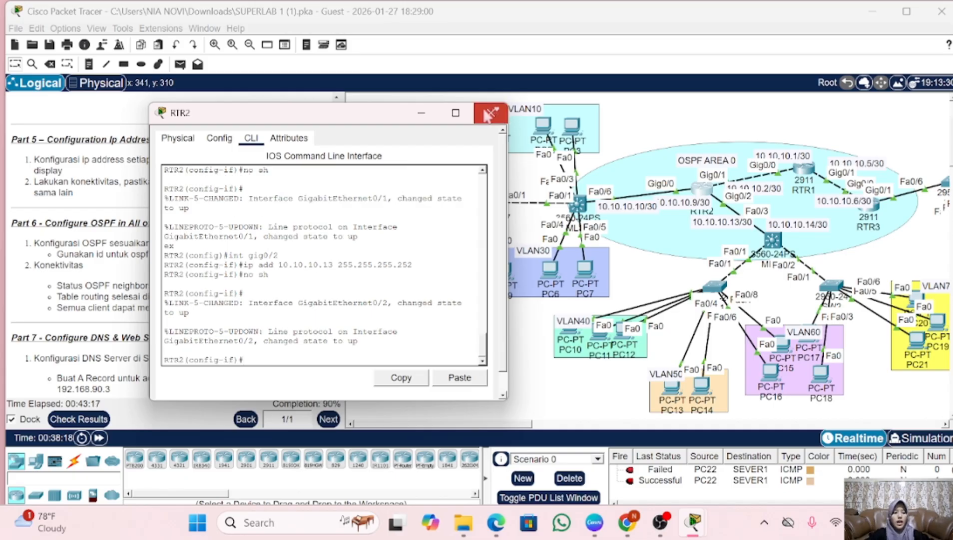
pyautogui.click(500, 118)
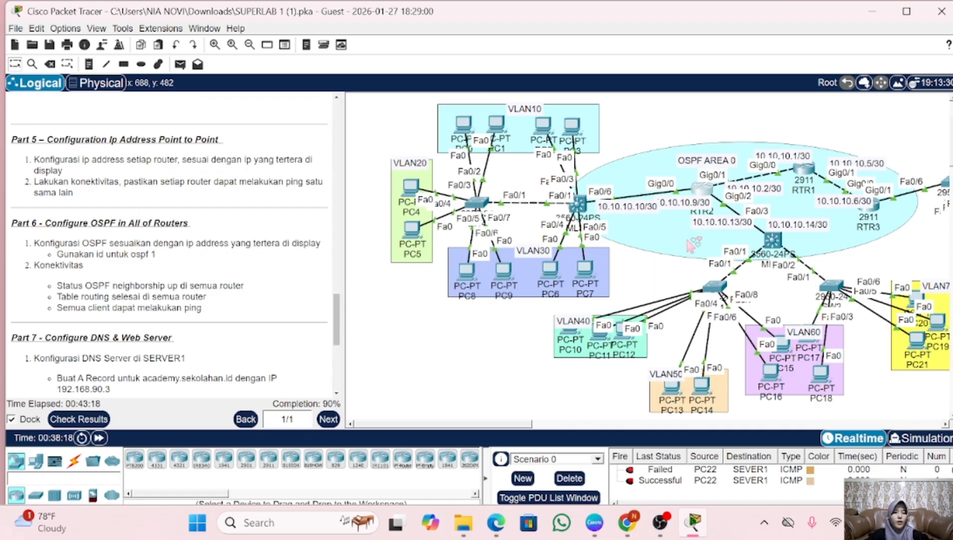
# - Open MLS1's command line, enter privileged mode with the enable password, and start global configuration mode
pyautogui.click(773, 241)
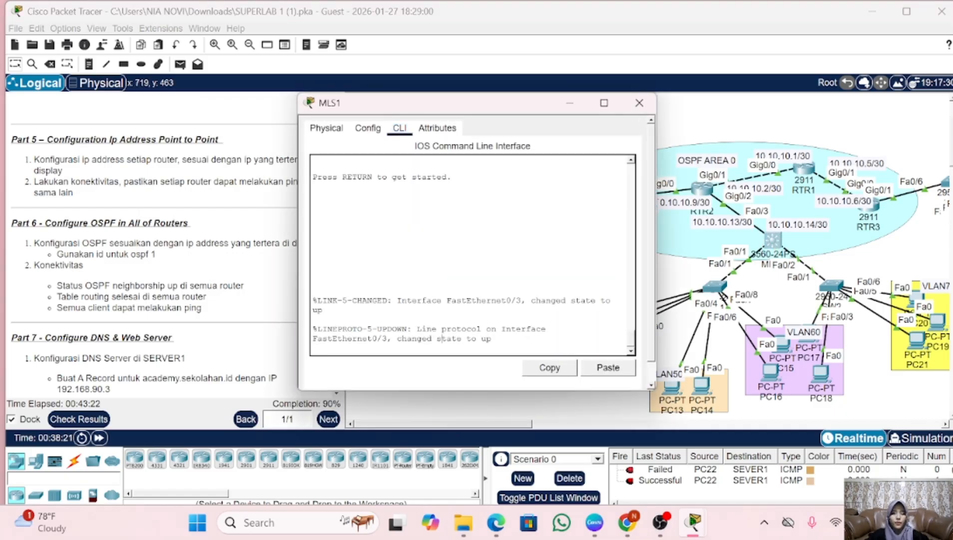
pyautogui.press('Return')
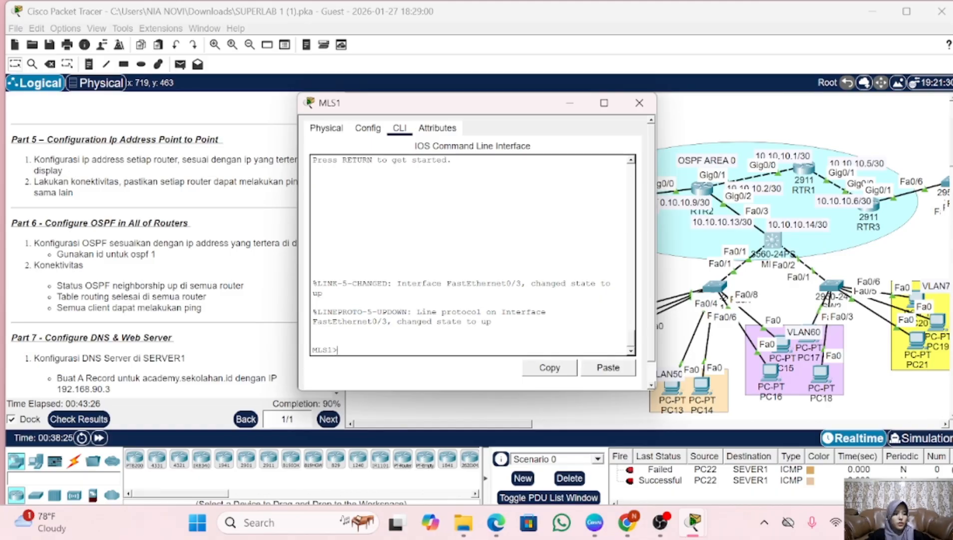
pyautogui.write('en')
pyautogui.press('Return')
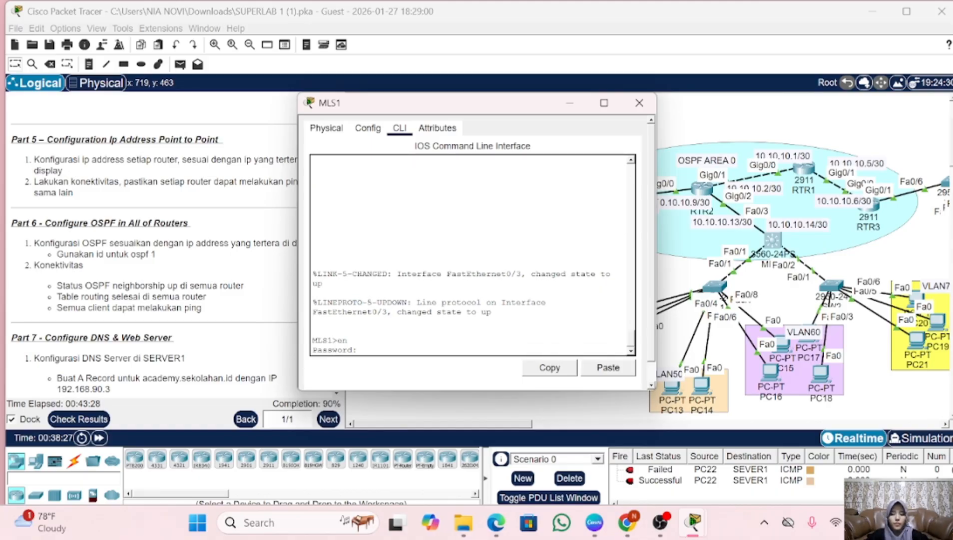
pyautogui.press('Return')
pyautogui.write('con')
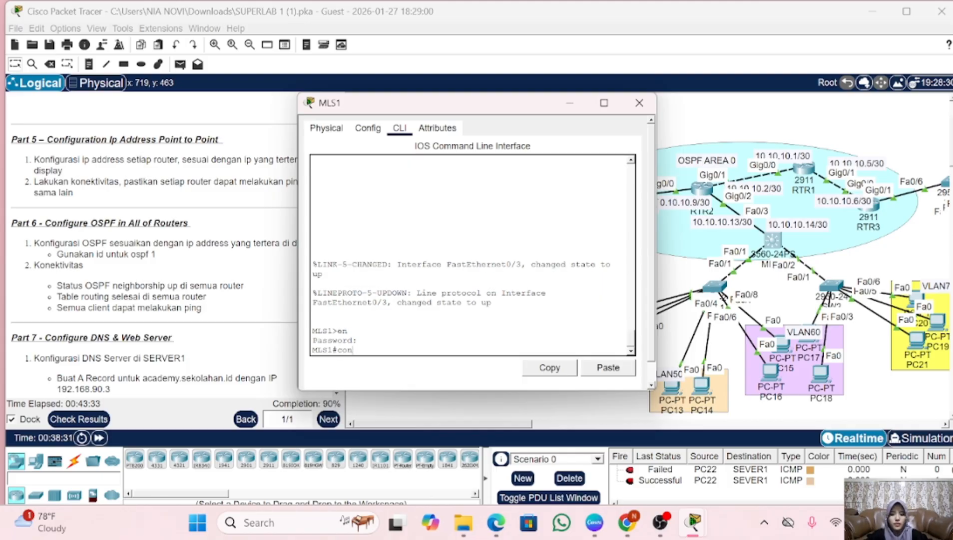
pyautogui.write('f t')
pyautogui.press('Return')
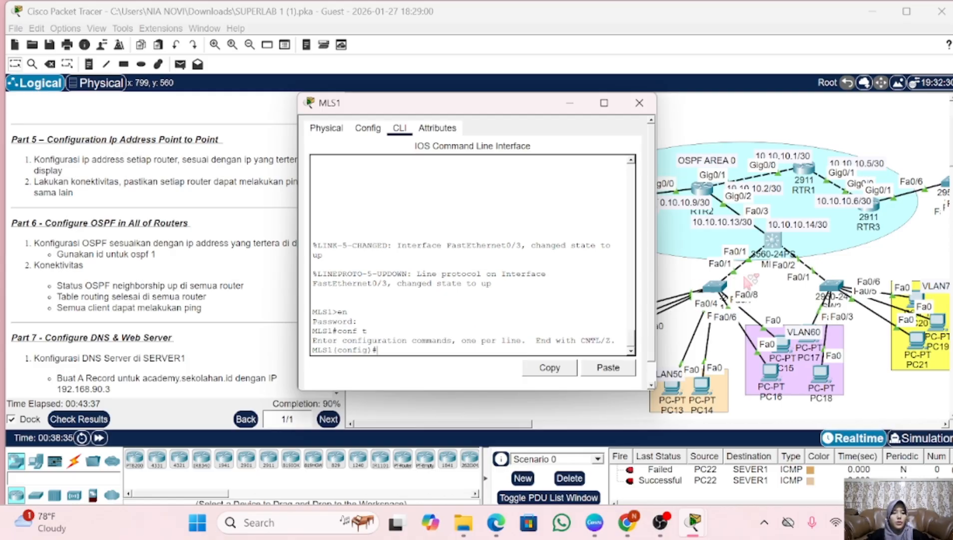
# - Turn MLS1's Fa0/3 interface into a routed port by disabling its switchport mode
pyautogui.hscroll(3, 748, 283)
pyautogui.hscroll(-2, 749, 282)
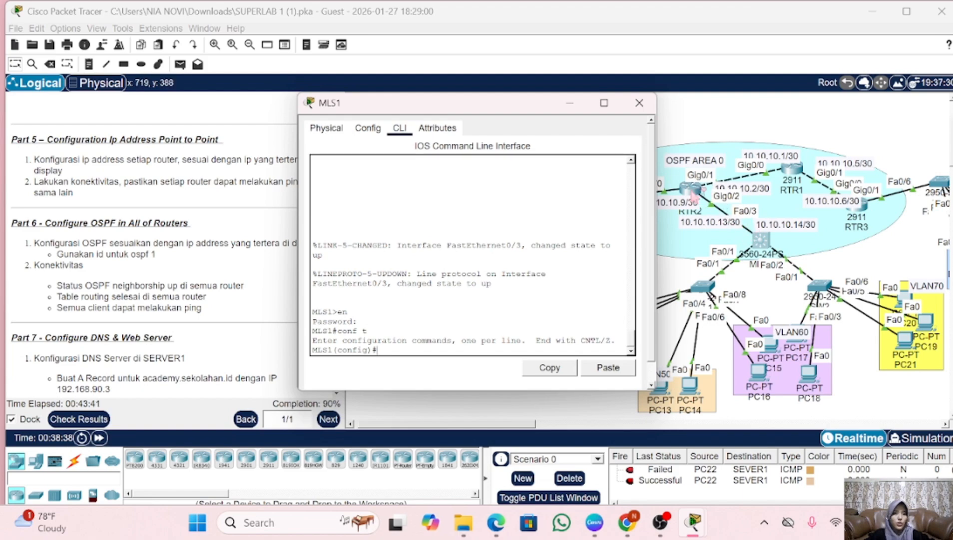
pyautogui.write('int fa0/')
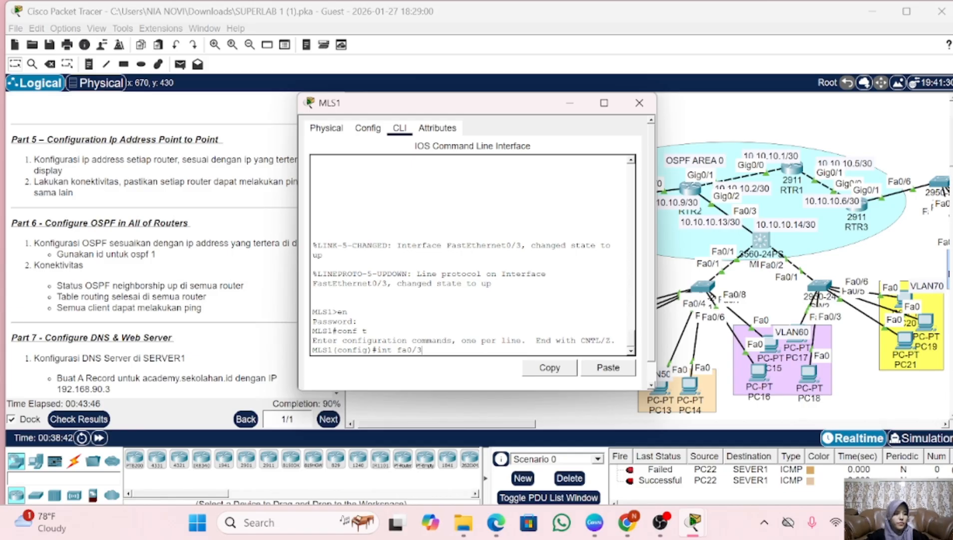
pyautogui.write('3')
pyautogui.press('Return')
pyautogui.write('no sw')
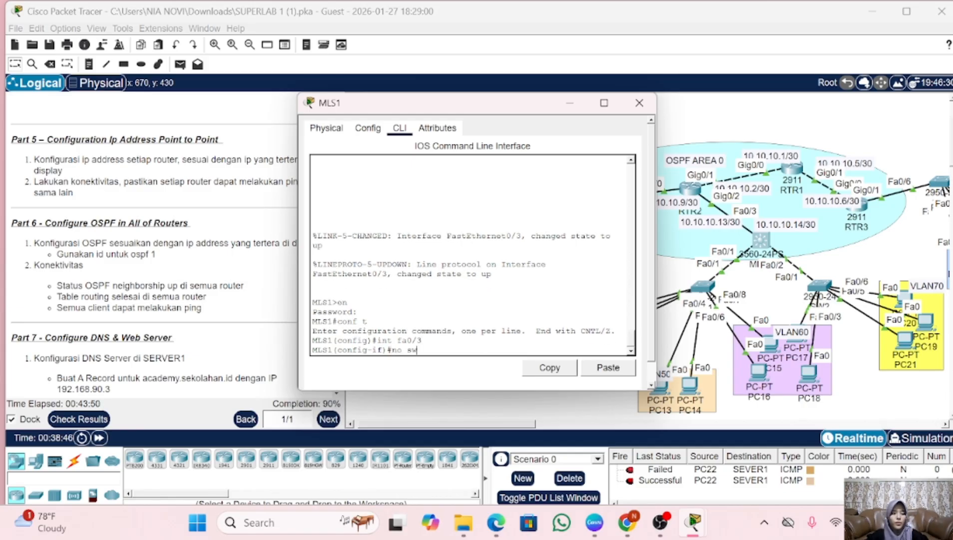
pyautogui.press('Return')
pyautogui.press('Return')
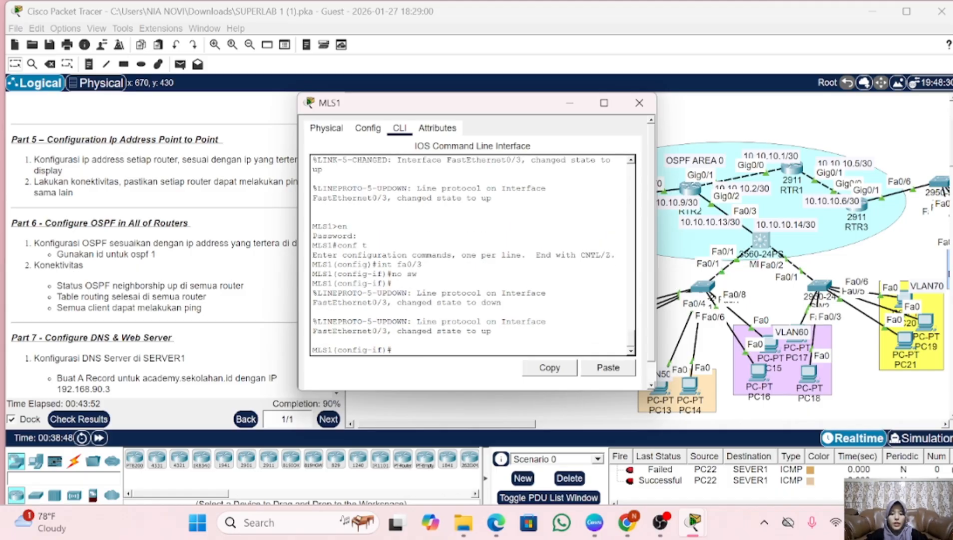
# - Assign MLS1's Fa0/3 interface 10.10.10.14 with mask 255.255.255.252, enable it and close the switch window
pyautogui.write('ip add')
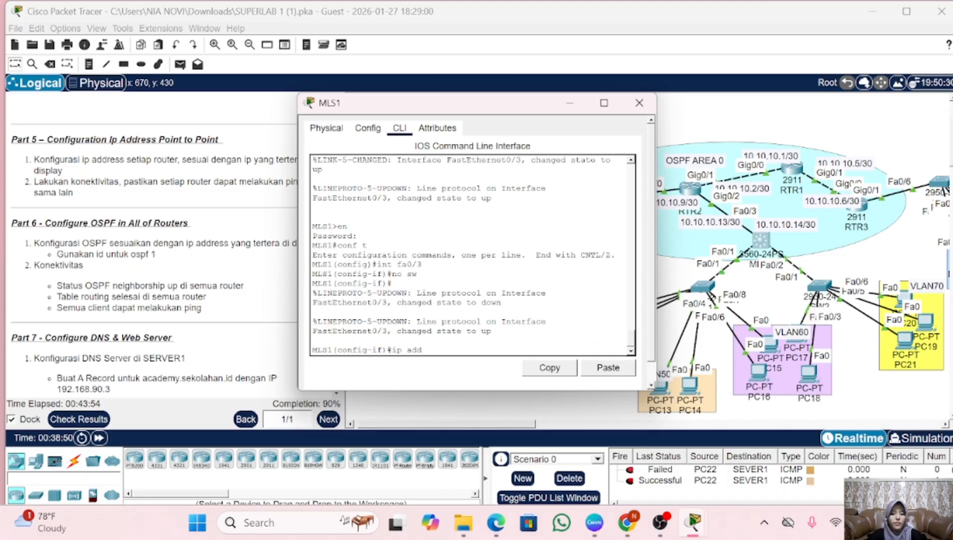
pyautogui.write(' 10.10.')
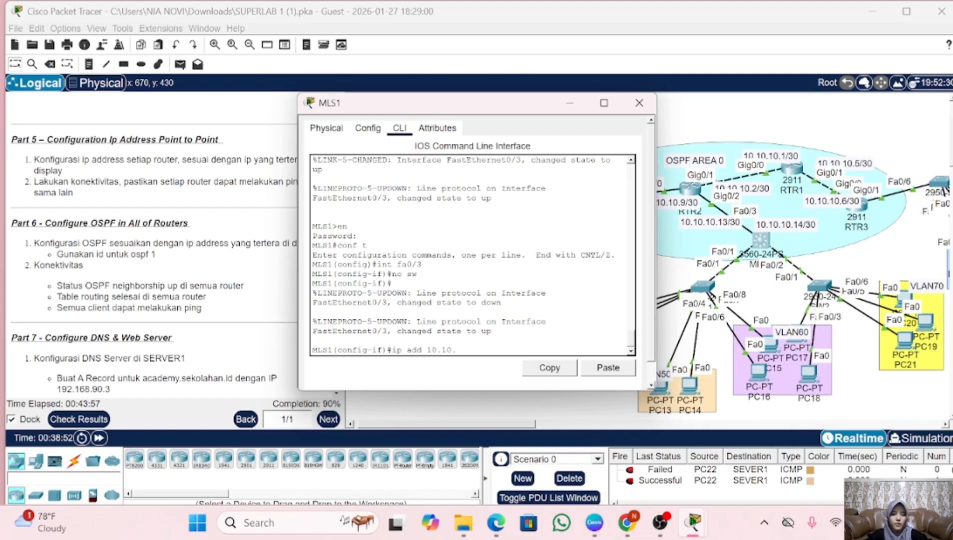
pyautogui.write('10.14 25')
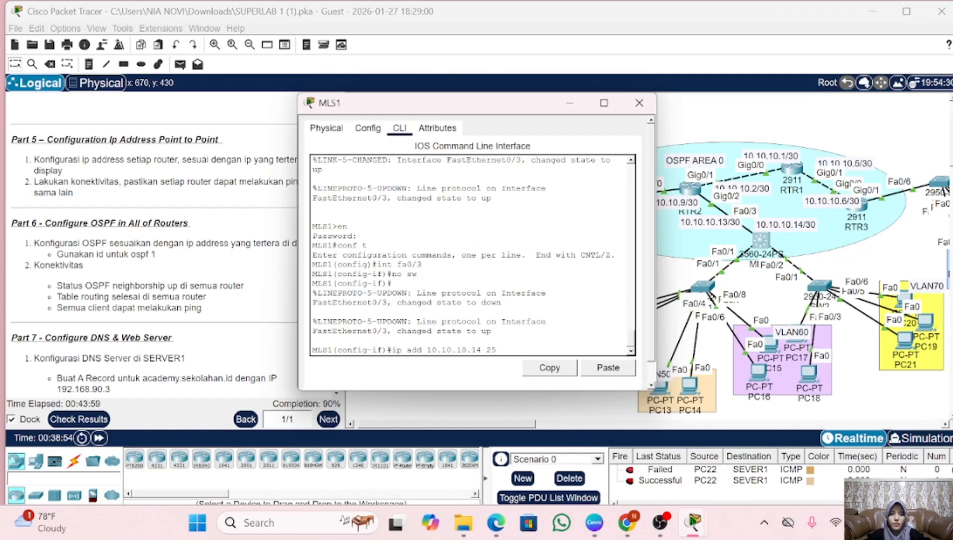
pyautogui.write('5.255.255.252')
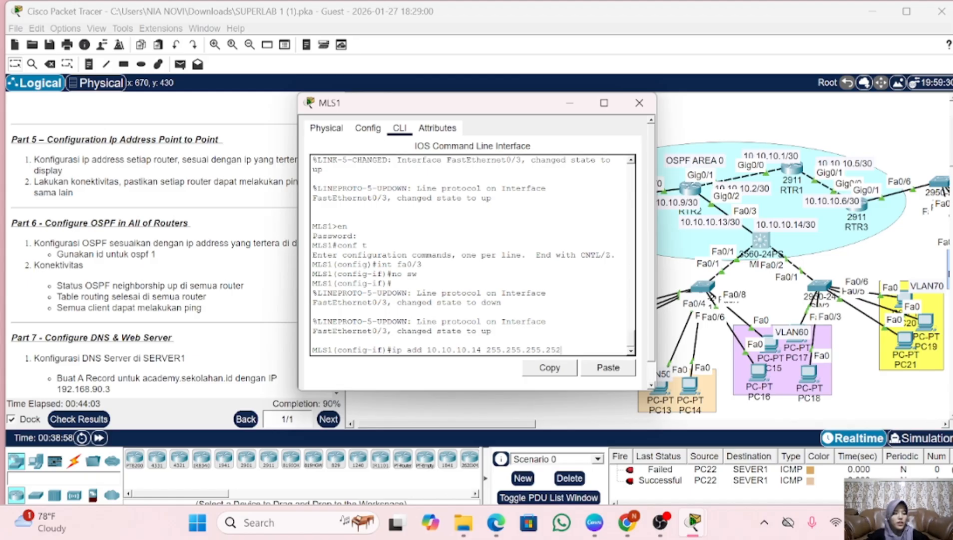
pyautogui.press('Return')
pyautogui.write('no sh')
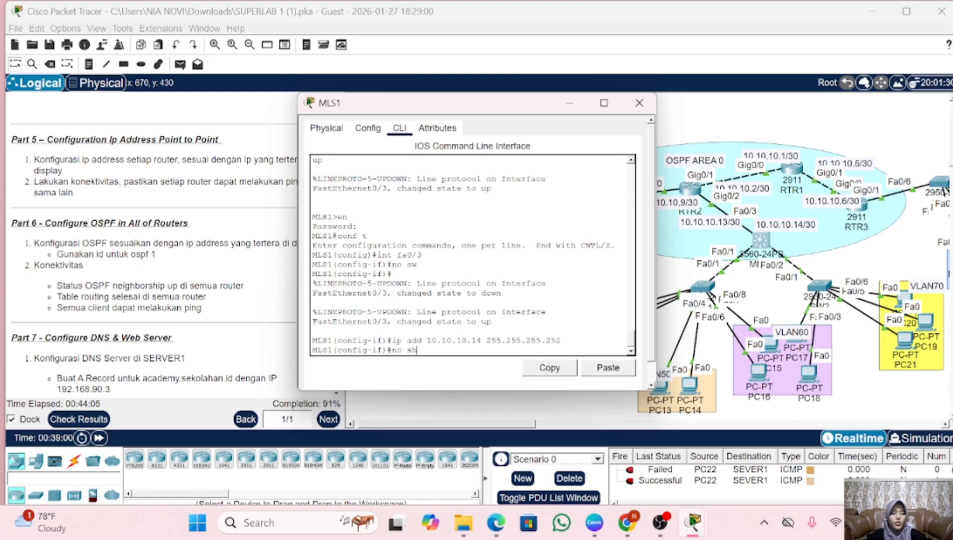
pyautogui.press('Return')
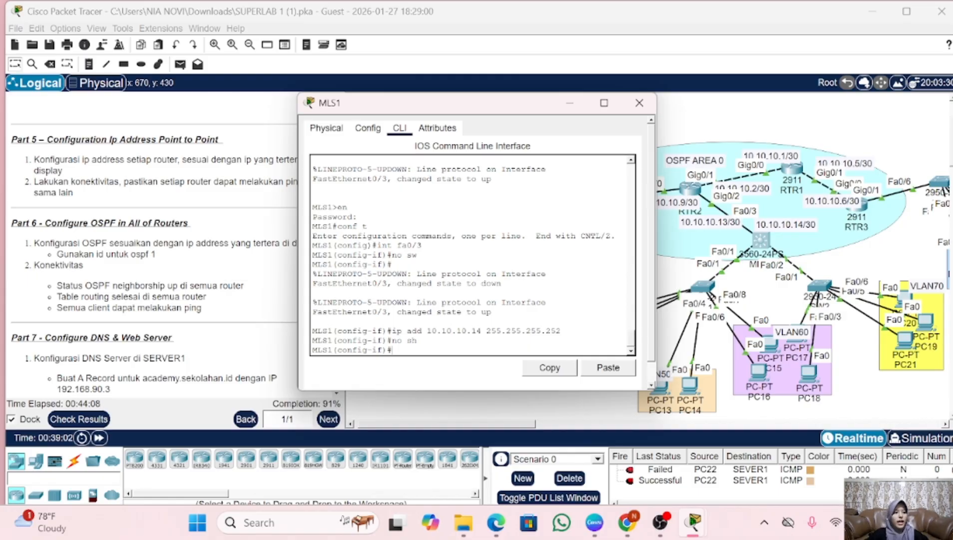
pyautogui.click(640, 102)
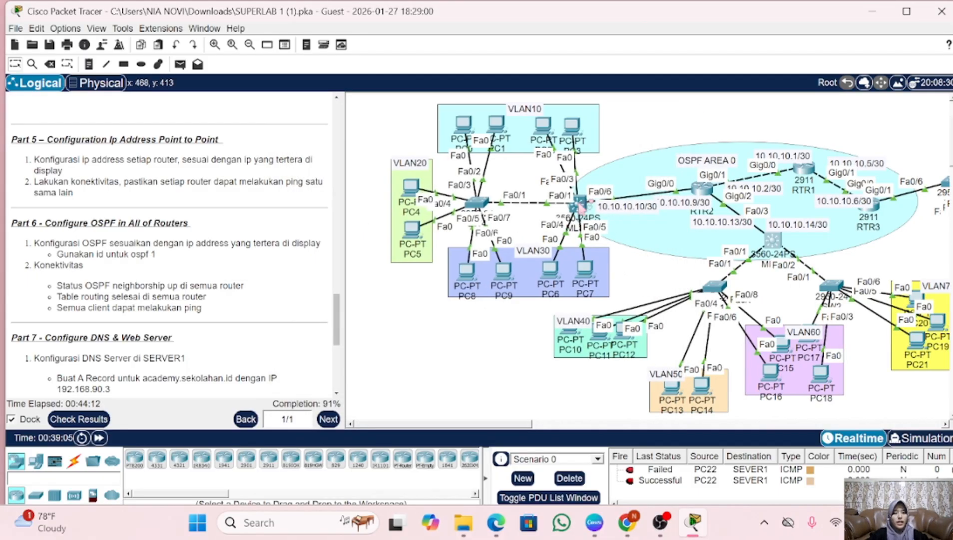
# - Open MLS2's command line, enter privileged mode with the enable password, and start global configuration mode
pyautogui.click(578, 201)
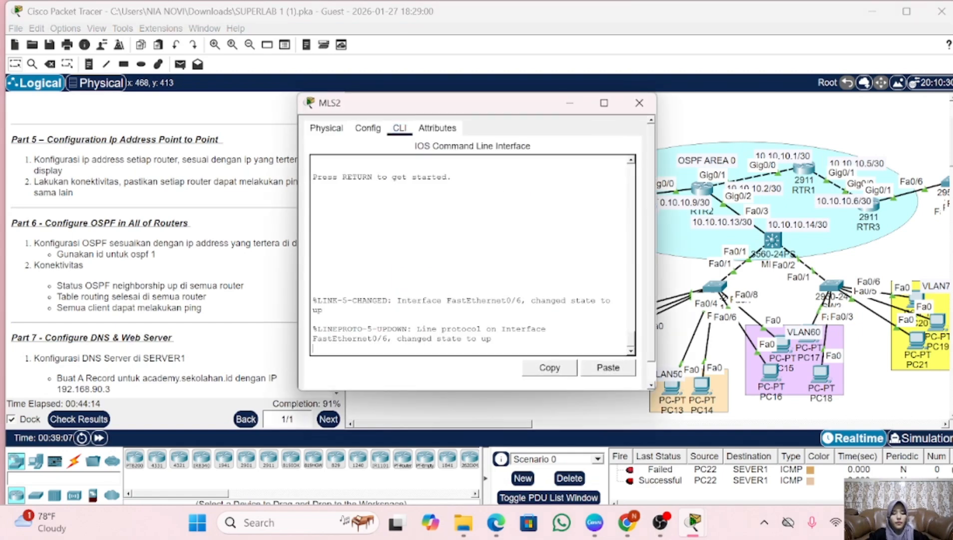
pyautogui.press('Return')
pyautogui.write('en')
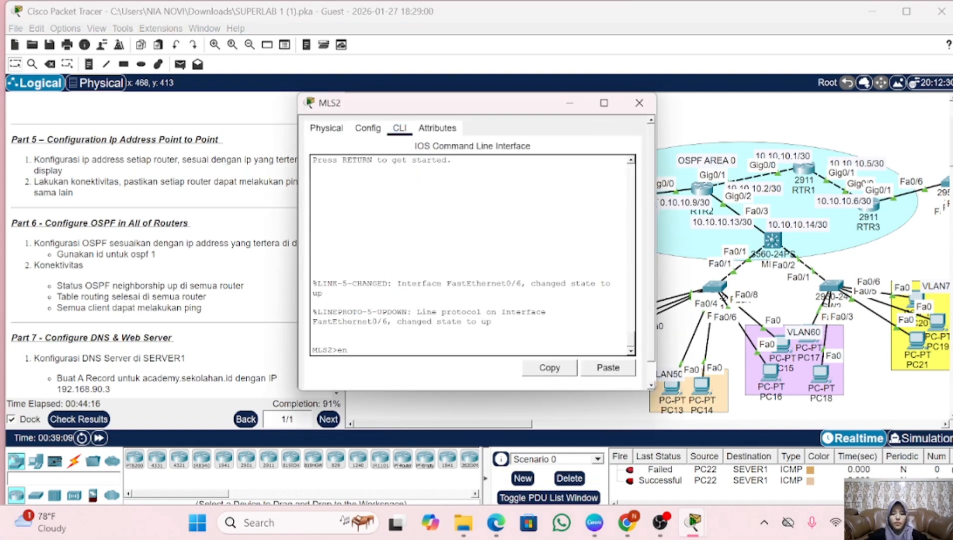
pyautogui.press('Return')
pyautogui.press('Return')
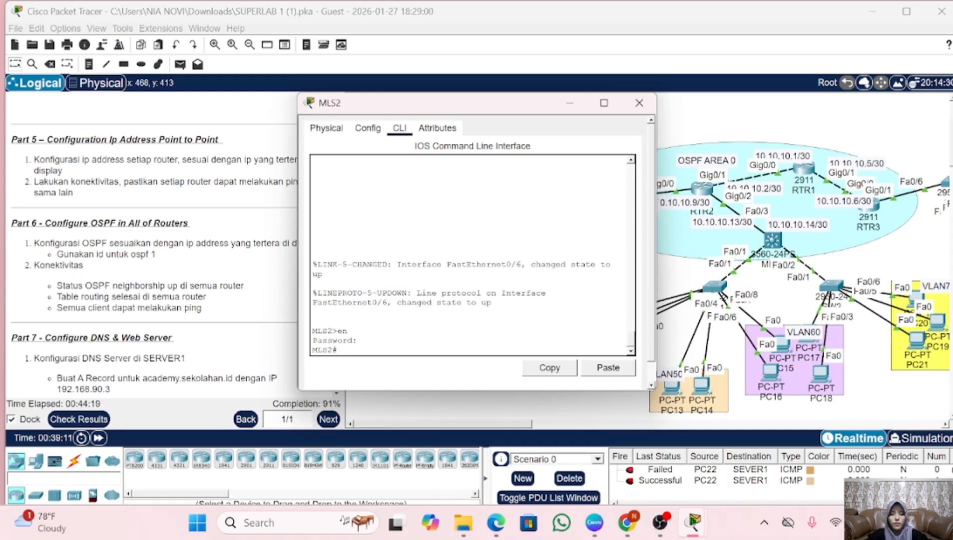
pyautogui.write('conf')
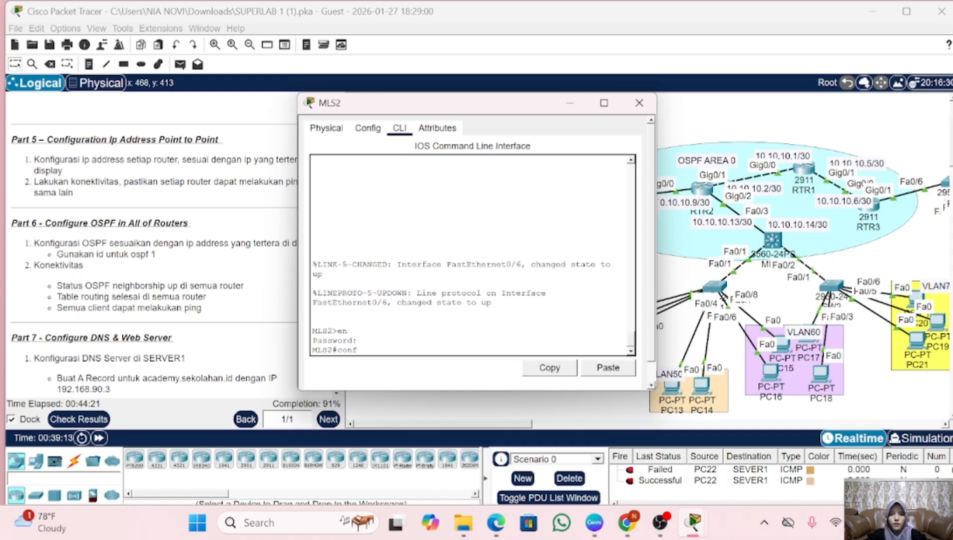
pyautogui.write(' t')
pyautogui.press('Return')
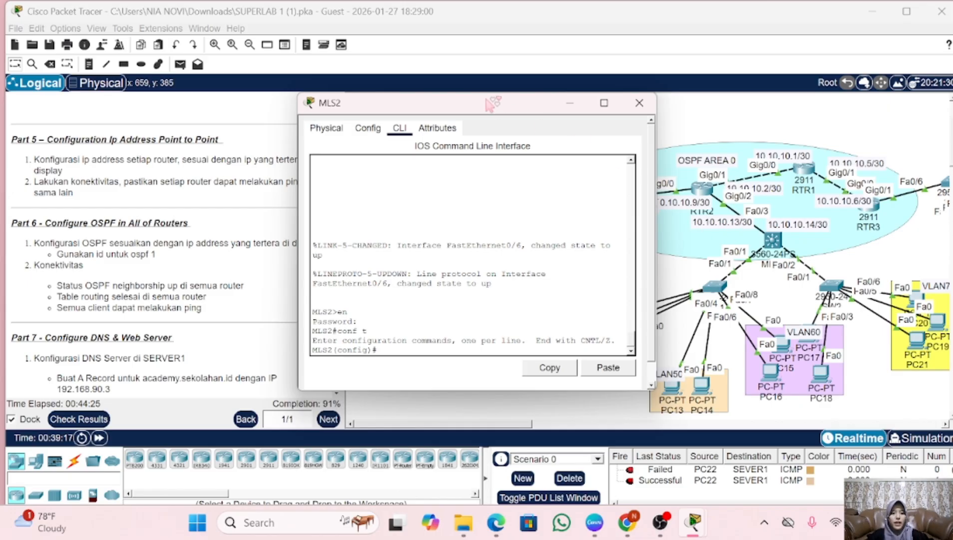
# - Move the MLS2 window clear of its address labels and enter interface configuration for Fa0/6
pyautogui.moveTo(492, 104); pyautogui.dragTo(342, 111)
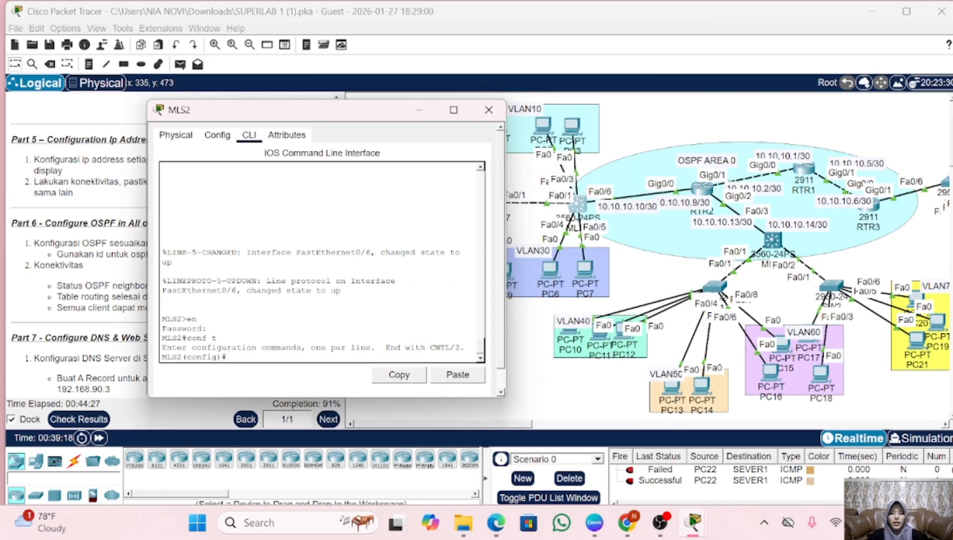
pyautogui.write('int fa0/6')
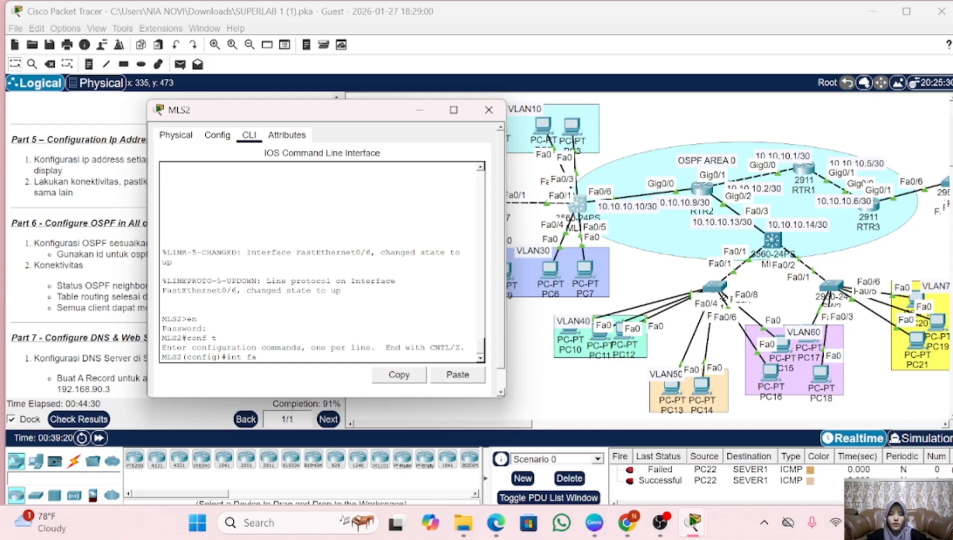
pyautogui.press('Return')
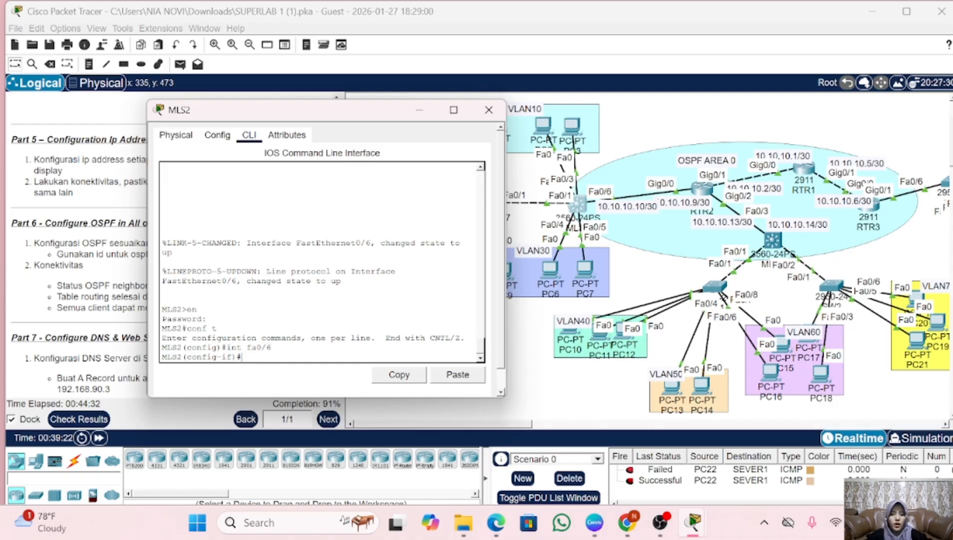
# - Try to assign 10.10.10.10 with mask 255.255.255.252 to MLS2's Fa0/6 interface
pyautogui.write('ip add ')
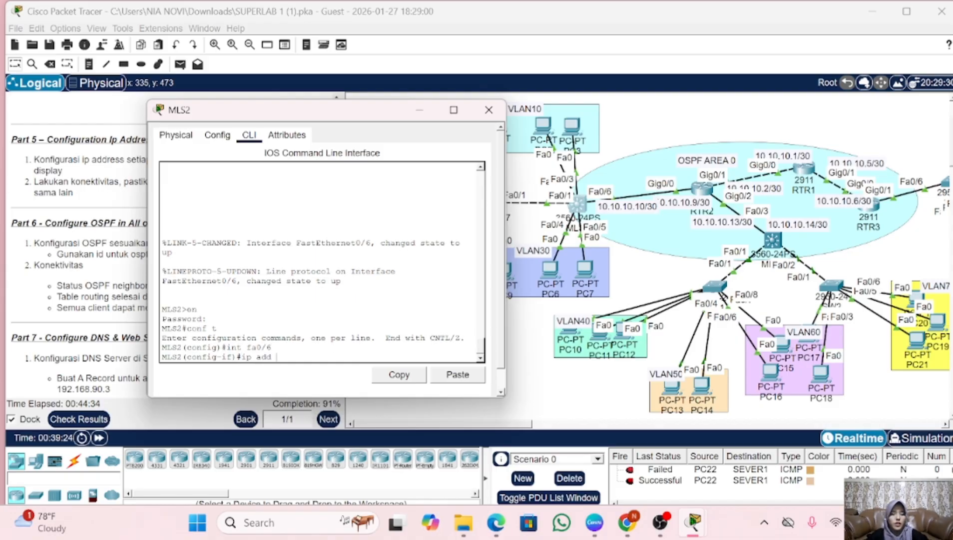
pyautogui.write('10.10.')
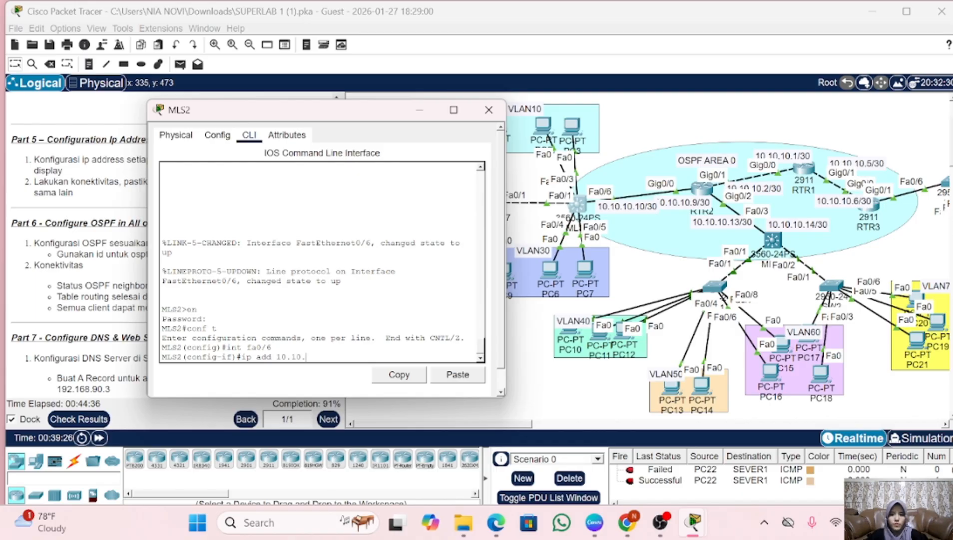
pyautogui.write('10.10 25')
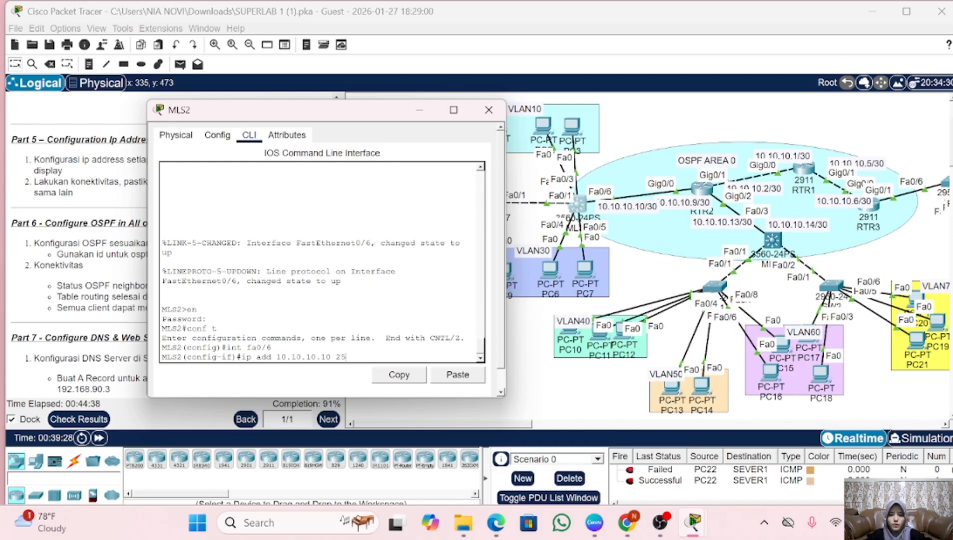
pyautogui.write('5.255.255')
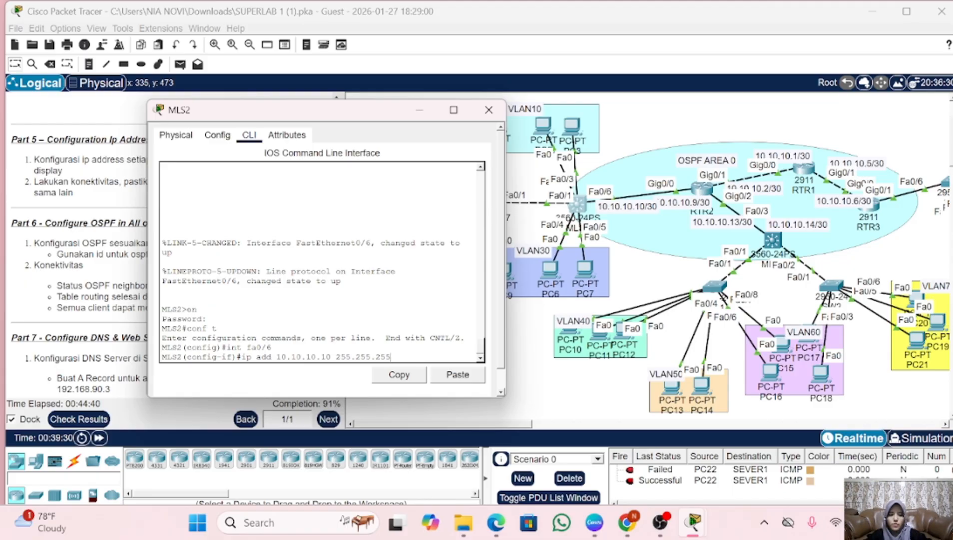
pyautogui.write('.252')
pyautogui.press('Return')
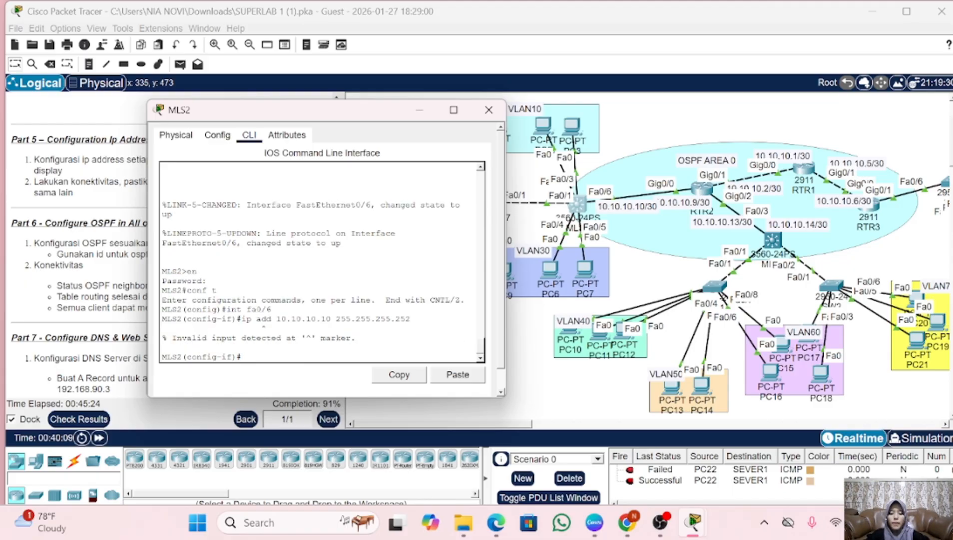
# - Turn MLS2's Fa0/6 interface into a routed port by disabling its switchport mode
pyautogui.write('no sw')
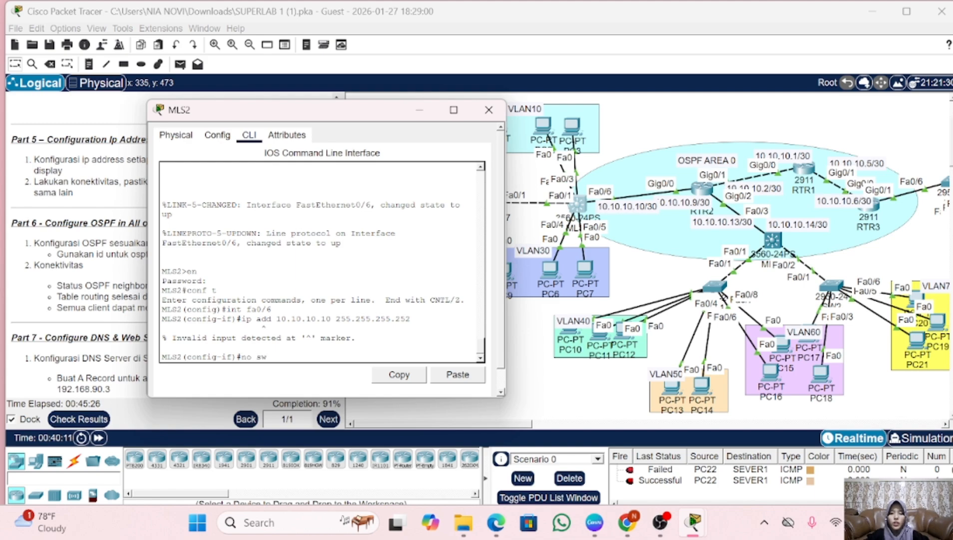
pyautogui.press('Return')
pyautogui.press('Return')
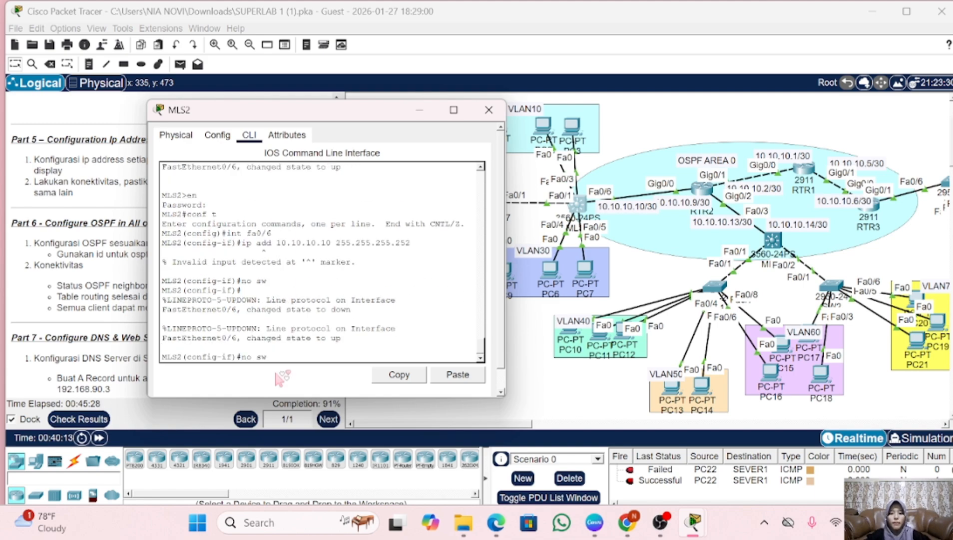
# - Give MLS2's Fa0/6 the address 10.10.10.10 with mask 255.255.255.252, enable the interface and close the switch window
pyautogui.press('Up')
pyautogui.press('Return')
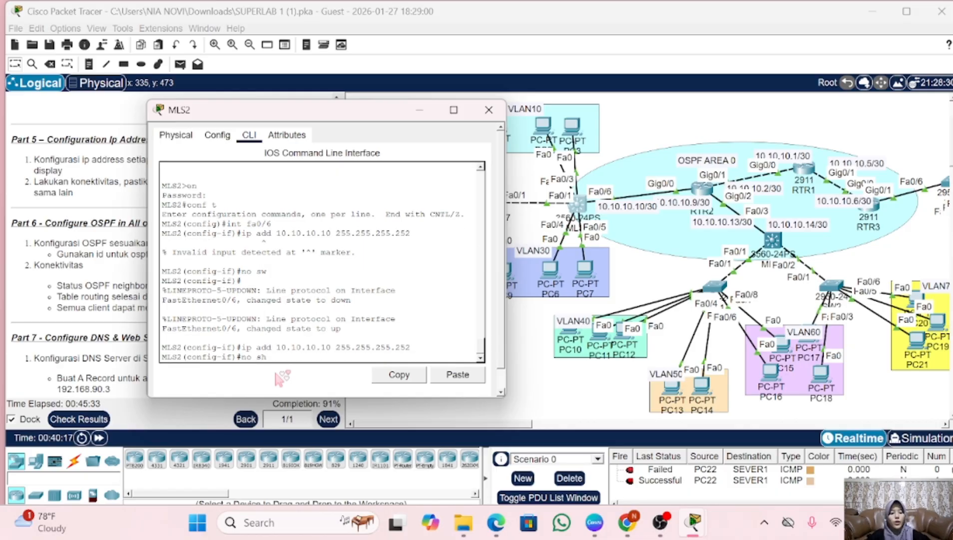
pyautogui.write('no sh')
pyautogui.press('Return')
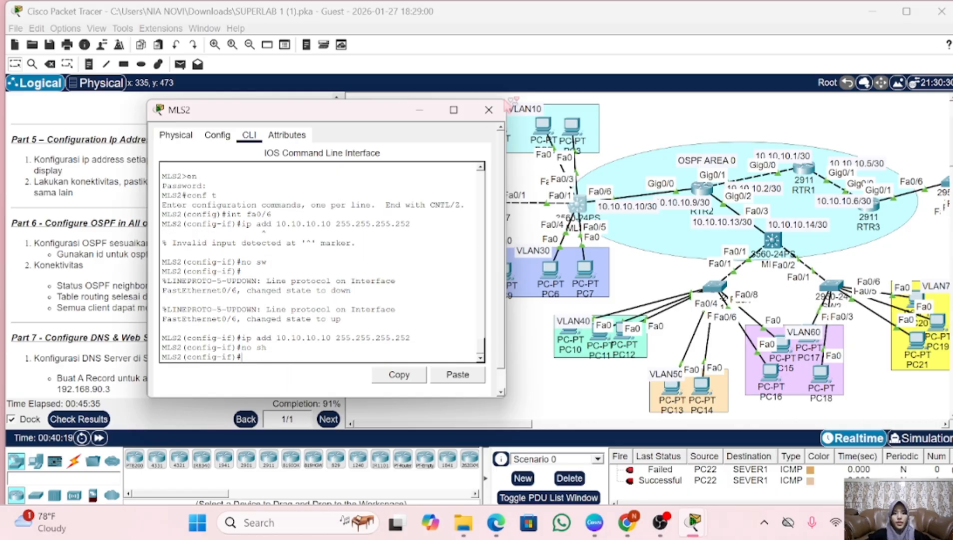
pyautogui.click(488, 110)
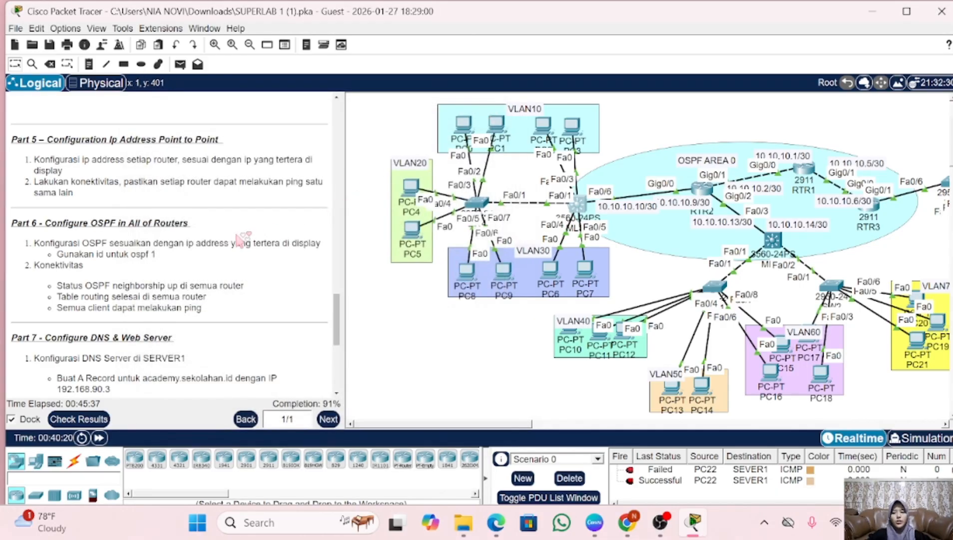
# - Review the Part 6 OSPF instructions, then open RTR3's command line and return to global configuration mode
pyautogui.scroll(-3, 241, 239)
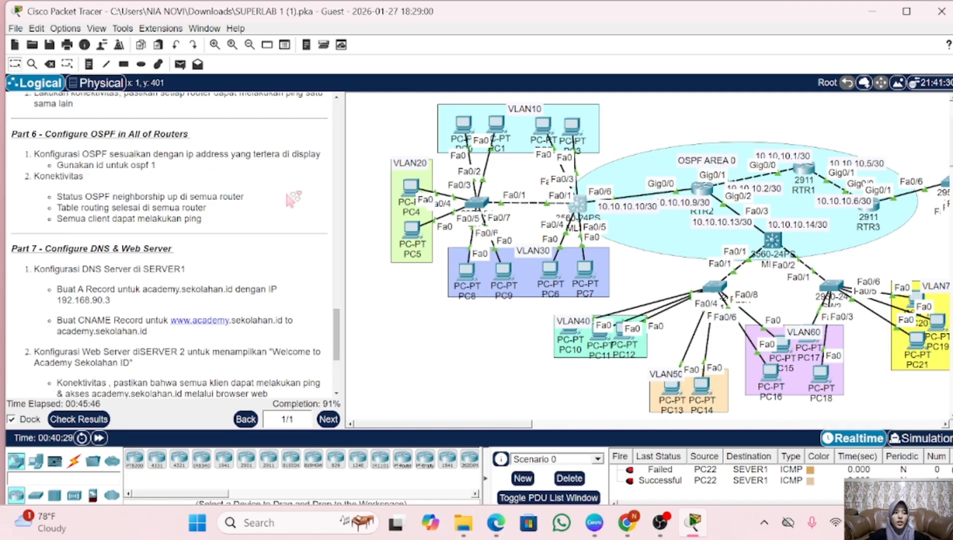
pyautogui.hscroll(5, 585, 230)
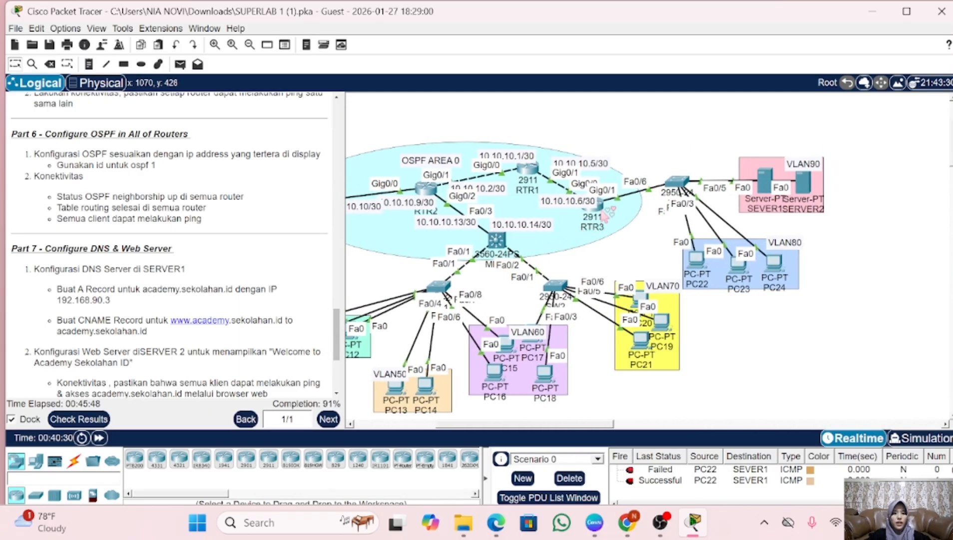
pyautogui.click(599, 208)
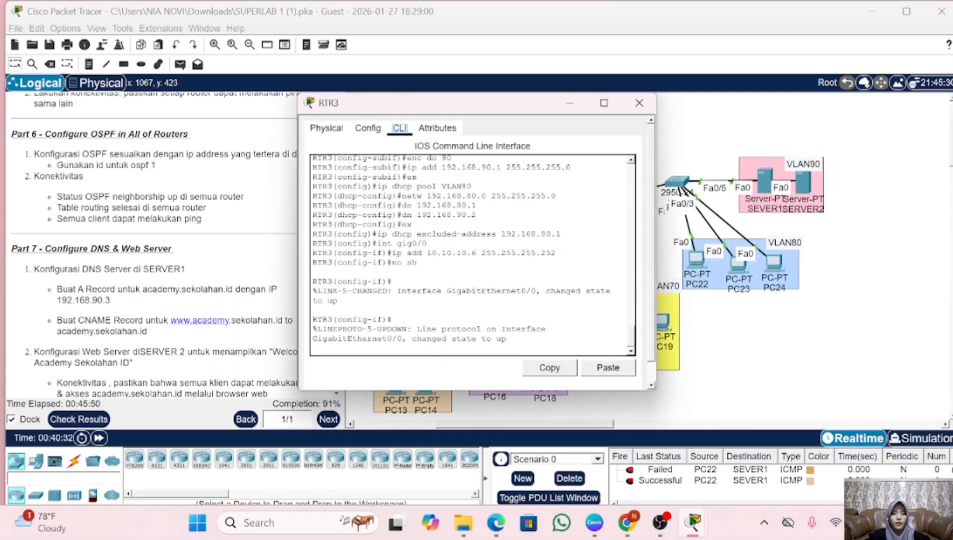
pyautogui.click(481, 339)
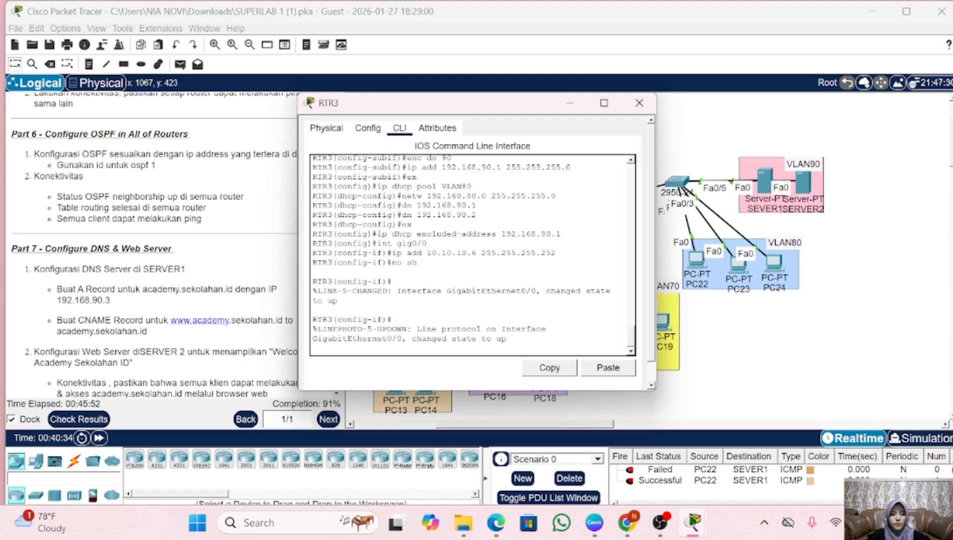
pyautogui.press('Return')
pyautogui.write('ex')
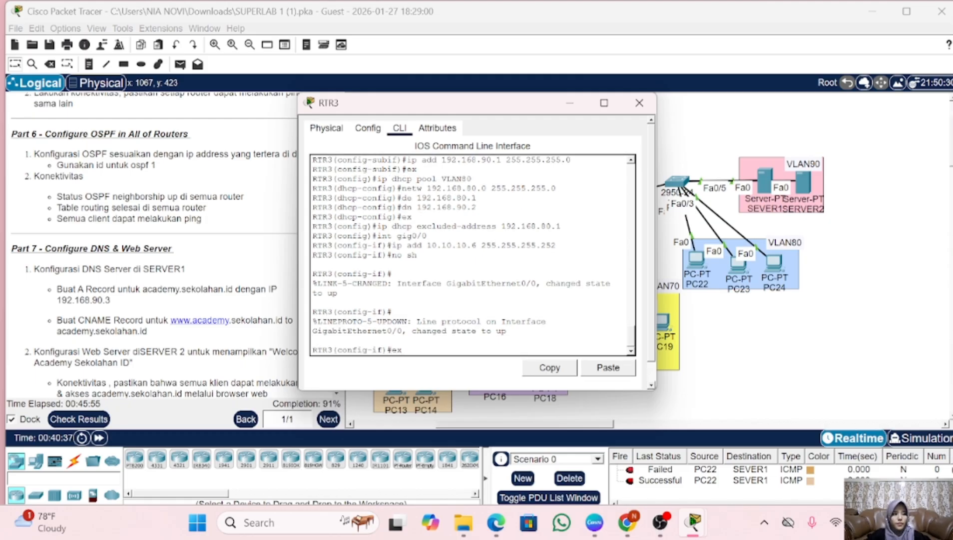
pyautogui.press('Return')
# - Start OSPF routing with process ID 1 on RTR3
pyautogui.write('rp')
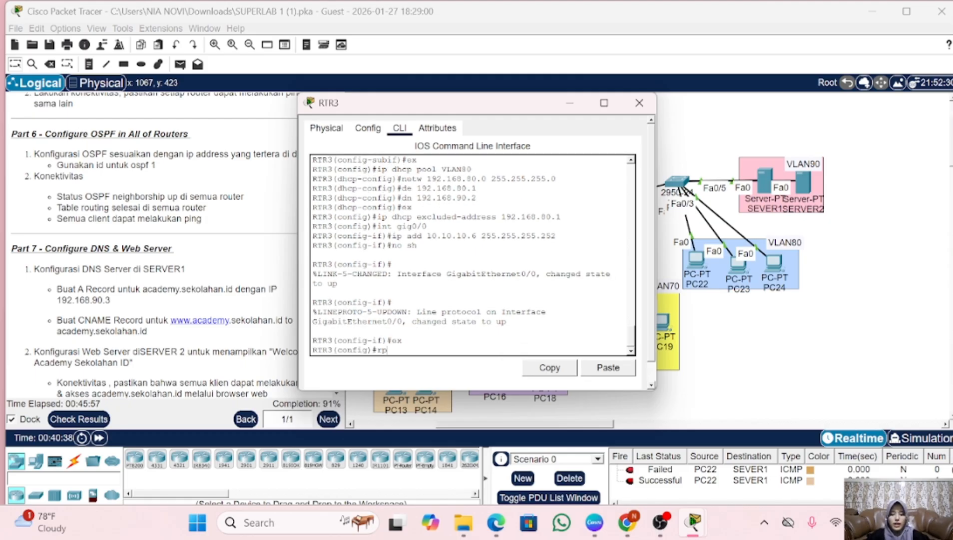
pyautogui.press('BackSpace')
pyautogui.write('ou')
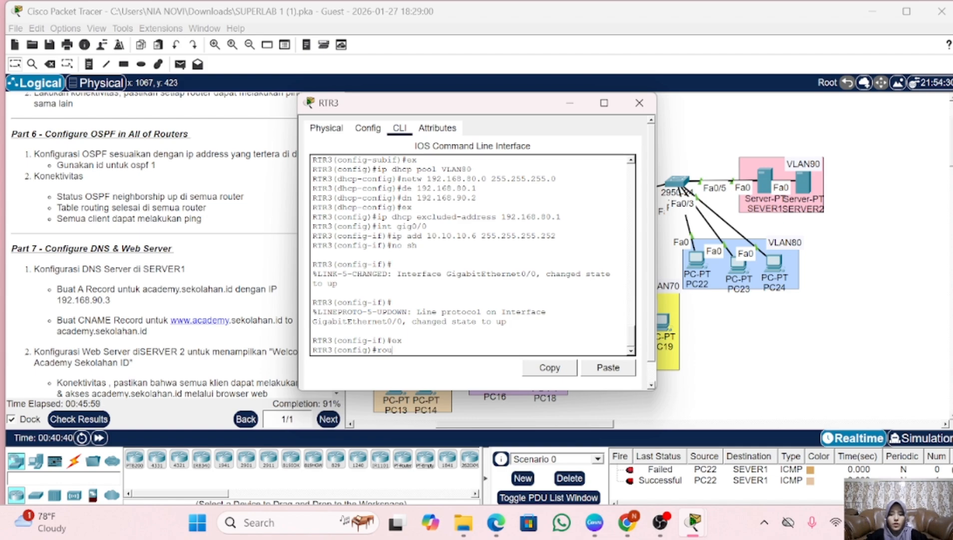
pyautogui.write('ter os')
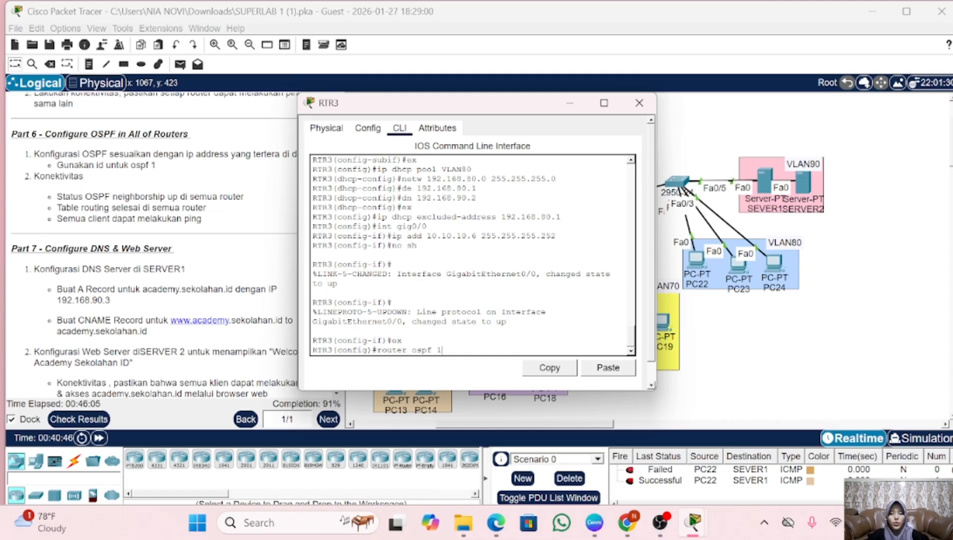
pyautogui.write('pf 1')
pyautogui.press('Return')
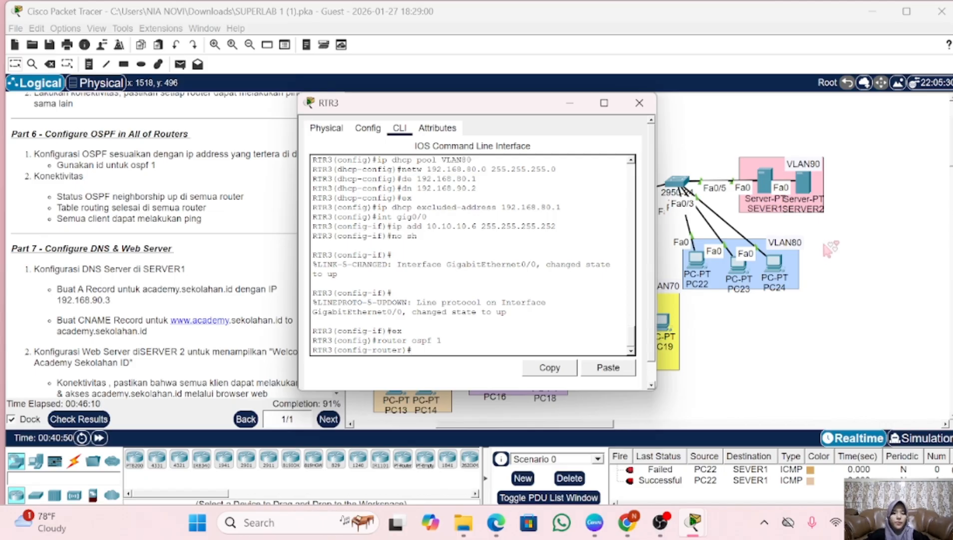
# - Advertise network 10.10.10.4 with wildcard mask 0.0.0.3 in OSPF area 0 on RTR3
pyautogui.hscroll(-5, 822, 240)
pyautogui.write('ne')
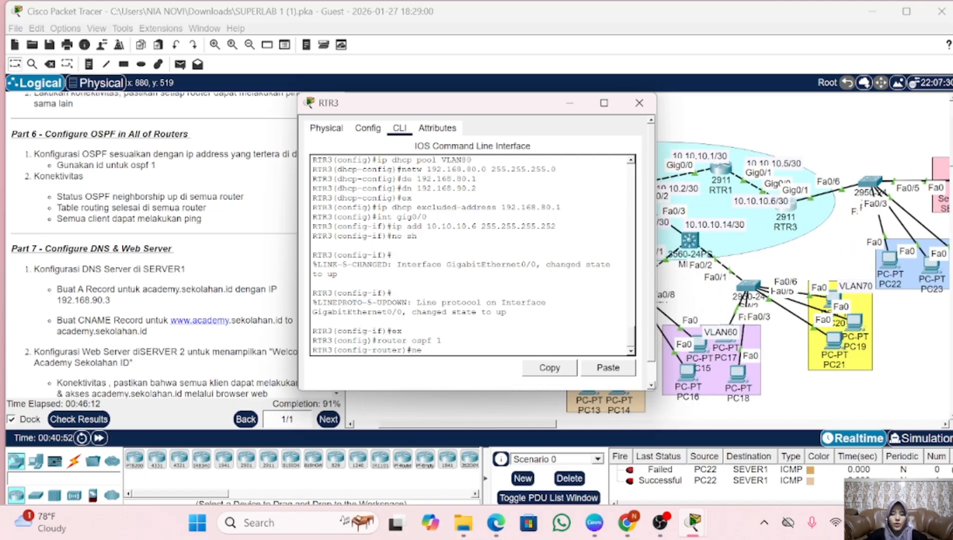
pyautogui.write('tw 1')
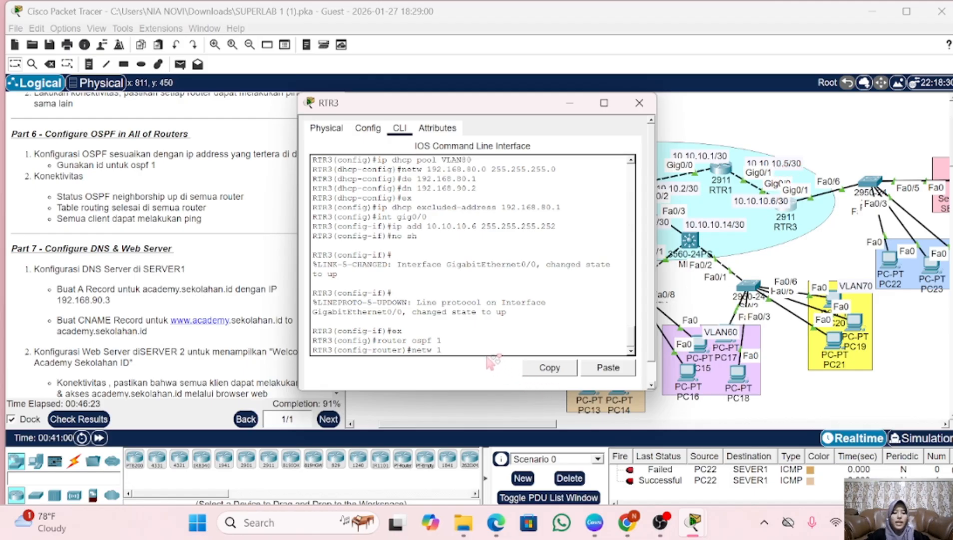
pyautogui.write('0.10.1')
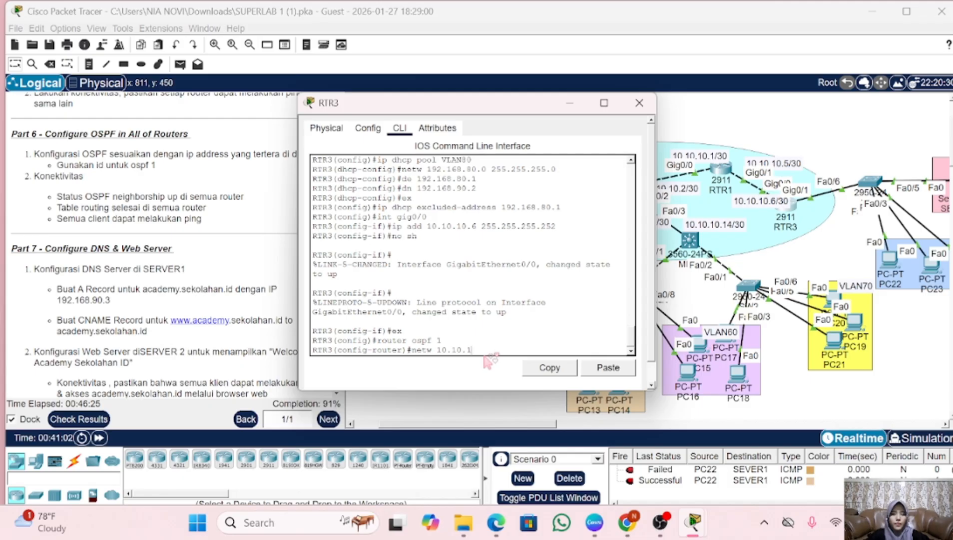
pyautogui.write('0.4')
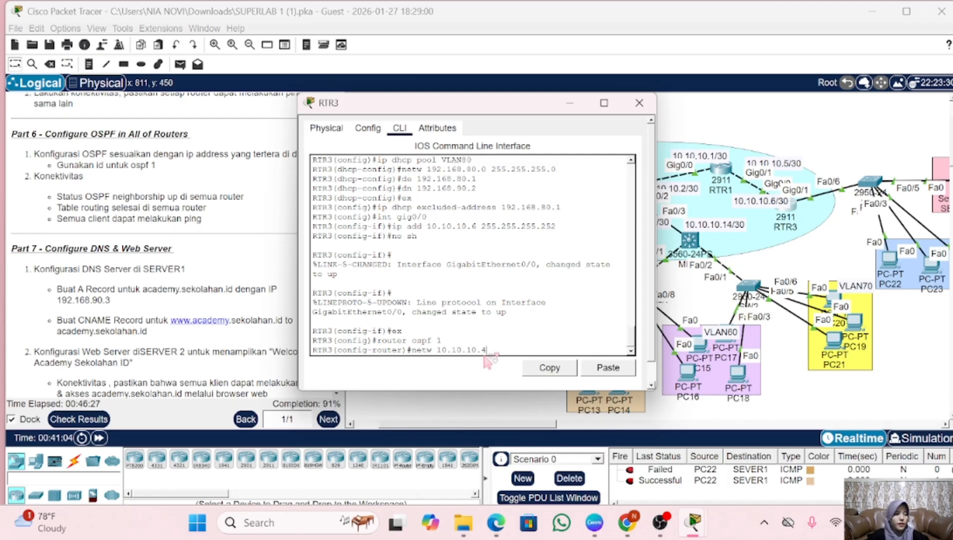
pyautogui.write(' 0.0')
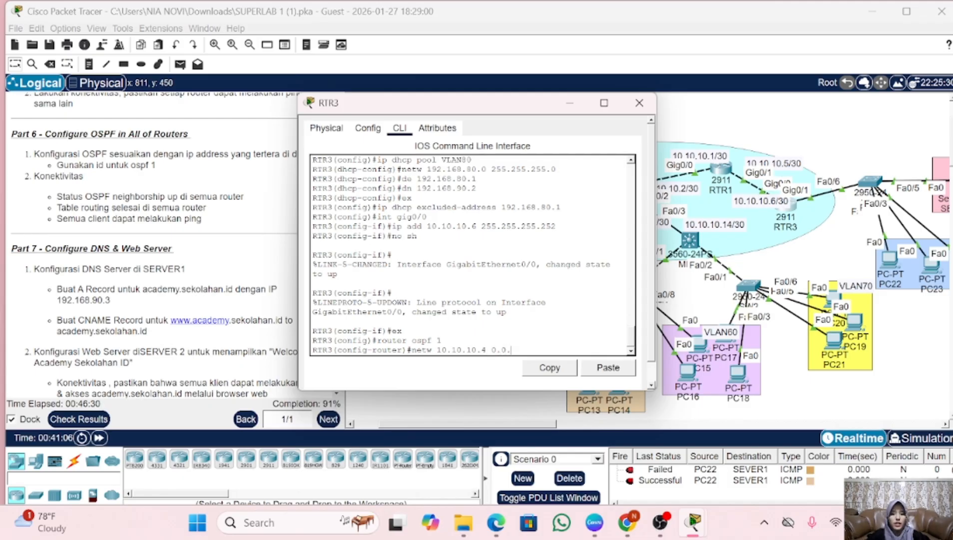
pyautogui.write('.0.3')
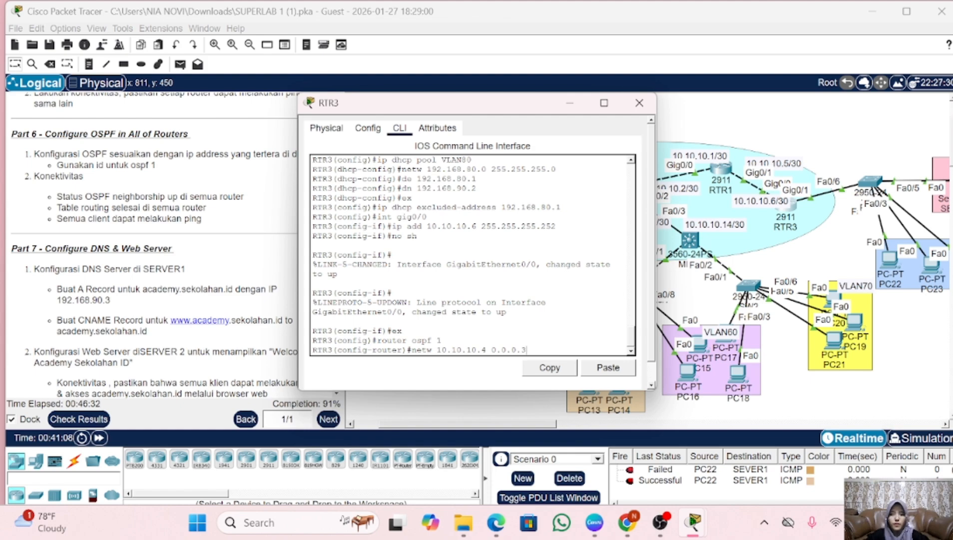
pyautogui.write(' area ')
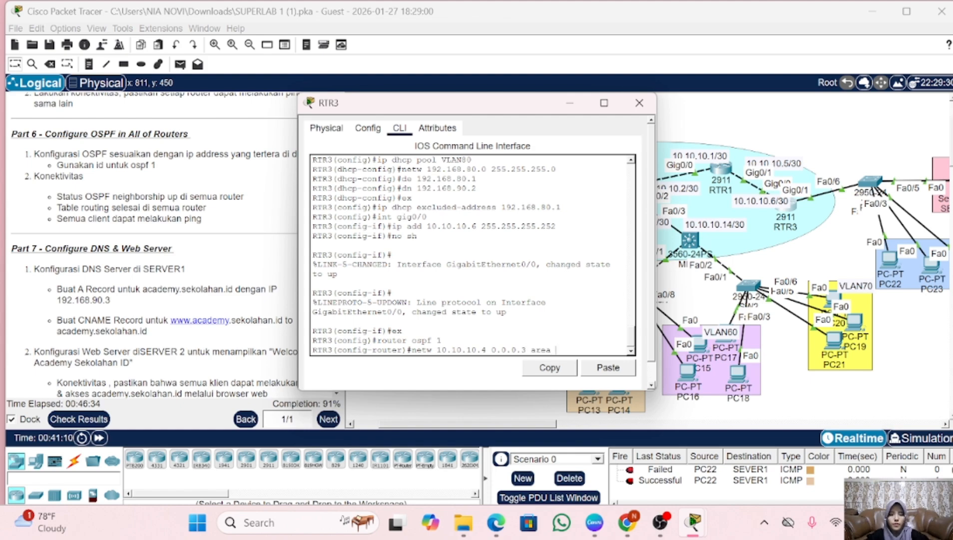
pyautogui.write('0')
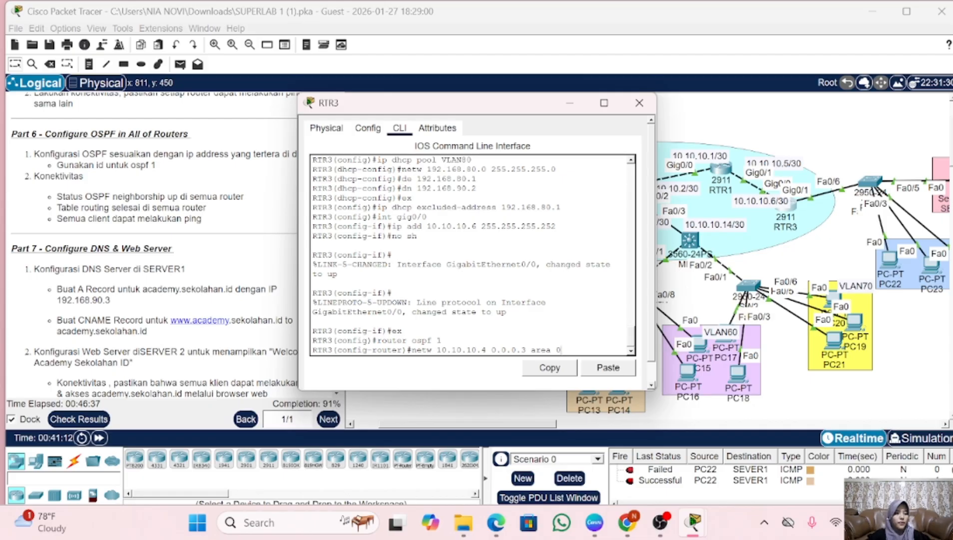
pyautogui.press('Return')
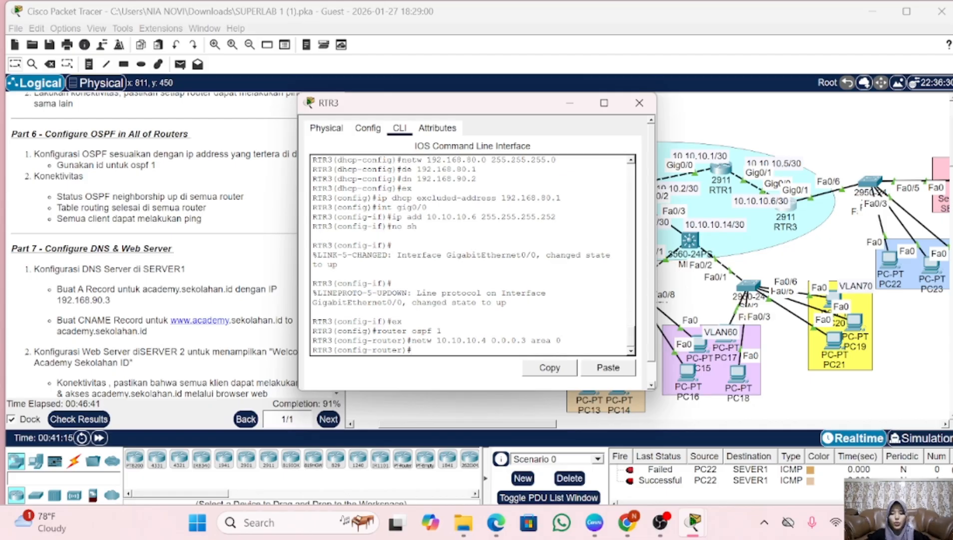
# - Add network 192.168.80.0 with wildcard mask 0.0.0.255 to OSPF area 0 on RTR3
pyautogui.write('netw 192.168.')
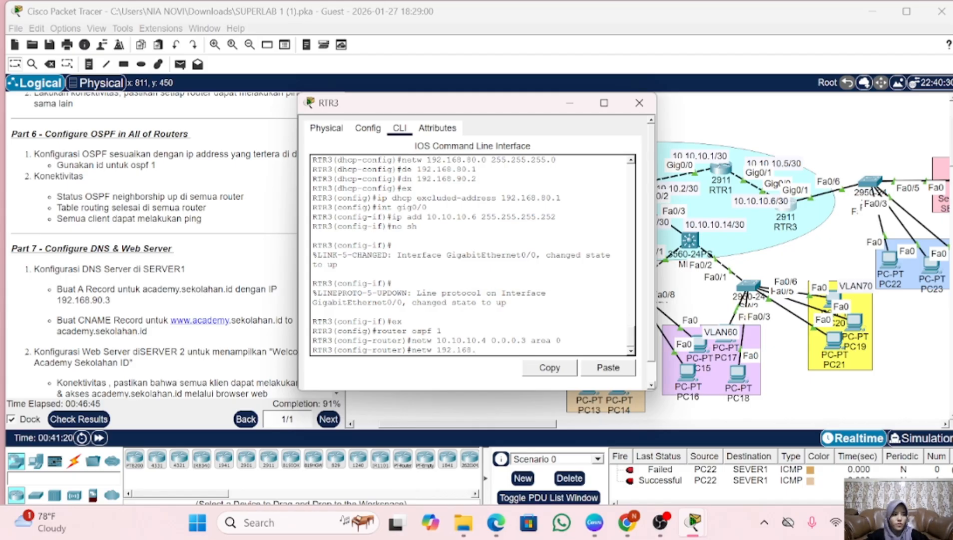
pyautogui.write('9')
pyautogui.press('BackSpace')
pyautogui.write('8')
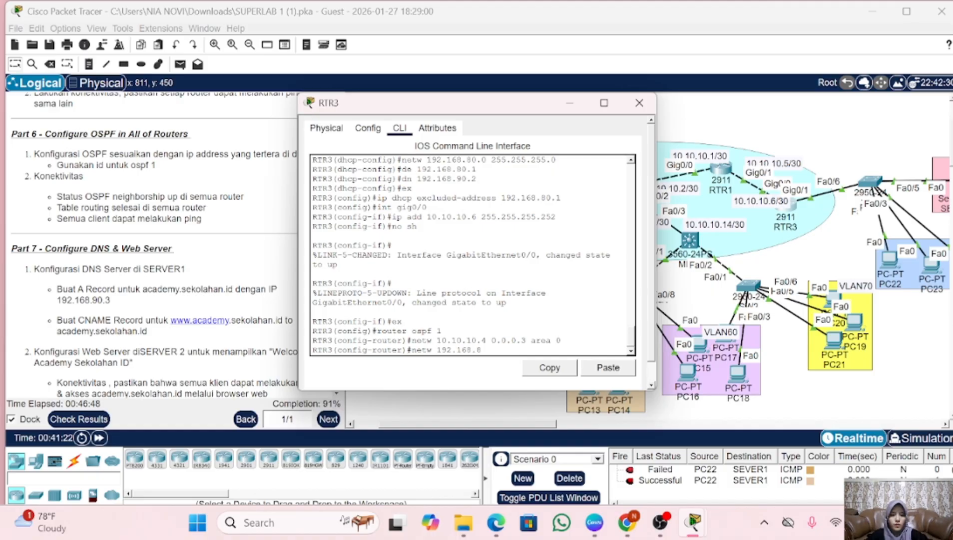
pyautogui.write('0.0m')
pyautogui.press('BackSpace')
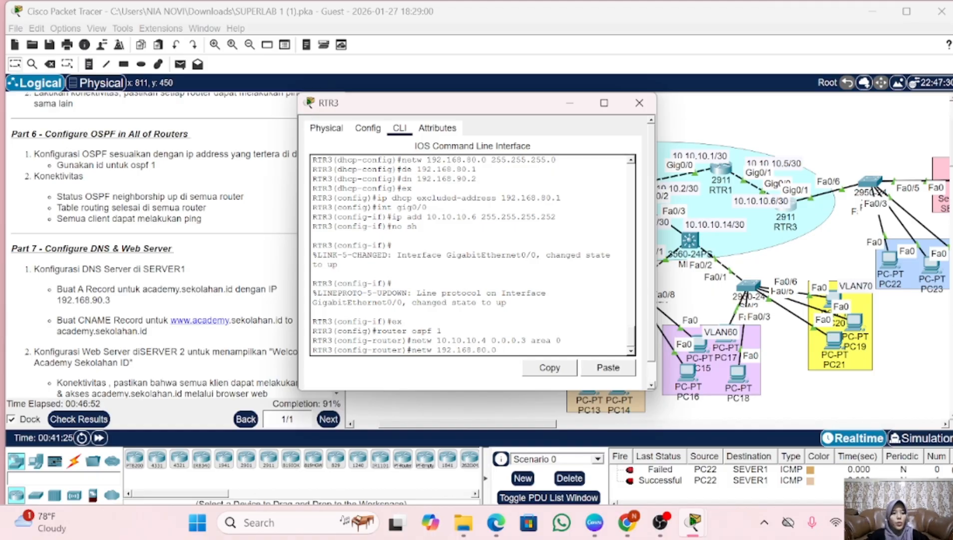
pyautogui.write('0.0.0.')
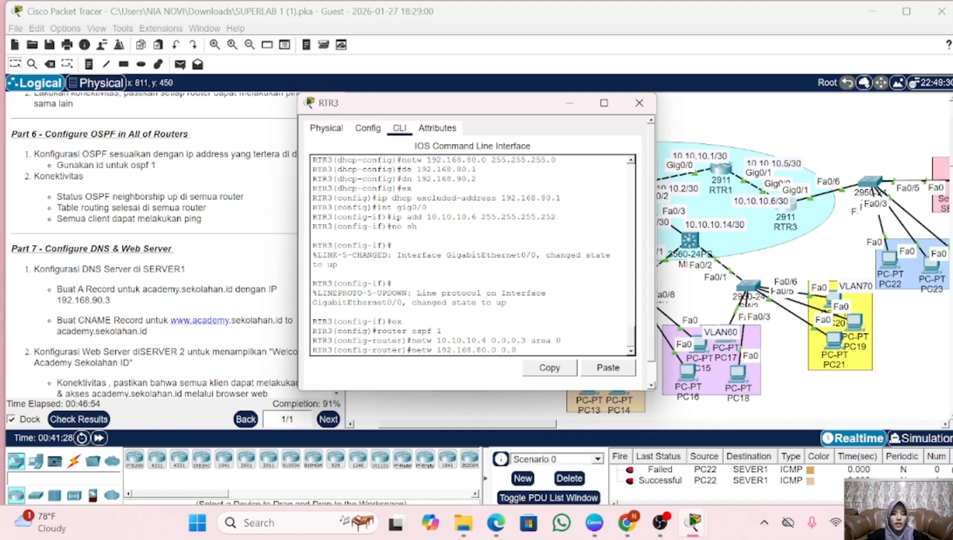
pyautogui.write('255')
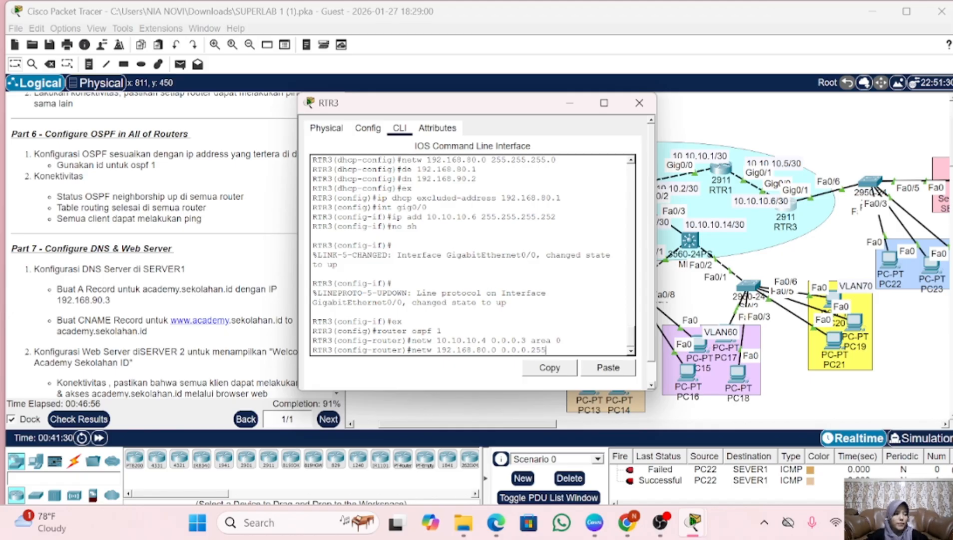
pyautogui.write(' area 0')
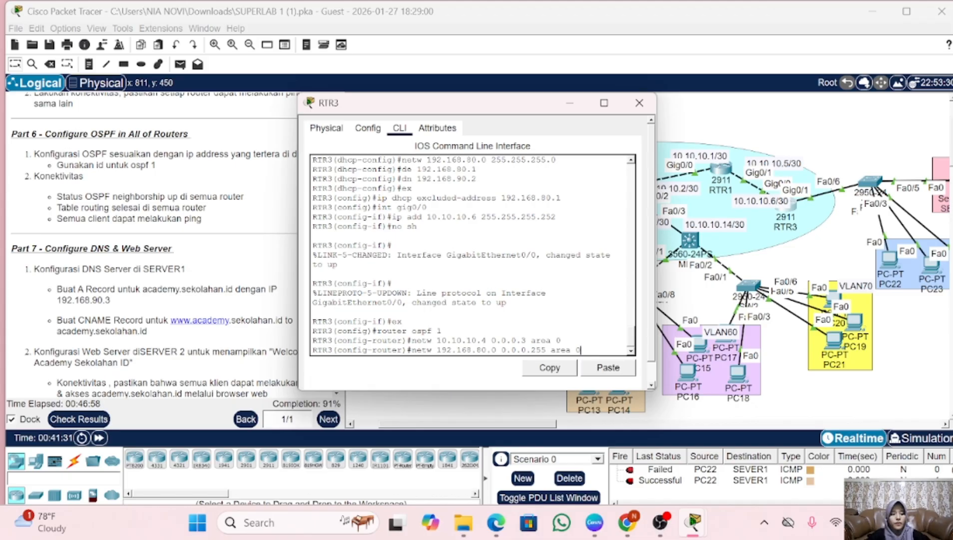
pyautogui.press('Return')
# - Add network 192.168.90.0 with wildcard mask 0.0.0.255 to RTR3's OSPF area 0 and close the router window
pyautogui.press('Up')
pyautogui.press('Left')
pyautogui.press('Left')
pyautogui.press('Left')
pyautogui.press('Left')
pyautogui.press('Left')
pyautogui.press('Left')
pyautogui.press('Left')
pyautogui.press('Left')
pyautogui.press('Left')
pyautogui.press('Left')
pyautogui.press('Left')
pyautogui.press('Left')
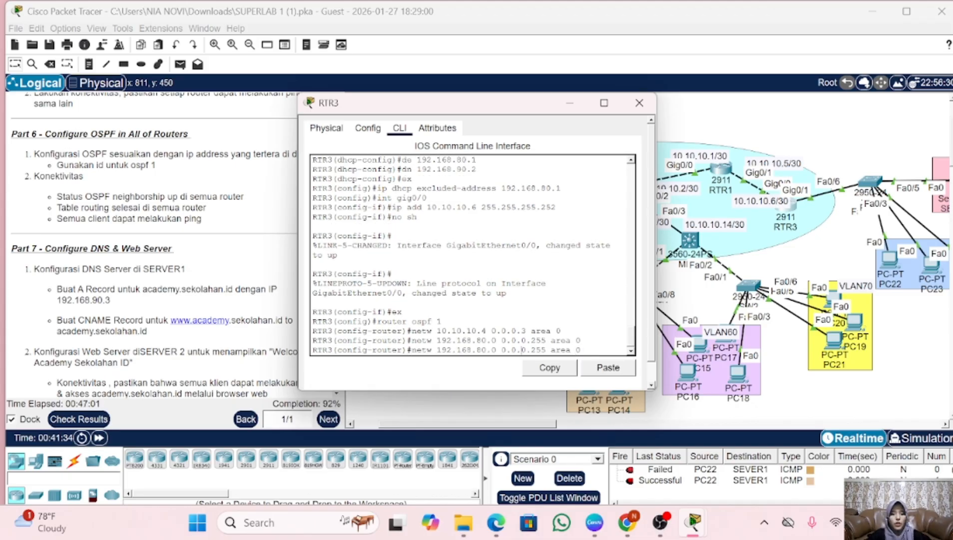
pyautogui.press('BackSpace')
pyautogui.write('9')
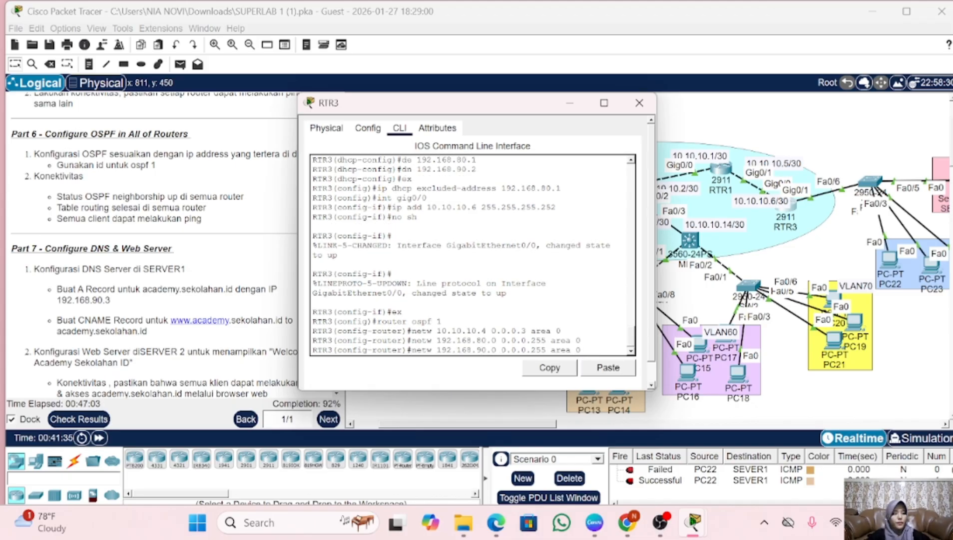
pyautogui.press('Return')
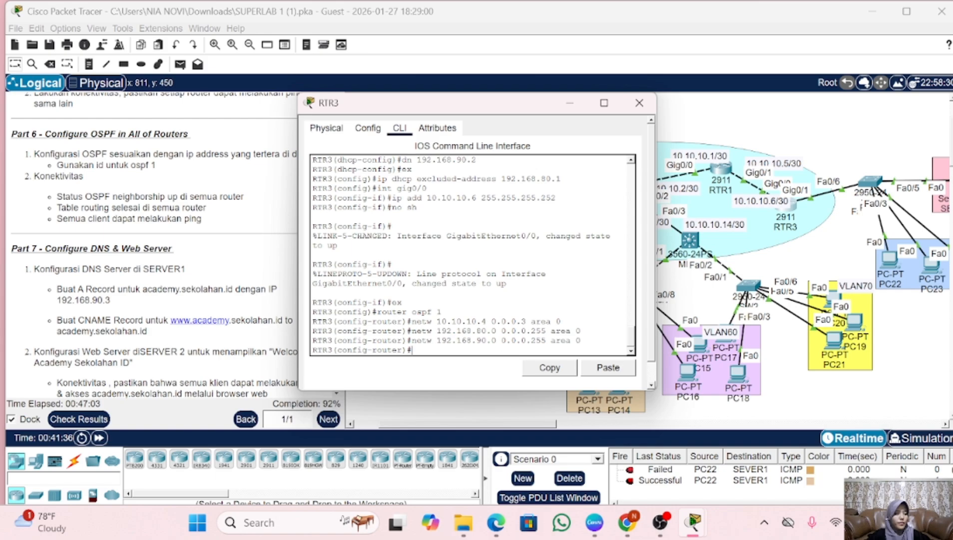
pyautogui.click(639, 103)
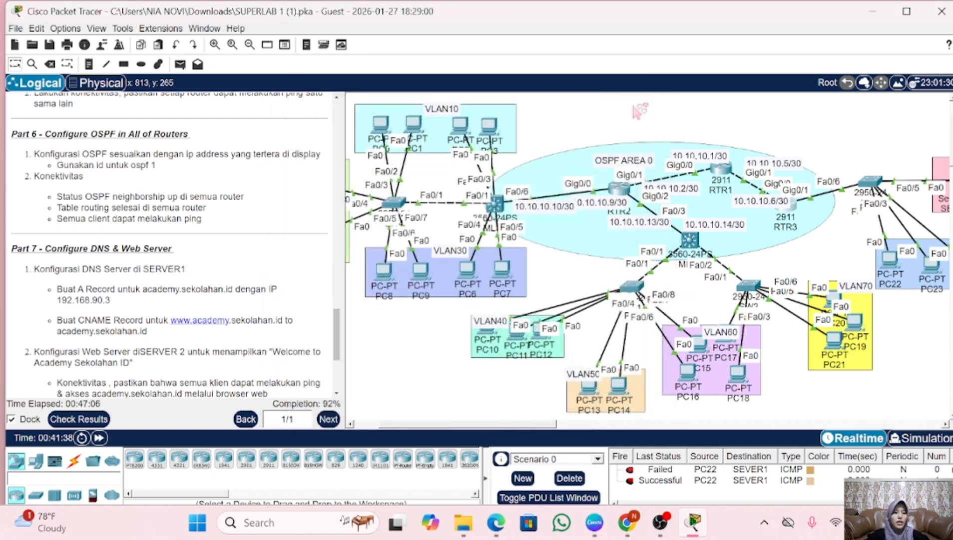
# - Open RTR1's command line, return to global configuration mode and start OSPF routing with process ID 1
pyautogui.click(722, 172)
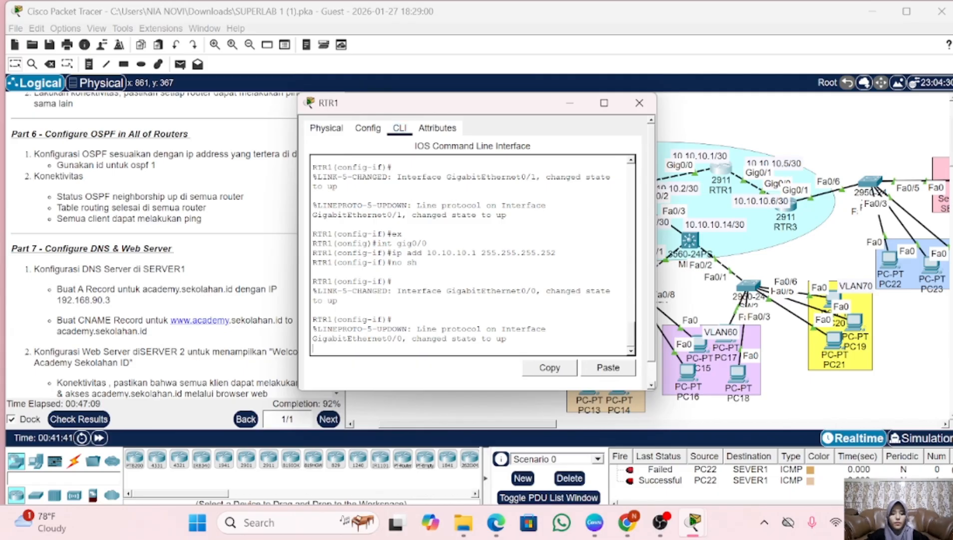
pyautogui.press('Return')
pyautogui.write('ex')
pyautogui.press('Return')
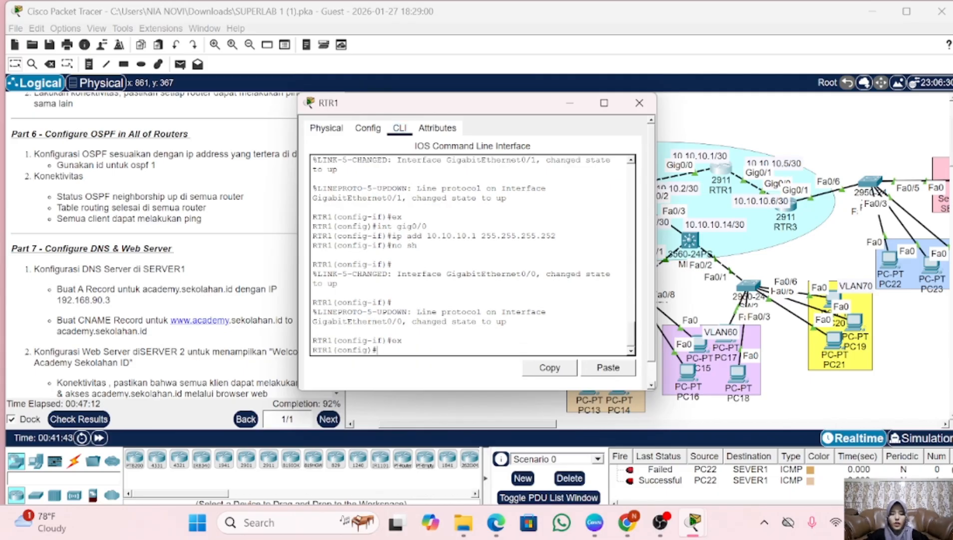
pyautogui.write('router ospf')
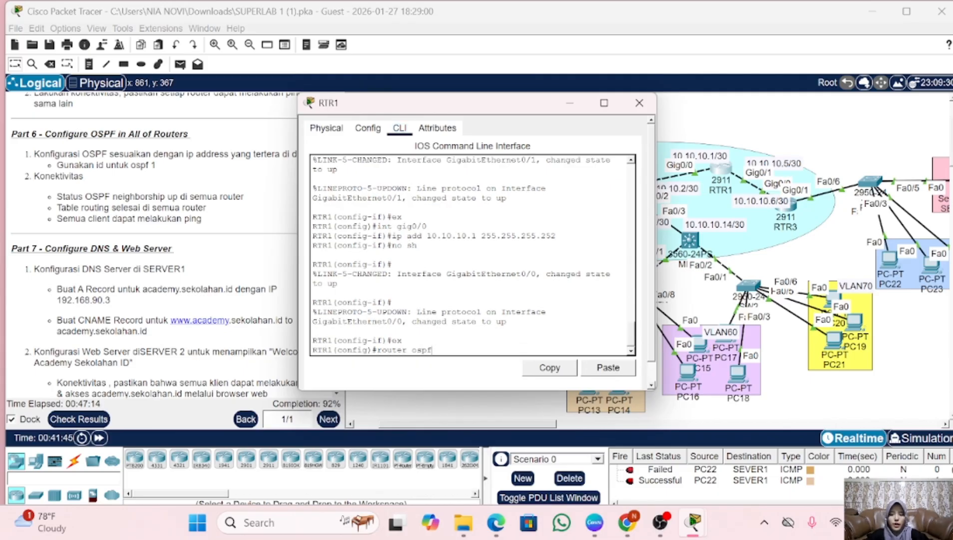
pyautogui.write(' 1')
pyautogui.press('Return')
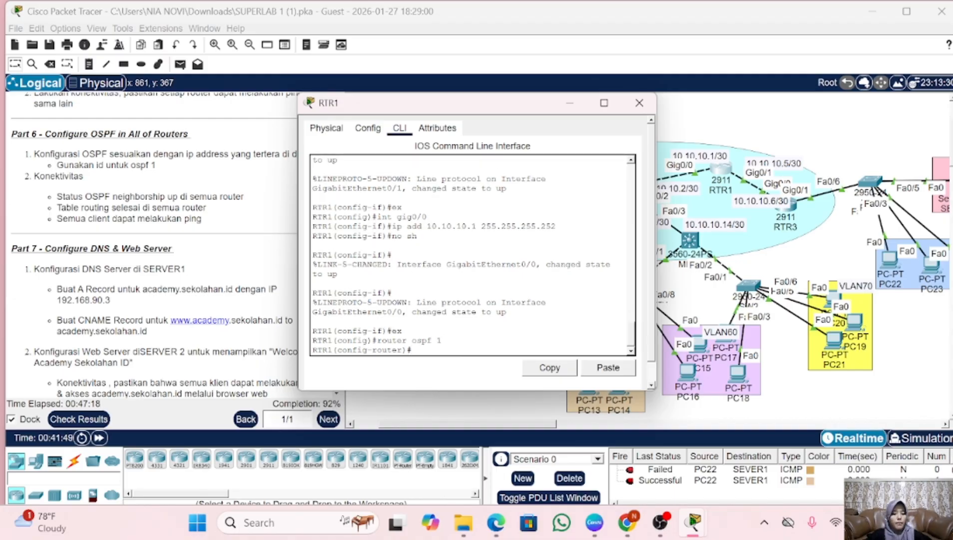
# - Advertise network 10.10.10.4 with wildcard mask 0.0.0.3 in OSPF area 0 on RTR1
pyautogui.write('ne')
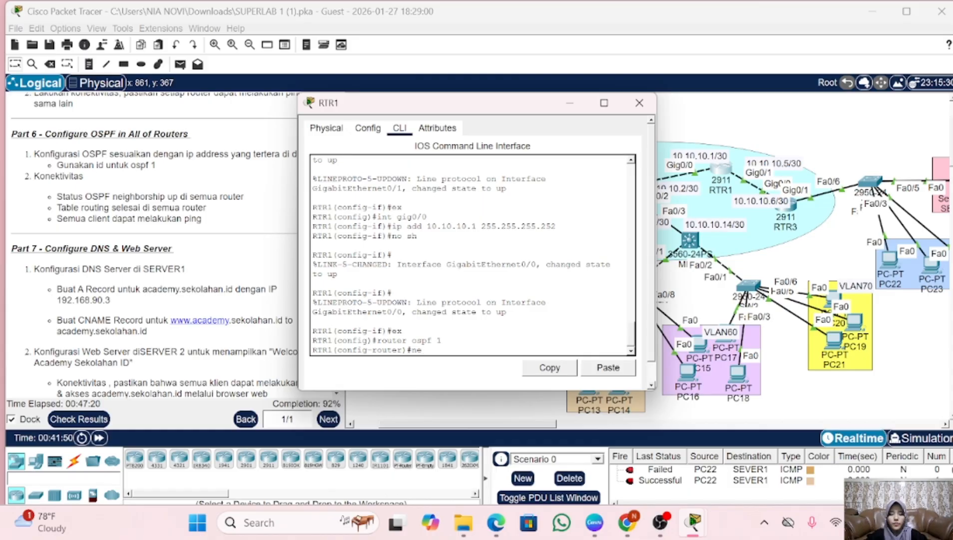
pyautogui.write('ytw')
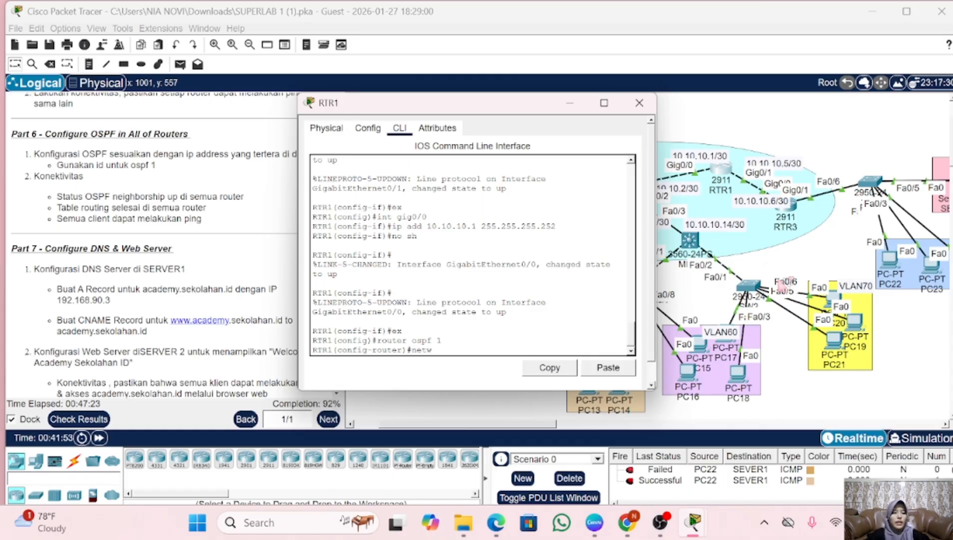
pyautogui.hscroll(-3, 788, 284)
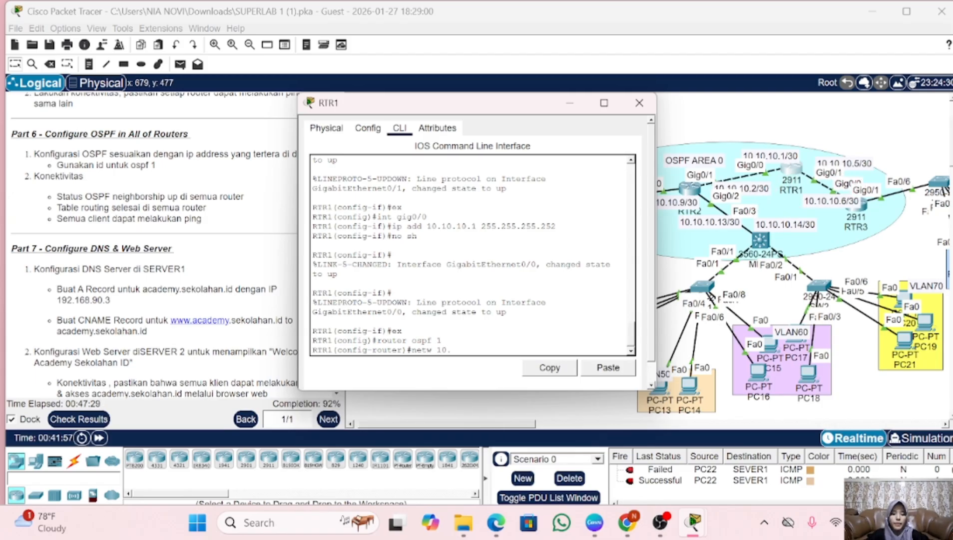
pyautogui.write('10.10.4')
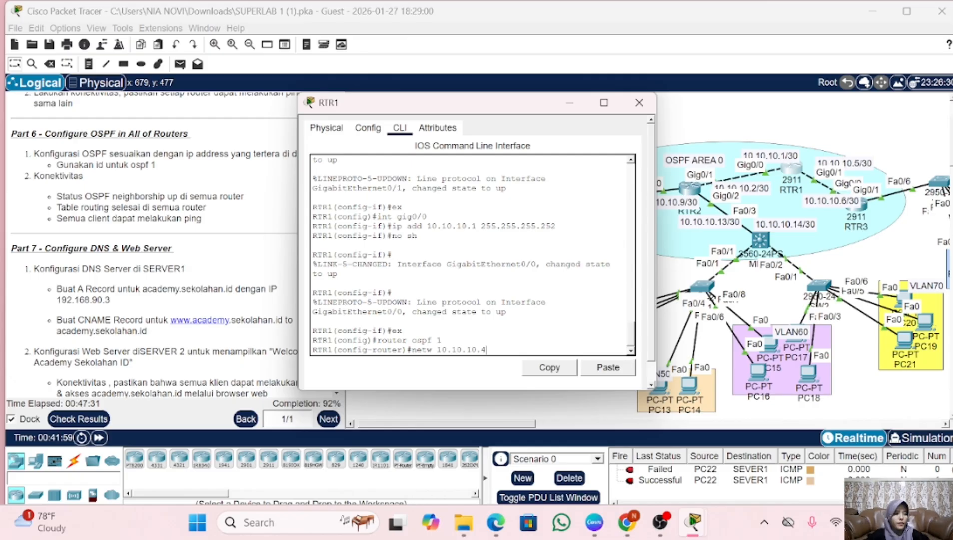
pyautogui.write('.0.0')
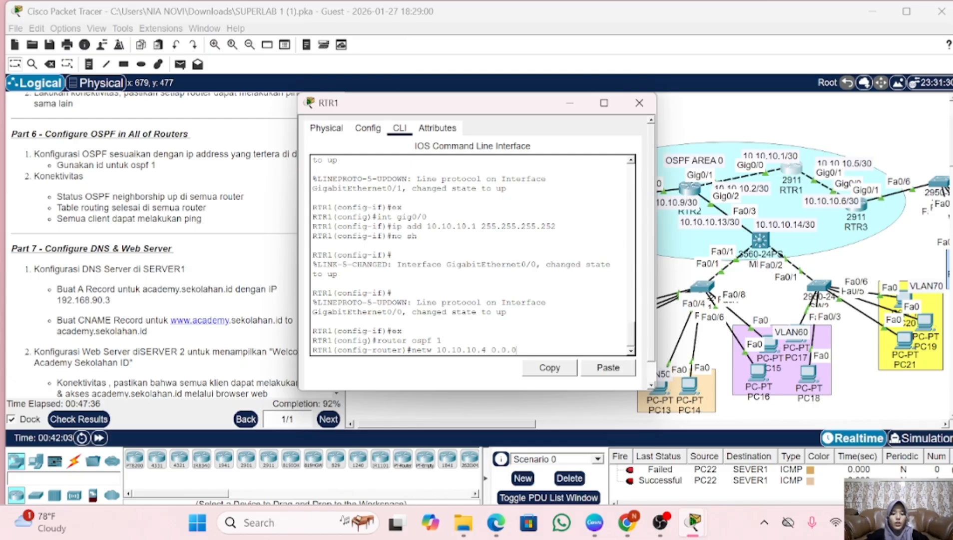
pyautogui.write('.3 area')
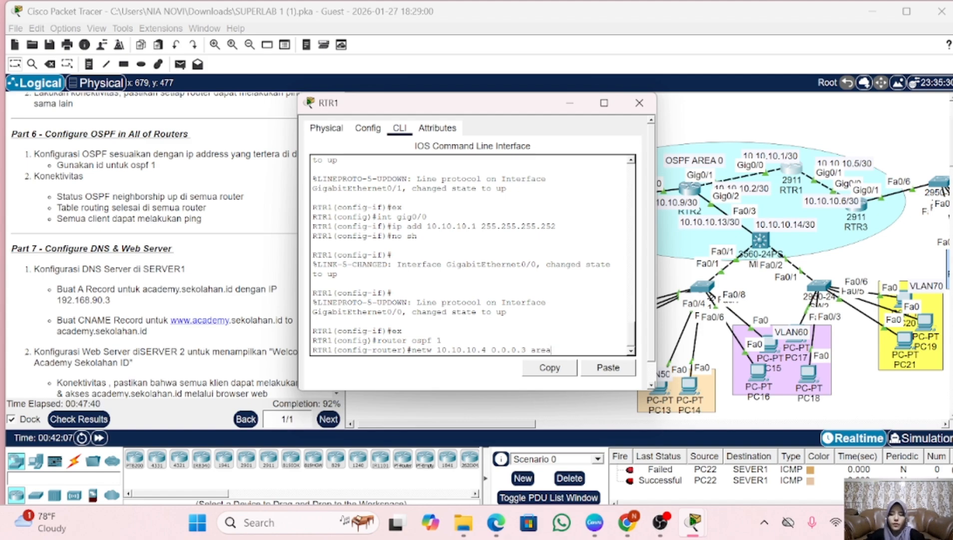
pyautogui.write(' 0')
pyautogui.press('Return')
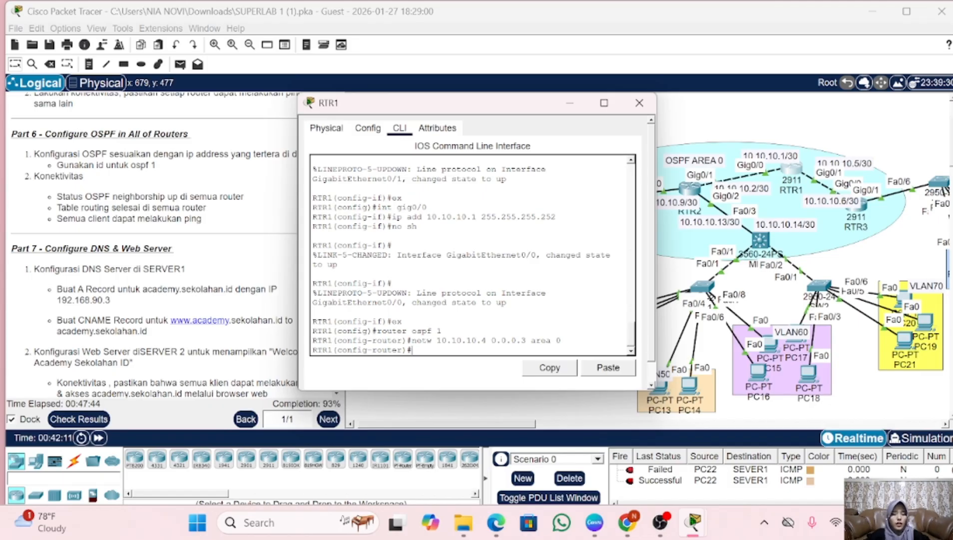
pyautogui.hscroll(-1, 813, 161)
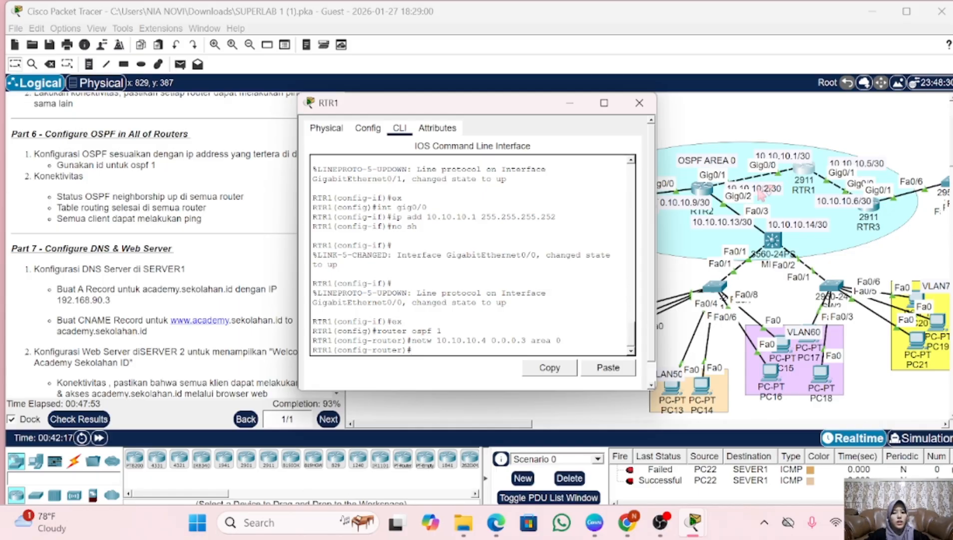
pyautogui.press('Up')
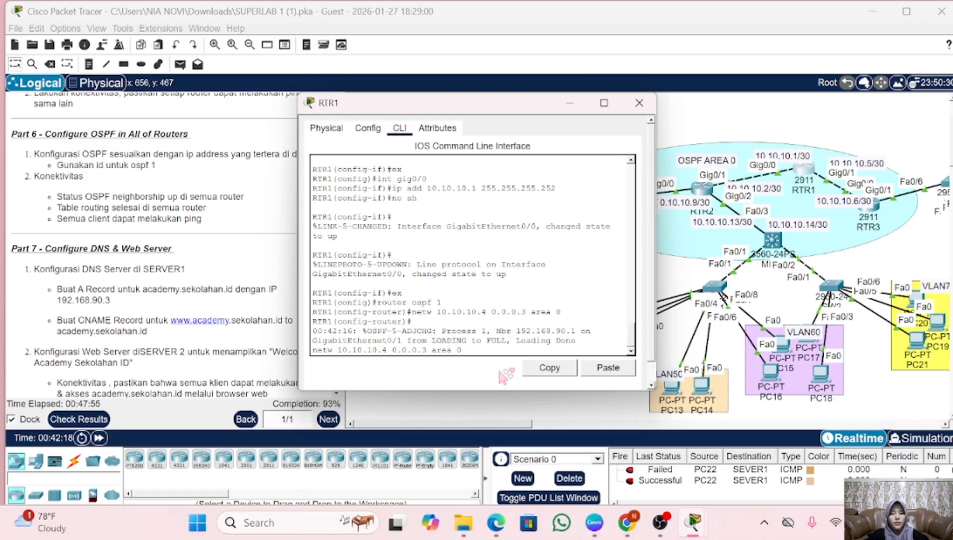
pyautogui.press('BackSpace')
pyautogui.press('BackSpace')
pyautogui.press('BackSpace')
pyautogui.press('BackSpace')
pyautogui.press('BackSpace')
pyautogui.press('BackSpace')
pyautogui.press('BackSpace')
pyautogui.press('BackSpace')
pyautogui.press('BackSpace')
pyautogui.press('BackSpace')
pyautogui.press('BackSpace')
pyautogui.press('BackSpace')
pyautogui.press('BackSpace')
pyautogui.press('BackSpace')
pyautogui.press('BackSpace')
pyautogui.press('BackSpace')
pyautogui.press('BackSpace')
pyautogui.press('BackSpace')
pyautogui.press('BackSpace')
pyautogui.press('BackSpace')
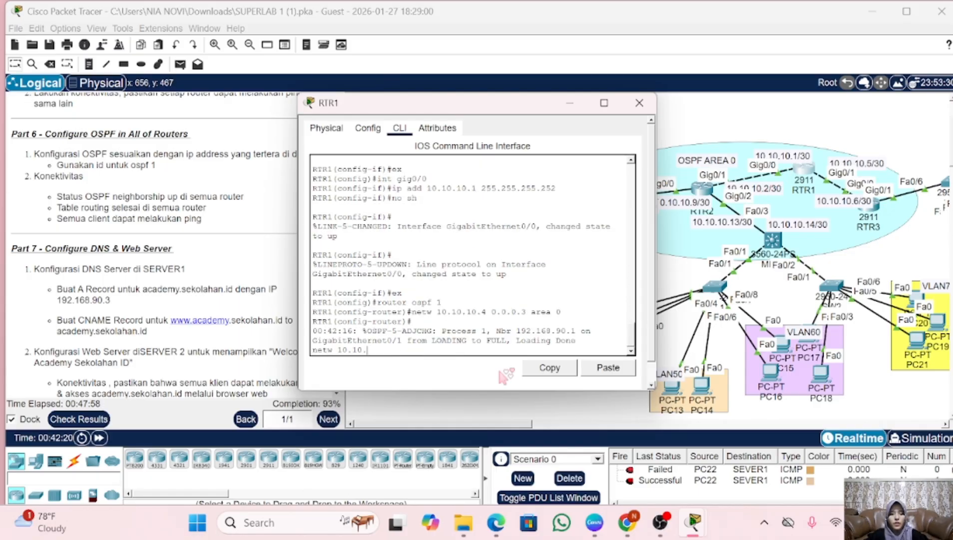
pyautogui.press('Return')
# - Advertise network 10.10.10.0 with wildcard mask 0.0.0.3 in OSPF area 0 on RTR1 and close the router window
pyautogui.press('Up')
pyautogui.press('Up')
pyautogui.press('Up')
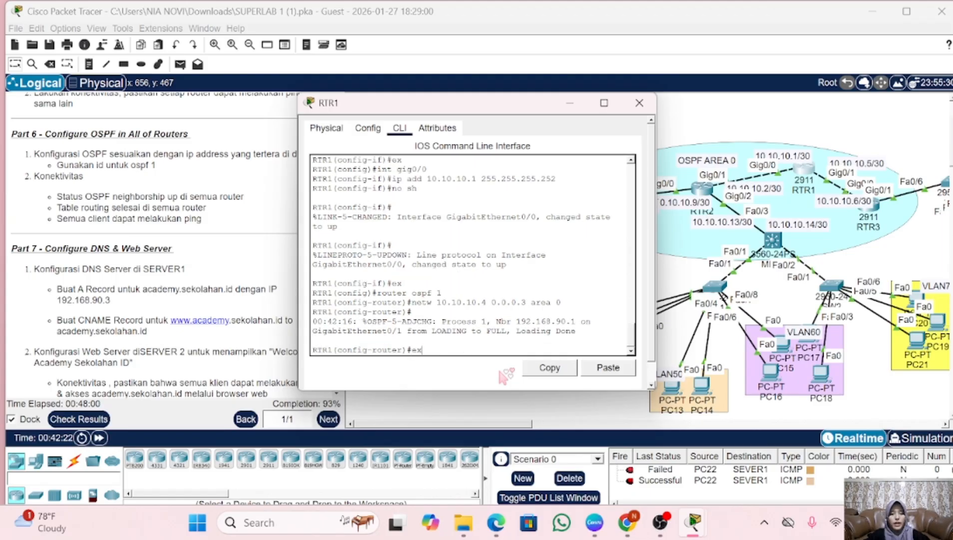
pyautogui.press('Up')
pyautogui.press('Up')
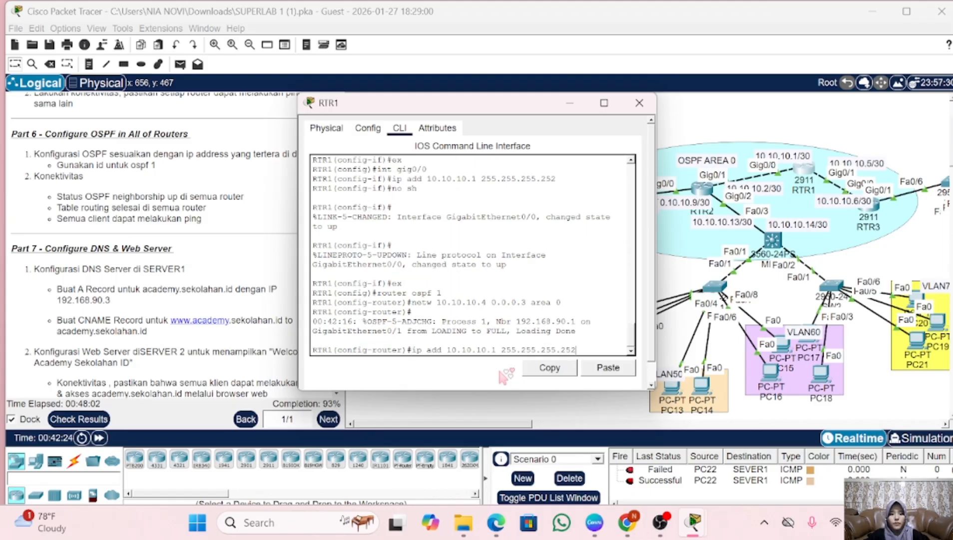
pyautogui.press('Down')
pyautogui.press('Down')
pyautogui.press('Down')
pyautogui.press('Down')
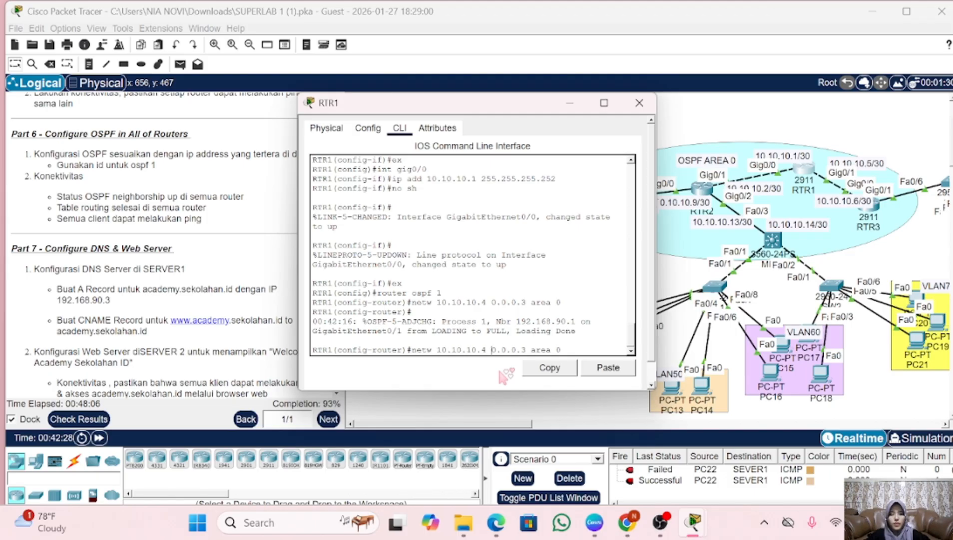
pyautogui.press('Left')
pyautogui.press('Left')
pyautogui.press('Left')
pyautogui.press('Left')
pyautogui.press('Left')
pyautogui.press('Left')
pyautogui.press('Left')
pyautogui.press('Left')
pyautogui.press('Left')
pyautogui.press('Left')
pyautogui.press('Left')
pyautogui.press('Left')
pyautogui.press('Left')
pyautogui.press('Left')
pyautogui.press('Left')
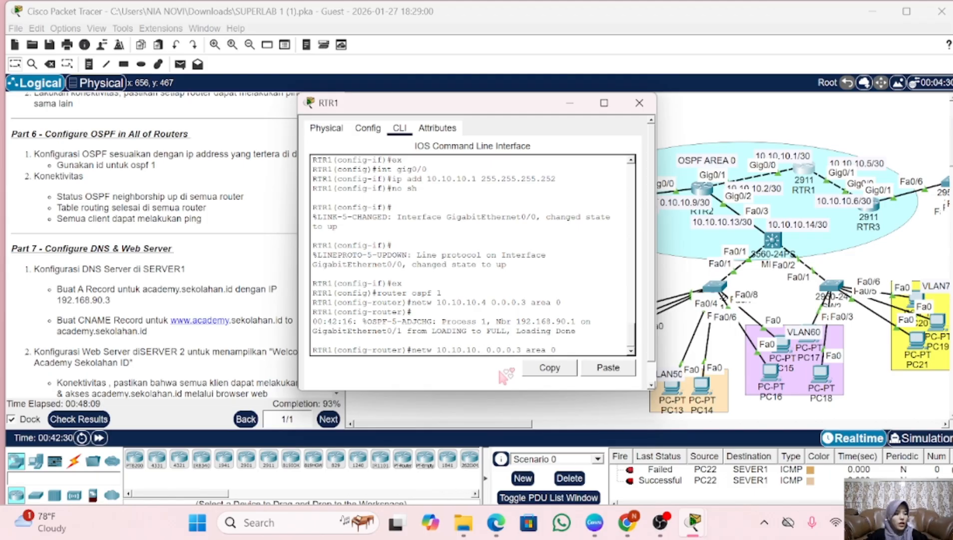
pyautogui.press('BackSpace')
pyautogui.write('0')
pyautogui.press('Return')
pyautogui.press('Return')
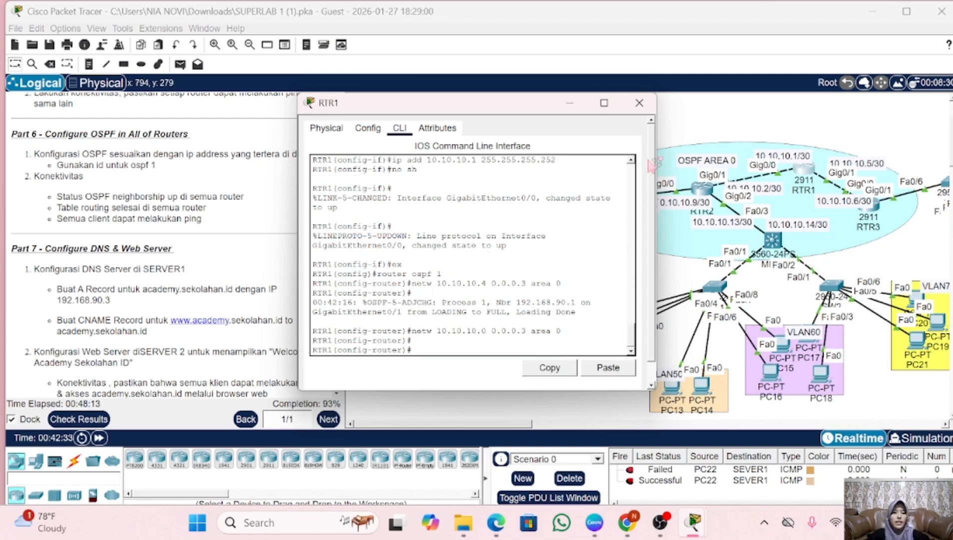
pyautogui.click(639, 105)
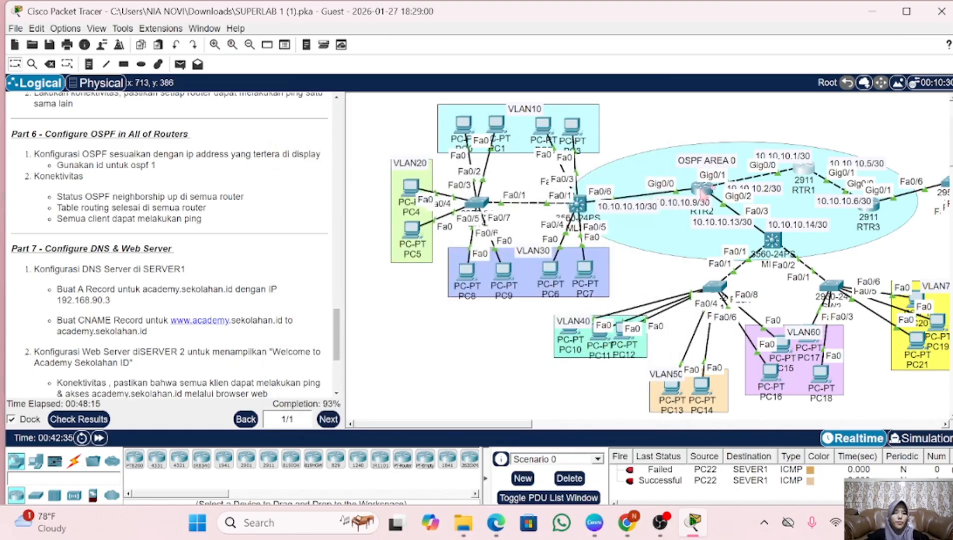
# - Open RTR2's command line, return to global configuration mode and start OSPF routing with process ID 1
pyautogui.doubleClick(702, 188)
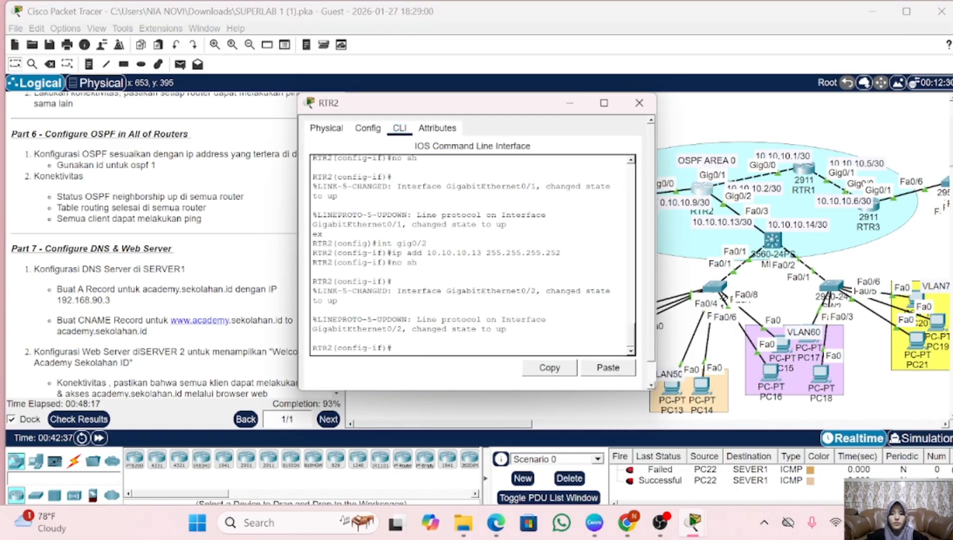
pyautogui.write('ex')
pyautogui.press('Return')
pyautogui.write('rou')
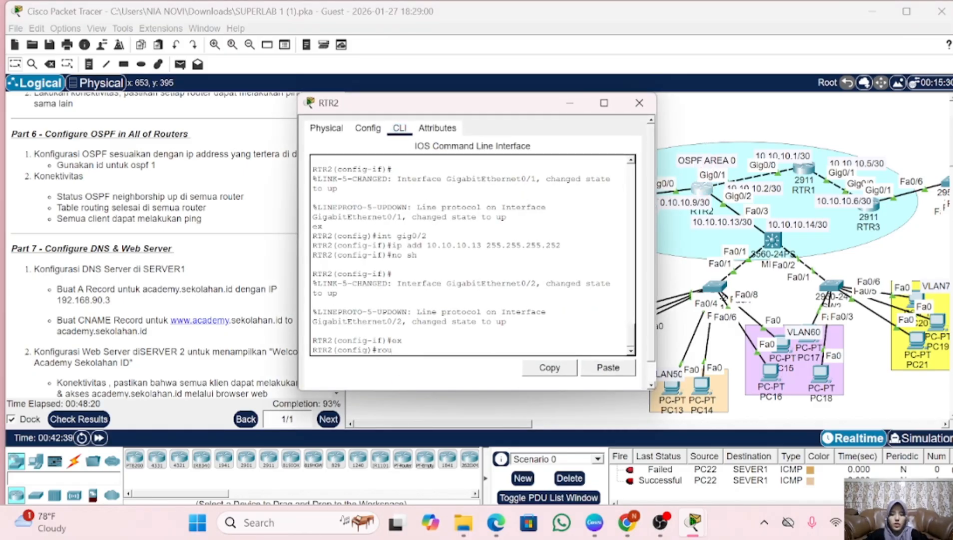
pyautogui.write('ter ospf')
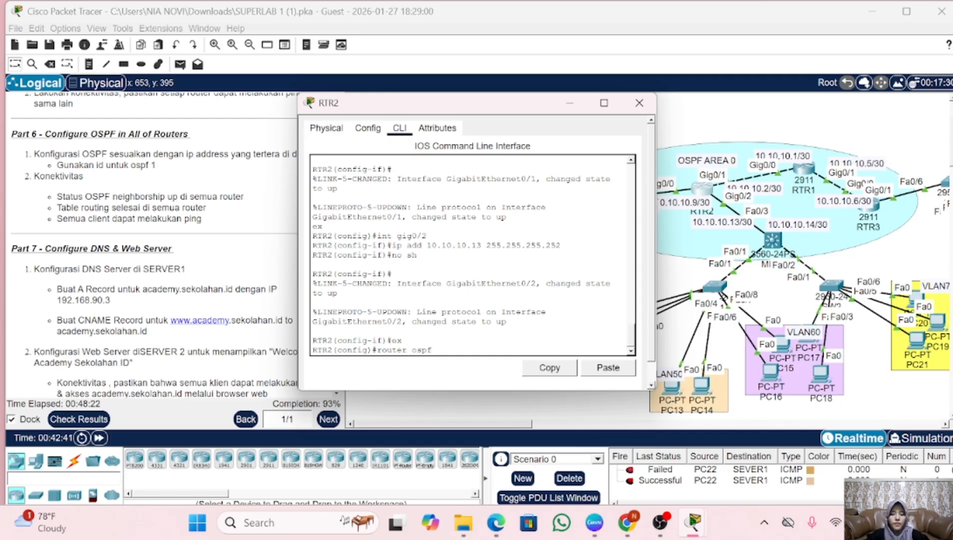
pyautogui.write(' 1')
pyautogui.press('Return')
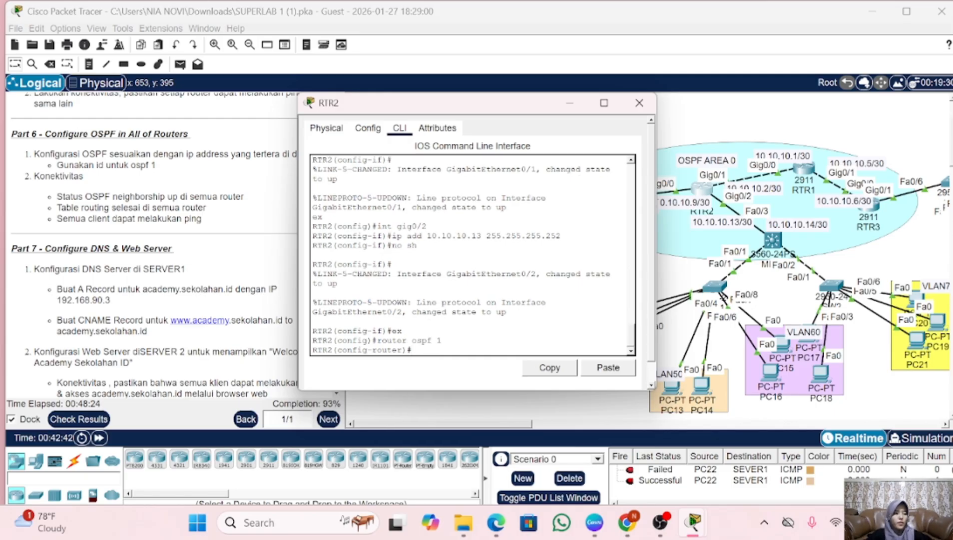
# - Advertise network 10.10.10.0 with wildcard mask 0.0.0.3 in OSPF area 0 on RTR2
pyautogui.write('netw')
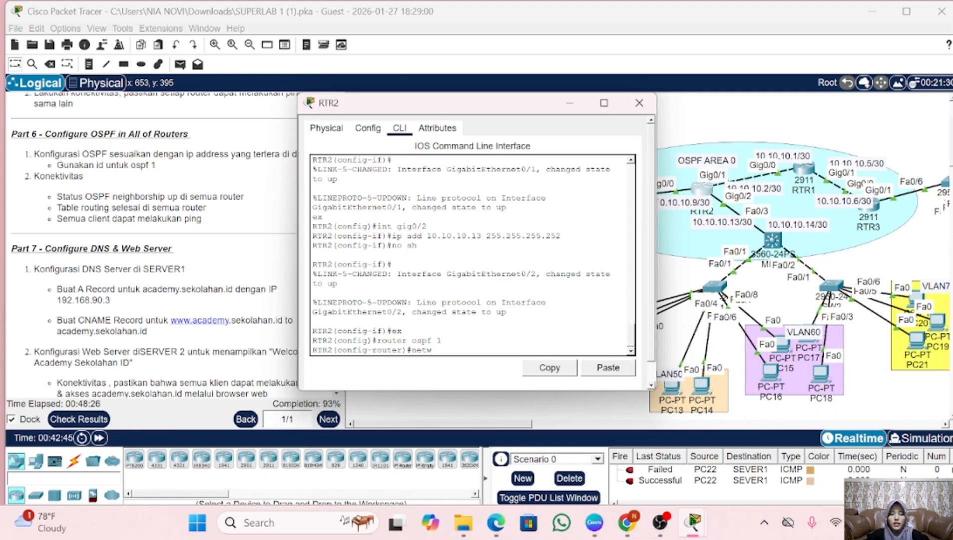
pyautogui.write(' 10.10.1')
pyautogui.write('0.10.0 ')
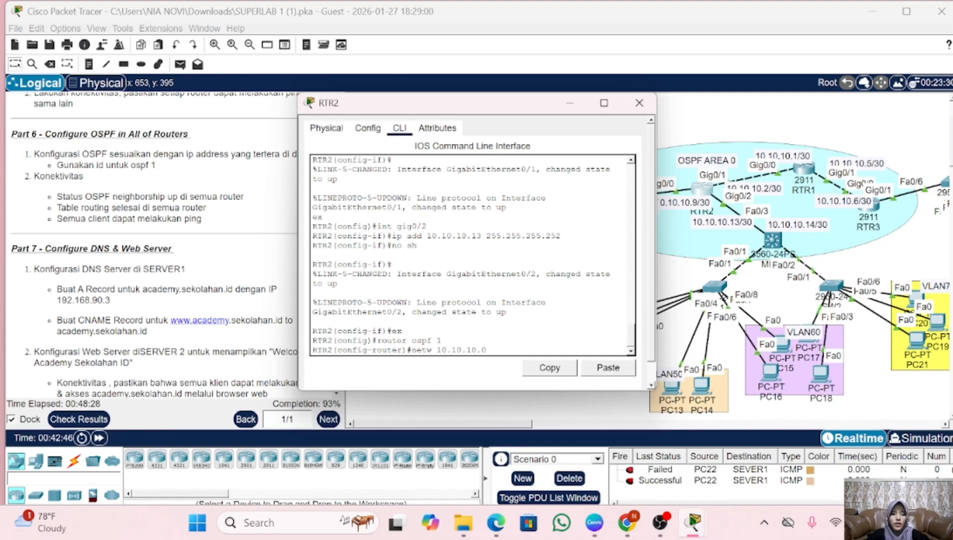
pyautogui.write('0.0.0.3 area ')
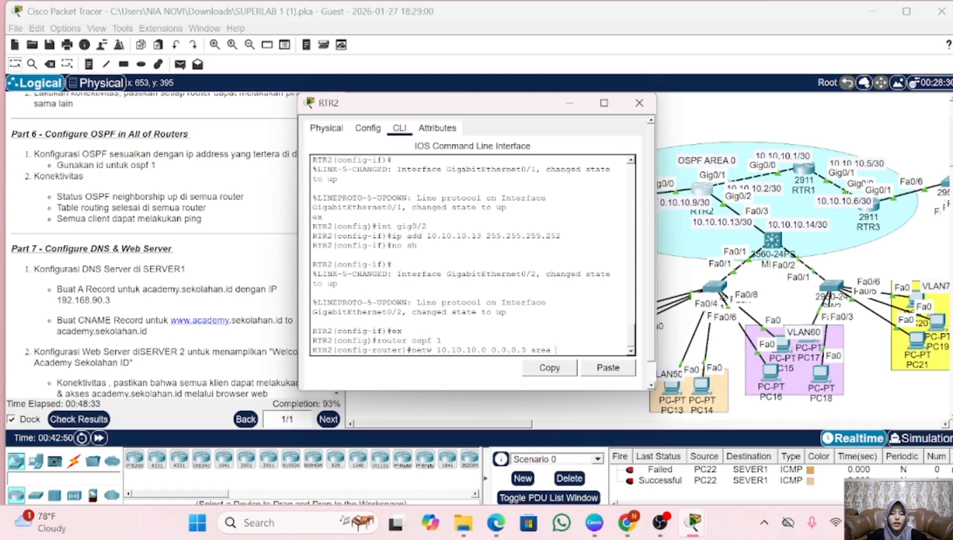
pyautogui.write('0')
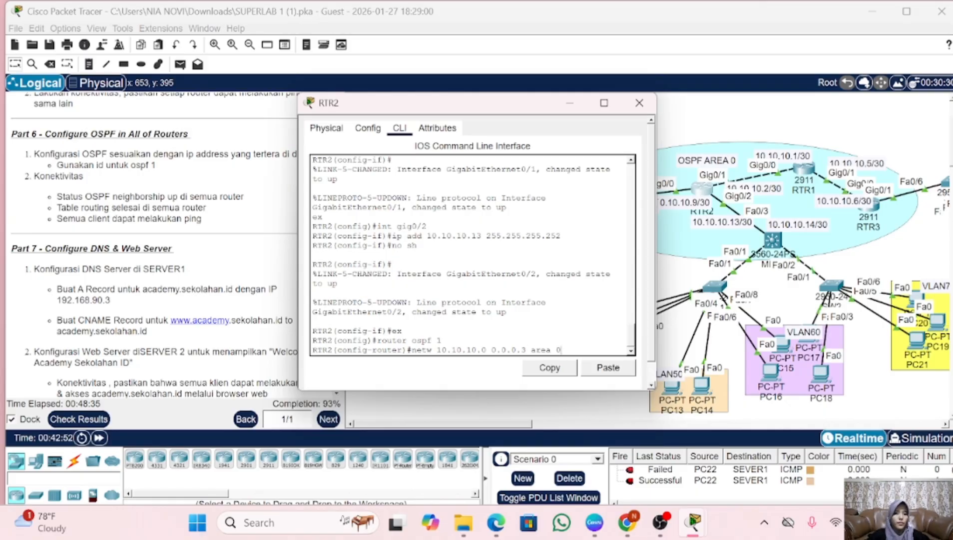
pyautogui.press('Return')
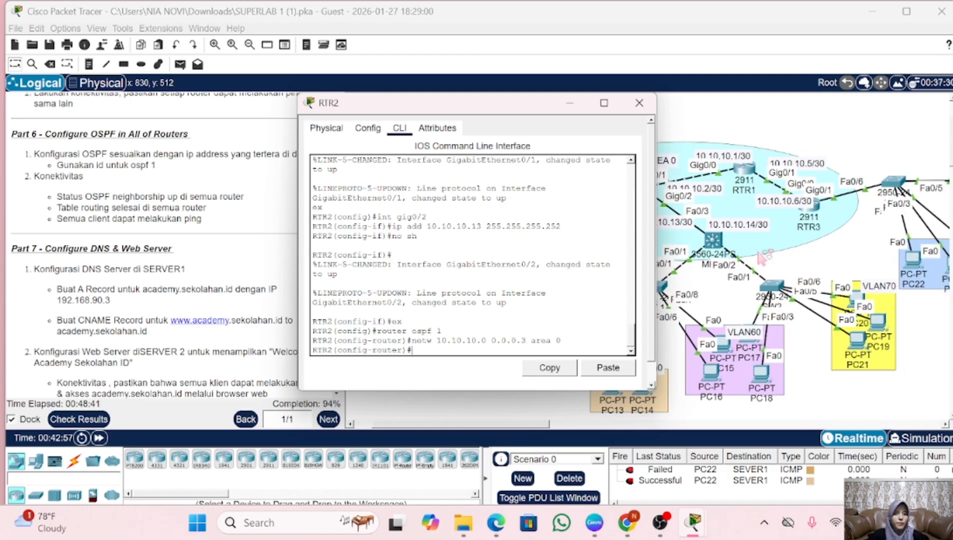
# - Add network 10.10.10.12 with wildcard mask 0.0.0.3 to OSPF area 0 on RTR2
pyautogui.press('Up')
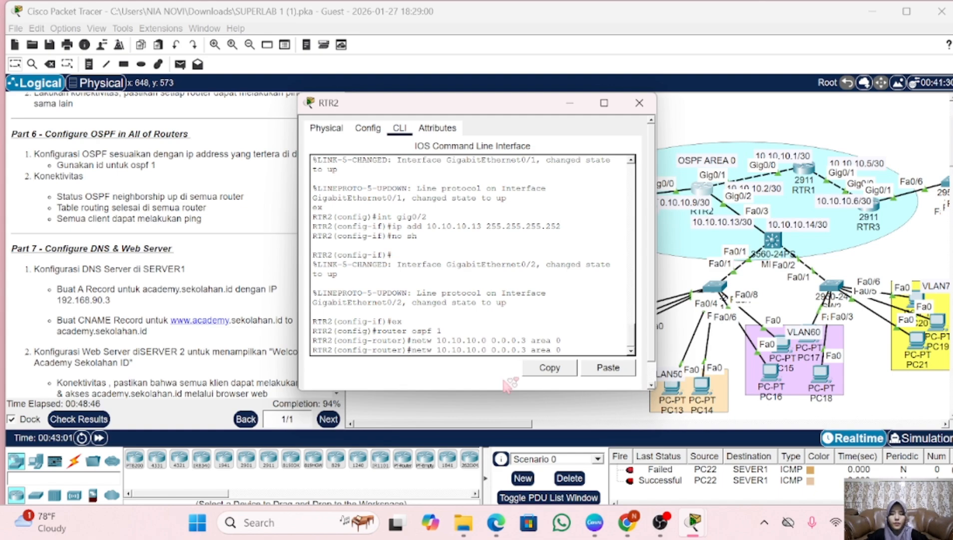
pyautogui.press('BackSpace')
pyautogui.write('12')
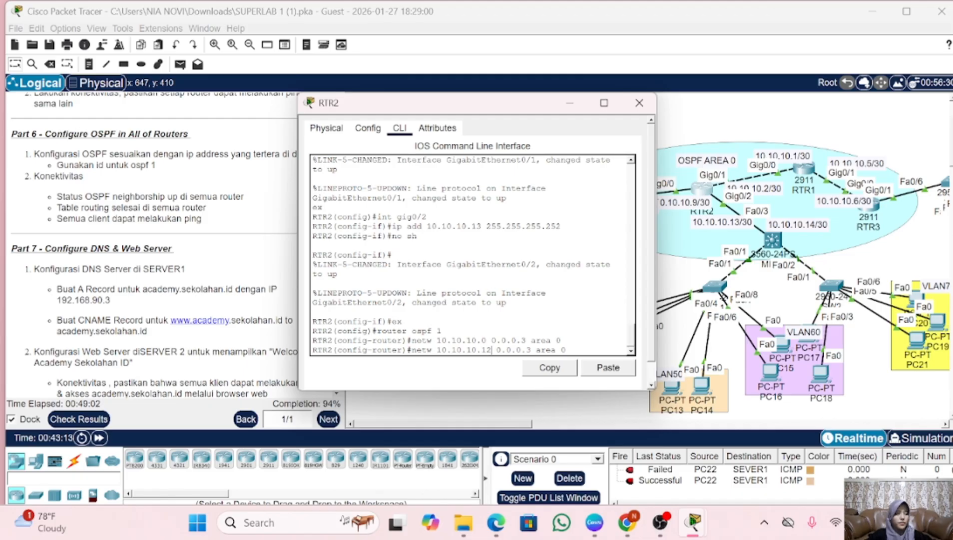
pyautogui.press('Return')
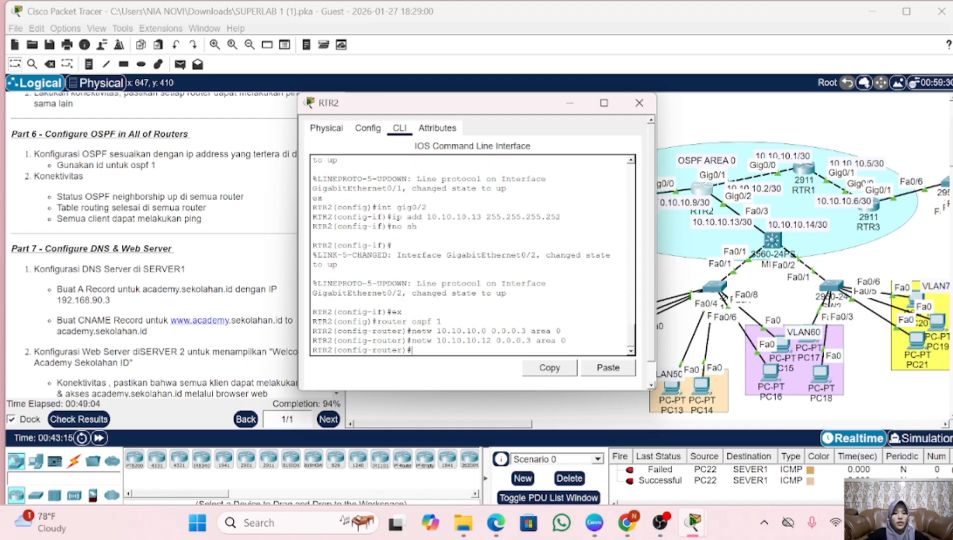
# - Add network 10.10.10.8 with wildcard mask 0.0.0.3 to RTR2's OSPF area 0 and close the router window
pyautogui.press('Up')
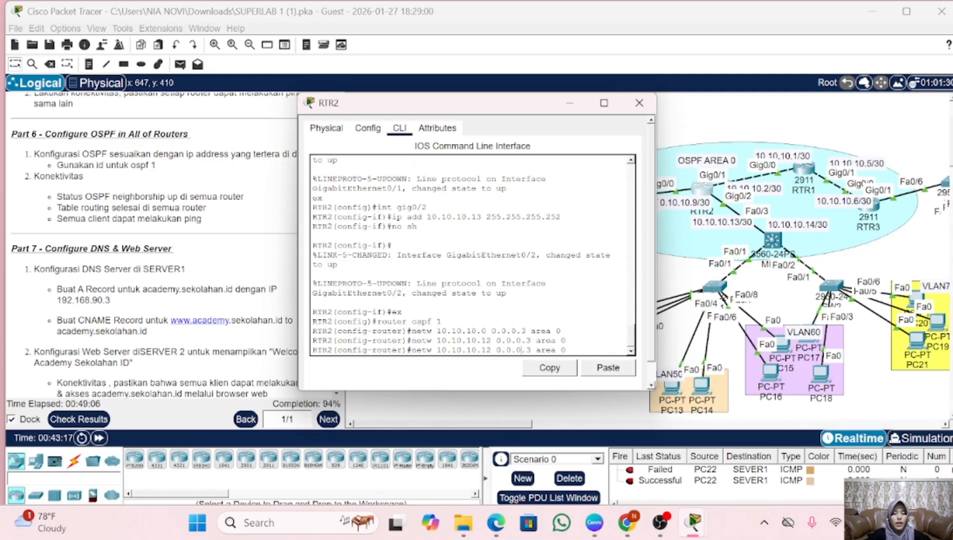
pyautogui.press('Left')
pyautogui.press('BackSpace')
pyautogui.press('BackSpace')
pyautogui.write('8')
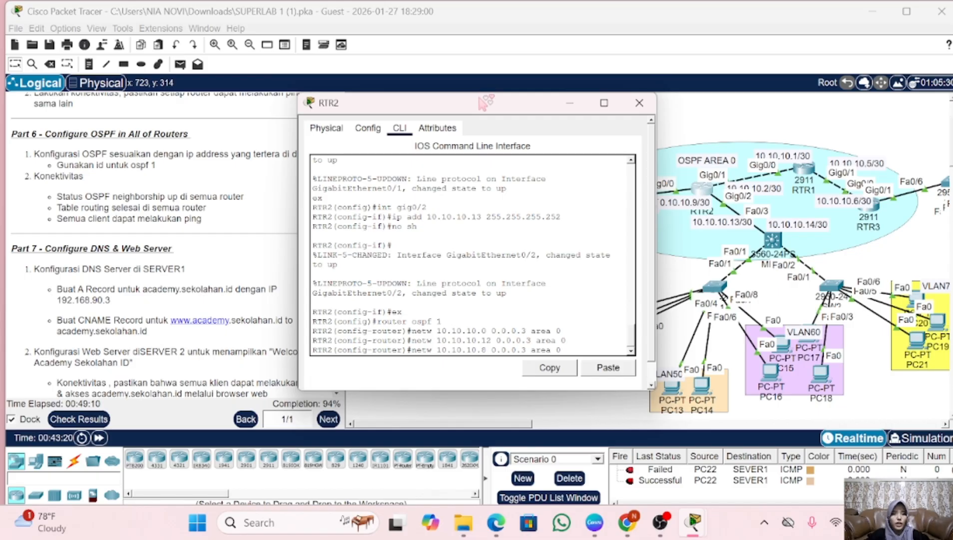
pyautogui.moveTo(486, 102); pyautogui.dragTo(453, 104)
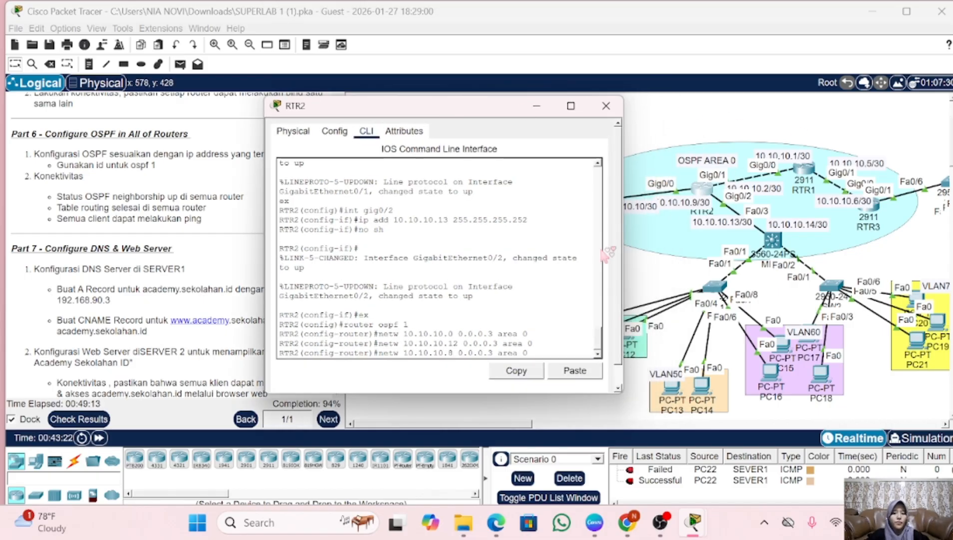
pyautogui.press('Return')
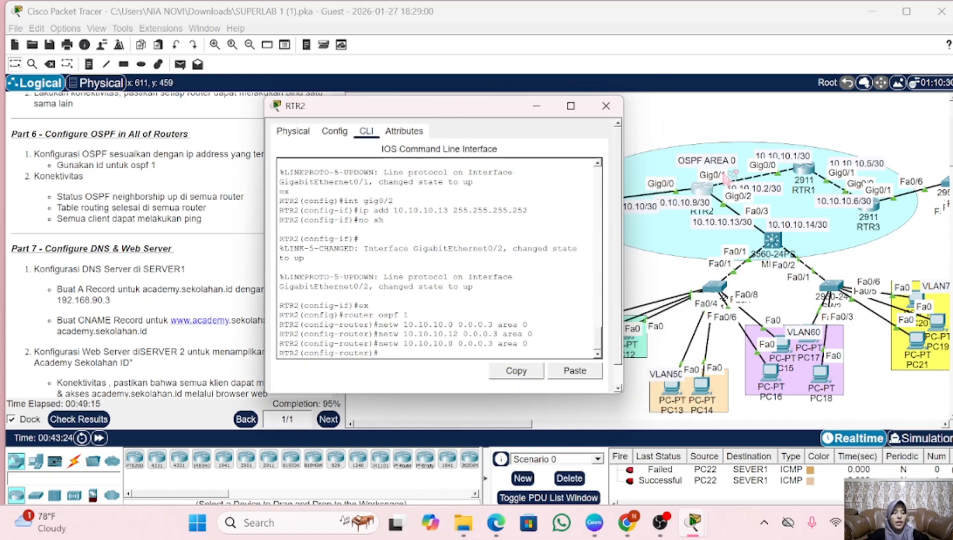
pyautogui.click(606, 106)
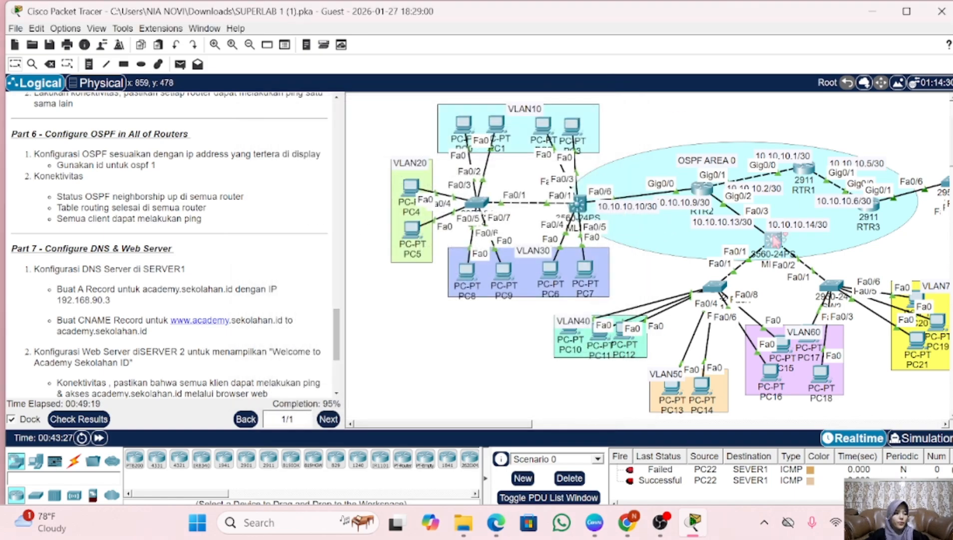
# - Open the command line of multilayer switch MLS1, return to global configuration mode and enable IP routing
pyautogui.click(578, 203)
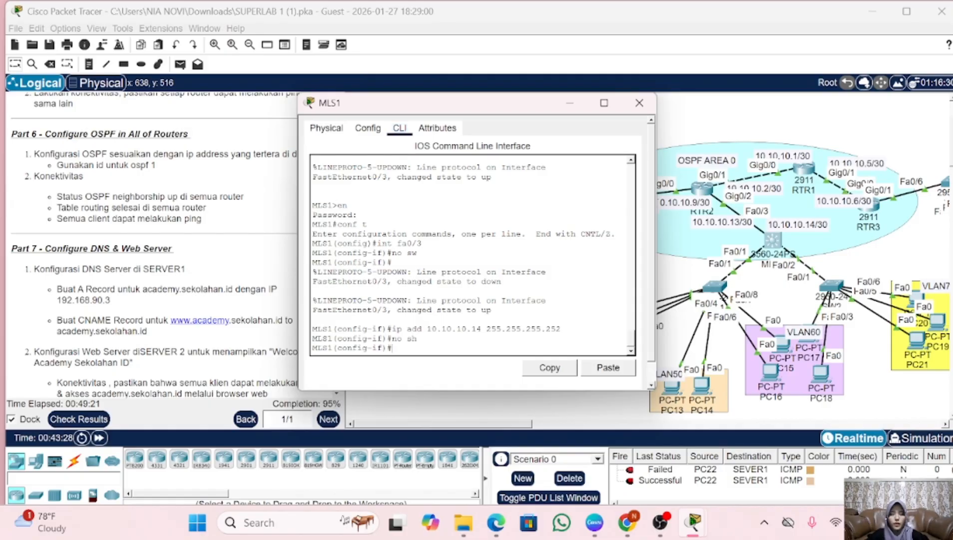
pyautogui.write('ex')
pyautogui.press('Return')
pyautogui.write('ip')
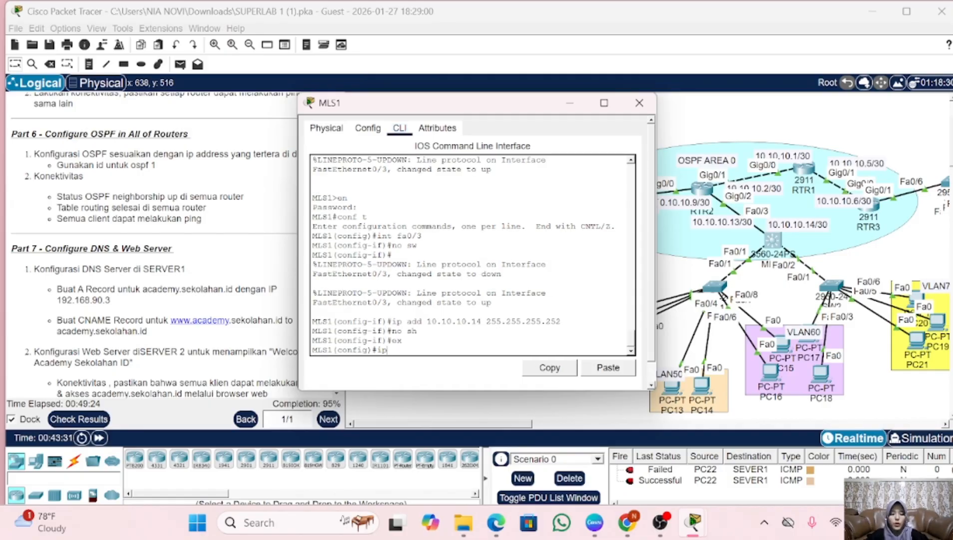
pyautogui.write(' routing')
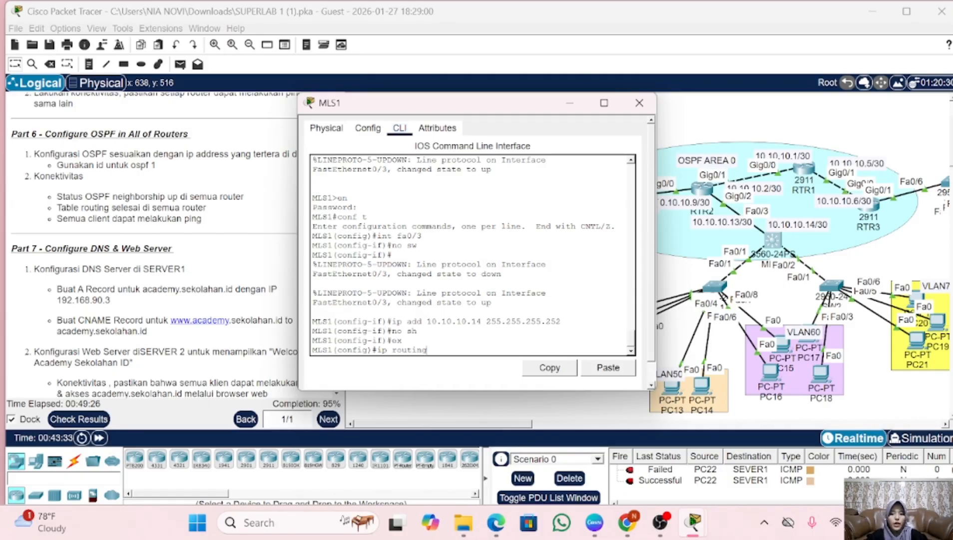
pyautogui.press('Return')
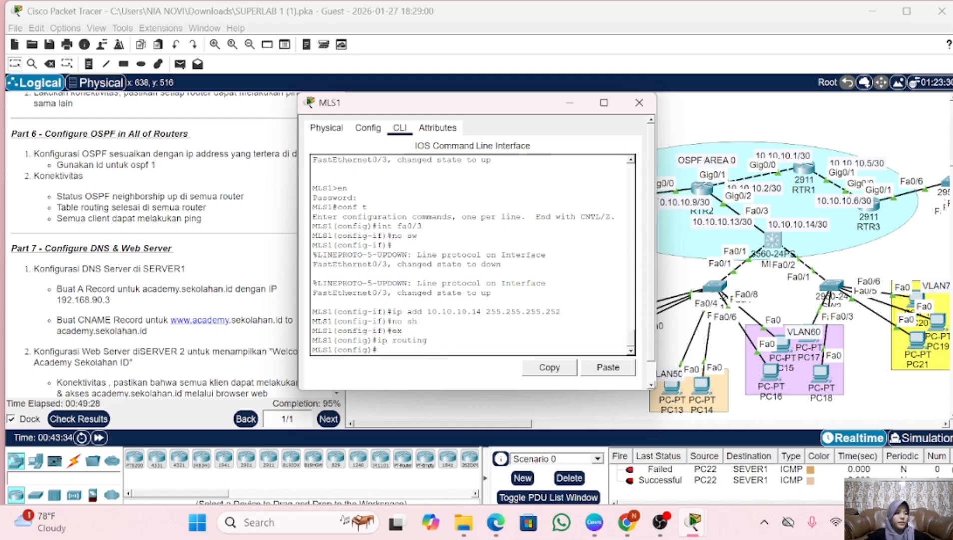
# - Start OSPF process 1 on MLS1 and advertise network 10.10.10.12 with wildcard mask 0.0.0.3 in area 0
pyautogui.write('router ospf 1')
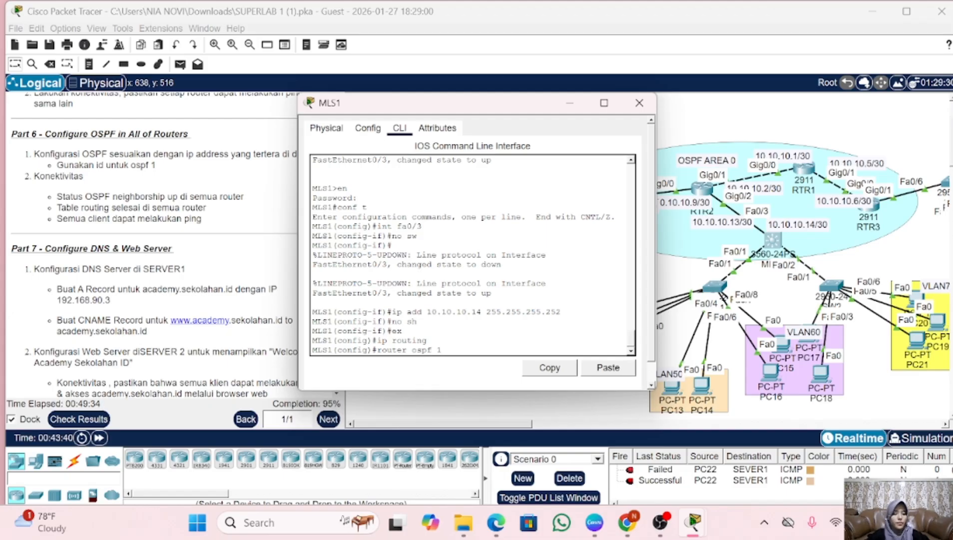
pyautogui.press('Return')
pyautogui.write('ne')
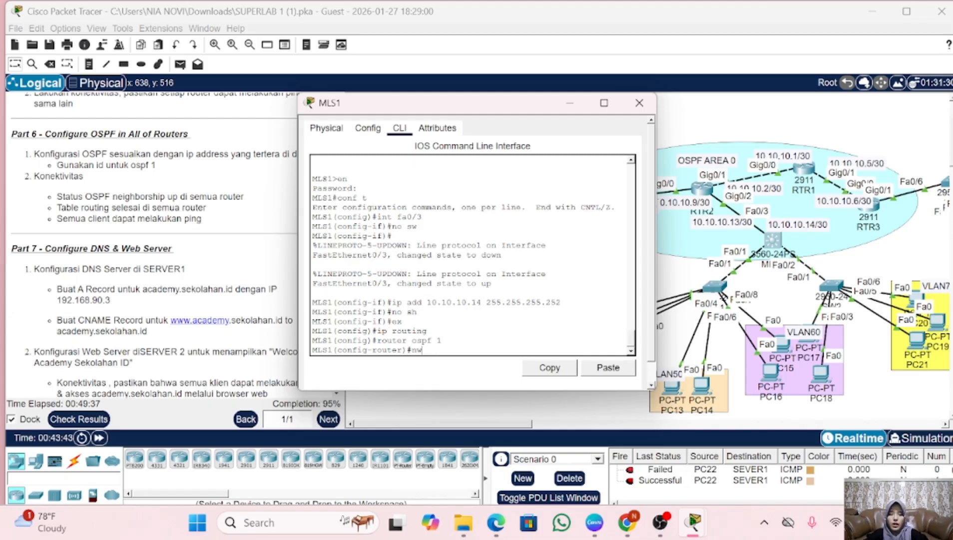
pyautogui.write('tw 10.10.10')
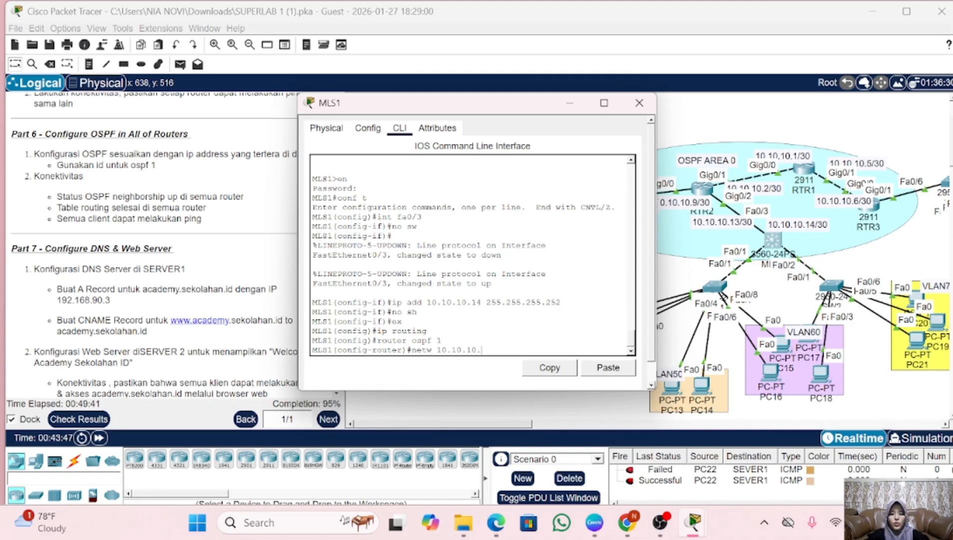
pyautogui.write('.12 0.')
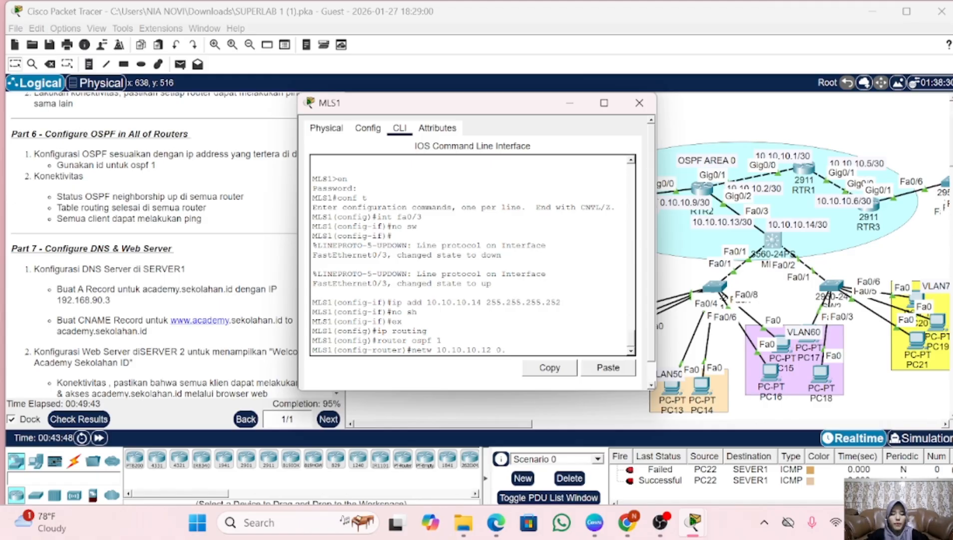
pyautogui.write('0.0.3 area 0')
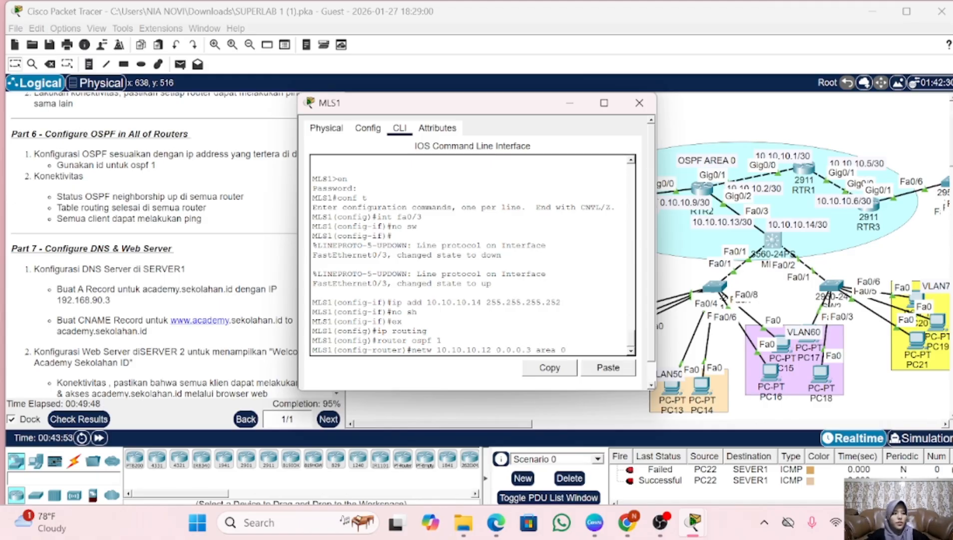
pyautogui.press('Return')
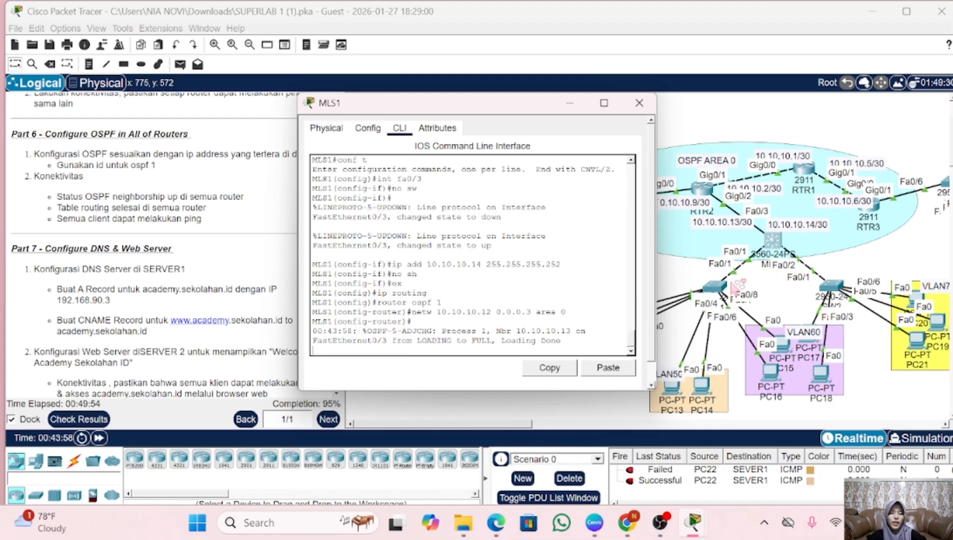
pyautogui.press('Return')
# - Advertise network 192.168.40.0 with wildcard mask 0.0.0.255 in OSPF area 0 on MLS1
pyautogui.press('Up')
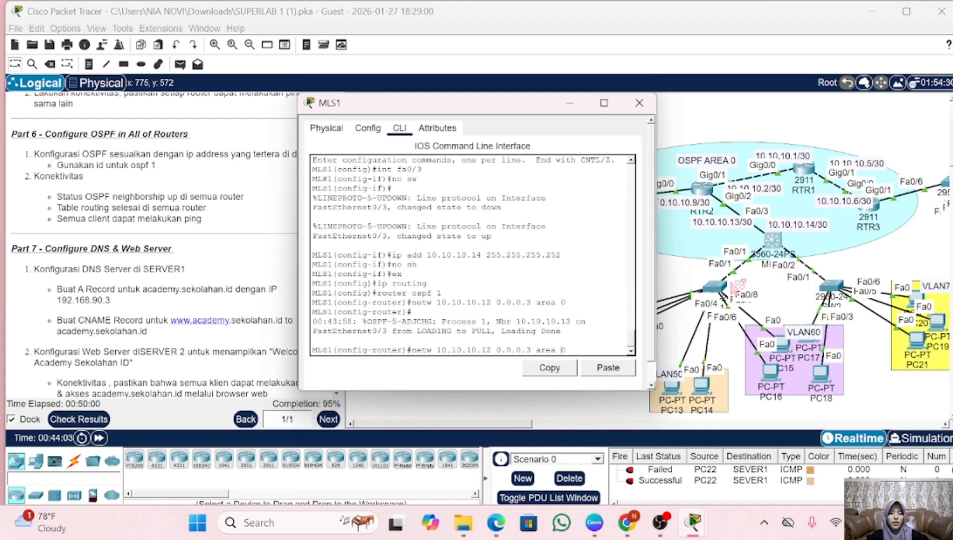
pyautogui.press('Left')
pyautogui.press('Left')
pyautogui.press('Left')
pyautogui.press('Left')
pyautogui.press('Left')
pyautogui.press('Left')
pyautogui.press('Left')
pyautogui.press('BackSpace')
pyautogui.write('255')
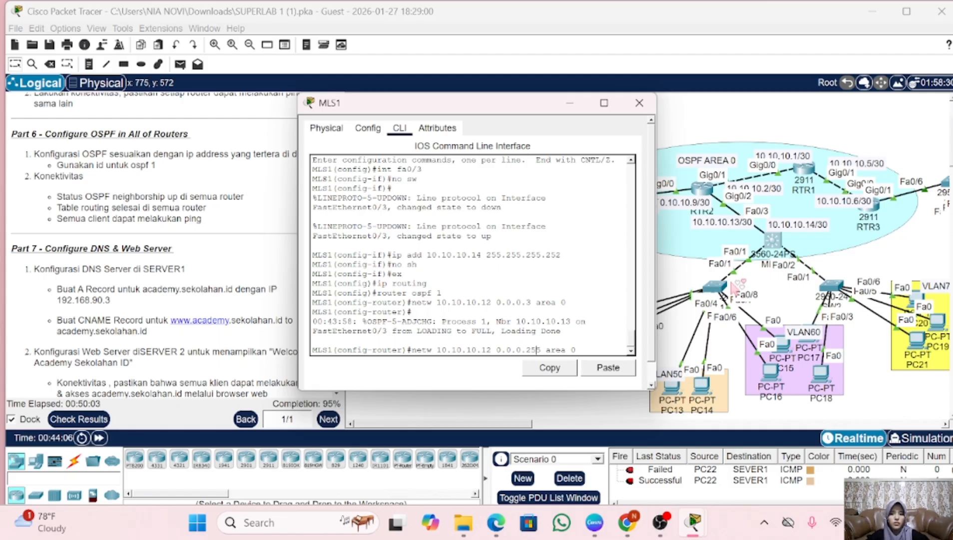
pyautogui.press('Left')
pyautogui.press('Left')
pyautogui.press('Left')
pyautogui.press('Left')
pyautogui.press('Left')
pyautogui.press('Left')
pyautogui.press('Left')
pyautogui.press('Left')
pyautogui.press('Left')
pyautogui.press('BackSpace')
pyautogui.press('BackSpace')
pyautogui.press('BackSpace')
pyautogui.press('BackSpace')
pyautogui.press('BackSpace')
pyautogui.press('BackSpace')
pyautogui.press('BackSpace')
pyautogui.press('BackSpace')
pyautogui.press('BackSpace')
pyautogui.press('BackSpace')
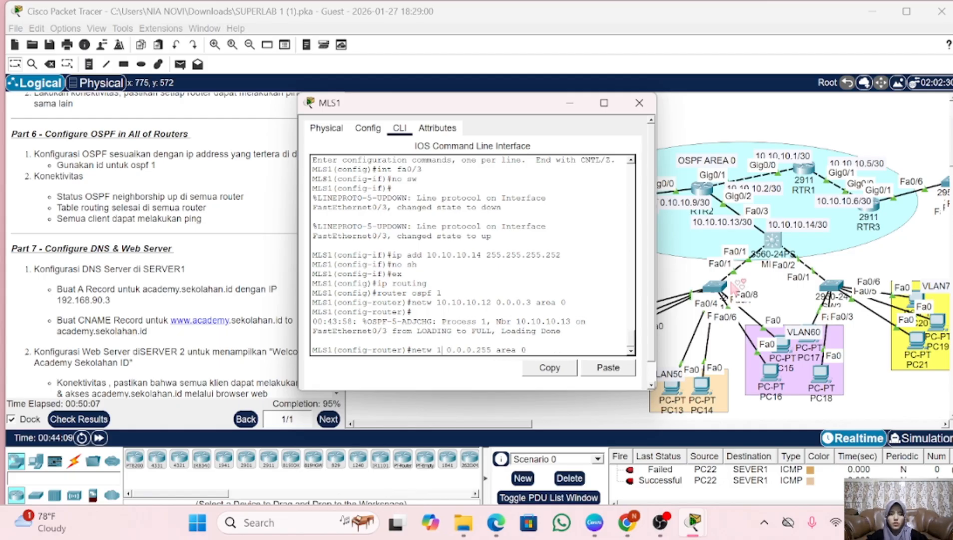
pyautogui.write('92.168.')
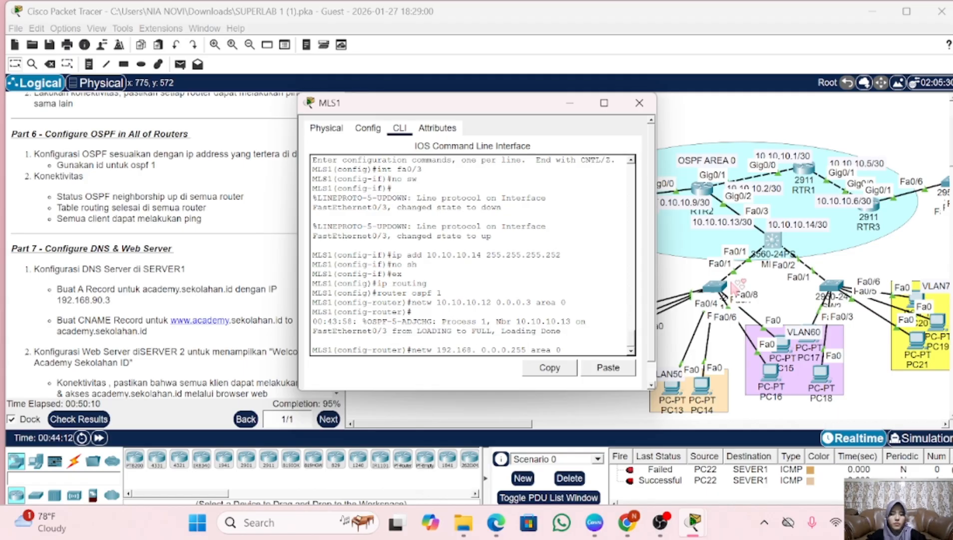
pyautogui.write('40.0')
pyautogui.press('Return')
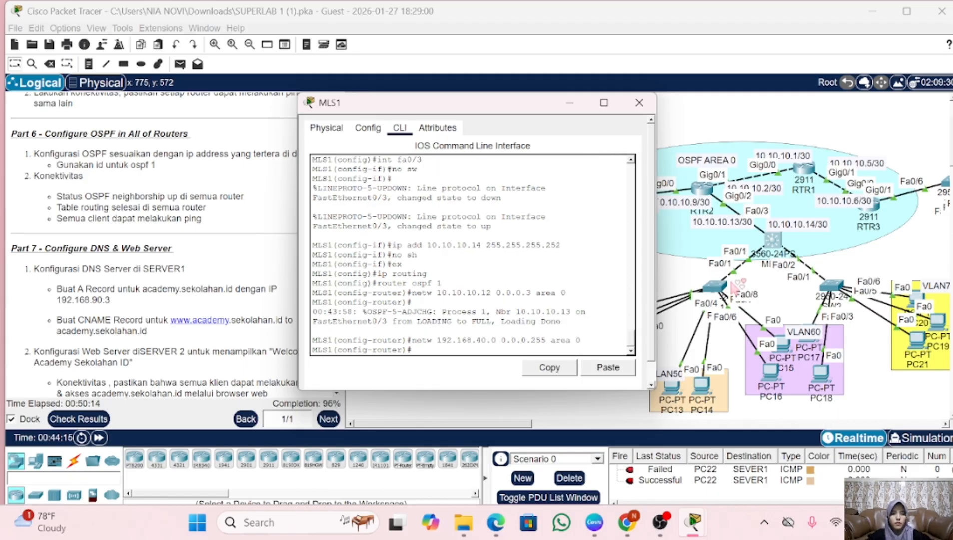
# - Add networks 192.168.50.0 and 192.168.60.0, each with wildcard mask 0.0.0.255, to OSPF area 0 on MLS1
pyautogui.press('Up')
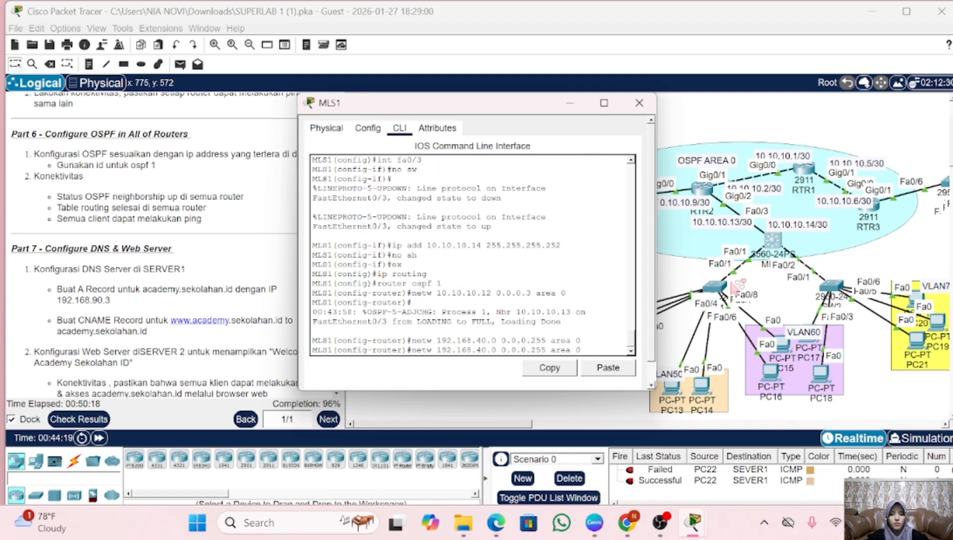
pyautogui.press('Return')
pyautogui.press('Up')
pyautogui.press('Up')
pyautogui.press('Left')
pyautogui.press('Left')
pyautogui.press('Left')
pyautogui.press('Left')
pyautogui.press('Left')
pyautogui.press('Left')
pyautogui.press('Left')
pyautogui.press('Left')
pyautogui.press('Left')
pyautogui.press('Left')
pyautogui.press('Left')
pyautogui.press('Left')
pyautogui.press('Left')
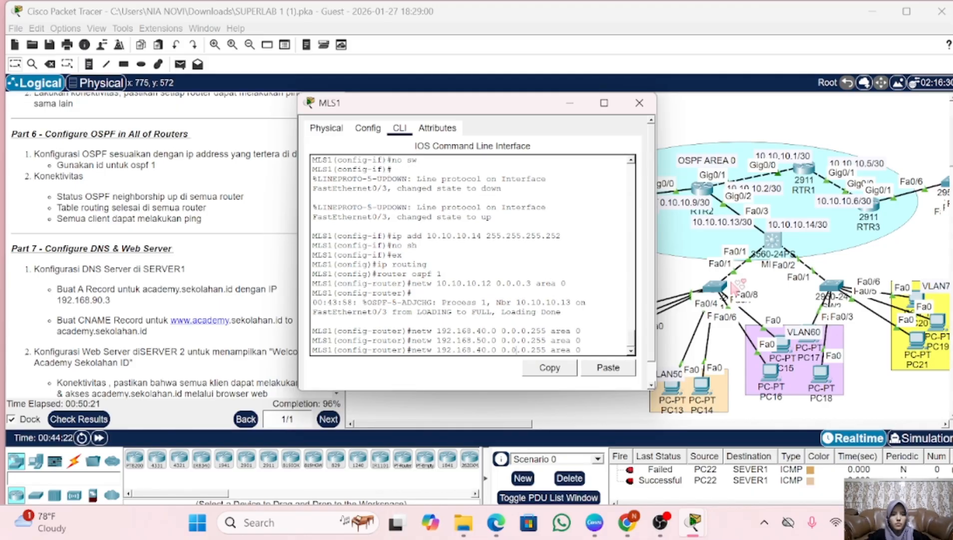
pyautogui.press('Left')
pyautogui.press('Left')
pyautogui.press('Left')
pyautogui.press('Left')
pyautogui.press('Left')
pyautogui.press('Left')
pyautogui.press('Left')
pyautogui.press('BackSpace')
pyautogui.write('6')
pyautogui.press('Return')
# - Add network 192.168.70.0 with wildcard mask 0.0.0.255 to MLS1's OSPF area 0 and close the switch window
pyautogui.press('Up')
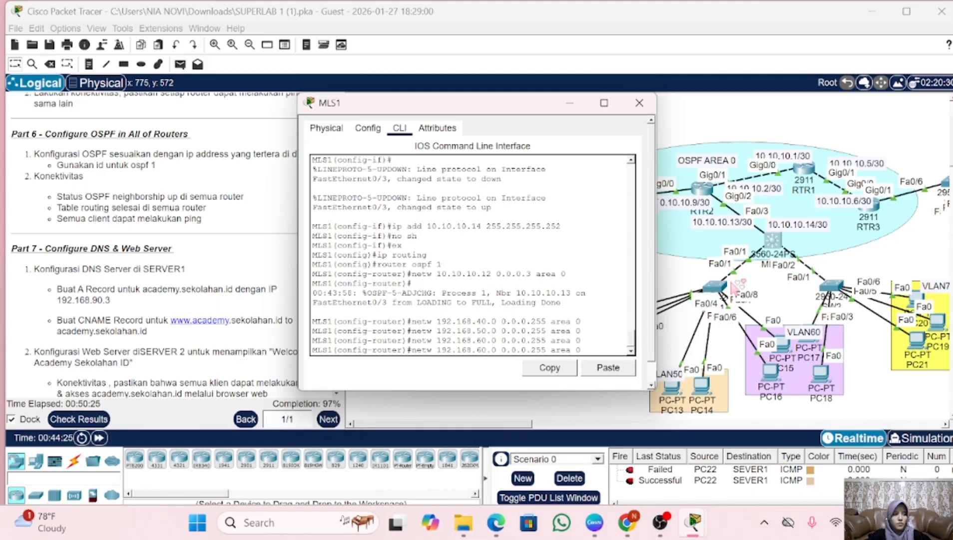
pyautogui.press('Left')
pyautogui.press('Left')
pyautogui.press('Left')
pyautogui.press('Left')
pyautogui.press('Left')
pyautogui.press('Left')
pyautogui.press('Left')
pyautogui.press('Left')
pyautogui.press('Left')
pyautogui.press('Left')
pyautogui.press('Left')
pyautogui.press('Left')
pyautogui.press('Left')
pyautogui.press('Left')
pyautogui.press('Left')
pyautogui.press('Left')
pyautogui.press('Left')
pyautogui.press('Left')
pyautogui.press('Left')
pyautogui.press('Left')
pyautogui.press('BackSpace')
pyautogui.write('7')
pyautogui.press('Return')
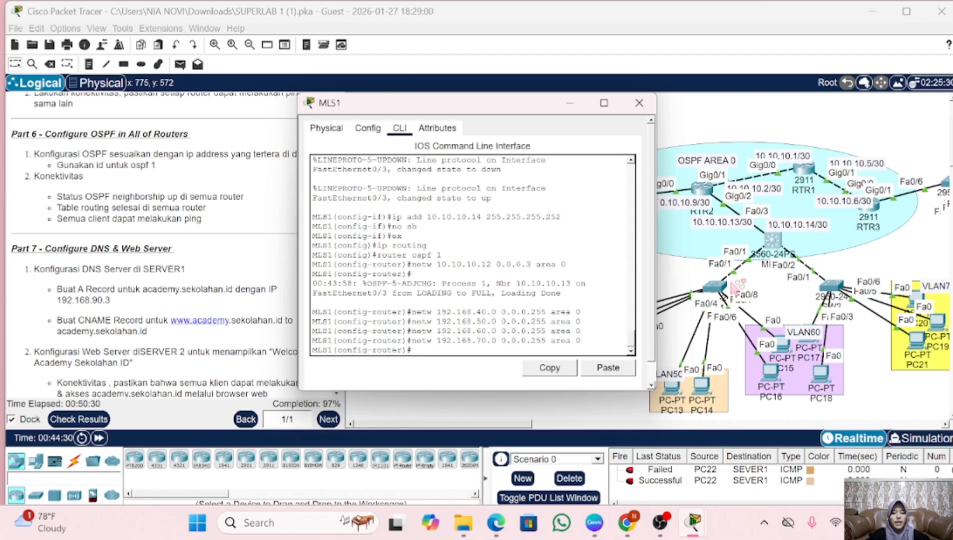
pyautogui.click(639, 104)
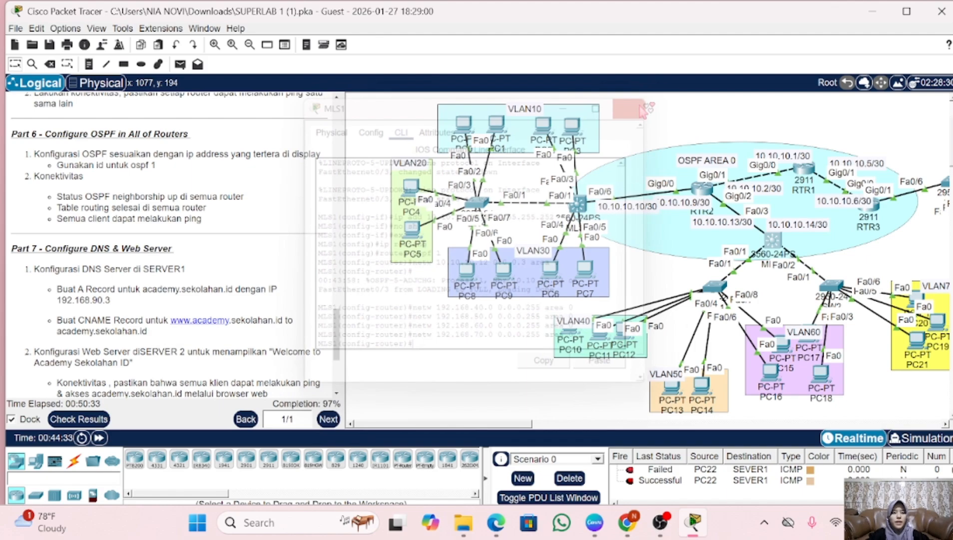
# - Open the command line of multilayer switch MLS2, return to global configuration mode and enable IP routing
pyautogui.click(582, 207)
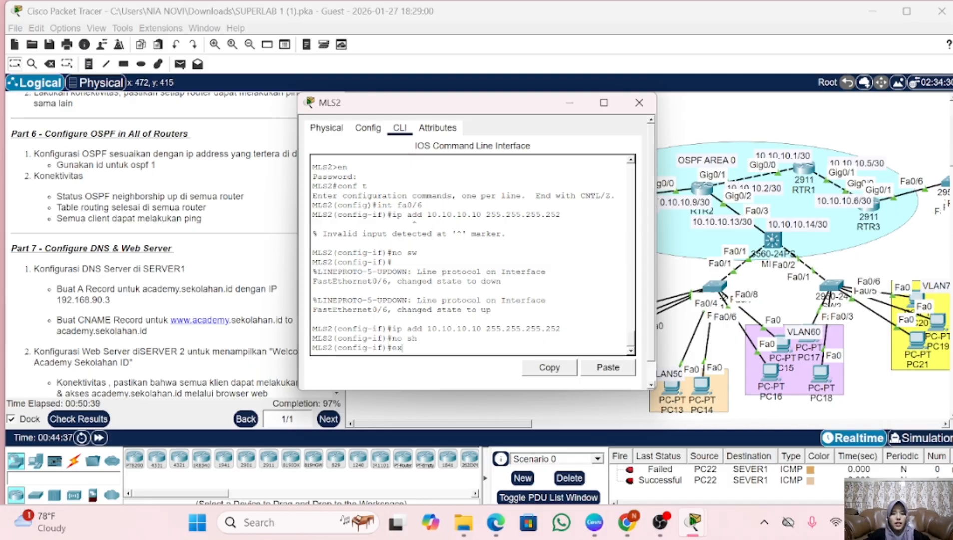
pyautogui.press('Return')
pyautogui.write('ip ')
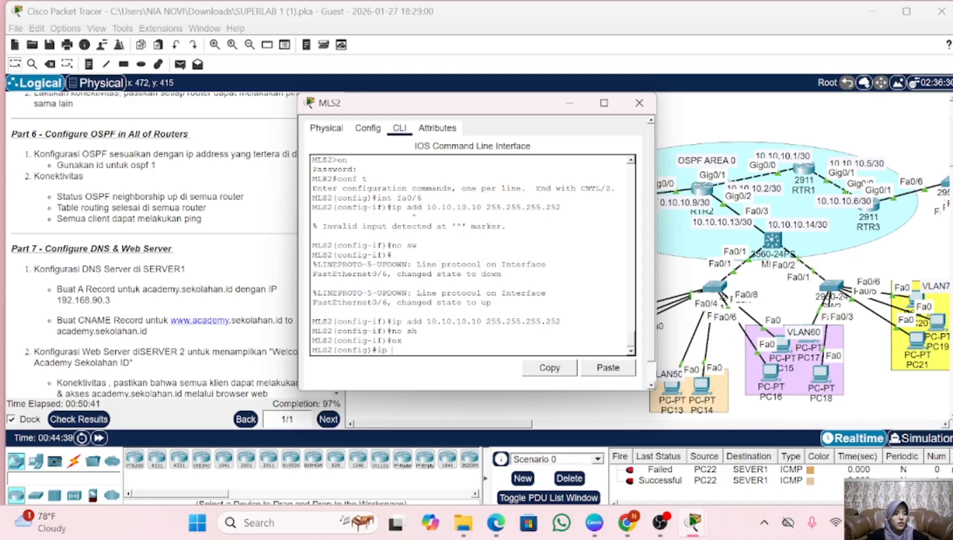
pyautogui.write('routing')
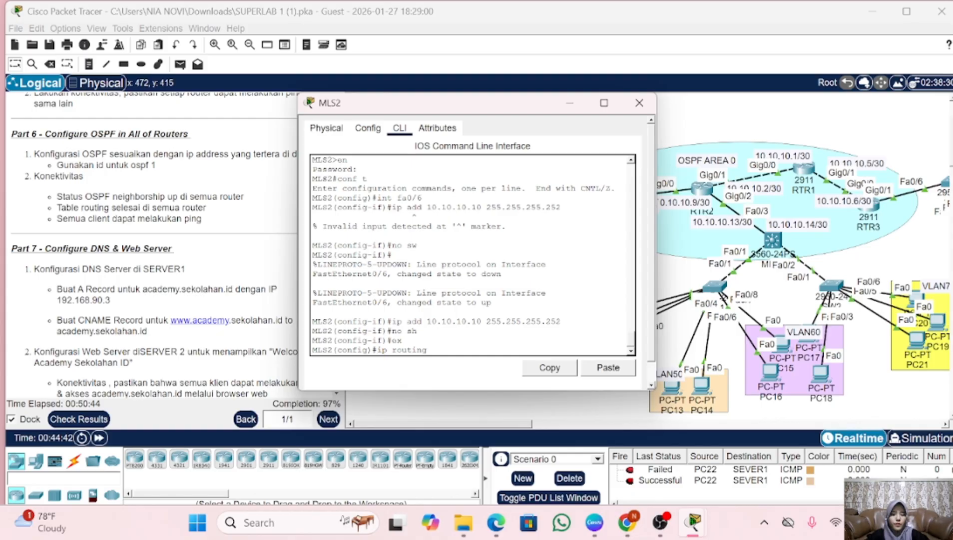
pyautogui.press('Return')
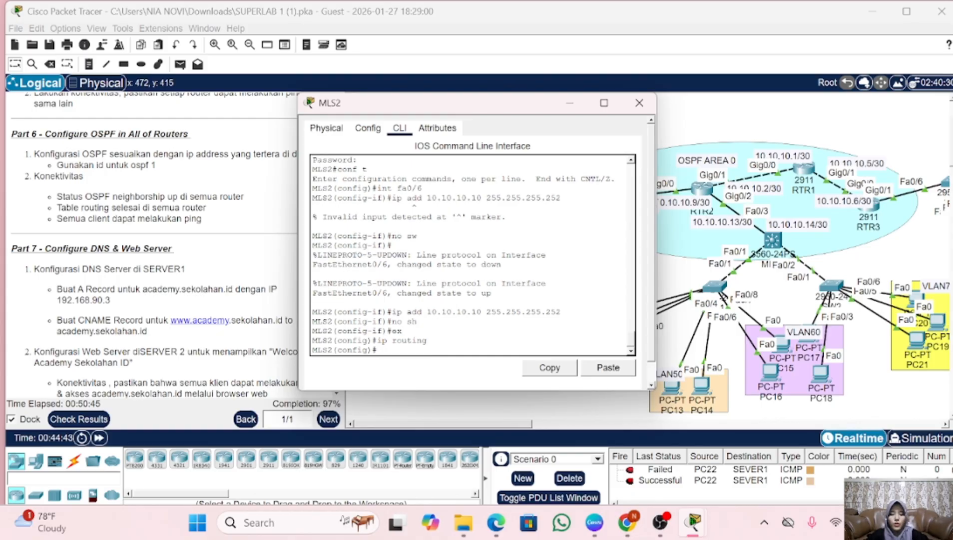
# - Start OSPF process 1 on MLS2 and advertise network 10.10.10.8 with wildcard mask 0.0.0.3 in area 0
pyautogui.write('router osp')
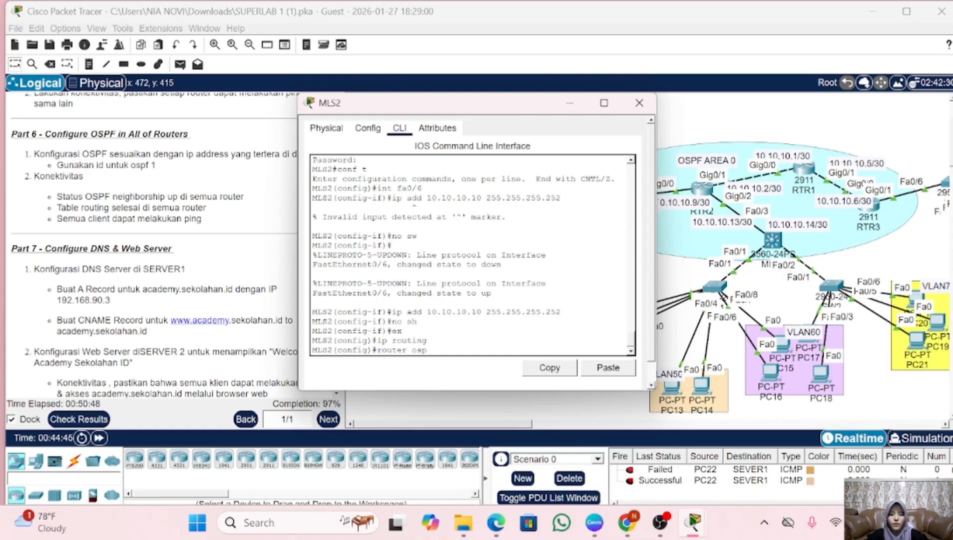
pyautogui.write('f 1')
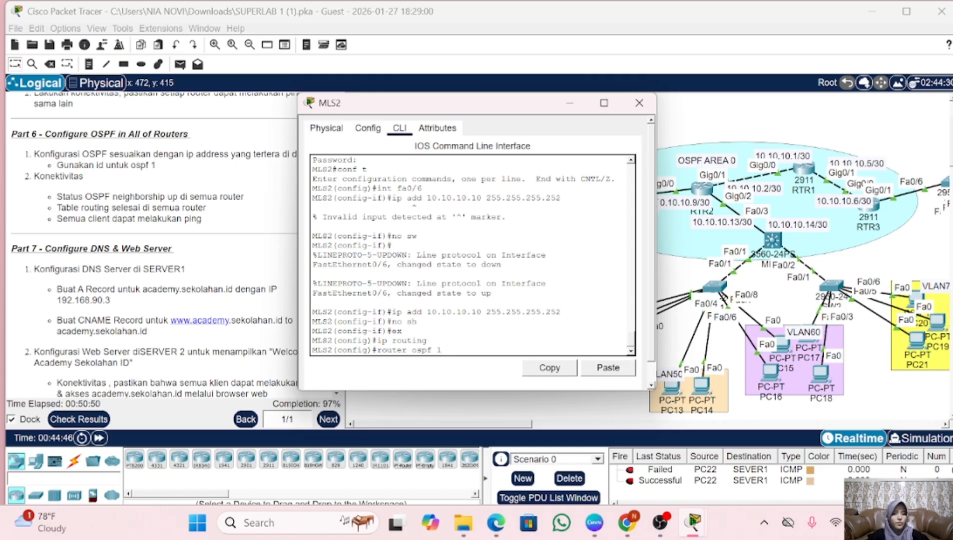
pyautogui.press('Return')
pyautogui.write('netw')
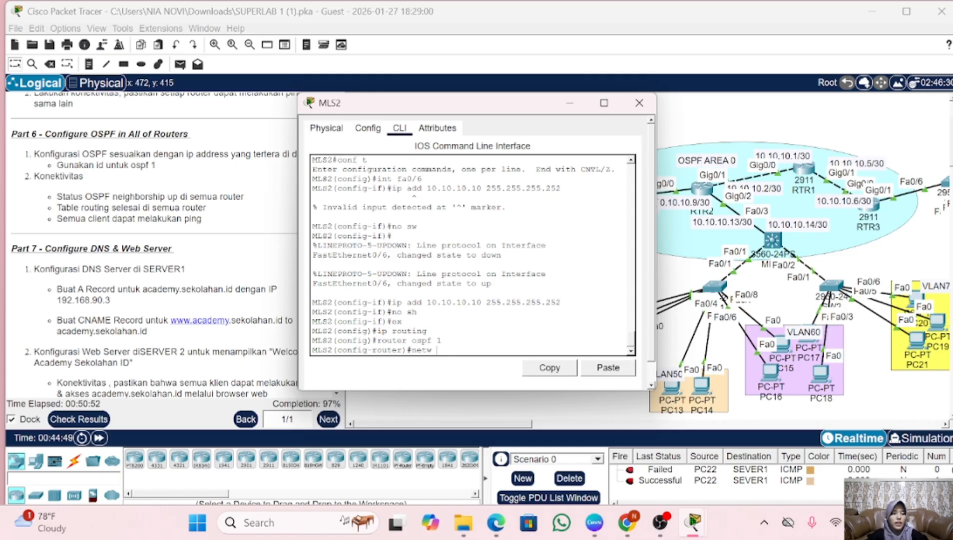
pyautogui.write(' 10.10.10.')
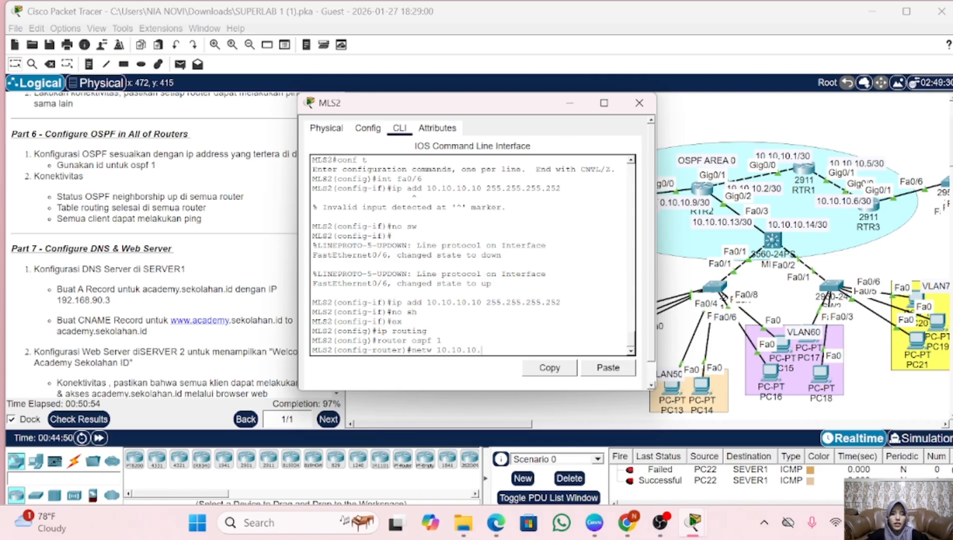
pyautogui.write('8 0.0.0.3 a')
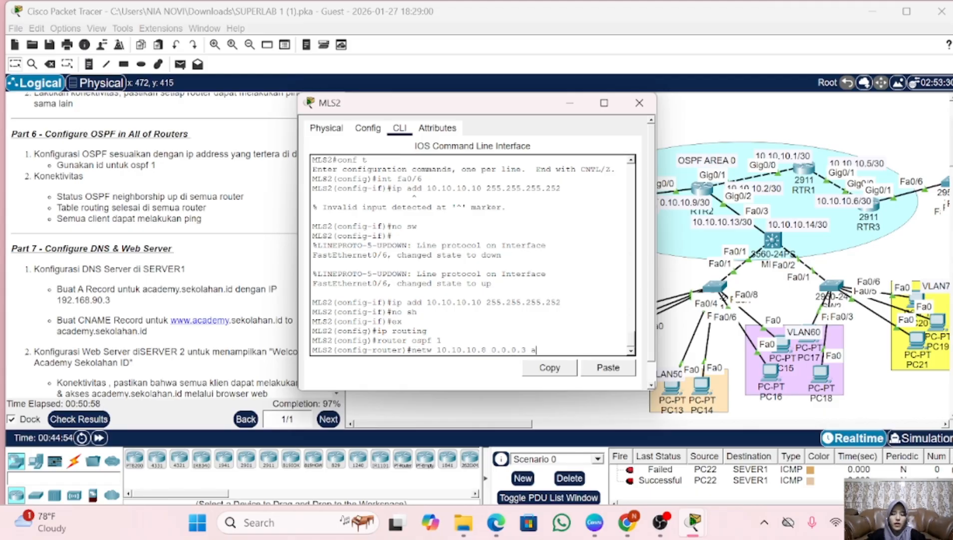
pyautogui.write('e')
pyautogui.press('BackSpace')
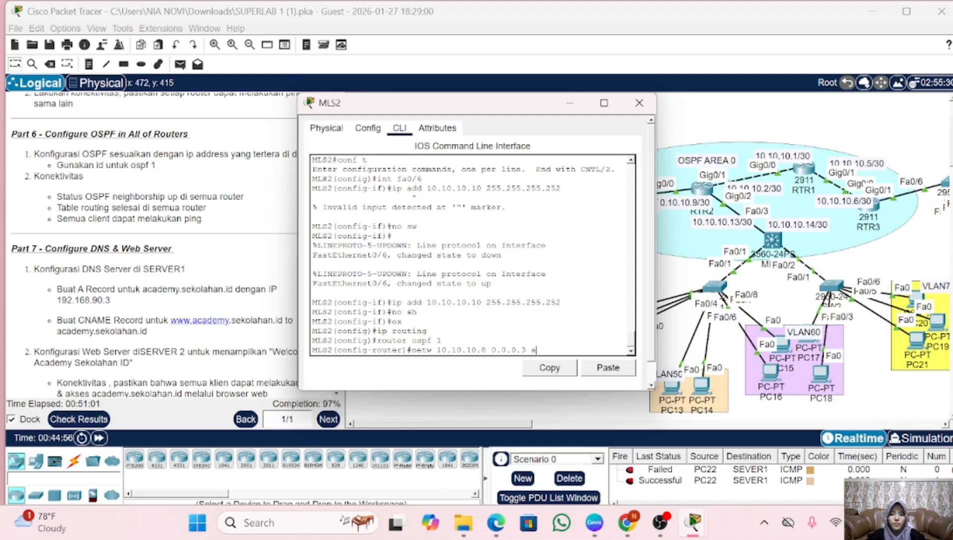
pyautogui.write('rea 0')
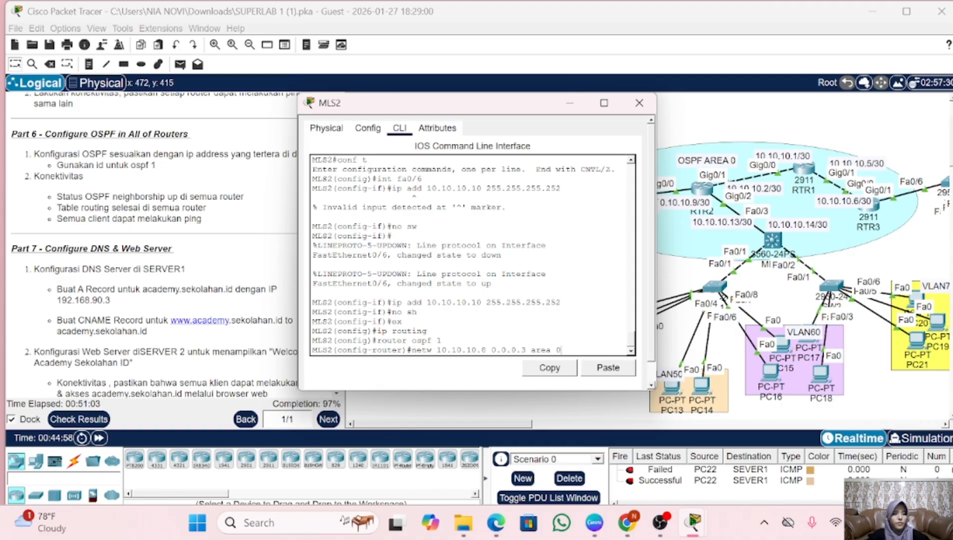
pyautogui.press('Return')
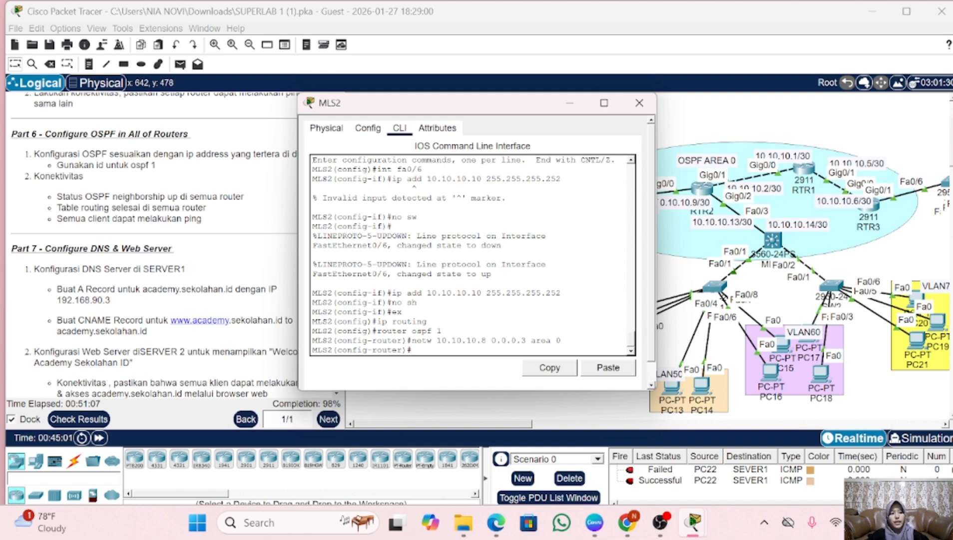
pyautogui.press('Up')
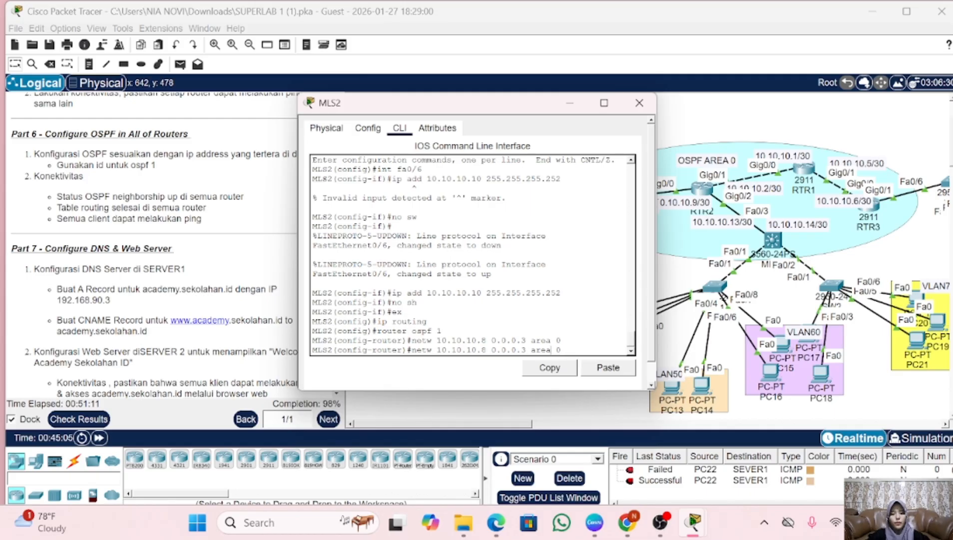
pyautogui.press('Left')
pyautogui.press('Left')
pyautogui.press('Left')
pyautogui.press('BackSpace')
pyautogui.write('255')
pyautogui.press('Return')
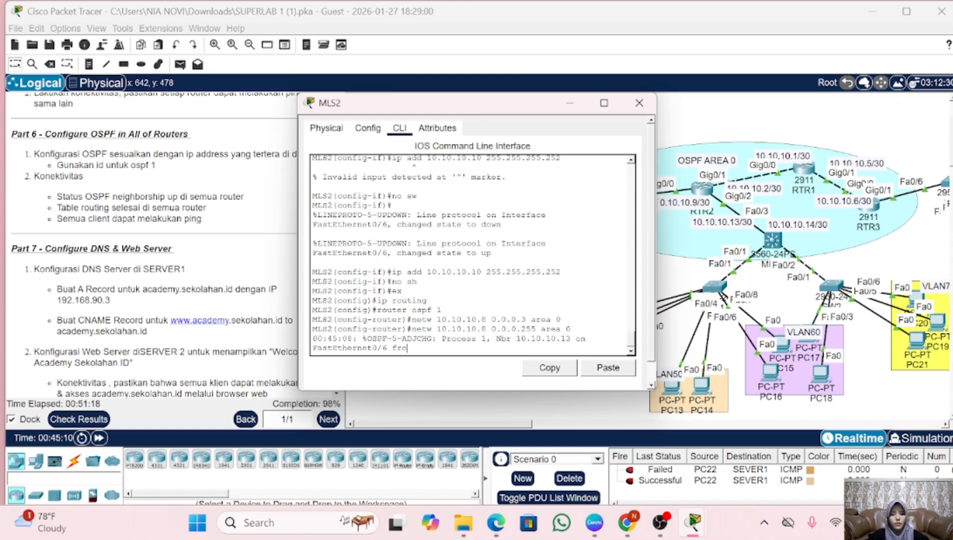
pyautogui.press('Return')
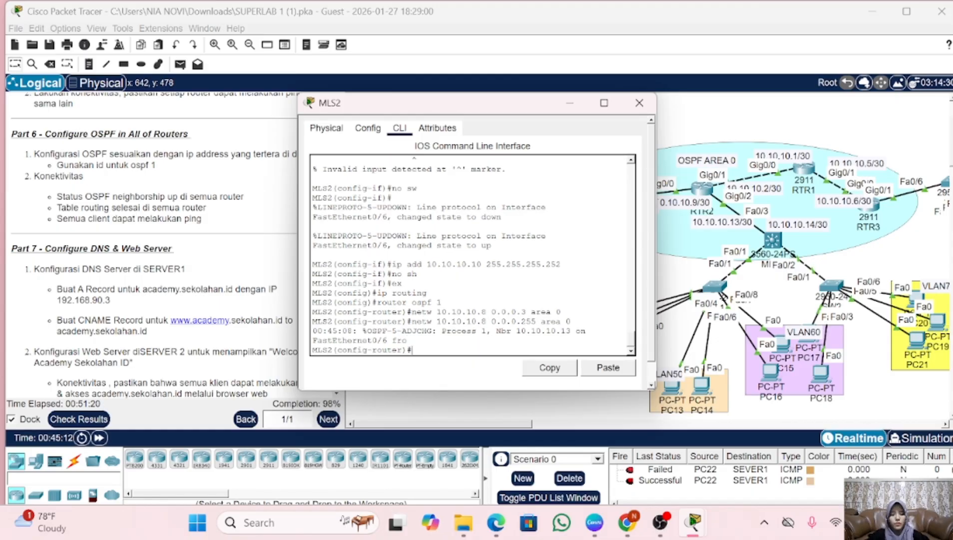
# - Advertise network 192.168.10.0 with wildcard mask 0.0.0.255 in OSPF area 0 on MLS2
pyautogui.press('Up')
pyautogui.press('Up')
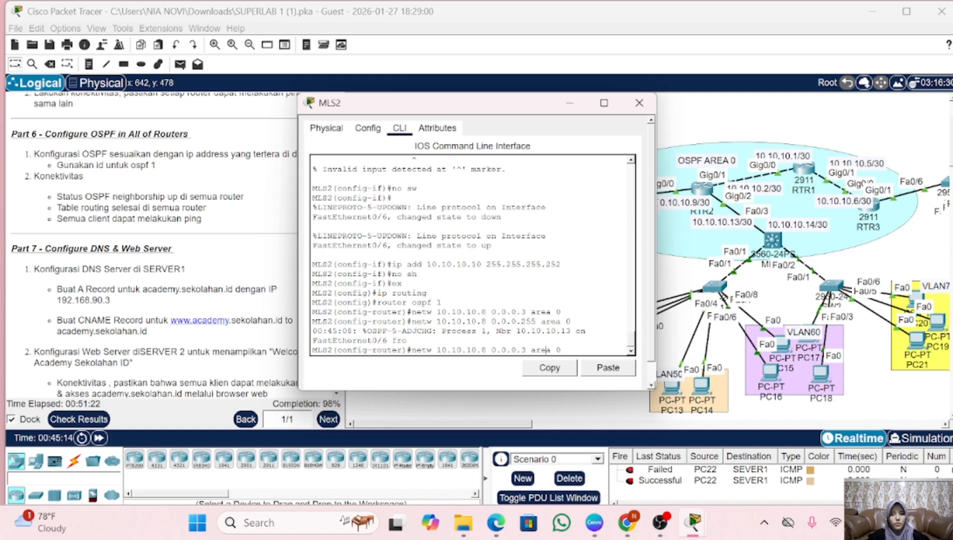
pyautogui.press('BackSpace')
pyautogui.write('255')
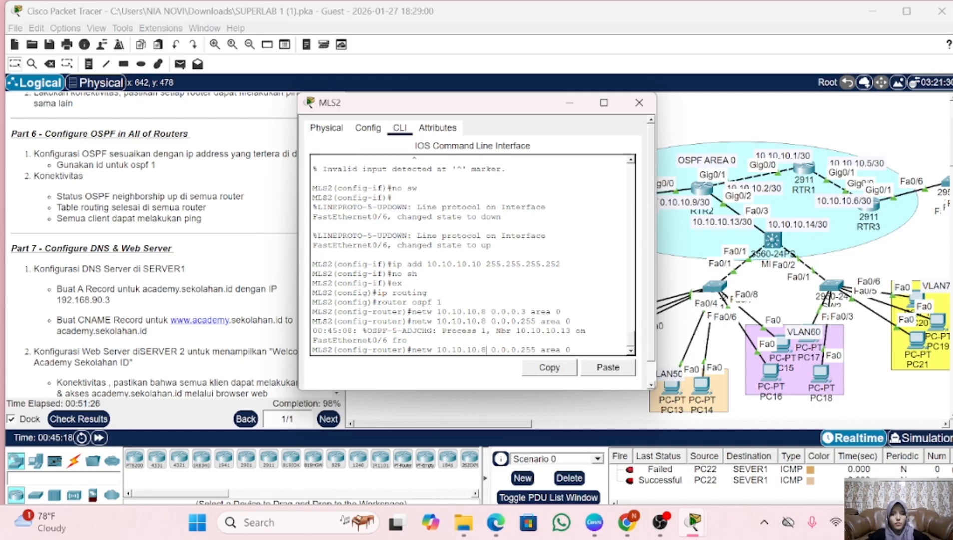
pyautogui.press('BackSpace')
pyautogui.press('BackSpace')
pyautogui.press('BackSpace')
pyautogui.press('BackSpace')
pyautogui.press('BackSpace')
pyautogui.press('BackSpace')
pyautogui.press('BackSpace')
pyautogui.press('BackSpace')
pyautogui.press('BackSpace')
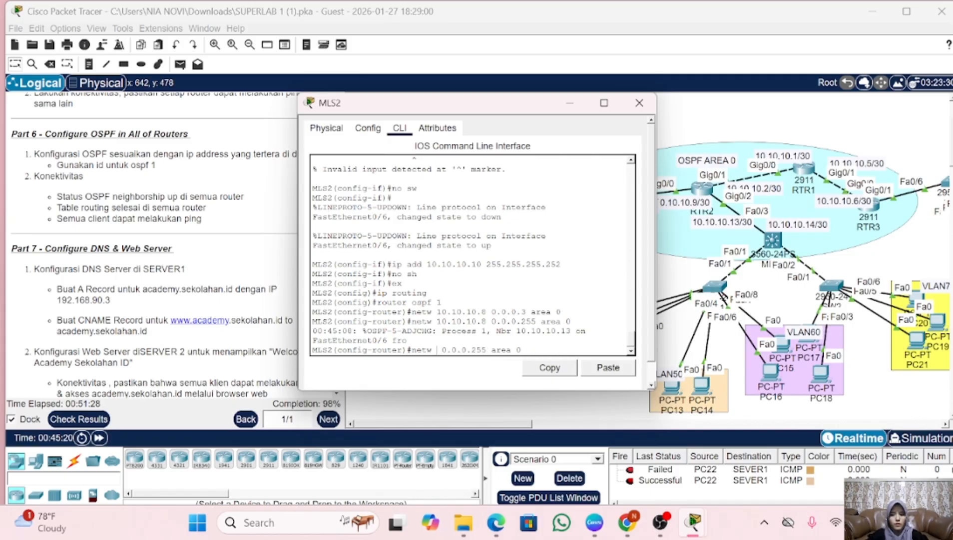
pyautogui.write('92.168.')
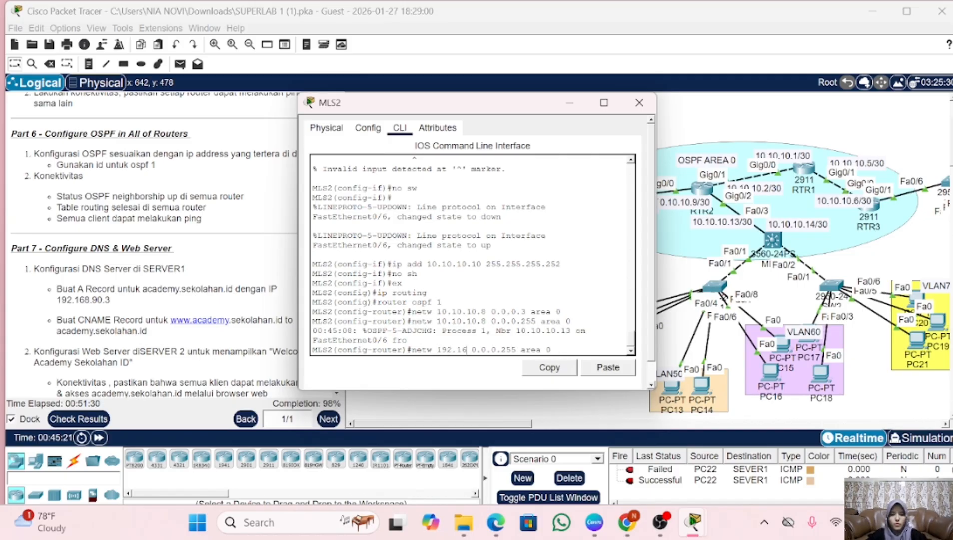
pyautogui.write('10.0')
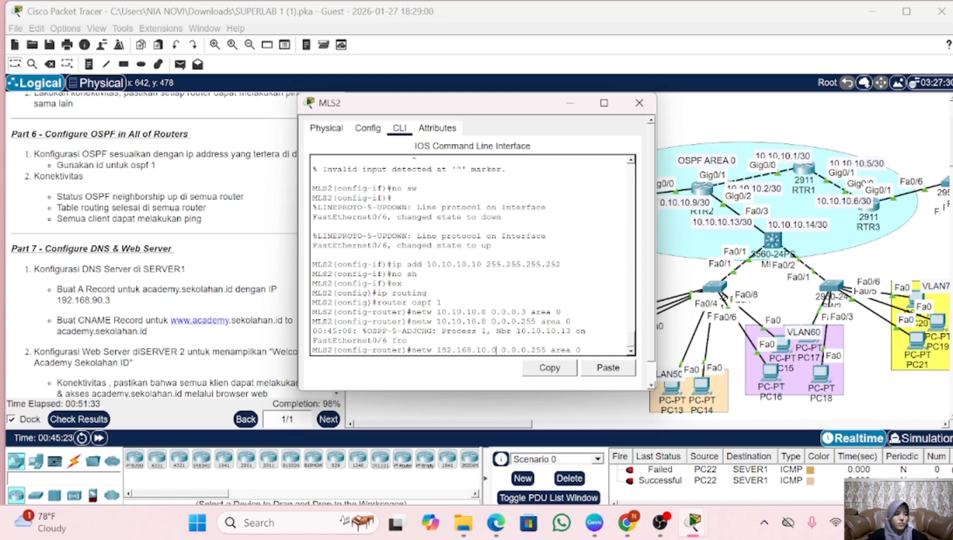
pyautogui.press('Return')
# - Advertise network 192.168.20.0 with wildcard mask 0.0.0.255 in OSPF area 0 on MLS2
pyautogui.press('Up')
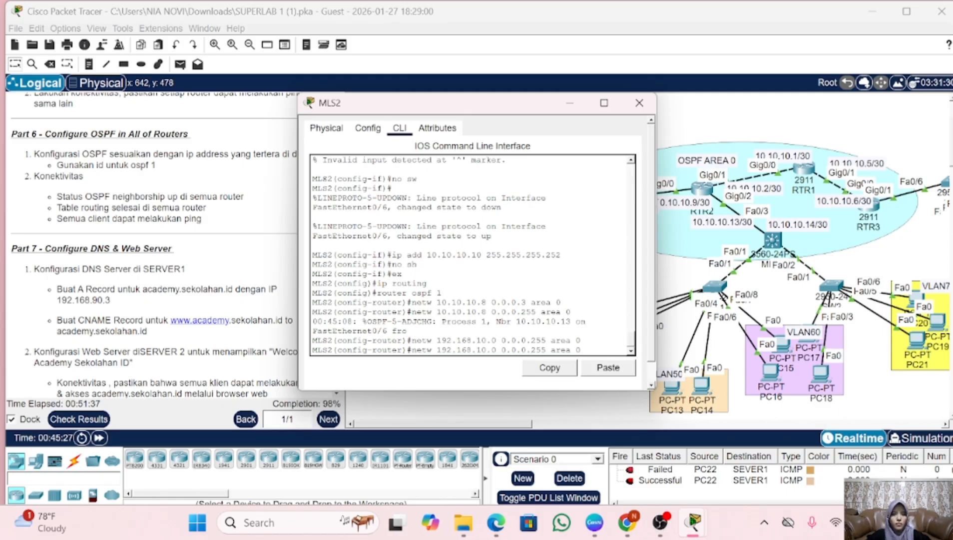
pyautogui.press('Left')
pyautogui.press('Left')
pyautogui.press('Left')
pyautogui.press('Left')
pyautogui.press('Left')
pyautogui.press('Left')
pyautogui.press('BackSpace')
pyautogui.write('2')
pyautogui.press('Return')
# - Advertise network 192.168.30.0 with wildcard mask 0.0.0.255 in MLS2's OSPF area 0 and close the switch window
pyautogui.press('Up')
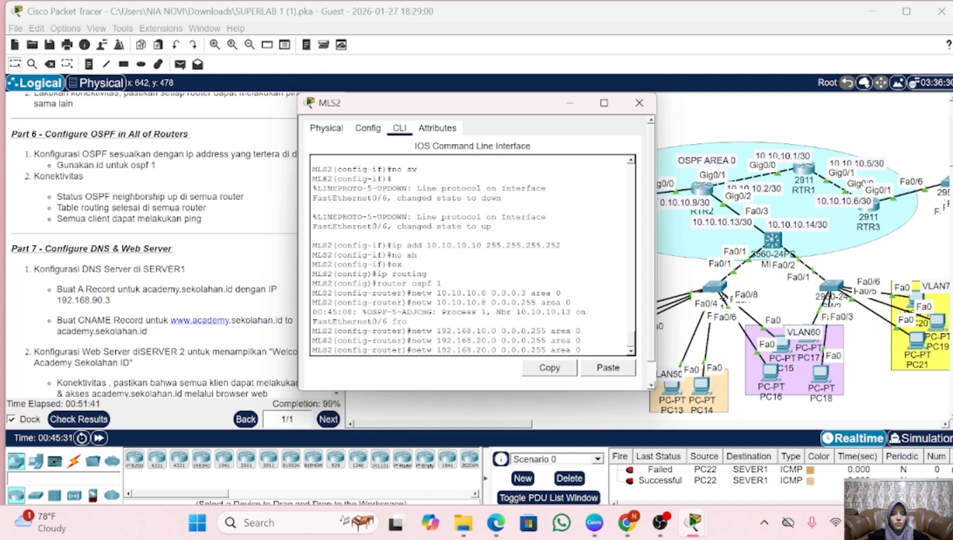
pyautogui.press('Left')
pyautogui.press('Left')
pyautogui.press('Left')
pyautogui.press('Left')
pyautogui.press('Left')
pyautogui.press('Left')
pyautogui.press('Left')
pyautogui.press('Left')
pyautogui.press('Left')
pyautogui.press('Left')
pyautogui.press('Left')
pyautogui.press('Left')
pyautogui.press('Left')
pyautogui.press('Left')
pyautogui.press('Left')
pyautogui.press('Left')
pyautogui.press('Left')
pyautogui.press('Left')
pyautogui.press('Left')
pyautogui.press('Left')
pyautogui.press('BackSpace')
pyautogui.write('3')
pyautogui.press('Return')
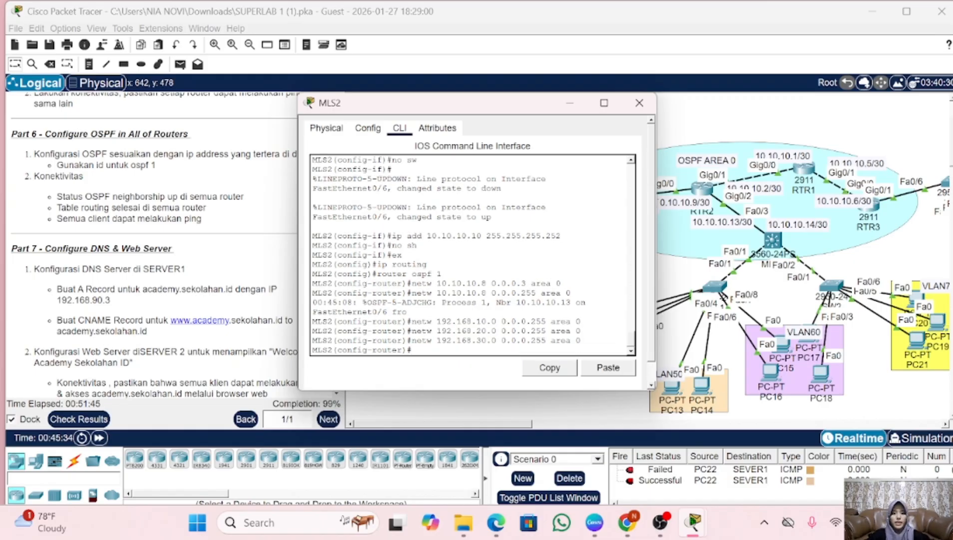
pyautogui.click(639, 103)
# - Open router RTR1's command line, return to global configuration mode and display its OSPF neighbors
pyautogui.hscroll(3, 728, 202)
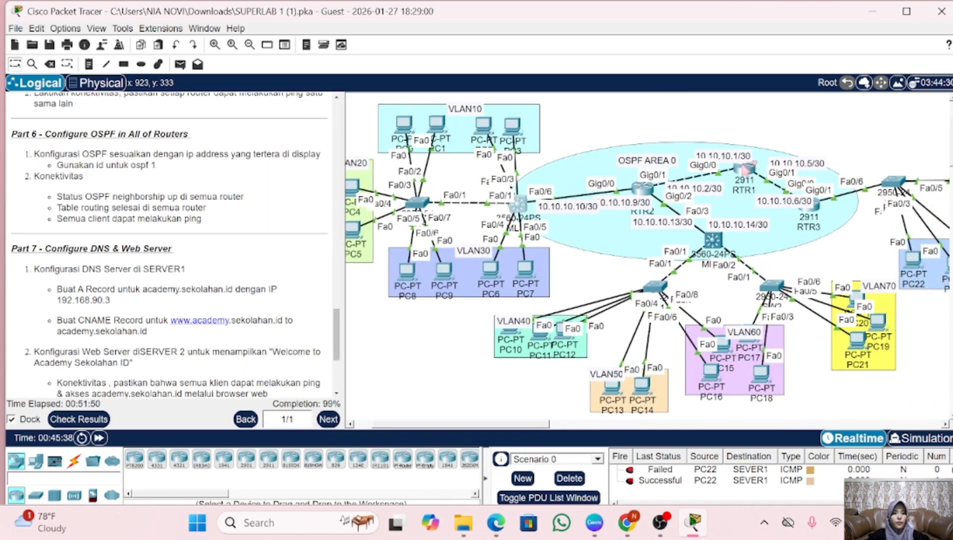
pyautogui.click(745, 172)
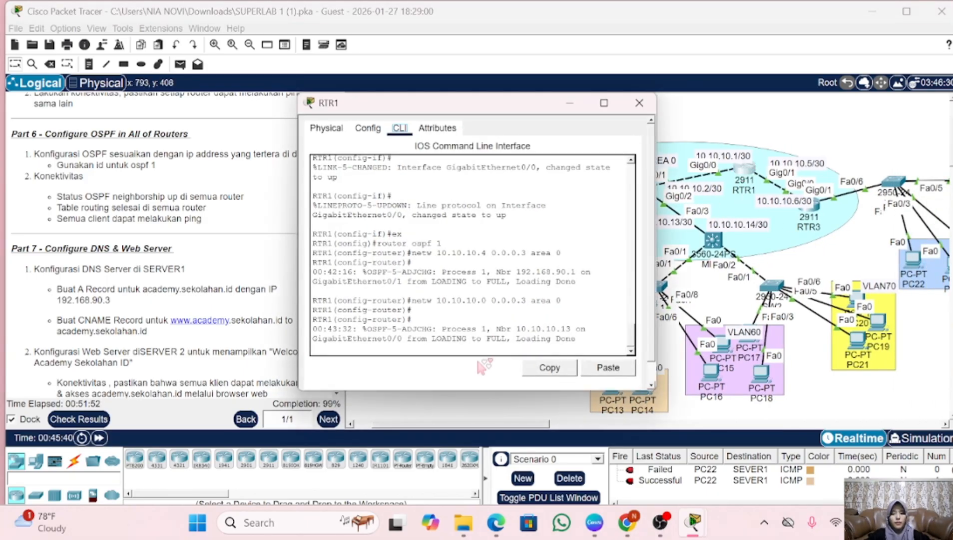
pyautogui.press('Return')
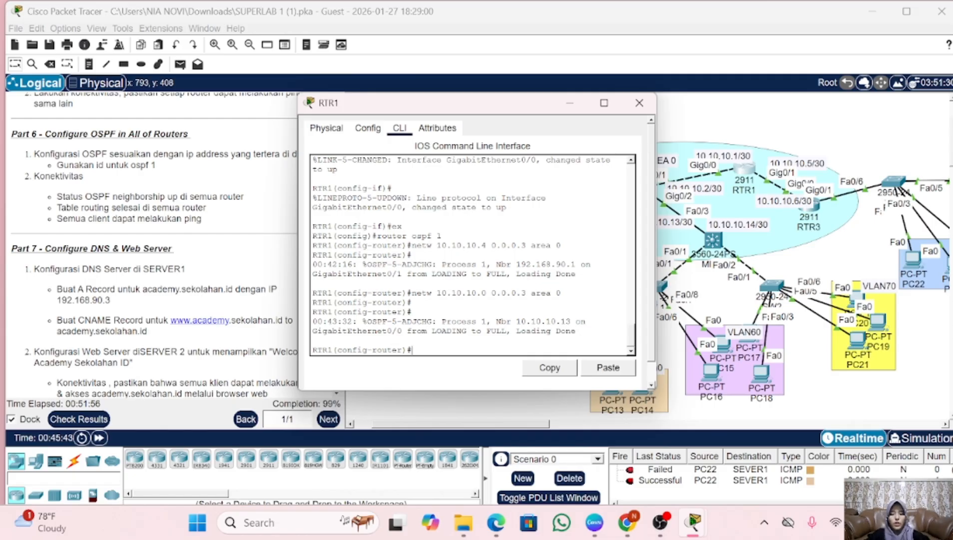
pyautogui.write('ex')
pyautogui.press('Return')
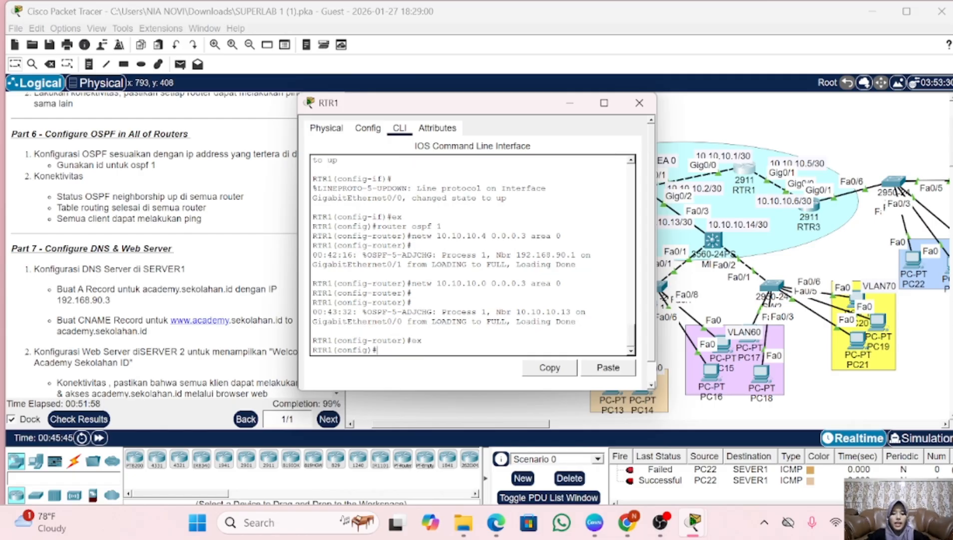
pyautogui.write('do sh ip ')
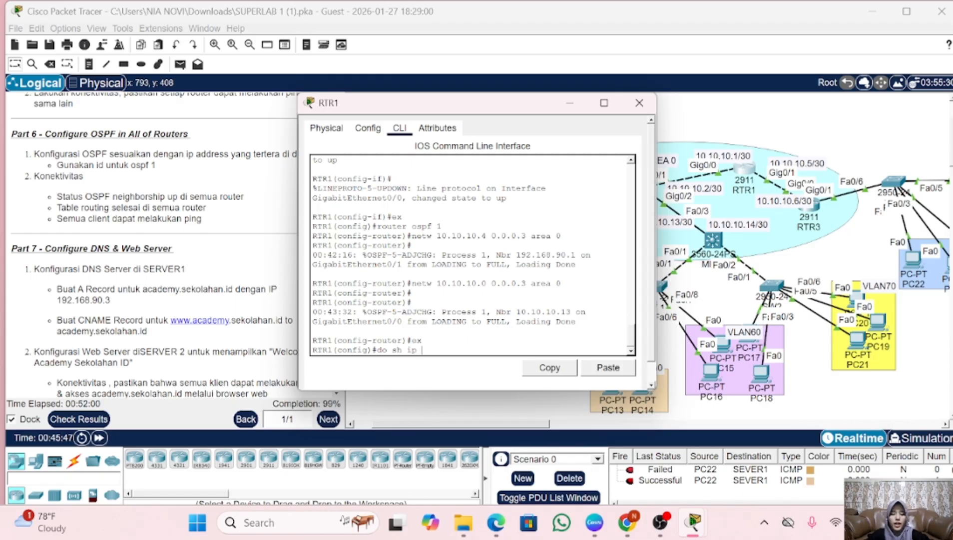
pyautogui.write('ospf neigh')
pyautogui.press('Return')
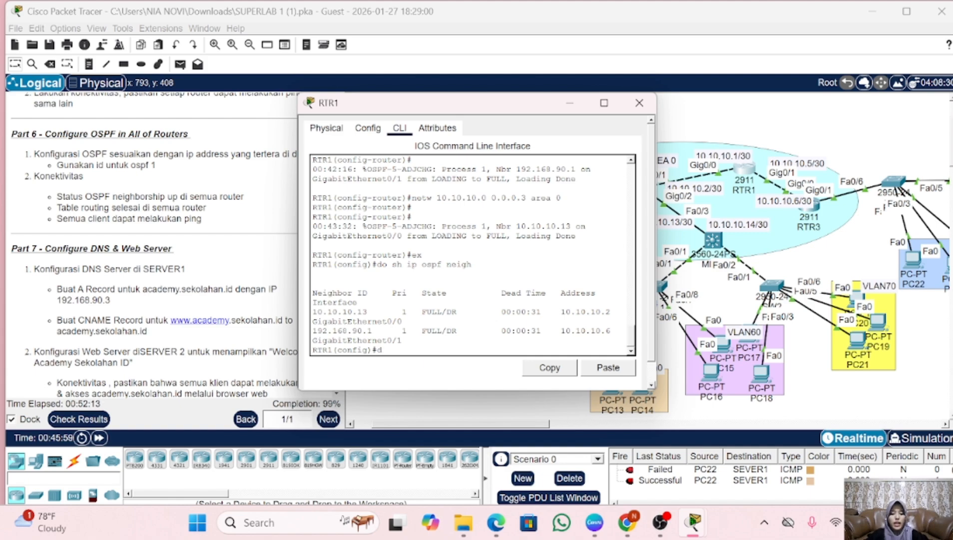
# - Display RTR1's IP routing table to check the OSPF routes, and close the router window
pyautogui.write('h ip route')
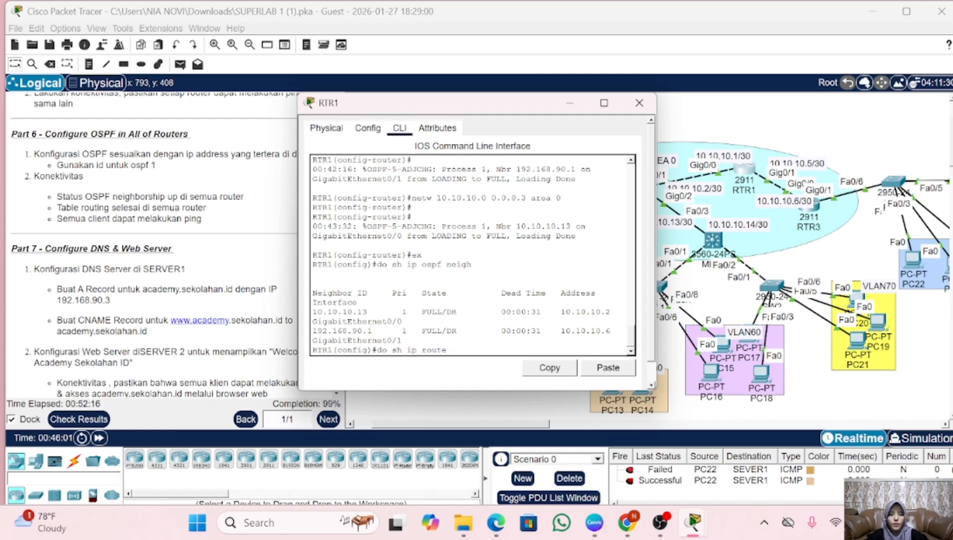
pyautogui.press('Return')
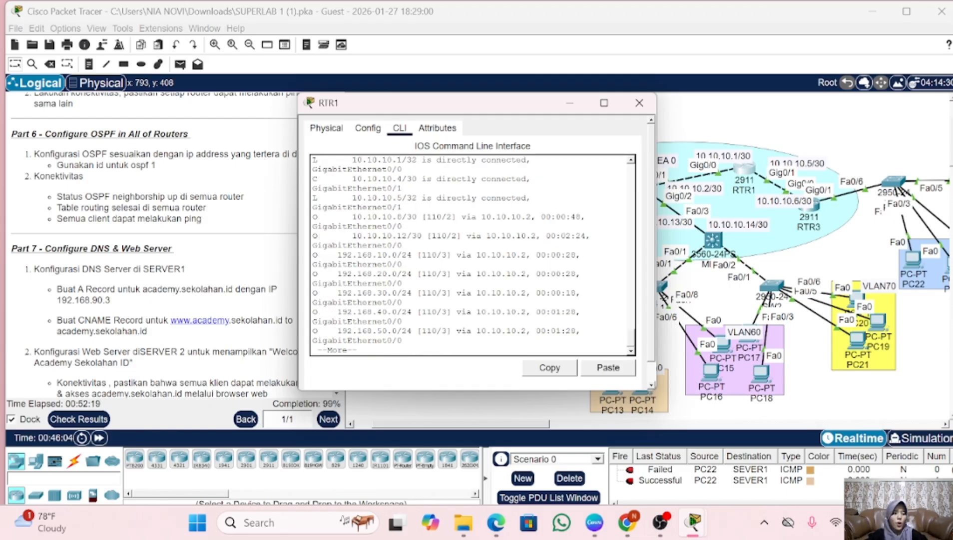
pyautogui.click(640, 103)
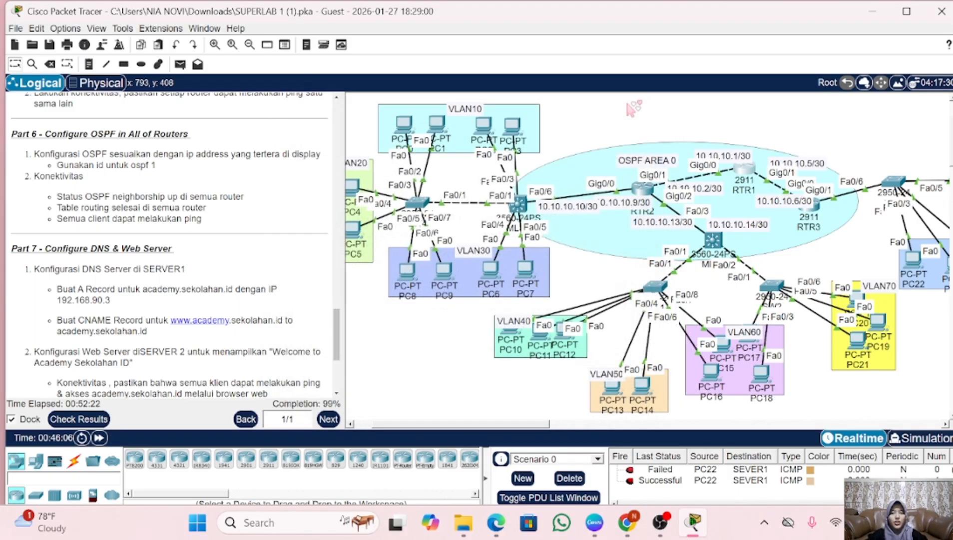
# - Send a simple PDU from PC0 in VLAN10 to PC16 in VLAN60 to test connectivity
pyautogui.click(180, 63)
pyautogui.hscroll(-3, 619, 242)
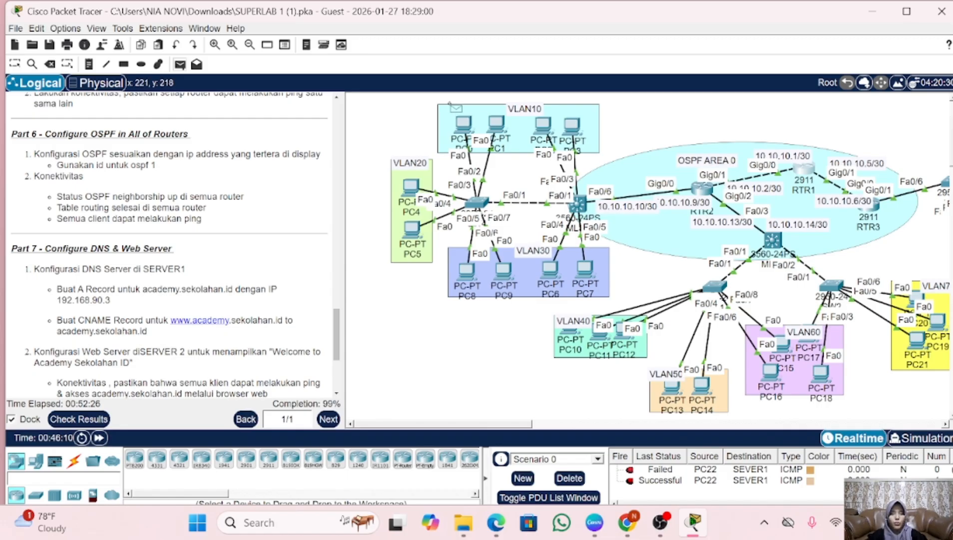
pyautogui.click(464, 122)
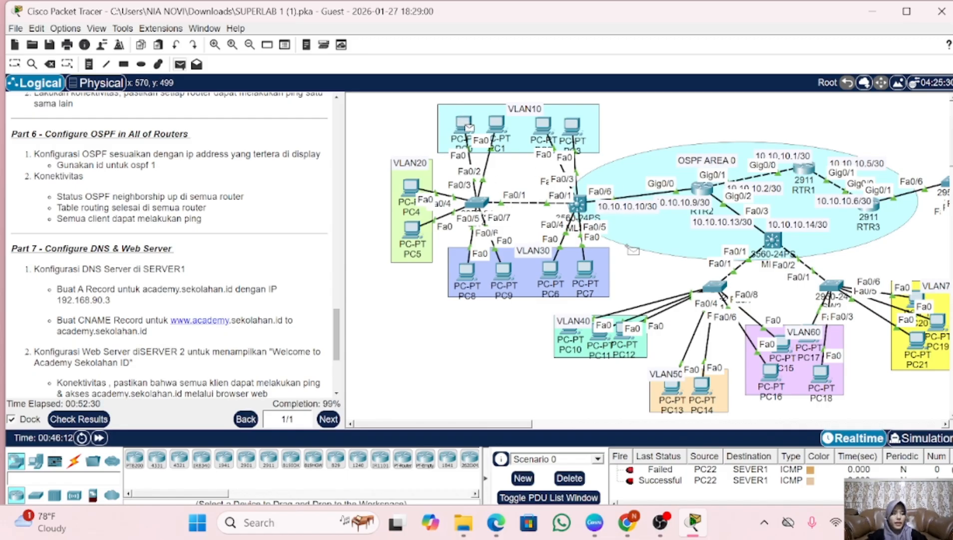
pyautogui.hscroll(9, 652, 258)
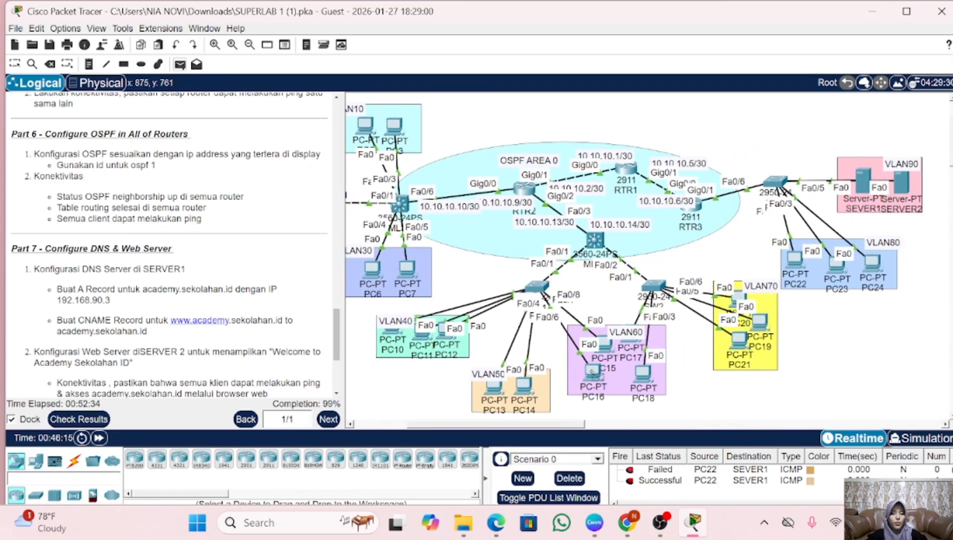
pyautogui.click(593, 372)
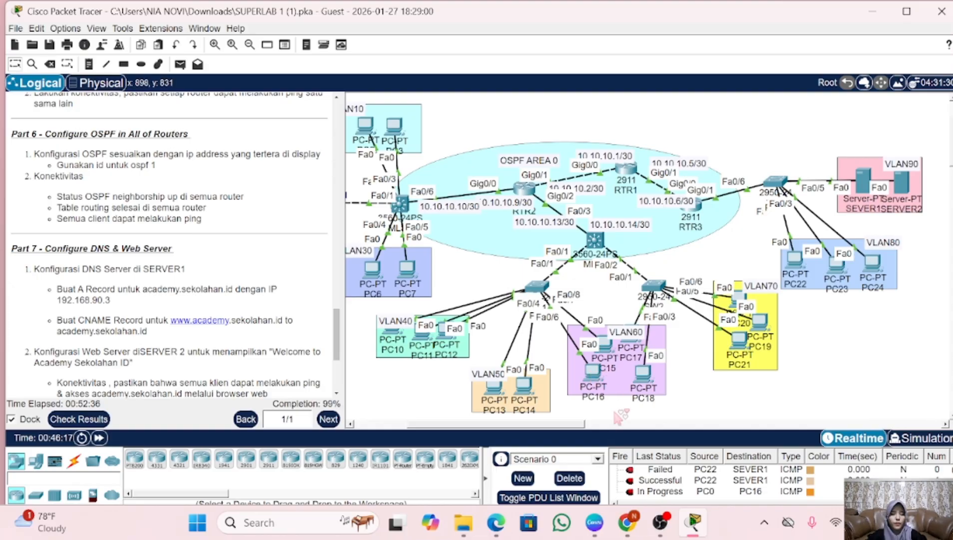
# - Clear the scenario's PDU list and send a fresh simple PDU from PC0 to PC16
pyautogui.click(575, 481)
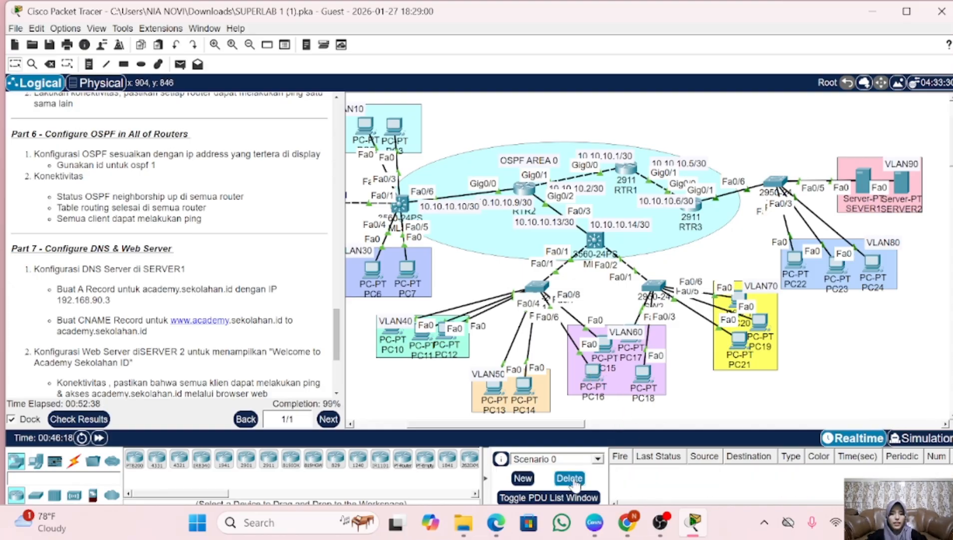
pyautogui.click(181, 66)
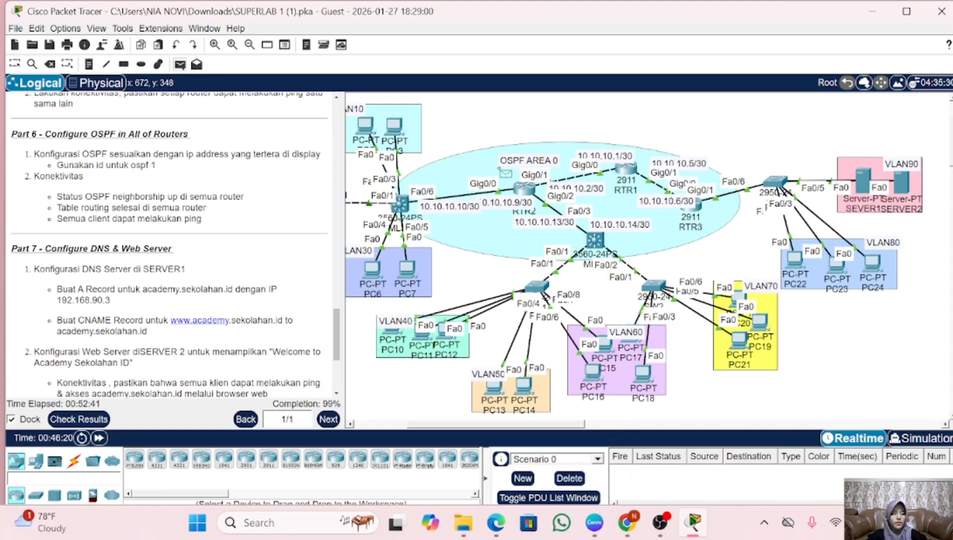
pyautogui.hscroll(-5, 505, 173)
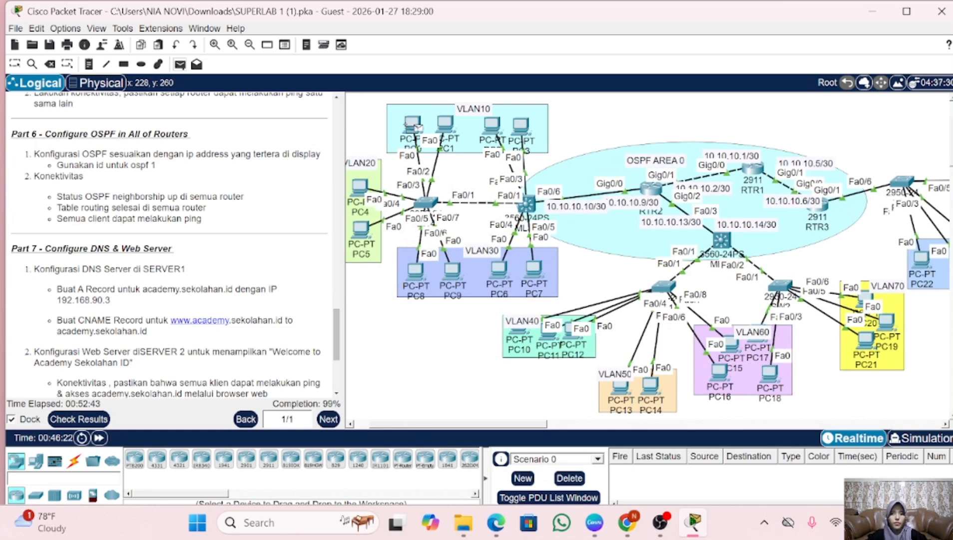
pyautogui.hscroll(6, 413, 123)
pyautogui.click(576, 370)
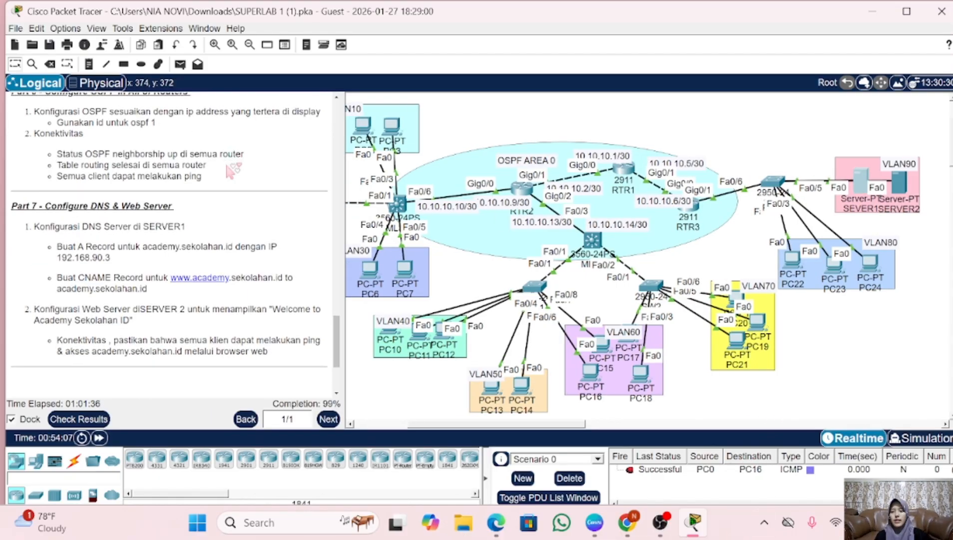
# - Go to the Part 7 instructions, open SEVER1's DNS service settings and turn the DNS service on
pyautogui.scroll(-5, 226, 166)
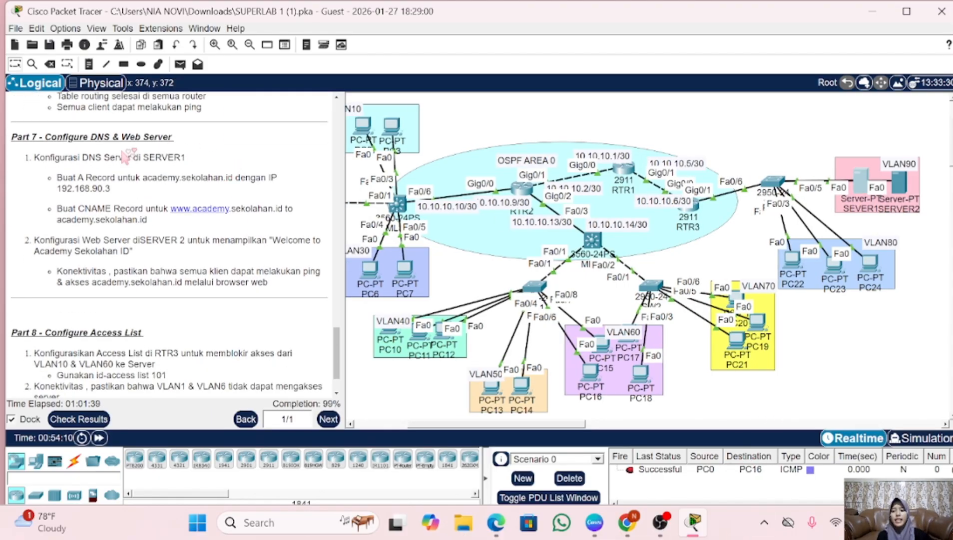
pyautogui.hscroll(5, 645, 255)
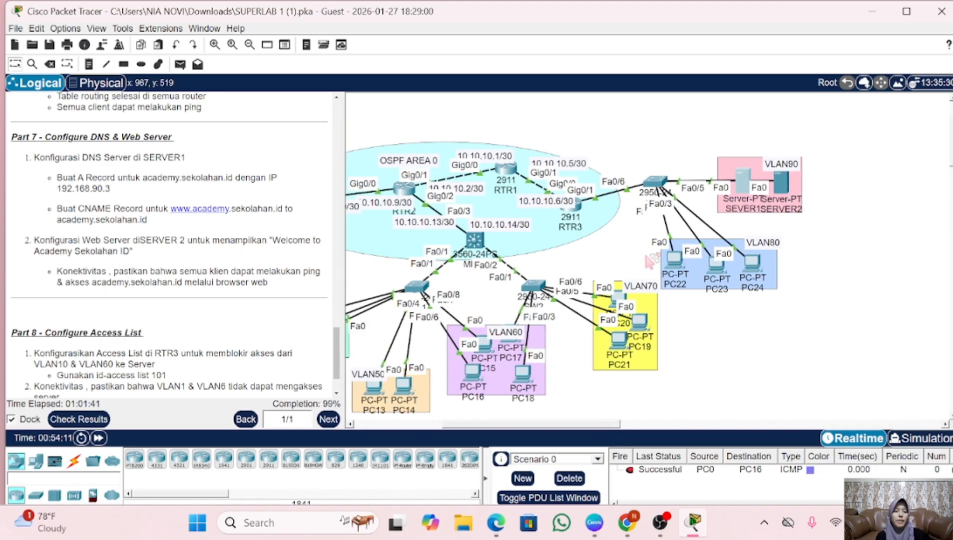
pyautogui.click(743, 181)
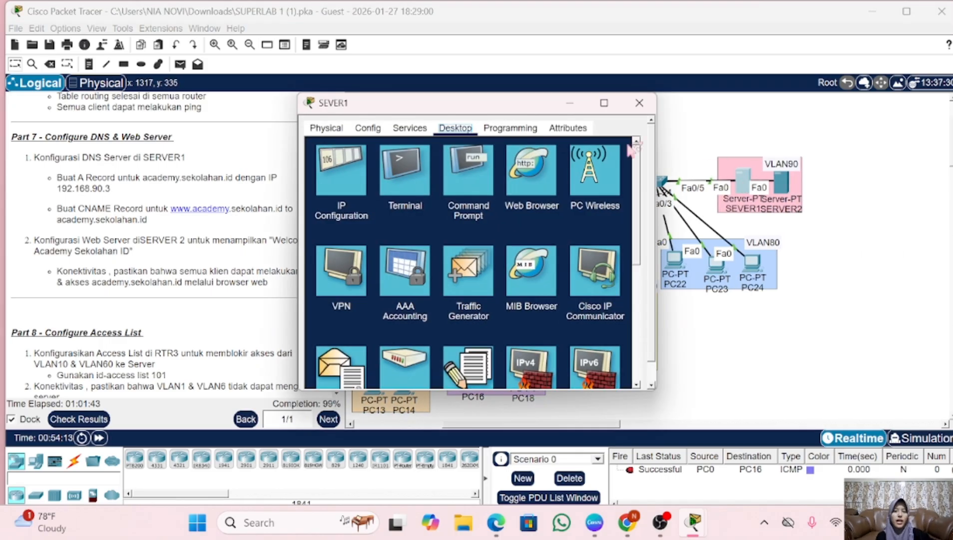
pyautogui.click(409, 128)
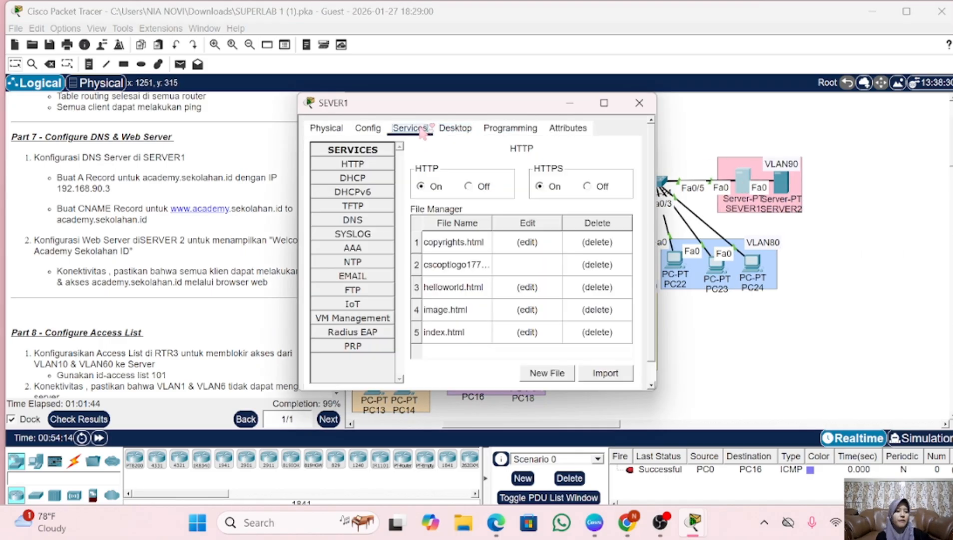
pyautogui.click(353, 220)
pyautogui.click(501, 169)
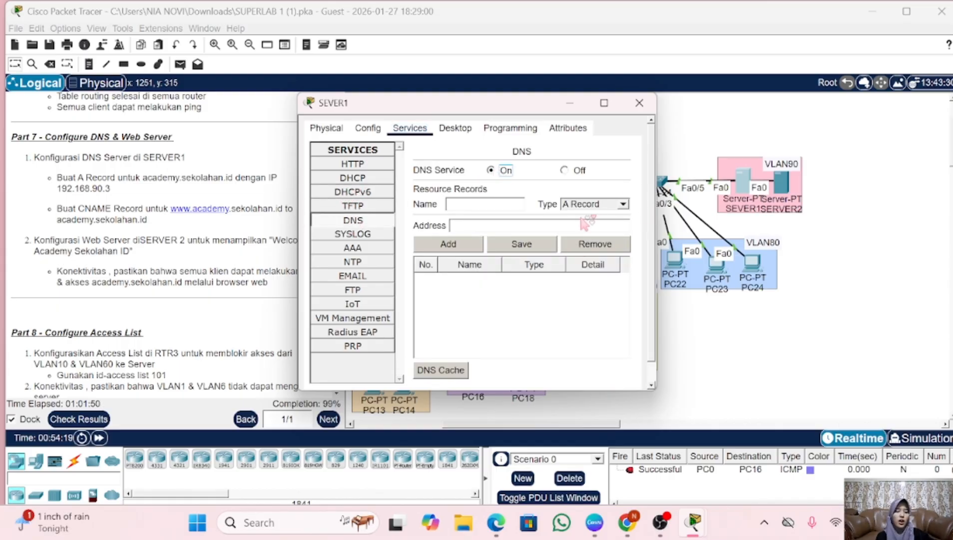
# - Add a DNS A Record named sekolahan.id with address 192.168.90.3 on SEVER1
pyautogui.click(494, 204)
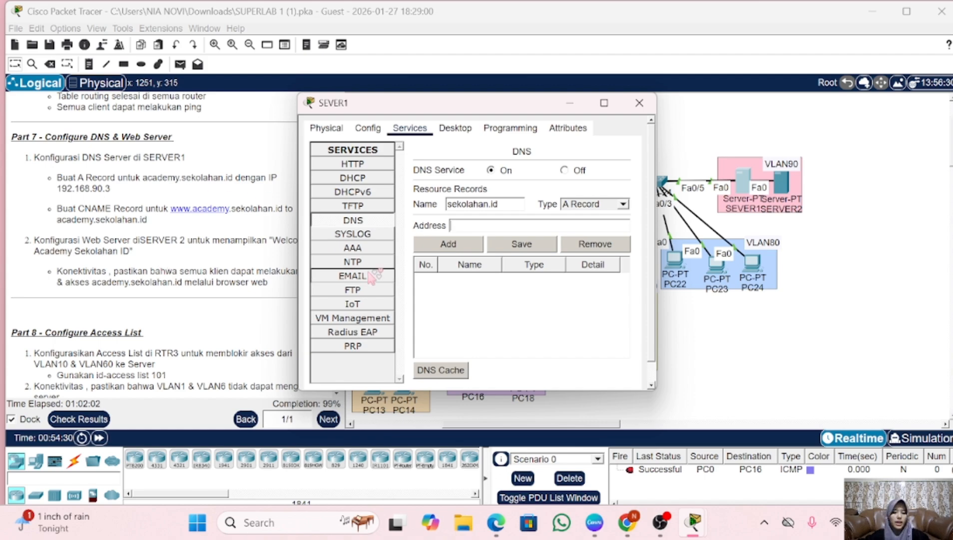
pyautogui.write('192.168')
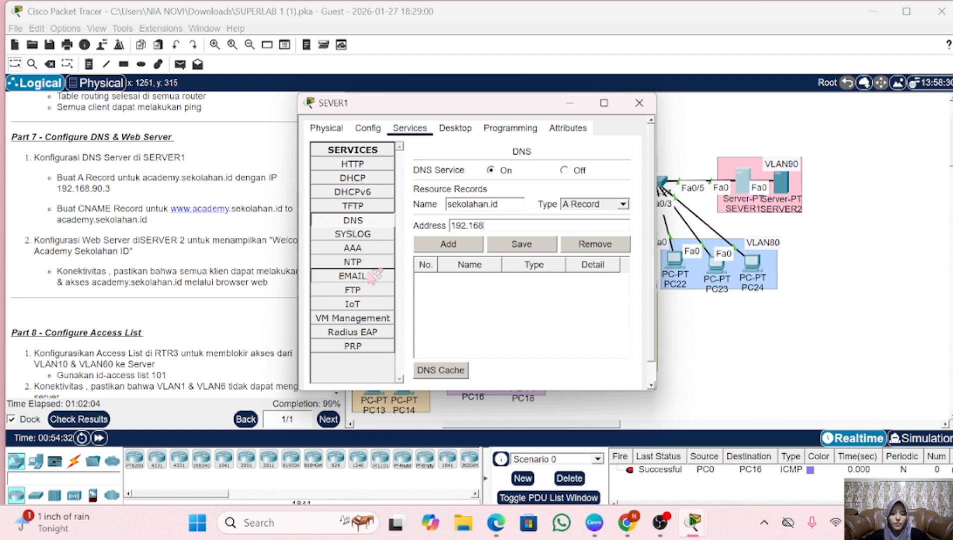
pyautogui.write('.90.3')
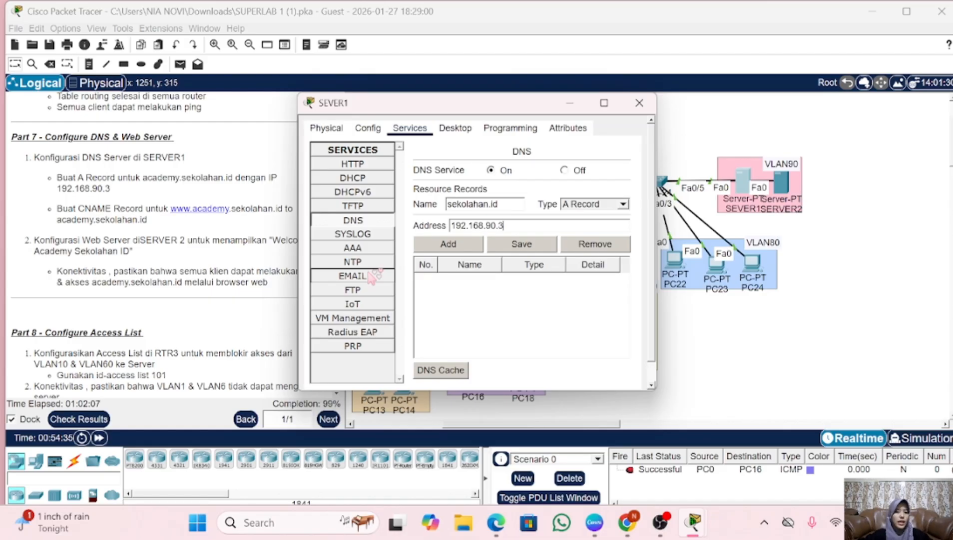
pyautogui.click(464, 245)
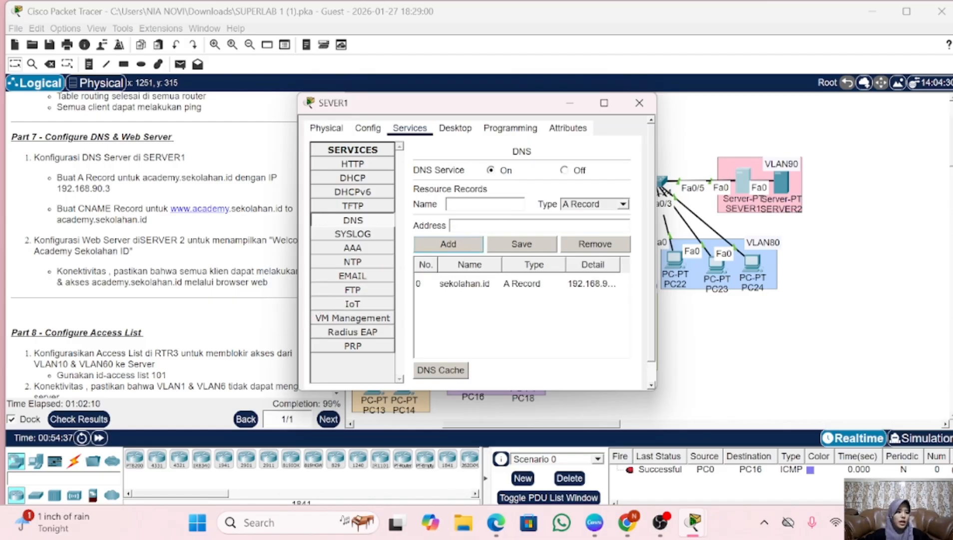
pyautogui.click(623, 203)
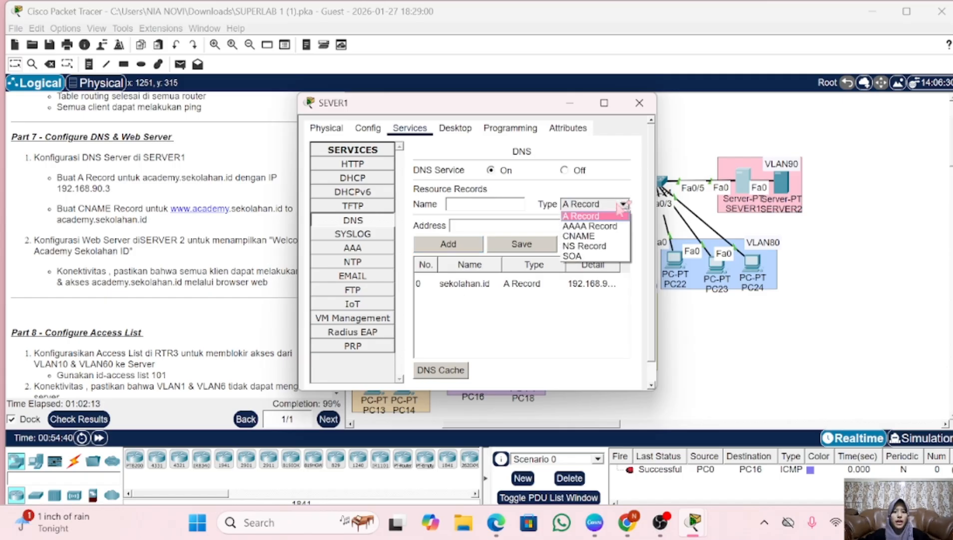
pyautogui.click(599, 236)
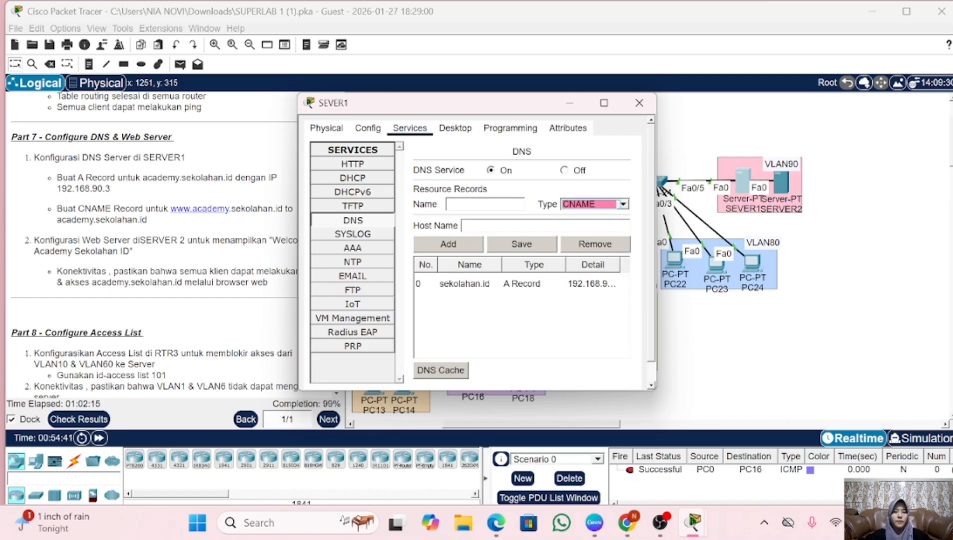
pyautogui.click(479, 204)
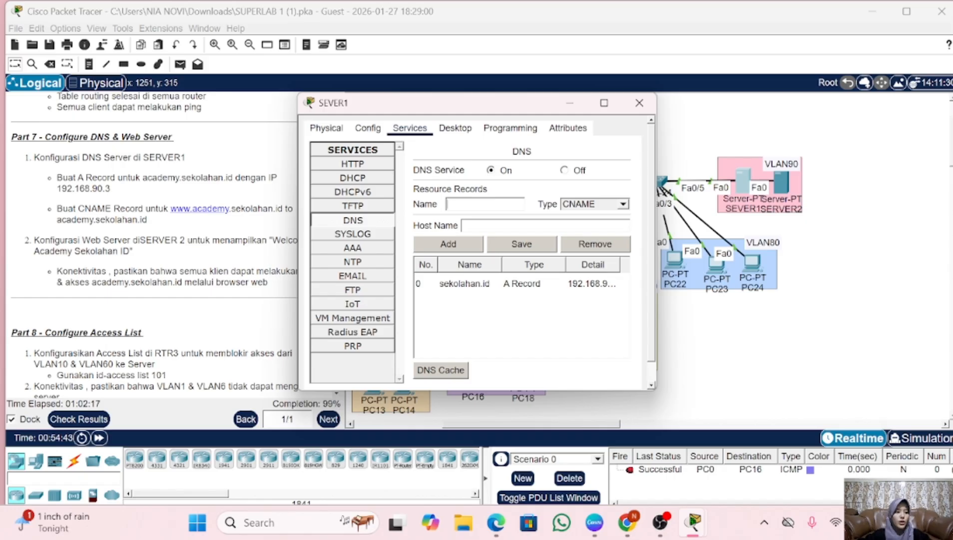
pyautogui.write('www.')
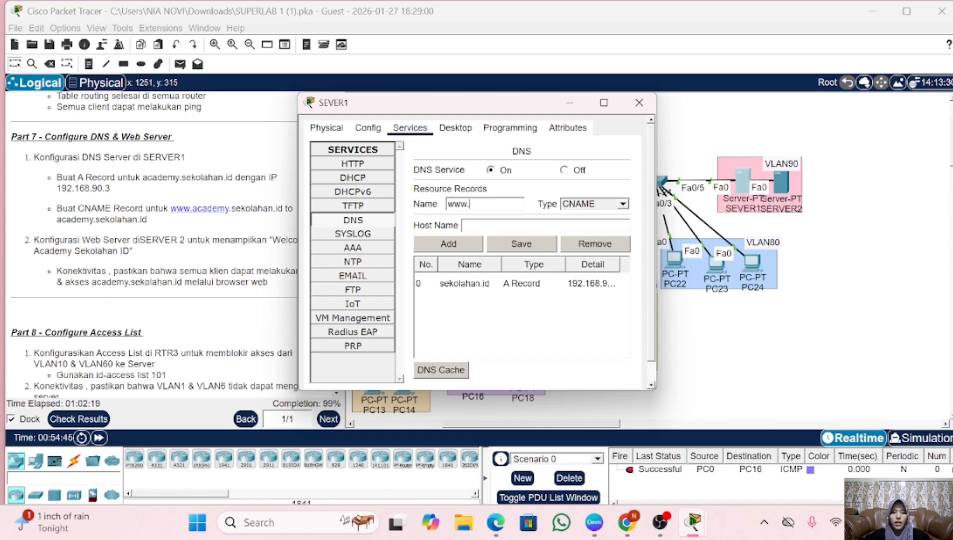
pyautogui.write('academ')
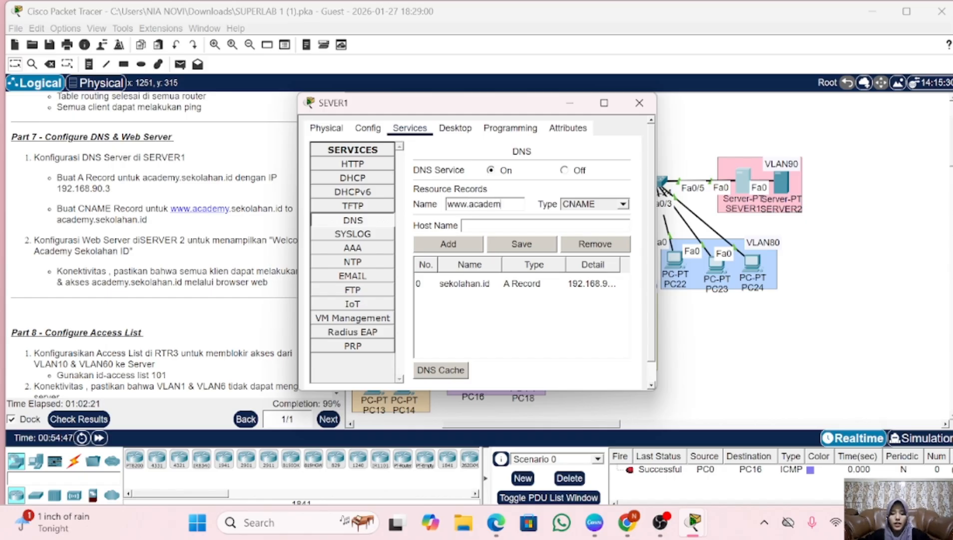
pyautogui.write('y.sek')
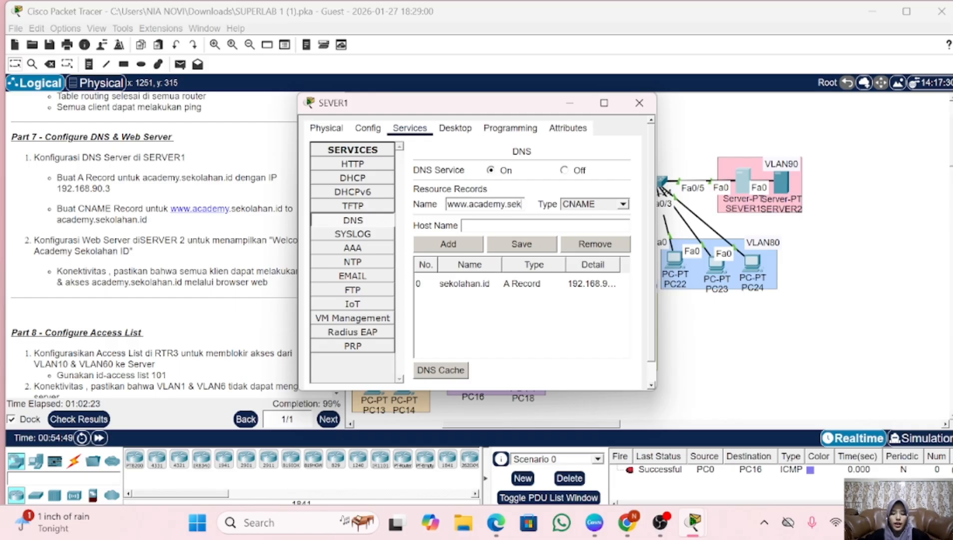
pyautogui.write('olh')
pyautogui.press('BackSpace')
pyautogui.write('a')
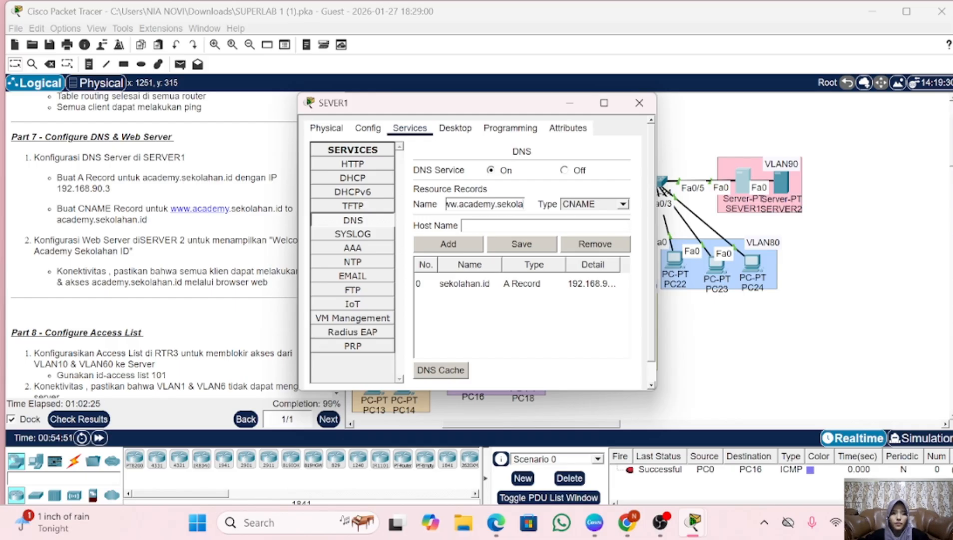
pyautogui.write('han.')
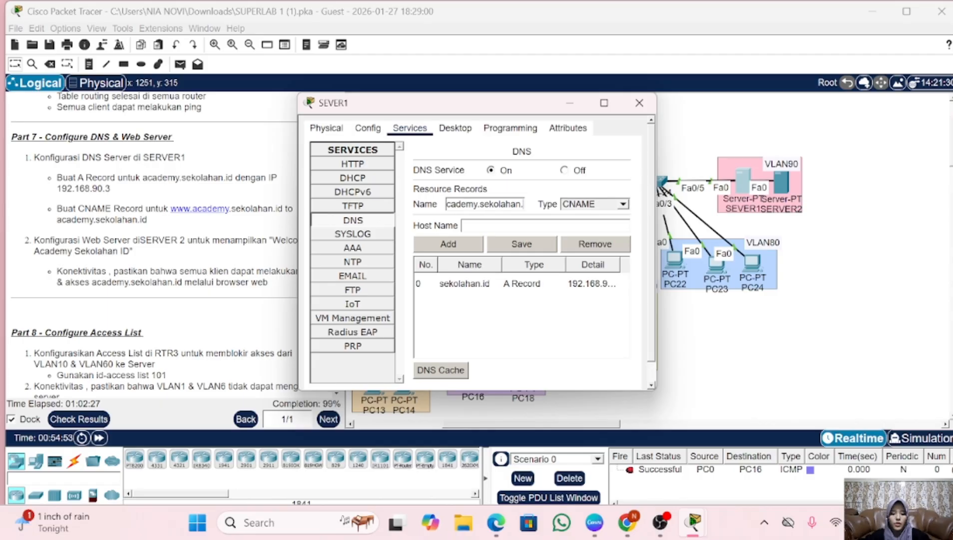
pyautogui.write('id')
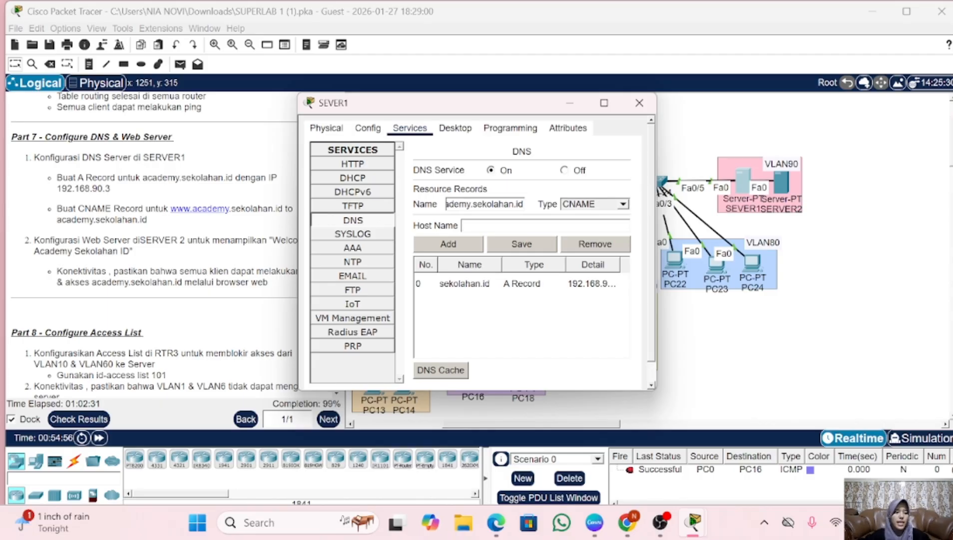
pyautogui.write('sekolaha')
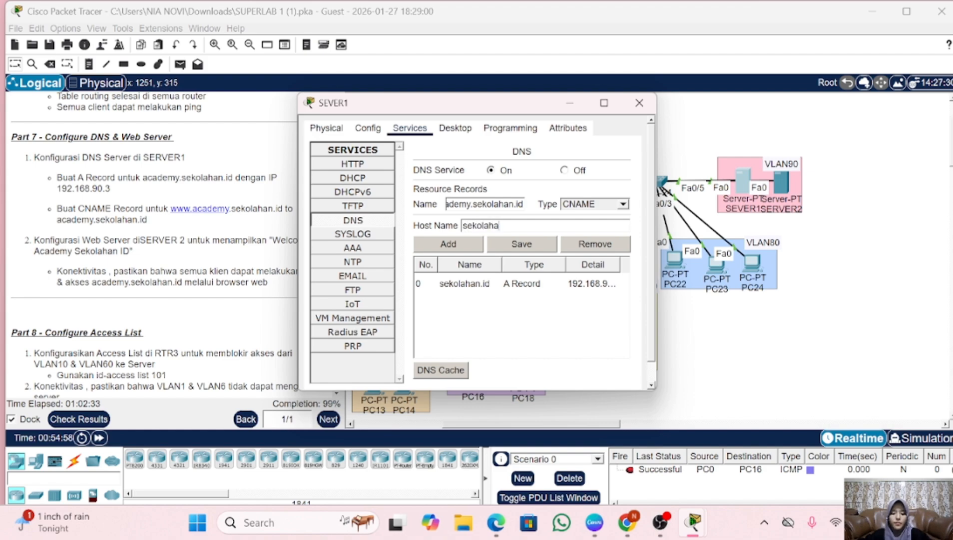
pyautogui.write('n.id')
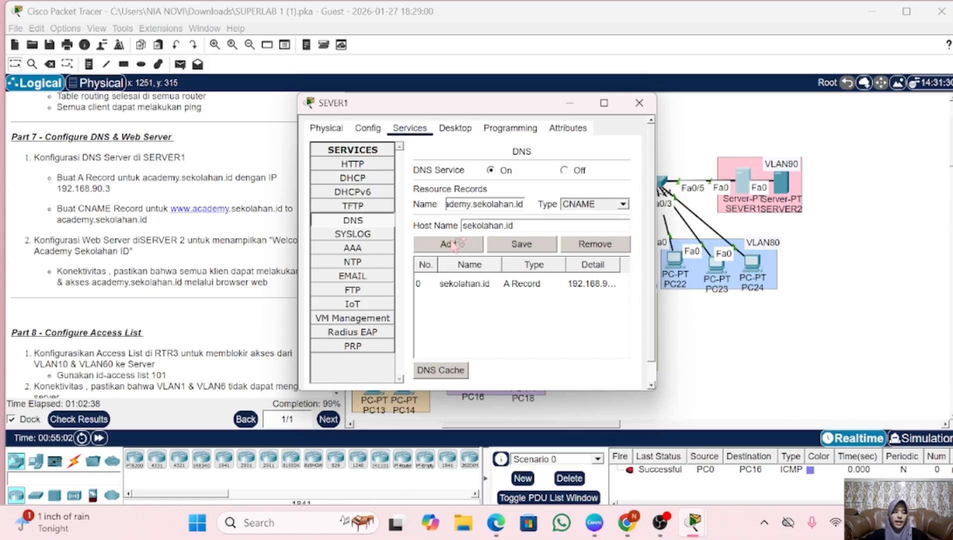
pyautogui.click(450, 244)
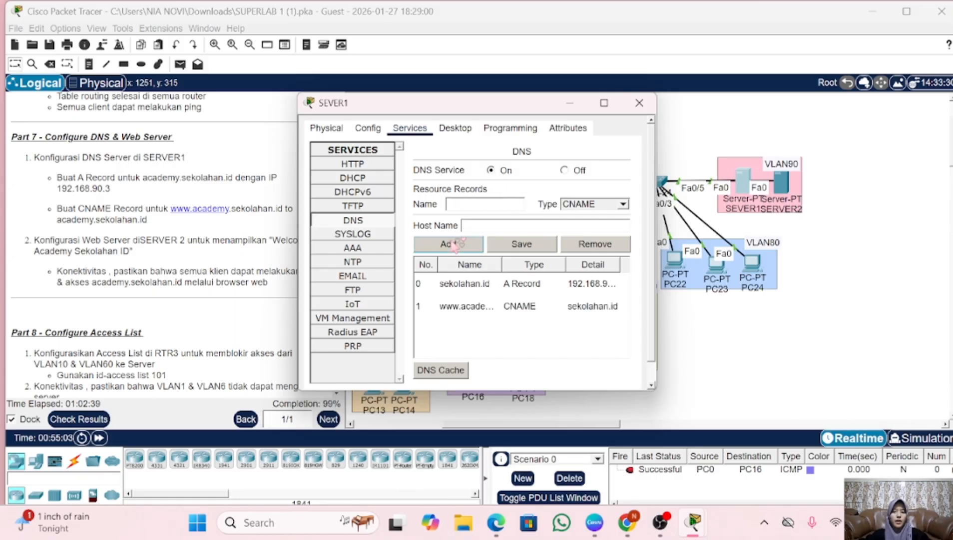
pyautogui.click(639, 104)
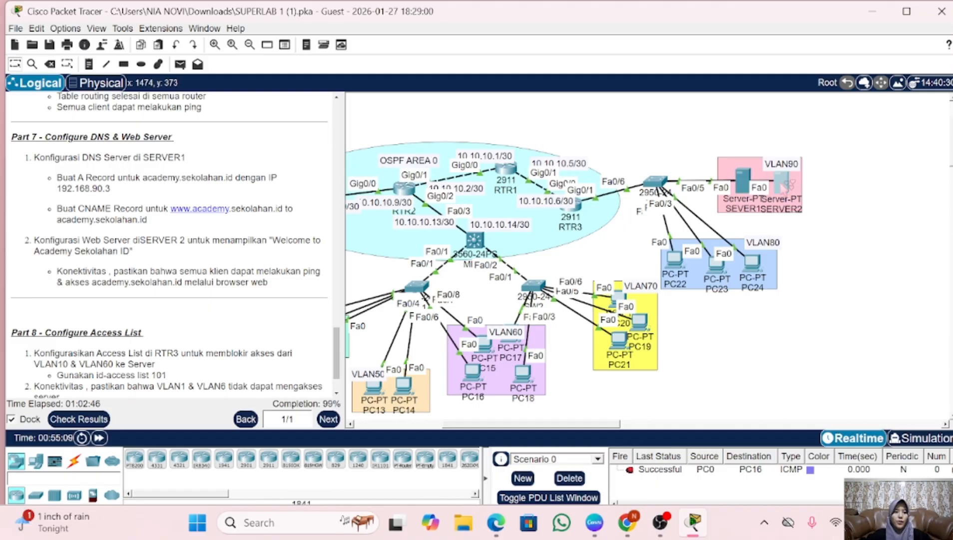
# - Open index.html for editing in SERVER2's HTTP service and move its window clear of the Part 7 instructions
pyautogui.click(783, 182)
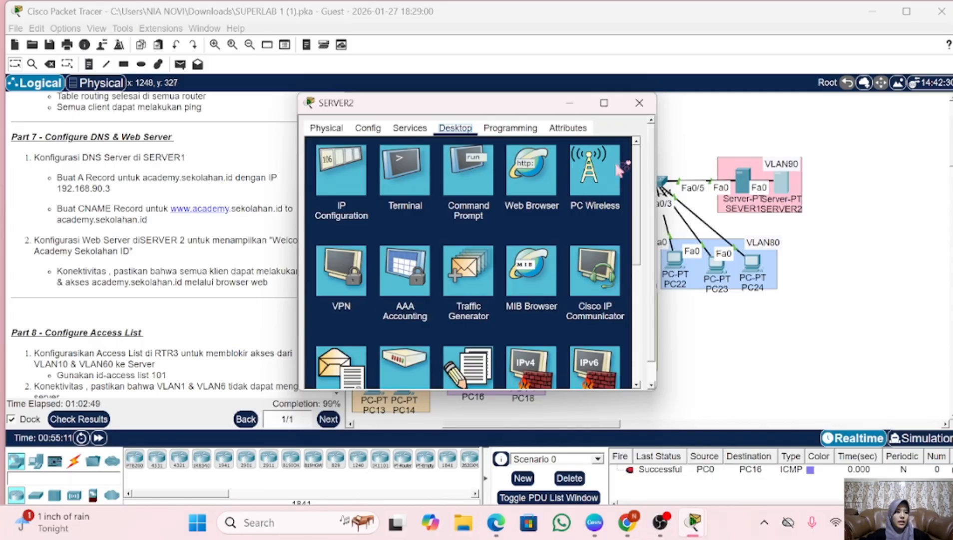
pyautogui.click(410, 128)
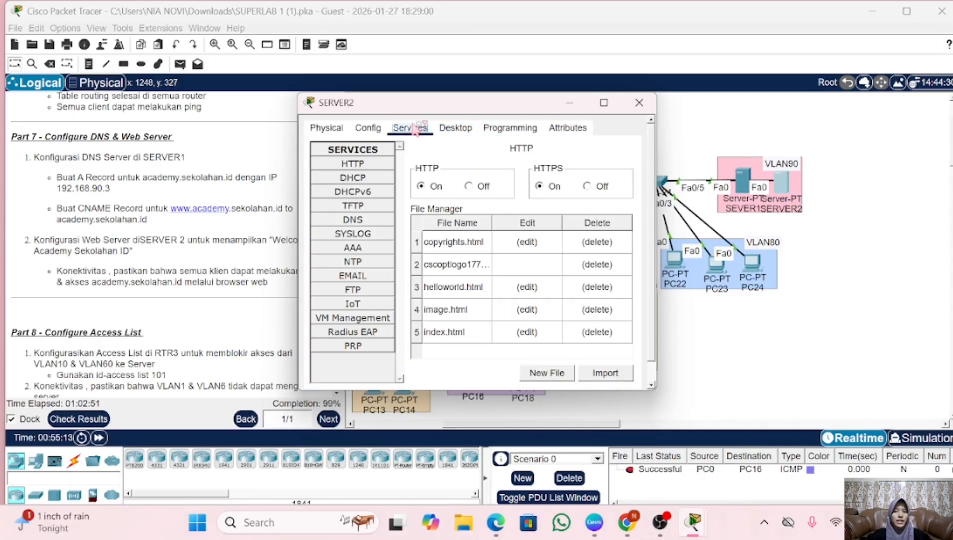
pyautogui.click(363, 162)
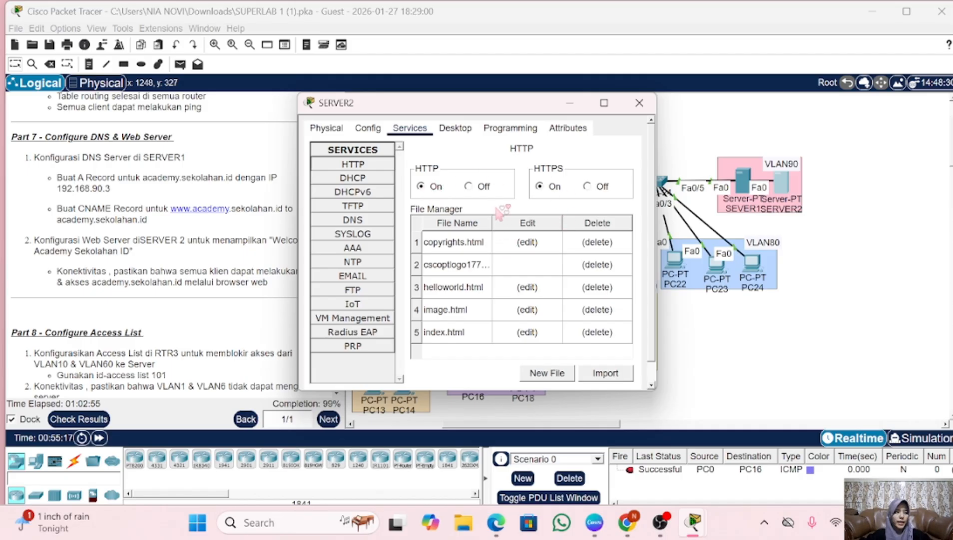
pyautogui.scroll(-2, 528, 205)
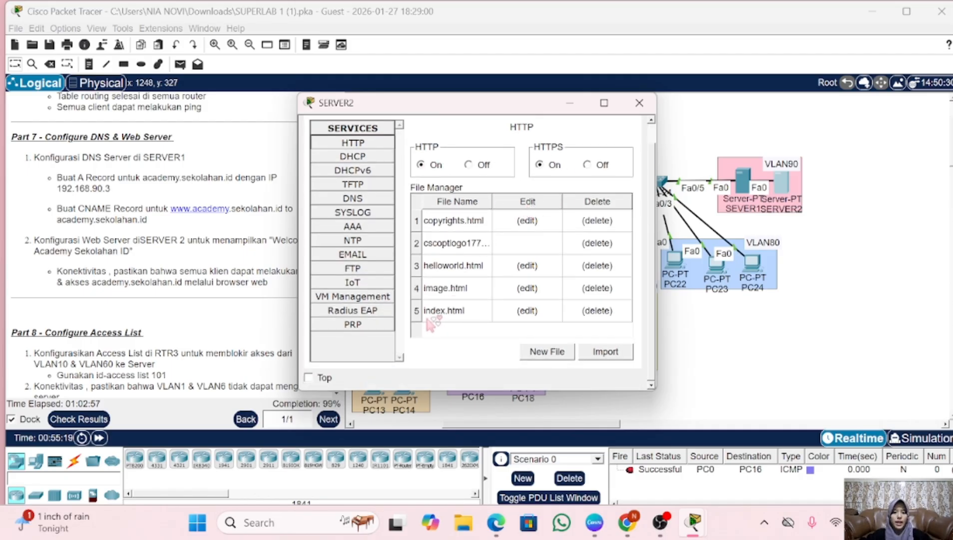
pyautogui.click(531, 311)
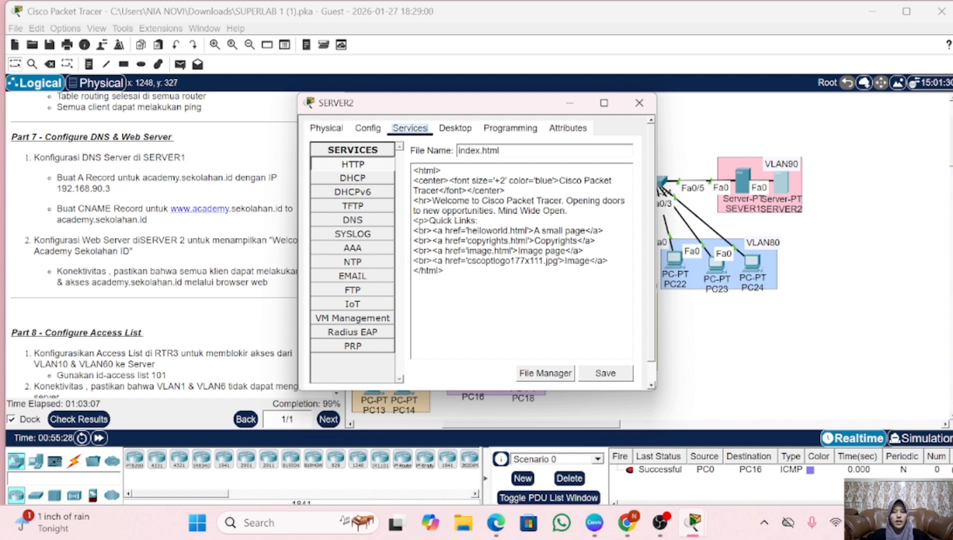
pyautogui.scroll(-1, 158, 292)
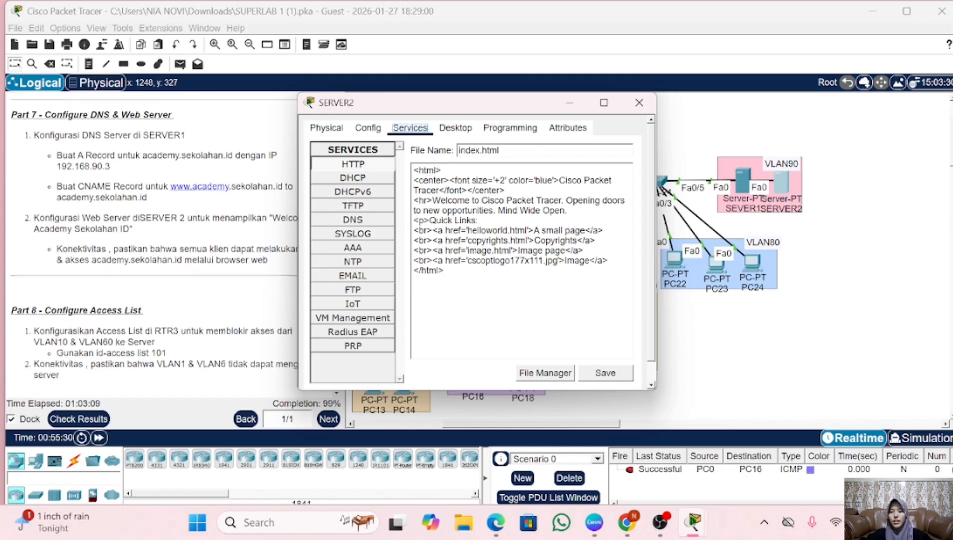
pyautogui.scroll(1, 188, 278)
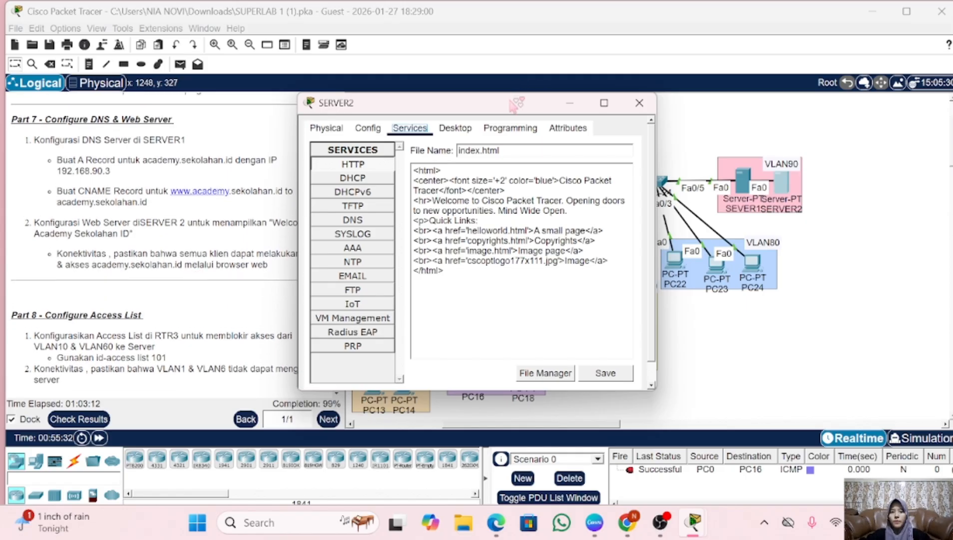
pyautogui.moveTo(514, 104); pyautogui.dragTo(543, 105)
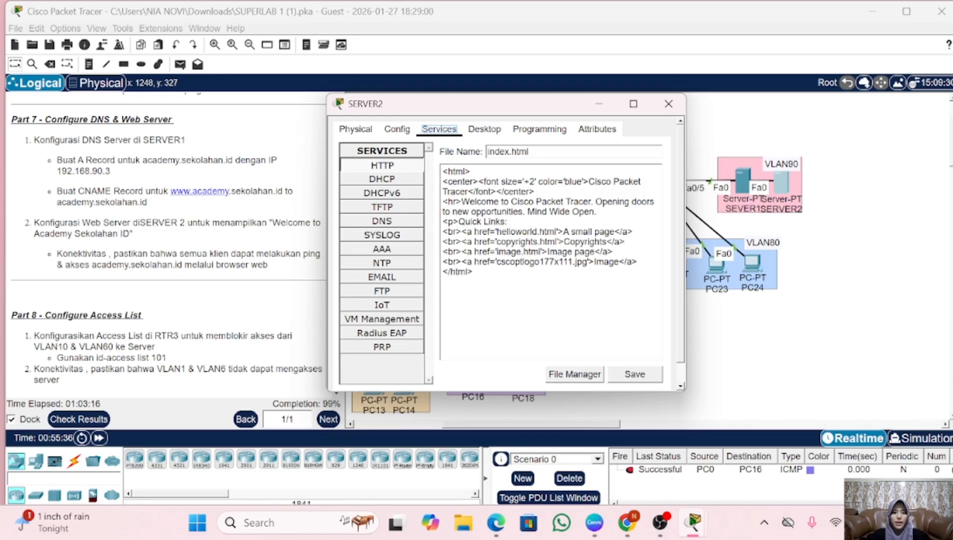
# - Replace "Cisco Packet Tracer" in the welcome line of index.html with "Academy Sekolahan ID"
pyautogui.press('BackSpace')
pyautogui.press('BackSpace')
pyautogui.press('BackSpace')
pyautogui.press('BackSpace')
pyautogui.press('BackSpace')
pyautogui.press('BackSpace')
pyautogui.press('BackSpace')
pyautogui.press('BackSpace')
pyautogui.press('BackSpace')
pyautogui.press('BackSpace')
pyautogui.press('BackSpace')
pyautogui.press('BackSpace')
pyautogui.press('BackSpace')
pyautogui.press('BackSpace')
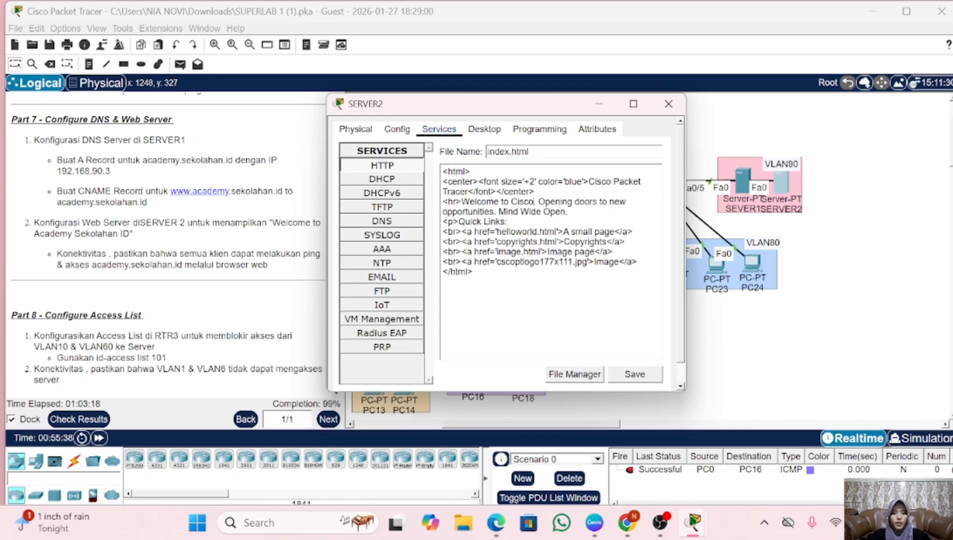
pyautogui.press('BackSpace')
pyautogui.press('BackSpace')
pyautogui.press('BackSpace')
pyautogui.press('BackSpace')
pyautogui.press('BackSpace')
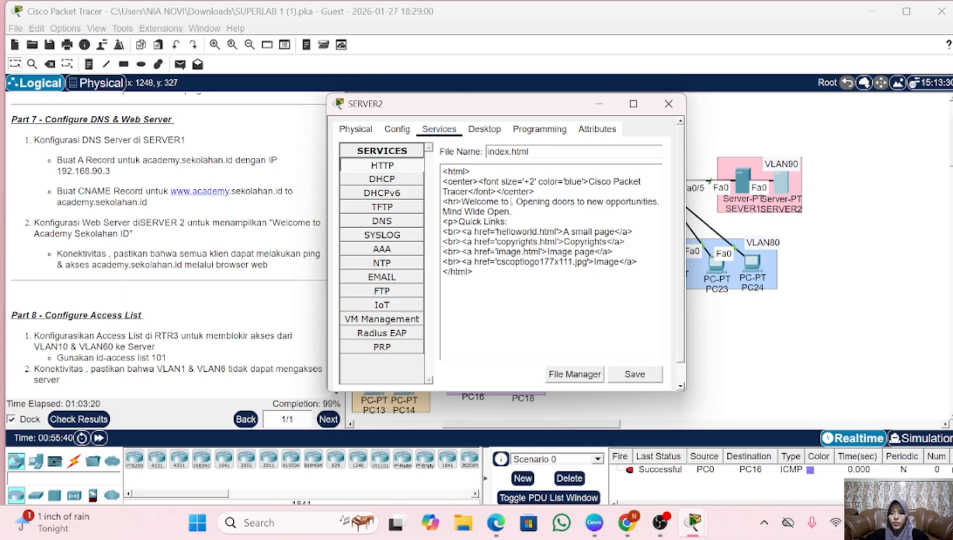
pyautogui.press('capslock')
pyautogui.write('A')
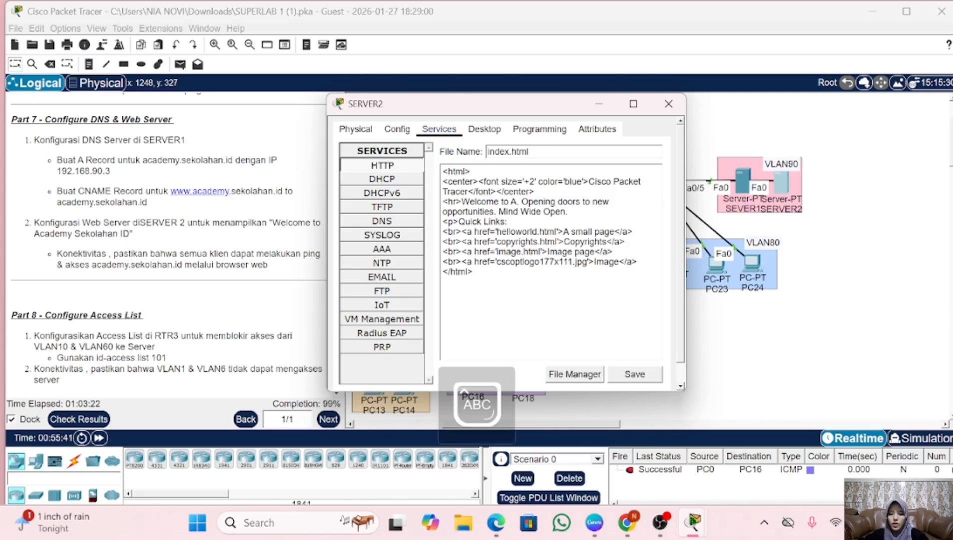
pyautogui.write('C')
pyautogui.press('capslock')
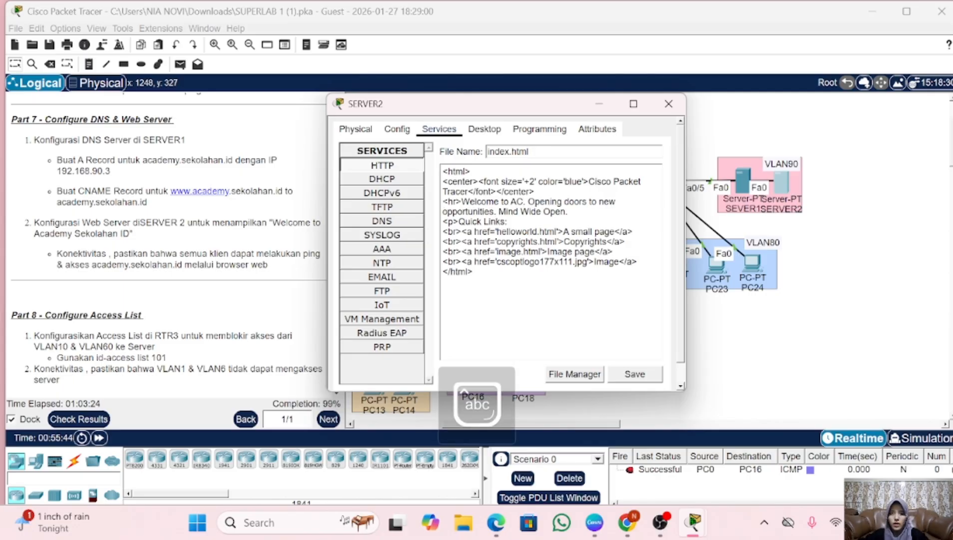
pyautogui.press('BackSpace')
pyautogui.write('cademy')
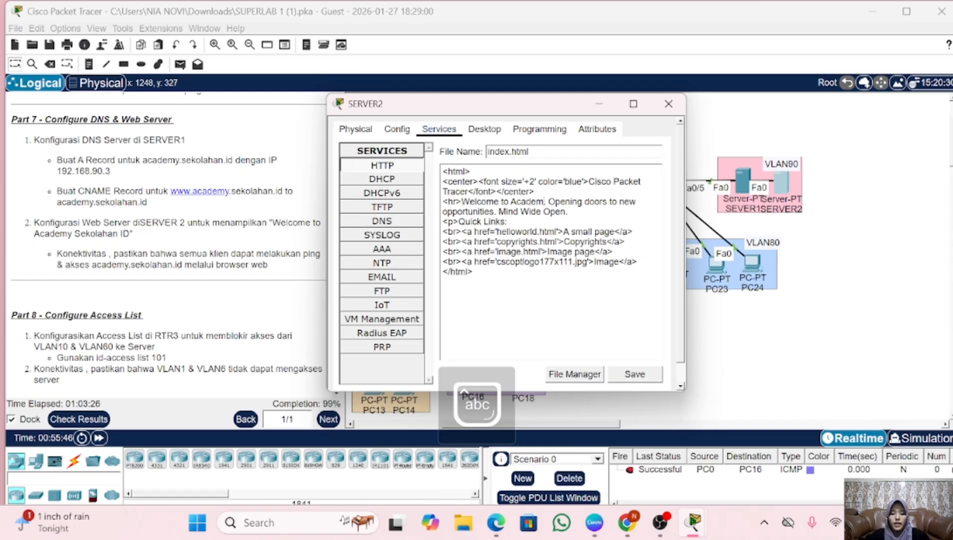
pyautogui.press('capslock')
pyautogui.write('S')
pyautogui.press('capslock')
pyautogui.write('eko')
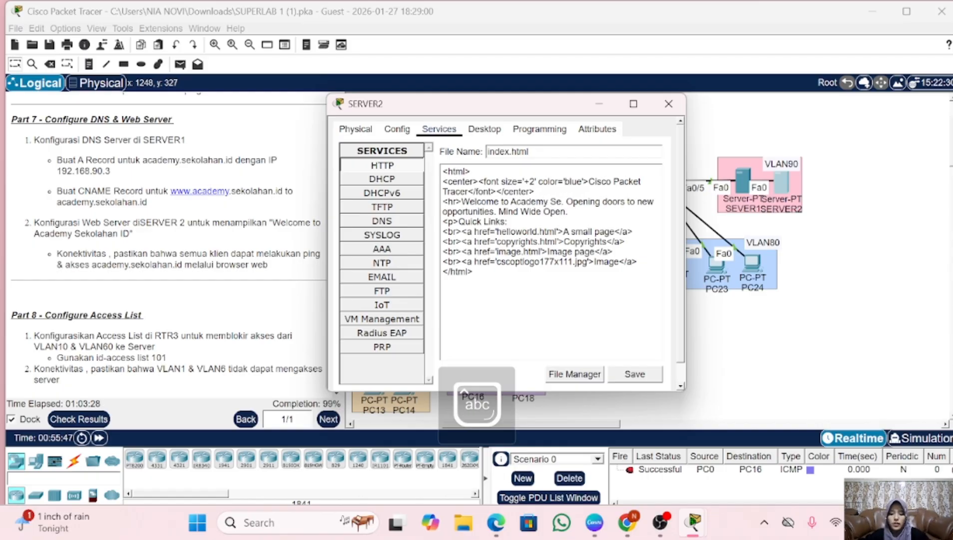
pyautogui.write('lah')
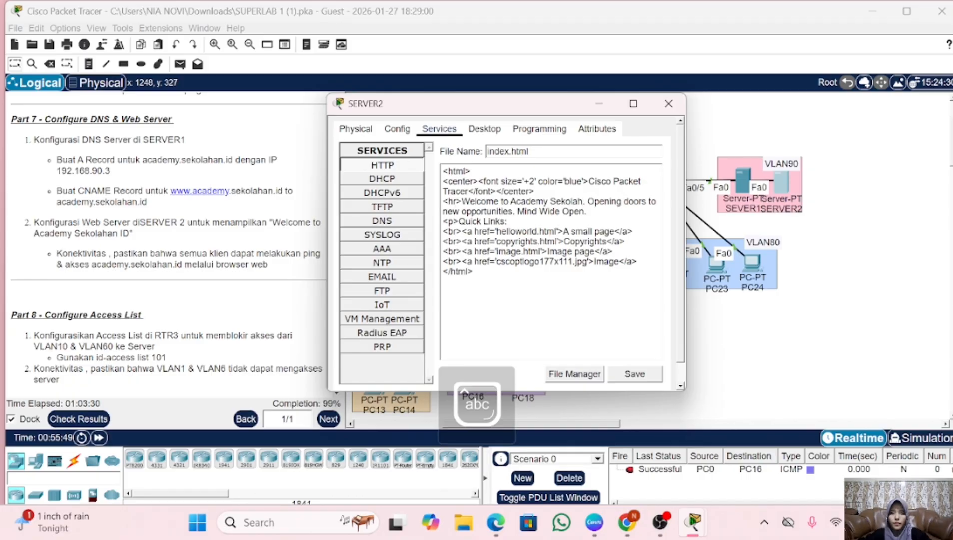
pyautogui.write('an')
pyautogui.press('capslock')
pyautogui.write('ID')
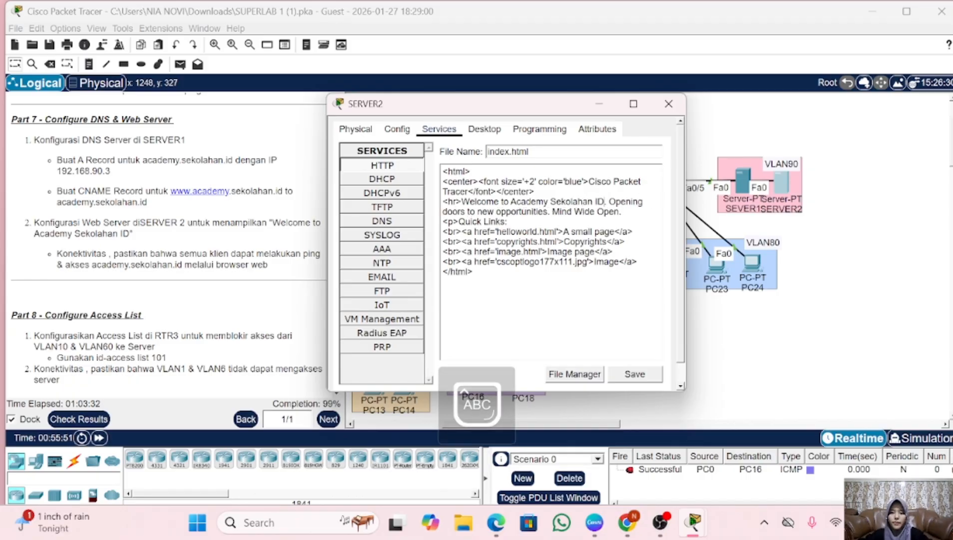
pyautogui.press('capslock')
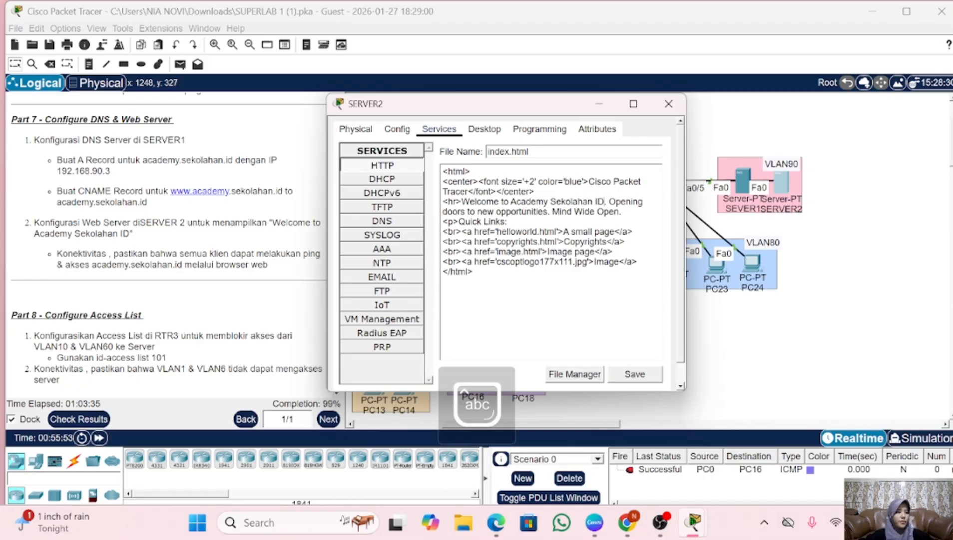
# - Save index.html on SERVER2, overwriting the existing file of the same name
pyautogui.click(645, 374)
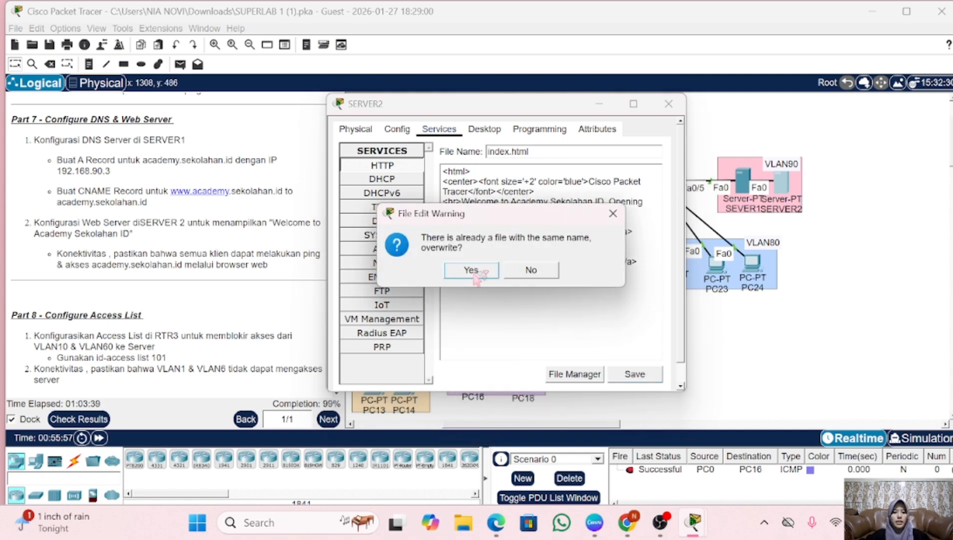
pyautogui.click(472, 270)
pyautogui.click(471, 270)
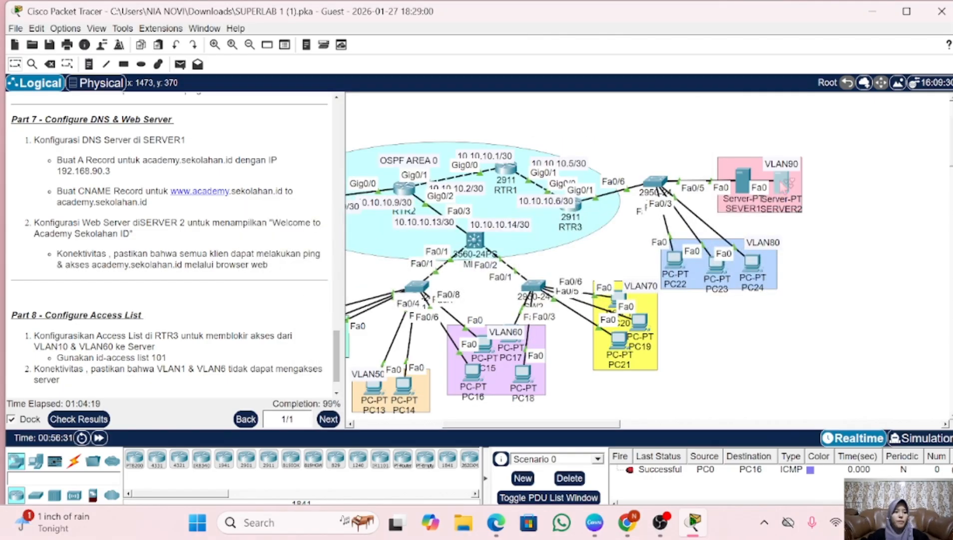
# - Ping sekolahan.id from SERVER2's command prompt, and close the server's window
pyautogui.click(784, 184)
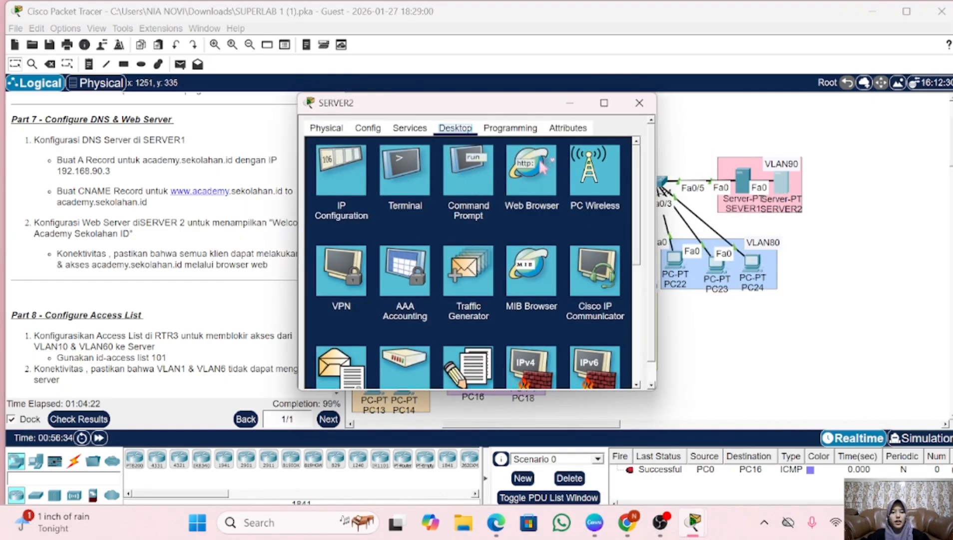
pyautogui.click(467, 174)
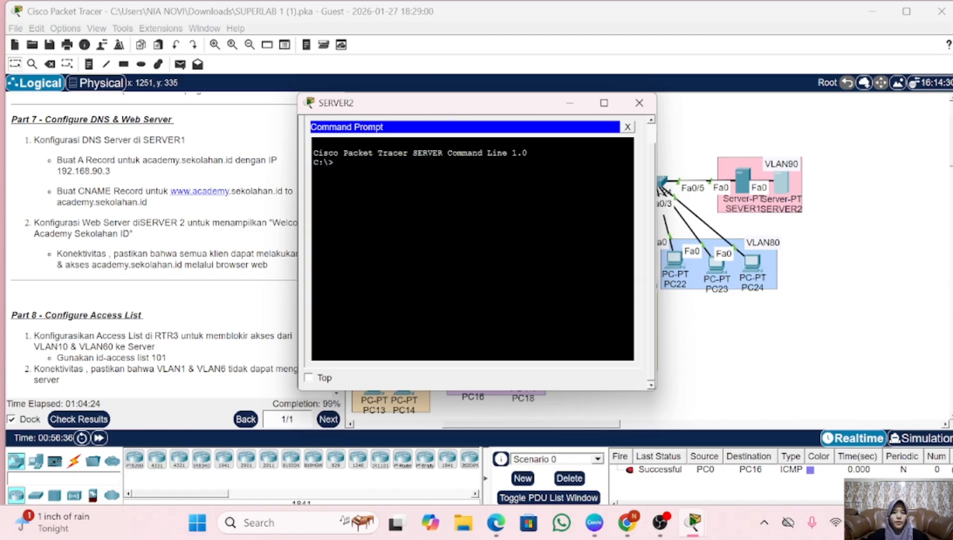
pyautogui.write('ping s')
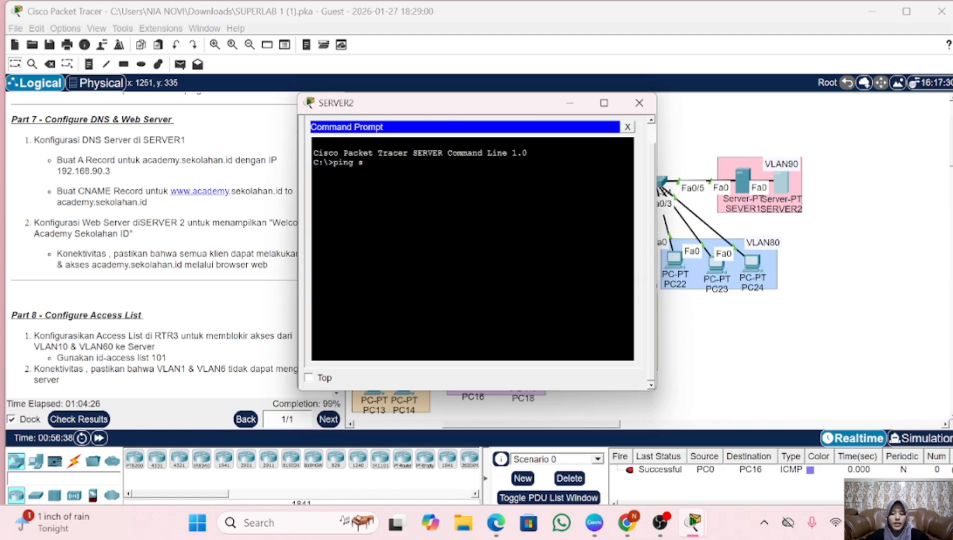
pyautogui.write('ekolahan.id')
pyautogui.press('Return')
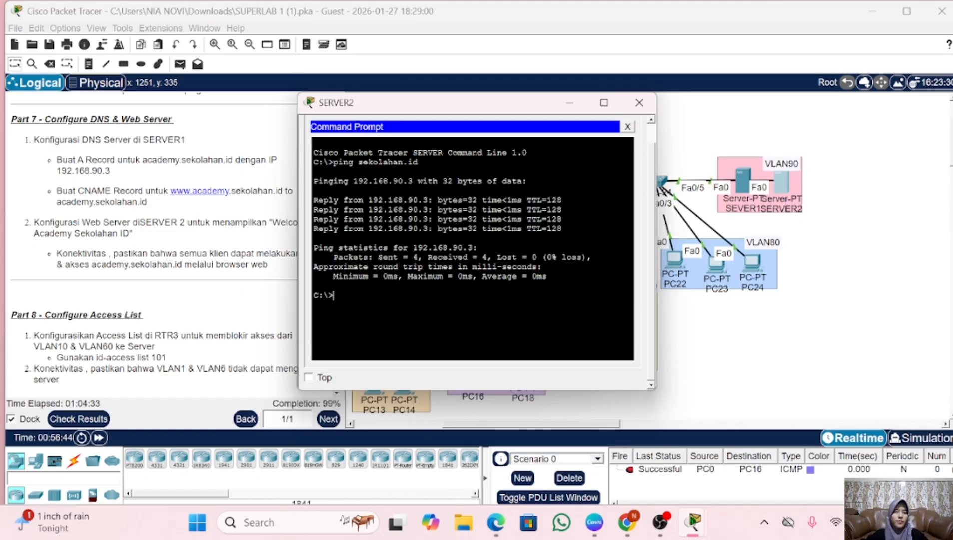
pyautogui.press('Return')
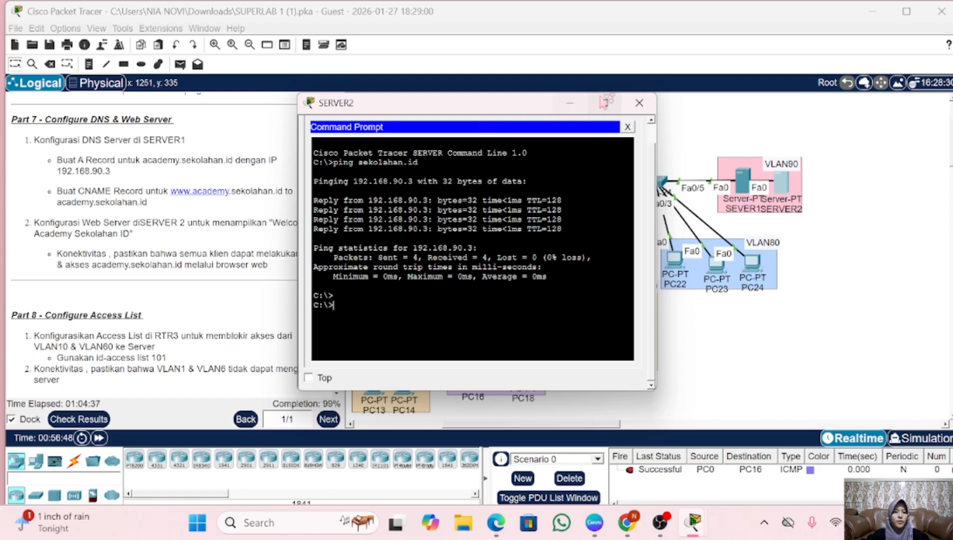
pyautogui.click(628, 127)
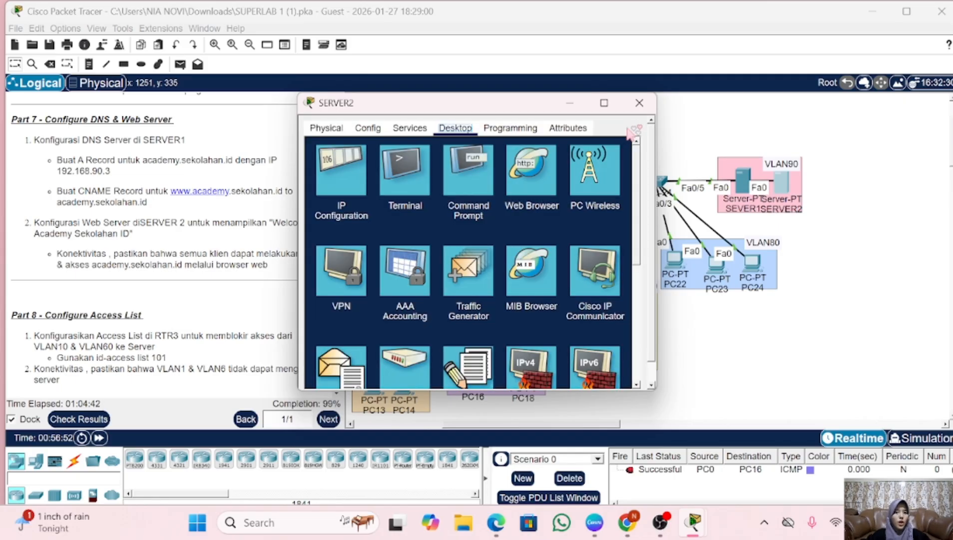
pyautogui.click(638, 103)
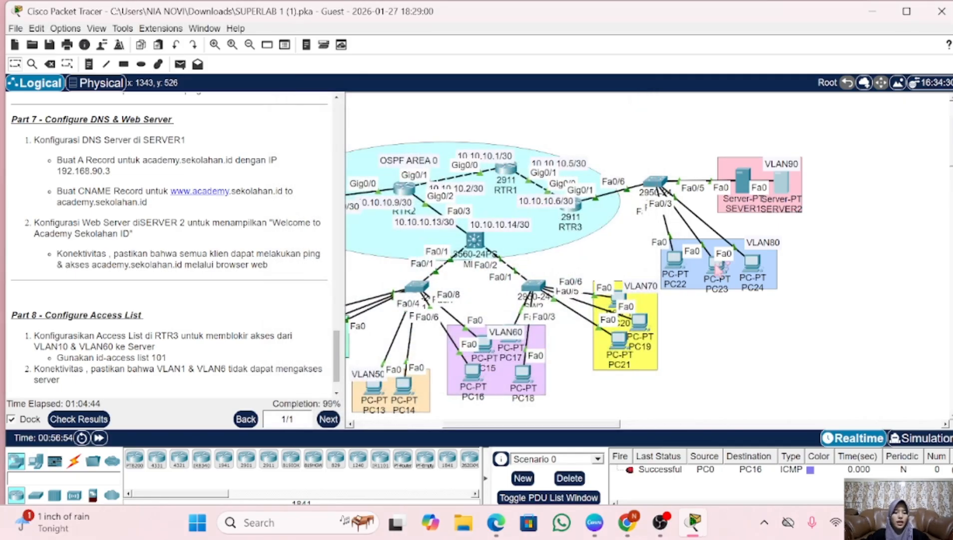
pyautogui.hscroll(-2, 720, 270)
pyautogui.hscroll(-5, 675, 290)
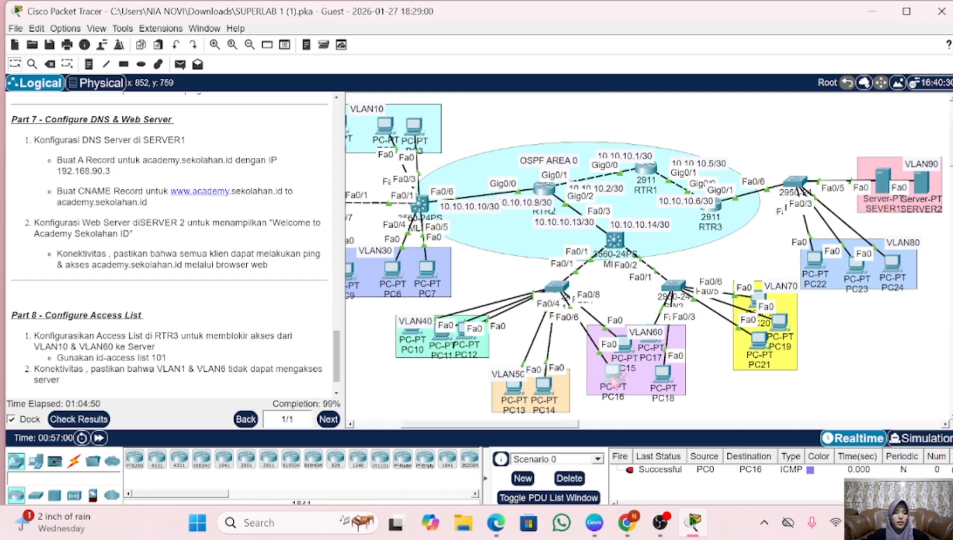
pyautogui.click(613, 381)
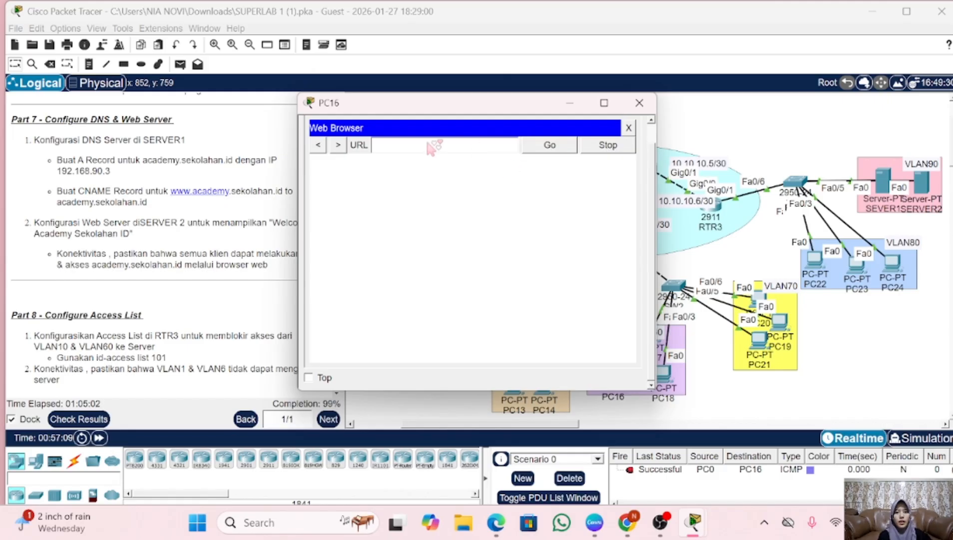
pyautogui.click(430, 143)
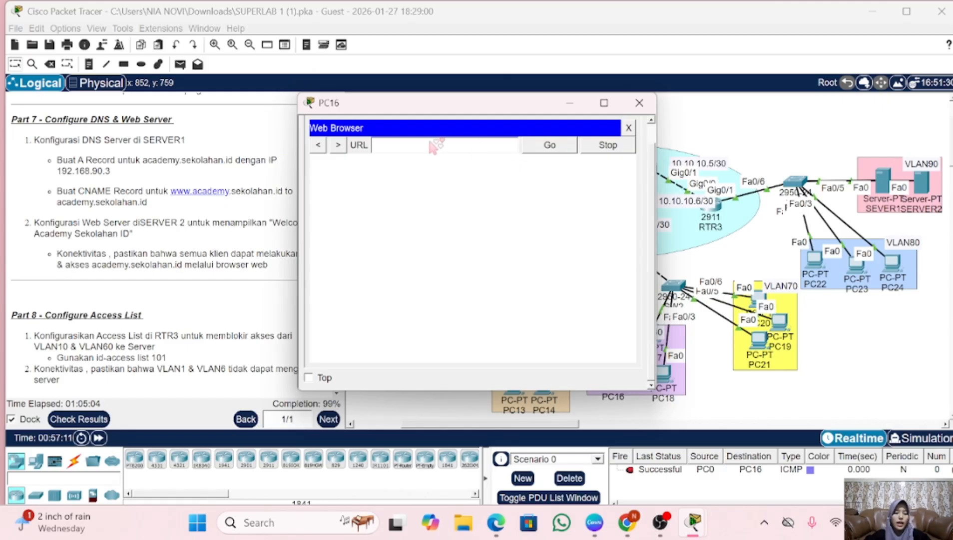
pyautogui.write('www.ac')
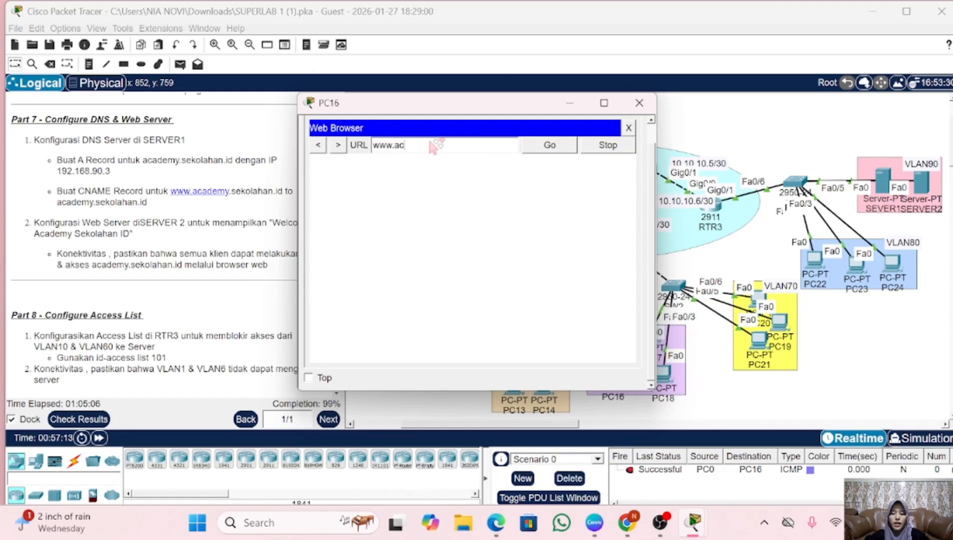
pyautogui.write('ademy.sekolahan.id')
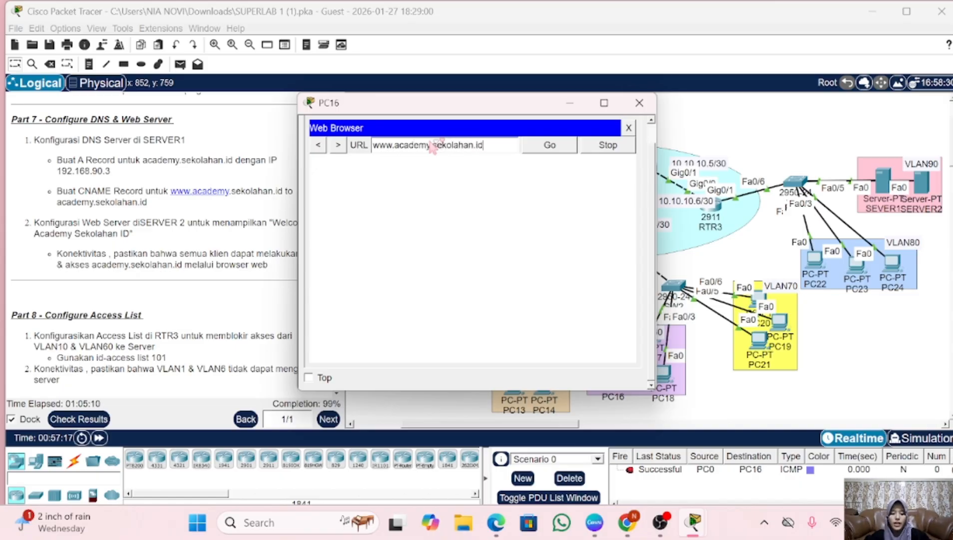
pyautogui.click(550, 146)
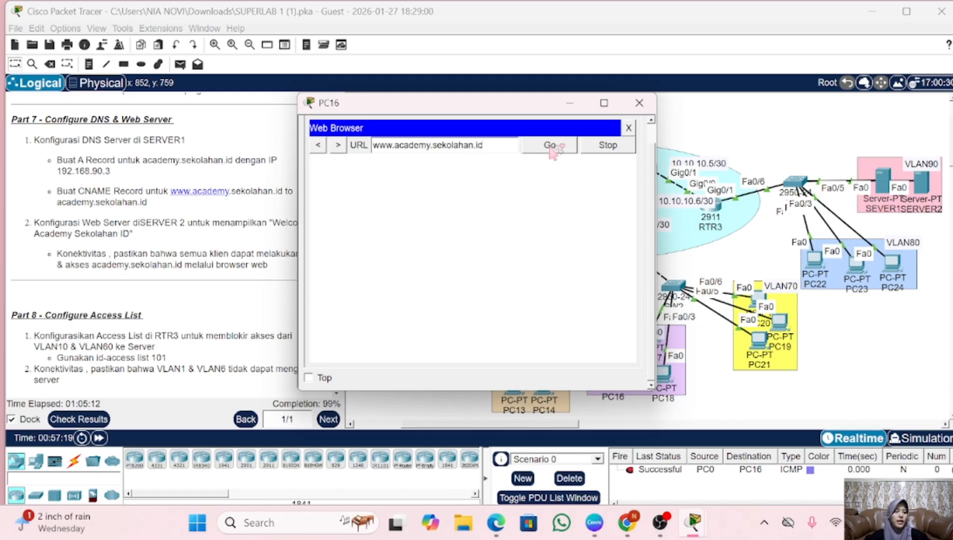
pyautogui.click(550, 145)
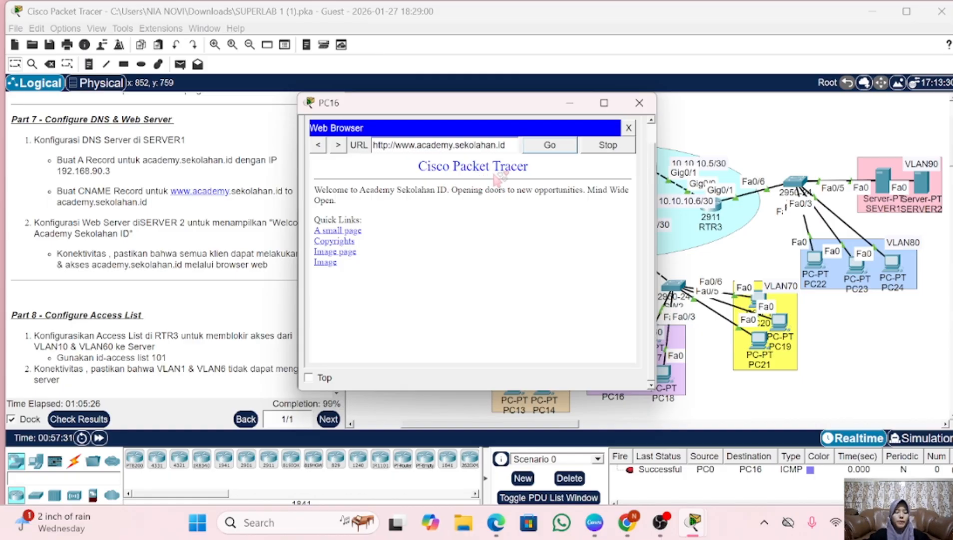
pyautogui.click(639, 103)
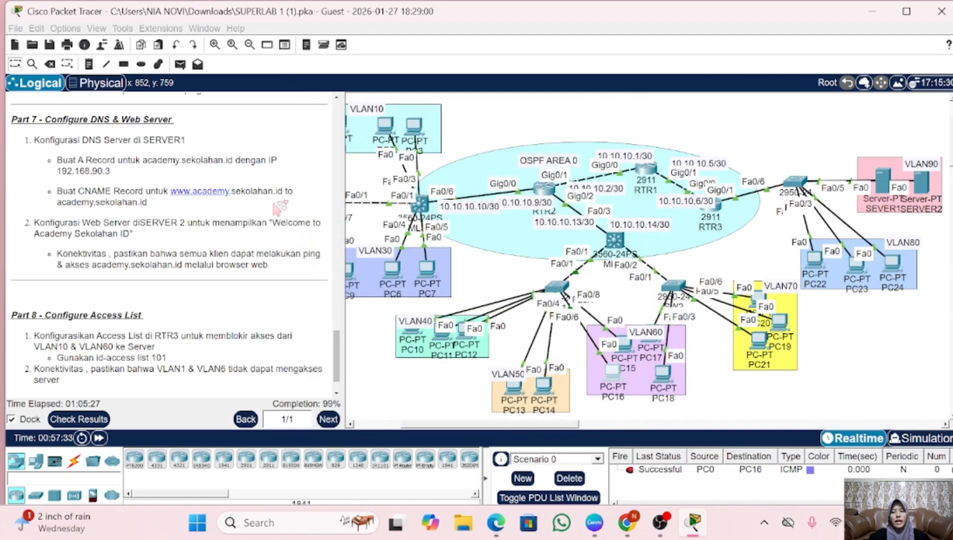
# - Open RTR3's command line, enter privileged mode with the enable password, and start global configuration with conf t
pyautogui.scroll(-1, 278, 207)
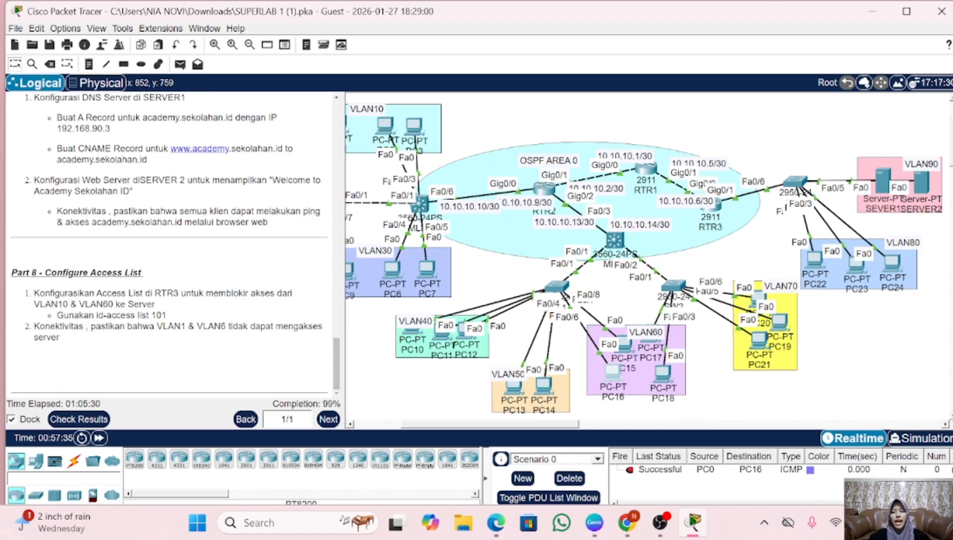
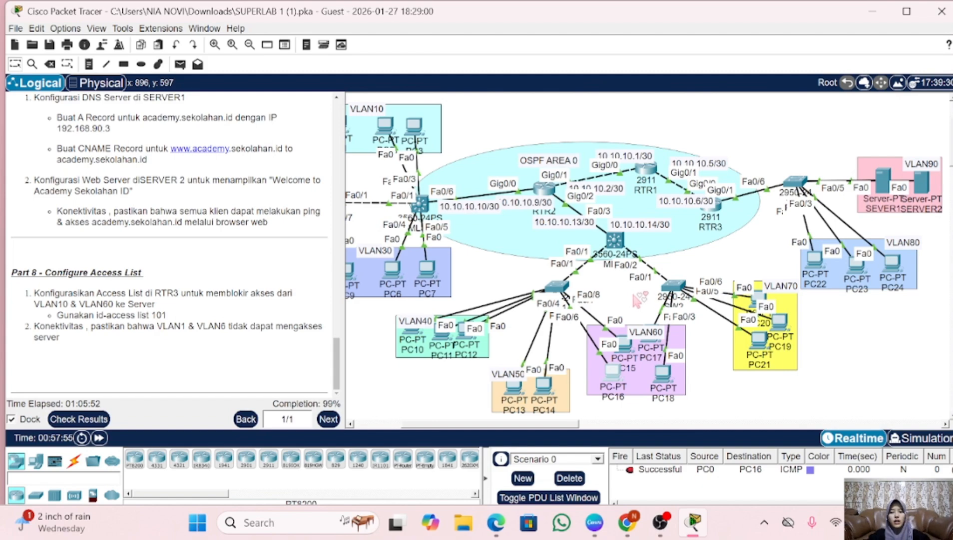
pyautogui.hscroll(5, 736, 197)
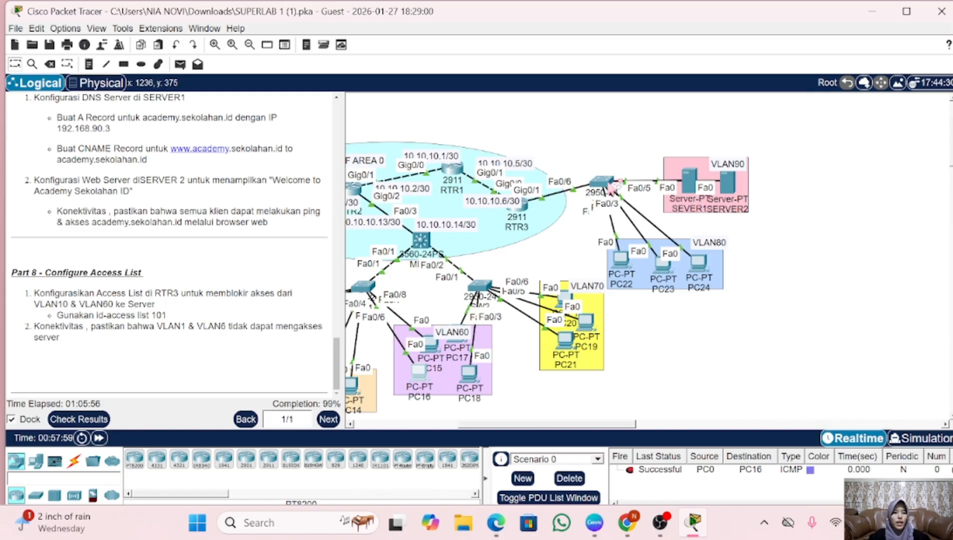
pyautogui.click(529, 205)
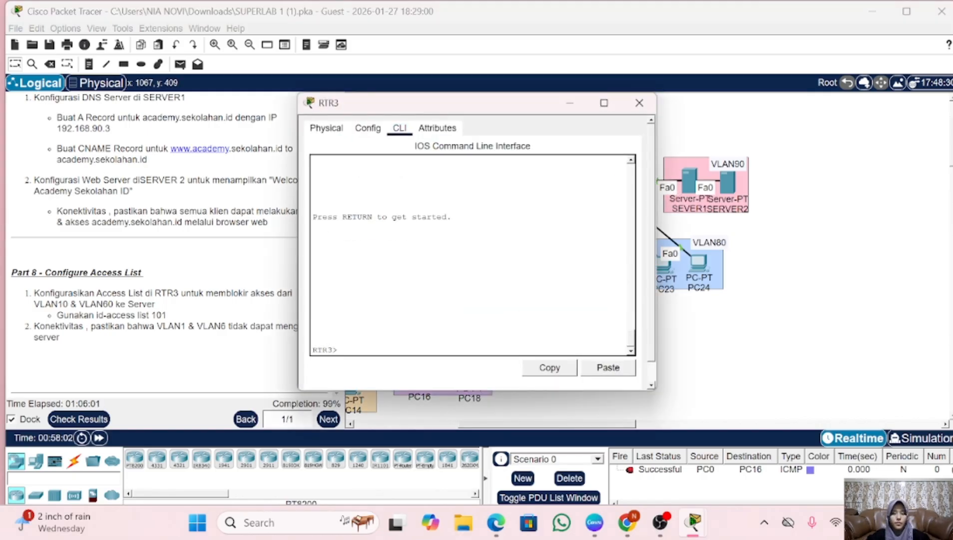
pyautogui.write('e')
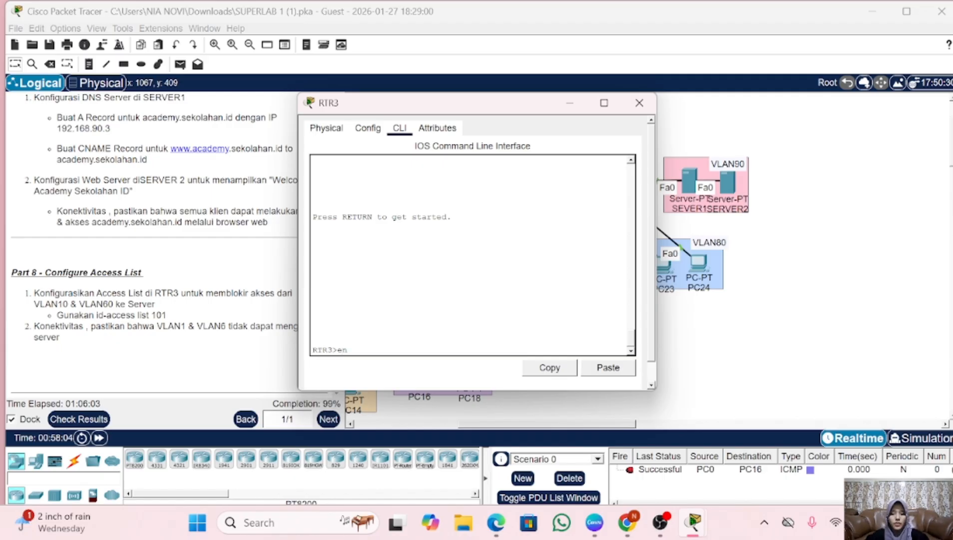
pyautogui.write('n')
pyautogui.press('Return')
pyautogui.press('Return')
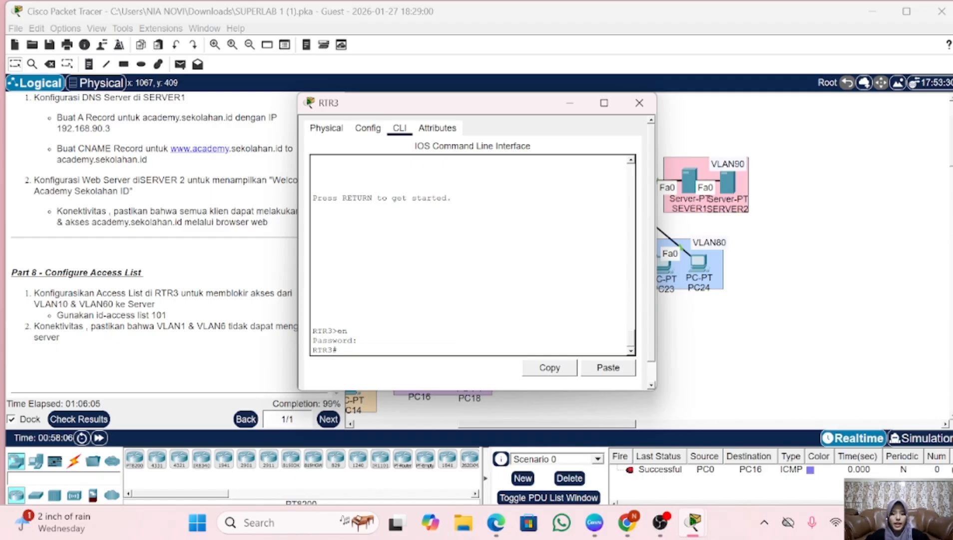
pyautogui.write('conf t')
pyautogui.press('Return')
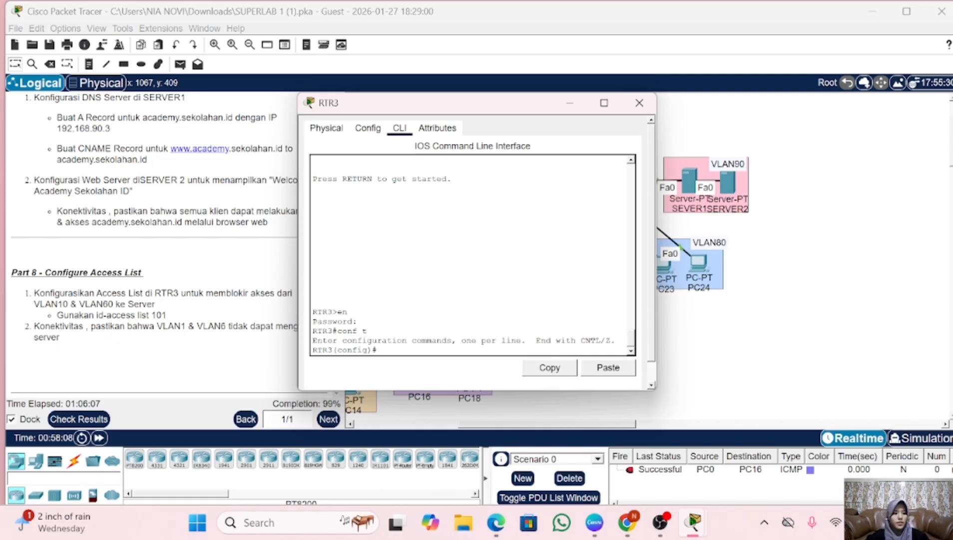
# - Add an access-list 101 rule on RTR3 denying IP traffic from 192.168.10.0 0.0.0.255 to 192.168.90.0 0.0.0.255
pyautogui.write('a')
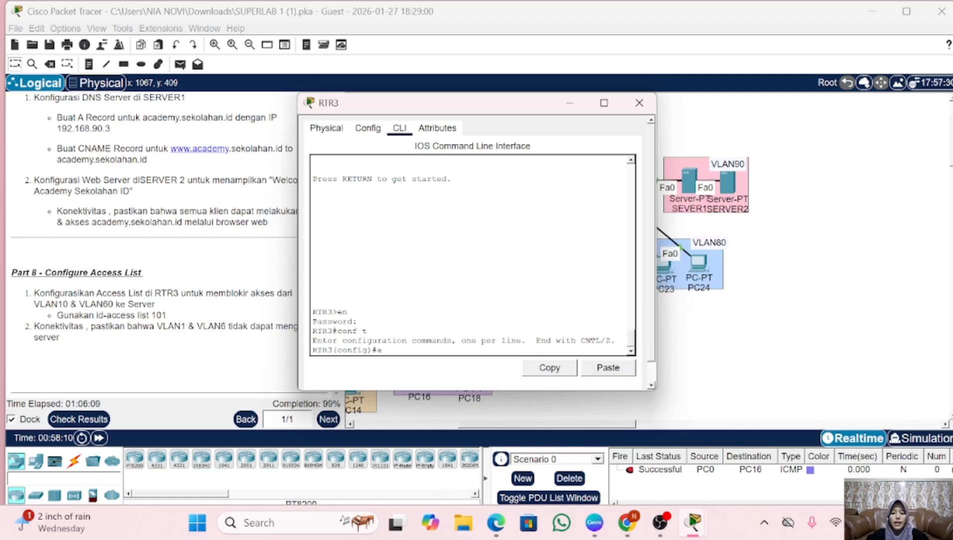
pyautogui.write('ccess-l')
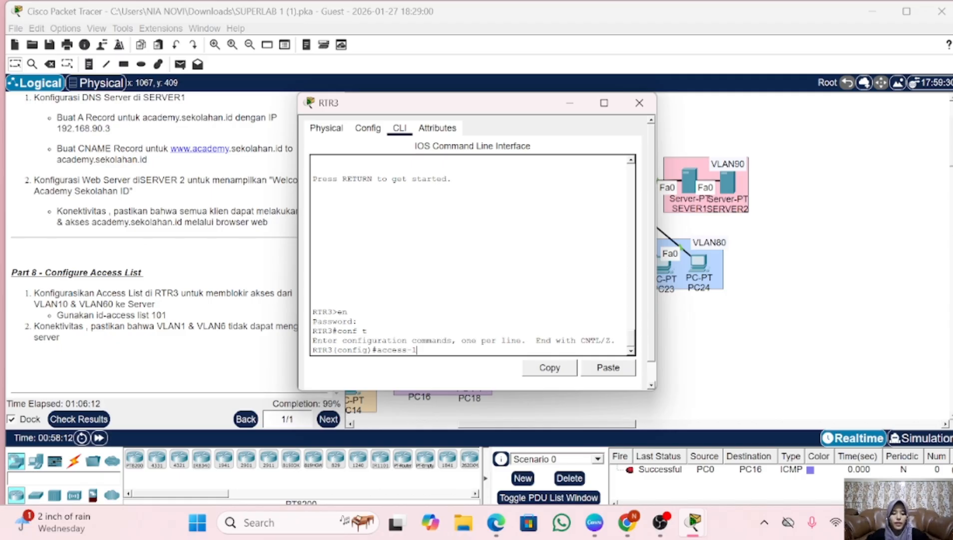
pyautogui.write('ist10')
pyautogui.press('BackSpace')
pyautogui.write('10')
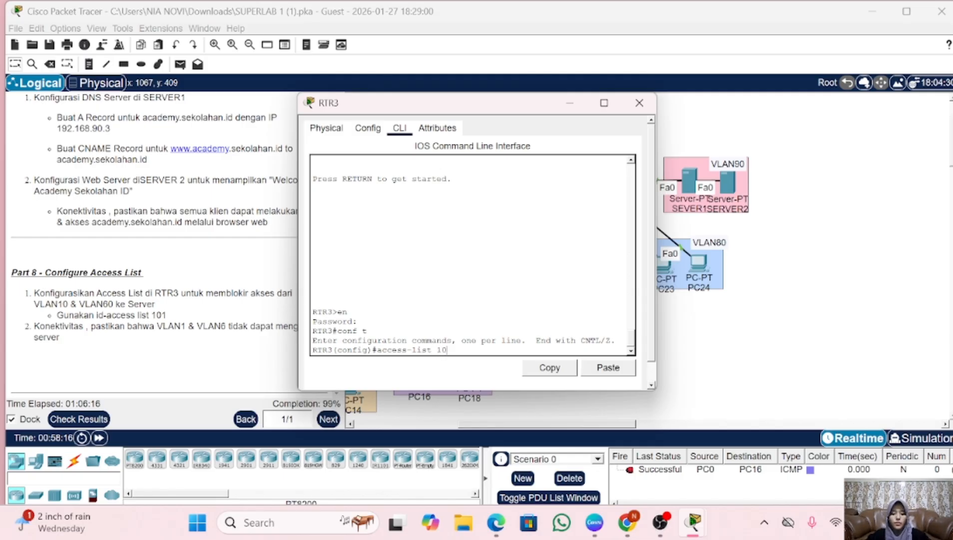
pyautogui.write('1 ')
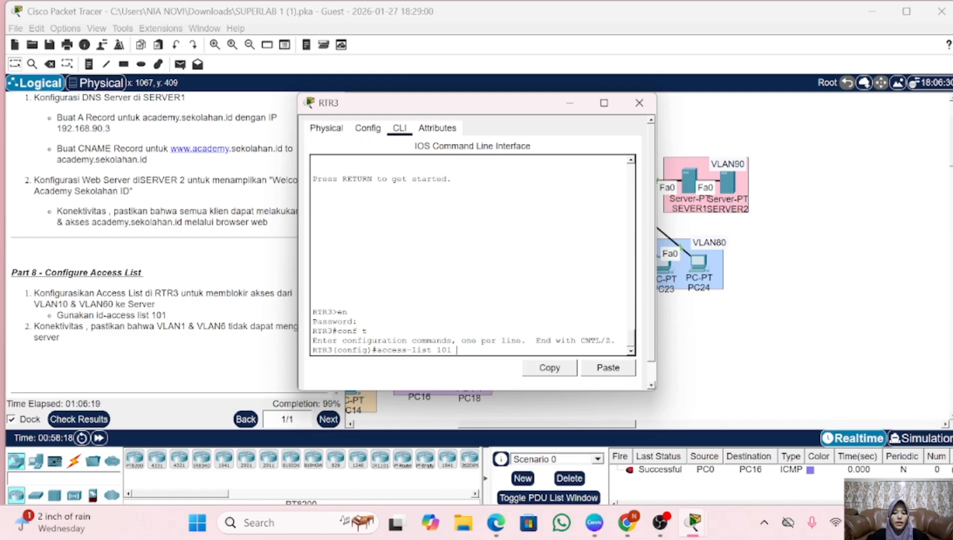
pyautogui.write('deny ip ')
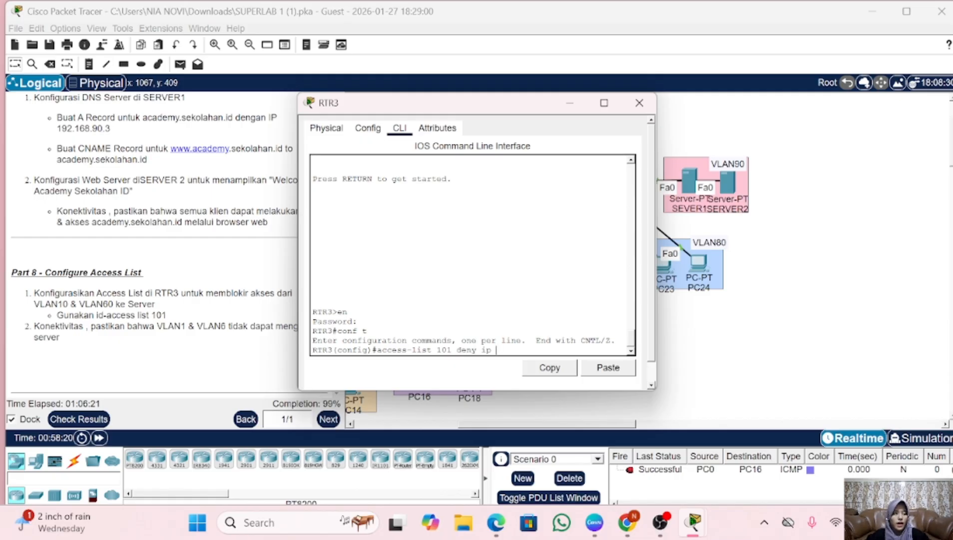
pyautogui.write('192.168')
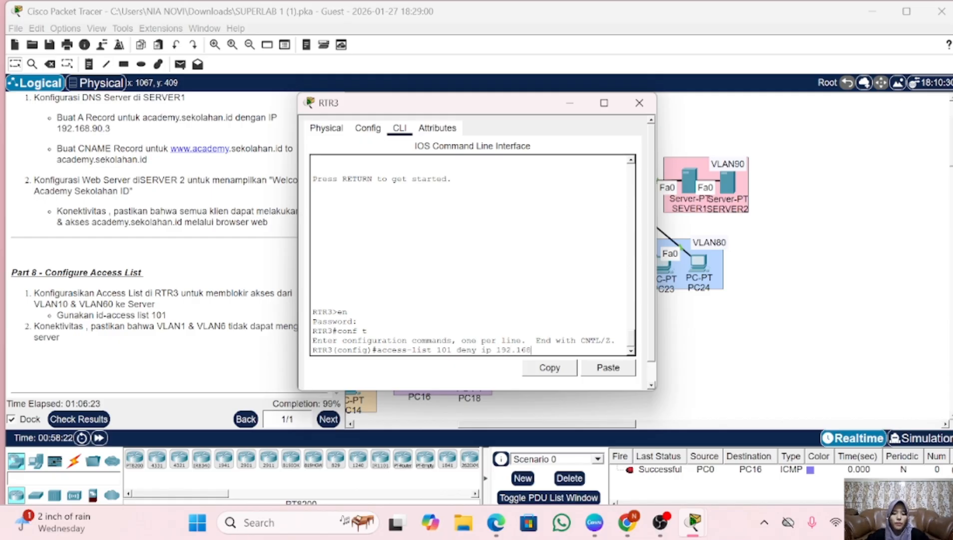
pyautogui.write('.10.0')
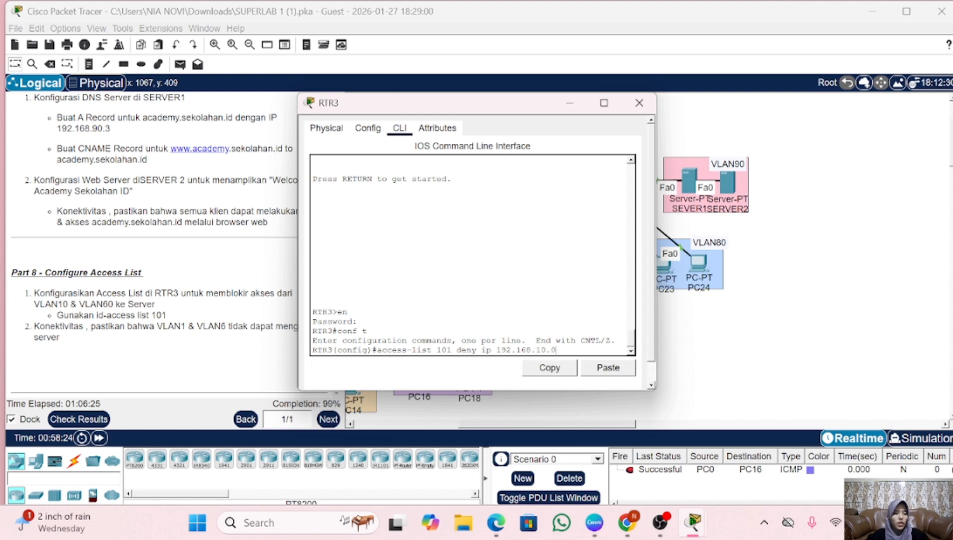
pyautogui.write(' 0.0.0.')
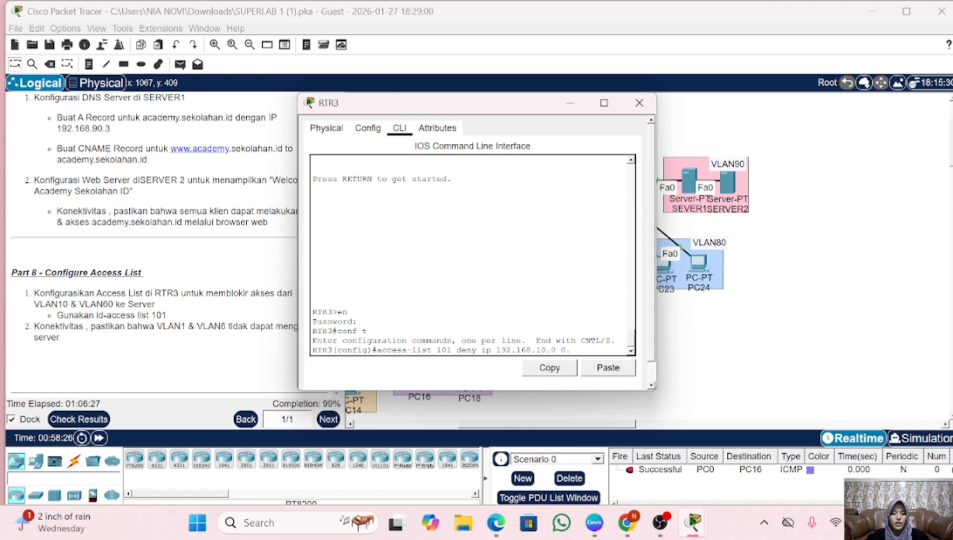
pyautogui.write('255')
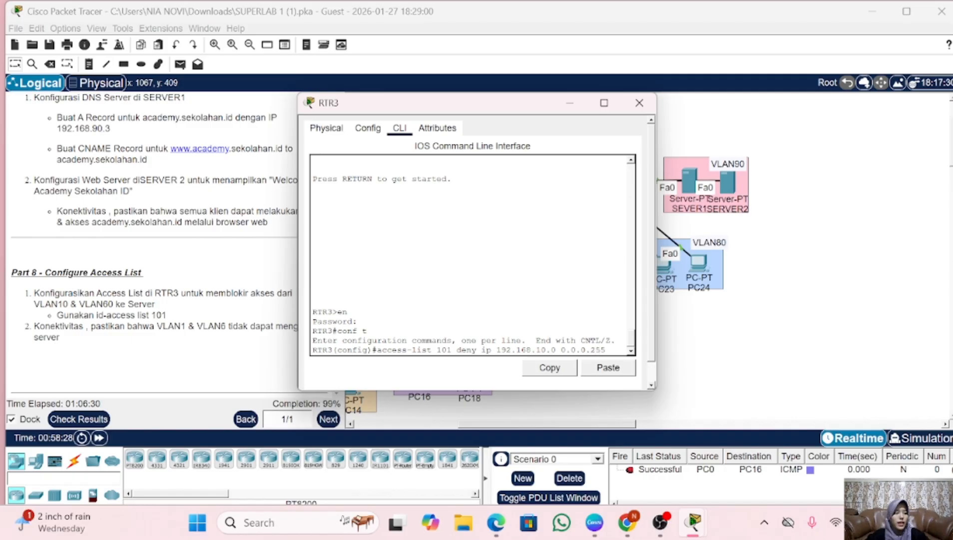
pyautogui.write(' 192')
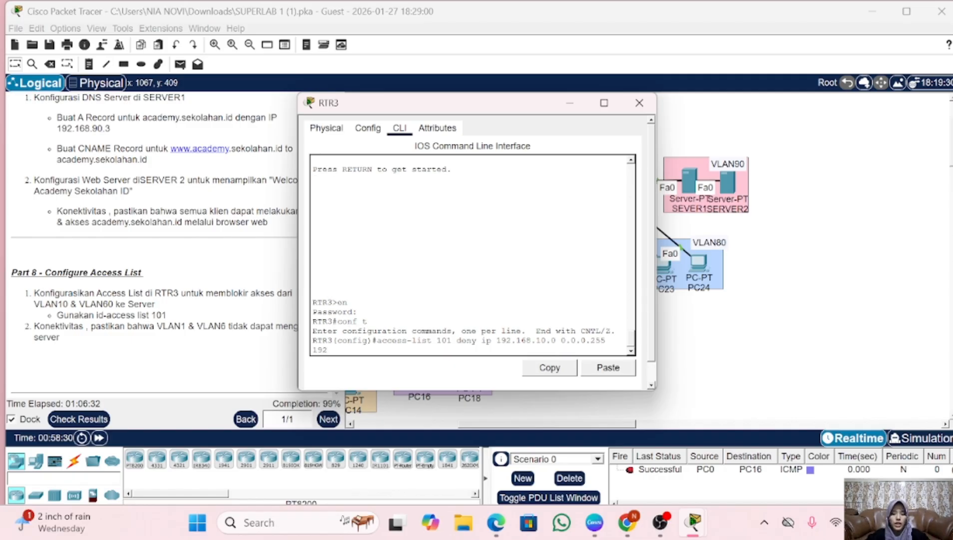
pyautogui.write('.168.90.0 0.0.0')
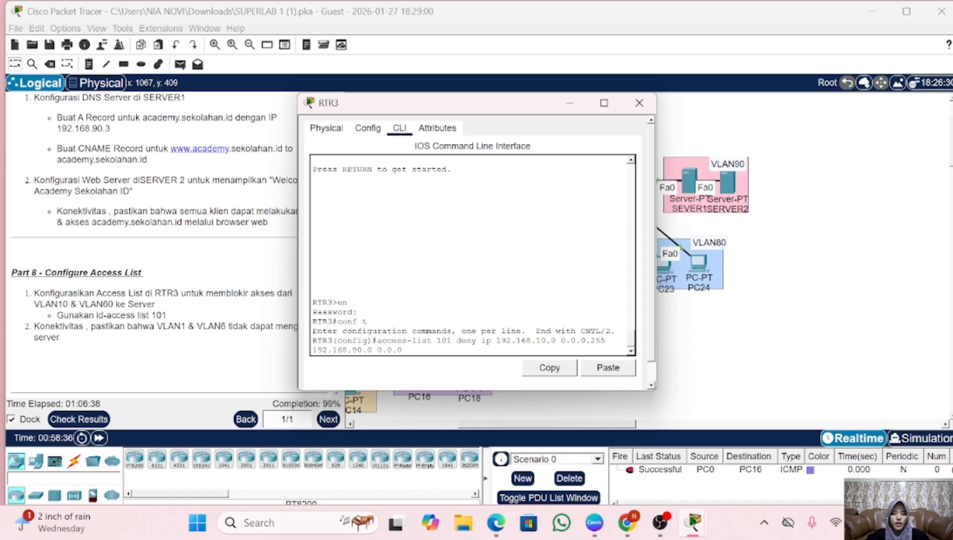
pyautogui.write('.255')
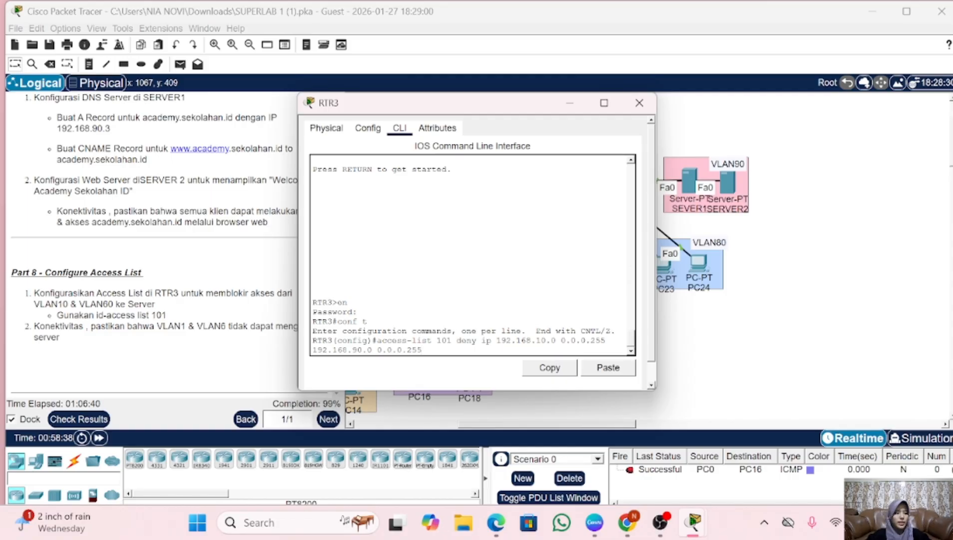
pyautogui.press('Return')
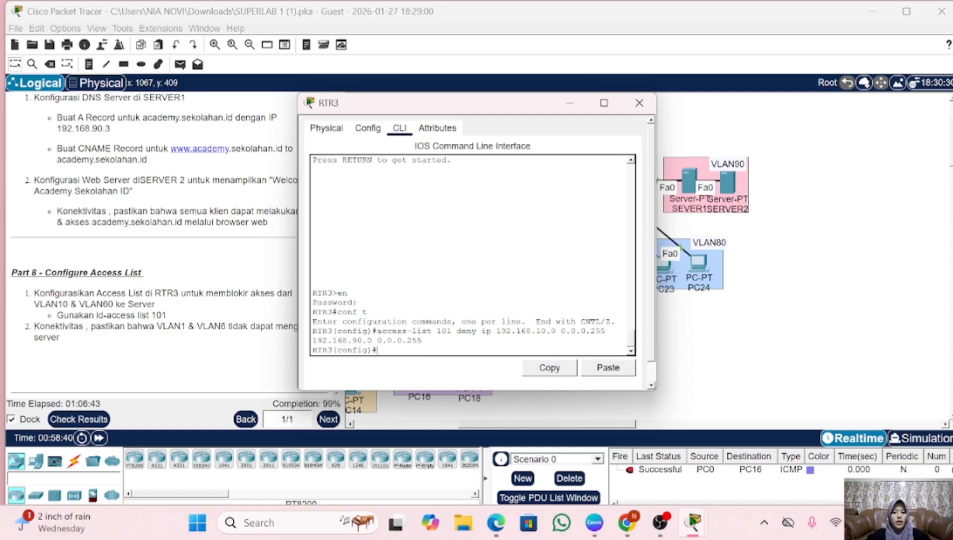
# - Add an access-list 101 rule on RTR3 denying IP traffic from 192.168.60.0 0.0.0.255 to 192.168.90.0 0.0.0.255
pyautogui.press('Up')
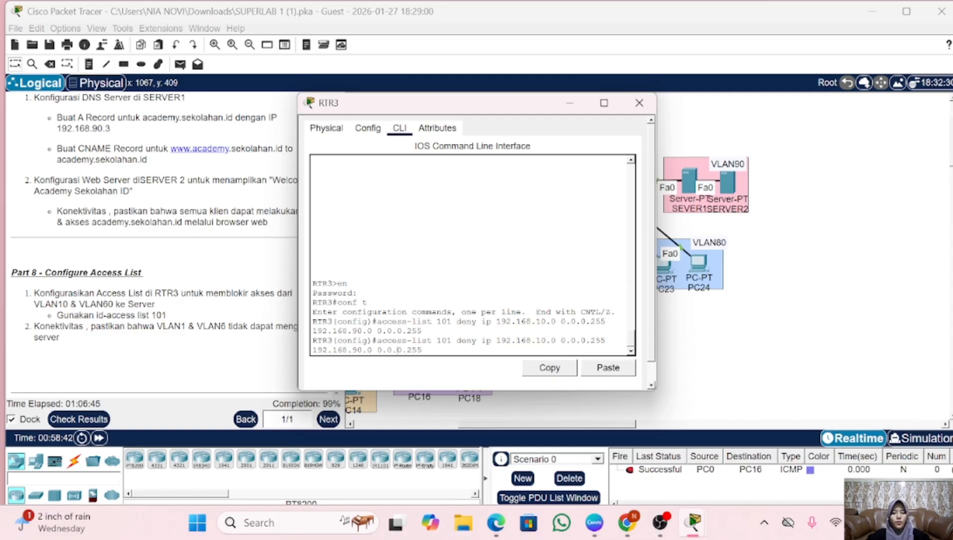
pyautogui.press('Right')
pyautogui.press('Right')
pyautogui.press('Right')
pyautogui.press('Delete')
pyautogui.write('6')
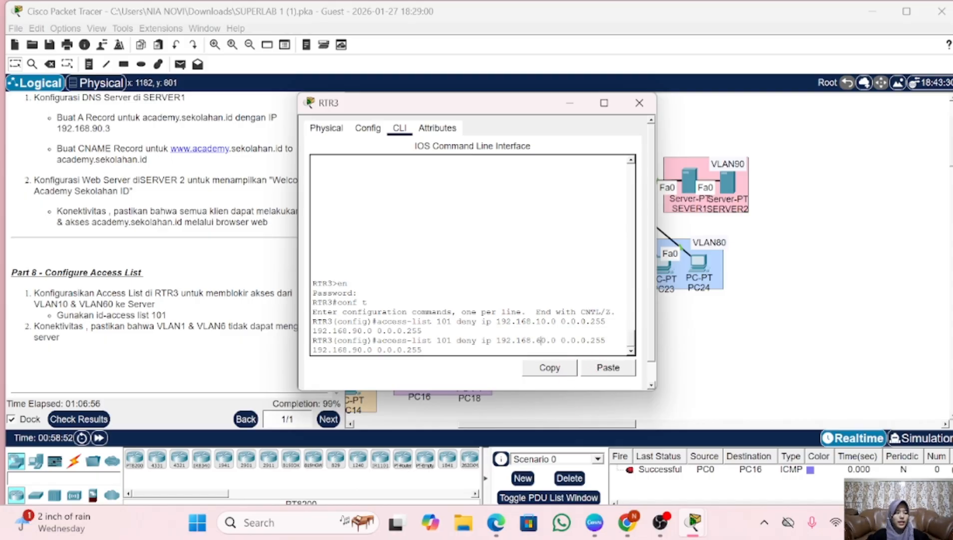
pyautogui.press('Return')
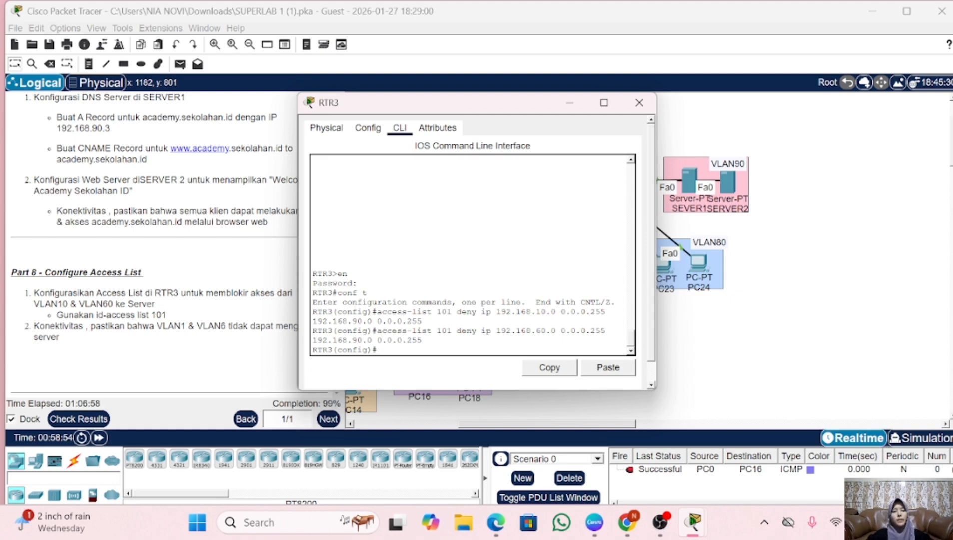
# - Add the access-list 101 rule permit ip any any on RTR3 to allow all other traffic
pyautogui.write('a')
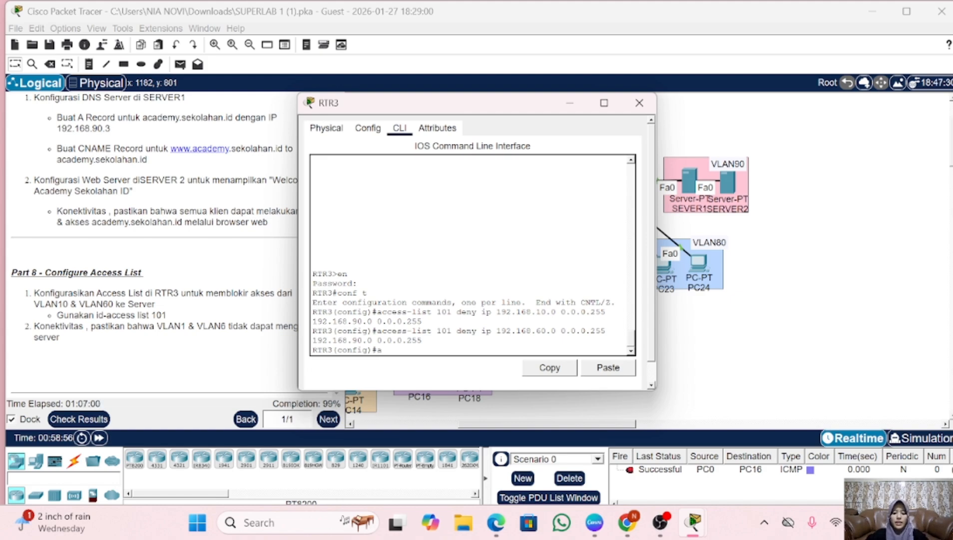
pyautogui.write('ccess-li')
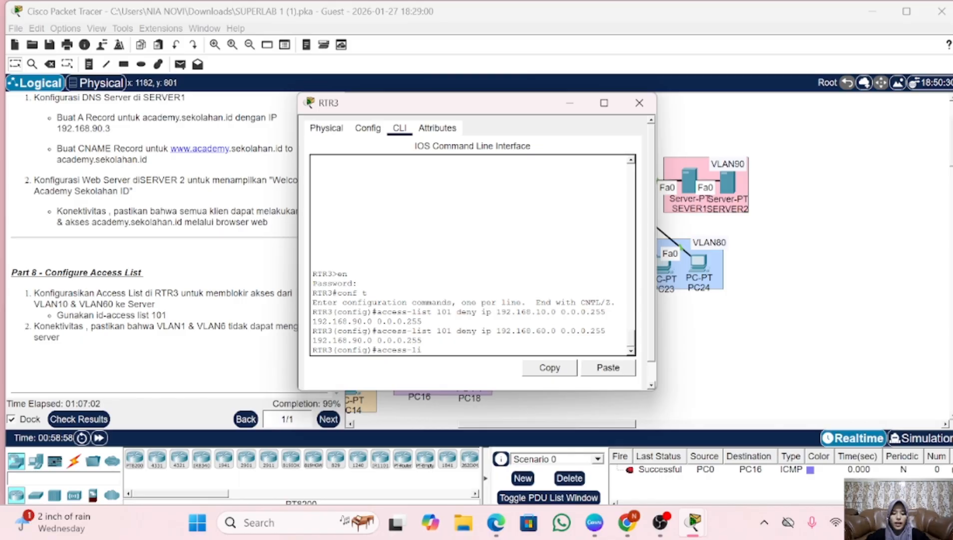
pyautogui.write('st')
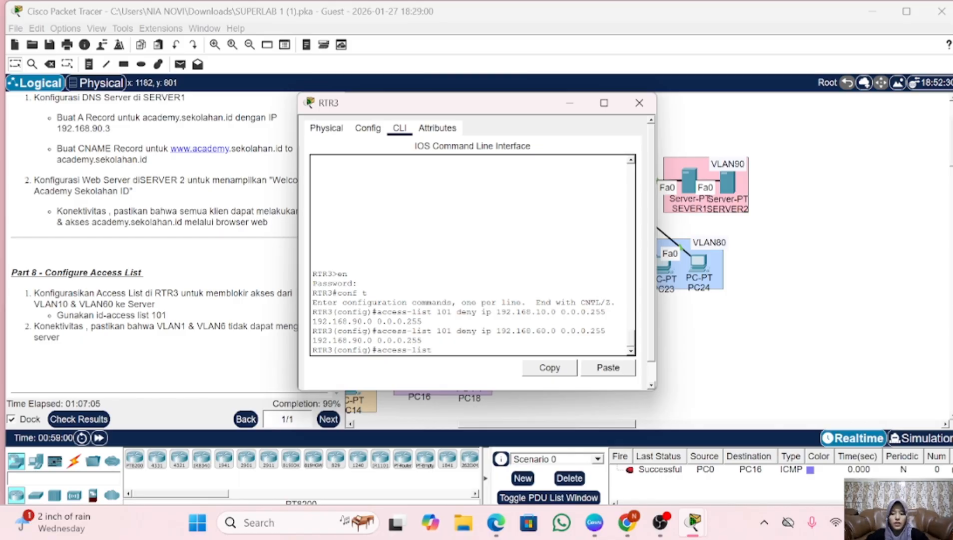
pyautogui.write(' 101 permit')
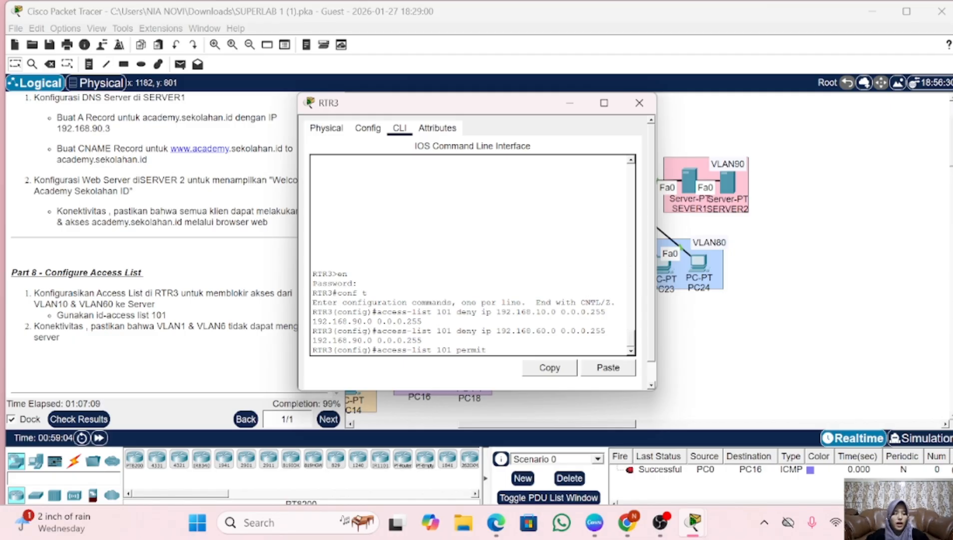
pyautogui.write(' op any')
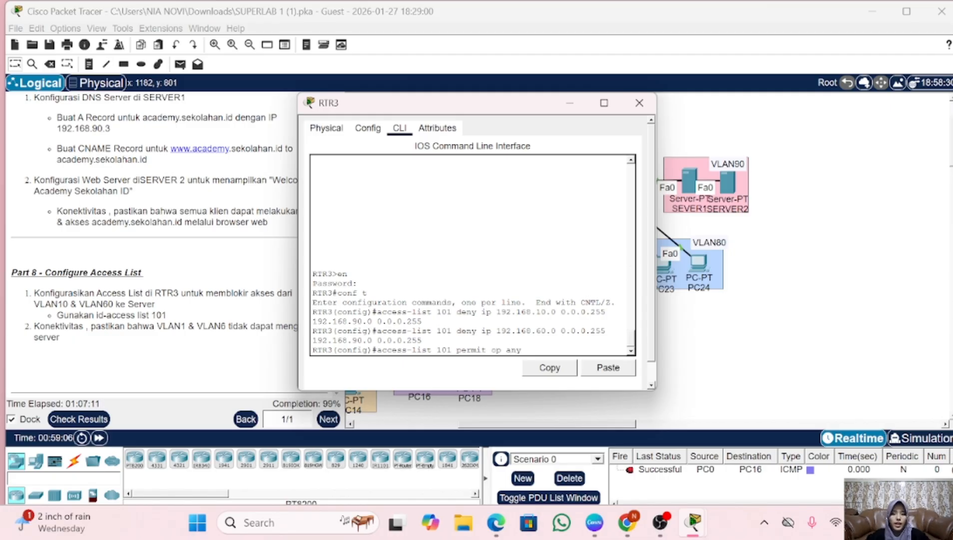
pyautogui.write(' any')
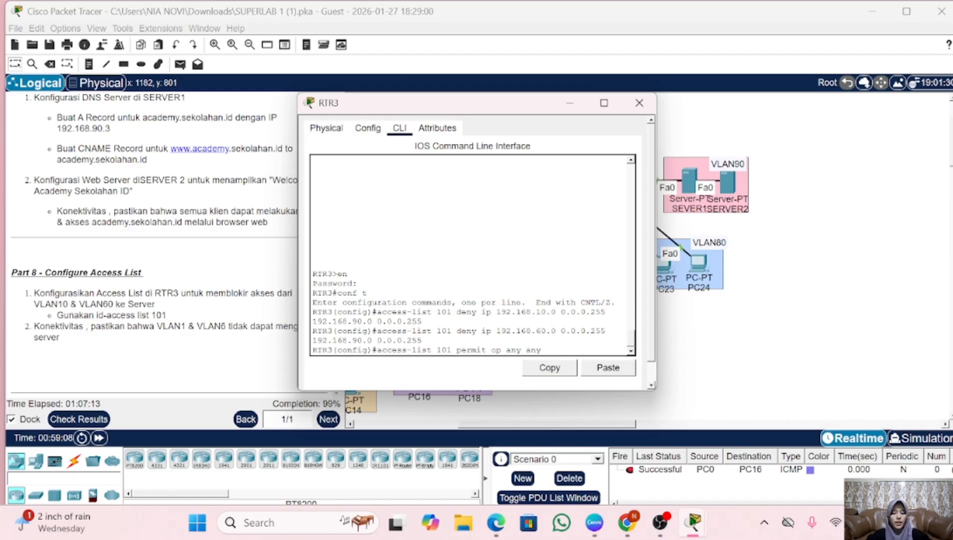
pyautogui.press('Left')
pyautogui.press('Left')
pyautogui.press('Left')
pyautogui.press('Left')
pyautogui.press('Left')
pyautogui.press('Left')
pyautogui.press('Left')
pyautogui.press('Left')
pyautogui.press('Left')
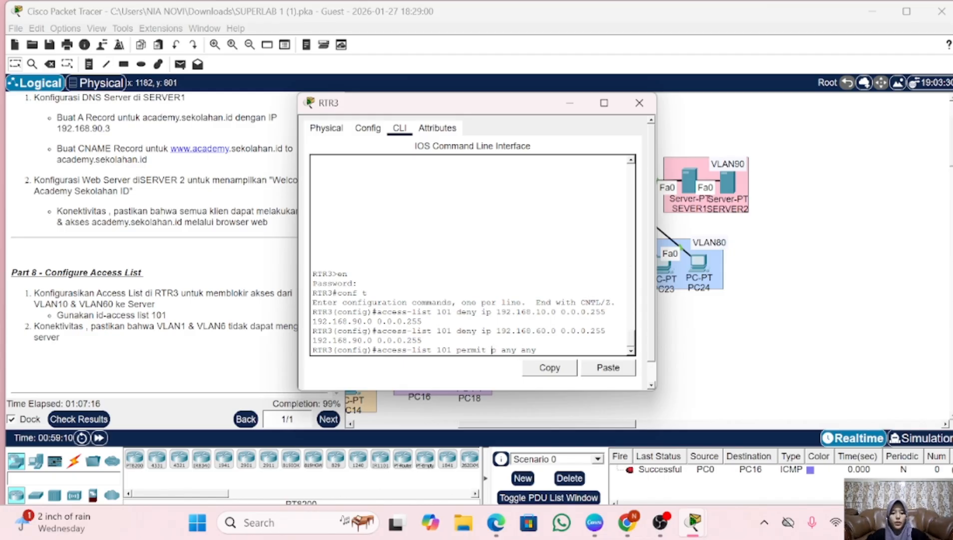
pyautogui.press('BackSpace')
pyautogui.write('i')
pyautogui.press('Return')
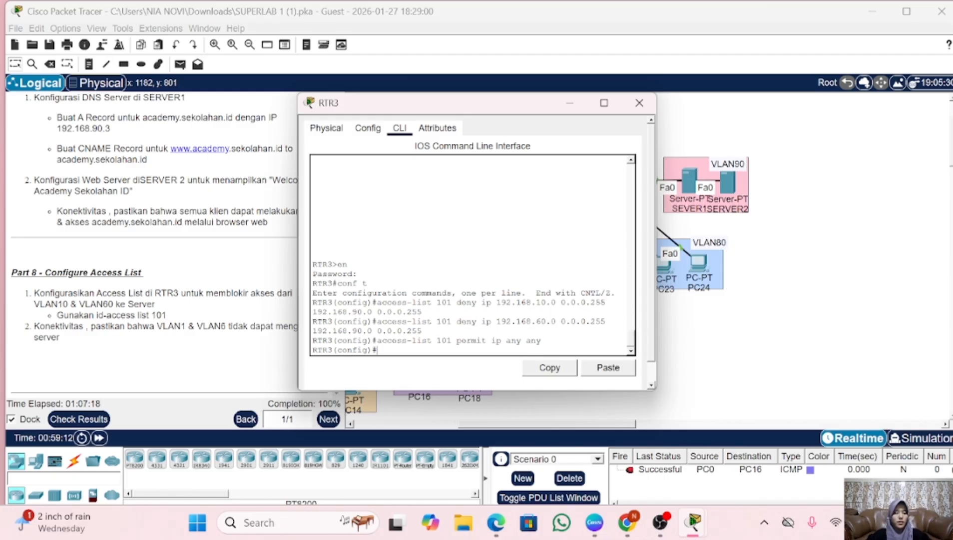
# - Apply access list 101 outbound on RTR3's subinterface gig0/1.90 with ip access-group 101 out, and close the router's window
pyautogui.write('i')
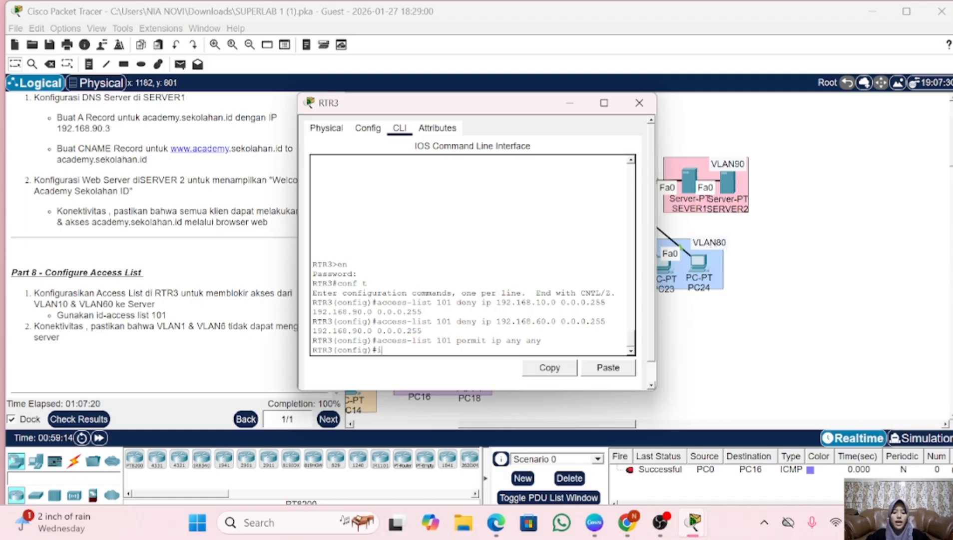
pyautogui.write('nt gig')
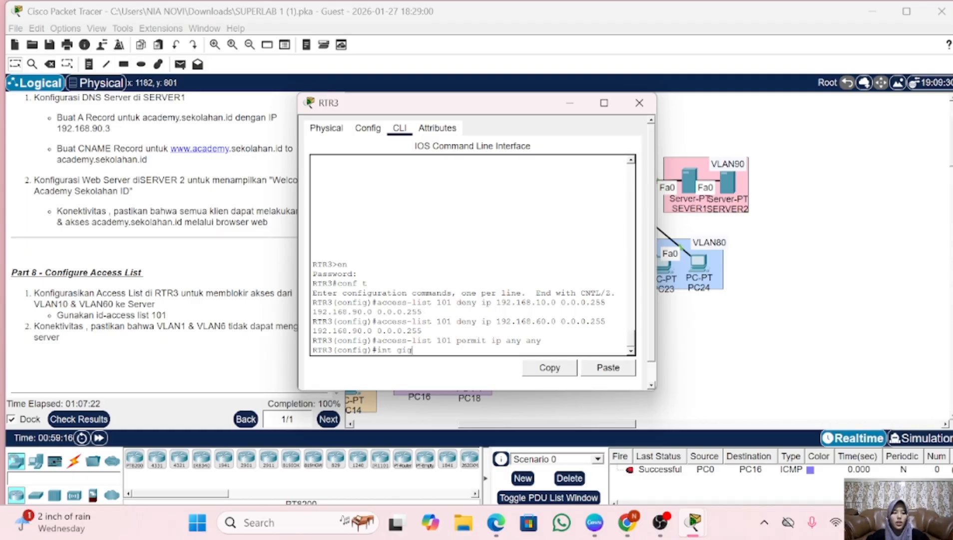
pyautogui.write('0.1.90')
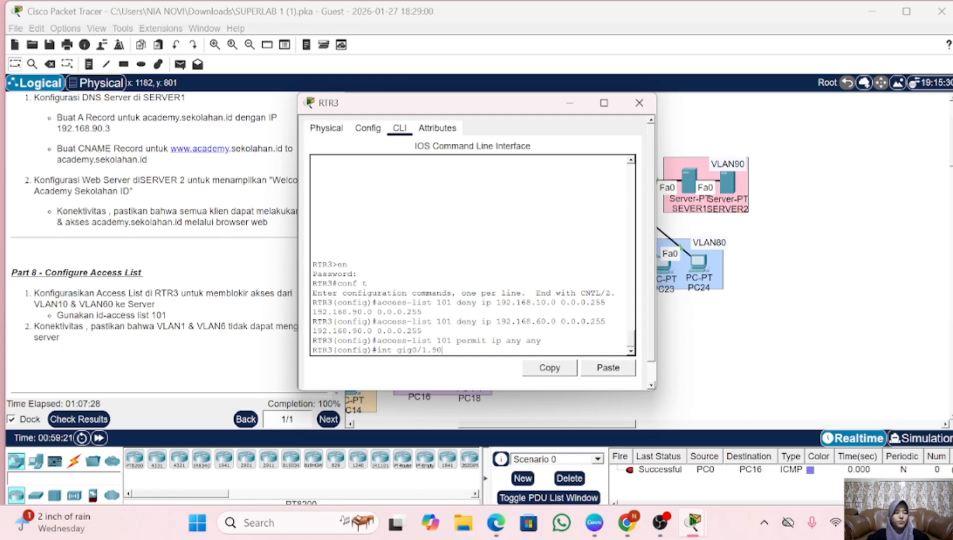
pyautogui.press('Return')
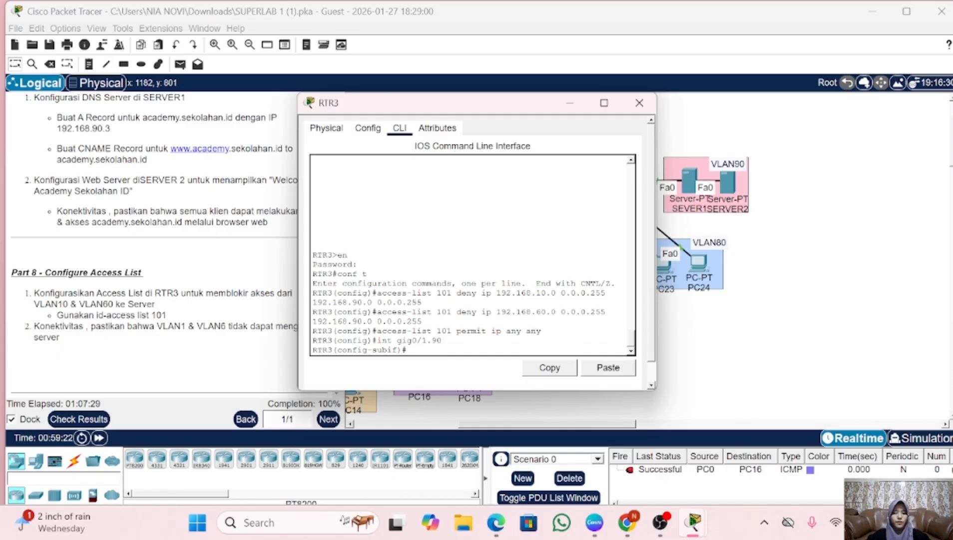
pyautogui.write('ip acce')
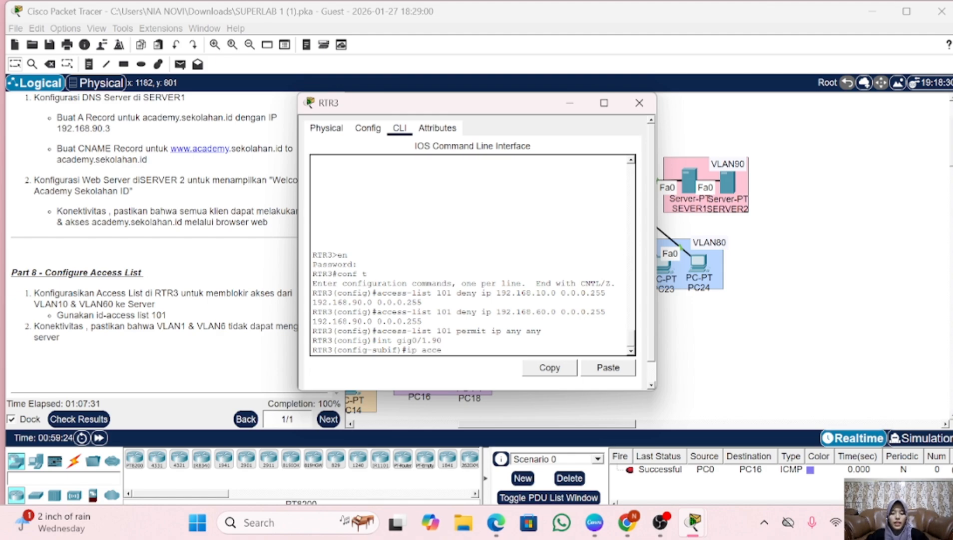
pyautogui.write('ss-')
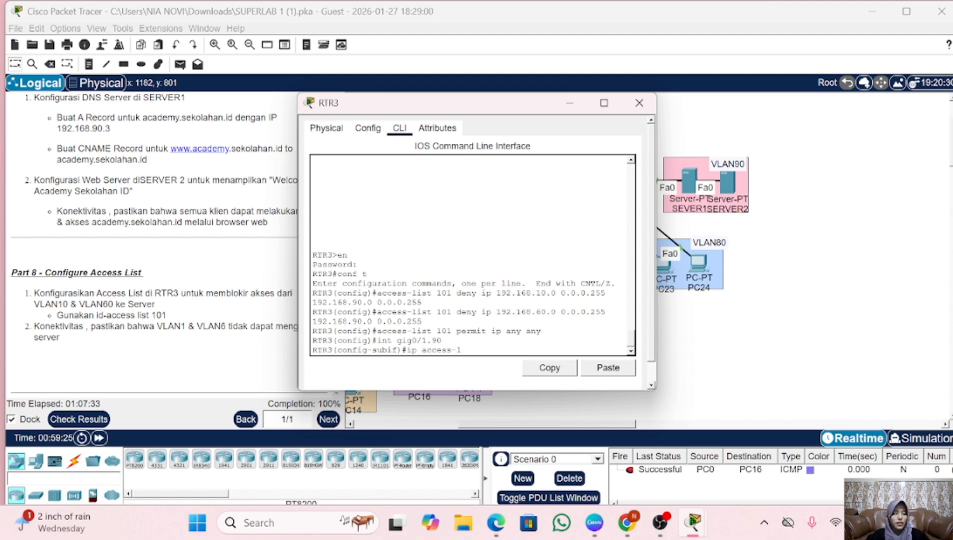
pyautogui.write('li')
pyautogui.press('BackSpace')
pyautogui.press('BackSpace')
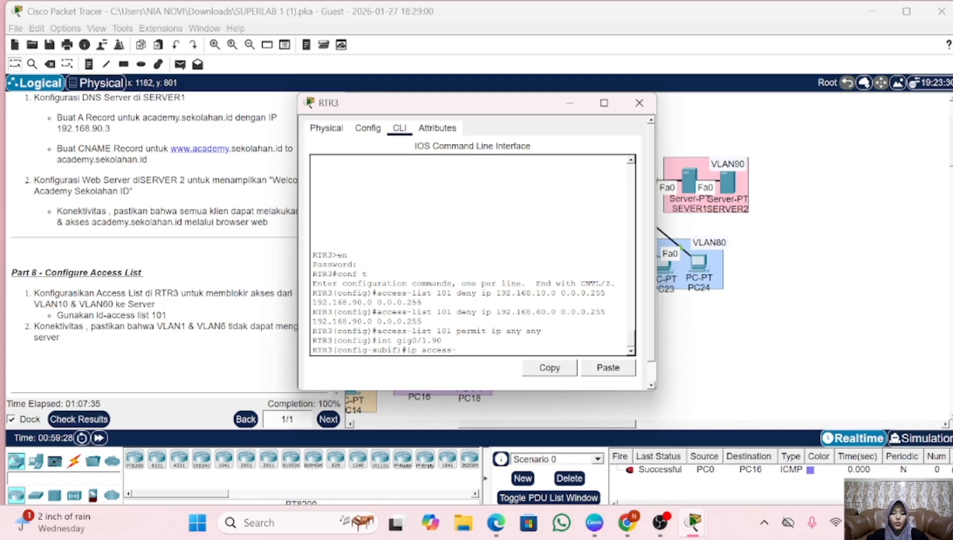
pyautogui.write('group 1')
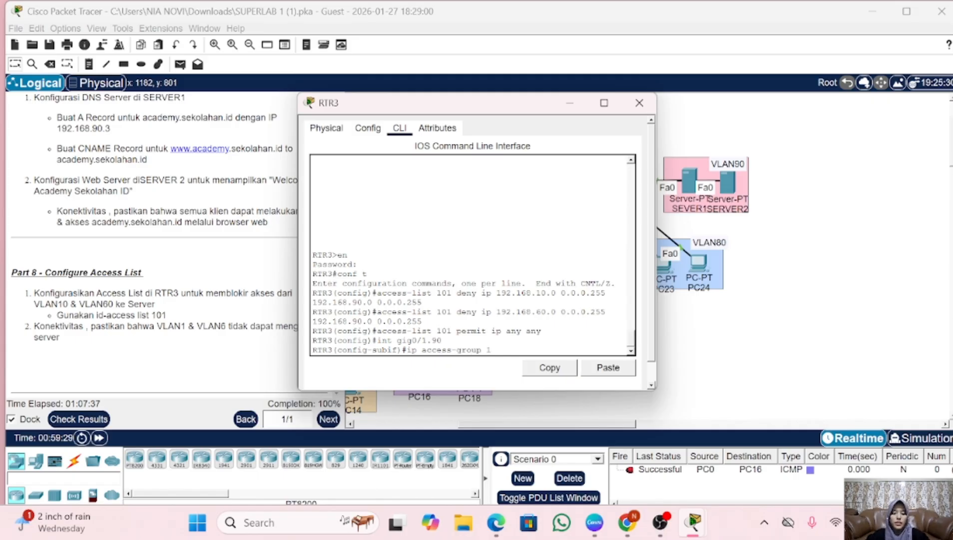
pyautogui.write('01 out')
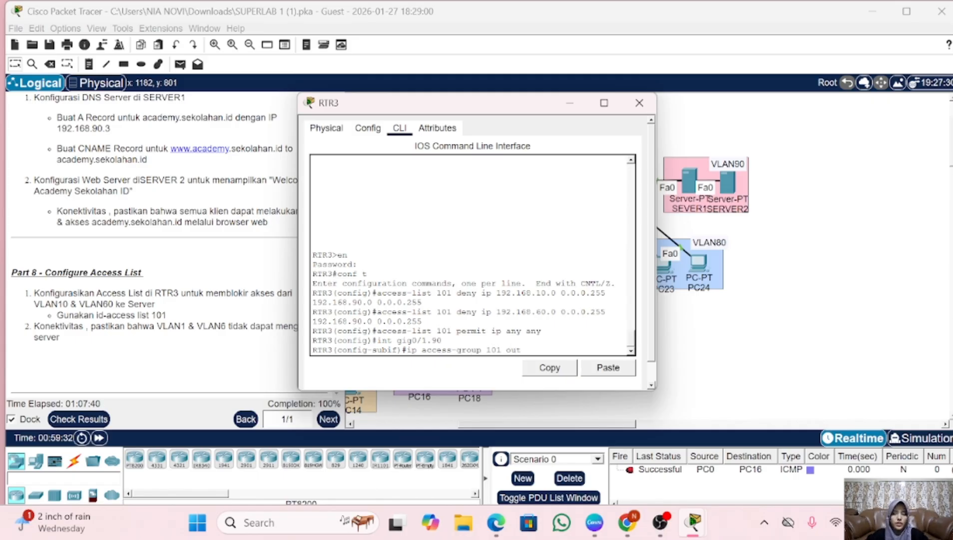
pyautogui.press('Return')
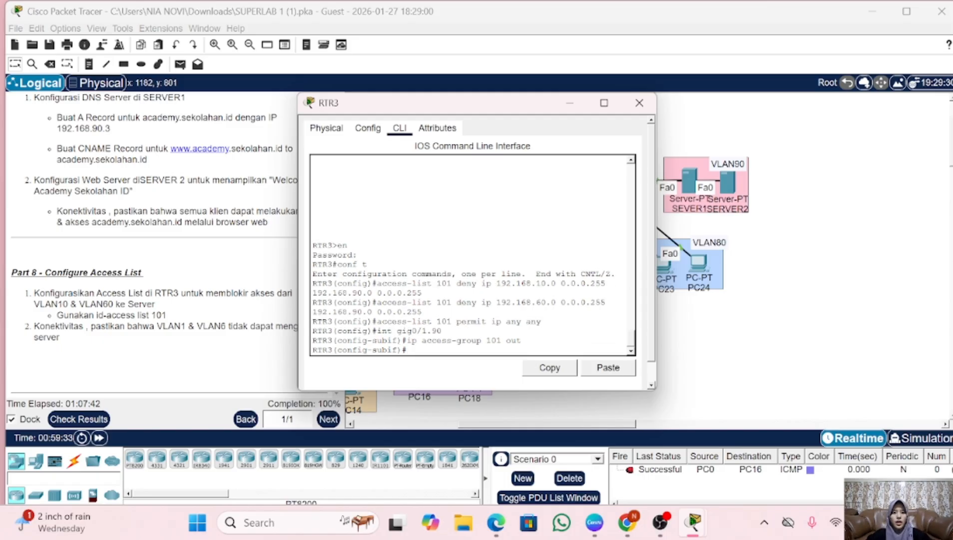
pyautogui.click(639, 103)
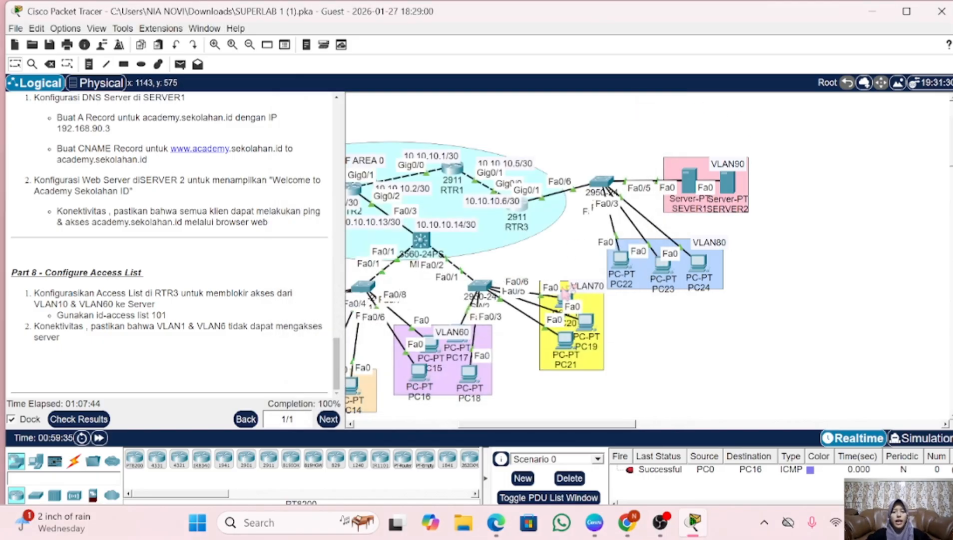
# - Send a simple PDU from PC16 in VLAN60 to SEVER1 to test the access list
pyautogui.click(181, 65)
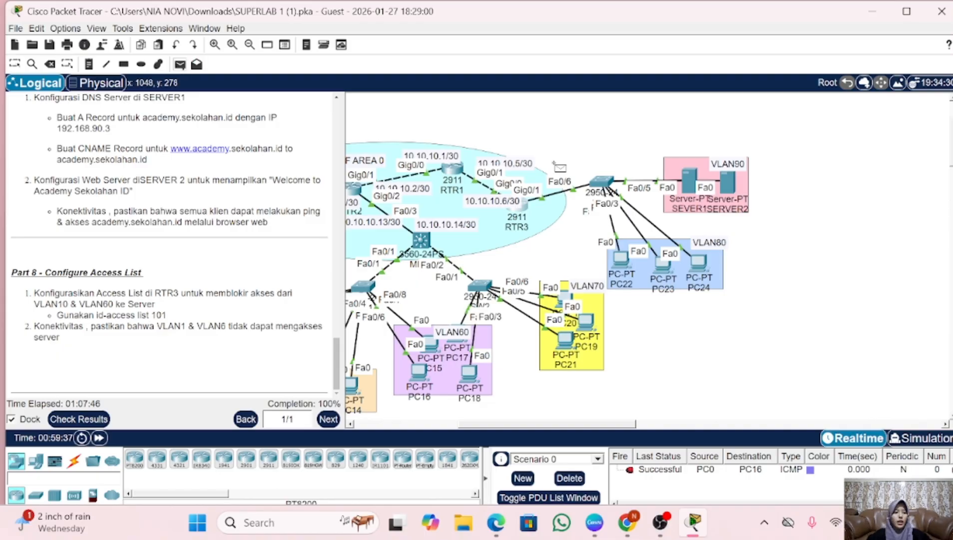
pyautogui.hscroll(-4, 550, 210)
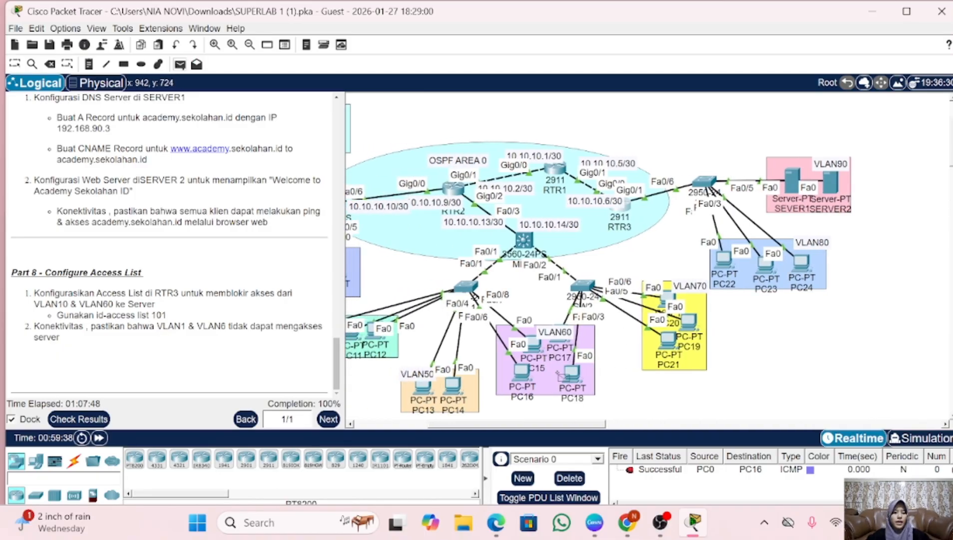
pyautogui.click(518, 372)
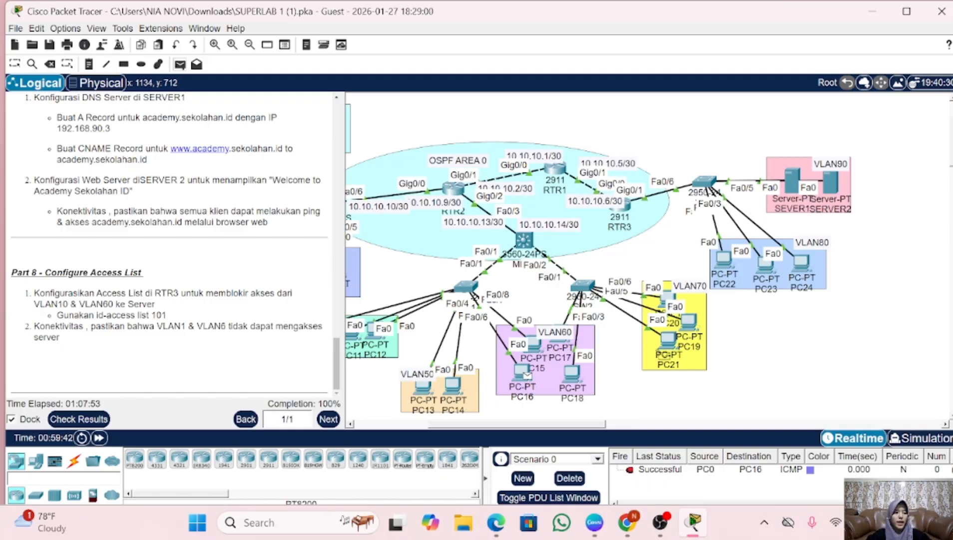
pyautogui.hscroll(5, 669, 344)
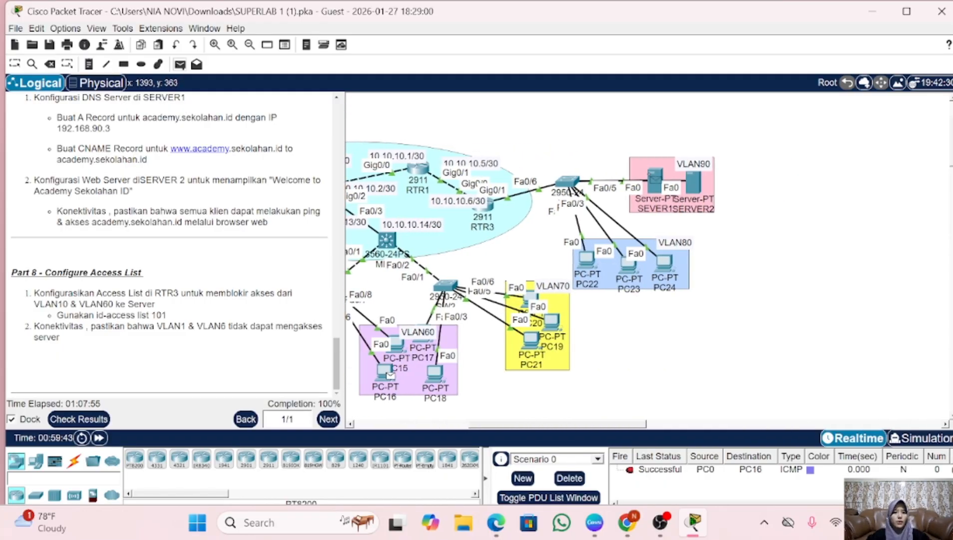
pyautogui.click(654, 178)
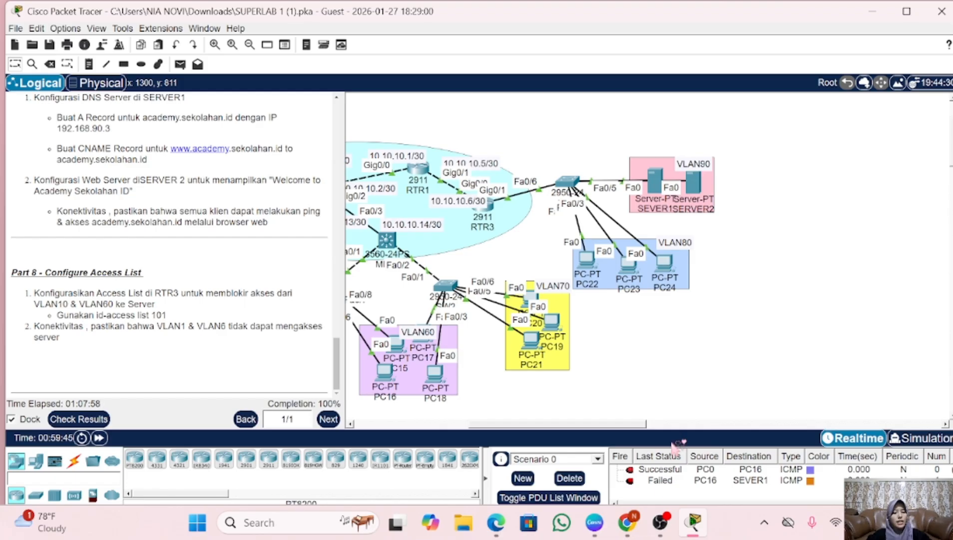
# - Repeat the simple PDU test from PC16 to SEVER1
pyautogui.hscroll(-2, 576, 322)
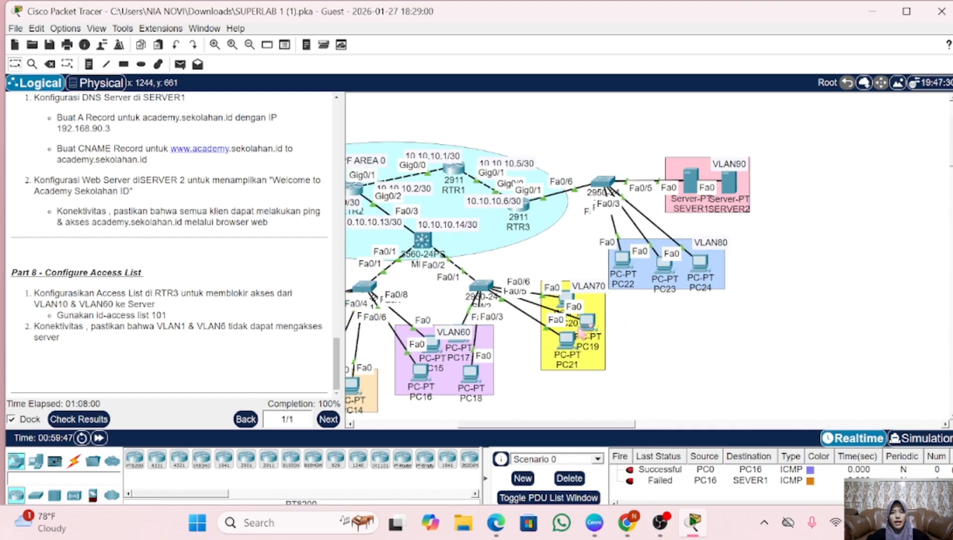
pyautogui.click(180, 63)
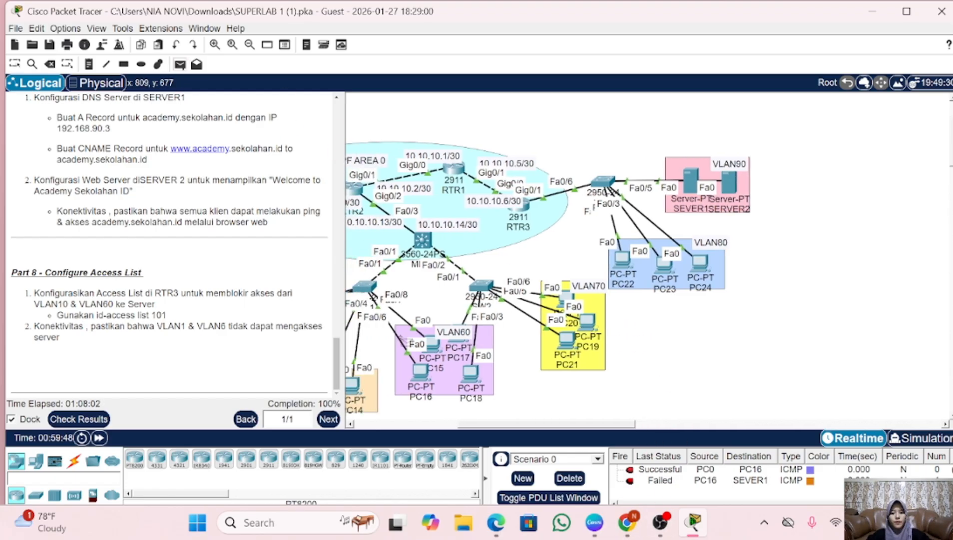
pyautogui.click(420, 371)
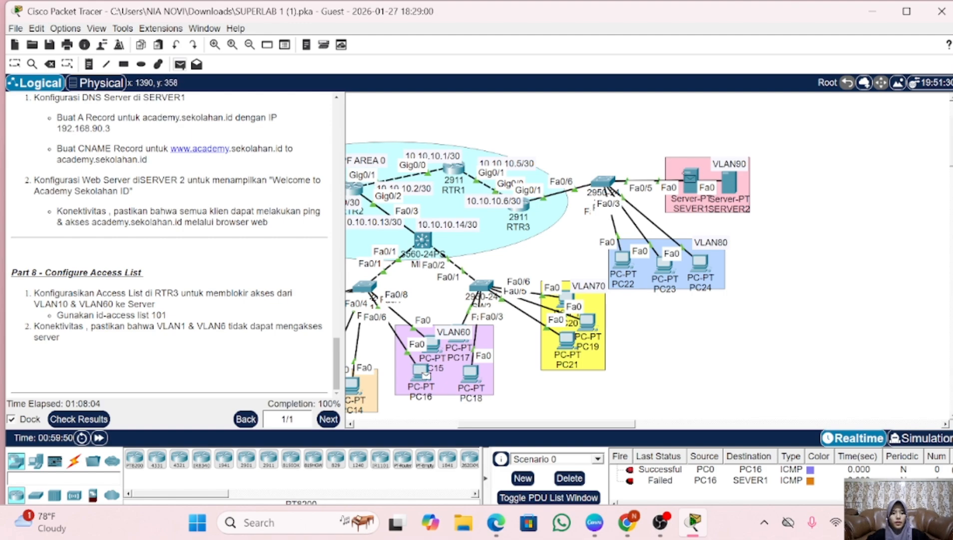
pyautogui.click(689, 181)
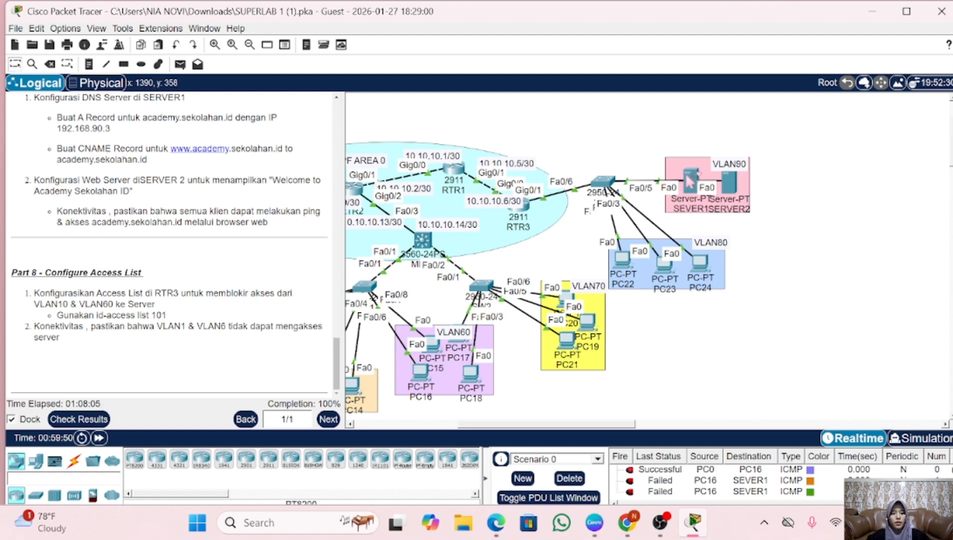
# - Delete the current PDU scenario's entries and send a simple PDU from PC0 in VLAN10 to SEVER1
pyautogui.click(569, 478)
pyautogui.hscroll(-6, 522, 313)
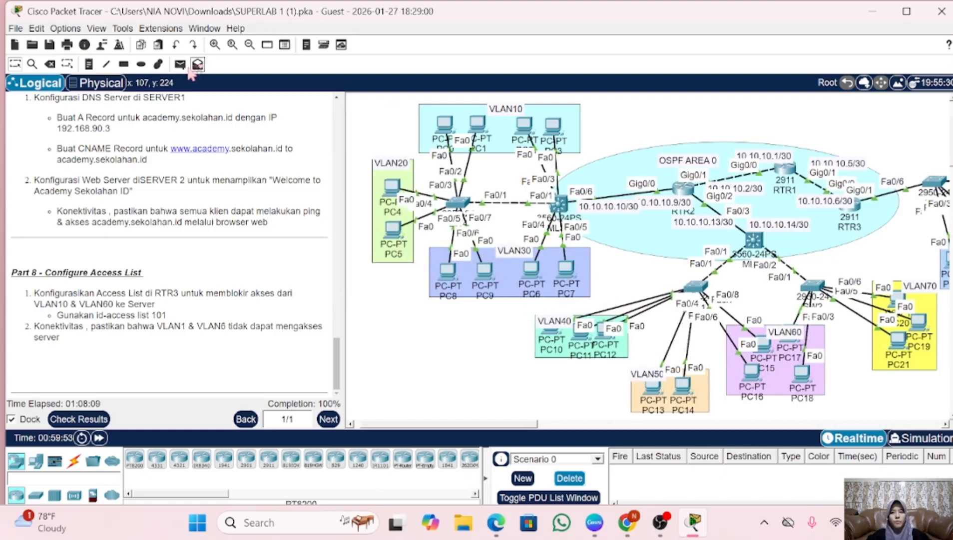
pyautogui.click(181, 66)
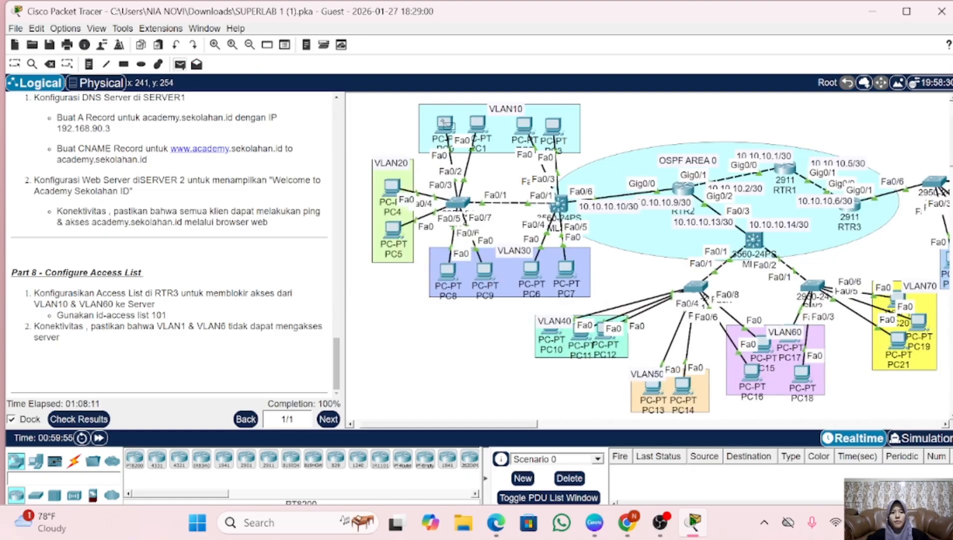
pyautogui.hscroll(7, 689, 198)
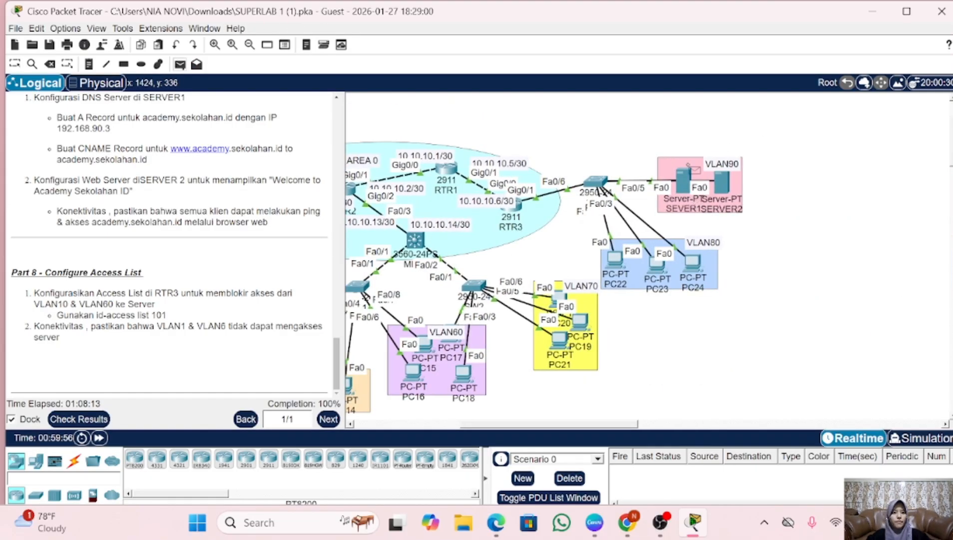
pyautogui.click(684, 178)
pyautogui.hscroll(-6, 535, 371)
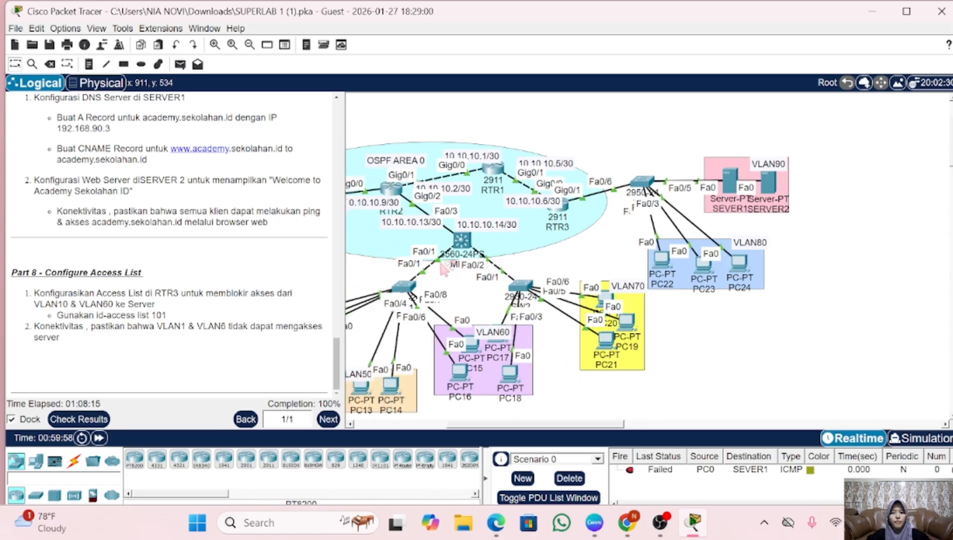
# - Repeat the simple PDU test from PC0 in VLAN10 to SEVER1
pyautogui.click(179, 64)
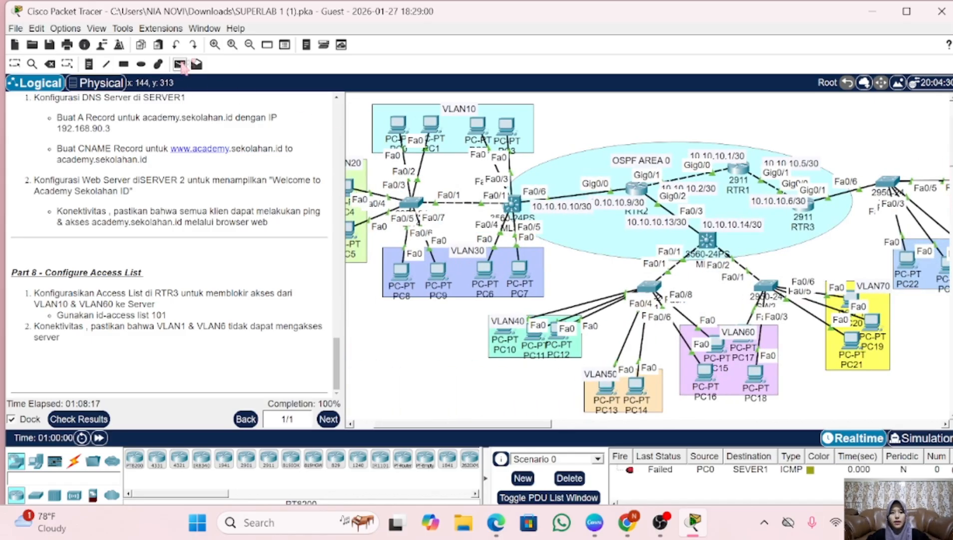
pyautogui.click(395, 119)
pyautogui.hscroll(7, 644, 189)
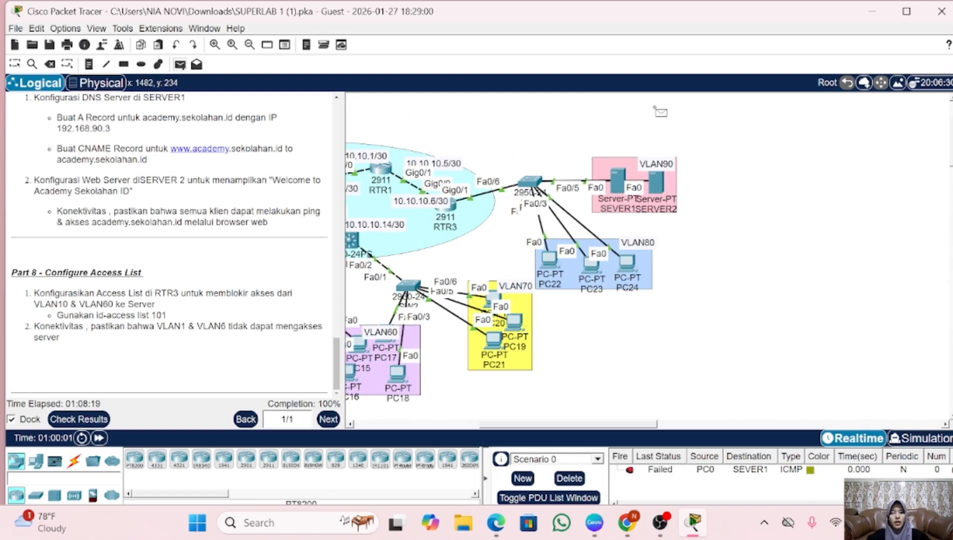
pyautogui.click(620, 178)
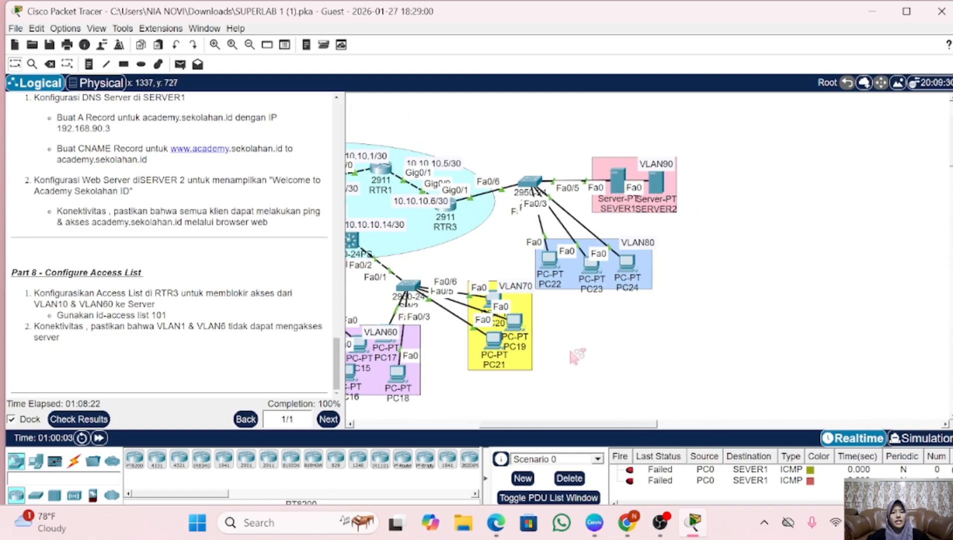
pyautogui.hscroll(-3, 568, 348)
pyautogui.hscroll(-8, 573, 355)
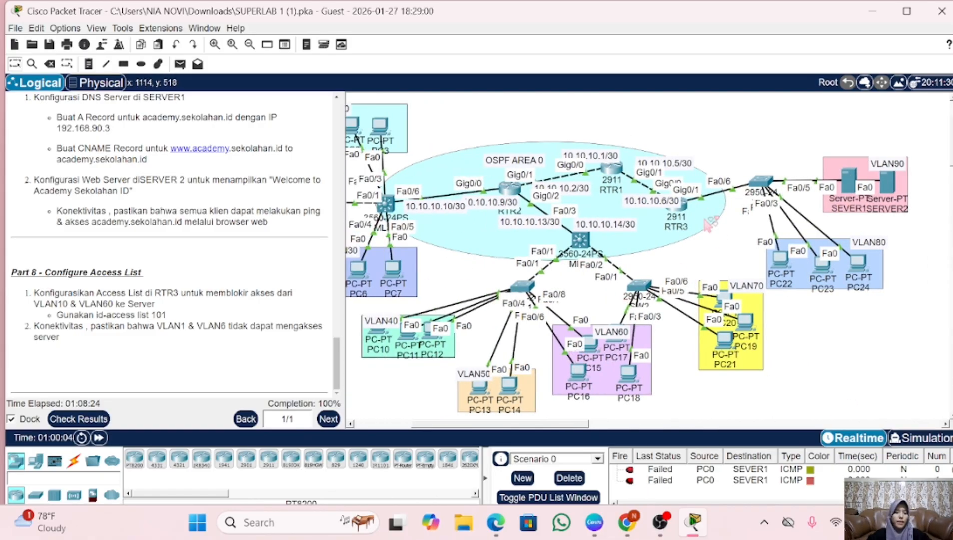
pyautogui.hscroll(6, 680, 221)
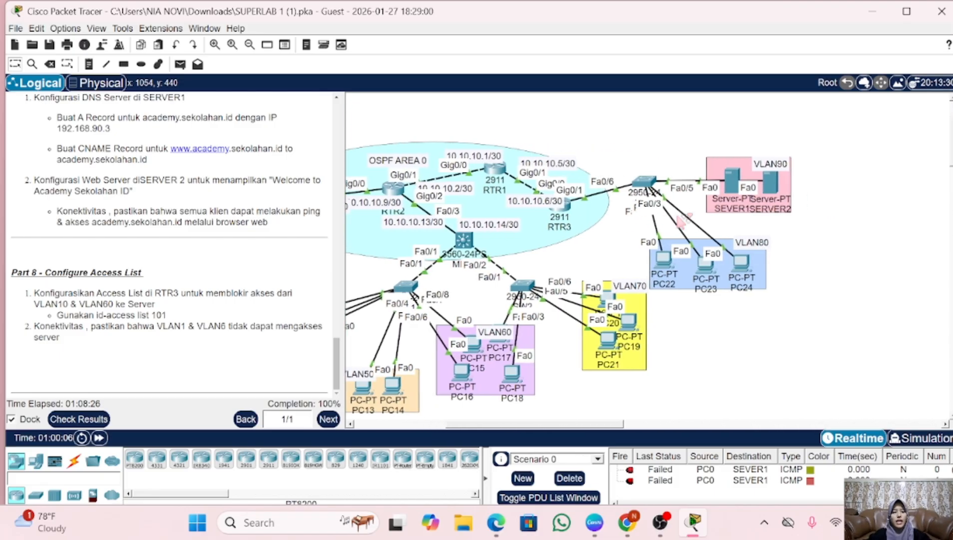
pyautogui.hscroll(-15, 681, 221)
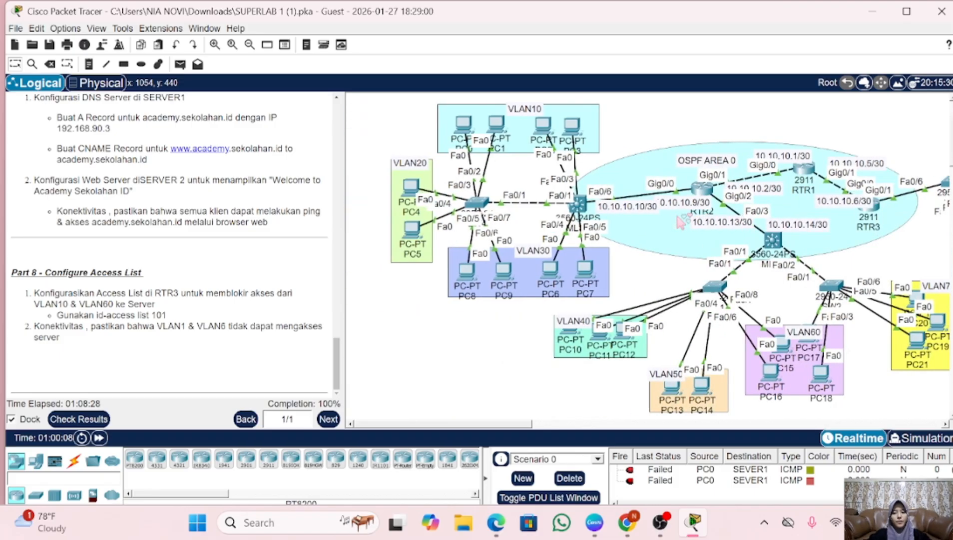
# - Check the activity results and review the assessment items with their status and component scores
pyautogui.click(93, 420)
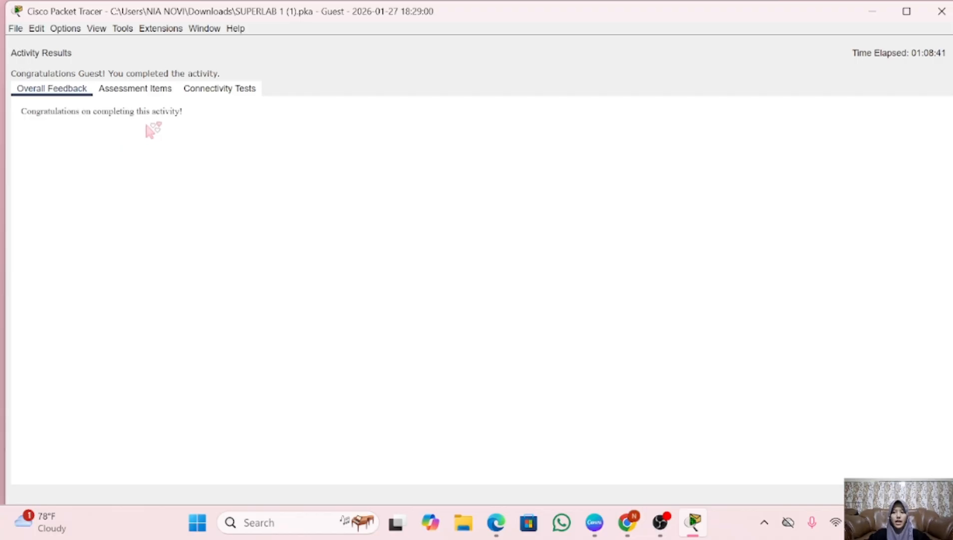
pyautogui.click(152, 91)
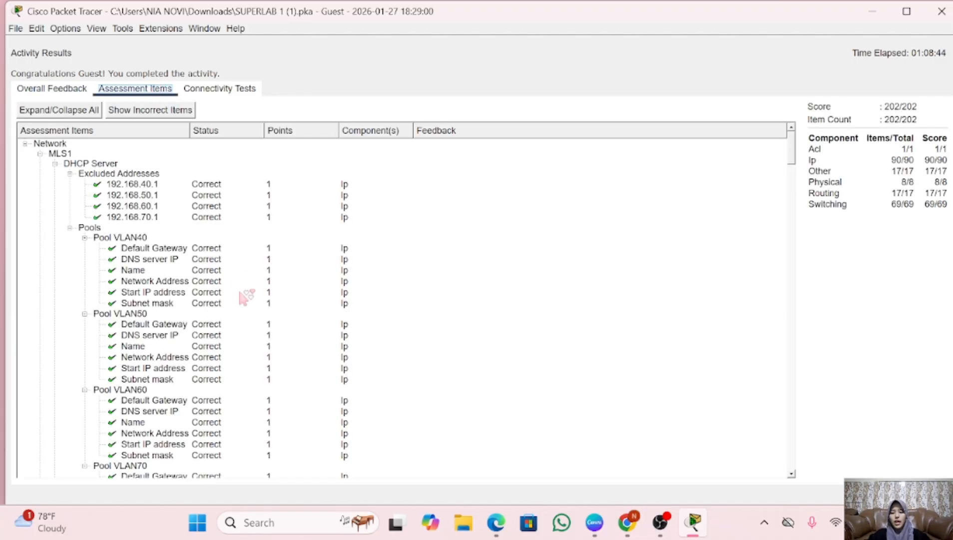
pyautogui.scroll(-20, 240, 295)
pyautogui.scroll(-20, 240, 294)
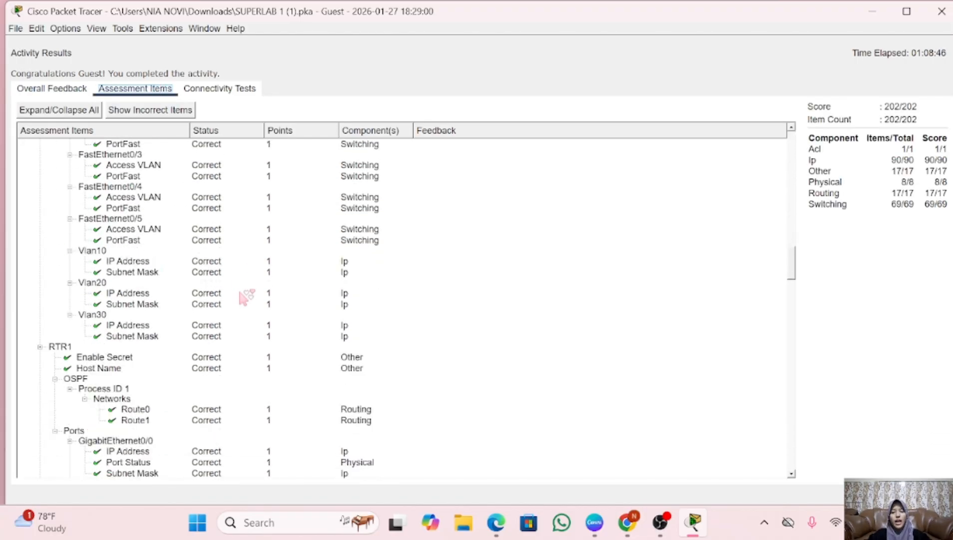
pyautogui.scroll(-5, 239, 292)
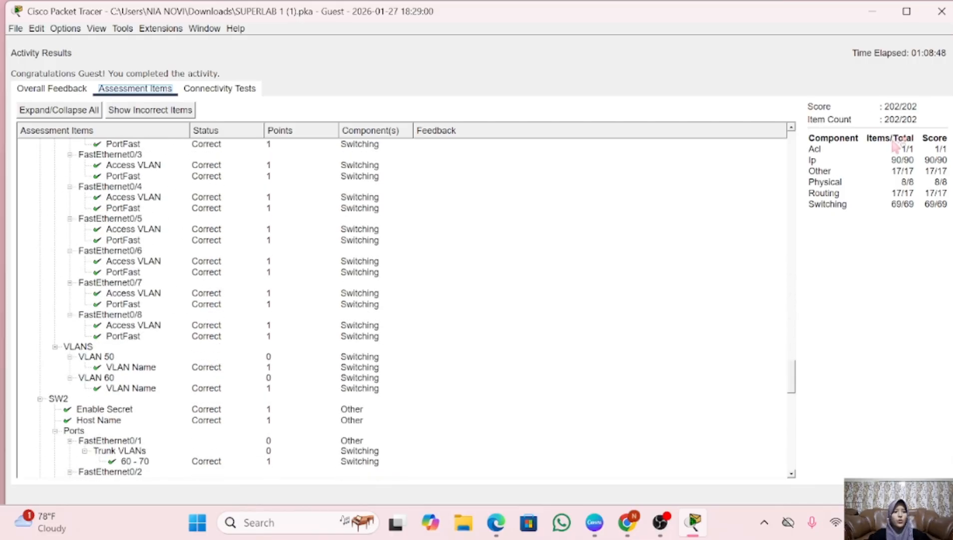